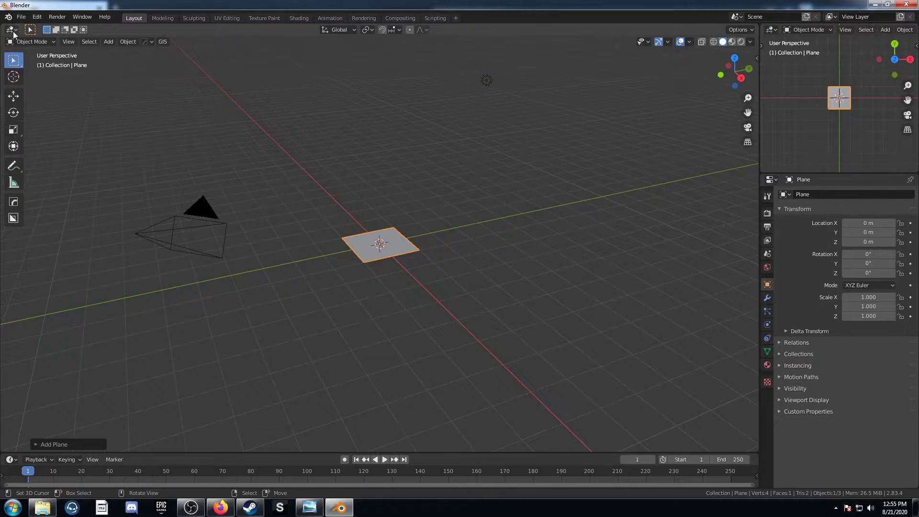
# - Switch the main 3D viewport to the Shader Editor and hide its sidebar
pyautogui.click(44, 98)
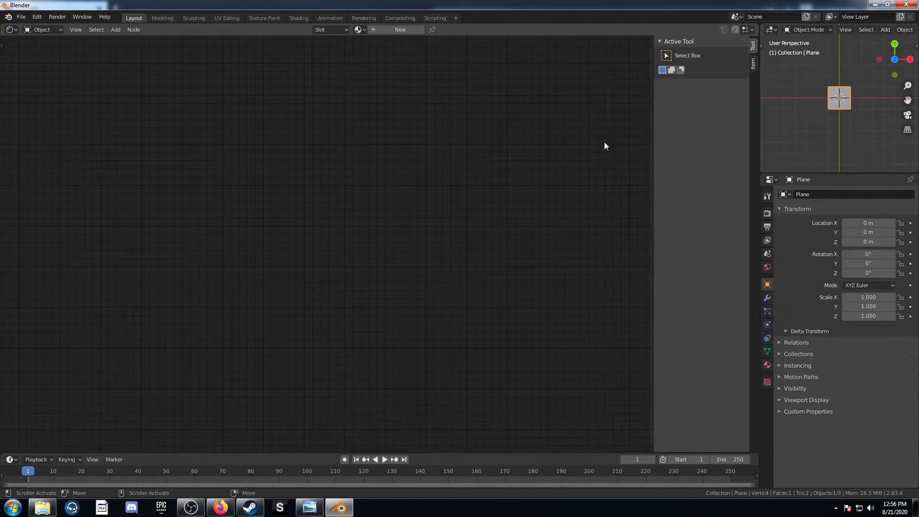
pyautogui.press('n')
pyautogui.scroll(-5, 880, 27)
pyautogui.scroll(-5, 881, 29)
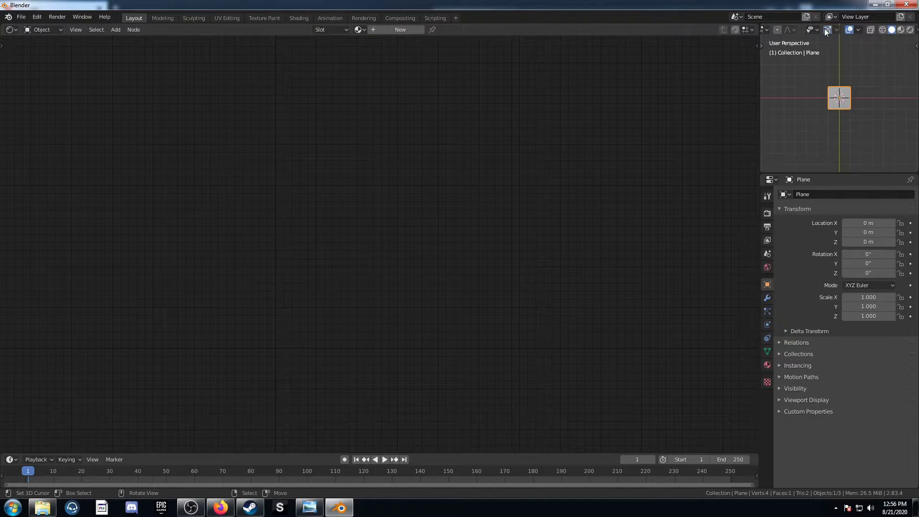
# - Turn off overlays in the small viewport showing the plane and set its shading to Rendered
pyautogui.click(848, 31)
pyautogui.scroll(5, 841, 106)
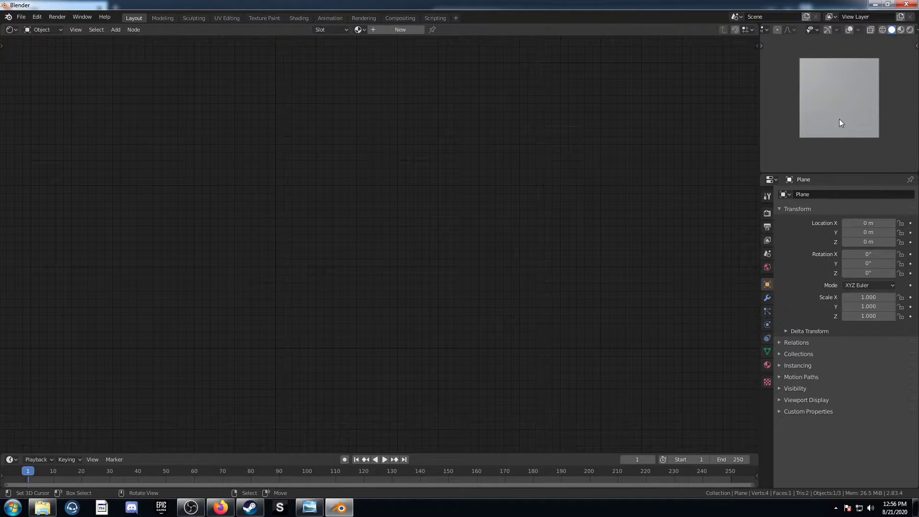
pyautogui.press('z')
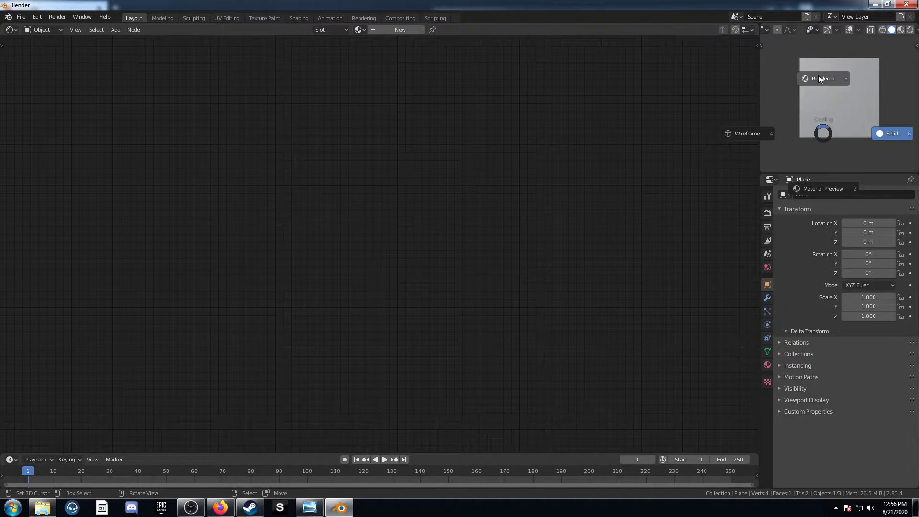
pyautogui.click(819, 78)
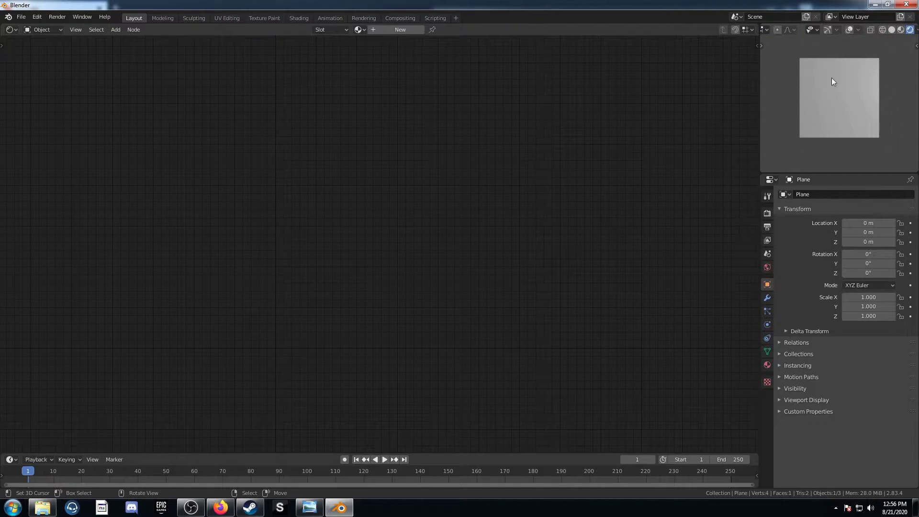
# - Assign the existing material "Material" to the plane and rename it TutMat
pyautogui.click(358, 30)
pyautogui.click(370, 44)
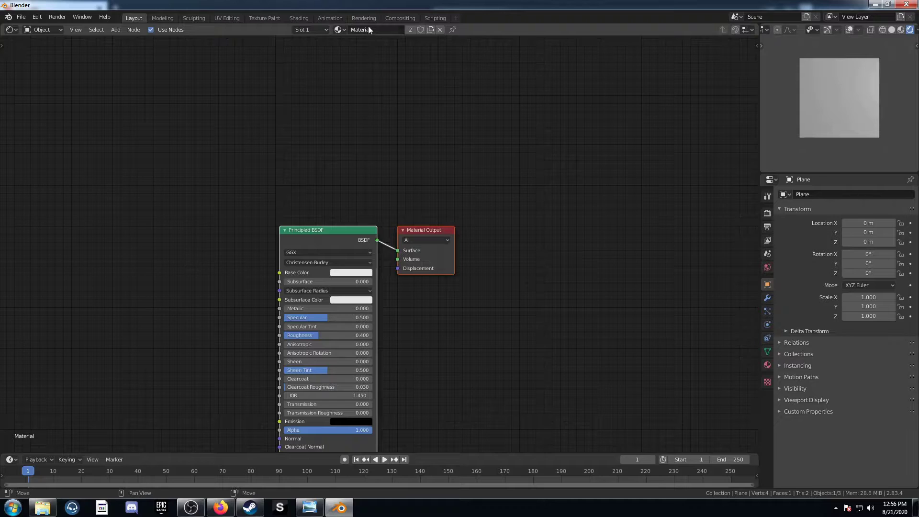
pyautogui.click(372, 31)
pyautogui.write('TutMat')
pyautogui.press('Return')
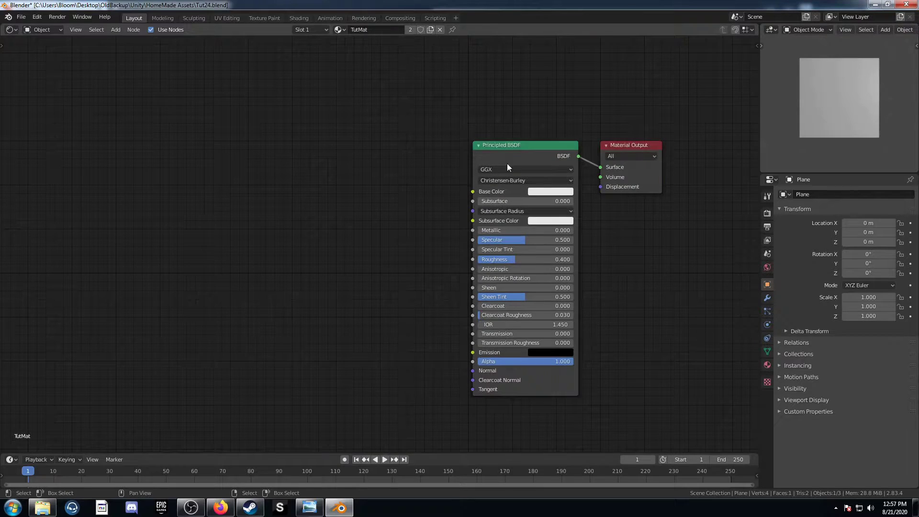
# - Delete the Principled BSDF node and add a Voronoi Texture node before the Material Output
pyautogui.moveTo(507, 163); pyautogui.dragTo(485, 159)
pyautogui.press('x')
pyautogui.moveTo(445, 214); pyautogui.dragTo(446, 214, button='middle')
pyautogui.hotkey('shift', 'a')
pyautogui.click(430, 222)
pyautogui.write('voronoi')
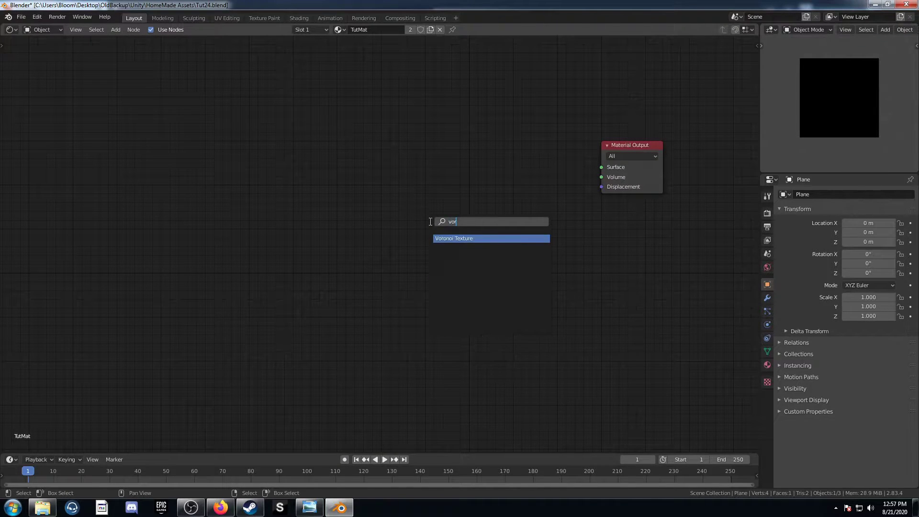
pyautogui.press('Return')
pyautogui.click(402, 160)
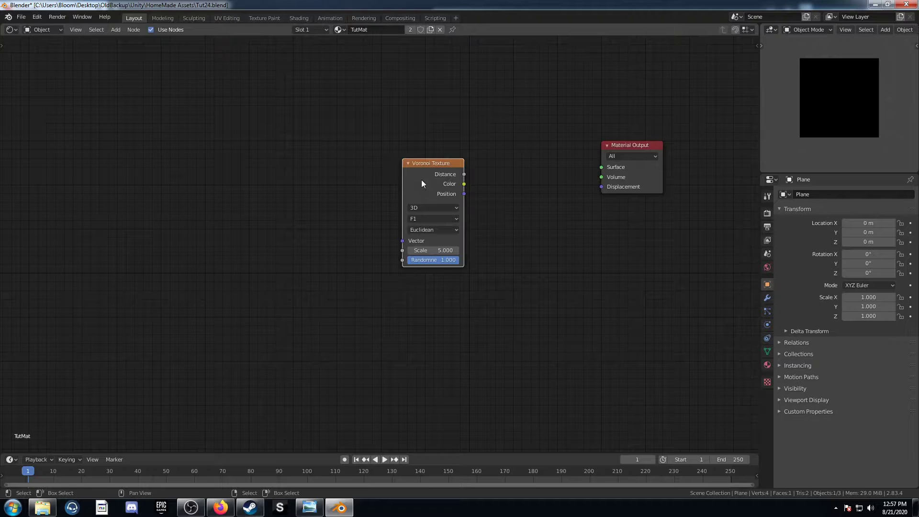
# - Set the Voronoi Texture's feature output to F2 and its distance metric to Manhattan
pyautogui.click(439, 218)
pyautogui.click(432, 237)
pyautogui.click(435, 229)
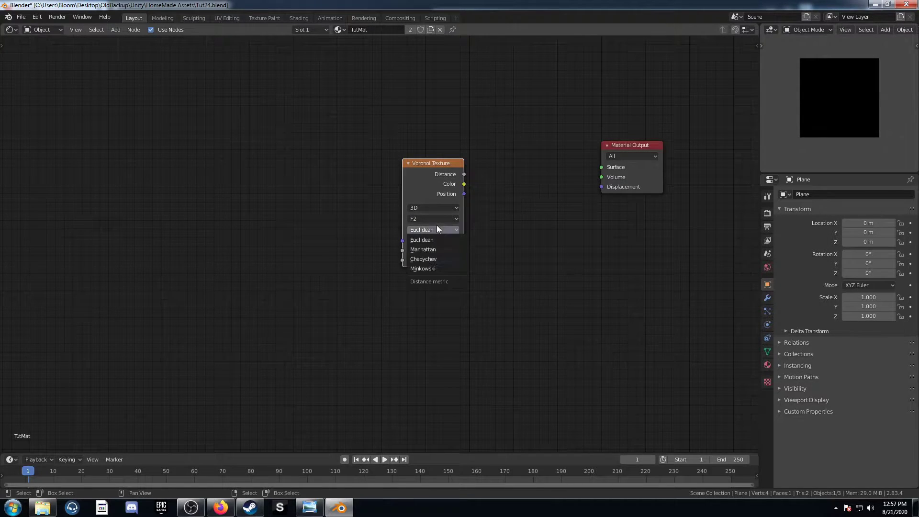
pyautogui.click(438, 249)
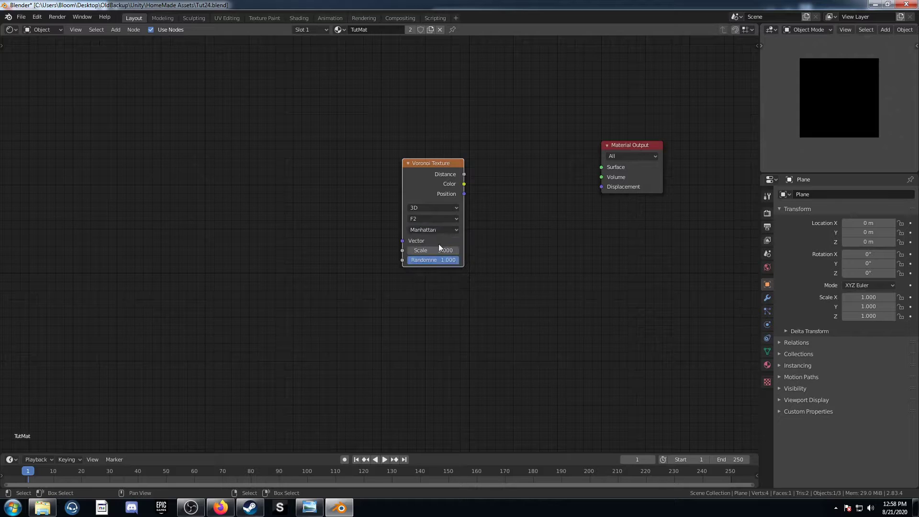
# - Preview the Voronoi Texture's Distance output through a Viewer node and arrange the nodes in a row
pyautogui.keyDown('ctrl'); pyautogui.keyDown('shift'); pyautogui.click(428, 162); pyautogui.keyUp('shift'); pyautogui.keyUp('ctrl')
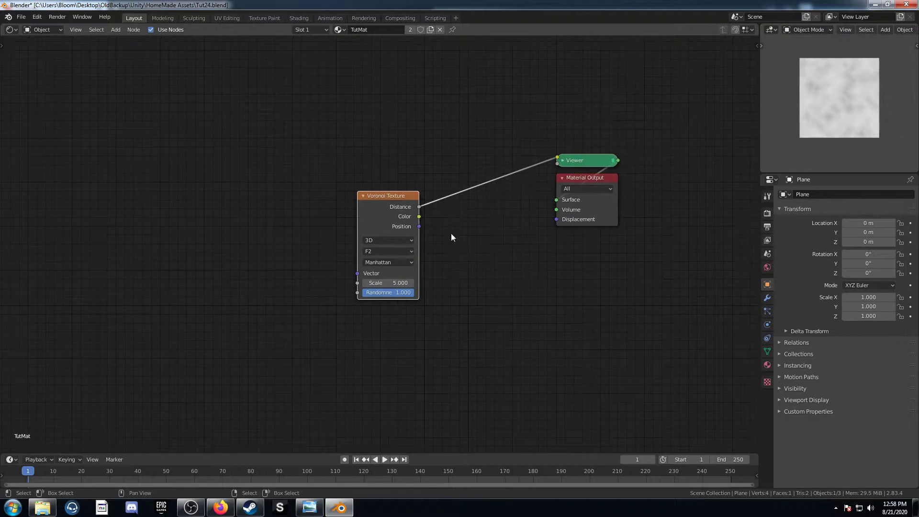
pyautogui.moveTo(394, 193); pyautogui.dragTo(382, 174)
pyautogui.moveTo(583, 161); pyautogui.dragTo(525, 191)
pyautogui.scroll(1, 470, 300)
pyautogui.scroll(2, 833, 91)
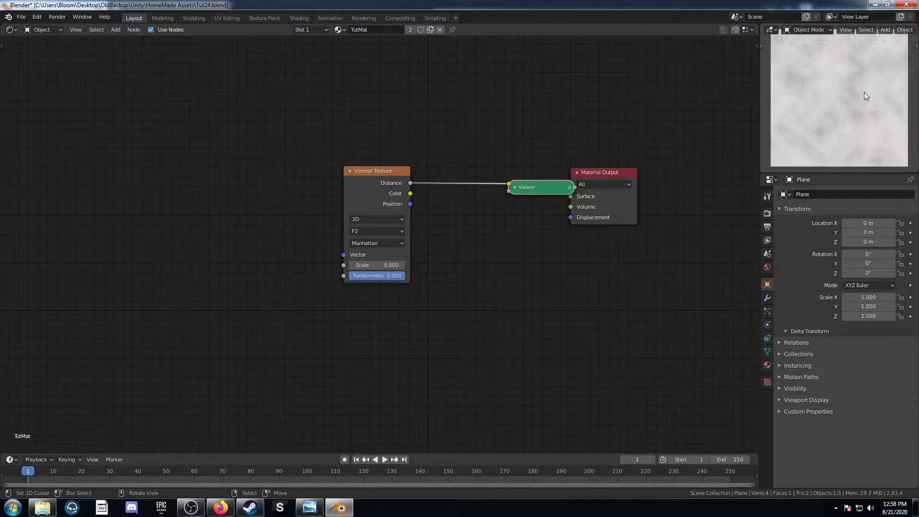
# - Set the Voronoi Texture's Randomness to 0 and reposition the node
pyautogui.moveTo(383, 276); pyautogui.dragTo(349, 277)
pyautogui.moveTo(349, 278); pyautogui.dragTo(417, 295, button='middle')
pyautogui.scroll(-3, 364, 289)
pyautogui.click(441, 210)
pyautogui.moveTo(441, 210); pyautogui.dragTo(411, 202)
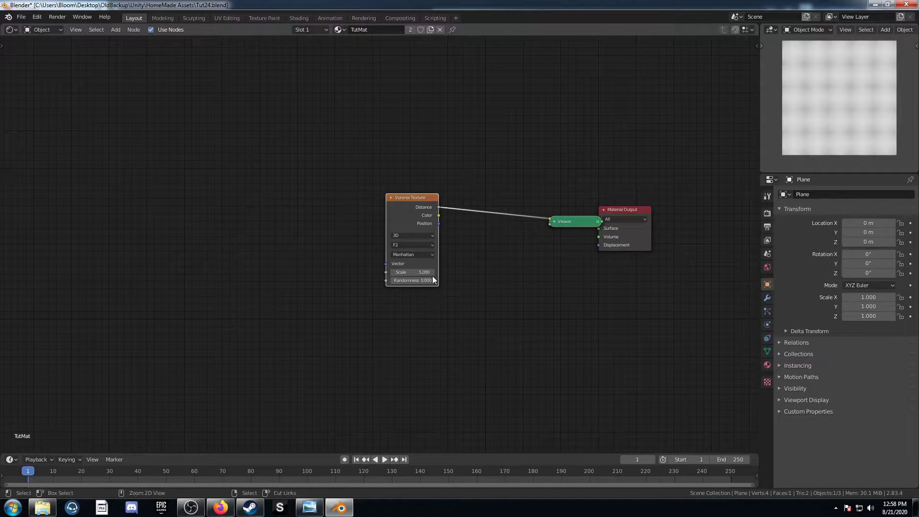
# - Add linked Texture Coordinate and Mapping nodes before the Voronoi Texture, spacing the Texture Coordinate node away from Mapping
pyautogui.hotkey('ctrl', 't')
pyautogui.moveTo(240, 229); pyautogui.dragTo(332, 227, button='middle')
pyautogui.click(317, 201)
pyautogui.moveTo(316, 199); pyautogui.dragTo(237, 209)
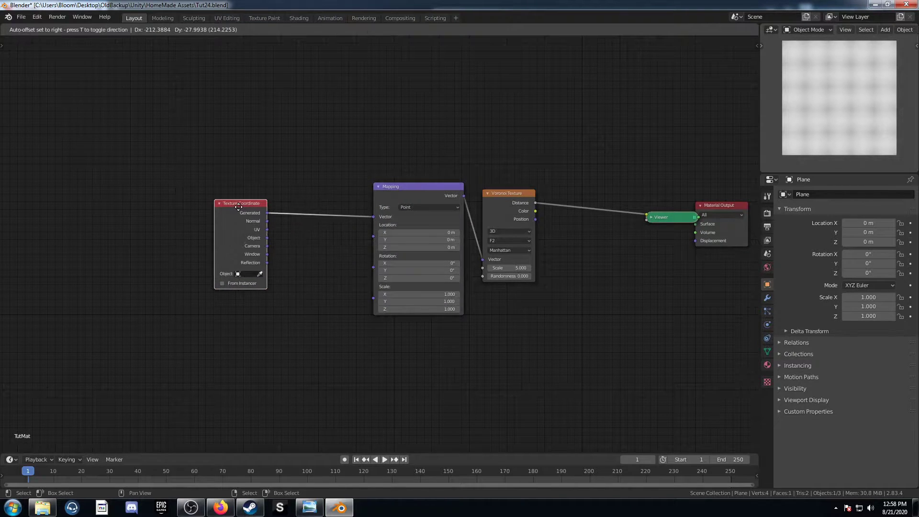
# - Feed the Mapping node's Vector from the Object coordinates and move Mapping away from the Voronoi Texture
pyautogui.moveTo(266, 236); pyautogui.dragTo(374, 217)
pyautogui.moveTo(233, 228); pyautogui.dragTo(357, 250, button='middle')
pyautogui.moveTo(357, 250); pyautogui.dragTo(262, 253)
pyautogui.moveTo(537, 210); pyautogui.dragTo(394, 283)
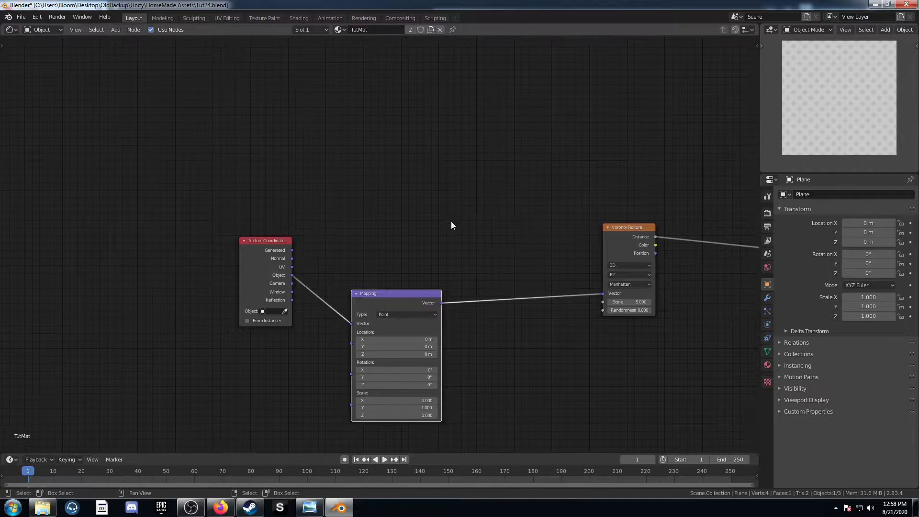
# - Add a Gradient Texture node set to Spherical and drive its Vector with the Object coordinates
pyautogui.hotkey('shift', 'a')
pyautogui.click(403, 208)
pyautogui.write('grad')
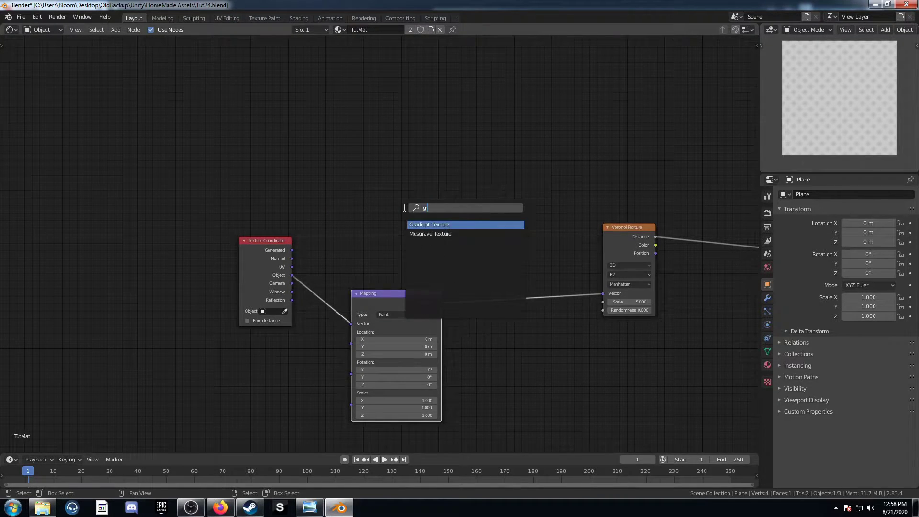
pyautogui.press('Return')
pyautogui.click(347, 156)
pyautogui.click(367, 188)
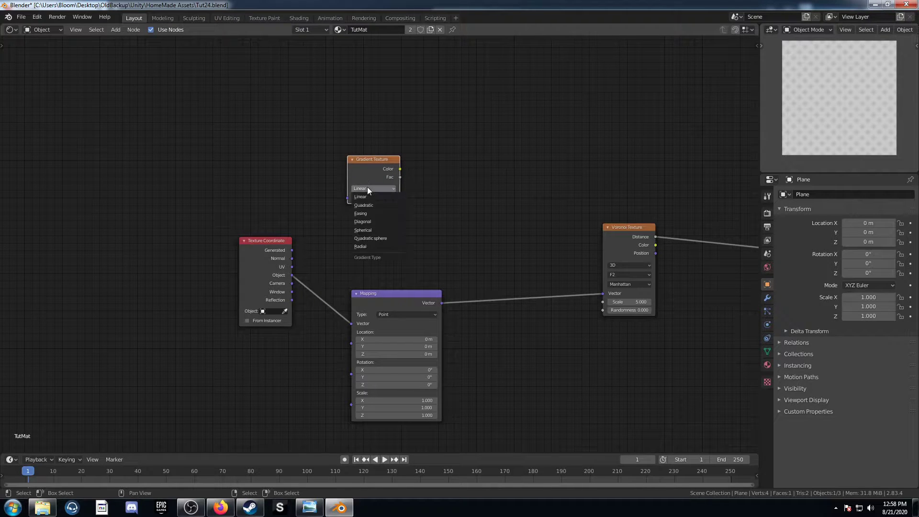
pyautogui.click(369, 227)
pyautogui.moveTo(292, 274); pyautogui.dragTo(347, 197)
# - Add a ColorRamp node and connect the Gradient Texture's Color to its Fac input
pyautogui.moveTo(400, 242); pyautogui.dragTo(295, 270, button='middle')
pyautogui.hotkey('shift', 'a')
pyautogui.click(398, 200)
pyautogui.write('color ramp')
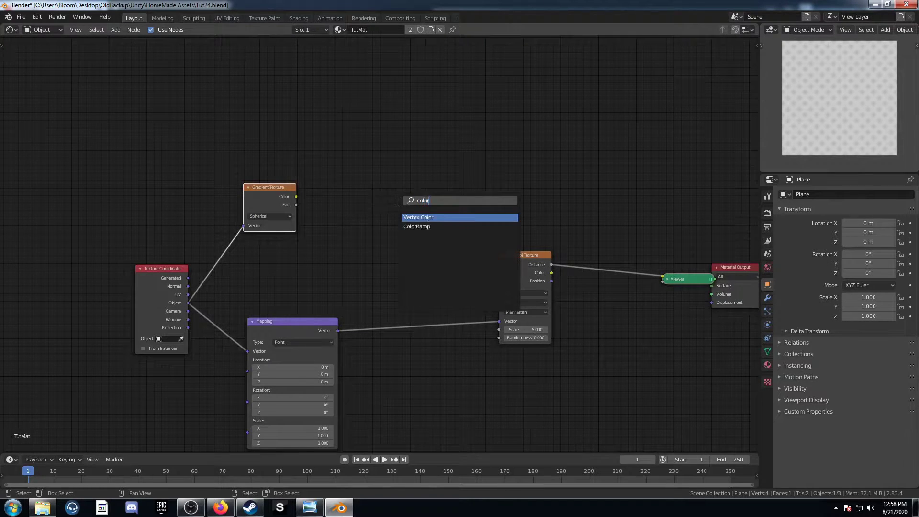
pyautogui.press('Return')
pyautogui.click(309, 156)
pyautogui.moveTo(296, 197); pyautogui.dragTo(315, 230)
# - Add a Math node and connect the ColorRamp's Color to its first Value input
pyautogui.moveTo(378, 230); pyautogui.dragTo(322, 223, button='middle')
pyautogui.hotkey('shift', 'a')
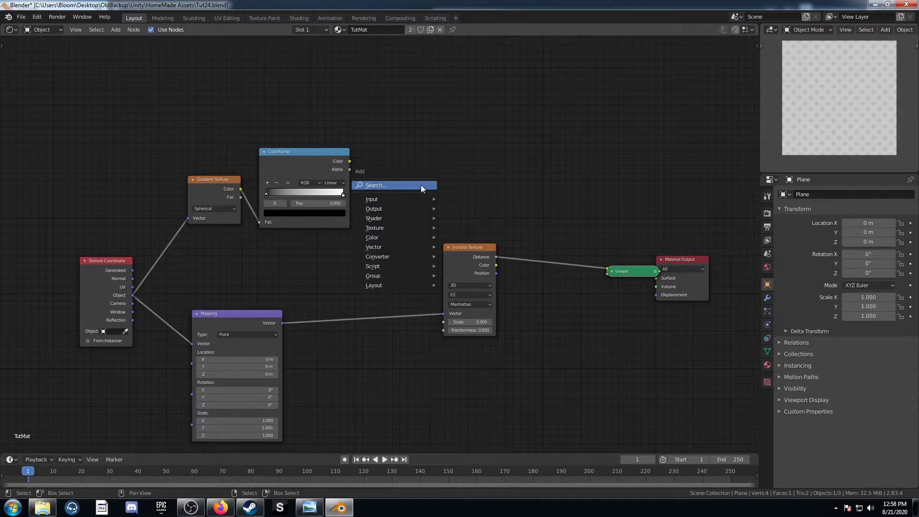
pyautogui.click(420, 184)
pyautogui.write('math')
pyautogui.press('Return')
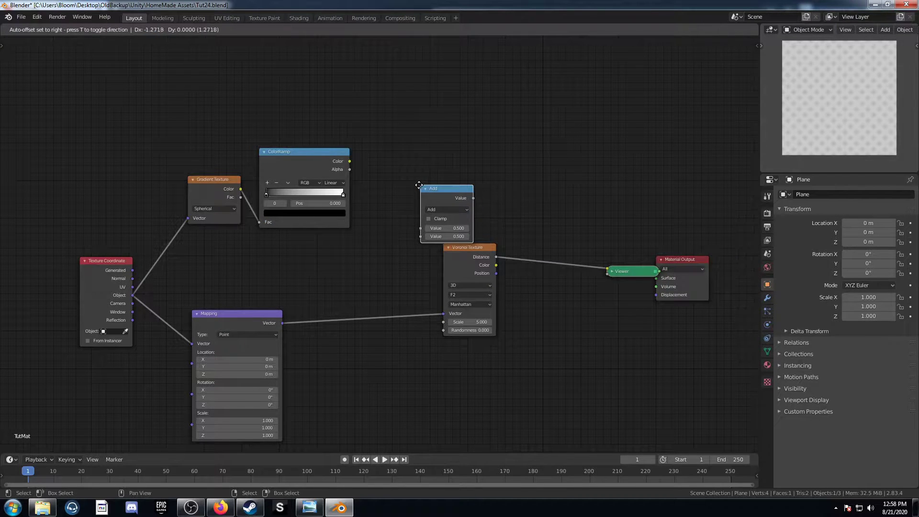
pyautogui.click(377, 156)
pyautogui.moveTo(349, 163); pyautogui.dragTo(377, 196)
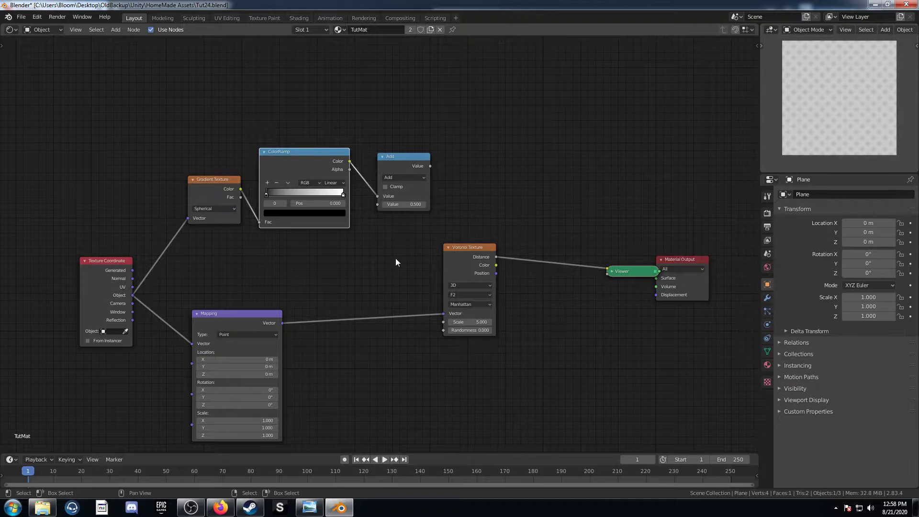
# - Set the Math node's operation to Multiply and its second value to 7.3
pyautogui.moveTo(394, 218); pyautogui.dragTo(369, 227, button='middle')
pyautogui.click(383, 187)
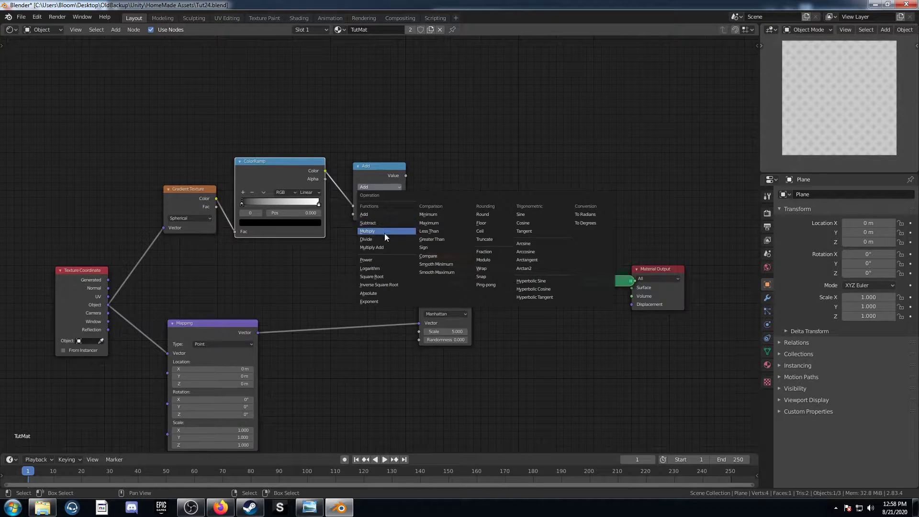
pyautogui.click(384, 231)
pyautogui.click(378, 214)
pyautogui.write('7.3')
pyautogui.press('Return')
# - Reposition the Multiply node and connect its Value output to the Voronoi Texture's Scale
pyautogui.moveTo(461, 277); pyautogui.dragTo(349, 259, button='middle')
pyautogui.click(257, 166)
pyautogui.moveTo(273, 157); pyautogui.dragTo(270, 164)
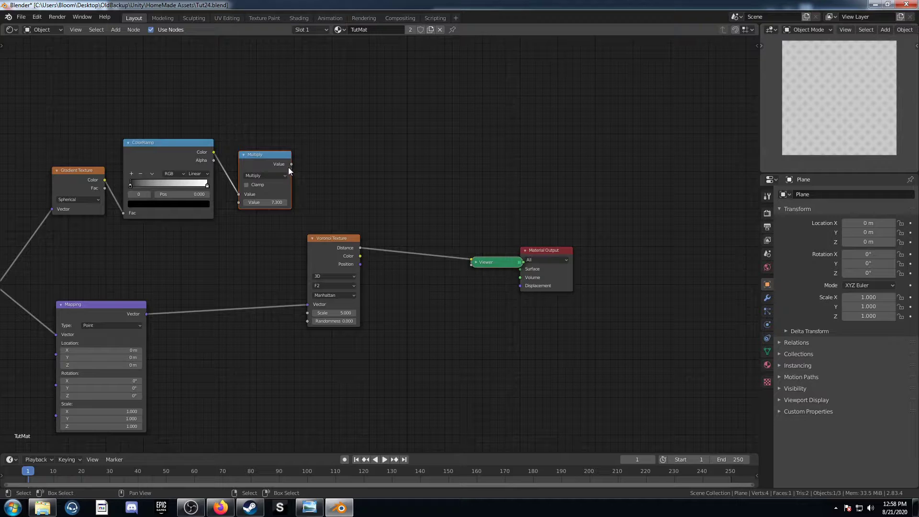
pyautogui.moveTo(291, 164); pyautogui.dragTo(307, 313)
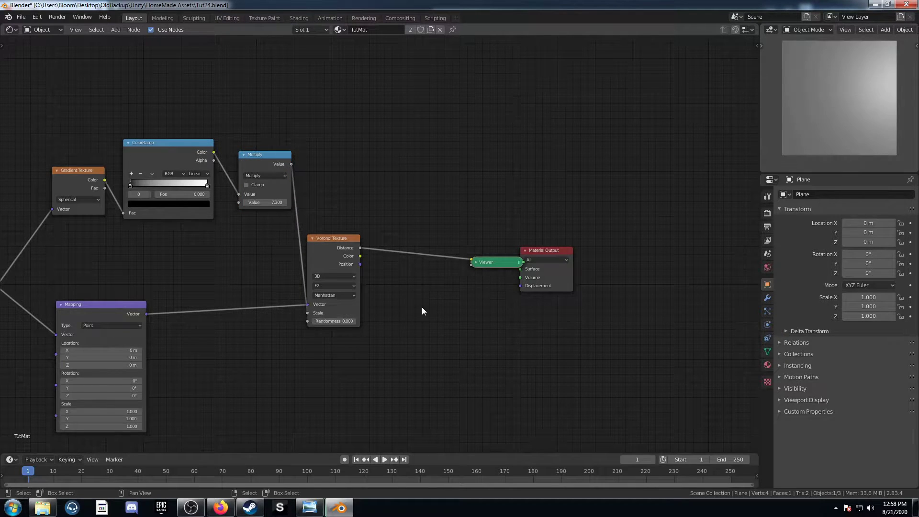
pyautogui.moveTo(421, 308); pyautogui.dragTo(371, 318, button='middle')
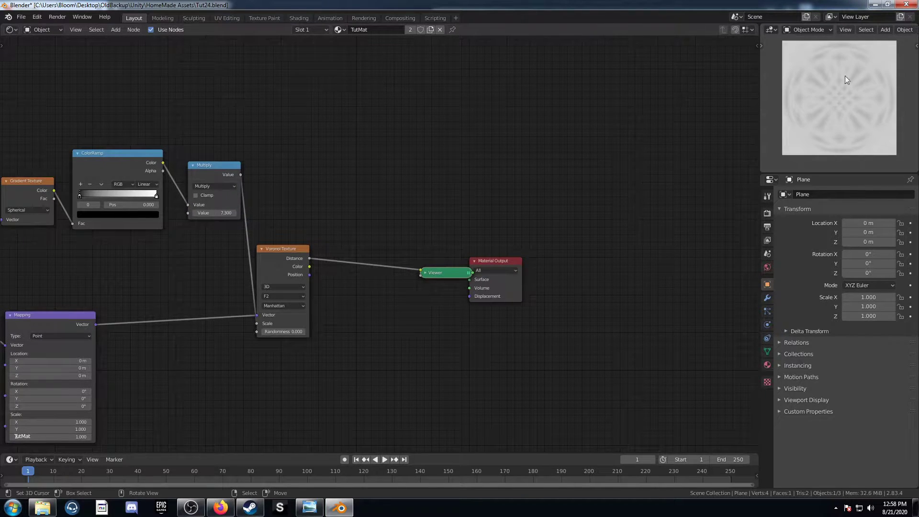
# - Insert a MixRGB node between the Voronoi Texture and the Viewer, and duplicate it into the same link
pyautogui.hotkey('shift', 'a')
pyautogui.click(376, 325)
pyautogui.write('mix')
pyautogui.press('Return')
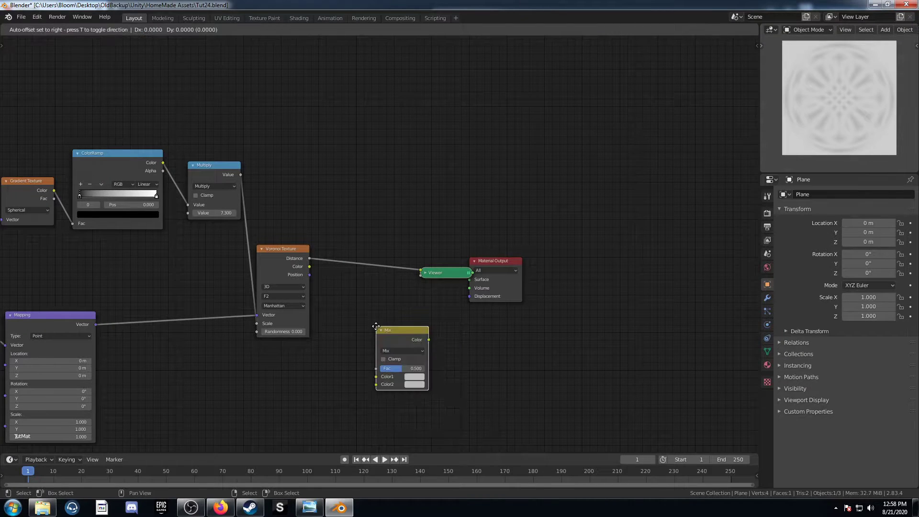
pyautogui.click(340, 237)
pyautogui.hotkey('shift', 'd')
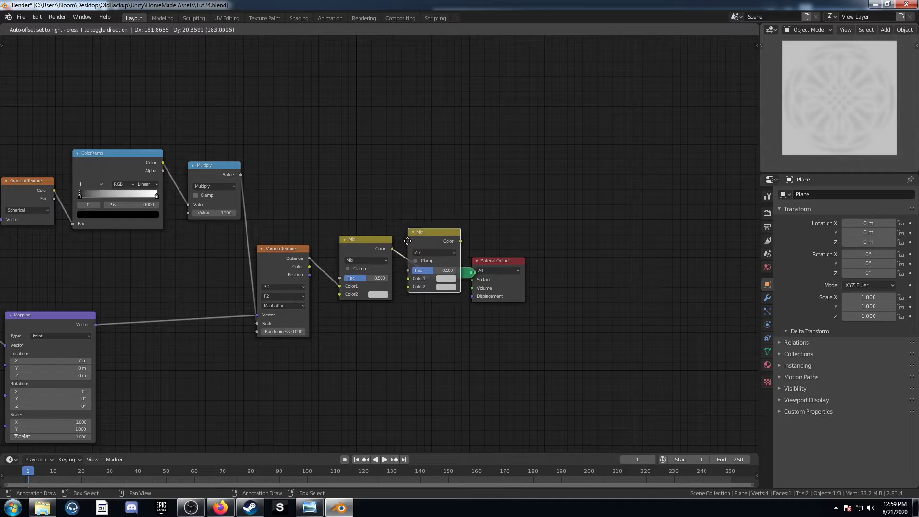
pyautogui.click(407, 241)
# - Rearrange the Viewer and Material Output nodes so they sit clear of the second Mix node
pyautogui.moveTo(532, 271); pyautogui.dragTo(525, 235)
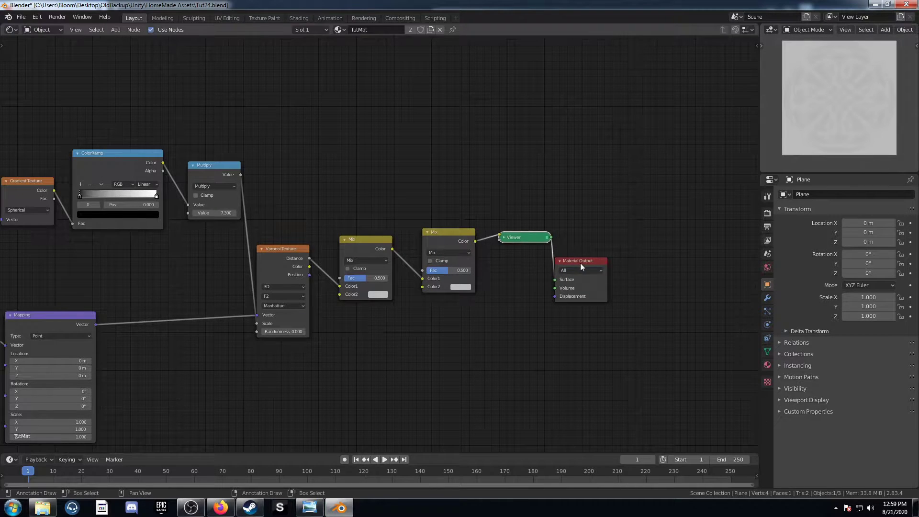
pyautogui.moveTo(580, 262); pyautogui.dragTo(609, 241)
pyautogui.moveTo(530, 237); pyautogui.dragTo(549, 254)
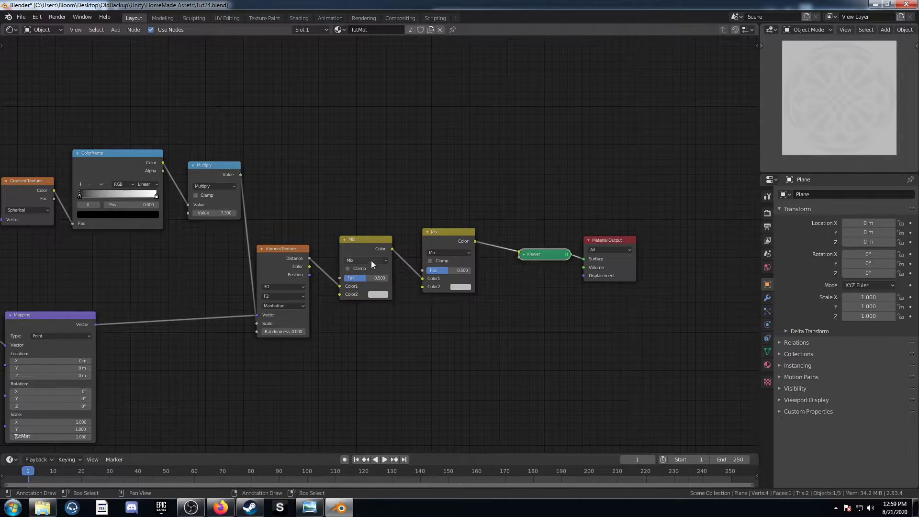
# - Set the first Mix node's blending mode to Color Burn and the second's to Color Dodge
pyautogui.click(371, 260)
pyautogui.click(373, 296)
pyautogui.click(465, 252)
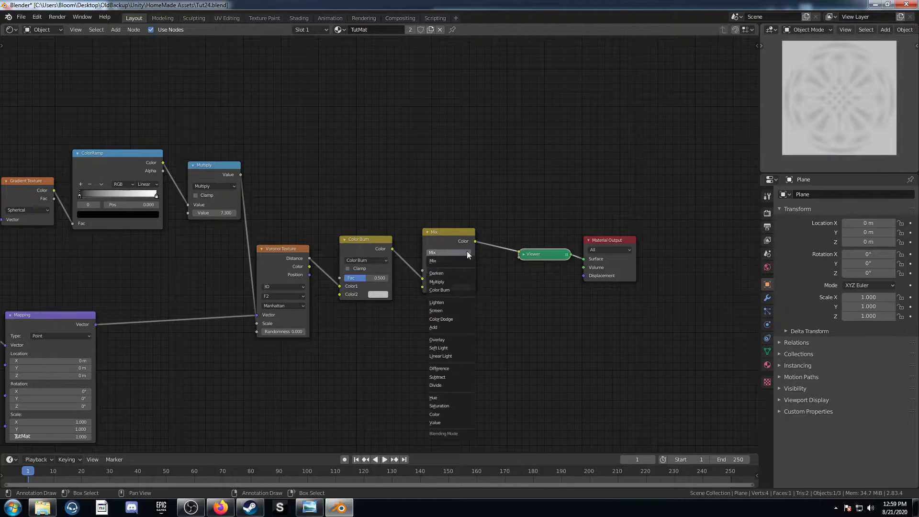
pyautogui.click(454, 318)
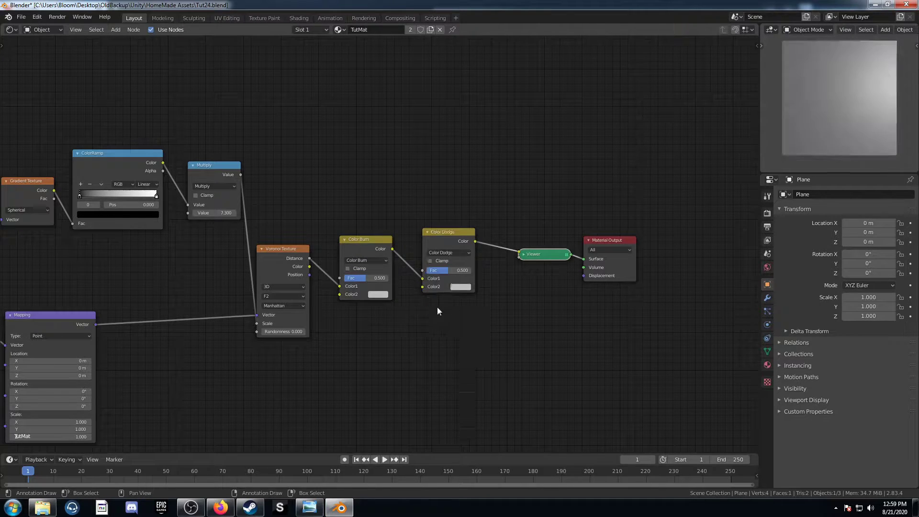
# - Set Color2 to black on the Color Burn node and to white on the Color Dodge node
pyautogui.click(378, 295)
pyautogui.scroll(-11, 402, 216)
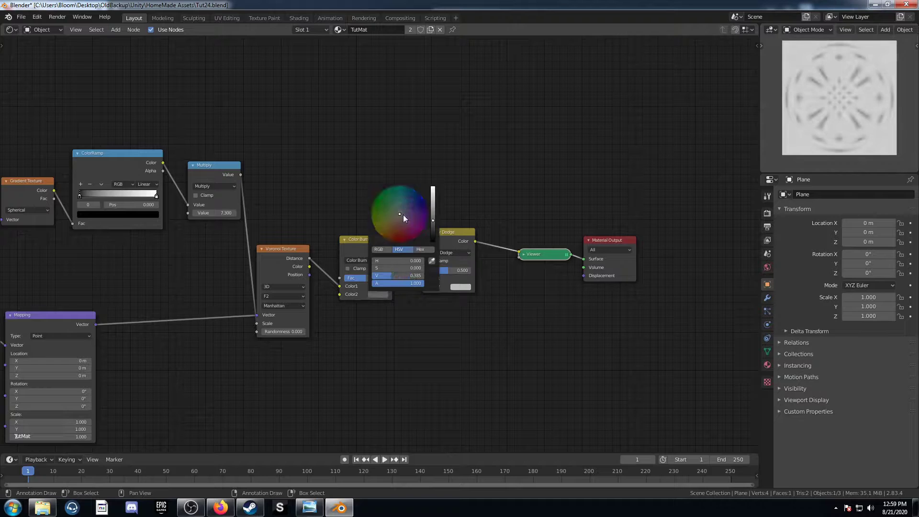
pyautogui.scroll(-5, 403, 219)
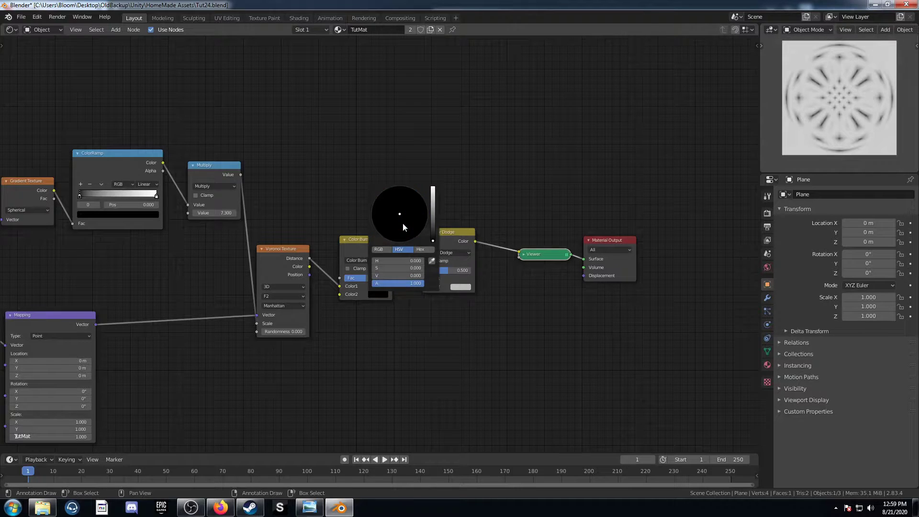
pyautogui.click(453, 287)
pyautogui.scroll(5, 466, 206)
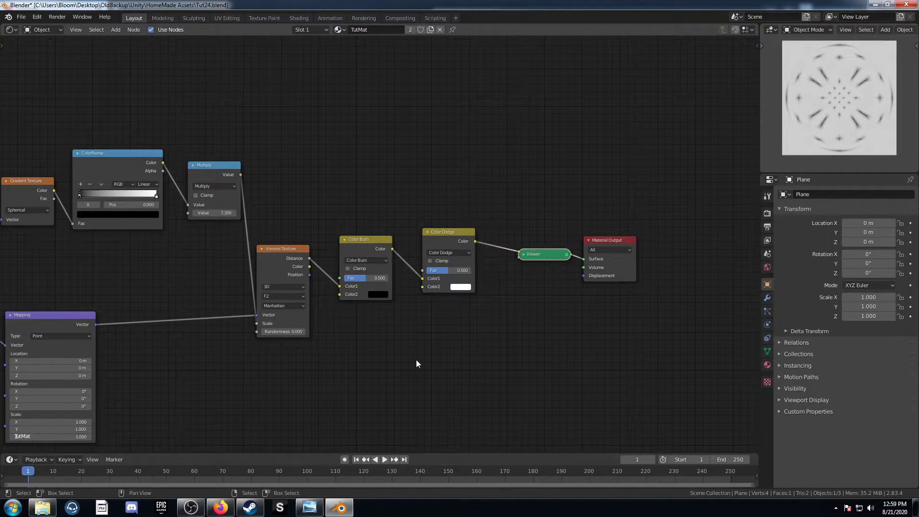
# - Set the Color Burn node's Fac to 0.770 and the Color Dodge node's Fac to 1.000
pyautogui.click(369, 279)
pyautogui.press('Return')
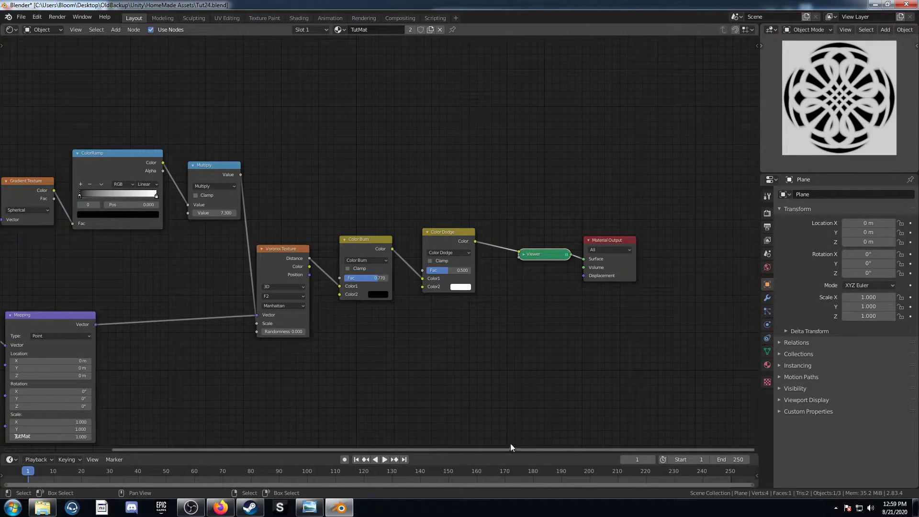
pyautogui.moveTo(440, 274); pyautogui.dragTo(469, 273)
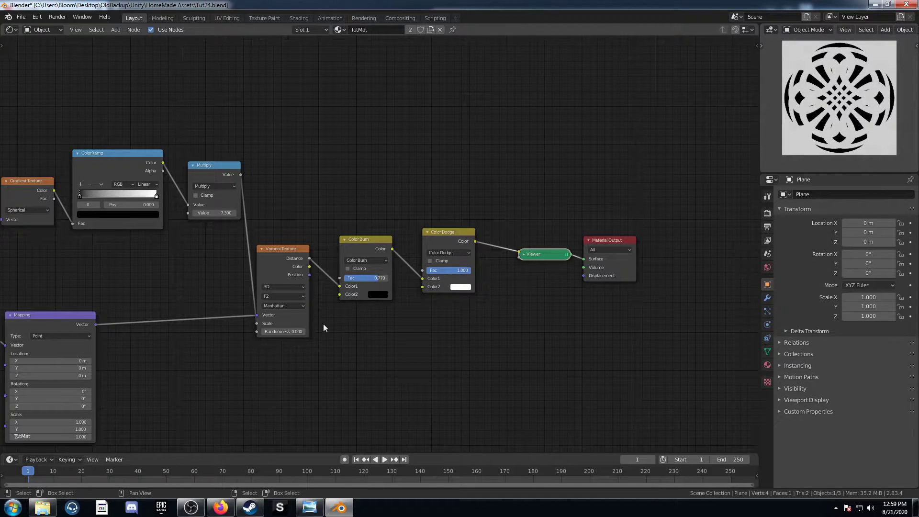
# - Try a Fac of 0.217 on the Color Dodge node, undo it, and inspect the pattern's edges up close
pyautogui.moveTo(268, 344); pyautogui.dragTo(401, 341, button='middle')
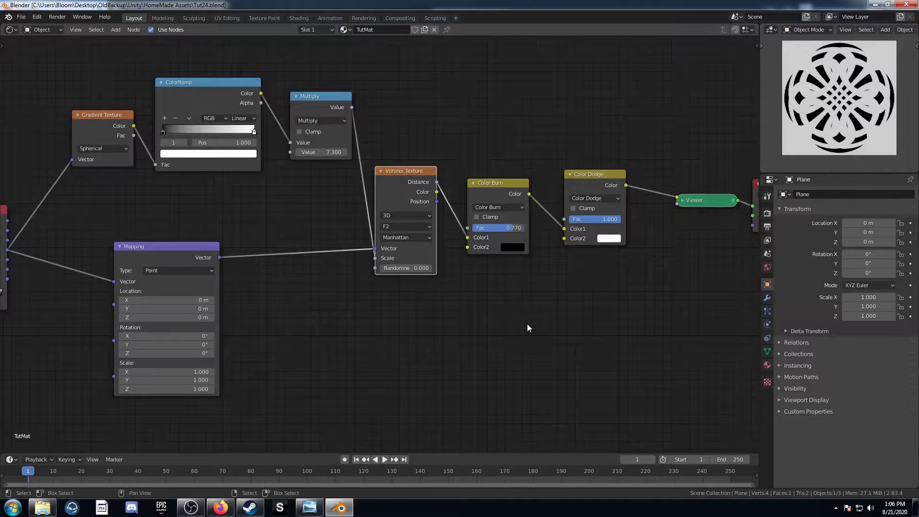
pyautogui.scroll(3, 527, 323)
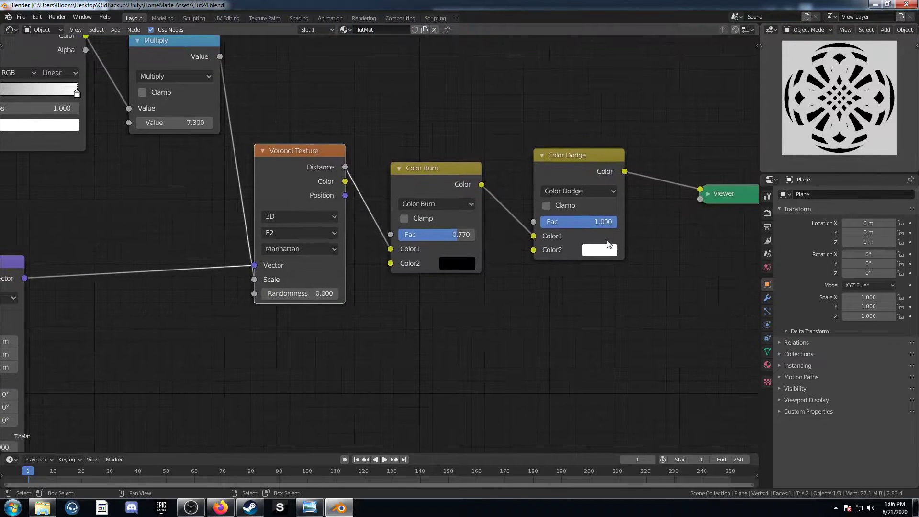
pyautogui.scroll(2, 835, 103)
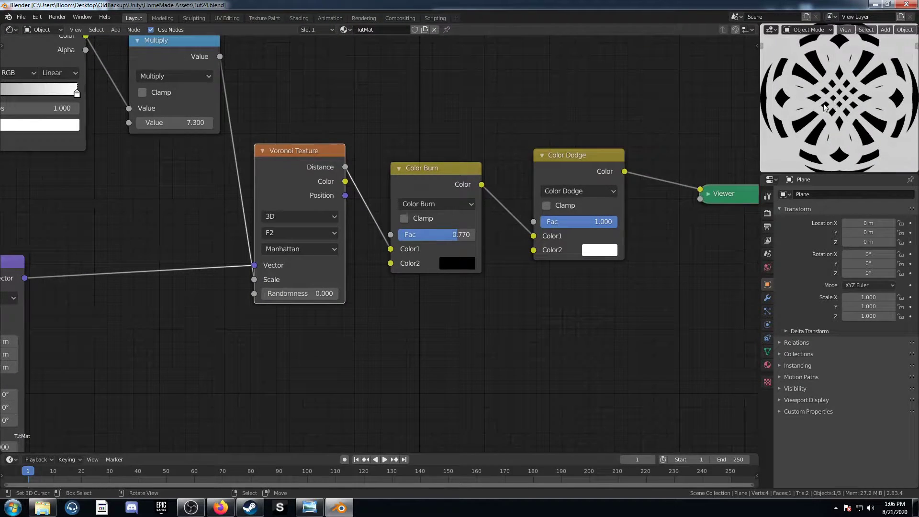
pyautogui.scroll(1, 824, 107)
pyautogui.moveTo(456, 234)
pyautogui.mouseDown()
pyautogui.moveTo(438, 234)
pyautogui.moveTo(475, 235)
pyautogui.moveTo(457, 235)
pyautogui.mouseUp()
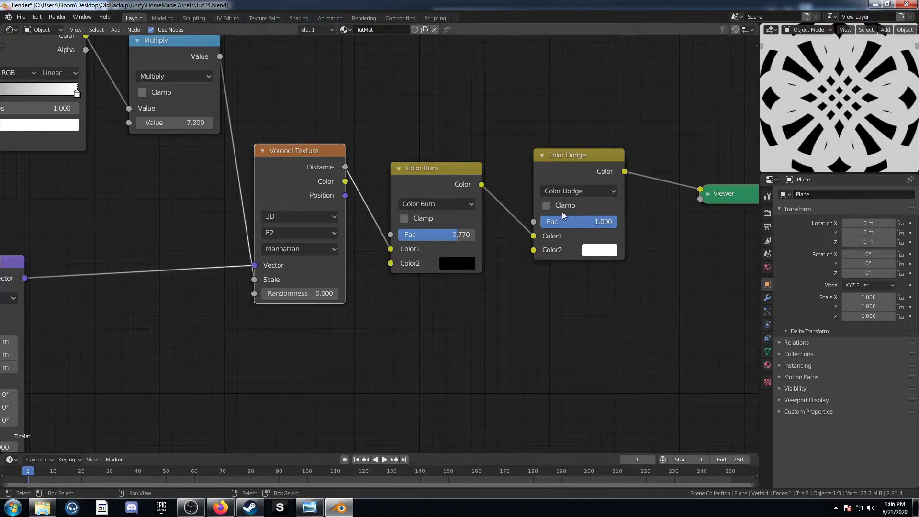
pyautogui.moveTo(592, 226); pyautogui.dragTo(532, 226)
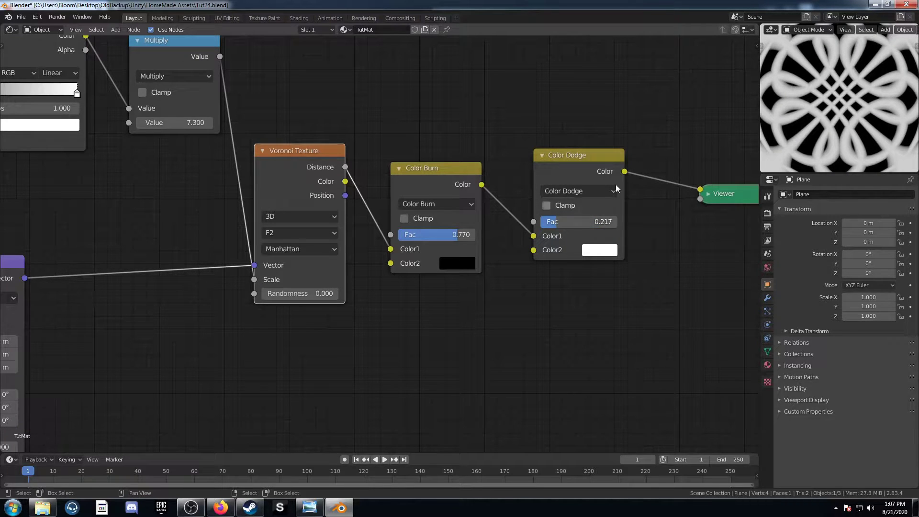
pyautogui.hotkey('ctrl', 'z')
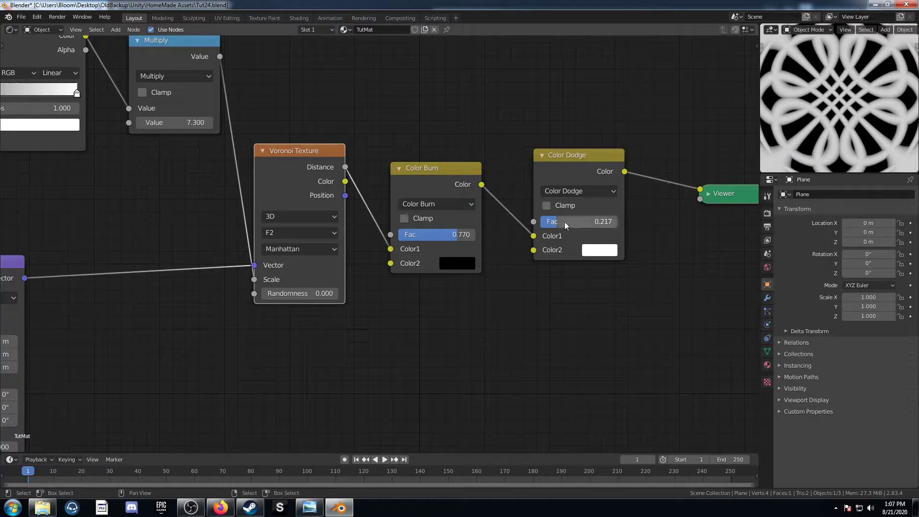
pyautogui.scroll(8, 794, 130)
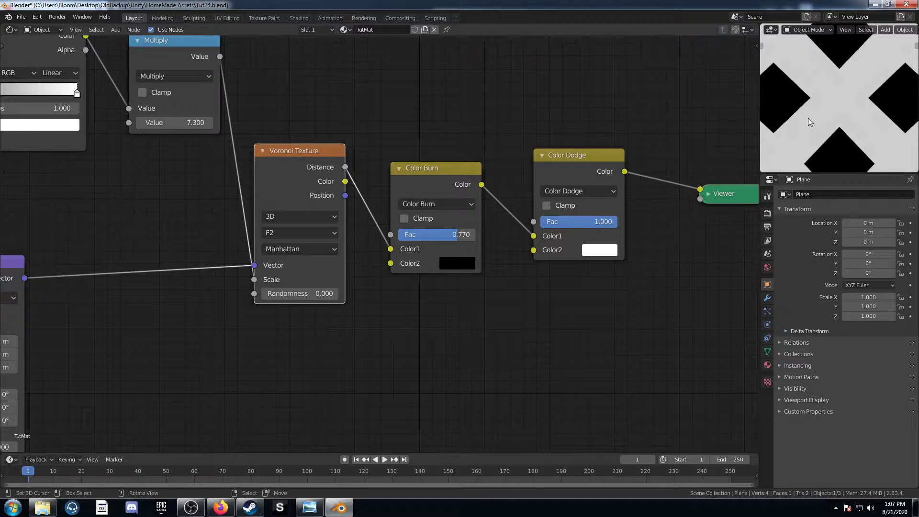
pyautogui.scroll(-6, 804, 112)
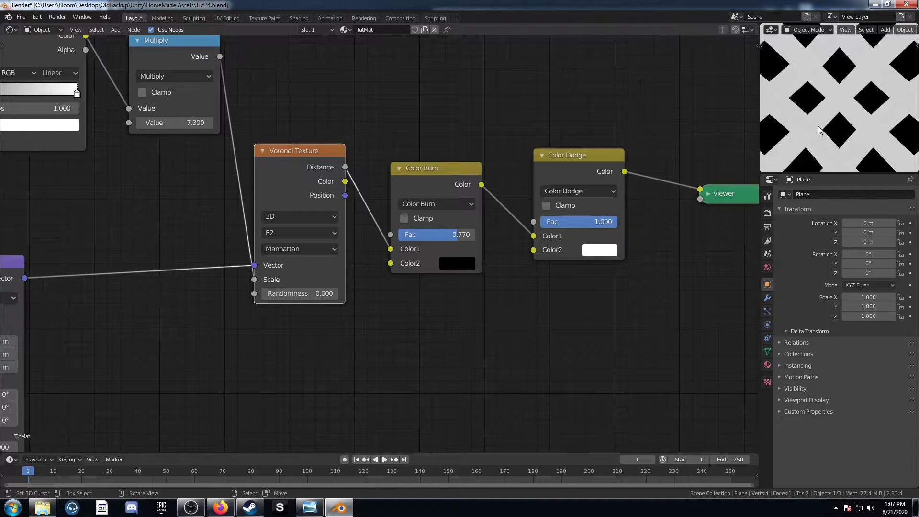
pyautogui.scroll(-1, 412, 326)
# - Try the F1 feature on the Voronoi Texture with a Color Burn Fac of 0.287, and undo both changes
pyautogui.moveTo(430, 314); pyautogui.dragTo(490, 301, button='middle')
pyautogui.moveTo(371, 283)
pyautogui.mouseDown()
pyautogui.moveTo(404, 282)
pyautogui.moveTo(363, 282)
pyautogui.mouseUp()
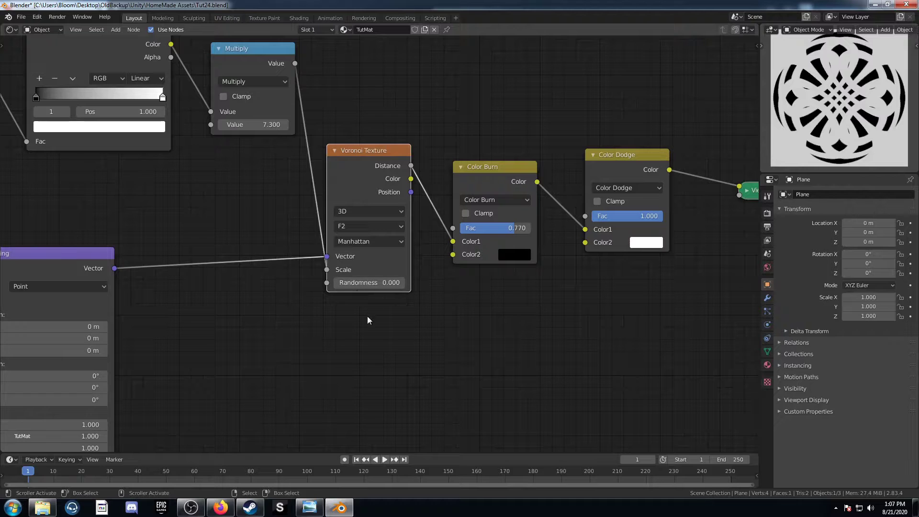
pyautogui.click(372, 226)
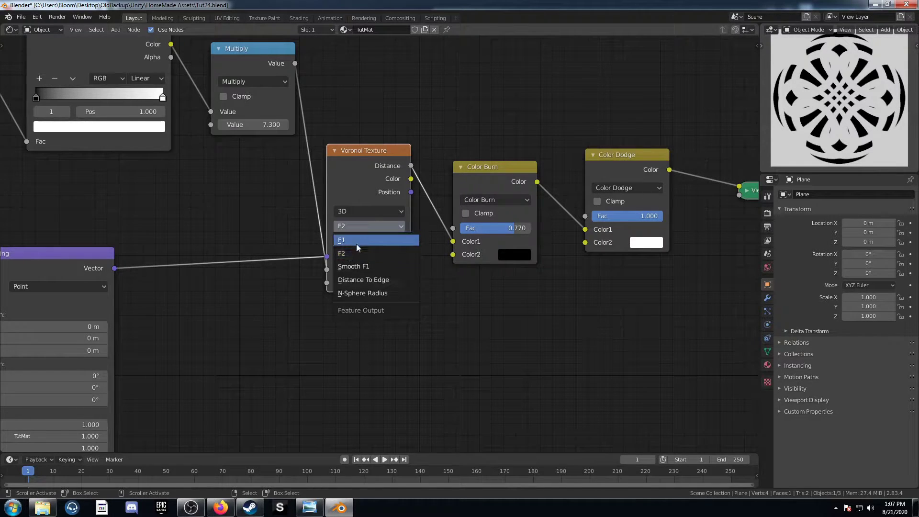
pyautogui.click(370, 240)
pyautogui.moveTo(500, 284); pyautogui.dragTo(440, 297, button='middle')
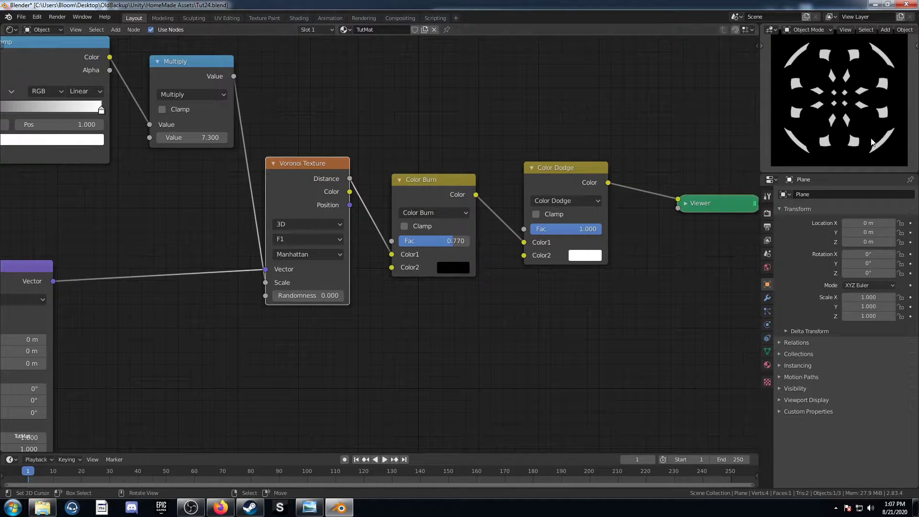
pyautogui.moveTo(466, 241); pyautogui.dragTo(433, 241)
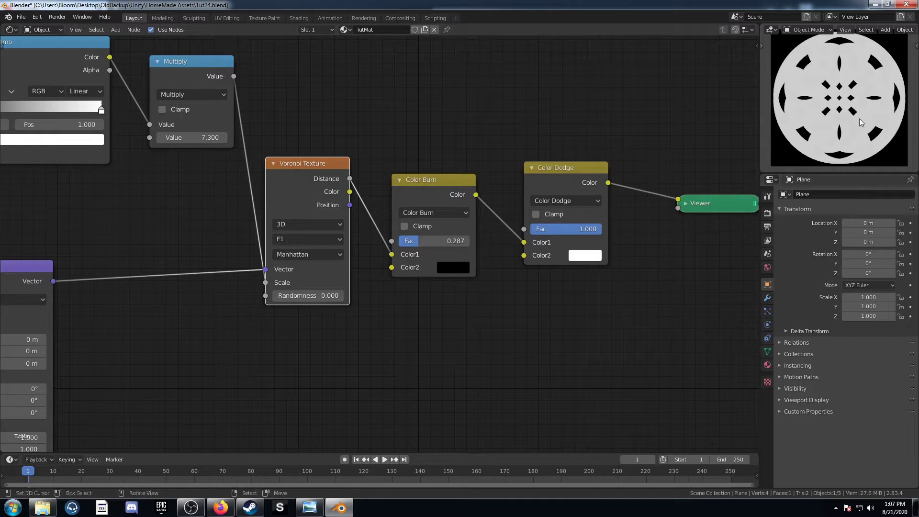
pyautogui.hotkey('ctrl', 'z')
pyautogui.hotkey('ctrl', 'z')
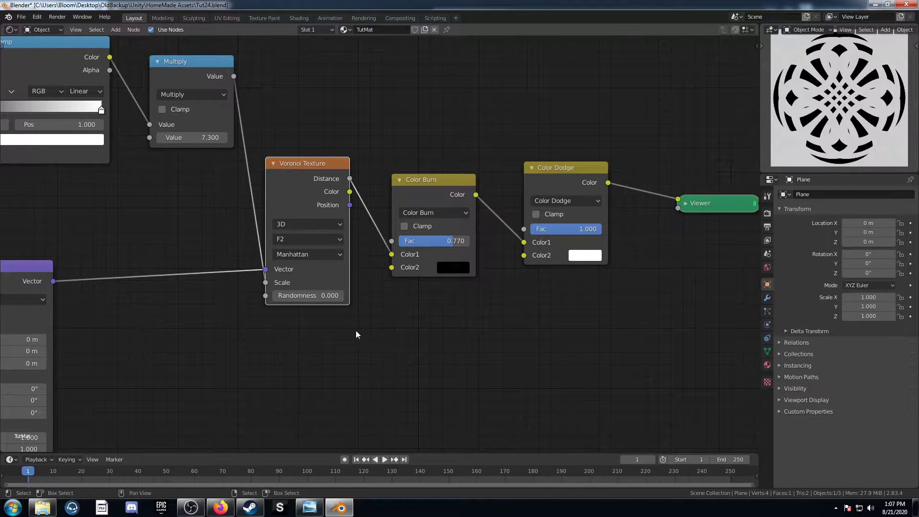
# - Try the Chebychev distance metric on the Voronoi Texture with a different Color Burn Fac, and undo the changes
pyautogui.moveTo(242, 337); pyautogui.dragTo(354, 340, button='middle')
pyautogui.click(431, 258)
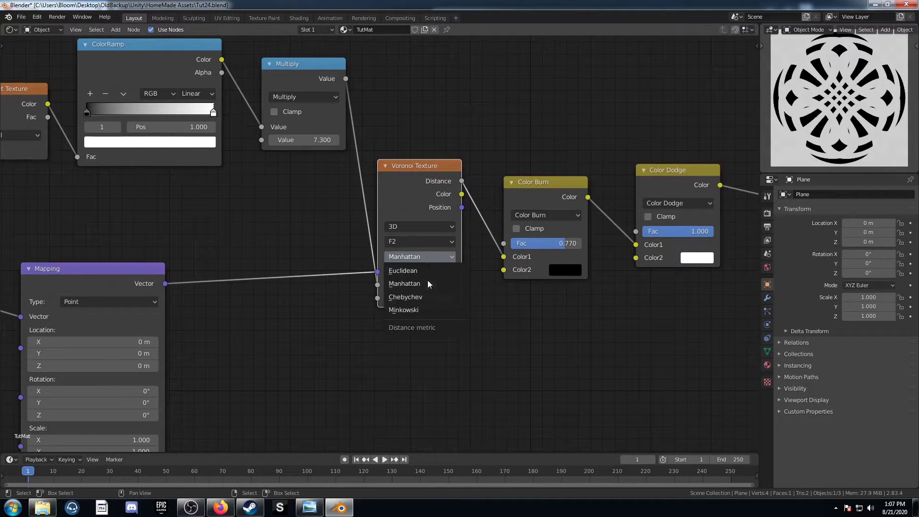
pyautogui.click(421, 297)
pyautogui.moveTo(537, 316); pyautogui.dragTo(503, 318, button='middle')
pyautogui.moveTo(531, 244); pyautogui.dragTo(514, 244)
pyautogui.hotkey('ctrl', 'z')
pyautogui.hotkey('ctrl', 'z')
pyautogui.hotkey('ctrl', 'z')
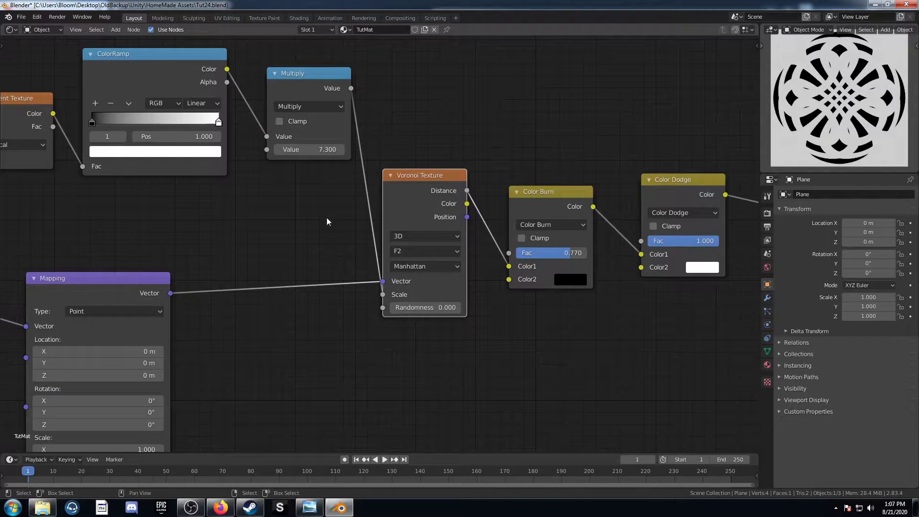
# - Try a value of 15.100 in the Multiply node, and undo the change
pyautogui.moveTo(200, 267); pyautogui.dragTo(252, 329, button='middle')
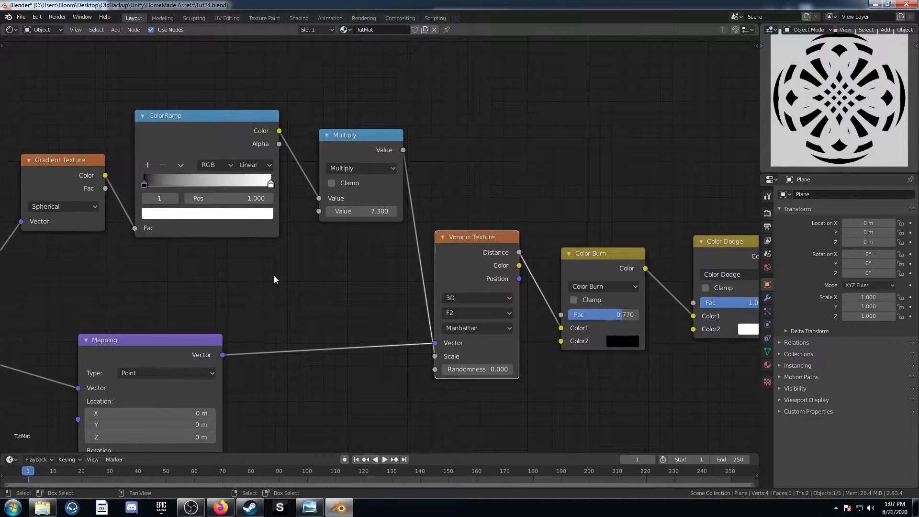
pyautogui.moveTo(274, 279); pyautogui.dragTo(308, 324, button='middle')
pyautogui.moveTo(398, 256); pyautogui.dragTo(376, 256)
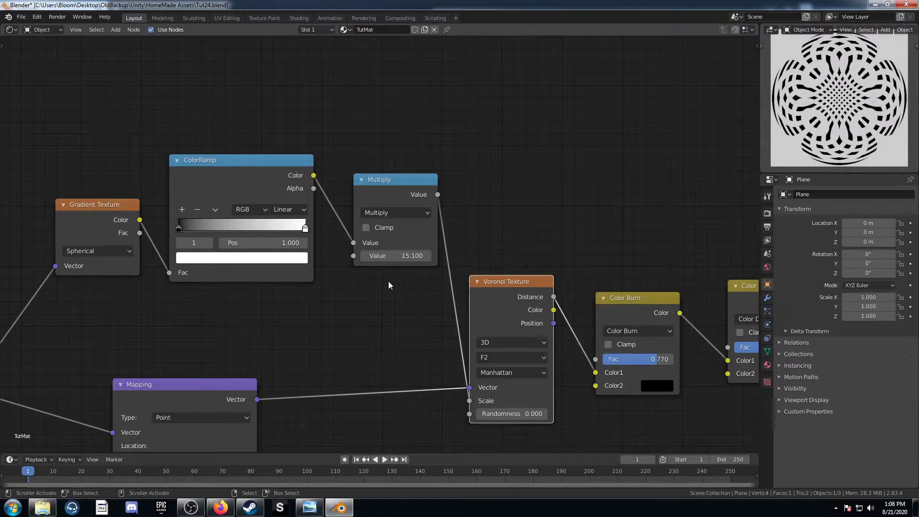
pyautogui.hotkey('ctrl', 'z')
# - Preview the ColorRamp's output alone and reposition the Gradient Texture and ColorRamp nodes slightly
pyautogui.moveTo(247, 313); pyautogui.dragTo(370, 297, button='middle')
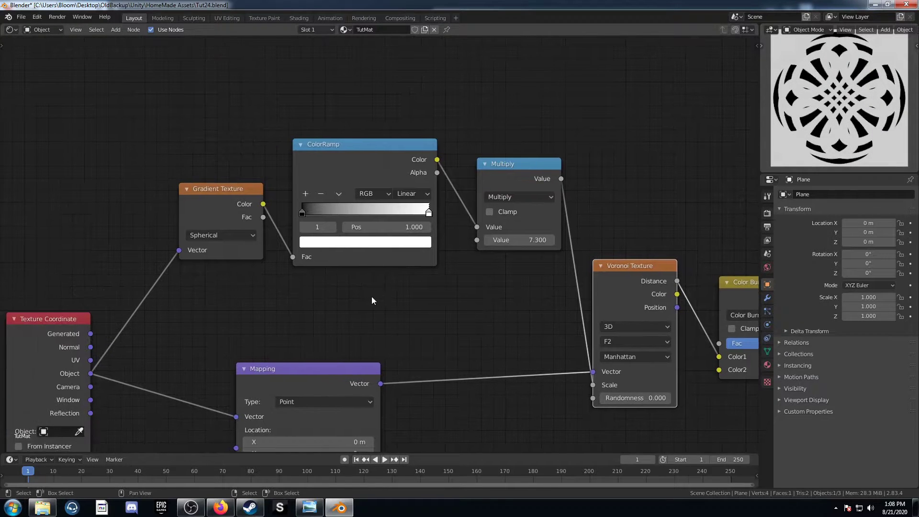
pyautogui.moveTo(302, 212)
pyautogui.mouseDown()
pyautogui.moveTo(383, 215)
pyautogui.moveTo(288, 220)
pyautogui.mouseUp()
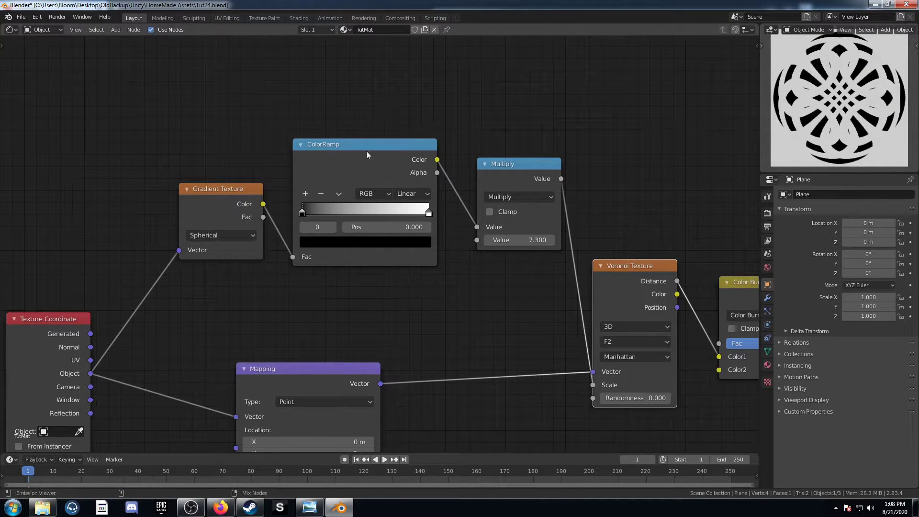
pyautogui.moveTo(477, 247); pyautogui.dragTo(385, 245, button='middle')
pyautogui.moveTo(184, 223); pyautogui.dragTo(157, 234)
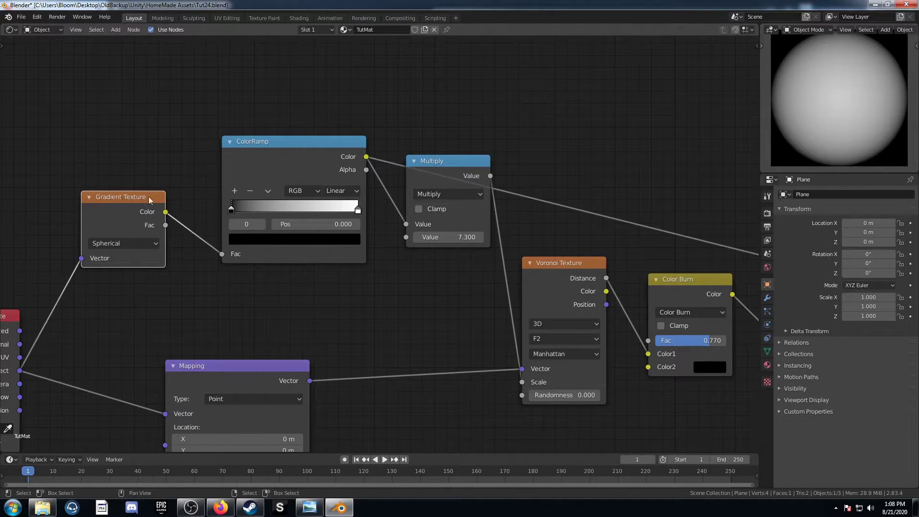
pyautogui.moveTo(265, 154); pyautogui.dragTo(259, 145)
# - Test the ColorRamp's white stop at 0.186, return it to 1.000, and preview the Color Dodge node's output
pyautogui.moveTo(225, 203); pyautogui.dragTo(196, 205)
pyautogui.moveTo(352, 203); pyautogui.dragTo(245, 196)
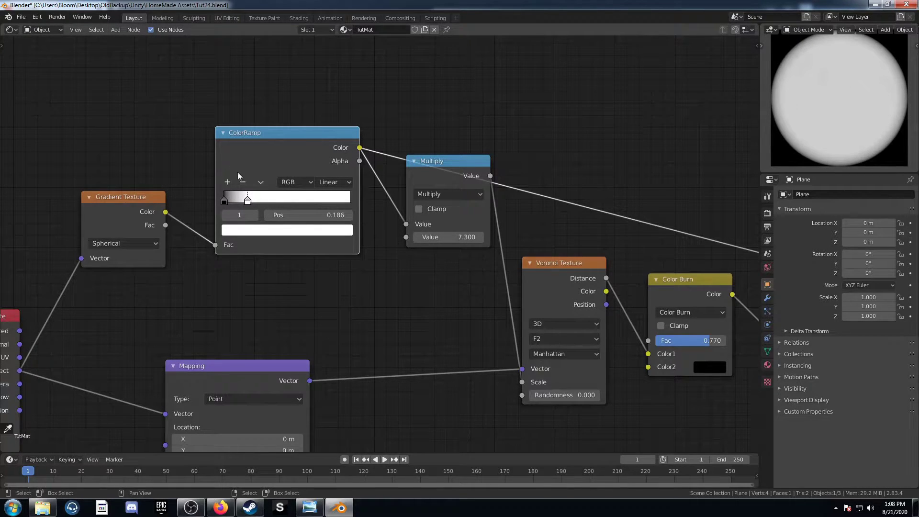
pyautogui.moveTo(249, 207); pyautogui.dragTo(354, 206)
pyautogui.moveTo(569, 331); pyautogui.dragTo(281, 288, button='middle')
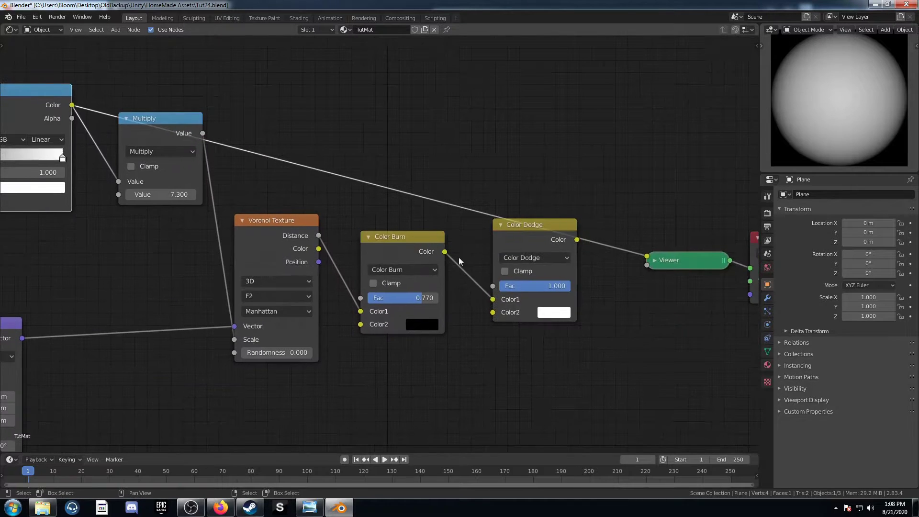
pyautogui.keyDown('ctrl'); pyautogui.keyDown('shift'); pyautogui.click(566, 230); pyautogui.keyUp('shift'); pyautogui.keyUp('ctrl')
# - Try moving the ColorRamp's white stop inward while viewing the full pattern, and undo the change
pyautogui.moveTo(232, 215); pyautogui.dragTo(538, 280, button='middle')
pyautogui.scroll(6, 374, 258)
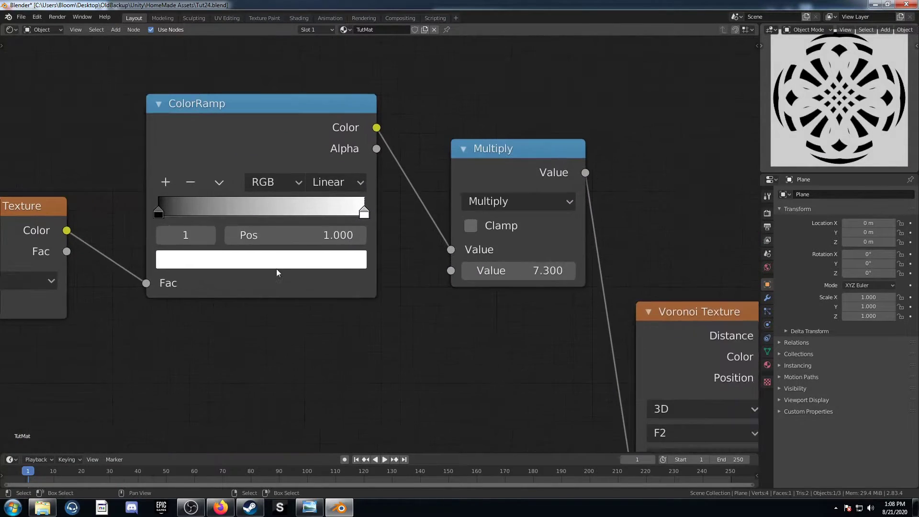
pyautogui.moveTo(276, 269); pyautogui.dragTo(403, 292, button='middle')
pyautogui.moveTo(295, 235)
pyautogui.mouseDown()
pyautogui.moveTo(431, 242)
pyautogui.moveTo(293, 240)
pyautogui.mouseUp()
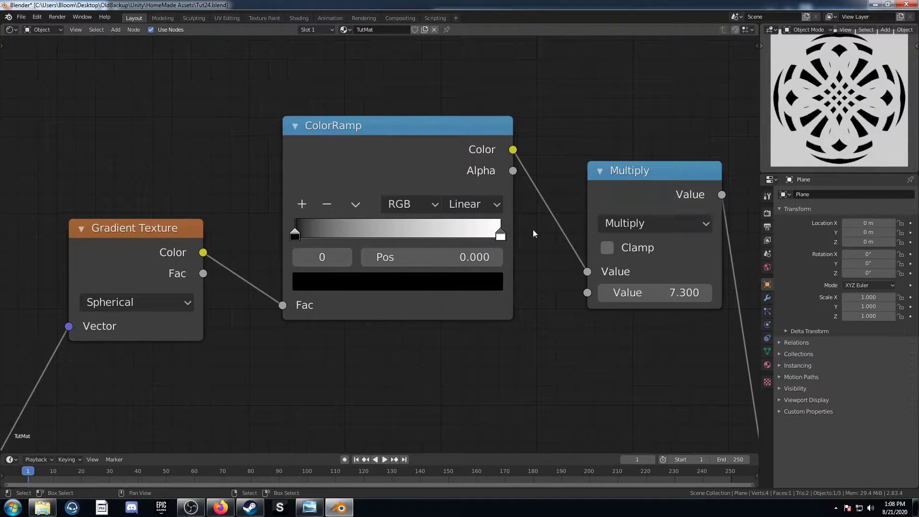
pyautogui.moveTo(496, 236); pyautogui.dragTo(416, 234)
pyautogui.hotkey('ctrl', 'z')
# - Try Mapping location offsets of 0.5 m on X and 1 m on Z, undoing each one
pyautogui.moveTo(247, 333); pyautogui.dragTo(336, 310, button='middle')
pyautogui.scroll(-7, 372, 330)
pyautogui.moveTo(395, 358); pyautogui.dragTo(331, 194, button='middle')
pyautogui.scroll(3, 342, 235)
pyautogui.moveTo(350, 344); pyautogui.dragTo(364, 267, button='middle')
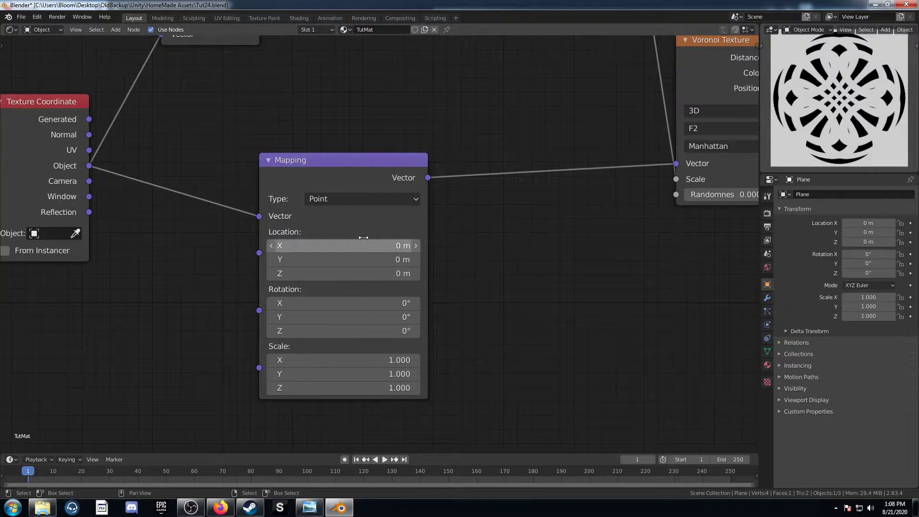
pyautogui.moveTo(329, 245); pyautogui.dragTo(364, 244)
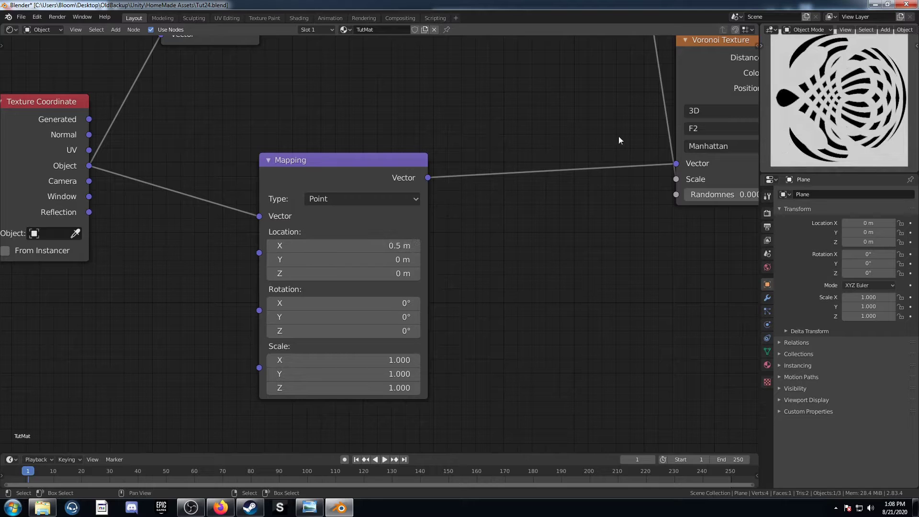
pyautogui.hotkey('ctrl', 'z')
pyautogui.moveTo(341, 265); pyautogui.dragTo(424, 275)
pyautogui.hotkey('ctrl', 'z')
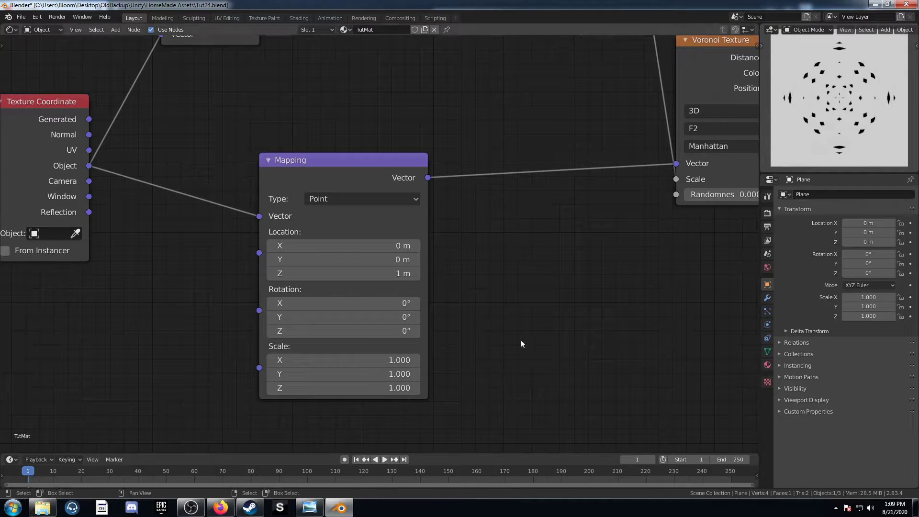
pyautogui.hotkey('ctrl', 'z')
# - Try a Z rotation and a Y scale of 2.100 on the Mapping node, undoing each change
pyautogui.moveTo(338, 331)
pyautogui.mouseDown()
pyautogui.moveTo(364, 331)
pyautogui.moveTo(349, 331)
pyautogui.mouseUp()
pyautogui.hotkey('ctrl', 'z')
pyautogui.moveTo(325, 359)
pyautogui.mouseDown()
pyautogui.moveTo(337, 360)
pyautogui.moveTo(335, 373)
pyautogui.mouseUp()
pyautogui.hotkey('ctrl', 'z')
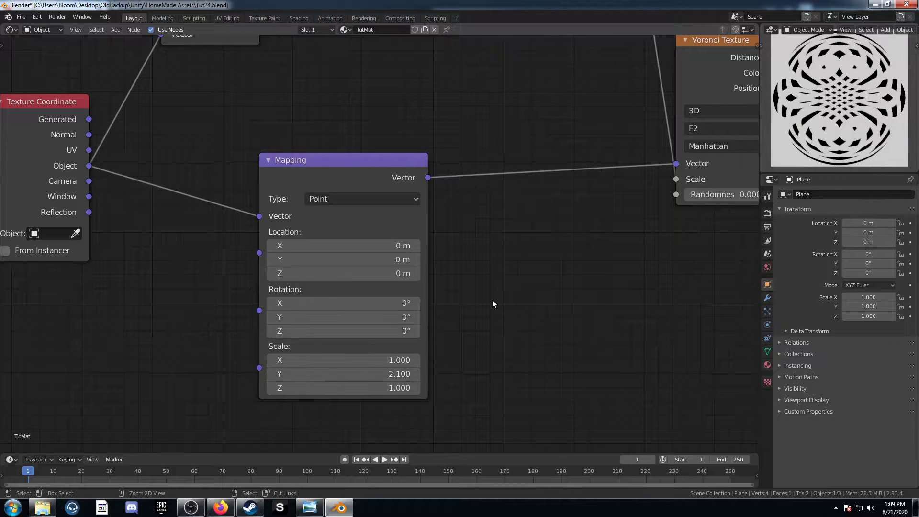
pyautogui.hotkey('ctrl', 'z')
# - Add a Voronoi Texture node beside the Material Output in the emptied node tree and preview its Distance output
pyautogui.scroll(-3, 464, 313)
pyautogui.moveTo(512, 308); pyautogui.dragTo(602, 302, button='middle')
pyautogui.scroll(2, 585, 308)
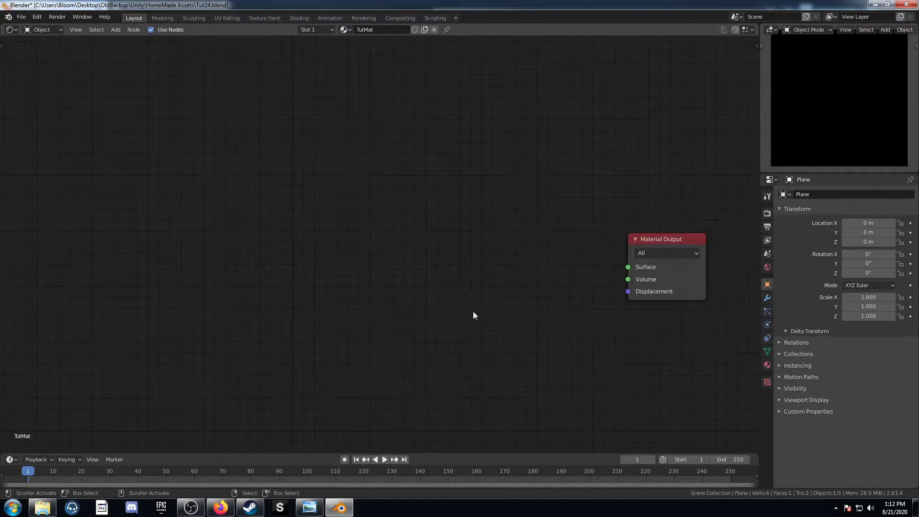
pyautogui.moveTo(473, 315); pyautogui.dragTo(421, 280, button='middle')
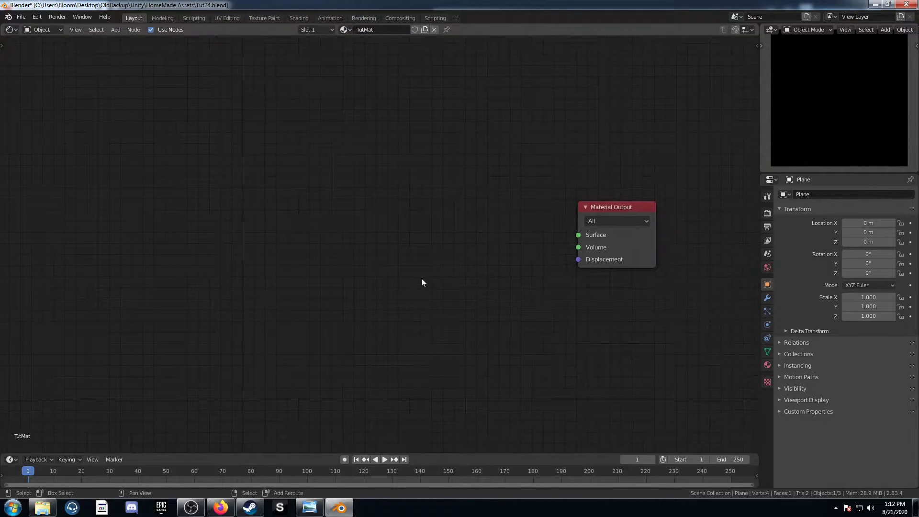
pyautogui.hotkey('shift', 'a')
pyautogui.click(421, 279)
pyautogui.write('voronoi')
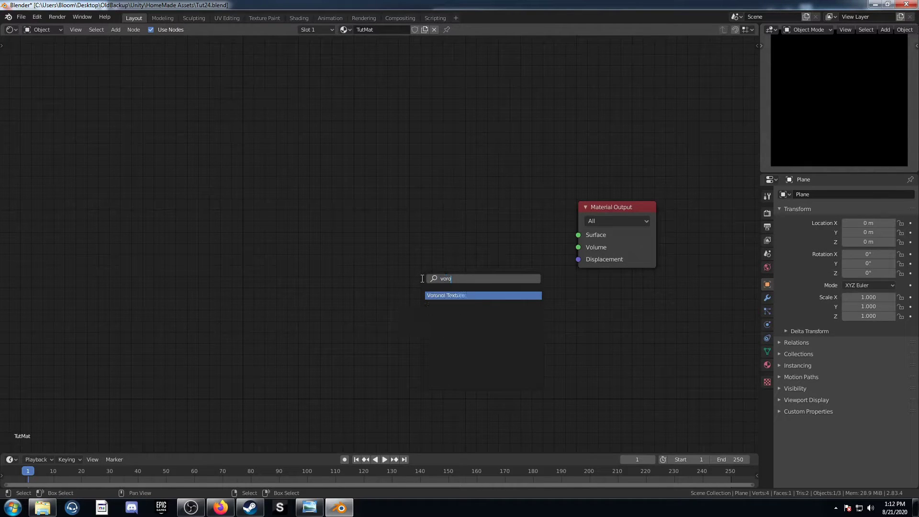
pyautogui.press('Return')
pyautogui.click(357, 209)
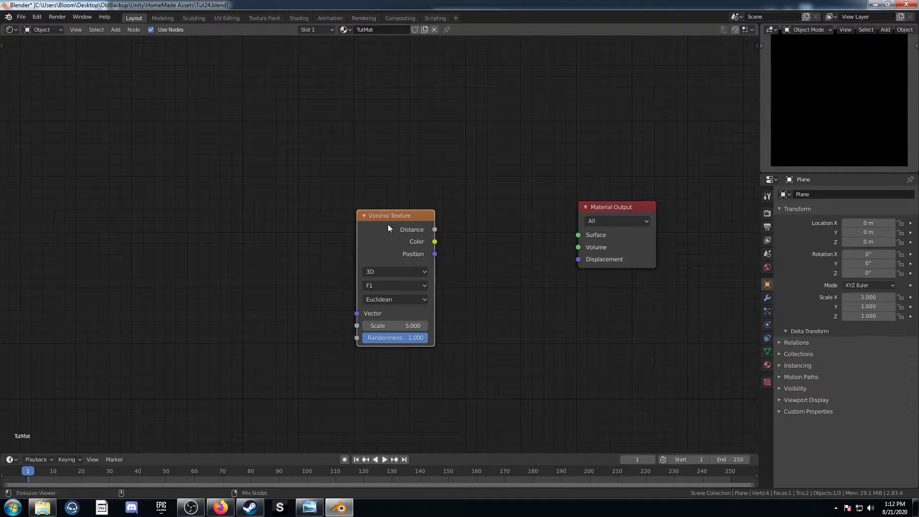
pyautogui.keyDown('ctrl'); pyautogui.keyDown('shift'); pyautogui.click(392, 227); pyautogui.keyUp('shift'); pyautogui.keyUp('ctrl')
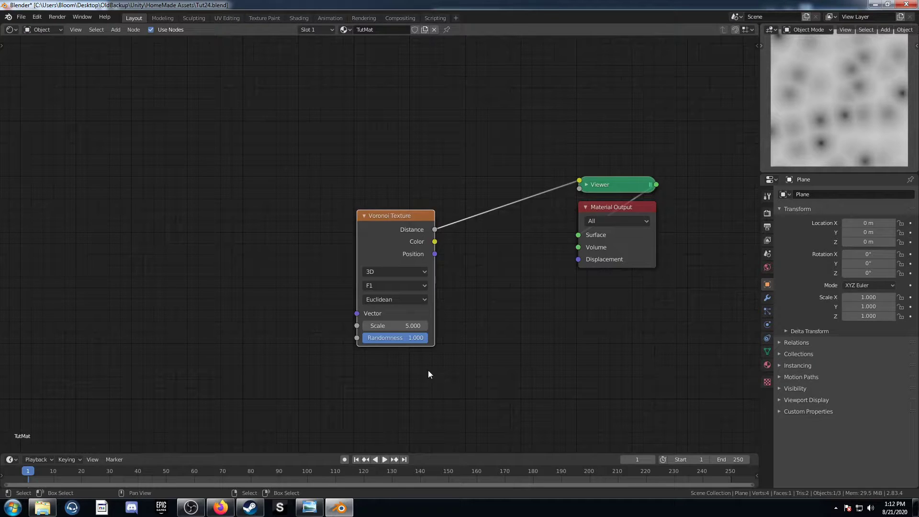
# - Set the Voronoi Texture's Randomness to 0 and place the Viewer node between it and the Material Output
pyautogui.moveTo(382, 239); pyautogui.dragTo(368, 208)
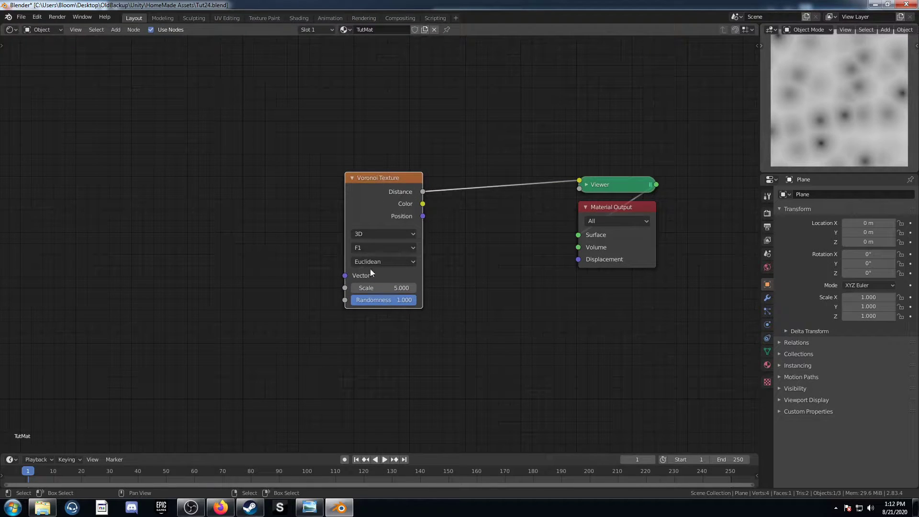
pyautogui.press('BackSpace')
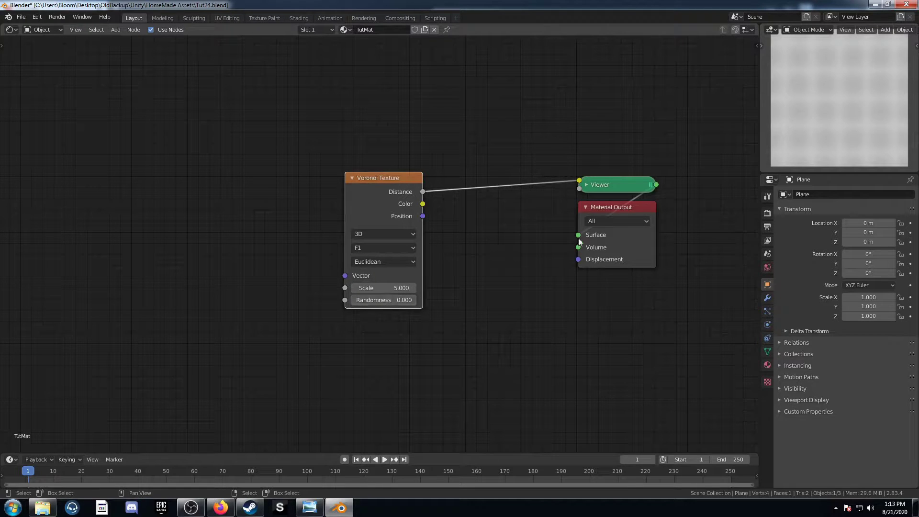
pyautogui.scroll(-2, 470, 288)
pyautogui.moveTo(267, 270); pyautogui.dragTo(296, 272, button='middle')
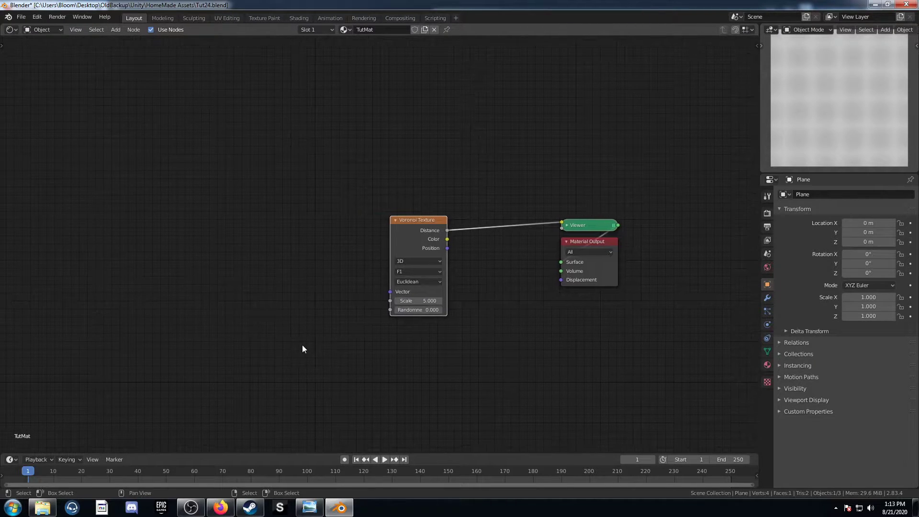
pyautogui.moveTo(405, 219); pyautogui.dragTo(391, 216)
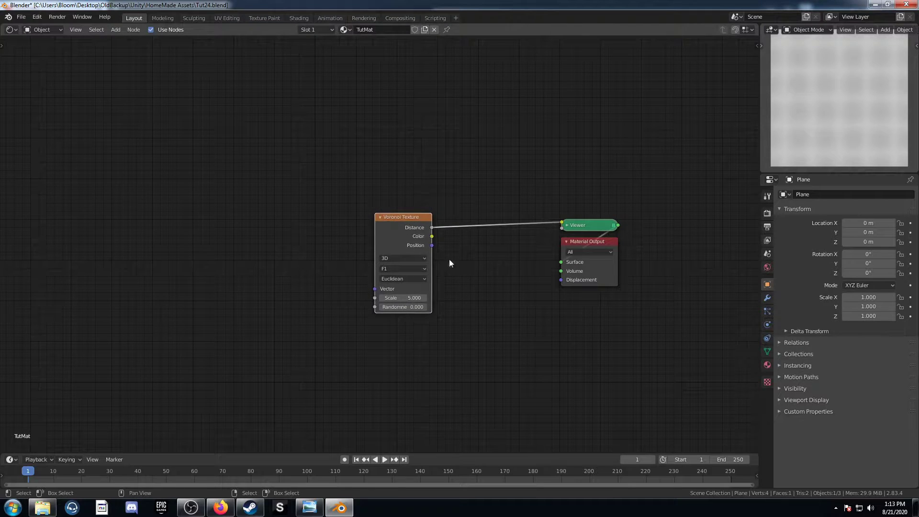
pyautogui.moveTo(598, 224); pyautogui.dragTo(519, 238)
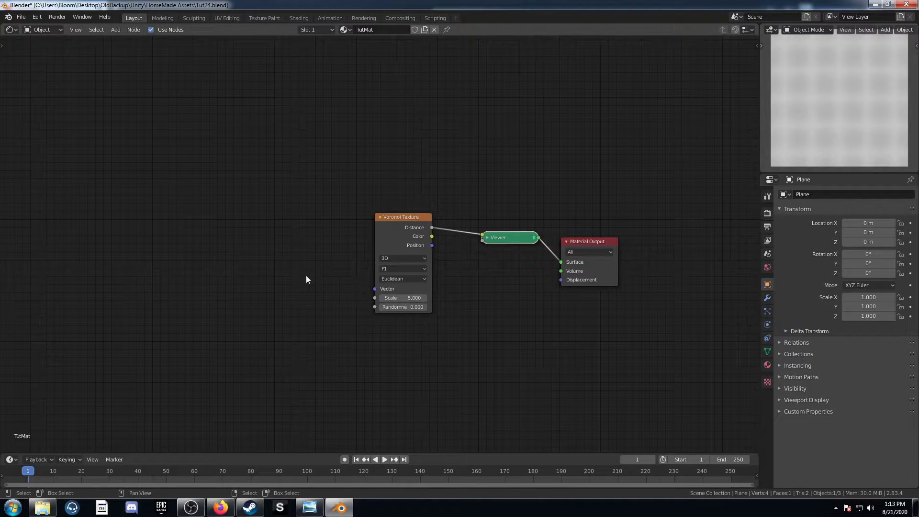
pyautogui.moveTo(384, 226); pyautogui.dragTo(387, 224)
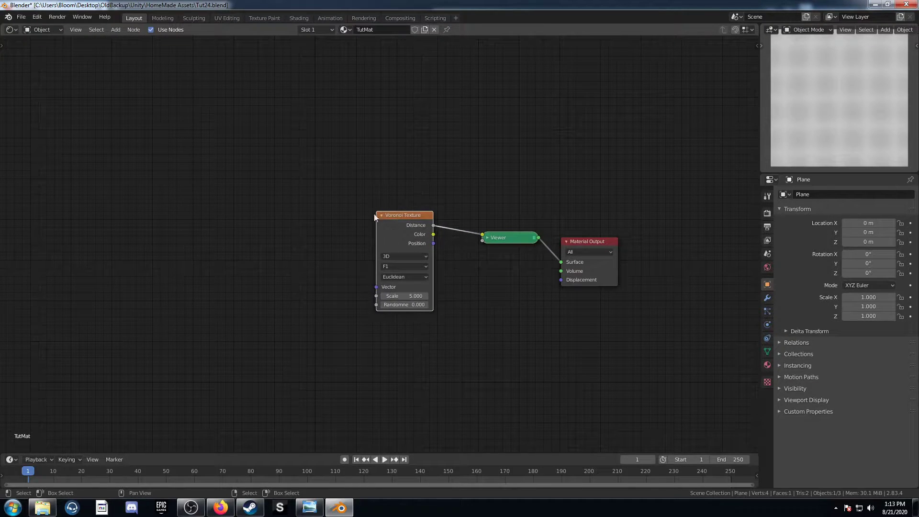
# - Add Texture Coordinate and Mapping nodes before the Voronoi Texture, spaced apart, with the Object output feeding the Mapping's Vector
pyautogui.hotkey('ctrl', 't')
pyautogui.moveTo(233, 291); pyautogui.dragTo(299, 282, button='middle')
pyautogui.moveTo(272, 208); pyautogui.dragTo(113, 201)
pyautogui.moveTo(137, 234); pyautogui.dragTo(165, 222)
pyautogui.moveTo(229, 189); pyautogui.dragTo(378, 231)
pyautogui.moveTo(305, 241); pyautogui.dragTo(365, 238, button='middle')
# - Duplicate the Voronoi Texture and insert the copy on the link between the Texture Coordinate and Mapping nodes
pyautogui.click(527, 210)
pyautogui.hotkey('shift', 'd')
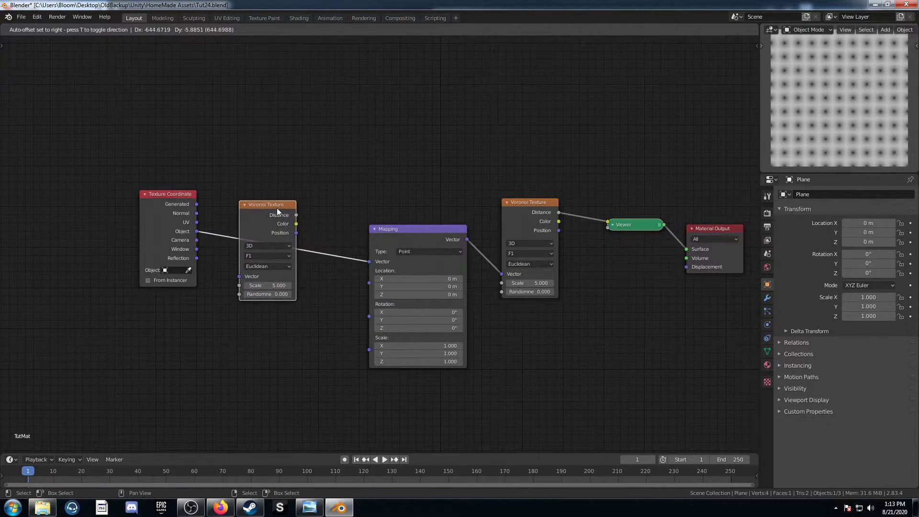
pyautogui.click(277, 210)
pyautogui.scroll(5, 282, 280)
pyautogui.moveTo(270, 286); pyautogui.dragTo(361, 258, button='middle')
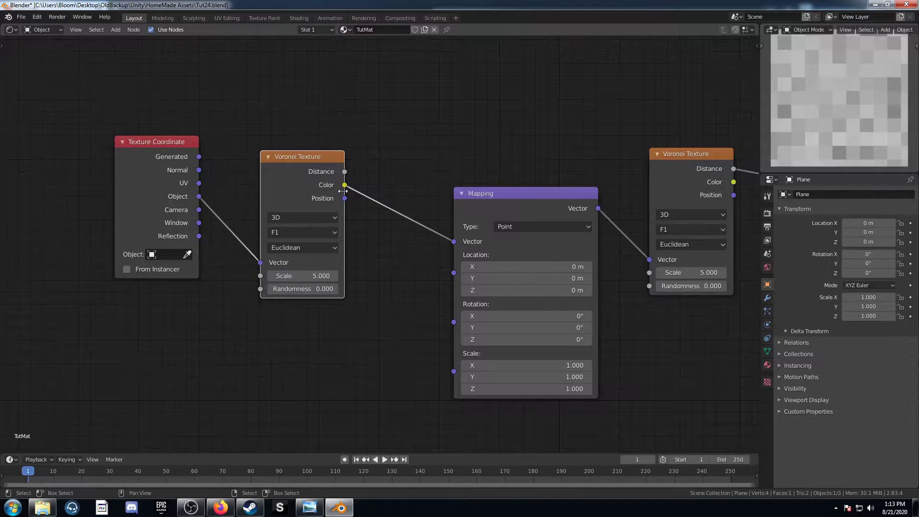
# - Set the inserted Voronoi Texture's Scale to 5.5 and link its Distance output to the Mapping's Vector input
pyautogui.click(315, 275)
pyautogui.write('5')
pyautogui.press('Return')
pyautogui.scroll(-3, 516, 306)
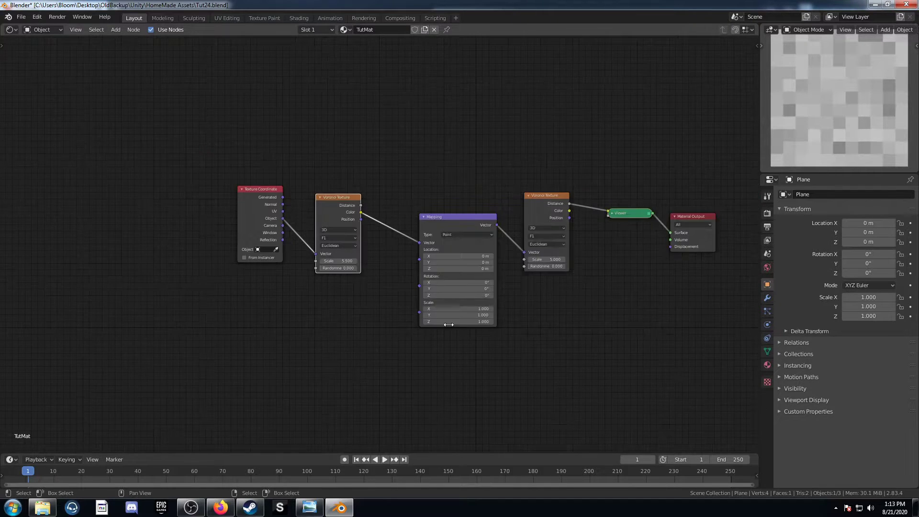
pyautogui.moveTo(584, 269); pyautogui.dragTo(519, 295, button='middle')
pyautogui.scroll(3, 349, 289)
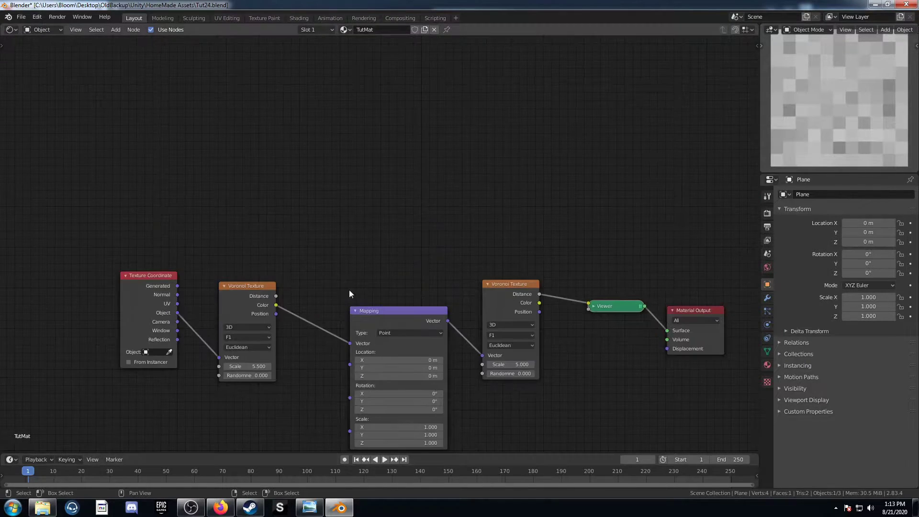
pyautogui.moveTo(242, 239); pyautogui.dragTo(316, 286)
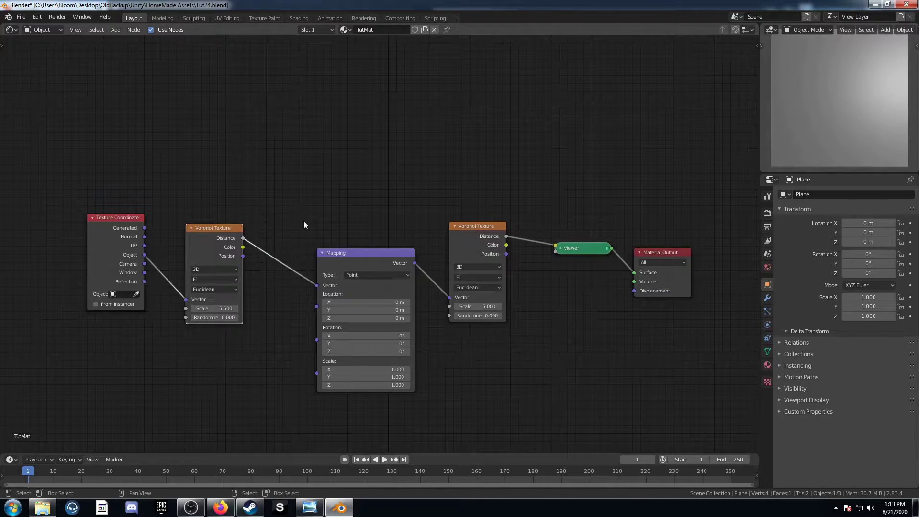
# - Add a Separate XYZ node above the chain, feed it the Generated coordinates, and preview its X output
pyautogui.moveTo(305, 146); pyautogui.dragTo(381, 183, button='middle')
pyautogui.moveTo(314, 286); pyautogui.dragTo(329, 302, button='middle')
pyautogui.hotkey('shift', 'a')
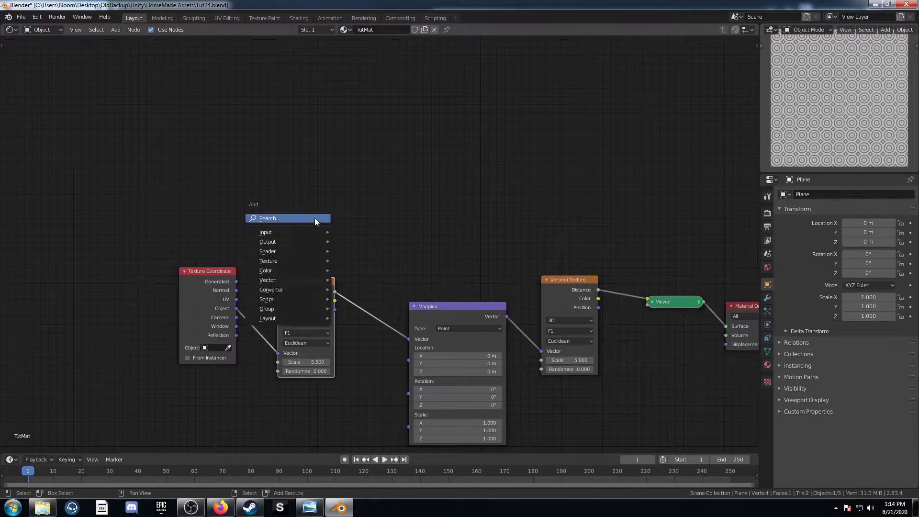
pyautogui.click(315, 217)
pyautogui.write('sep')
pyautogui.press('Down')
pyautogui.press('Down')
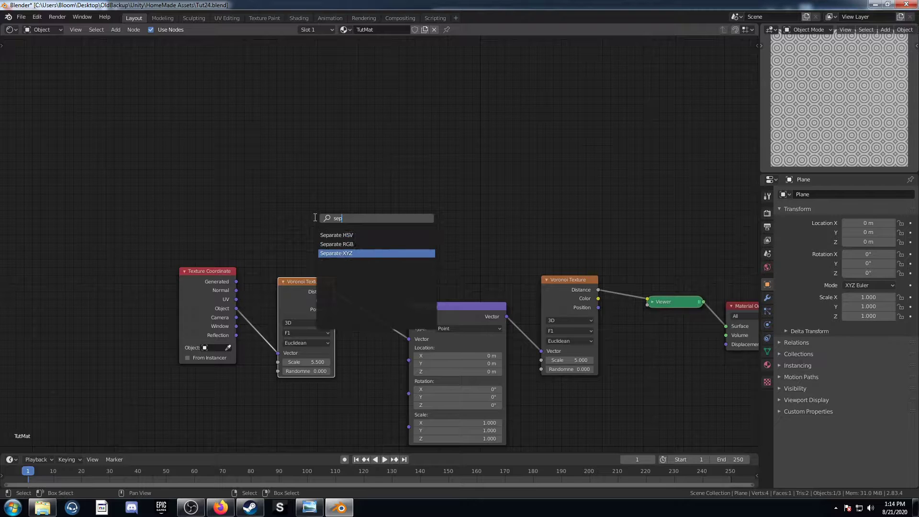
pyautogui.press('Return')
pyautogui.moveTo(235, 282); pyautogui.dragTo(274, 198)
pyautogui.keyDown('ctrl'); pyautogui.keyDown('shift'); pyautogui.click(303, 147); pyautogui.keyUp('shift'); pyautogui.keyUp('ctrl')
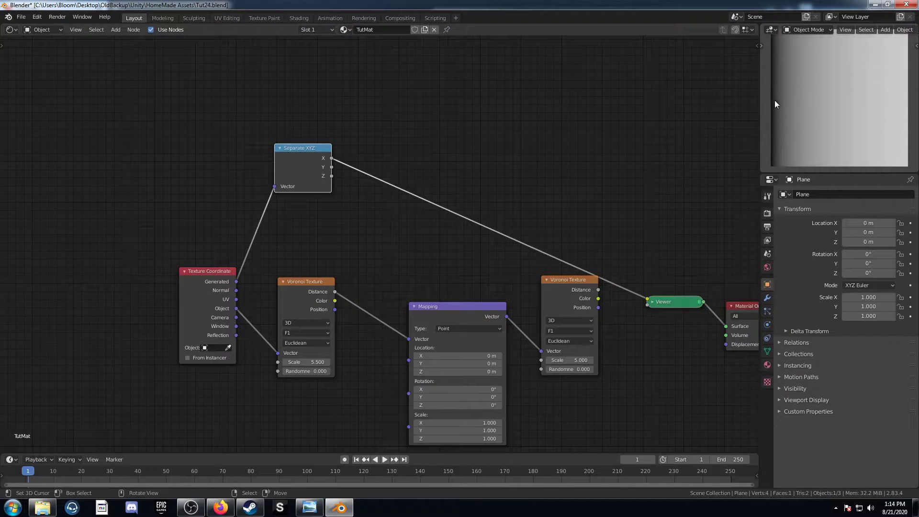
# - Try Object coordinates as the Separate XYZ node's Vector input, and relink the Generated output
pyautogui.moveTo(238, 307); pyautogui.dragTo(275, 187)
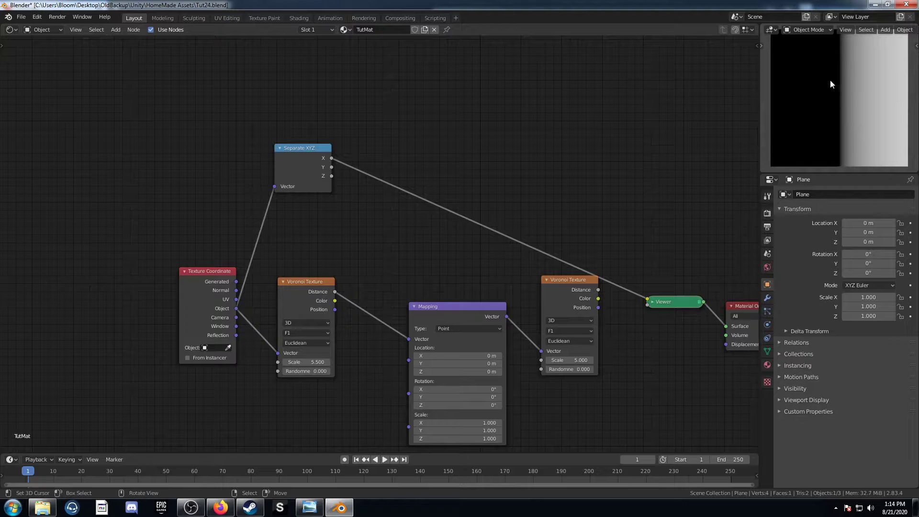
pyautogui.moveTo(236, 282); pyautogui.dragTo(276, 186)
# - Add a ColorRamp node on the link between the Separate XYZ's X output and the Viewer
pyautogui.moveTo(371, 217); pyautogui.dragTo(311, 248, button='middle')
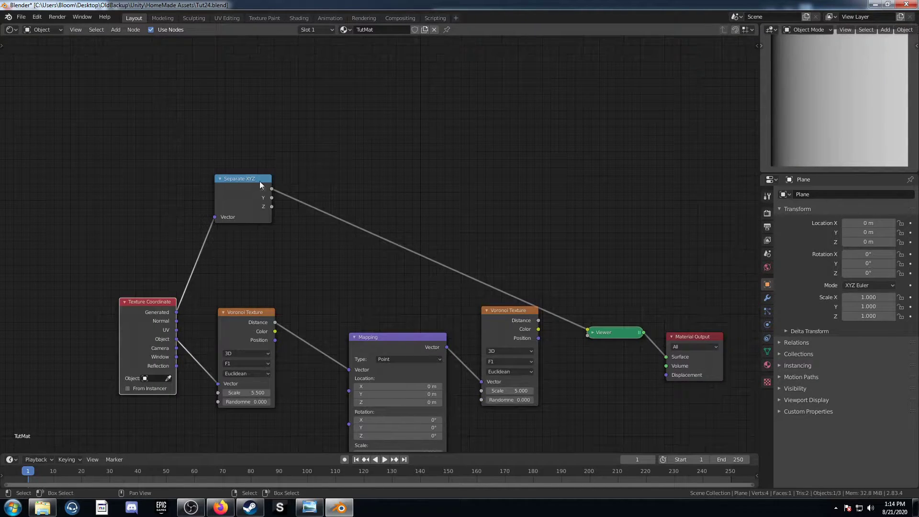
pyautogui.hotkey('shift', 'a')
pyautogui.click(356, 125)
pyautogui.write('colorr')
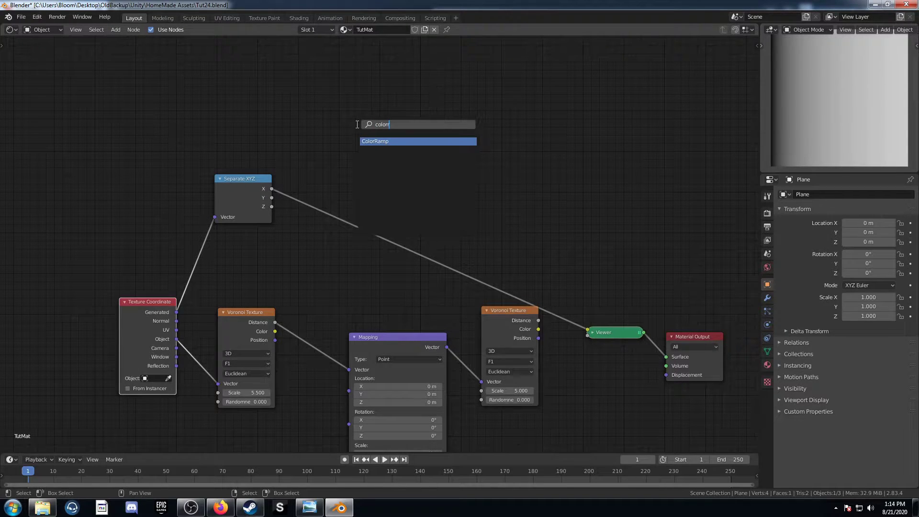
pyautogui.press('Return')
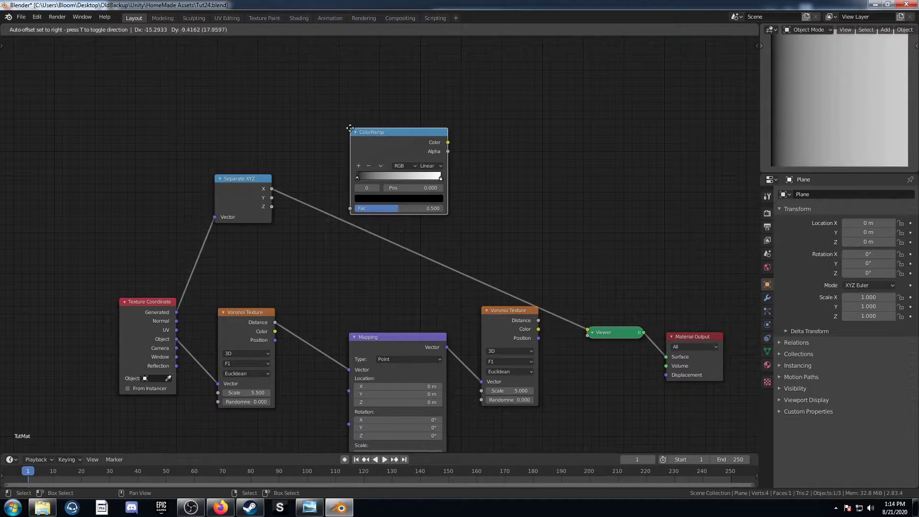
pyautogui.click(377, 80)
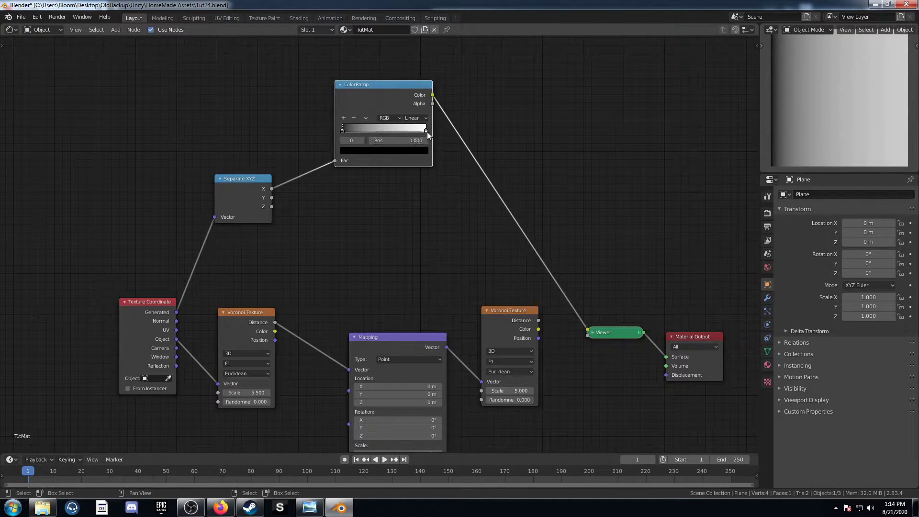
# - Add a white middle stop at 0.500 to the ColorRamp and make its end stop black
pyautogui.click(343, 117)
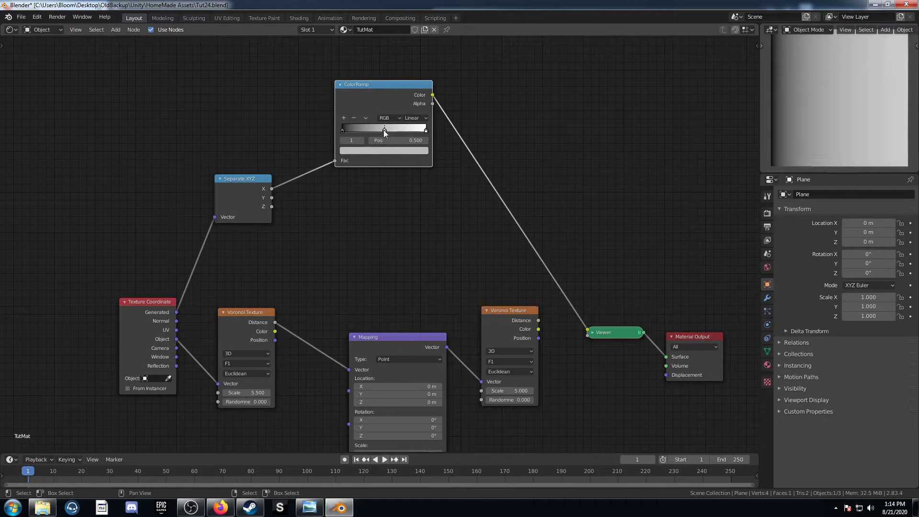
pyautogui.click(388, 150)
pyautogui.moveTo(410, 50); pyautogui.dragTo(409, 34)
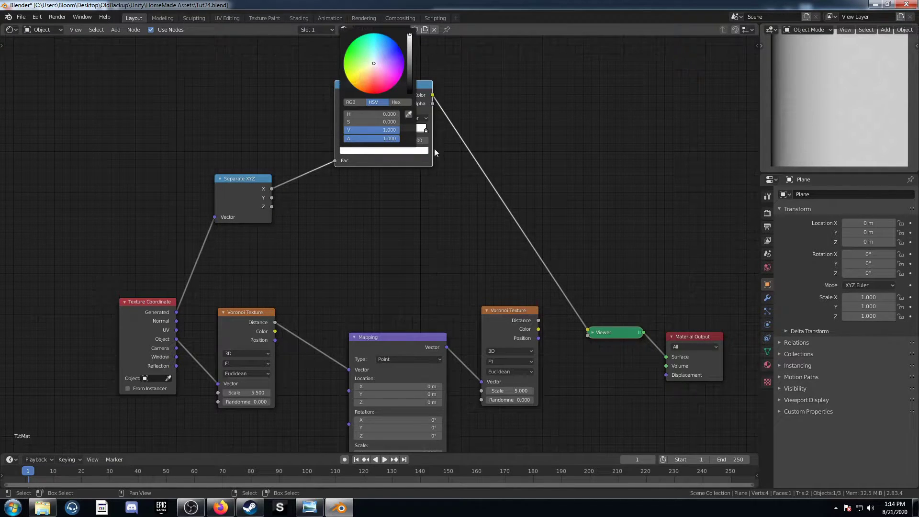
pyautogui.click(419, 152)
pyautogui.scroll(-18, 374, 61)
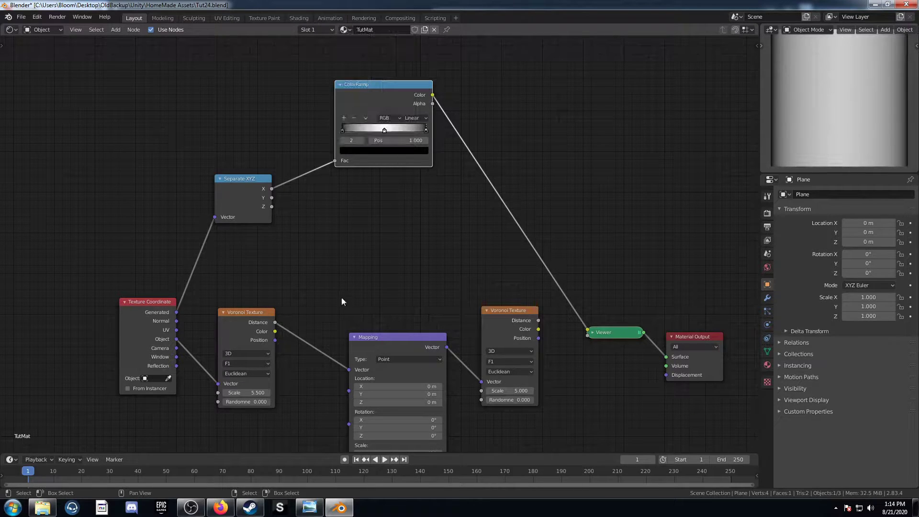
# - Duplicate the ColorRamp below the original and connect the Separate XYZ's Y output to its Fac input
pyautogui.hotkey('shift', 'd')
pyautogui.moveTo(272, 198); pyautogui.dragTo(330, 257)
pyautogui.moveTo(477, 201); pyautogui.dragTo(386, 220, button='middle')
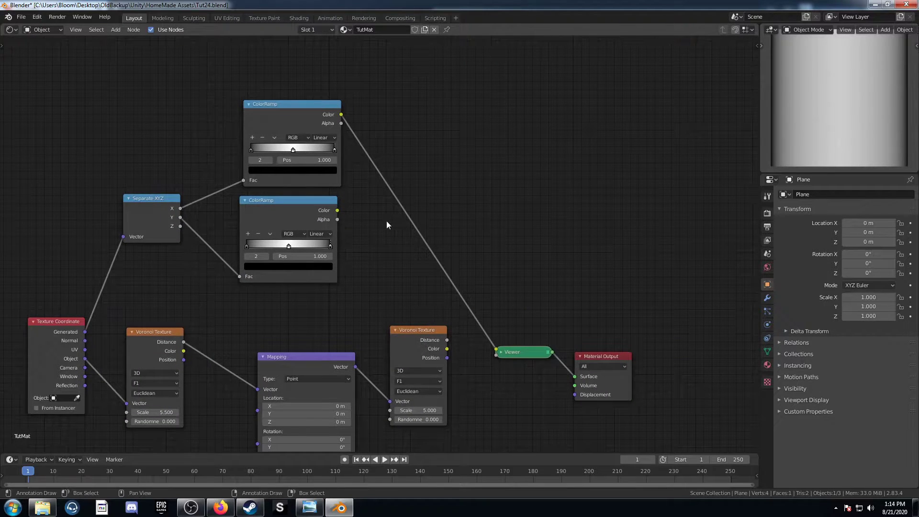
# - Add a Math node set to Multiply before the Viewer, combining the Color outputs of both ColorRamps
pyautogui.hotkey('shift', 'a')
pyautogui.click(436, 185)
pyautogui.write('math')
pyautogui.press('Return')
pyautogui.click(421, 180)
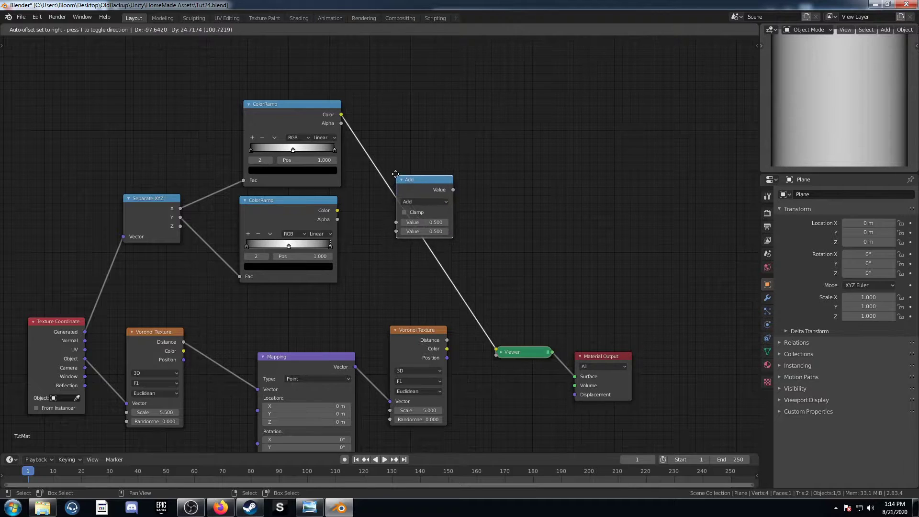
pyautogui.moveTo(421, 180); pyautogui.dragTo(428, 142)
pyautogui.click(431, 164)
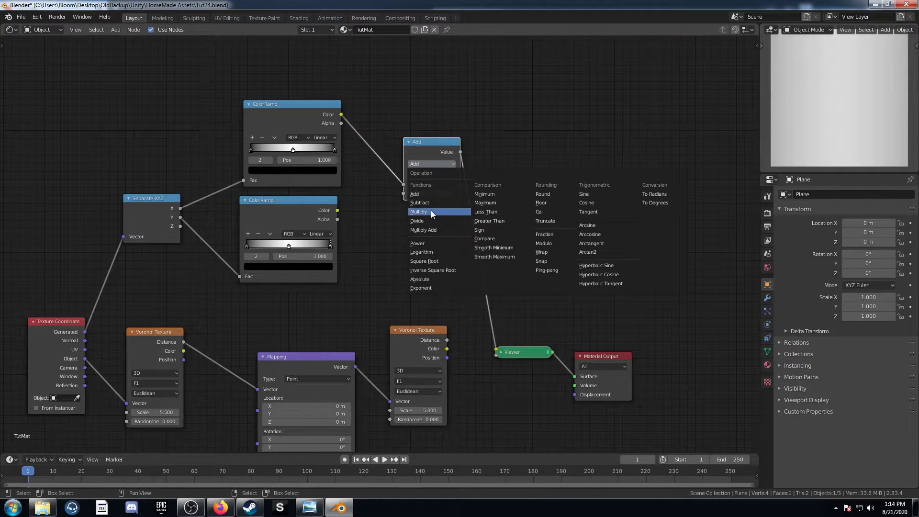
pyautogui.click(431, 209)
pyautogui.moveTo(337, 210); pyautogui.dragTo(403, 193)
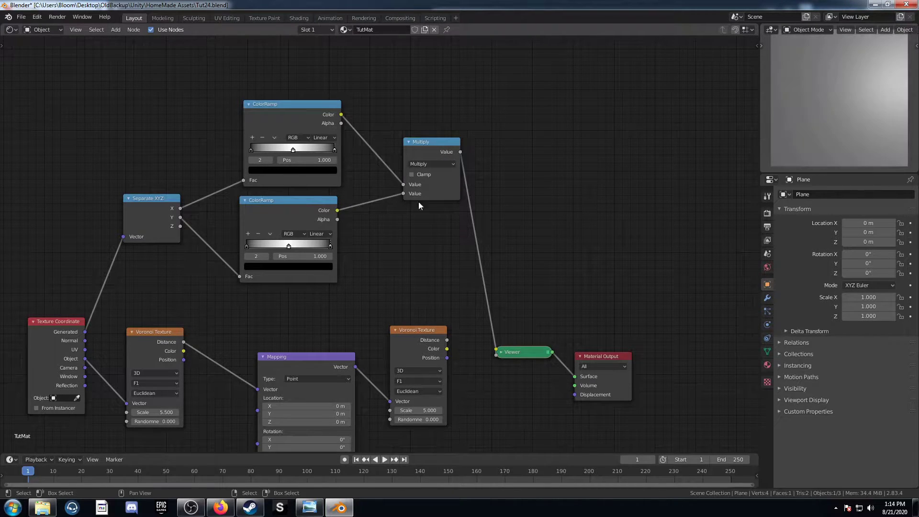
# - Try moving the lower ColorRamp's white stop to 0.336, and undo the change
pyautogui.moveTo(442, 220); pyautogui.dragTo(315, 249, button='middle')
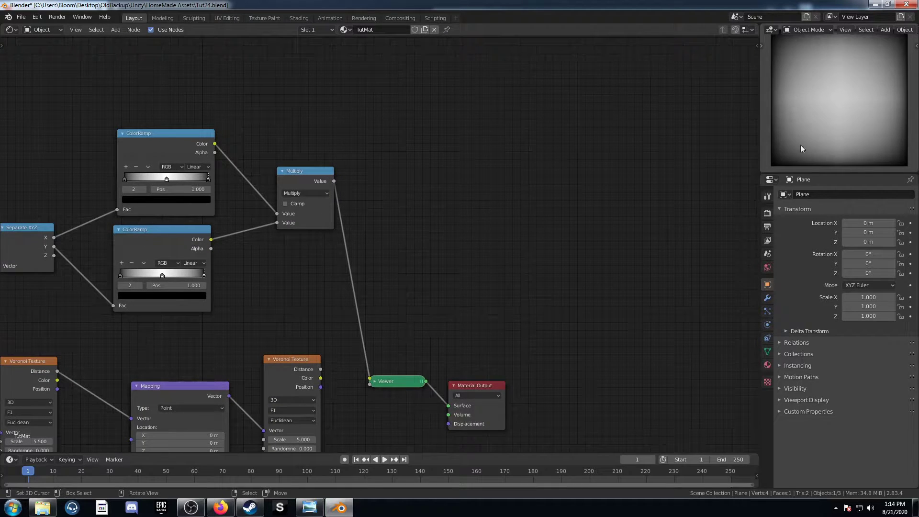
pyautogui.moveTo(490, 242); pyautogui.dragTo(512, 223, button='middle')
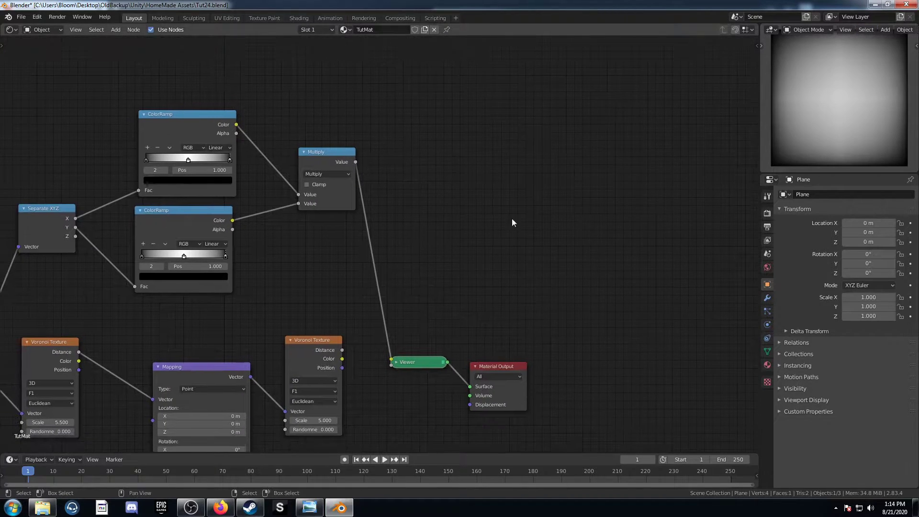
pyautogui.moveTo(183, 256)
pyautogui.mouseDown()
pyautogui.moveTo(171, 255)
pyautogui.moveTo(203, 256)
pyautogui.moveTo(170, 256)
pyautogui.mouseUp()
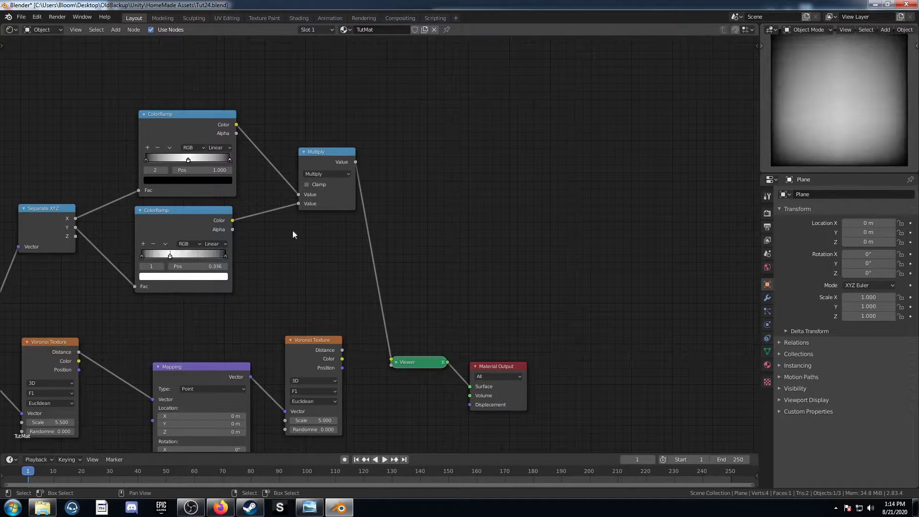
pyautogui.hotkey('ctrl', 'z')
pyautogui.moveTo(422, 292); pyautogui.dragTo(444, 271, button='middle')
pyautogui.hotkey('shift', 'a')
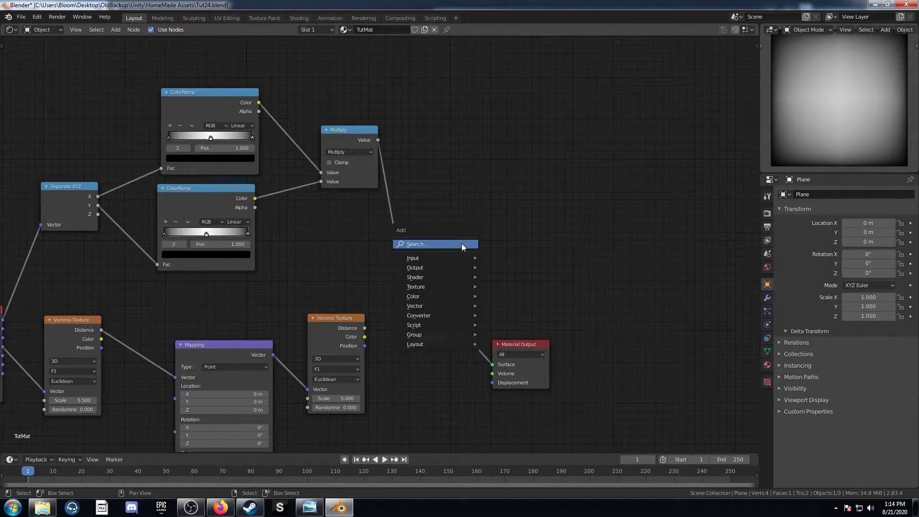
pyautogui.click(461, 243)
pyautogui.write('colr')
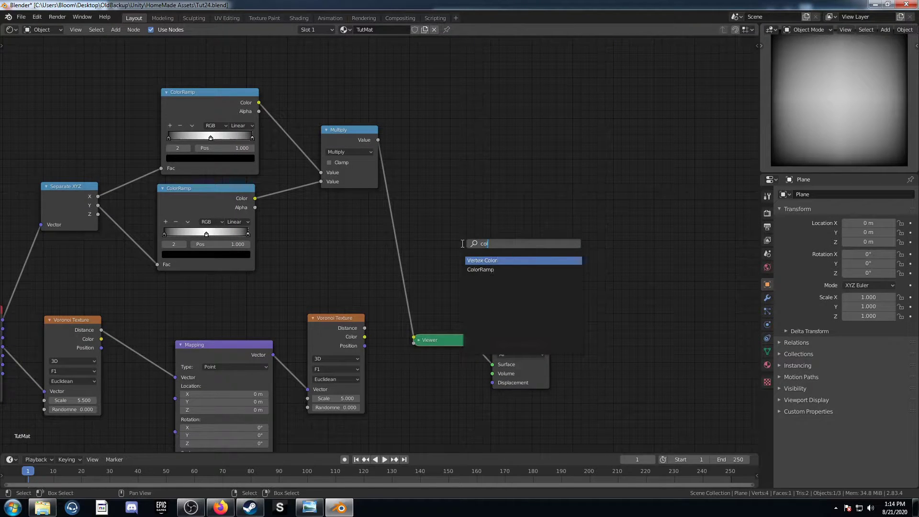
pyautogui.press('Escape')
# - Add a third ColorRamp on the link between the Multiply node and the Viewer, beside the Multiply node
pyautogui.hotkey('shift', 'a')
pyautogui.click(458, 242)
pyautogui.write('color')
pyautogui.press('Return')
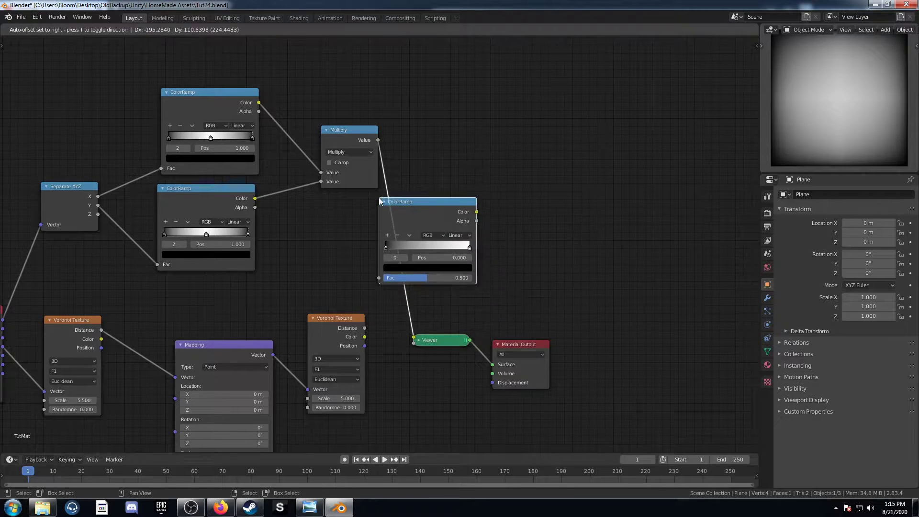
pyautogui.click(378, 197)
pyautogui.scroll(-2, 460, 274)
pyautogui.moveTo(451, 219); pyautogui.dragTo(449, 162)
# - Set the third ColorRamp's black stop to position 0.3 and its white stop to position 0.37
pyautogui.scroll(4, 400, 243)
pyautogui.moveTo(399, 244); pyautogui.dragTo(314, 281, button='middle')
pyautogui.scroll(4, 315, 281)
pyautogui.click(387, 195)
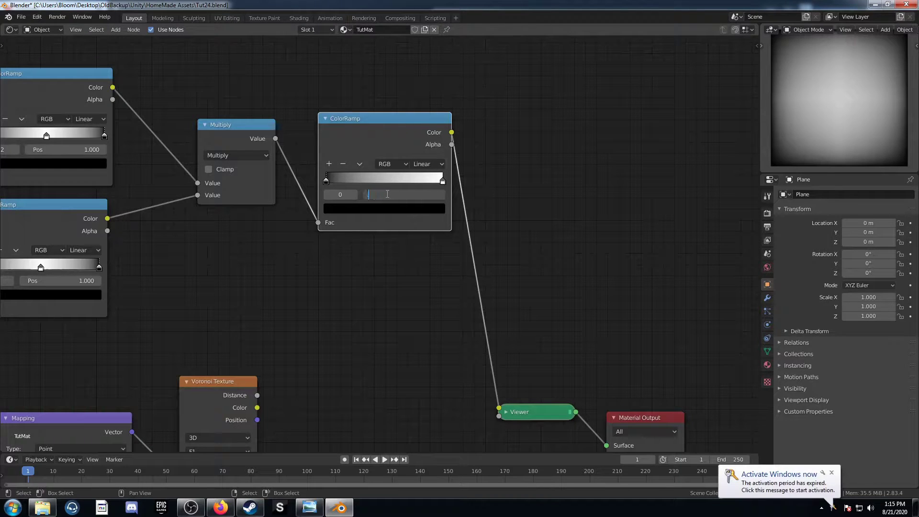
pyautogui.write('.3')
pyautogui.press('Return')
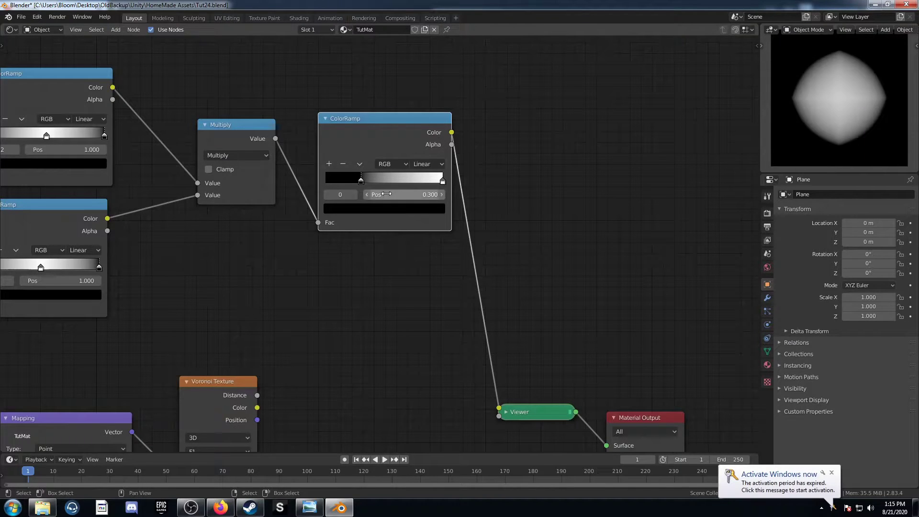
pyautogui.click(442, 180)
pyautogui.click(423, 195)
pyautogui.write('.37')
pyautogui.press('Return')
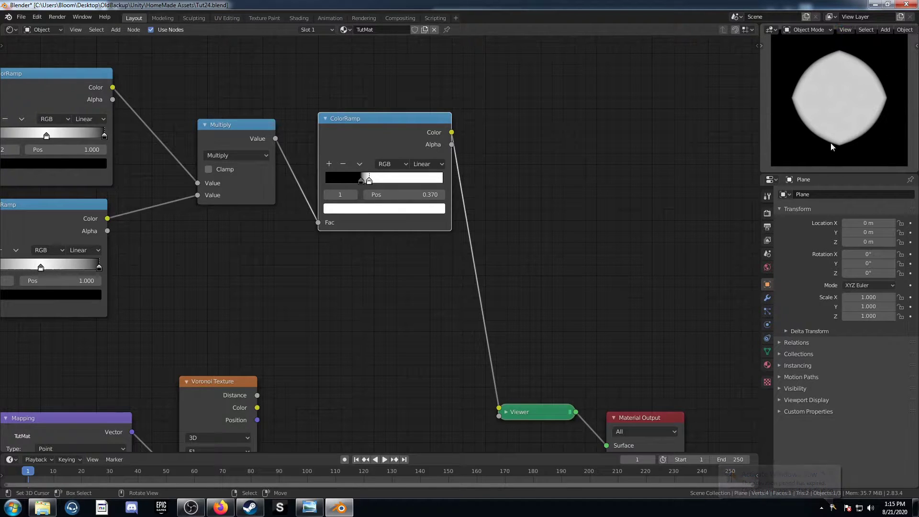
# - Duplicate the Multiply node onto the link between the third ColorRamp and the Viewer, and set its second value to 1.72
pyautogui.moveTo(285, 295); pyautogui.dragTo(212, 231, button='middle')
pyautogui.click(154, 72)
pyautogui.hotkey('shift', 'd')
pyautogui.click(453, 133)
pyautogui.moveTo(457, 232); pyautogui.dragTo(304, 262, button='middle')
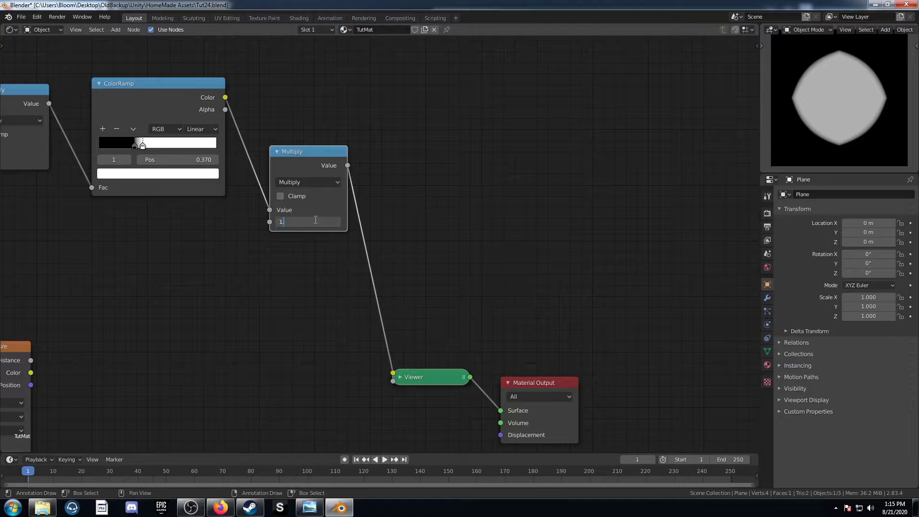
pyautogui.write('2')
pyautogui.press('Return')
pyautogui.scroll(-2, 315, 220)
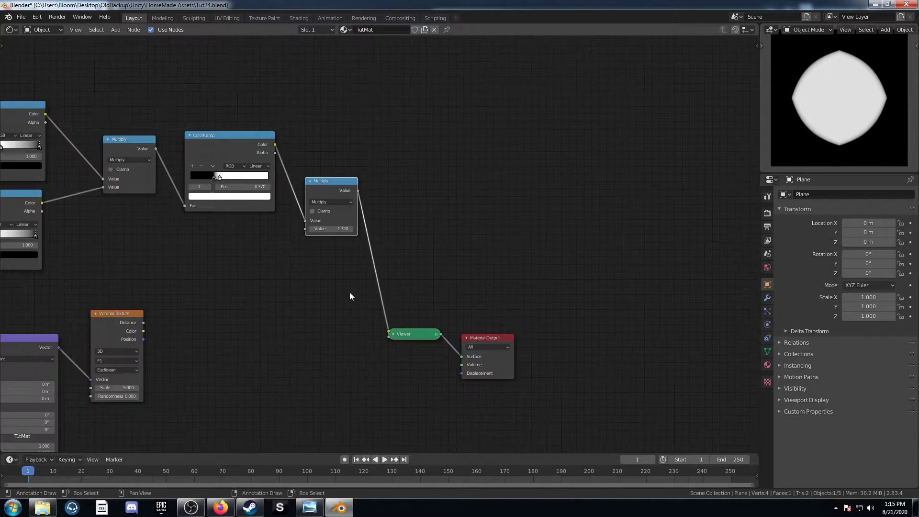
# - Move the second Voronoi Texture beside the Viewer and link the new Multiply node's Value output to its Scale
pyautogui.moveTo(359, 292); pyautogui.dragTo(401, 235, button='middle')
pyautogui.moveTo(149, 255); pyautogui.dragTo(423, 299)
pyautogui.moveTo(399, 131); pyautogui.dragTo(406, 373)
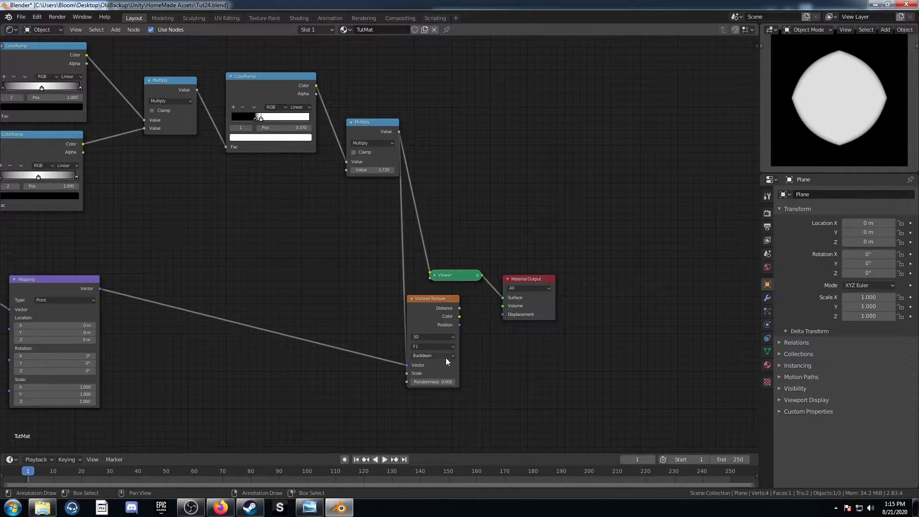
# - Preview the second Voronoi Texture's Distance output through the Viewer, with the Viewer and Material Output moved clear of it
pyautogui.moveTo(447, 360); pyautogui.dragTo(370, 333, button='middle')
pyautogui.moveTo(373, 218); pyautogui.dragTo(619, 285)
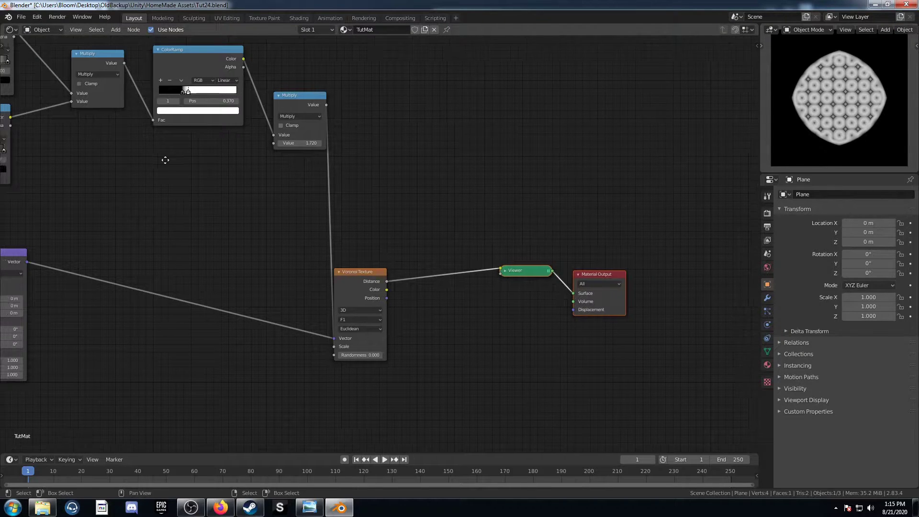
pyautogui.moveTo(164, 158); pyautogui.dragTo(423, 205, button='middle')
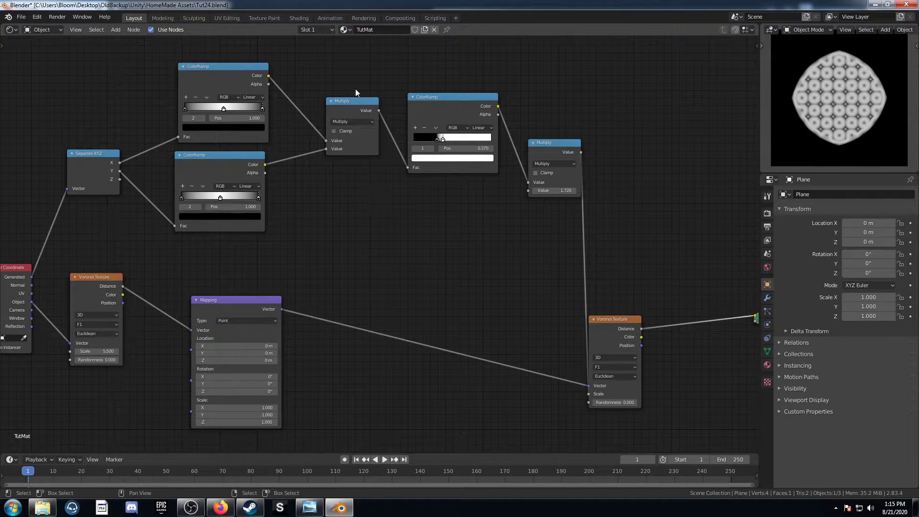
# - Insert a ColorRamp between the second Voronoi Texture's Distance output and the Viewer, and flip its gradient
pyautogui.moveTo(635, 278); pyautogui.dragTo(356, 155, button='middle')
pyautogui.scroll(4, 427, 251)
pyautogui.hotkey('shift', 'a')
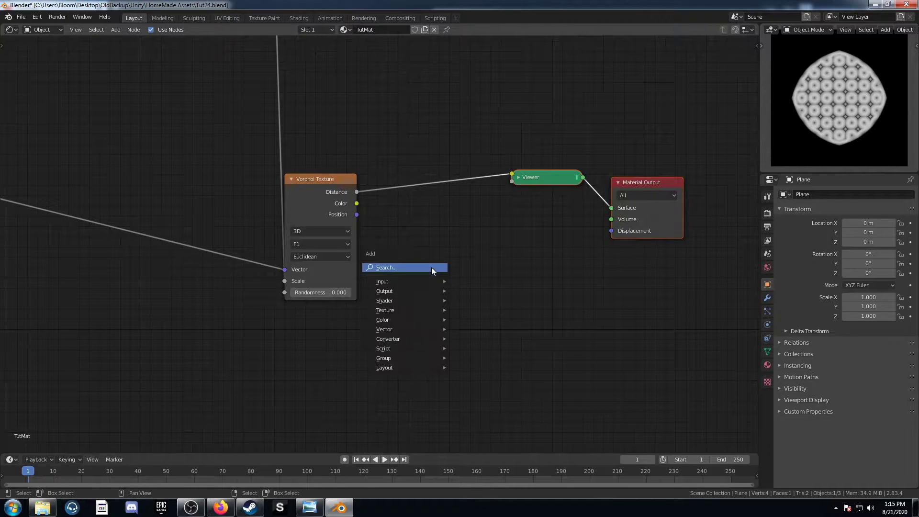
pyautogui.click(431, 266)
pyautogui.write('col')
pyautogui.press('Return')
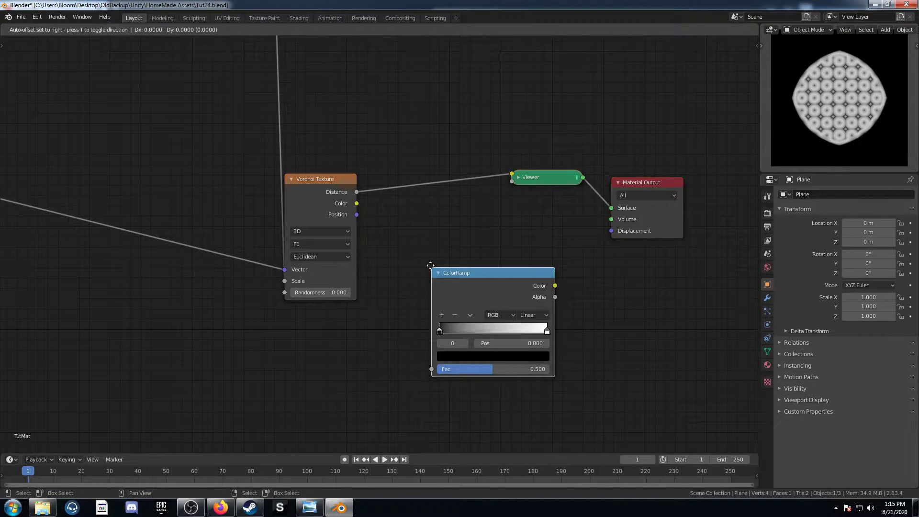
pyautogui.click(398, 137)
pyautogui.click(436, 183)
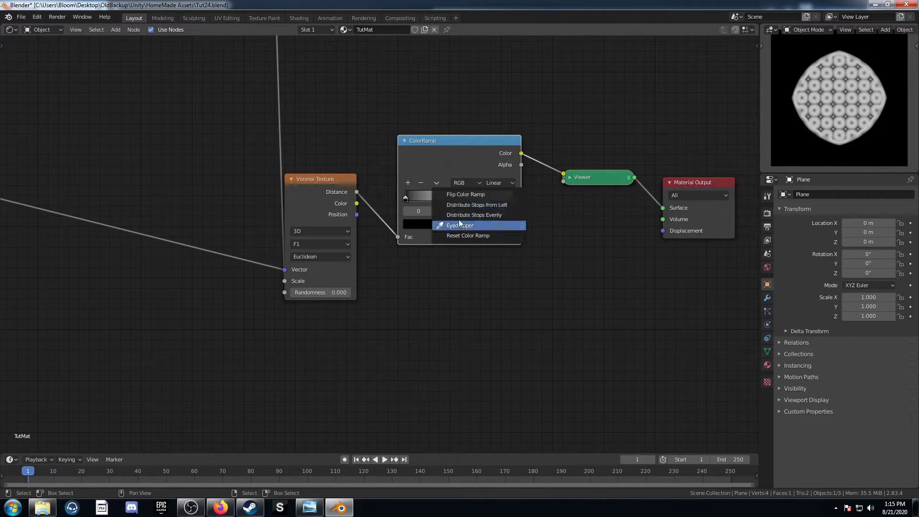
pyautogui.click(461, 195)
pyautogui.moveTo(518, 245); pyautogui.dragTo(397, 246, button='middle')
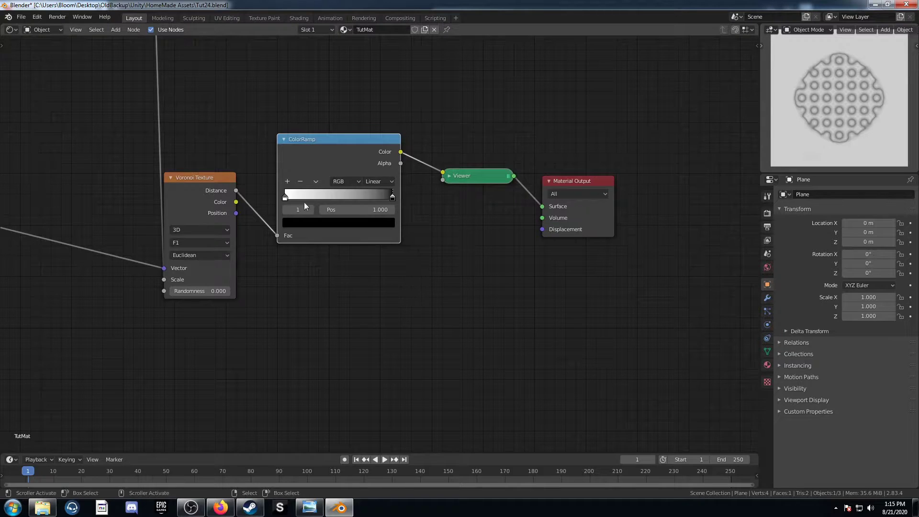
# - Insert a MixRGB node after the flipped ColorRamp and place a duplicate of it in series before the Viewer
pyautogui.moveTo(423, 264); pyautogui.dragTo(355, 273, button='middle')
pyautogui.hotkey('shift', 'a')
pyautogui.click(355, 273)
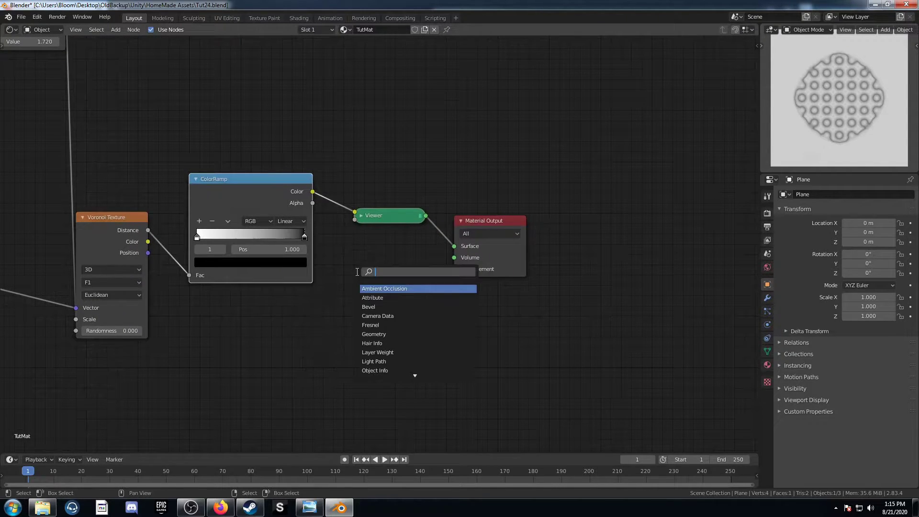
pyautogui.write('mix')
pyautogui.press('Return')
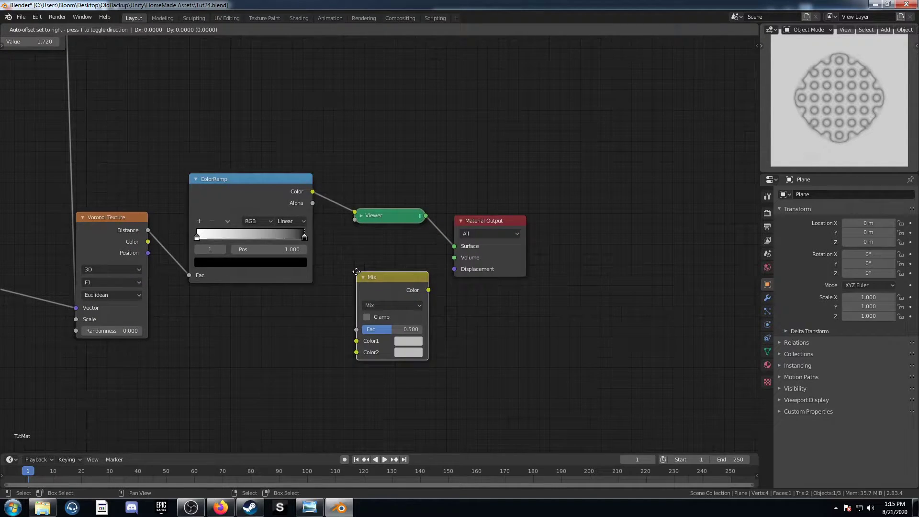
pyautogui.click(329, 161)
pyautogui.hotkey('shift', 'd')
pyautogui.click(484, 190)
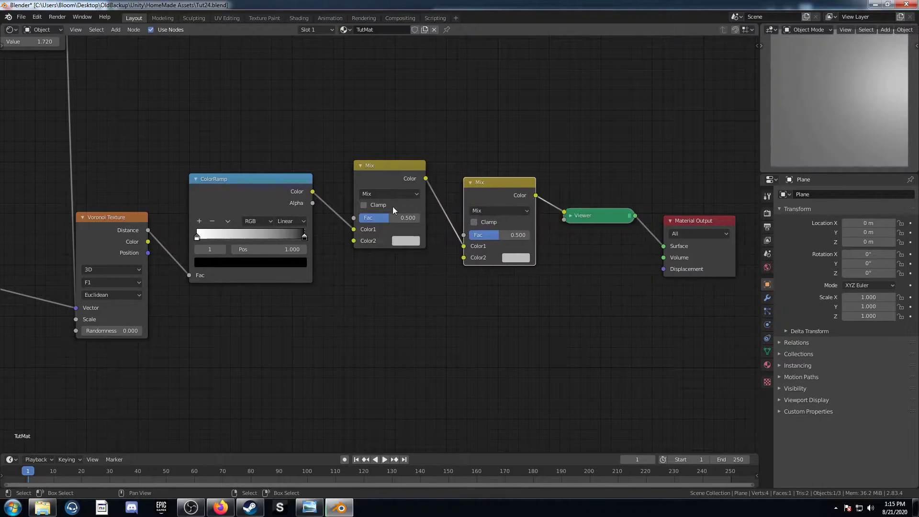
# - Set the first Mix node's blending mode to Color Burn and the second one's to Color Dodge
pyautogui.click(389, 193)
pyautogui.click(383, 245)
pyautogui.click(502, 211)
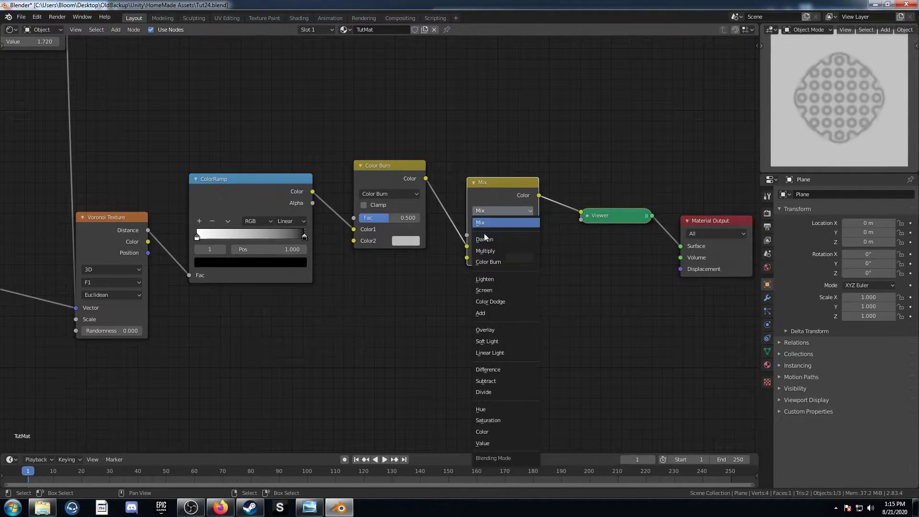
pyautogui.click(498, 304)
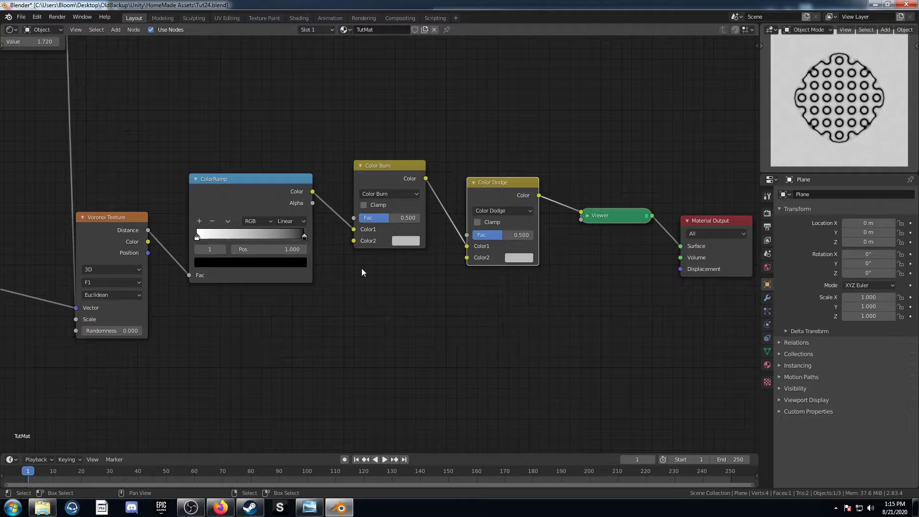
# - Make the Color Burn node's Color2 black and the Color Dodge node's Color2 white
pyautogui.click(408, 244)
pyautogui.keyDown('ctrl'); pyautogui.scroll(-8, 425, 143); pyautogui.keyUp('ctrl')
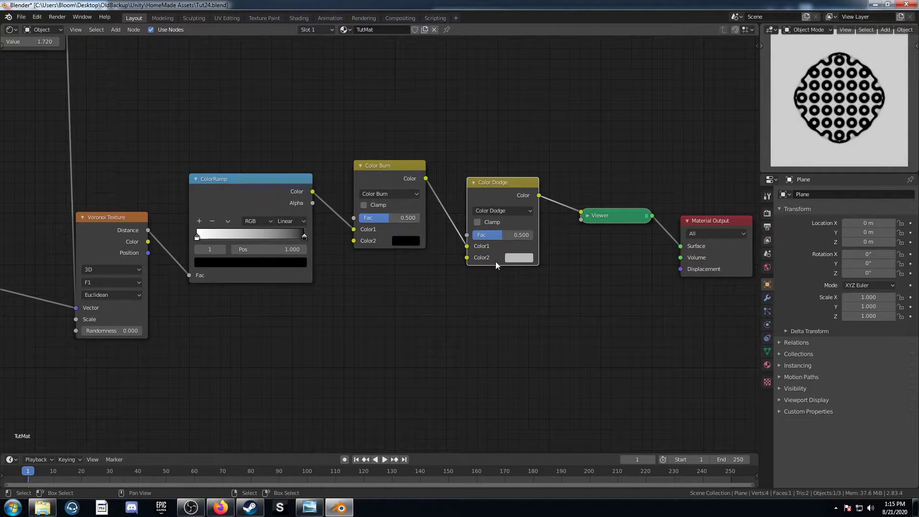
pyautogui.click(520, 254)
pyautogui.keyDown('ctrl'); pyautogui.scroll(3, 537, 162); pyautogui.keyUp('ctrl')
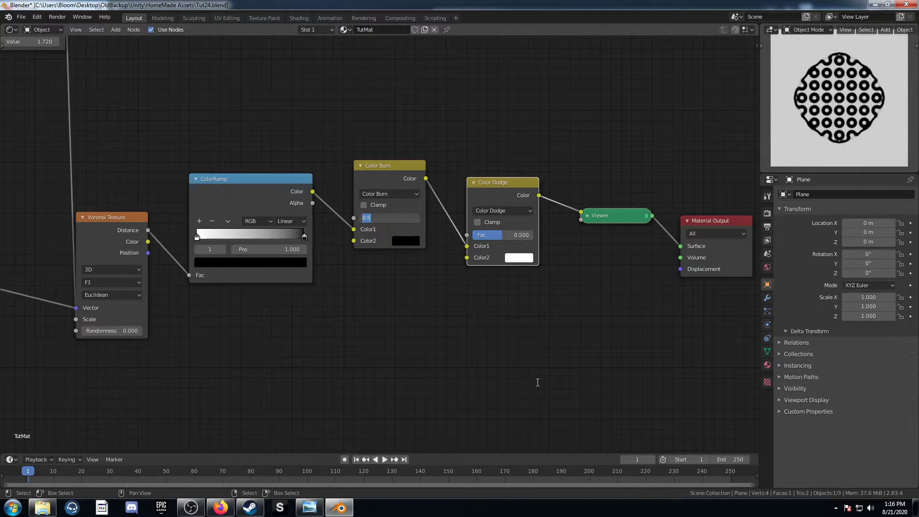
# - Set the Fac to 0.3 on the Color Burn node and to 1 on the Color Dodge node
pyautogui.write('.3')
pyautogui.press('Return')
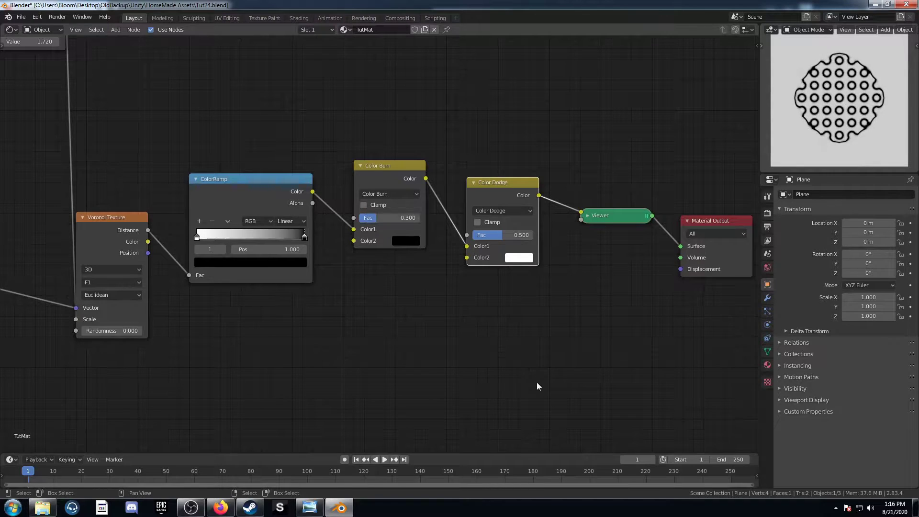
pyautogui.moveTo(503, 234); pyautogui.dragTo(533, 234)
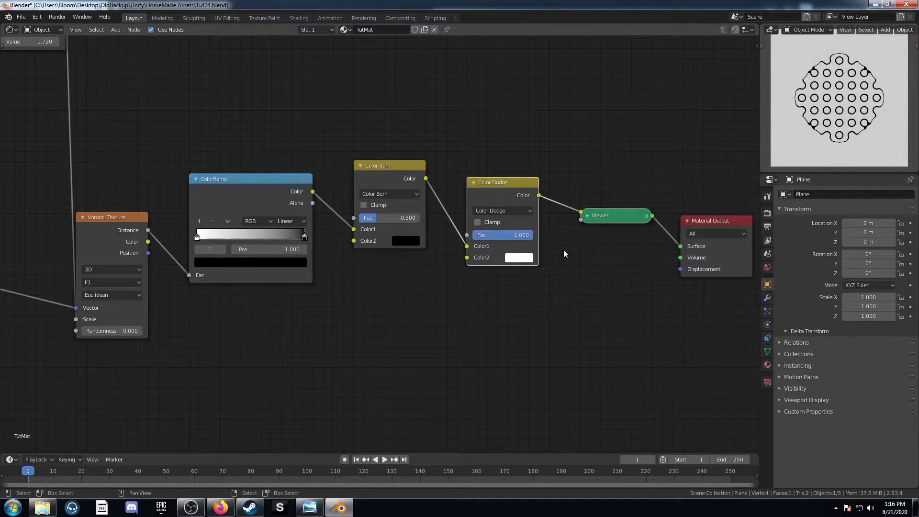
# - Set the white stop of the lower ColorRamp fed by Separate XYZ's Y output to position 0.82
pyautogui.moveTo(192, 364); pyautogui.dragTo(340, 307, button='middle')
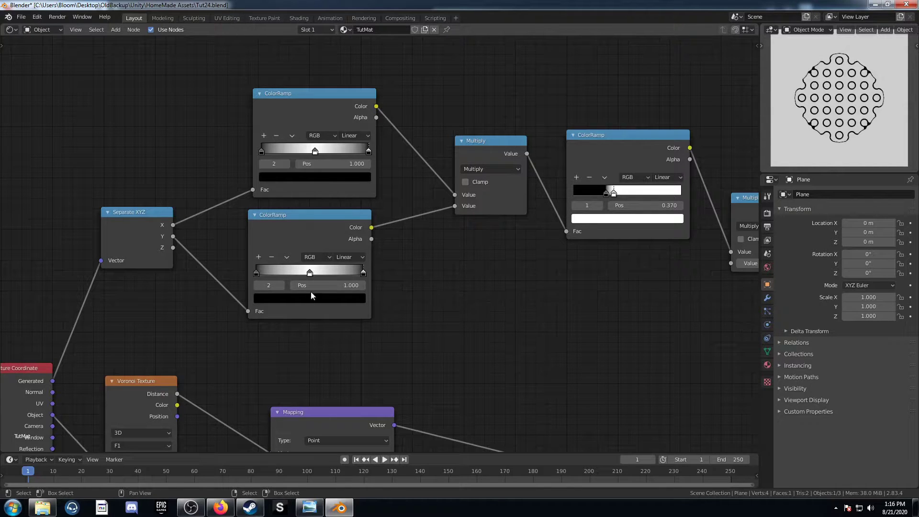
pyautogui.click(311, 274)
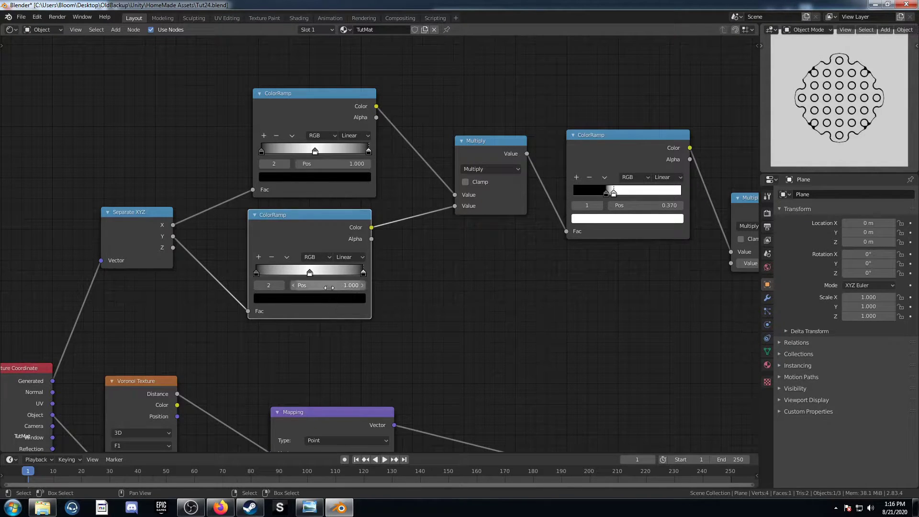
pyautogui.click(309, 272)
pyautogui.click(336, 283)
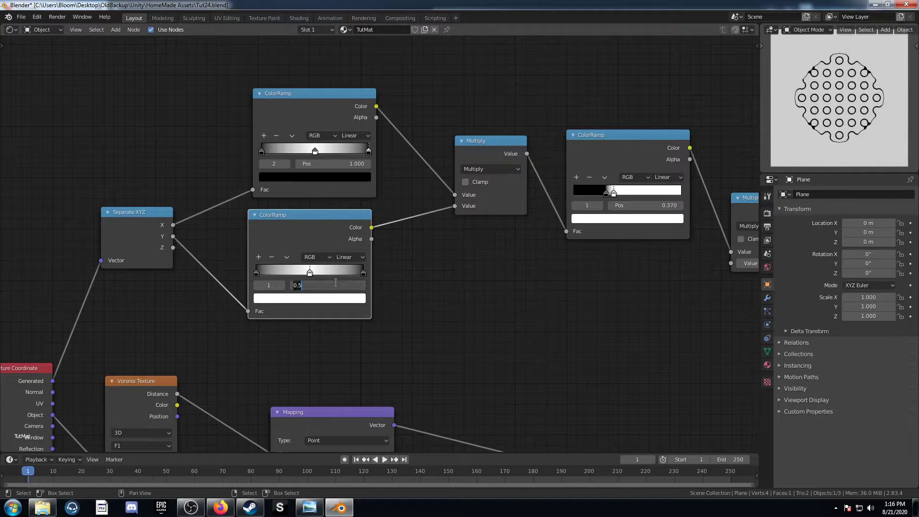
pyautogui.write('.82')
pyautogui.press('Return')
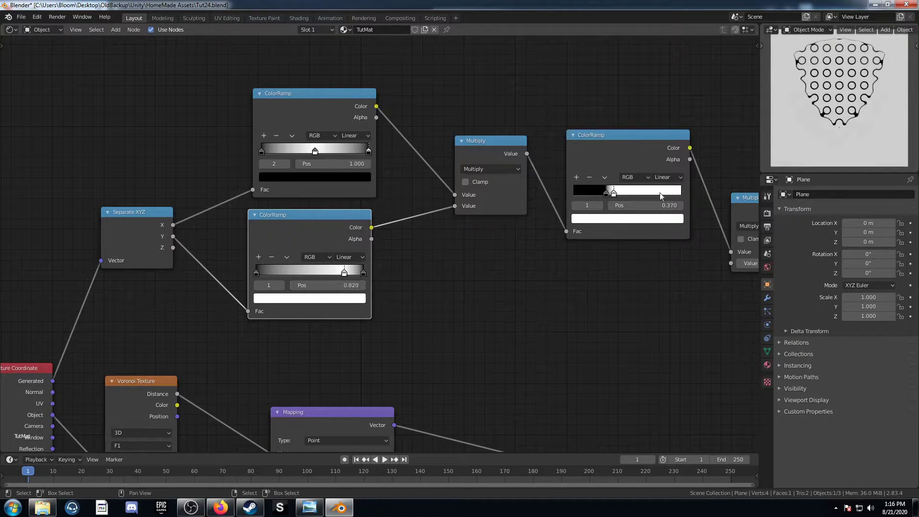
# - Set the same lower ColorRamp's end black stop to position 0.92, and save the file
pyautogui.click(364, 273)
pyautogui.click(352, 285)
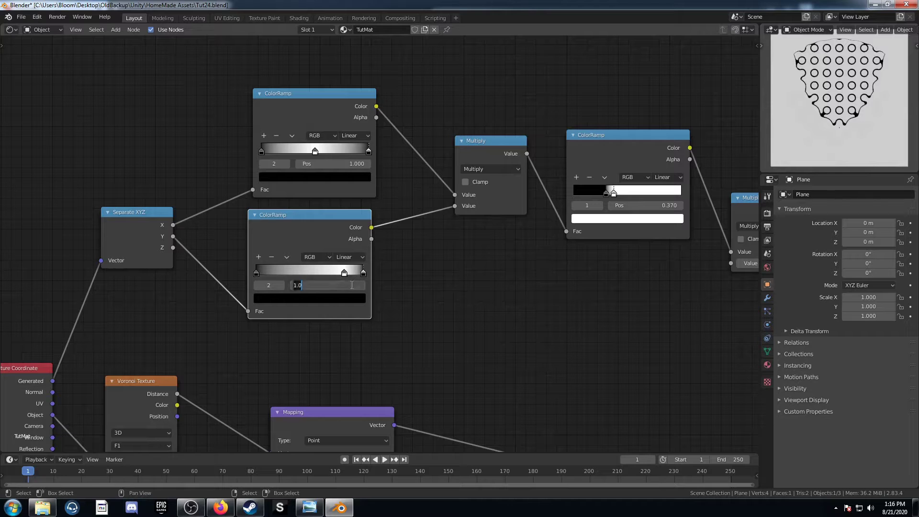
pyautogui.write('.92')
pyautogui.press('Return')
pyautogui.scroll(-3, 431, 292)
pyautogui.moveTo(460, 298); pyautogui.dragTo(409, 244, button='middle')
pyautogui.scroll(-3, 492, 303)
pyautogui.moveTo(492, 302)
pyautogui.mouseDown(button='middle')
pyautogui.moveTo(449, 254)
pyautogui.moveTo(385, 272)
pyautogui.mouseUp(button='middle')
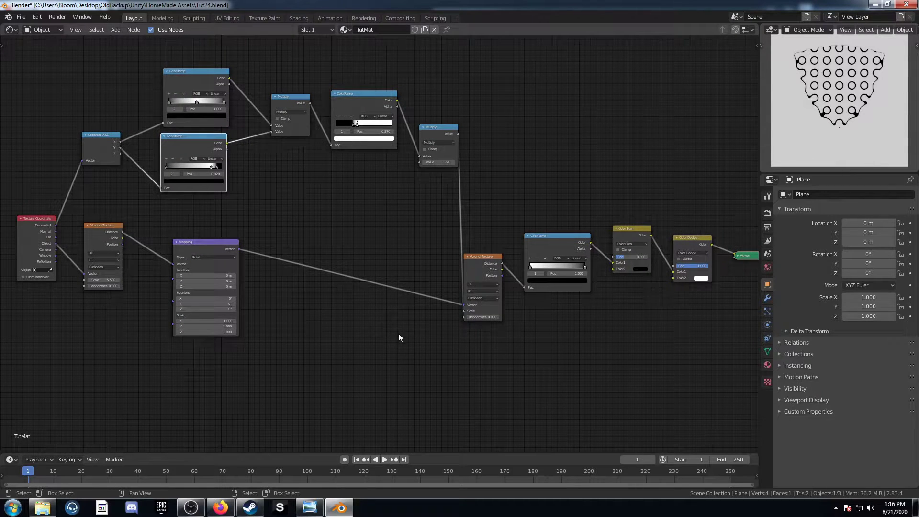
pyautogui.moveTo(596, 289); pyautogui.dragTo(486, 254, button='middle')
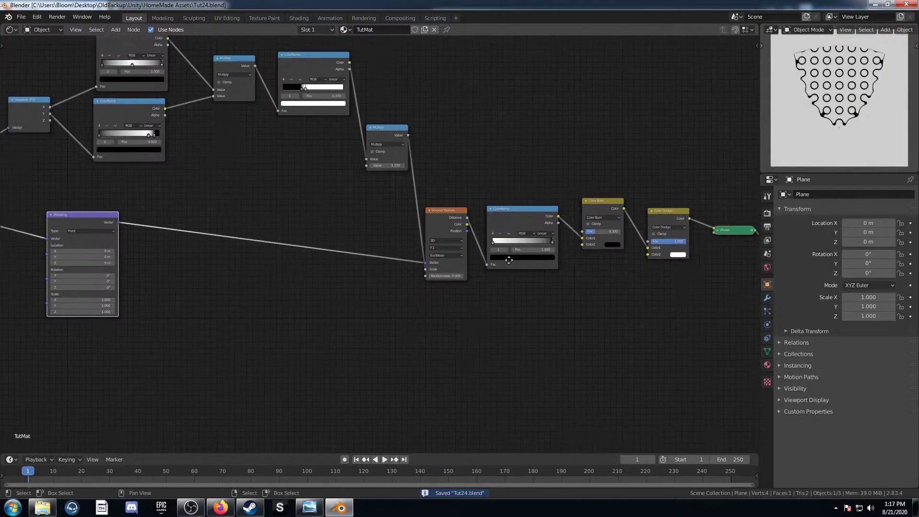
# - Try a different Fac on the Color Burn node, and undo the change
pyautogui.scroll(3, 601, 267)
pyautogui.moveTo(551, 263); pyautogui.dragTo(395, 273, button='middle')
pyautogui.scroll(3, 314, 292)
pyautogui.moveTo(387, 229); pyautogui.dragTo(395, 229)
pyautogui.hotkey('ctrl', 'z')
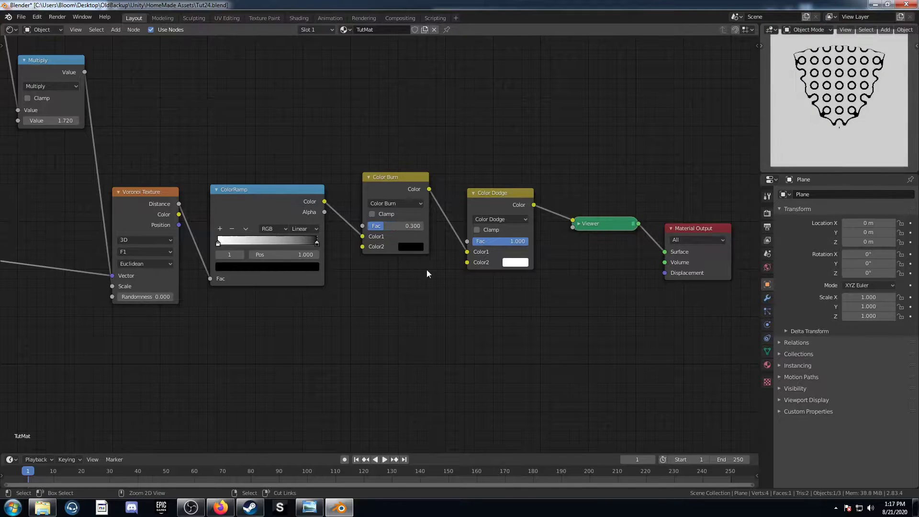
# - Try adjusting the Color Dodge node's Fac and the white and black stops of the flipped ColorRamp
pyautogui.moveTo(500, 241)
pyautogui.mouseDown()
pyautogui.moveTo(471, 241)
pyautogui.moveTo(526, 241)
pyautogui.mouseUp()
pyautogui.moveTo(254, 261); pyautogui.dragTo(360, 262, button='middle')
pyautogui.scroll(5, 365, 262)
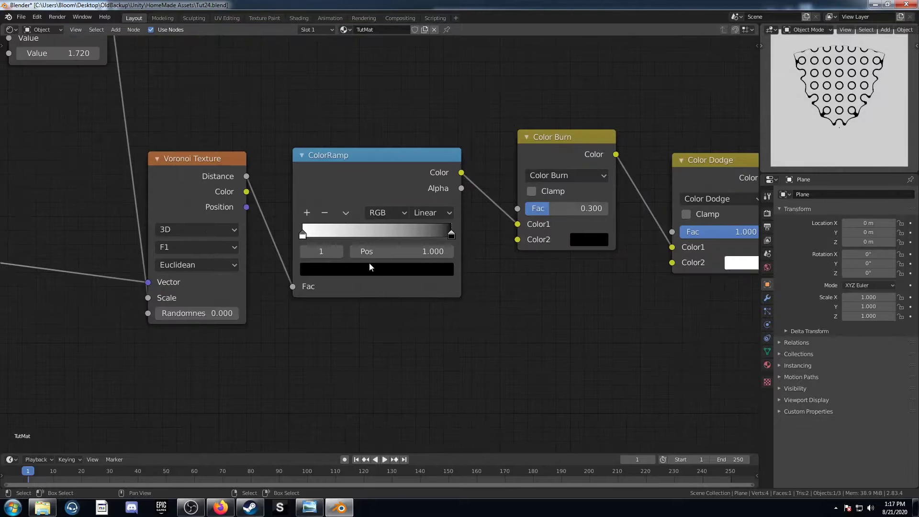
pyautogui.moveTo(297, 234); pyautogui.dragTo(277, 237)
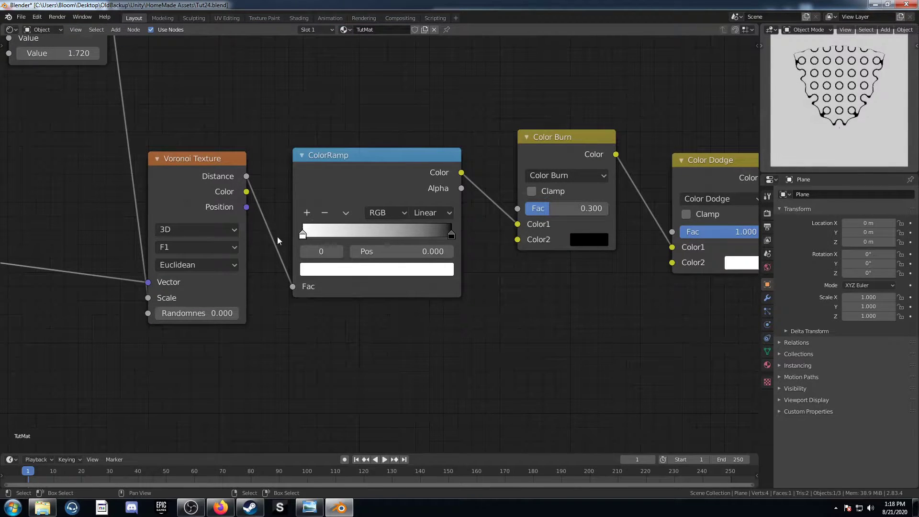
pyautogui.moveTo(451, 235)
pyautogui.mouseDown()
pyautogui.moveTo(383, 235)
pyautogui.moveTo(453, 235)
pyautogui.mouseUp()
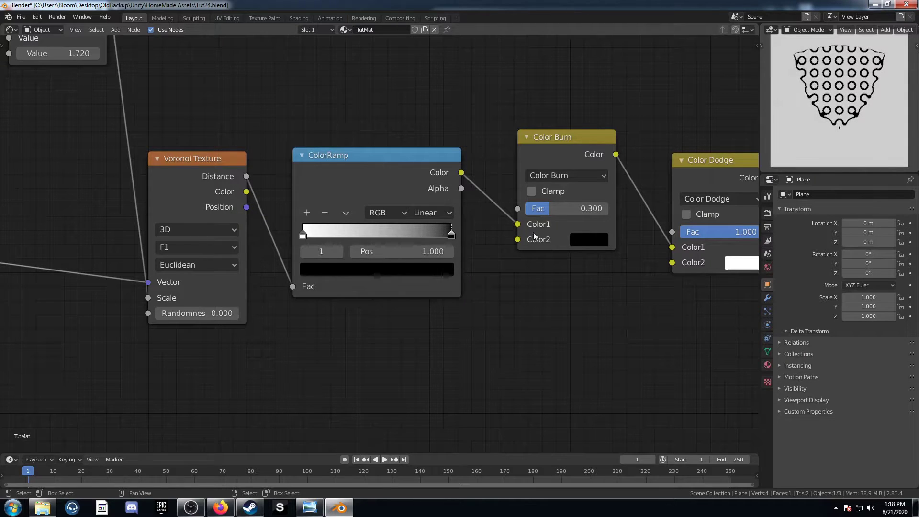
# - Switch the second Voronoi Texture's feature output to F2
pyautogui.scroll(-3, 360, 278)
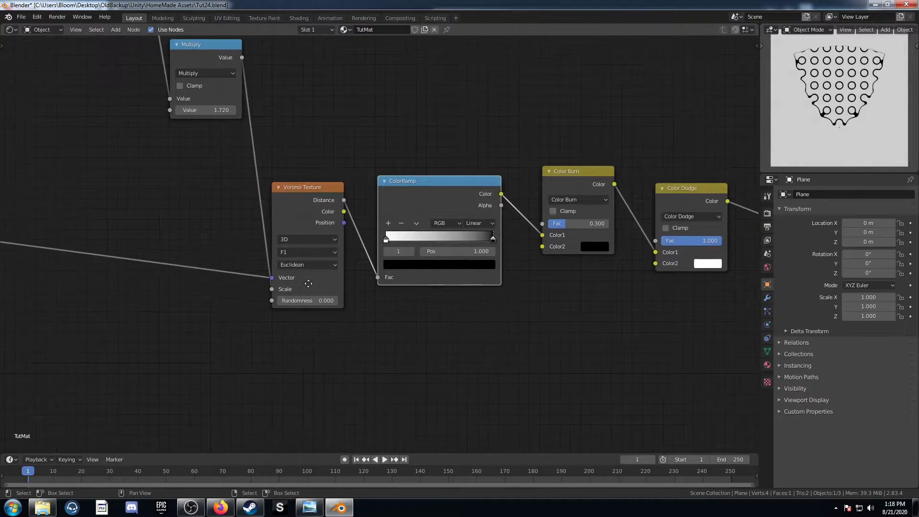
pyautogui.scroll(4, 352, 311)
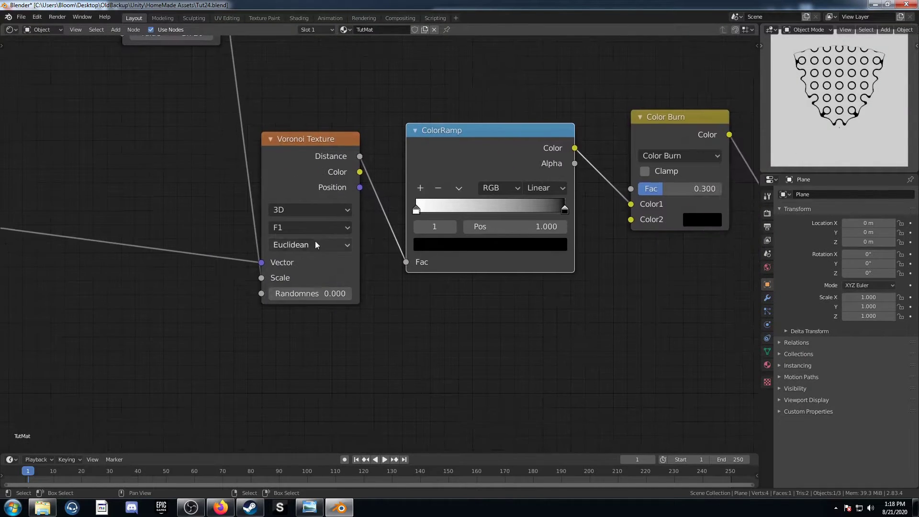
pyautogui.scroll(-4, 82, 289)
pyautogui.moveTo(76, 284); pyautogui.dragTo(360, 267, button='middle')
pyautogui.scroll(-5, 354, 268)
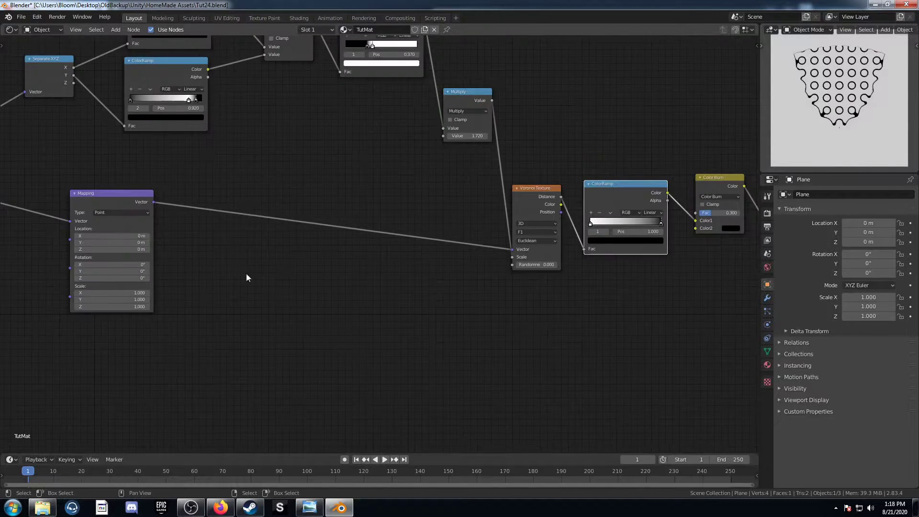
pyautogui.moveTo(232, 271); pyautogui.dragTo(380, 250, button='middle')
pyautogui.moveTo(676, 267); pyautogui.dragTo(525, 259, button='middle')
pyautogui.scroll(4, 460, 263)
pyautogui.moveTo(459, 263); pyautogui.dragTo(295, 294, button='middle')
pyautogui.keyDown('ctrl'); pyautogui.scroll(-1, 399, 215); pyautogui.keyUp('ctrl')
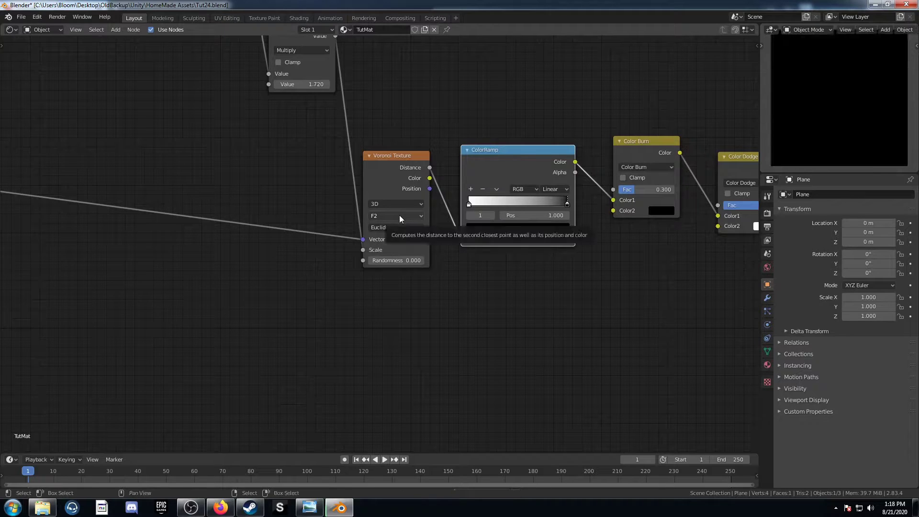
# - Move the flipped ColorRamp's white stop to position 0.418
pyautogui.moveTo(466, 257); pyautogui.dragTo(403, 273, button='middle')
pyautogui.moveTo(529, 218); pyautogui.dragTo(431, 234, button='middle')
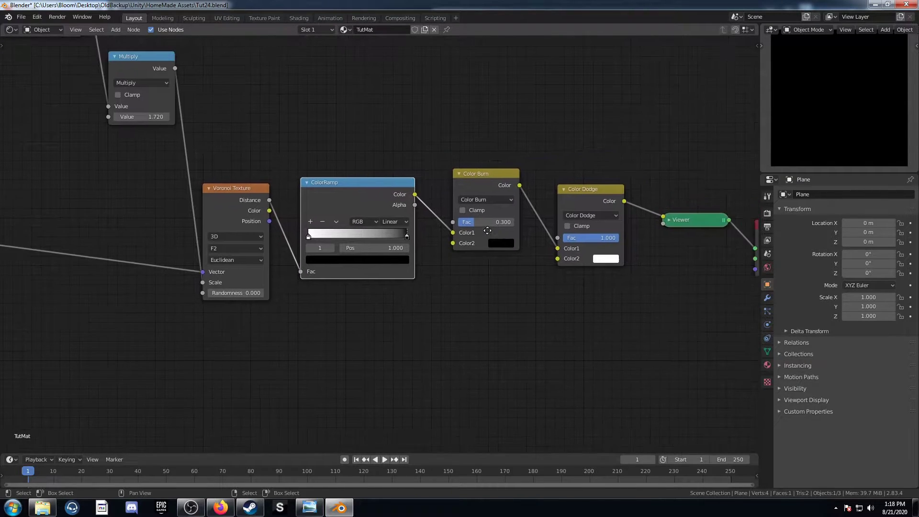
pyautogui.moveTo(319, 239)
pyautogui.mouseDown()
pyautogui.moveTo(370, 239)
pyautogui.moveTo(352, 239)
pyautogui.mouseUp()
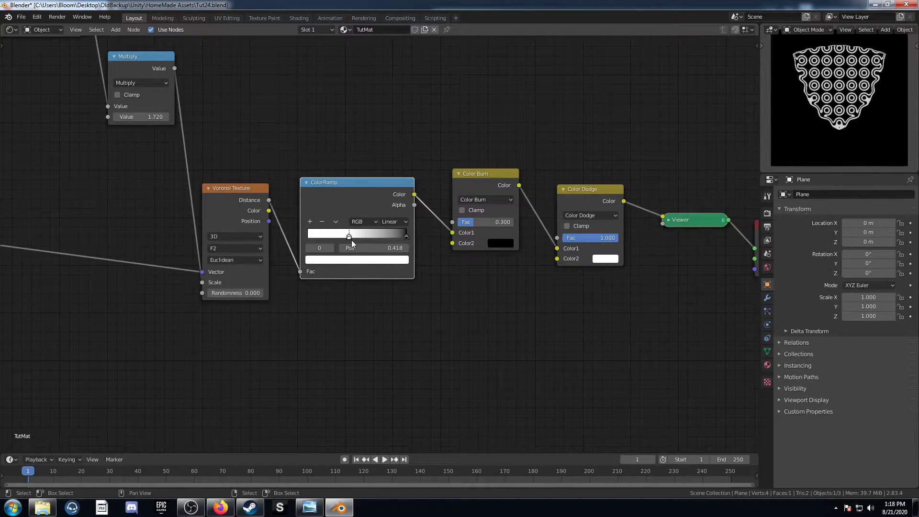
# - Try flipping the ColorRamp and raising the Color Burn Fac to 0.833, and undo back to the second Voronoi's F1 state
pyautogui.moveTo(461, 223); pyautogui.dragTo(459, 223)
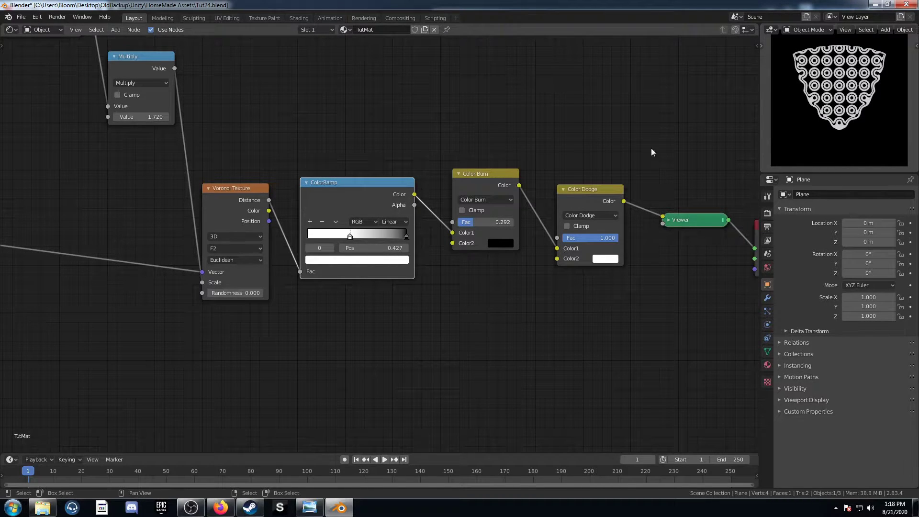
pyautogui.click(335, 221)
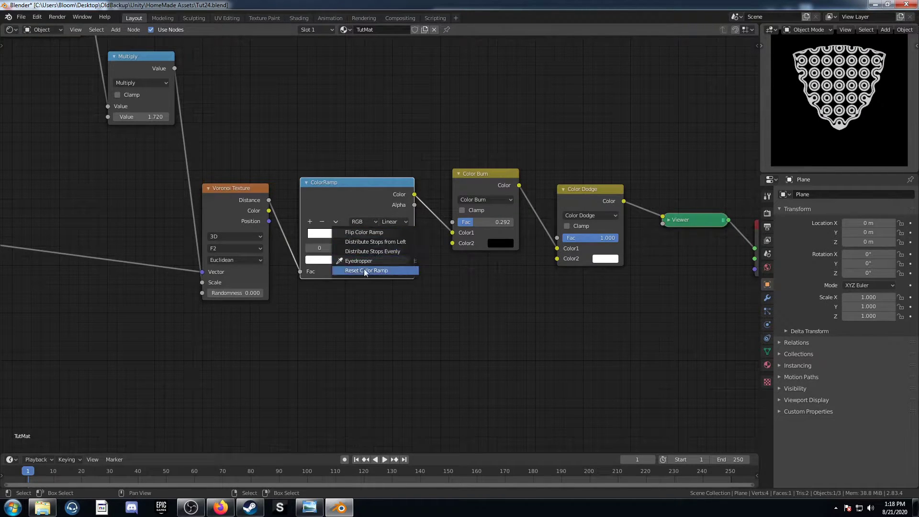
pyautogui.click(364, 233)
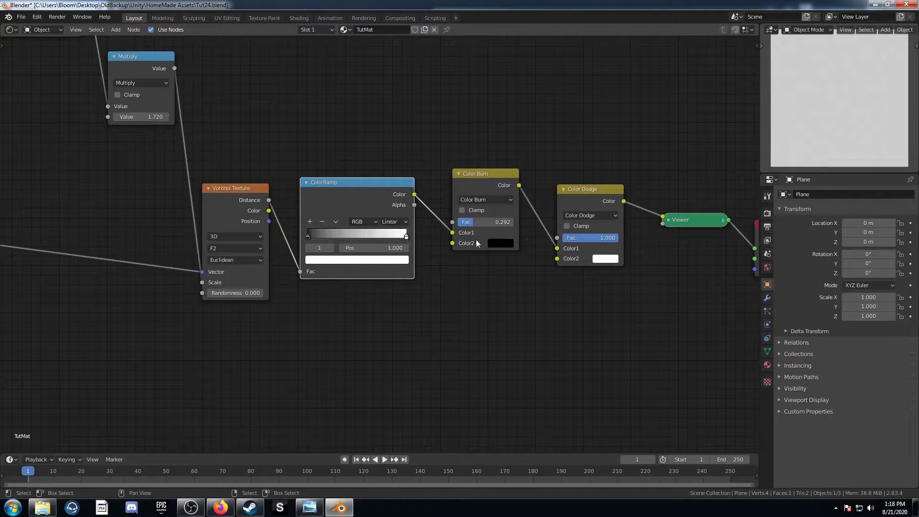
pyautogui.moveTo(474, 222); pyautogui.dragTo(505, 222)
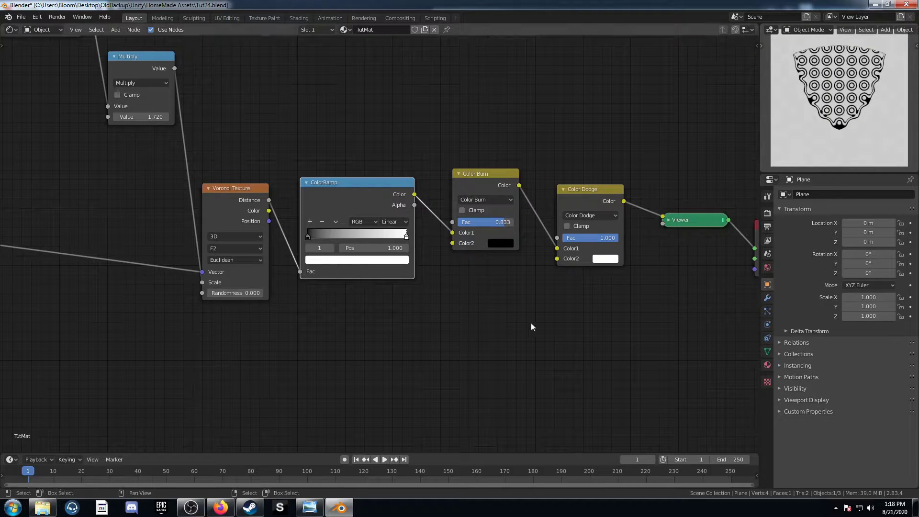
pyautogui.hotkey('ctrl', 'z')
pyautogui.hotkey('ctrl', 'z')
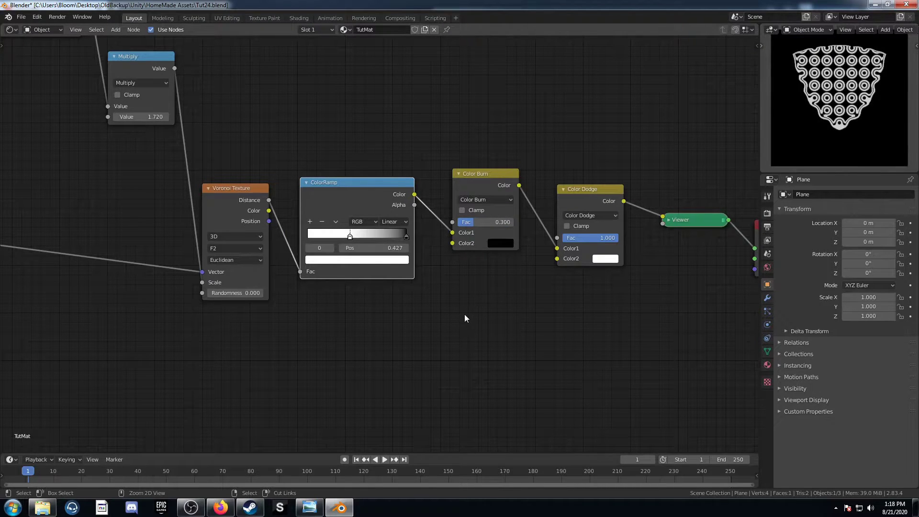
pyautogui.hotkey('ctrl', 'z')
# - Try a Randomness of about 0.233 on the second Voronoi Texture, and cancel the change
pyautogui.moveTo(271, 298); pyautogui.dragTo(403, 301, button='middle')
pyautogui.scroll(1, 328, 309)
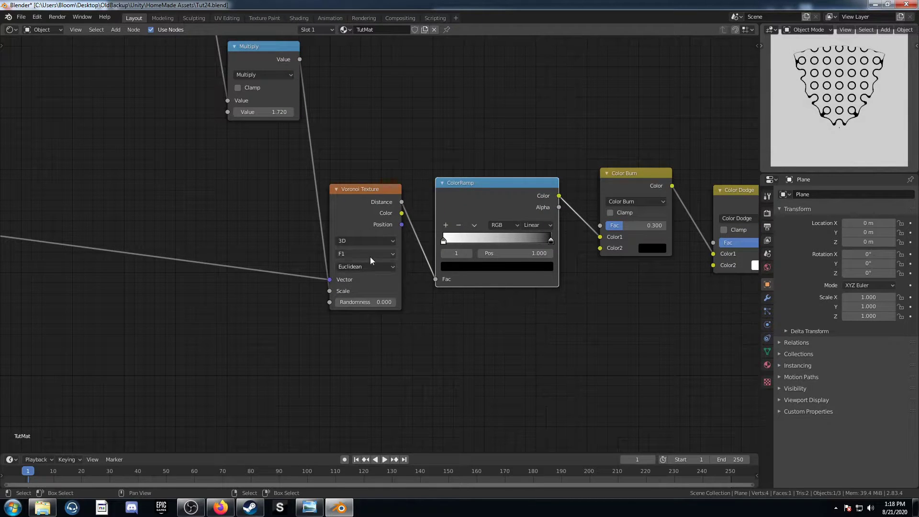
pyautogui.moveTo(357, 301)
pyautogui.mouseDown()
pyautogui.moveTo(385, 302)
pyautogui.moveTo(349, 304)
pyautogui.mouseUp()
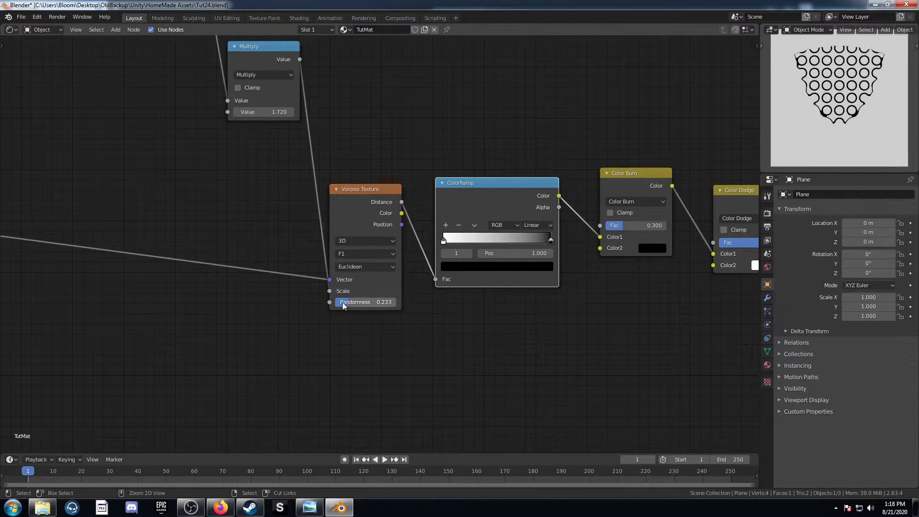
# - Try lowering the value of the Multiply node feeding the second Voronoi to about 1.62, and cancel it
pyautogui.scroll(-3, 355, 290)
pyautogui.scroll(1, 328, 277)
pyautogui.scroll(2, 396, 271)
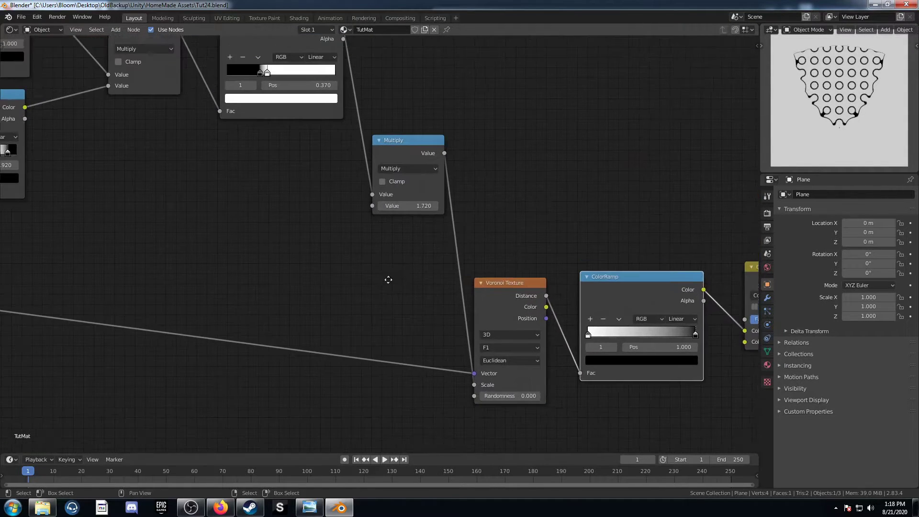
pyautogui.moveTo(386, 260)
pyautogui.mouseDown()
pyautogui.moveTo(363, 260)
pyautogui.moveTo(383, 260)
pyautogui.mouseUp()
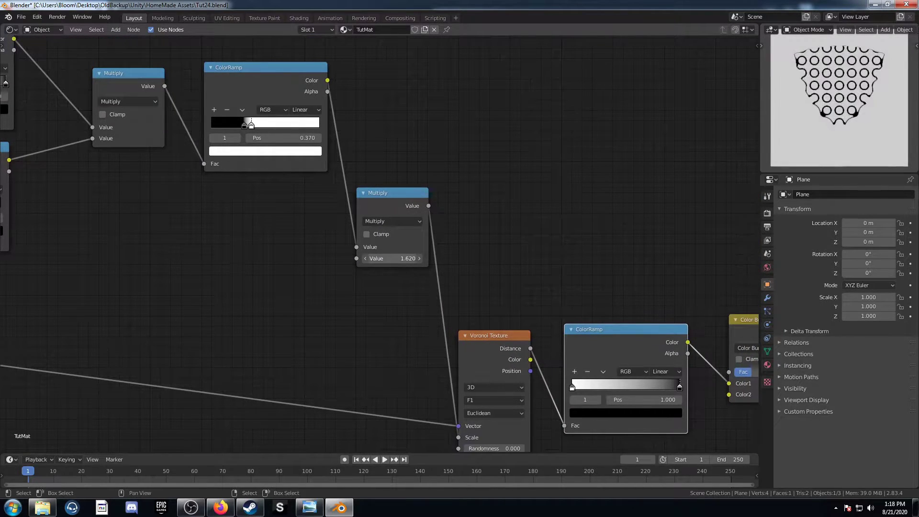
pyautogui.rightClick(386, 260)
# - Try the combined mask's ColorRamp with its white stop at about 0.765 and black stop at 0, and undo both moves
pyautogui.moveTo(231, 241); pyautogui.dragTo(373, 337, button='middle')
pyautogui.scroll(-1, 336, 303)
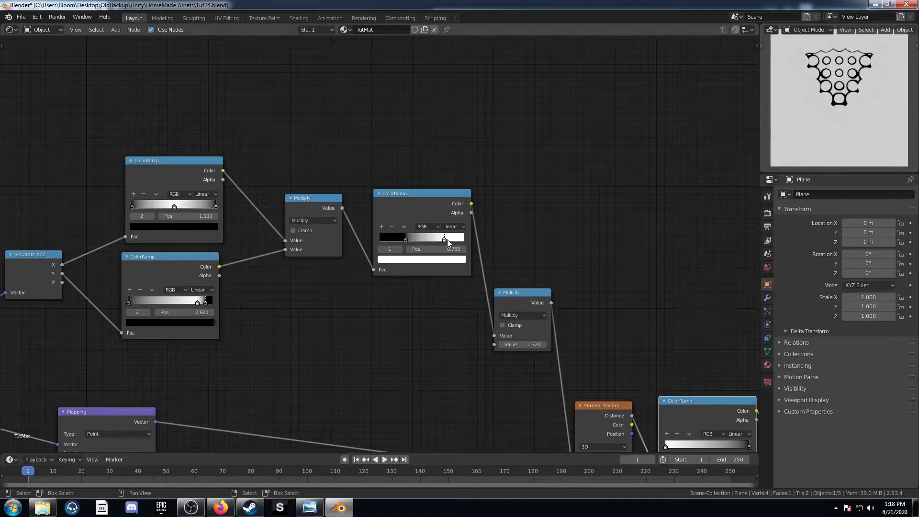
pyautogui.moveTo(405, 240); pyautogui.dragTo(355, 242)
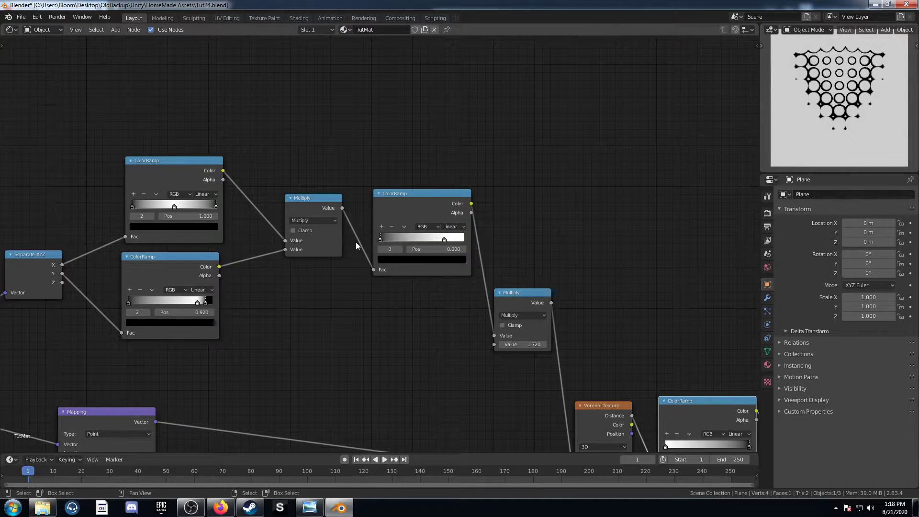
pyautogui.hotkey('ctrl', 'z')
pyautogui.hotkey('ctrl', 'z')
# - Try shifting stops on the X mask ColorRamp and the Y mask ColorRamp's white stop to 0.306, and undo the changes
pyautogui.moveTo(334, 263); pyautogui.dragTo(366, 265, button='middle')
pyautogui.scroll(1, 309, 285)
pyautogui.moveTo(177, 272); pyautogui.dragTo(329, 223, button='middle')
pyautogui.moveTo(351, 159)
pyautogui.mouseDown()
pyautogui.moveTo(332, 154)
pyautogui.moveTo(374, 152)
pyautogui.moveTo(336, 155)
pyautogui.moveTo(346, 156)
pyautogui.mouseUp()
pyautogui.click(396, 155)
pyautogui.moveTo(375, 258); pyautogui.dragTo(325, 257)
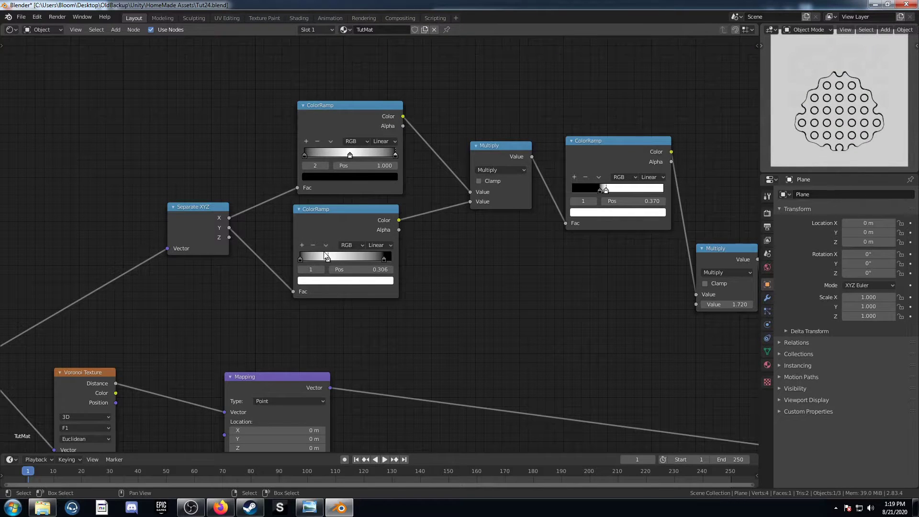
pyautogui.hotkey('ctrl', 'z')
# - Try the Manhattan distance metric and the F2 feature output on the first Voronoi Texture, and undo both changes
pyautogui.scroll(-2, 286, 332)
pyautogui.moveTo(286, 331); pyautogui.dragTo(339, 290, button='middle')
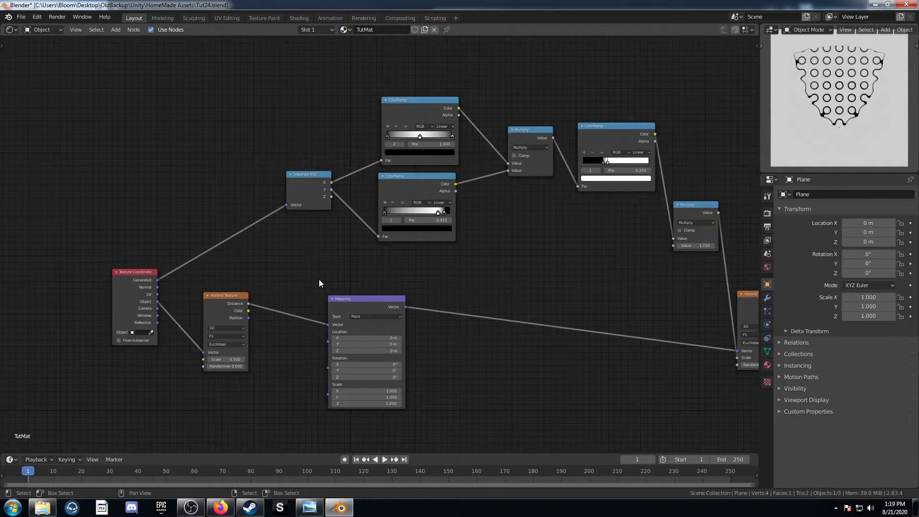
pyautogui.scroll(2, 259, 354)
pyautogui.moveTo(260, 354); pyautogui.dragTo(329, 278, button='middle')
pyautogui.scroll(1, 329, 278)
pyautogui.keyDown('ctrl'); pyautogui.scroll(-1, 274, 262); pyautogui.keyUp('ctrl')
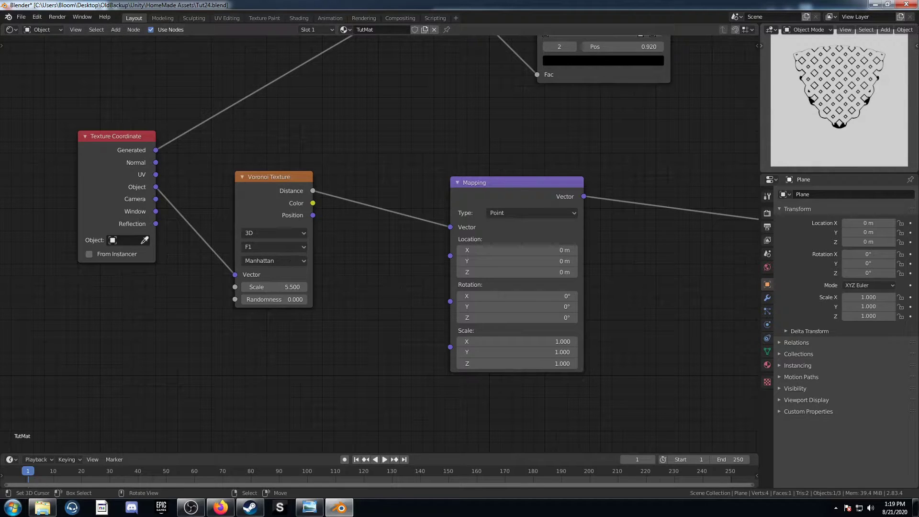
pyautogui.keyDown('ctrl'); pyautogui.scroll(-1, 255, 249); pyautogui.keyUp('ctrl')
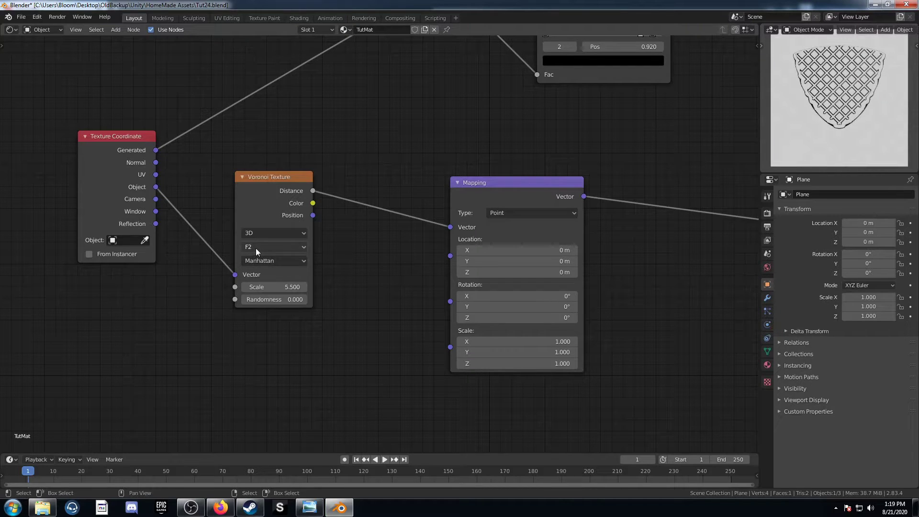
pyautogui.hotkey('ctrl', 'z')
pyautogui.hotkey('ctrl', 'z')
# - Try adjusting the Randomness of the first Voronoi Texture, ending back at 0
pyautogui.moveTo(377, 294); pyautogui.dragTo(334, 265, button='middle')
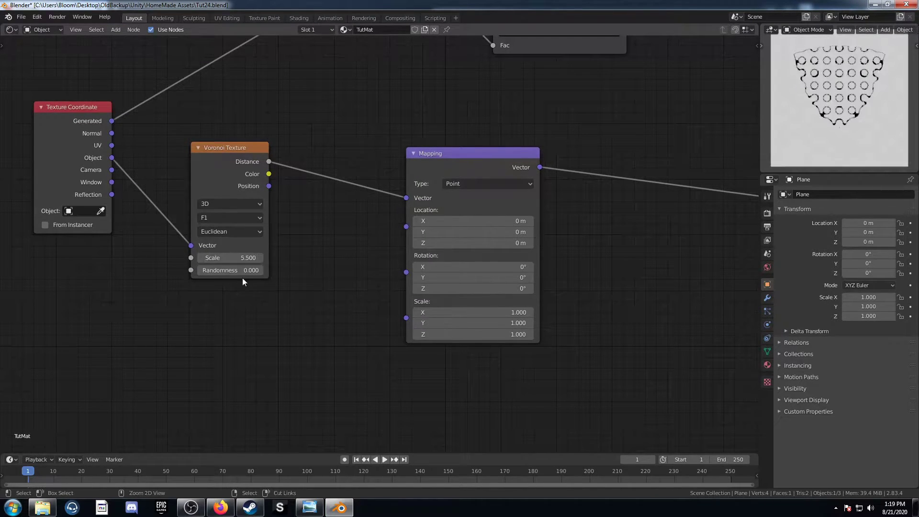
pyautogui.moveTo(225, 270); pyautogui.dragTo(175, 272)
pyautogui.moveTo(504, 284); pyautogui.dragTo(378, 268, button='middle')
pyautogui.scroll(-4, 384, 269)
pyautogui.moveTo(471, 232); pyautogui.dragTo(360, 265, button='middle')
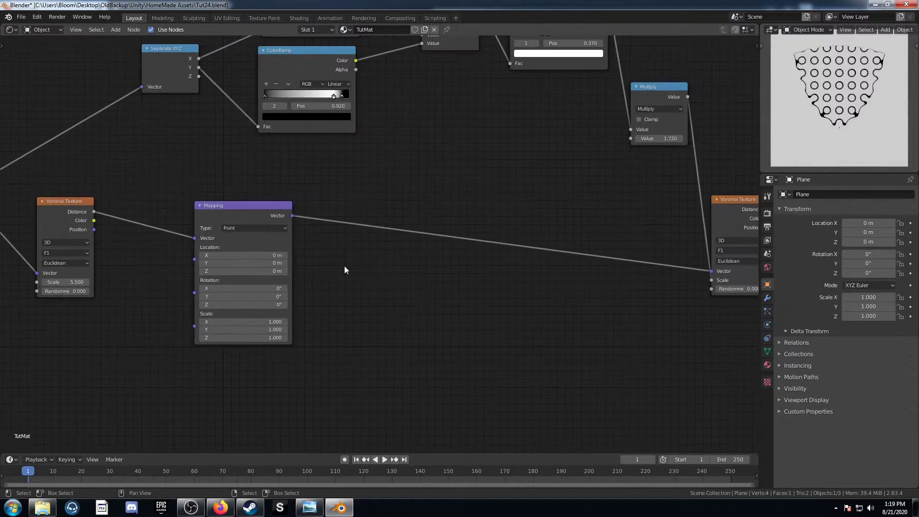
# - Try offsetting the Mapping node's X location to about -0.5 m, and cancel the change
pyautogui.moveTo(240, 254)
pyautogui.mouseDown()
pyautogui.moveTo(261, 254)
pyautogui.moveTo(239, 254)
pyautogui.mouseUp()
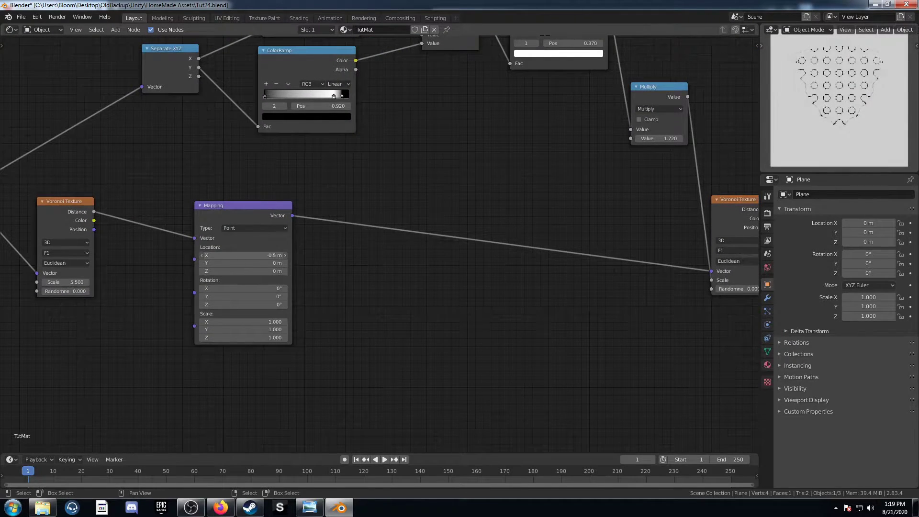
pyautogui.moveTo(395, 305); pyautogui.dragTo(338, 328, button='middle')
pyautogui.moveTo(249, 294); pyautogui.dragTo(343, 319, button='middle')
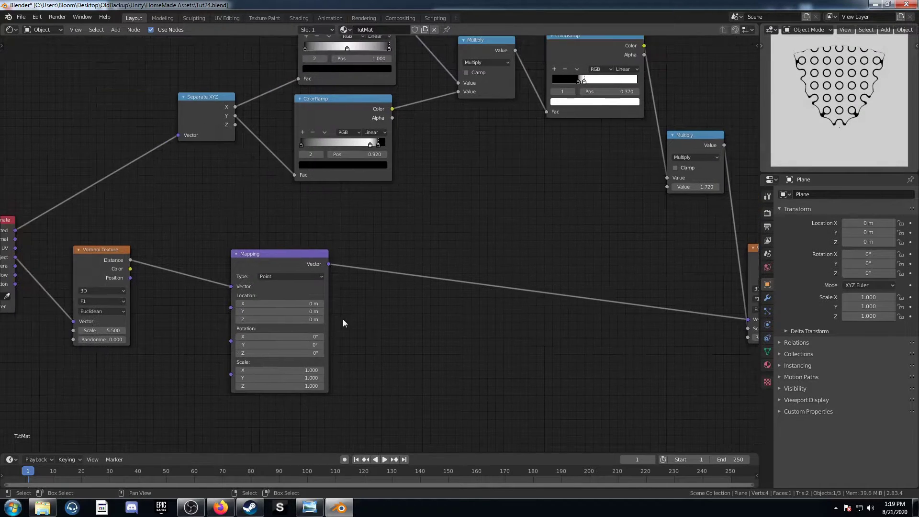
# - Try raising the Mapping node's X scale to about 4.5, and undo the change
pyautogui.scroll(-4, 341, 318)
pyautogui.scroll(4, 369, 303)
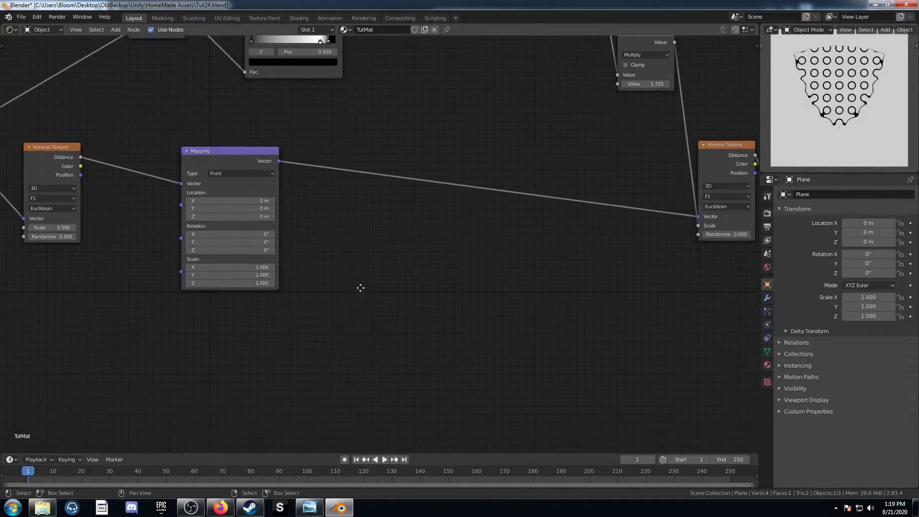
pyautogui.moveTo(284, 316)
pyautogui.mouseDown()
pyautogui.moveTo(297, 316)
pyautogui.moveTo(284, 316)
pyautogui.mouseUp()
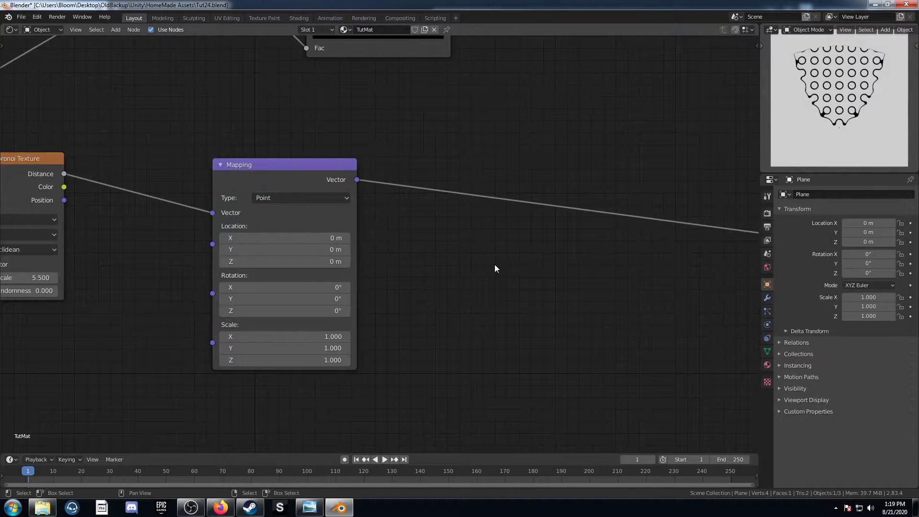
pyautogui.moveTo(495, 265); pyautogui.dragTo(425, 266, button='middle')
pyautogui.scroll(-4, 390, 283)
pyautogui.moveTo(273, 312); pyautogui.dragTo(292, 312)
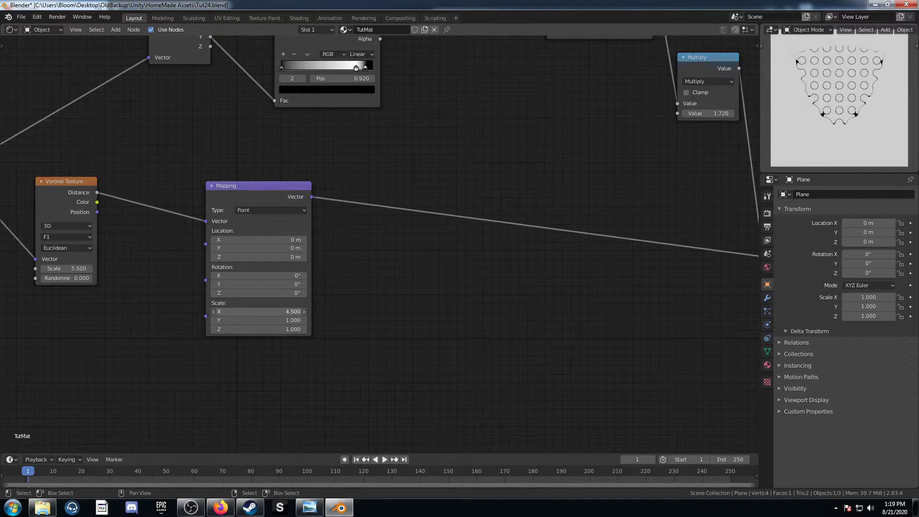
pyautogui.hotkey('ctrl', 'z')
pyautogui.scroll(3, 378, 243)
pyautogui.moveTo(488, 279); pyautogui.dragTo(285, 314, button='middle')
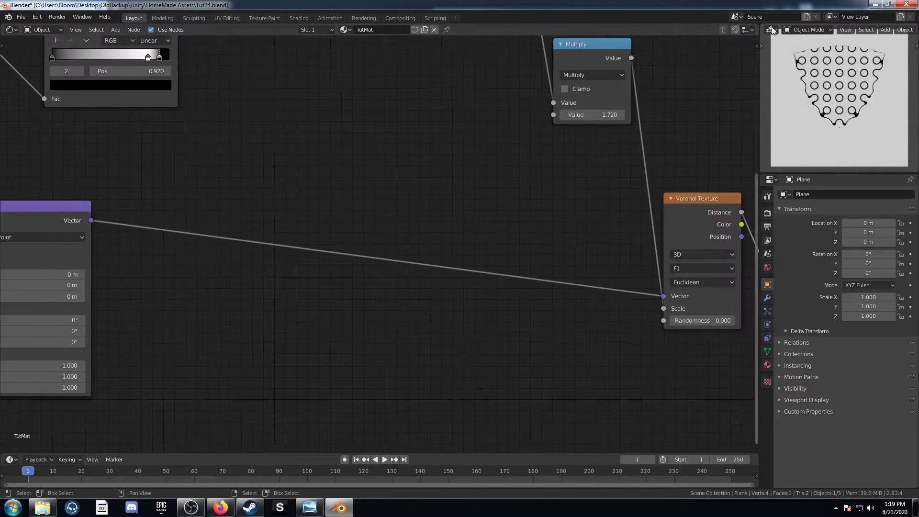
pyautogui.scroll(-4, 478, 220)
pyautogui.moveTo(467, 225); pyautogui.dragTo(421, 225, button='middle')
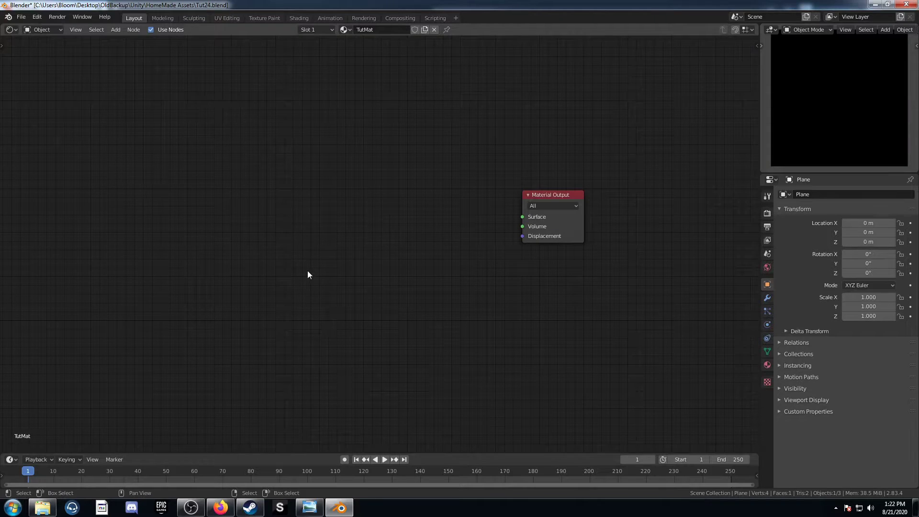
# - Add a Voronoi Texture node to the empty node tree and preview it through a Viewer
pyautogui.hotkey('shift', 'a')
pyautogui.write('voro')
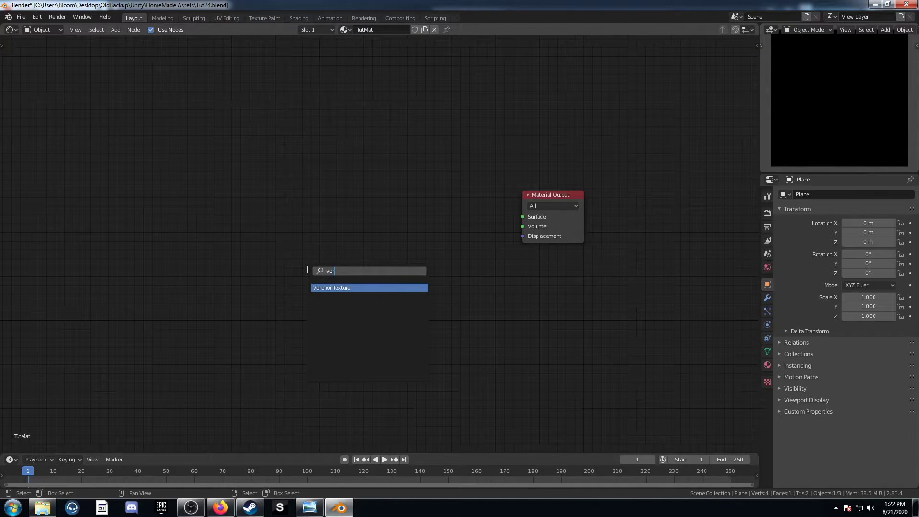
pyautogui.press('Return')
pyautogui.click(305, 197)
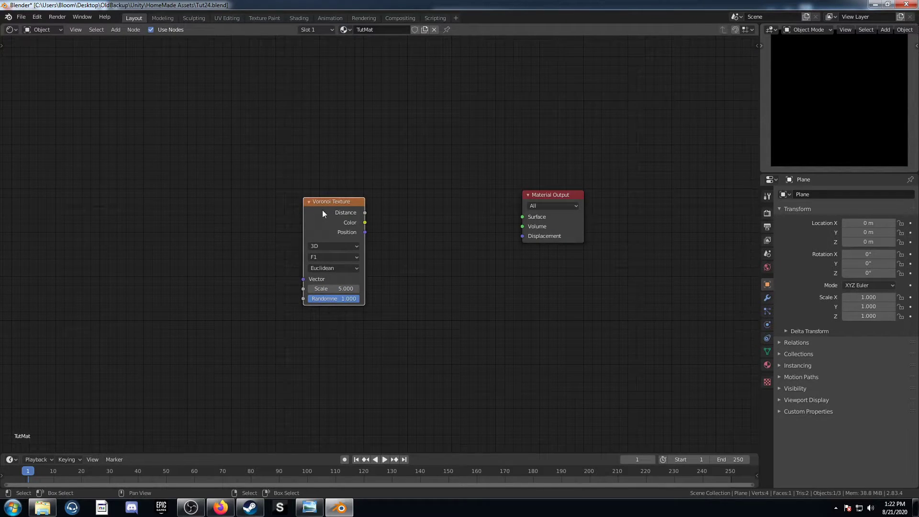
pyautogui.keyDown('ctrl'); pyautogui.keyDown('shift'); pyautogui.click(323, 203); pyautogui.keyUp('shift'); pyautogui.keyUp('ctrl')
pyautogui.scroll(2, 393, 261)
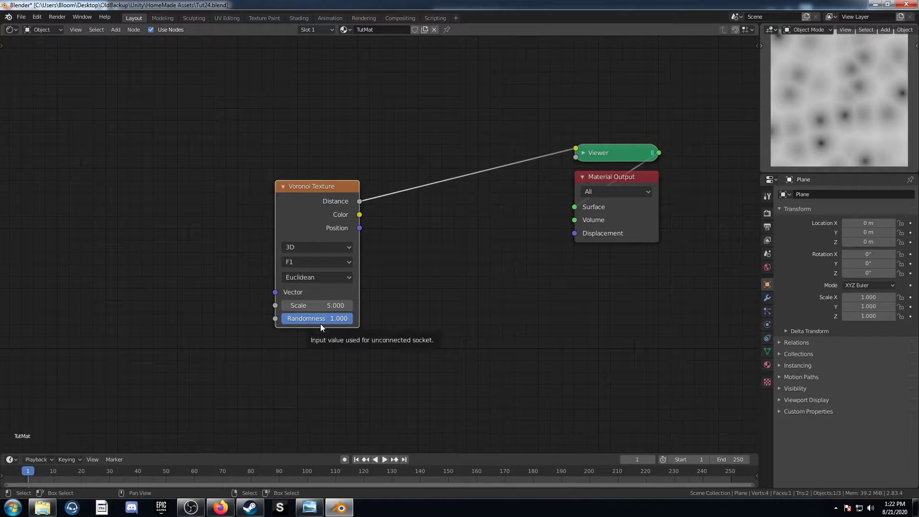
# - Set the Voronoi Texture's Randomness to 0 and its distance metric to Minkowski
pyautogui.moveTo(320, 318); pyautogui.dragTo(283, 318)
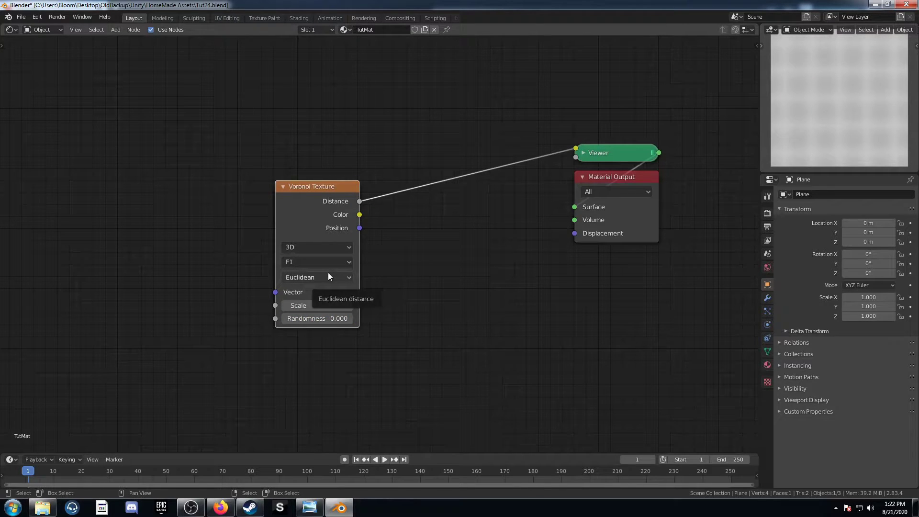
pyautogui.click(328, 275)
pyautogui.click(322, 329)
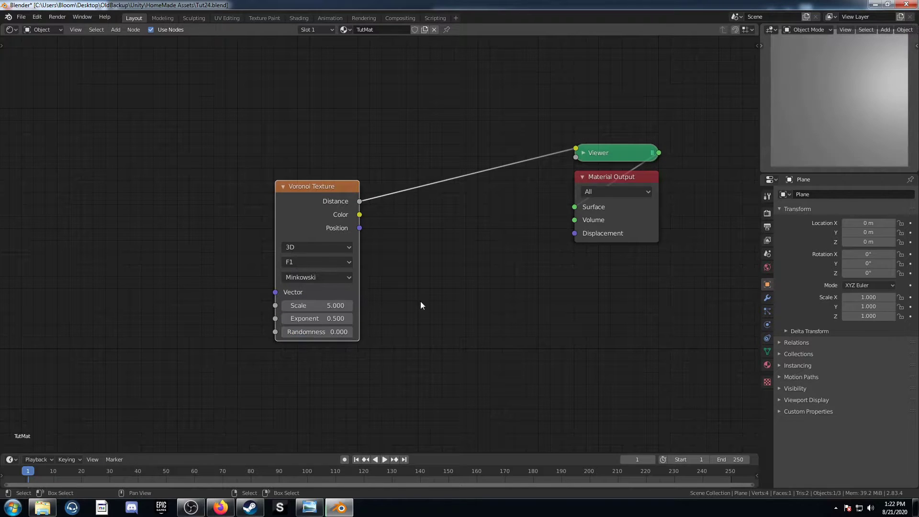
pyautogui.moveTo(385, 308); pyautogui.dragTo(443, 304, button='middle')
pyautogui.moveTo(367, 319); pyautogui.dragTo(392, 295, button='middle')
# - Add Texture Coordinate and Mapping nodes to the Voronoi Texture and feed the Mapping from the Object coordinates
pyautogui.click(387, 180)
pyautogui.moveTo(387, 181); pyautogui.dragTo(400, 203, button='middle')
pyautogui.hotkey('ctrl', 't')
pyautogui.moveTo(324, 257); pyautogui.dragTo(438, 242, button='middle')
pyautogui.moveTo(263, 233); pyautogui.dragTo(305, 212)
pyautogui.scroll(-3, 267, 290)
# - Spread the nodes apart and insert a duplicate of the Voronoi Texture between Texture Coordinate and Mapping
pyautogui.moveTo(266, 296); pyautogui.dragTo(307, 318, button='middle')
pyautogui.moveTo(280, 226); pyautogui.dragTo(88, 213)
pyautogui.moveTo(220, 200); pyautogui.dragTo(326, 194)
pyautogui.click(513, 216)
pyautogui.hotkey('shift', 'd')
pyautogui.click(207, 211)
pyautogui.scroll(2, 269, 278)
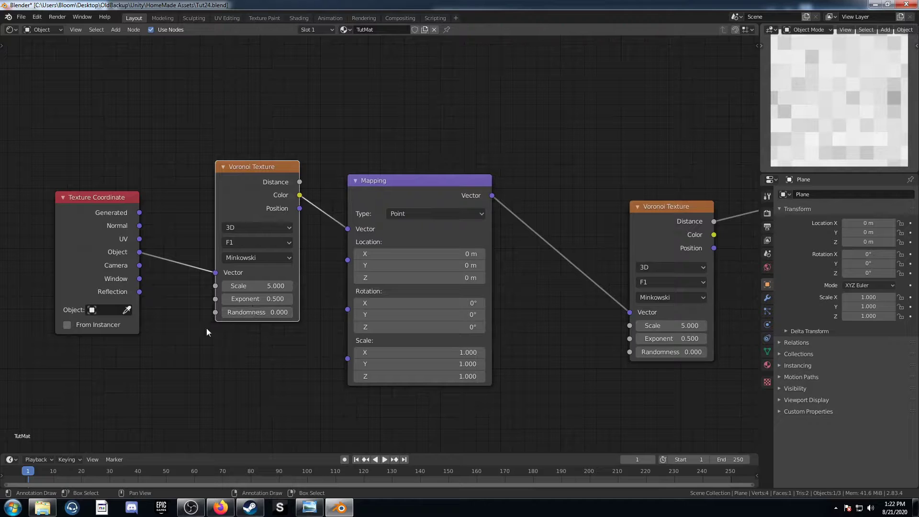
# - Set the duplicated Voronoi Texture's feature output to Smooth F1 and its distance metric to Manhattan
pyautogui.click(240, 243)
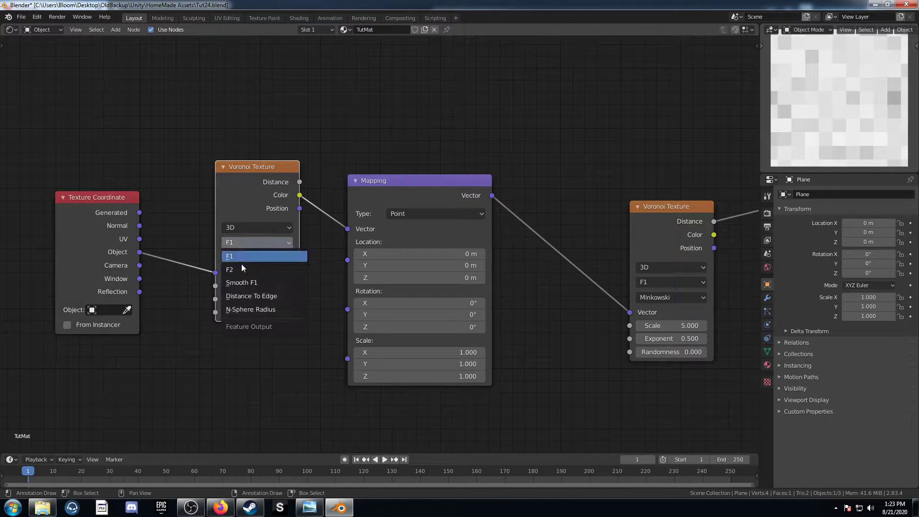
pyautogui.click(240, 281)
pyautogui.click(239, 259)
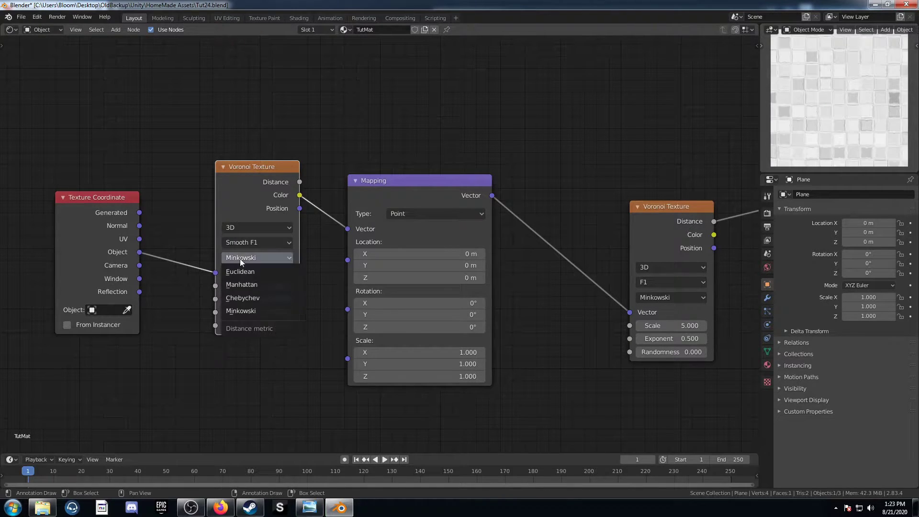
pyautogui.click(257, 285)
# - Set the duplicated Voronoi Texture's Scale to 2.5 and its Smoothness to 0
pyautogui.click(286, 290)
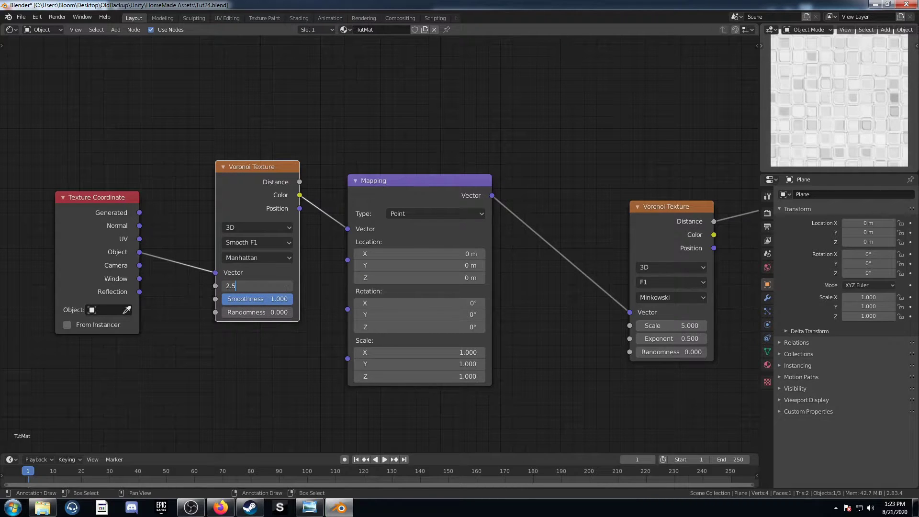
pyautogui.write('2.5')
pyautogui.press('Tab')
pyautogui.press('Tab')
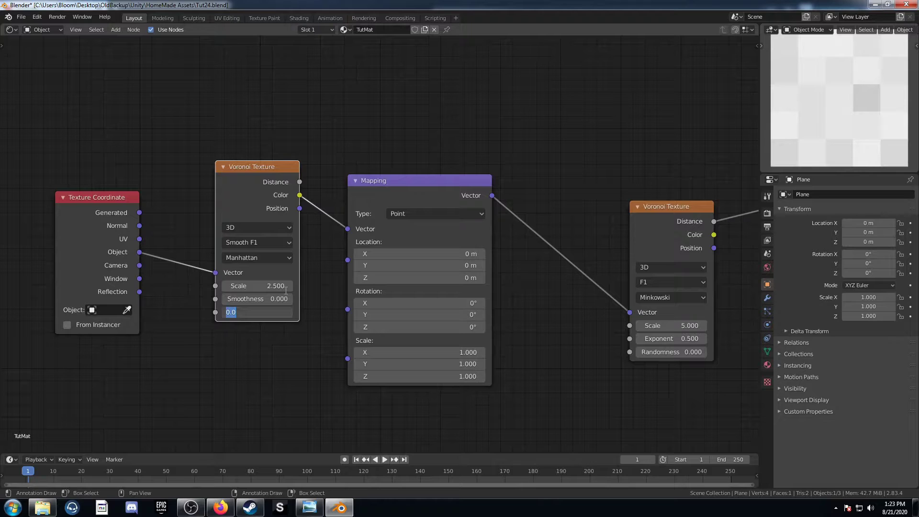
pyautogui.write('0')
pyautogui.press('Return')
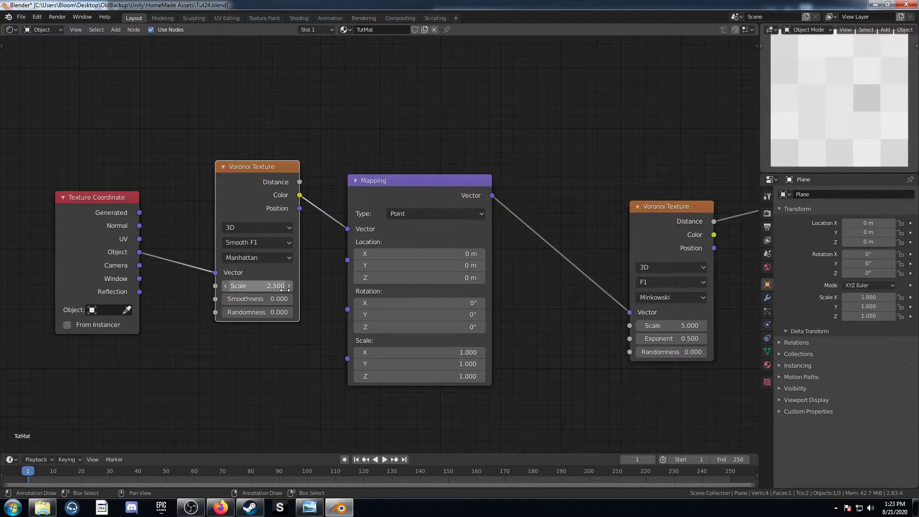
# - Feed the Mapping vector from the first Voronoi Texture's Distance output instead of its Color output
pyautogui.moveTo(300, 182); pyautogui.dragTo(348, 229)
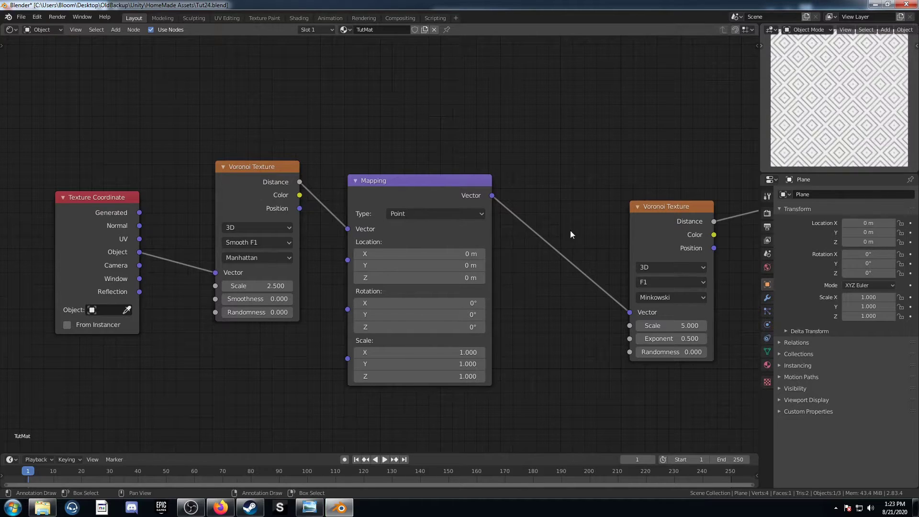
pyautogui.scroll(-1, 569, 230)
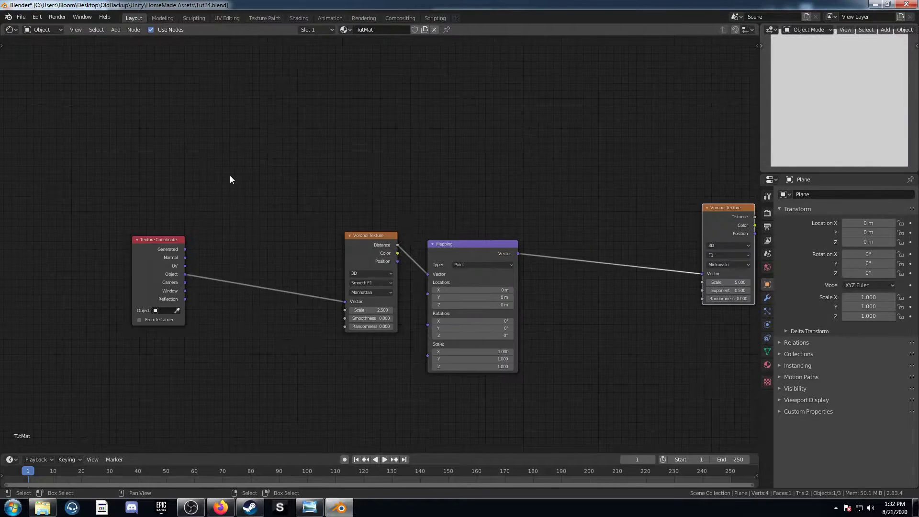
# - Add a Separate XYZ node above the Voronoi chain, feed it from the Object coordinates, and preview its output
pyautogui.hotkey('shift', 'a')
pyautogui.click(233, 176)
pyautogui.write('sep')
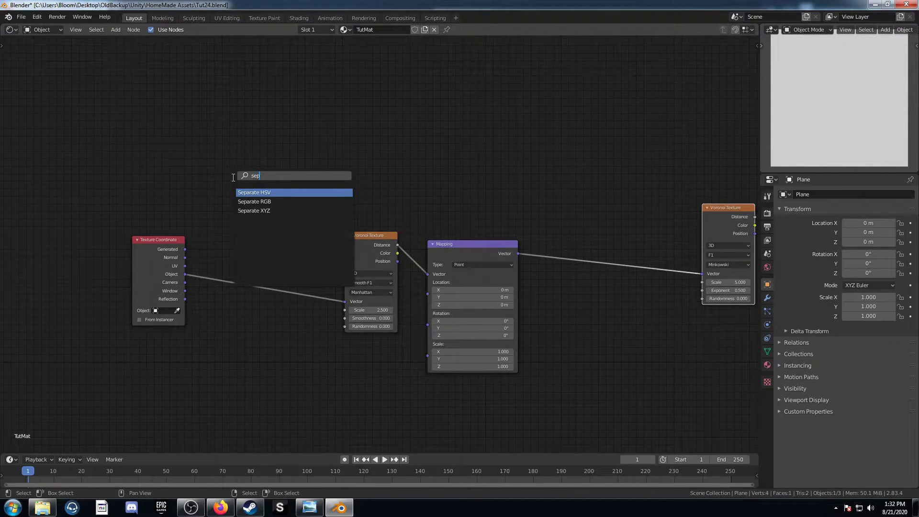
pyautogui.press('Down')
pyautogui.press('Down')
pyautogui.press('Return')
pyautogui.click(251, 133)
pyautogui.moveTo(185, 274); pyautogui.dragTo(251, 181)
pyautogui.moveTo(300, 178); pyautogui.dragTo(261, 217, button='middle')
pyautogui.moveTo(247, 184); pyautogui.dragTo(262, 136)
pyautogui.keyDown('ctrl'); pyautogui.keyDown('shift'); pyautogui.click(263, 135); pyautogui.keyUp('shift'); pyautogui.keyUp('ctrl')
pyautogui.moveTo(353, 162); pyautogui.dragTo(340, 183, button='middle')
# - Insert a Math node after the Separate XYZ X output and set its operation to Absolute
pyautogui.hotkey('shift', 'a')
pyautogui.click(351, 141)
pyautogui.write('add')
pyautogui.press('Return')
pyautogui.click(329, 136)
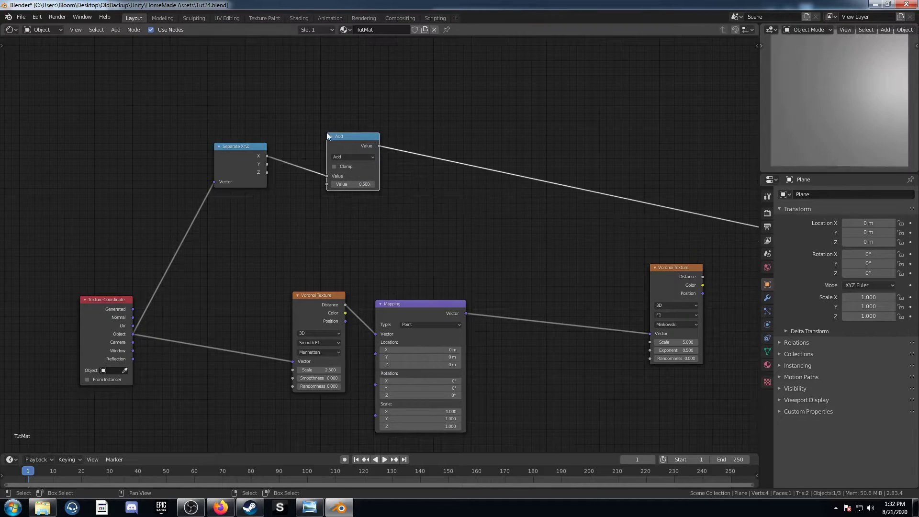
pyautogui.moveTo(359, 139); pyautogui.dragTo(360, 82)
pyautogui.click(353, 99)
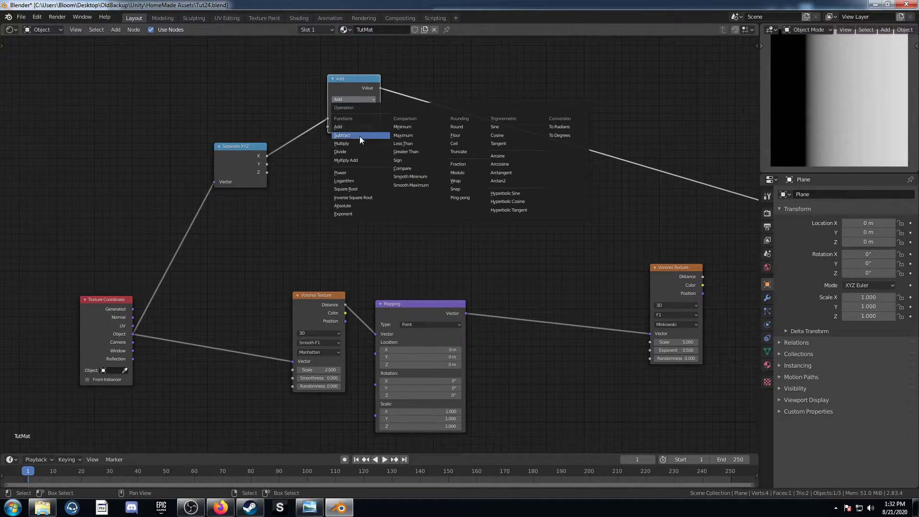
pyautogui.click(359, 206)
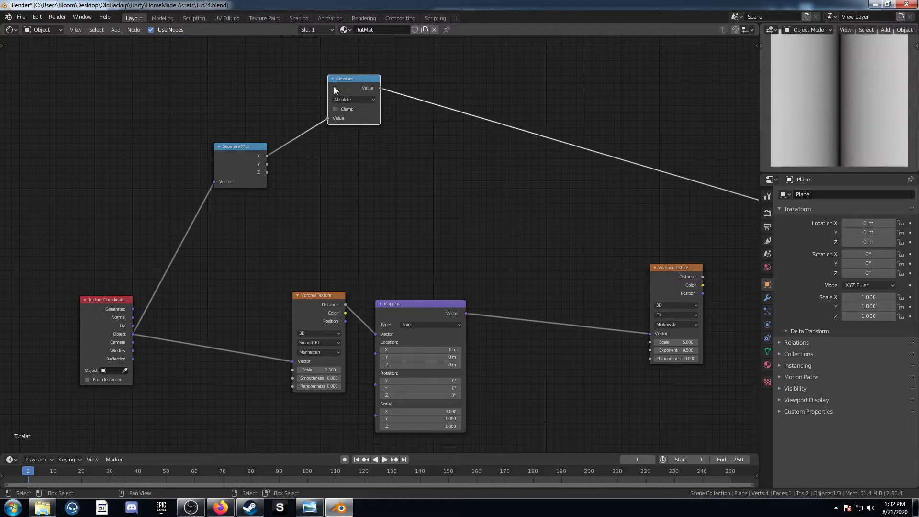
# - Duplicate the Absolute node and feed the copy from the Separate XYZ Y output
pyautogui.hotkey('shift', 'd')
pyautogui.click(337, 164)
pyautogui.moveTo(266, 163); pyautogui.dragTo(326, 203)
# - Insert another Math node copy set to Add that sums the two Absolute outputs
pyautogui.moveTo(348, 94); pyautogui.dragTo(288, 128, button='middle')
pyautogui.hotkey('shift', 'd')
pyautogui.click(410, 139)
pyautogui.click(411, 141)
pyautogui.click(409, 160)
pyautogui.moveTo(319, 207); pyautogui.dragTo(337, 198)
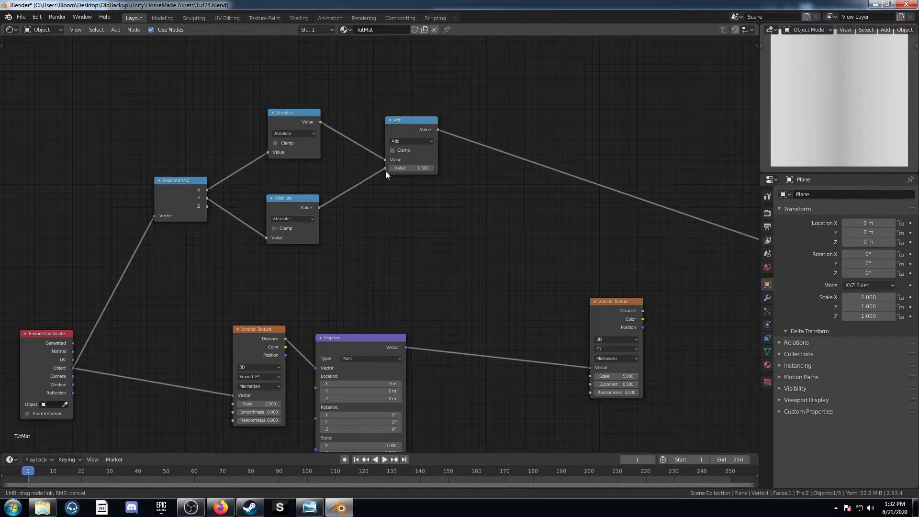
pyautogui.moveTo(386, 170); pyautogui.dragTo(385, 168)
pyautogui.moveTo(412, 128); pyautogui.dragTo(372, 141)
# - Insert a ColorRamp after the Add node and flip its gradient
pyautogui.moveTo(546, 191); pyautogui.dragTo(471, 189, button='middle')
pyautogui.hotkey('shift', 'a')
pyautogui.click(417, 188)
pyautogui.write('colorr')
pyautogui.press('Return')
pyautogui.click(353, 115)
pyautogui.click(383, 153)
pyautogui.click(398, 163)
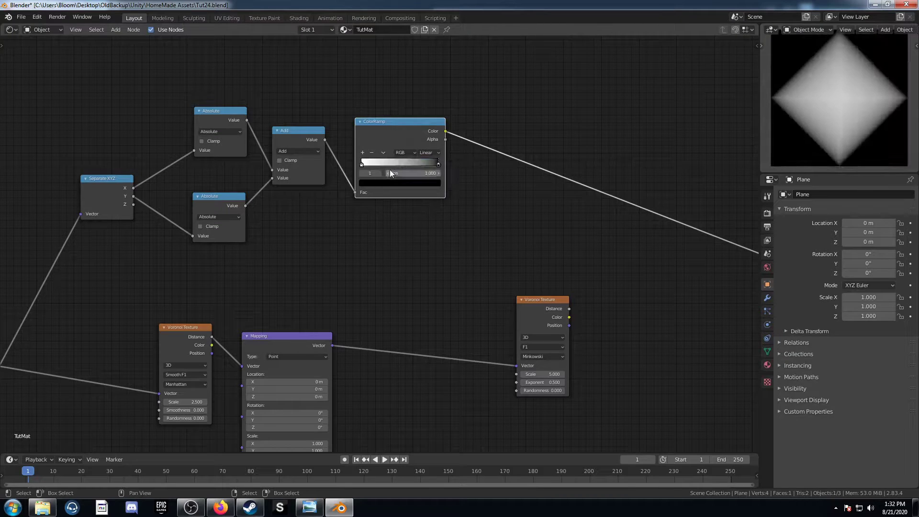
# - Set the position of the ColorRamp's white stop to 0.560
pyautogui.click(361, 164)
pyautogui.click(418, 174)
pyautogui.press('Return')
# - Insert a Math node after the ColorRamp, set it to Multiply, and give it a value of 3.9
pyautogui.moveTo(542, 173); pyautogui.dragTo(400, 162, button='middle')
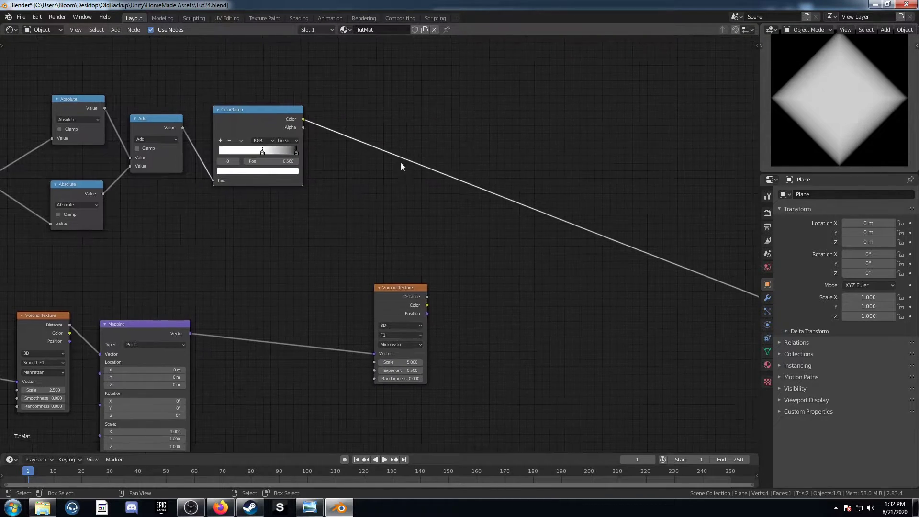
pyautogui.moveTo(402, 211); pyautogui.dragTo(357, 208, button='middle')
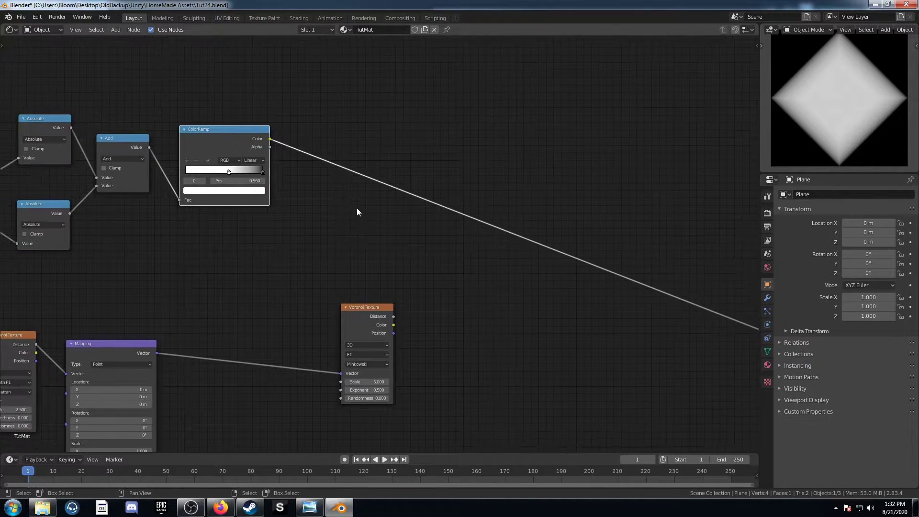
pyautogui.hotkey('shift', 'a')
pyautogui.click(357, 209)
pyautogui.write('add')
pyautogui.press('Return')
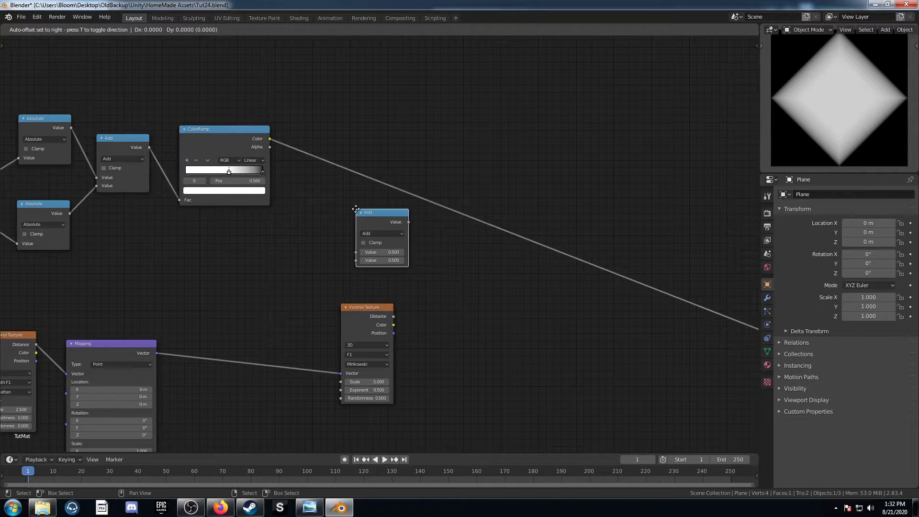
pyautogui.click(323, 135)
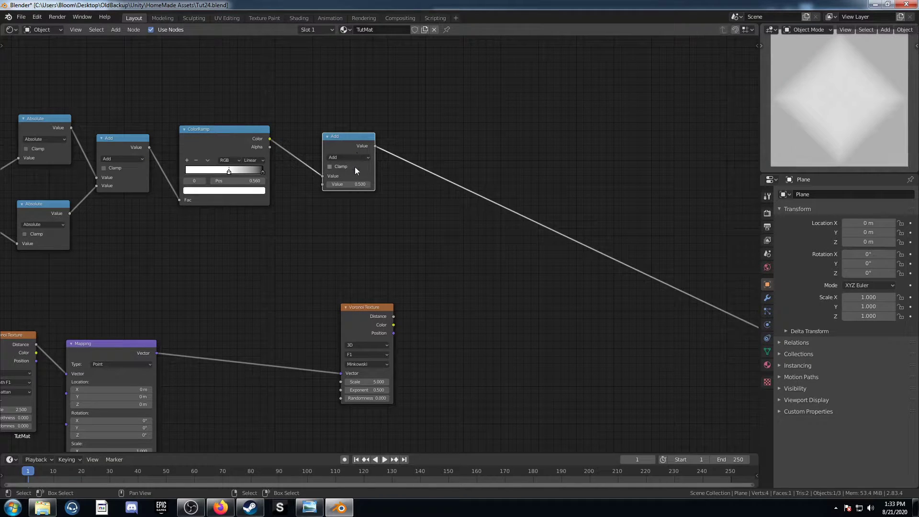
pyautogui.click(354, 158)
pyautogui.click(353, 201)
pyautogui.click(349, 184)
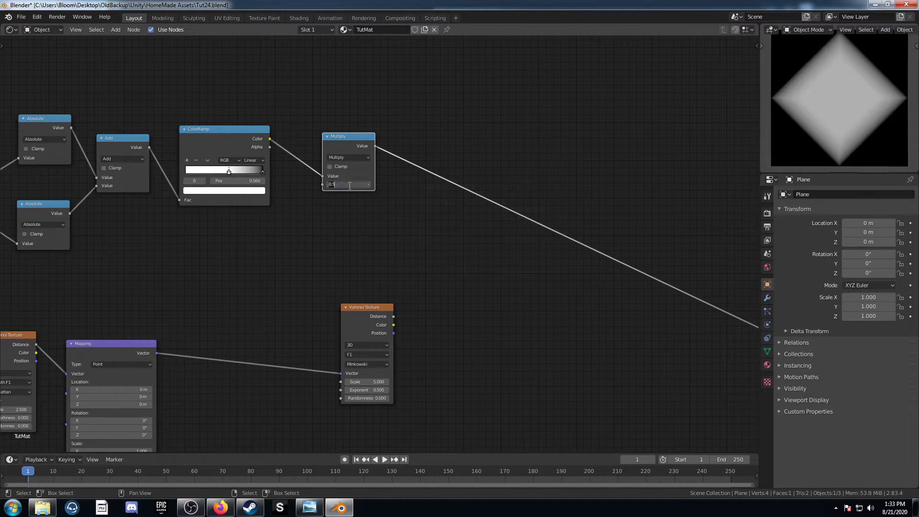
pyautogui.write('3.9')
pyautogui.press('Return')
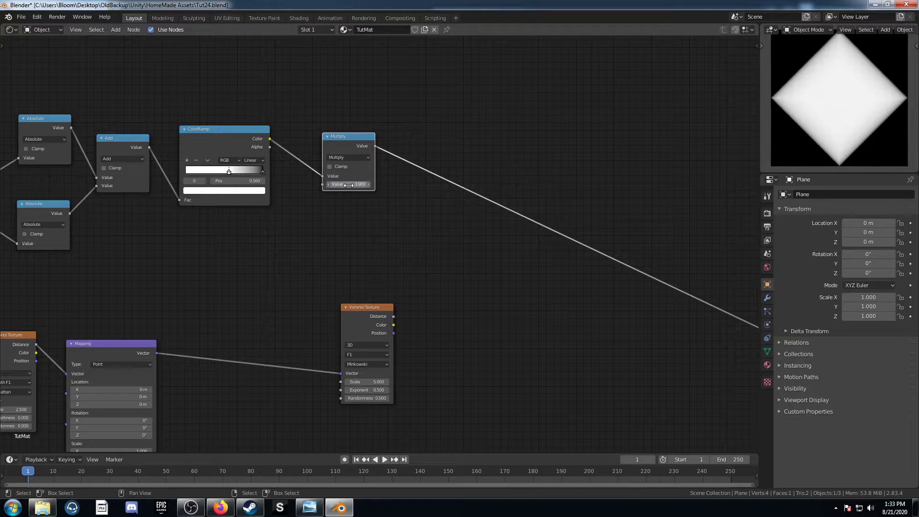
# - Drive the Minkowski Voronoi Texture's Scale with the Multiply value and preview the texture's Distance output
pyautogui.moveTo(374, 146); pyautogui.dragTo(342, 381)
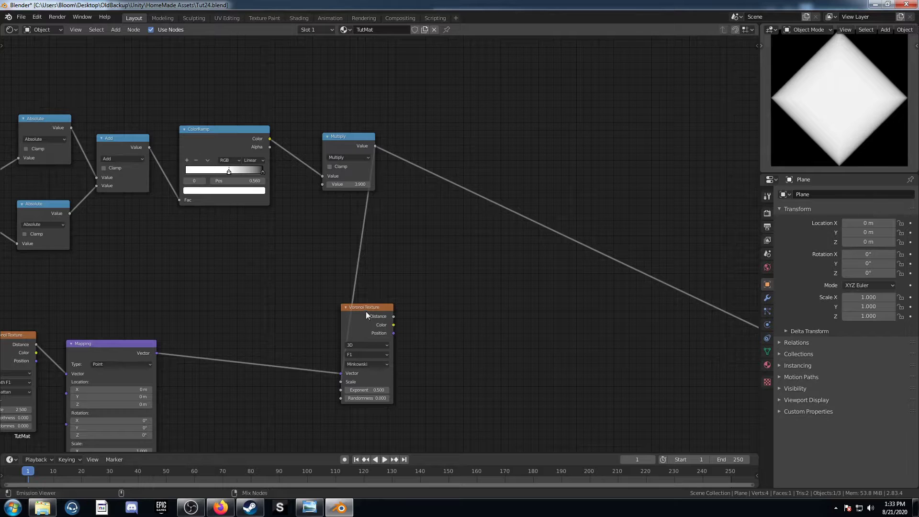
pyautogui.moveTo(492, 302); pyautogui.dragTo(443, 272, button='middle')
pyautogui.scroll(2, 451, 268)
# - Insert a ColorRamp after the Minkowski Voronoi Texture's Distance output and flip its gradient
pyautogui.hotkey('shift', 'a')
pyautogui.click(460, 264)
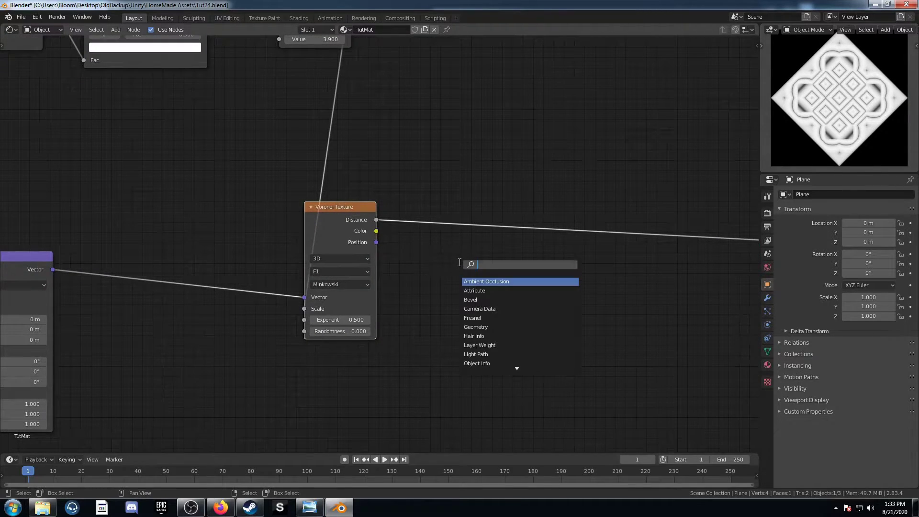
pyautogui.write('ramp')
pyautogui.press('Return')
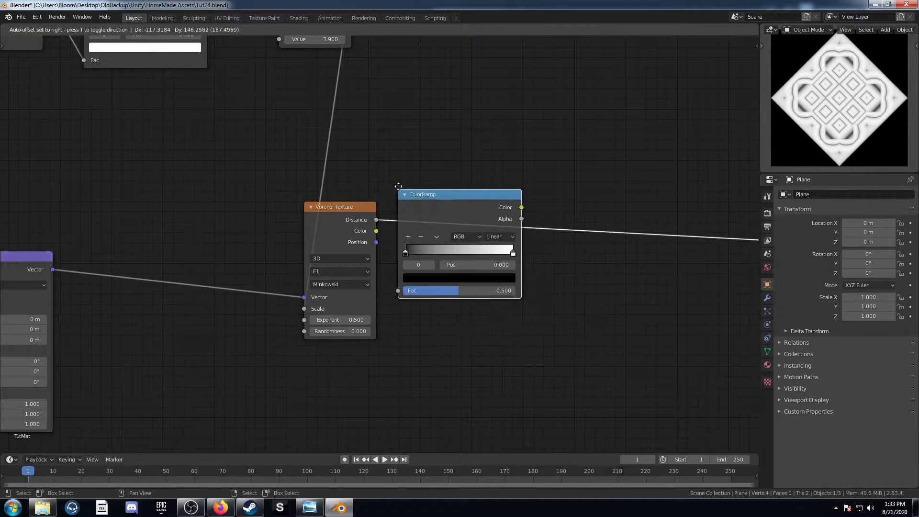
pyautogui.click(418, 175)
pyautogui.click(455, 228)
pyautogui.click(479, 240)
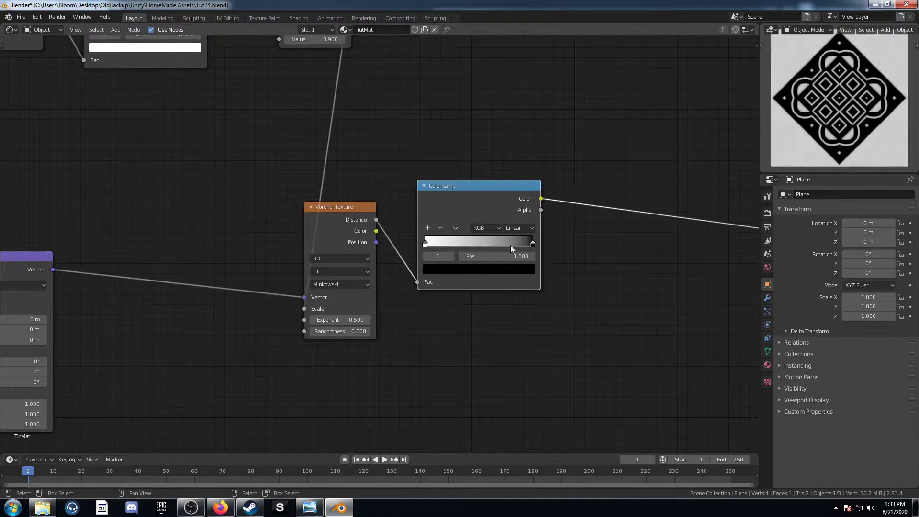
# - Insert a Mix color node after the new ColorRamp and place a duplicate of it next in the chain
pyautogui.moveTo(609, 255); pyautogui.dragTo(559, 245, button='middle')
pyautogui.hotkey('shift', 'a')
pyautogui.click(561, 248)
pyautogui.write('mix')
pyautogui.press('Return')
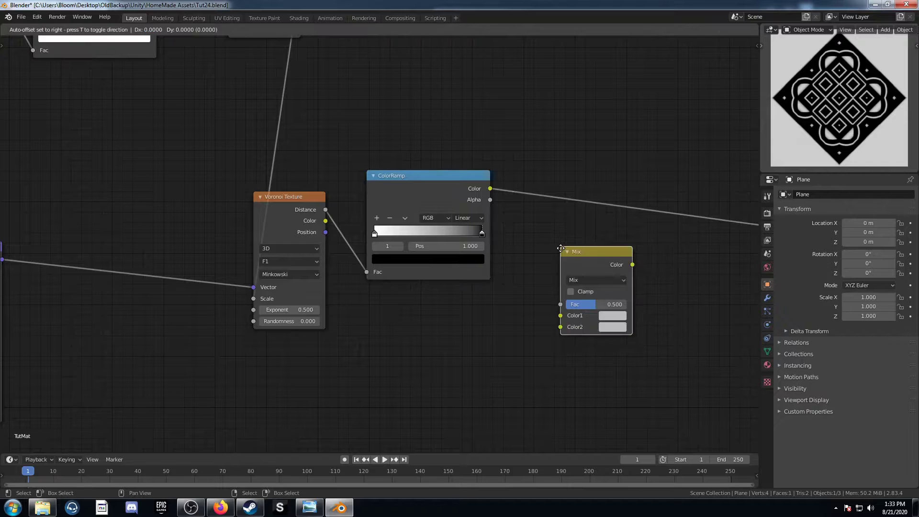
pyautogui.click(558, 184)
pyautogui.hotkey('shift', 'd')
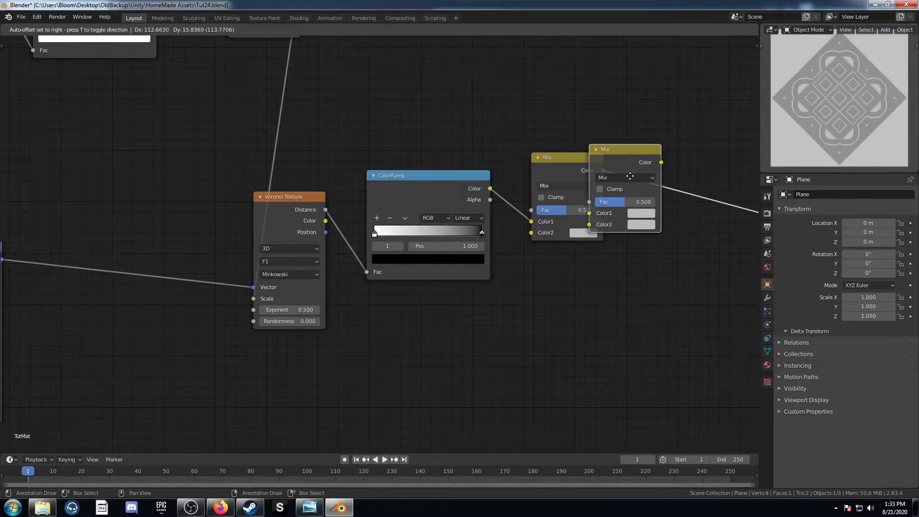
pyautogui.click(649, 181)
# - Set the first Mix node's blend mode to Color Burn and the second one's to Color Dodge
pyautogui.click(584, 186)
pyautogui.click(576, 232)
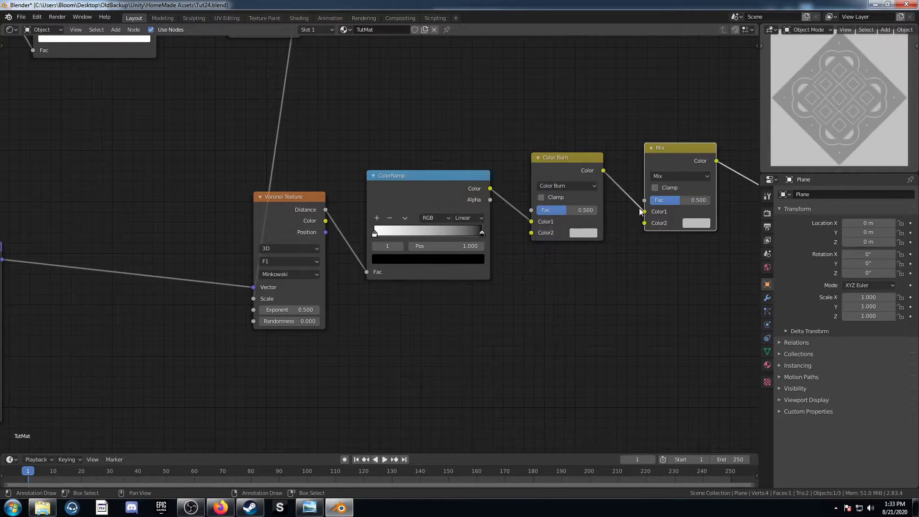
pyautogui.click(680, 176)
pyautogui.click(676, 269)
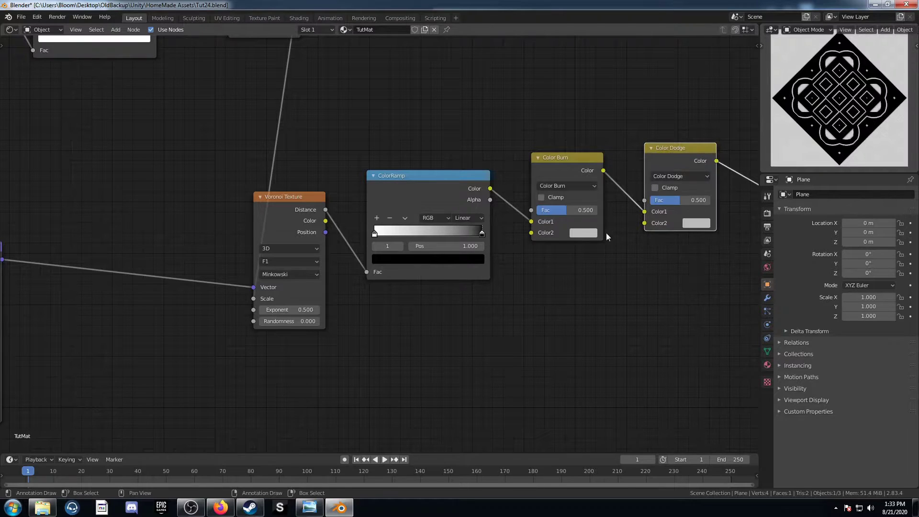
# - Set the Color Burn node's Color2 to black and the Color Dodge node's Color2 to white
pyautogui.click(581, 233)
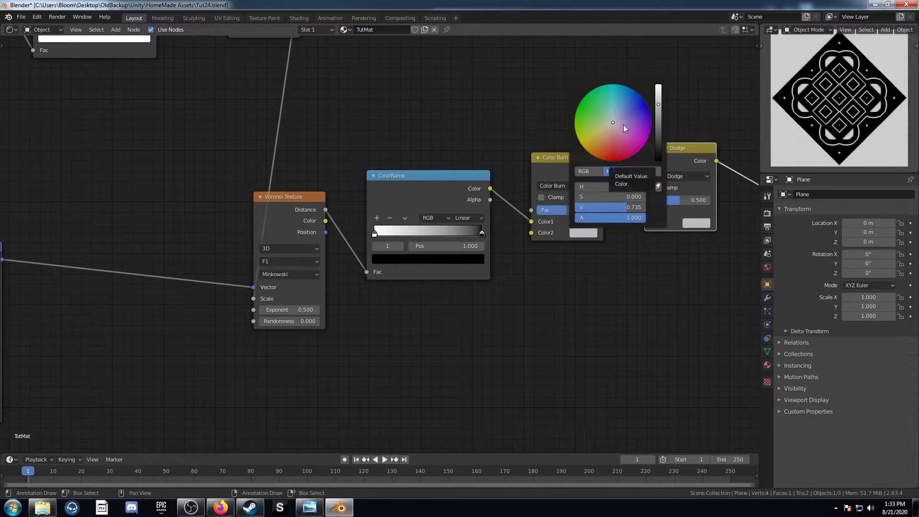
pyautogui.scroll(-10, 622, 124)
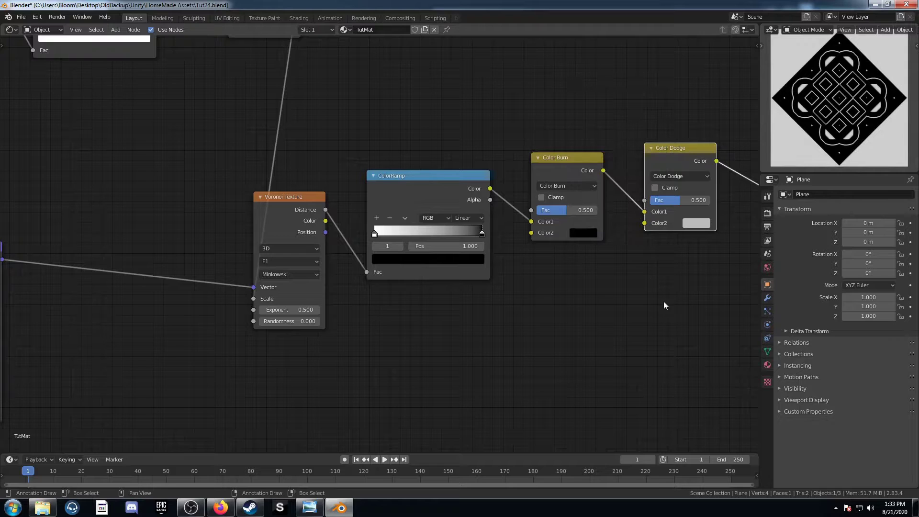
pyautogui.click(697, 224)
pyautogui.scroll(4, 728, 123)
# - Set the factor of the Color Burn node to 0.27 and of the Color Dodge node to 1
pyautogui.click(566, 208)
pyautogui.click(566, 209)
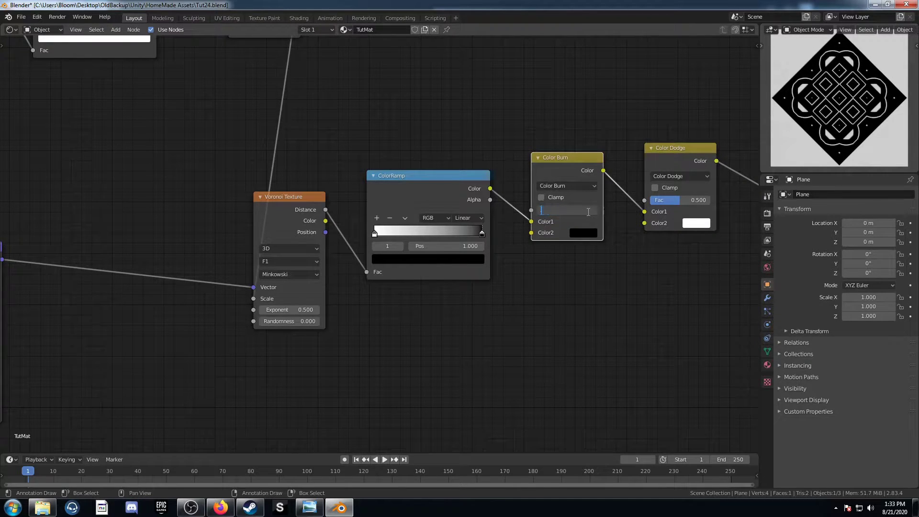
pyautogui.press('Return')
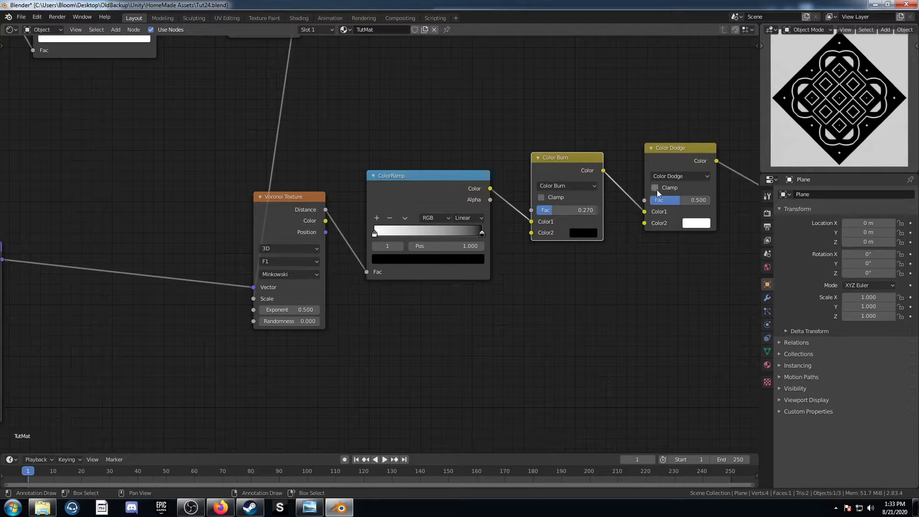
pyautogui.moveTo(668, 202); pyautogui.dragTo(711, 204)
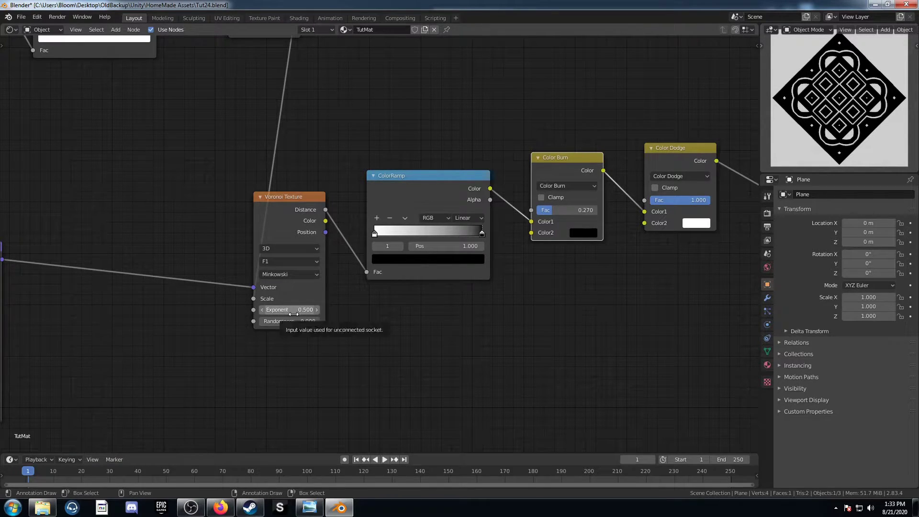
# - Set the Minkowski Voronoi Texture's Exponent to 0.9
pyautogui.click(293, 314)
pyautogui.write('.9')
pyautogui.press('Return')
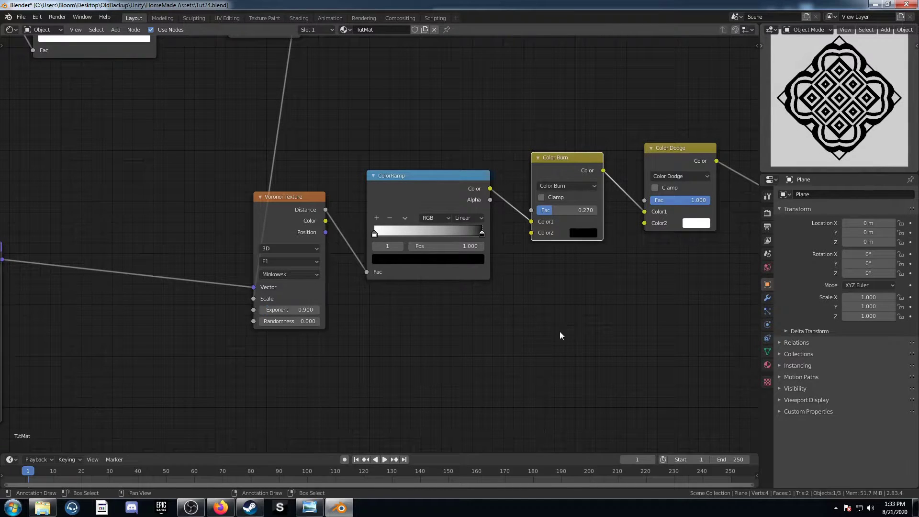
# - Examine the complete node tree and the ColorRamp between the Minkowski Voronoi Texture and the Color Burn node
pyautogui.scroll(-5, 462, 343)
pyautogui.moveTo(314, 279); pyautogui.dragTo(487, 285, button='middle')
pyautogui.scroll(-1, 438, 290)
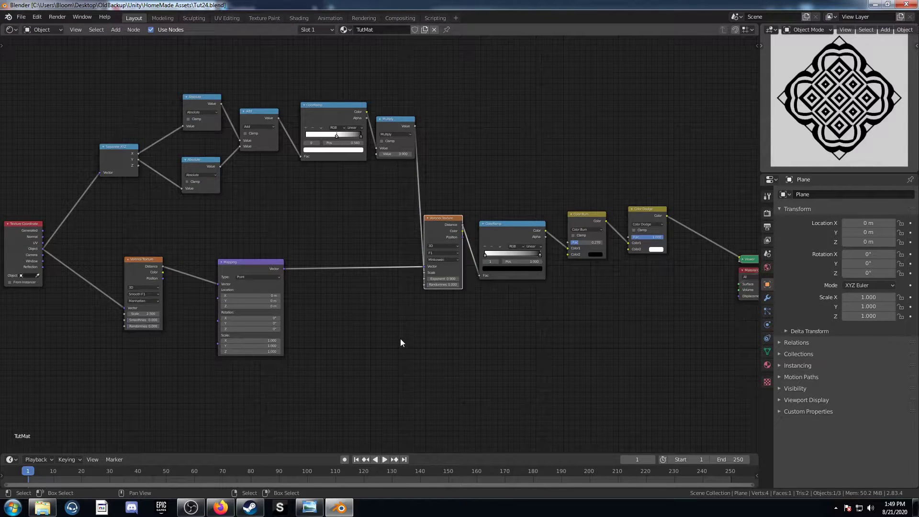
pyautogui.scroll(2, 479, 331)
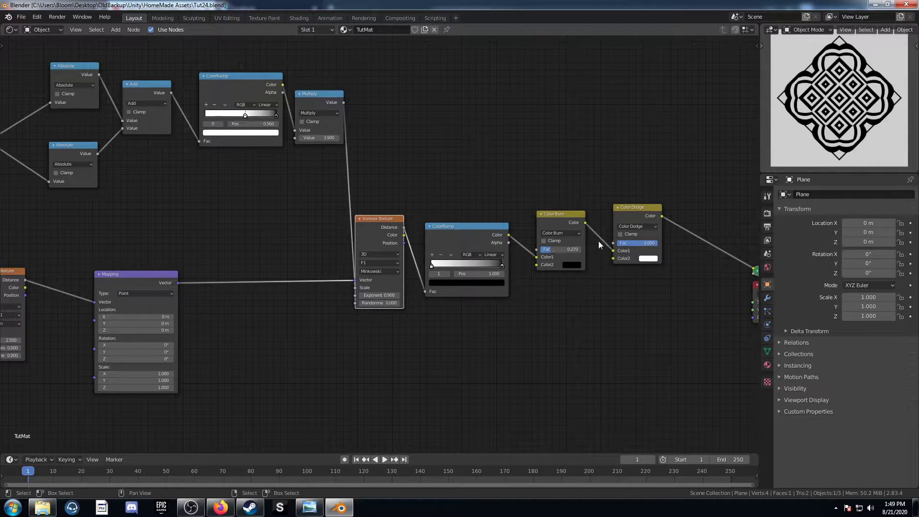
pyautogui.scroll(1, 496, 284)
pyautogui.moveTo(491, 252); pyautogui.dragTo(451, 265)
pyautogui.moveTo(370, 338)
pyautogui.mouseDown(button='middle')
pyautogui.moveTo(450, 332)
pyautogui.moveTo(349, 350)
pyautogui.mouseUp(button='middle')
pyautogui.scroll(-1, 433, 334)
pyautogui.scroll(1, 350, 345)
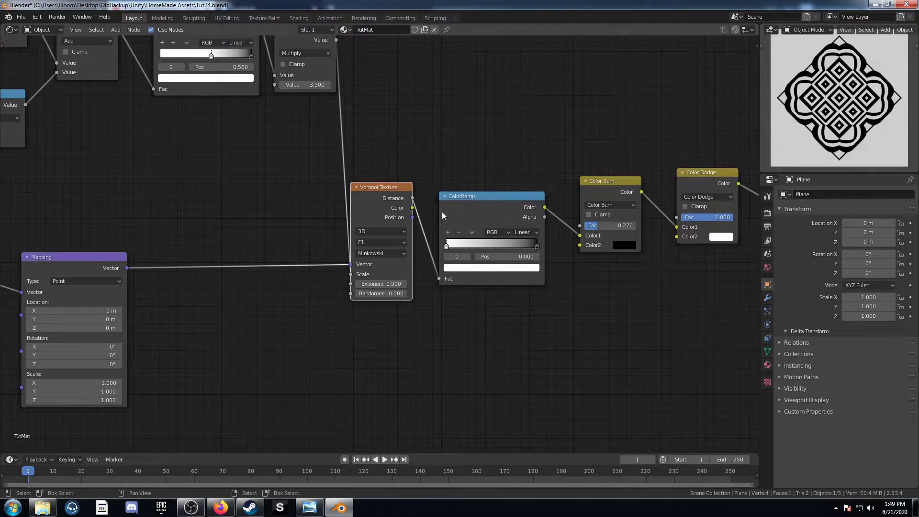
# - Try an Exponent of 0.6 on the Minkowski Voronoi Texture, then undo the change
pyautogui.scroll(1, 426, 294)
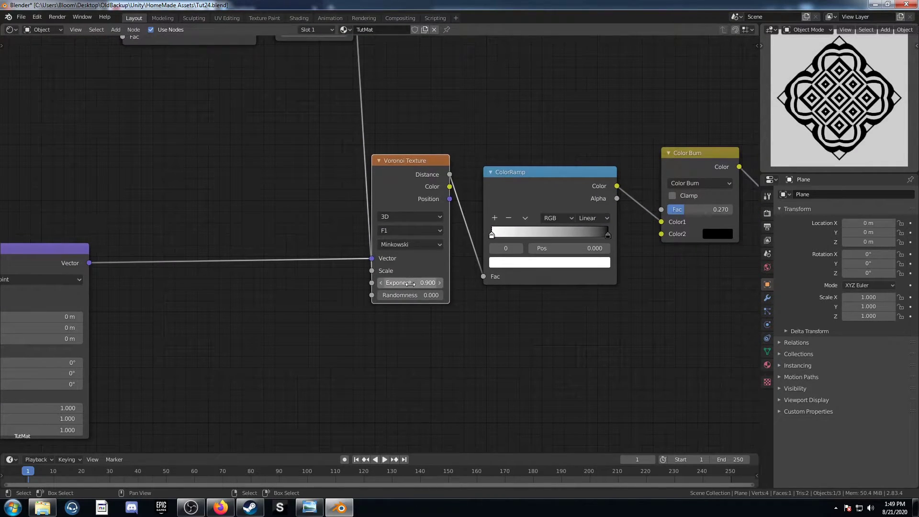
pyautogui.moveTo(416, 283); pyautogui.dragTo(430, 283)
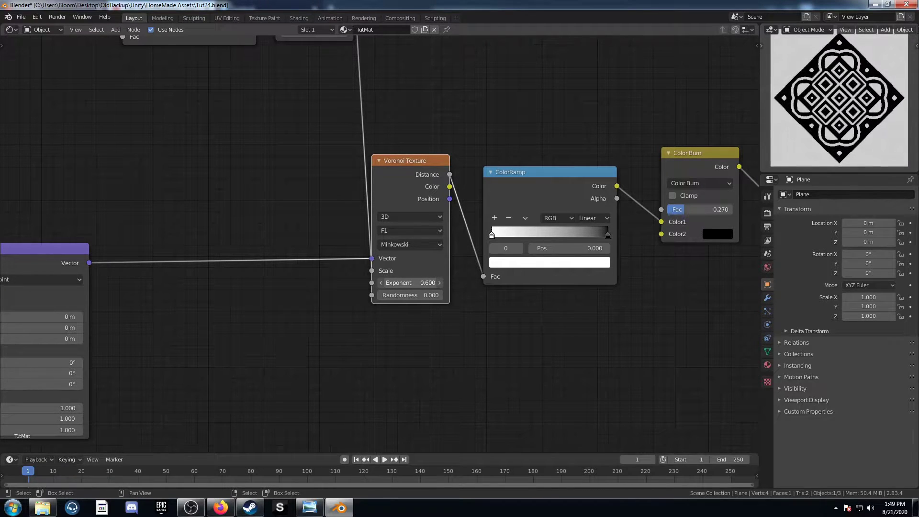
pyautogui.hotkey('ctrl', 'z')
# - Try detaching the Manhattan Voronoi Texture from the chain so the Texture Coordinate's Object output feeds the Mapping node directly
pyautogui.moveTo(277, 332); pyautogui.dragTo(409, 286, button='middle')
pyautogui.scroll(-4, 409, 286)
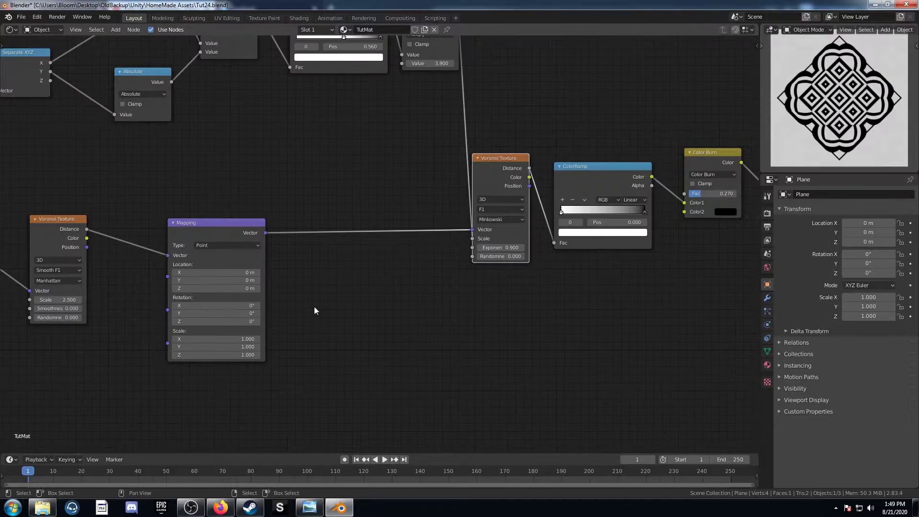
pyautogui.moveTo(321, 308); pyautogui.dragTo(408, 282, button='middle')
pyautogui.scroll(-4, 408, 282)
pyautogui.moveTo(452, 255); pyautogui.dragTo(442, 290, button='middle')
pyautogui.scroll(-2, 409, 287)
pyautogui.scroll(3, 408, 277)
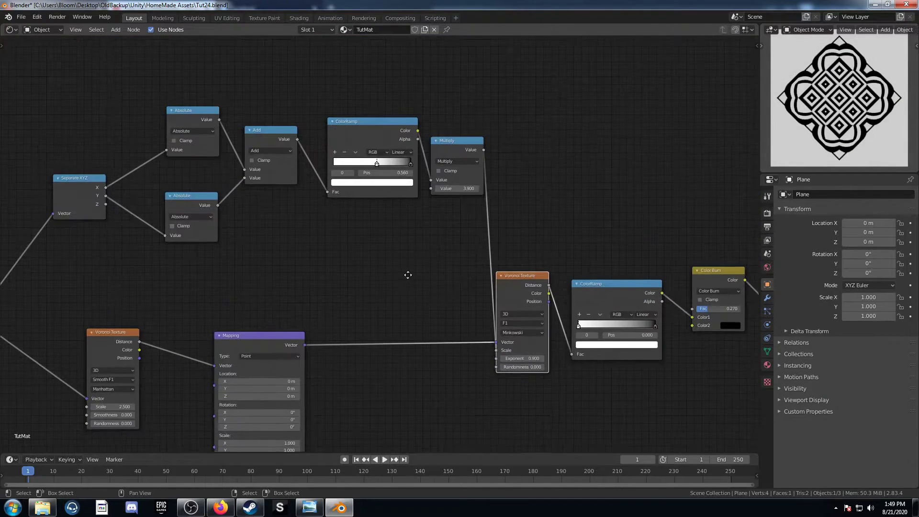
pyautogui.hscroll(-6, 435, 214)
pyautogui.scroll(-5, 515, 184)
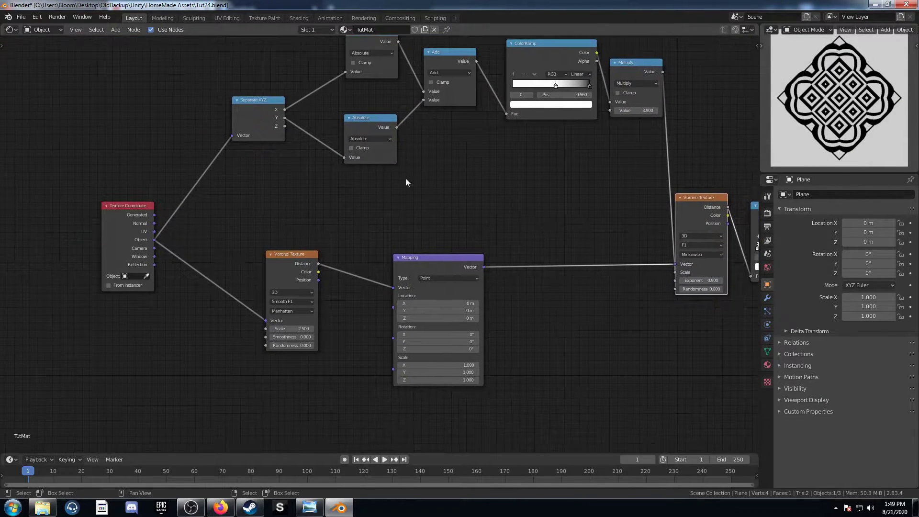
pyautogui.keyDown('alt'); pyautogui.moveTo(297, 229); pyautogui.dragTo(219, 305); pyautogui.keyUp('alt')
pyautogui.moveTo(163, 208); pyautogui.dragTo(401, 269)
pyautogui.hscroll(5, 269, 299)
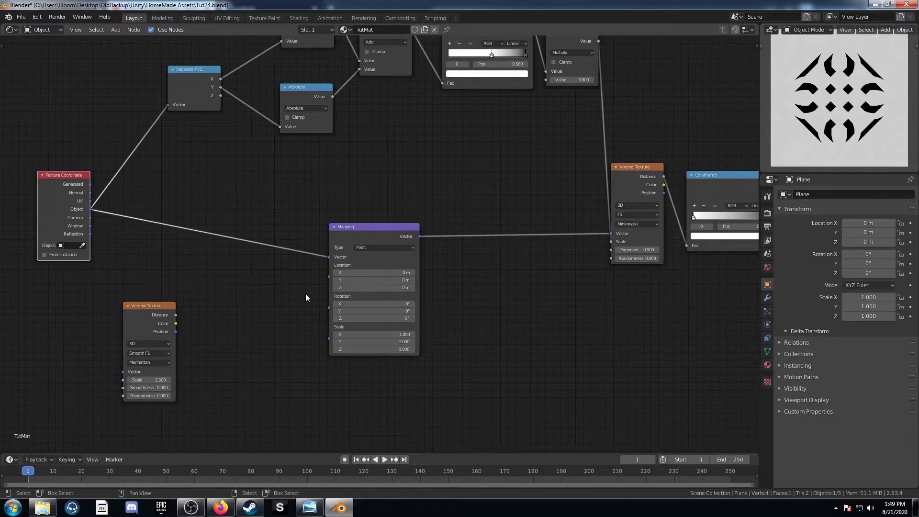
# - Try several Z rotations on the Mapping node and a Multiply value of 6.7, then undo the changes
pyautogui.scroll(3, 357, 267)
pyautogui.scroll(-2, 405, 208)
pyautogui.moveTo(398, 251); pyautogui.dragTo(455, 244, button='middle')
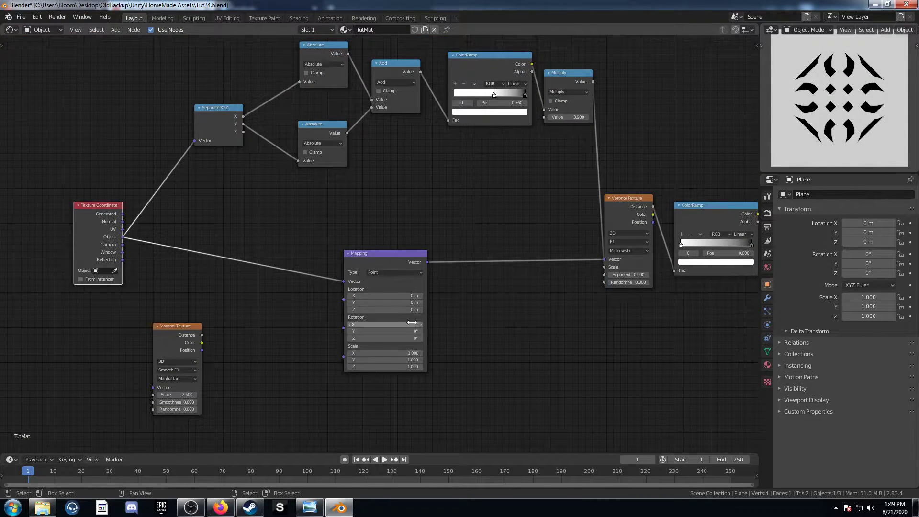
pyautogui.moveTo(429, 324); pyautogui.dragTo(400, 319, button='middle')
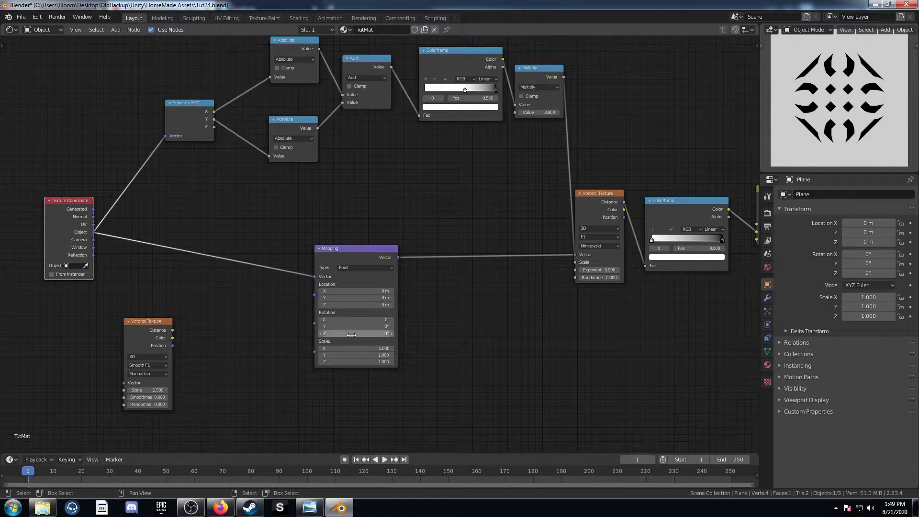
pyautogui.moveTo(352, 335); pyautogui.dragTo(402, 335)
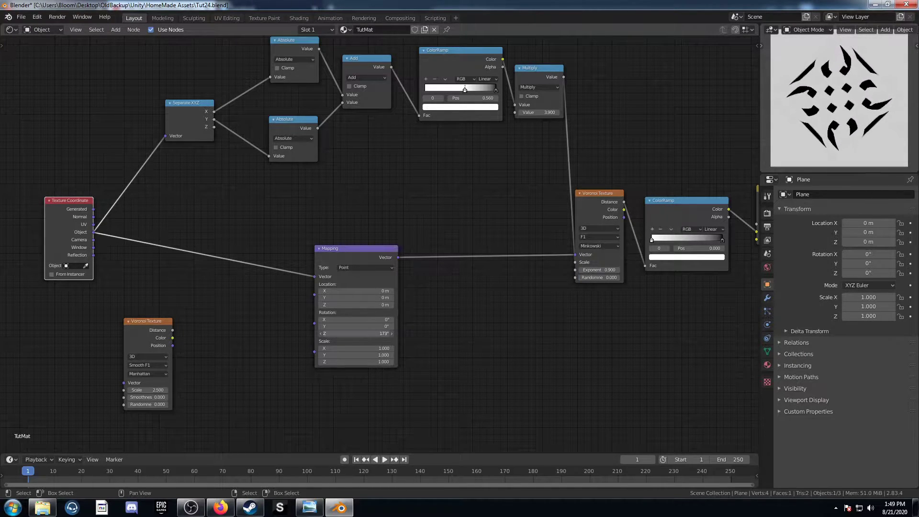
pyautogui.moveTo(538, 112); pyautogui.dragTo(547, 112)
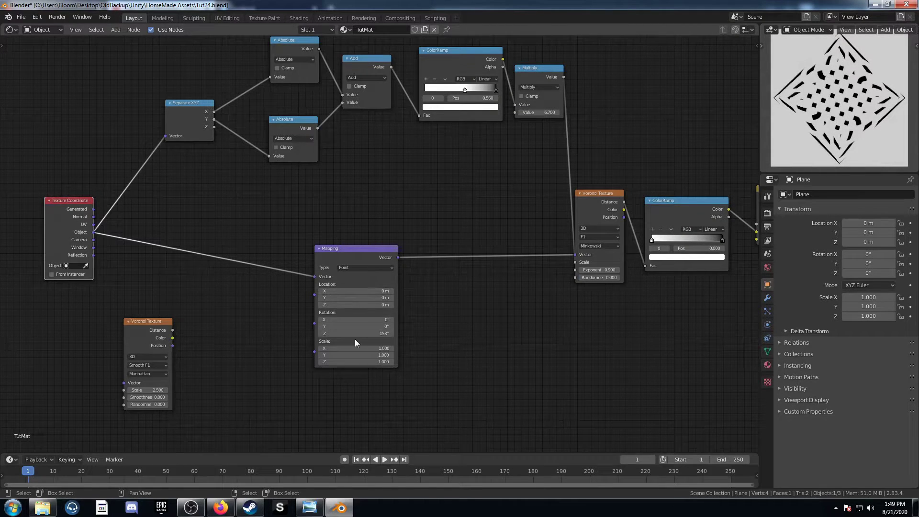
pyautogui.moveTo(358, 334); pyautogui.dragTo(353, 334)
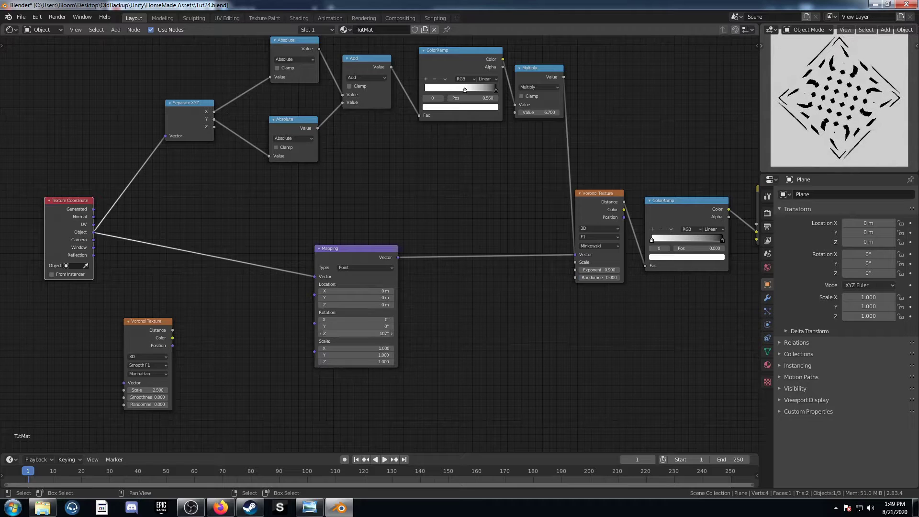
pyautogui.hotkey('ctrl', 'z')
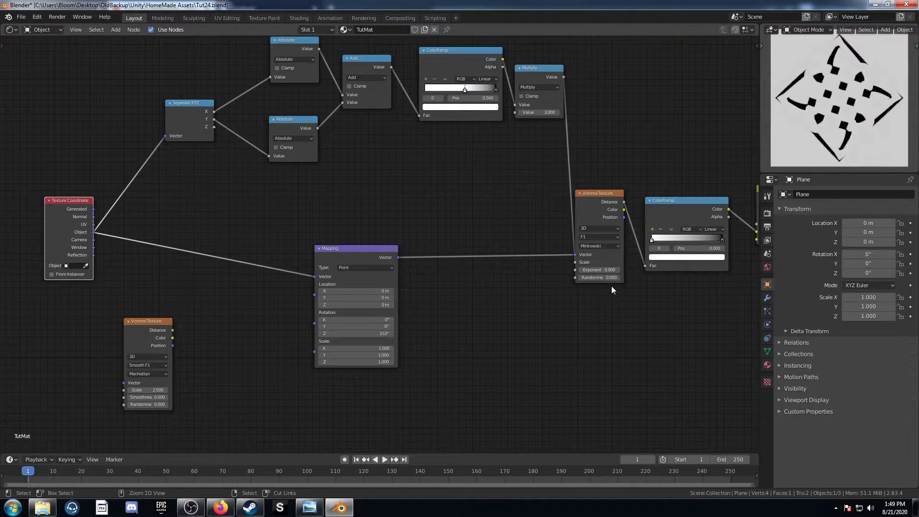
# - Try detaching the lower Absolute node so Y feeds the Add node directly, and test the Mapping node's Z rotation
pyautogui.moveTo(260, 150); pyautogui.dragTo(285, 164, button='middle')
pyautogui.moveTo(307, 142); pyautogui.dragTo(283, 196)
pyautogui.moveTo(340, 189); pyautogui.dragTo(296, 172, button='middle')
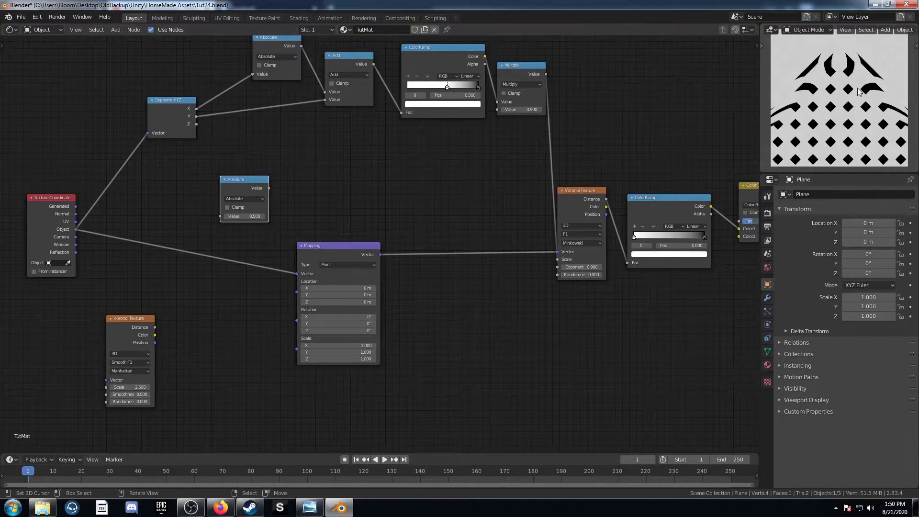
pyautogui.moveTo(335, 330); pyautogui.dragTo(385, 330)
pyautogui.press('Escape')
pyautogui.moveTo(396, 327); pyautogui.dragTo(354, 328, button='middle')
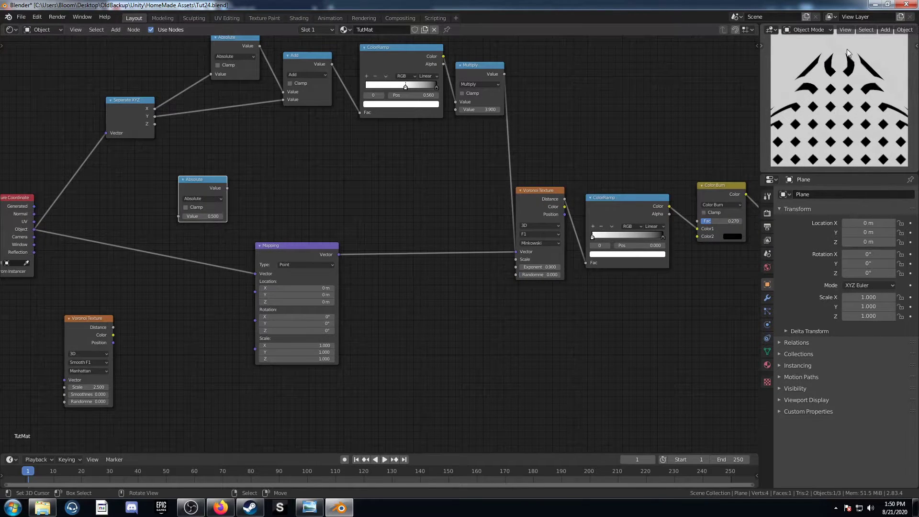
# - Undo the detachment of the Absolute node and of the Manhattan Voronoi Texture
pyautogui.moveTo(363, 225); pyautogui.dragTo(500, 223, button='middle')
pyautogui.moveTo(408, 198); pyautogui.dragTo(335, 185, button='middle')
pyautogui.scroll(-3, 338, 186)
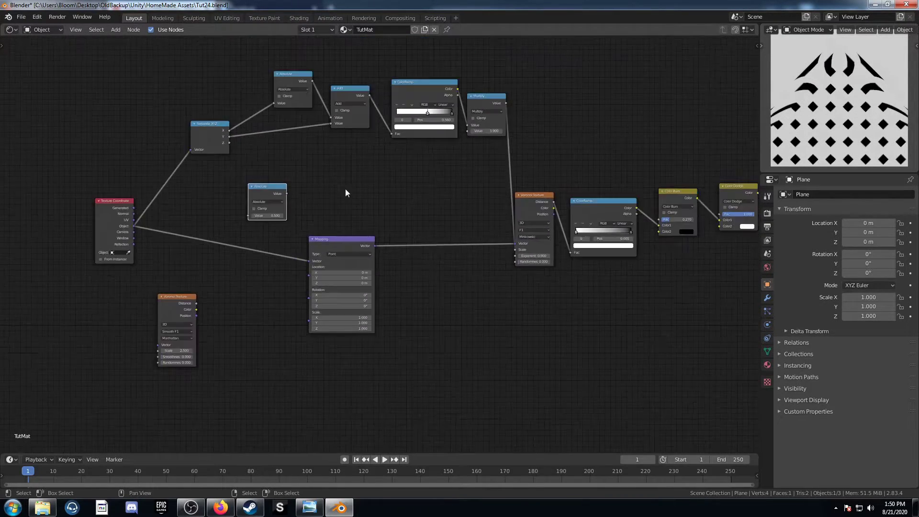
pyautogui.hotkey('ctrl', 'z')
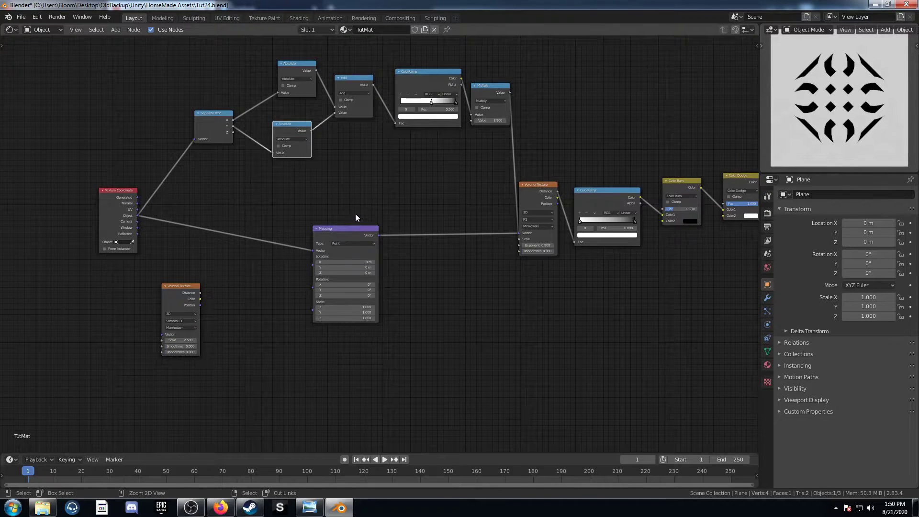
pyautogui.hotkey('ctrl', 'z')
pyautogui.hotkey('ctrl', 'z')
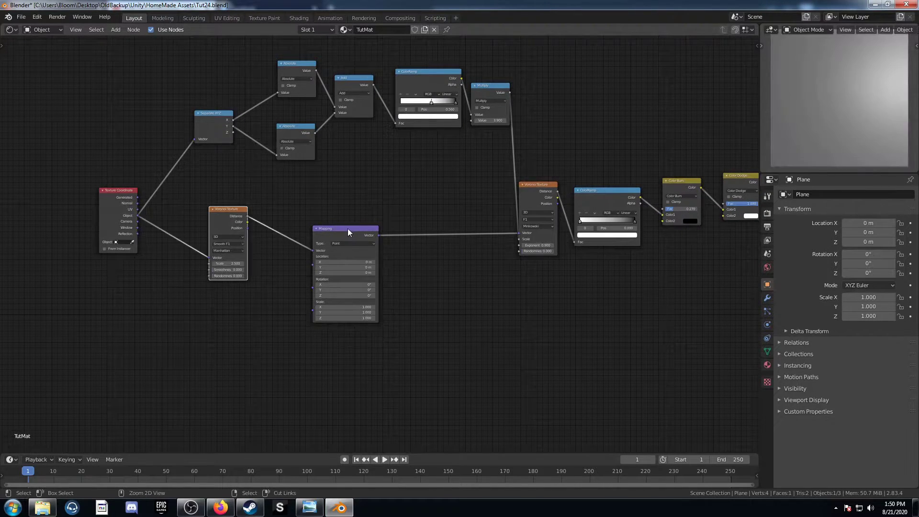
# - Increase the Scale of the Manhattan Voronoi Texture to make the diamond pattern denser
pyautogui.scroll(2, 337, 236)
pyautogui.scroll(3, 336, 236)
pyautogui.moveTo(296, 256); pyautogui.dragTo(365, 263, button='middle')
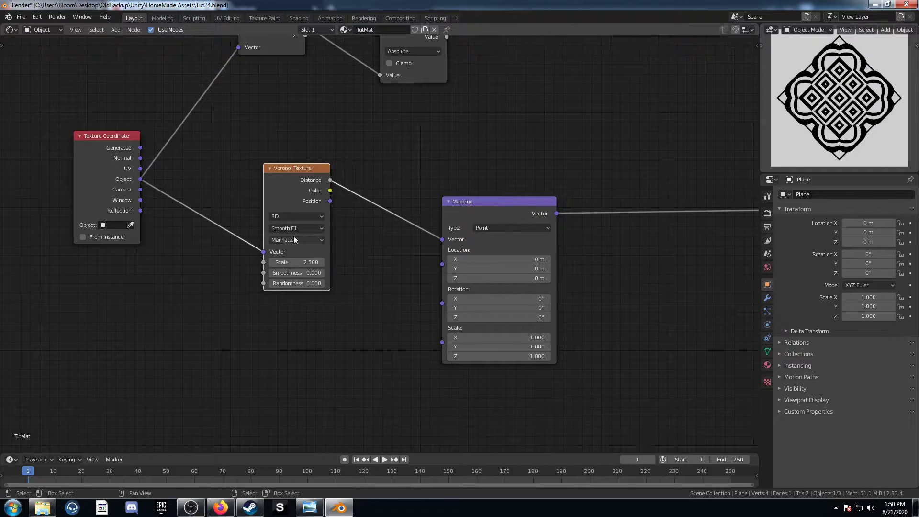
pyautogui.keyDown('ctrl'); pyautogui.scroll(1, 295, 242); pyautogui.keyUp('ctrl')
pyautogui.moveTo(308, 262); pyautogui.dragTo(616, 188)
# - Set the value of the Multiply node that drives the Minkowski Voronoi Texture to 0.7
pyautogui.moveTo(616, 188); pyautogui.dragTo(266, 261, button='middle')
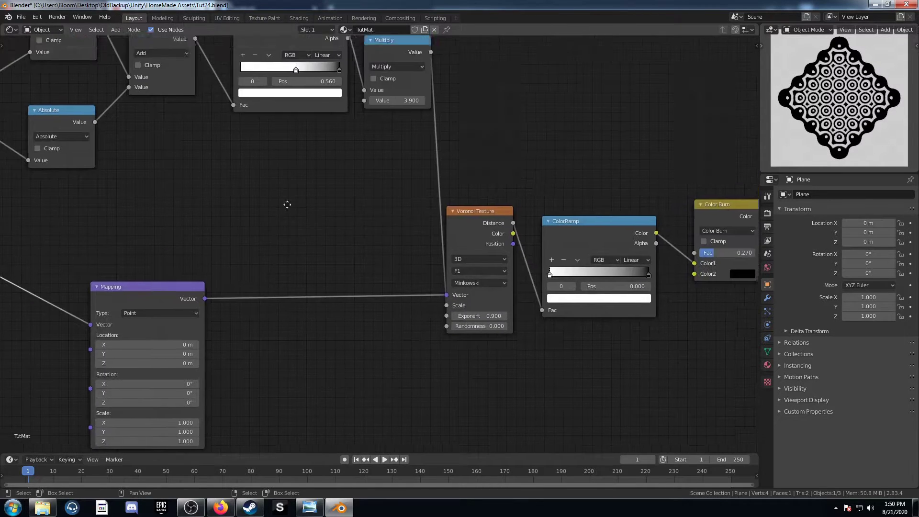
pyautogui.moveTo(292, 185); pyautogui.dragTo(247, 333, button='middle')
pyautogui.moveTo(357, 237)
pyautogui.mouseDown()
pyautogui.moveTo(330, 238)
pyautogui.moveTo(355, 242)
pyautogui.mouseUp()
# - Move the white stop of the ColorRamp before Color Burn to 0.745 and set Color Burn's factor to 0.878
pyautogui.moveTo(520, 386); pyautogui.dragTo(359, 317, button='middle')
pyautogui.moveTo(347, 342); pyautogui.dragTo(426, 342)
pyautogui.moveTo(536, 320)
pyautogui.mouseDown()
pyautogui.moveTo(519, 319)
pyautogui.moveTo(548, 324)
pyautogui.mouseUp()
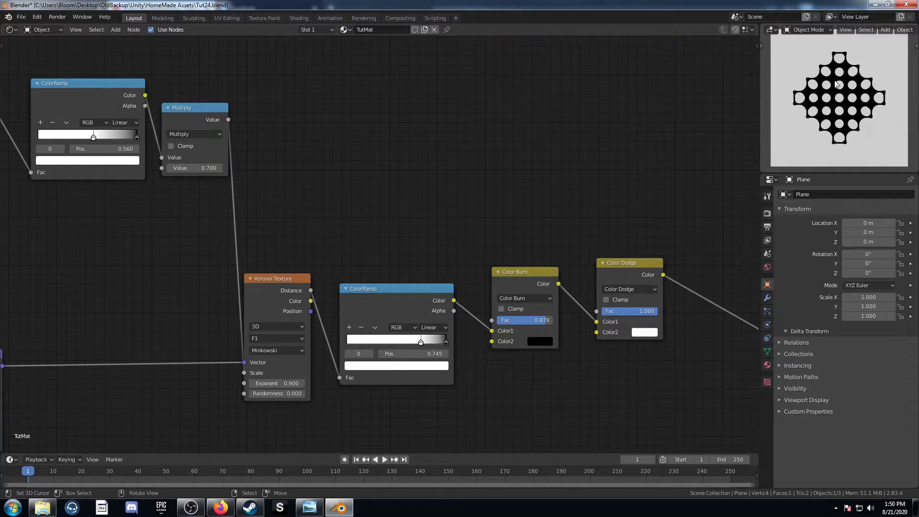
pyautogui.moveTo(249, 223); pyautogui.dragTo(576, 244, button='middle')
pyautogui.moveTo(359, 226); pyautogui.dragTo(321, 210, button='middle')
pyautogui.scroll(-3, 379, 292)
pyautogui.moveTo(380, 297); pyautogui.dragTo(396, 231, button='middle')
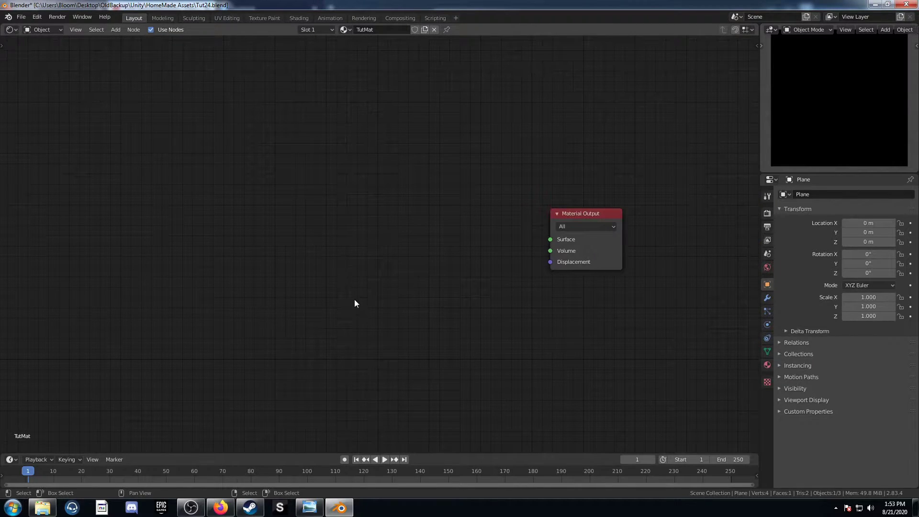
# - Add a Voronoi Texture node next to the Material Output in the emptied node tree
pyautogui.hotkey('shift', 'a')
pyautogui.click(354, 293)
pyautogui.write('voronoi')
pyautogui.press('Return')
pyautogui.click(393, 208)
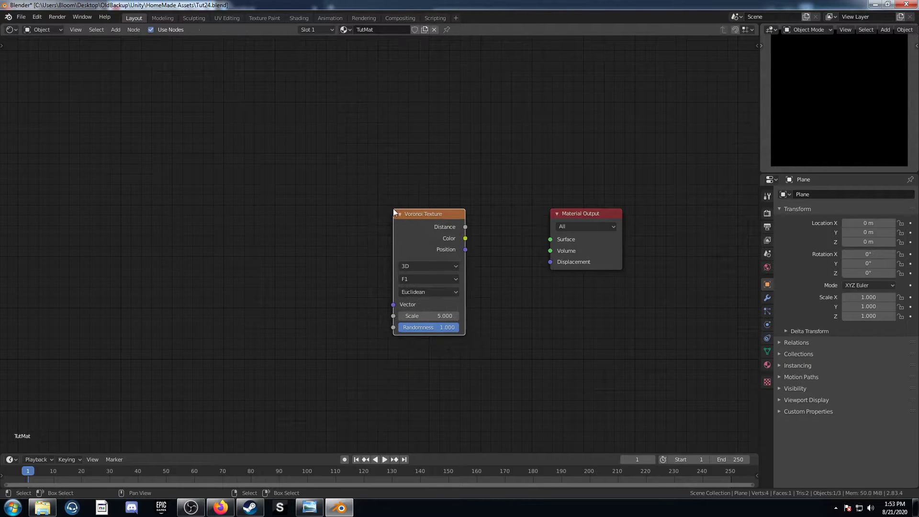
# - Set the Voronoi Texture's Randomness to 0.67
pyautogui.scroll(1, 446, 302)
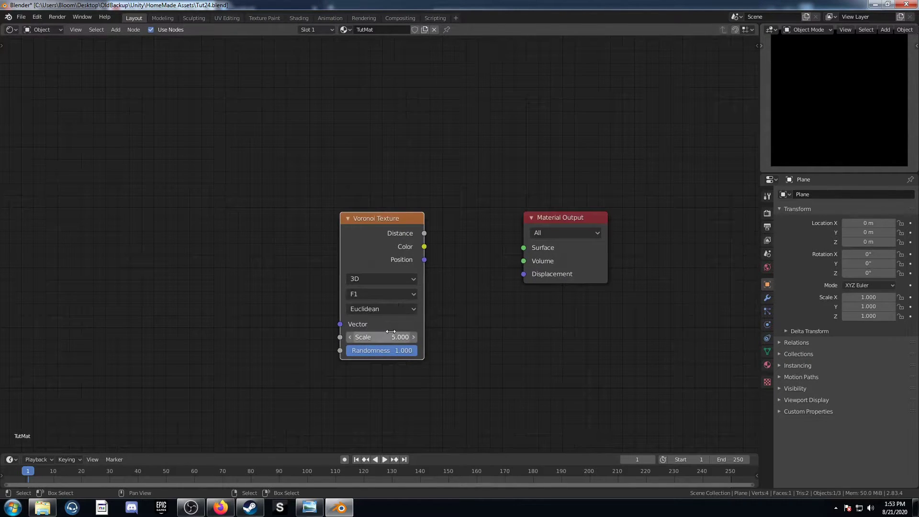
pyautogui.moveTo(390, 334); pyautogui.dragTo(420, 310, button='middle')
pyautogui.click(421, 326)
pyautogui.write('.')
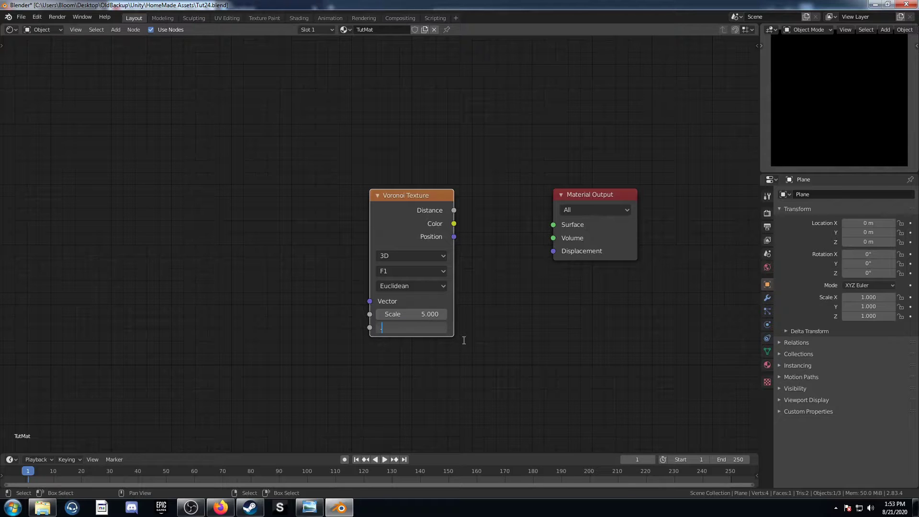
pyautogui.write('67')
pyautogui.press('Return')
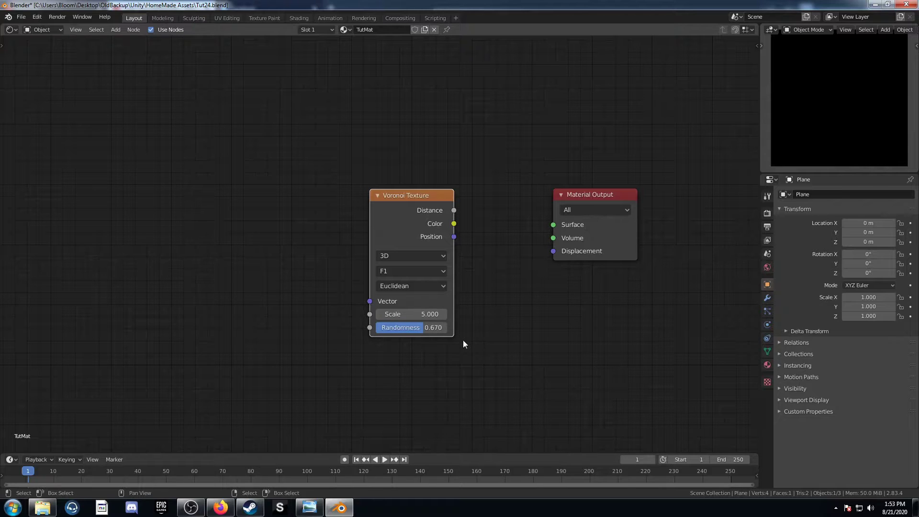
# - Preview the Voronoi Texture's Distance output on the plane through a Viewer node
pyautogui.keyDown('ctrl'); pyautogui.keyDown('shift'); pyautogui.click(395, 200); pyautogui.keyUp('shift'); pyautogui.keyUp('ctrl')
pyautogui.scroll(-1, 429, 234)
pyautogui.moveTo(429, 234); pyautogui.dragTo(537, 292, button='middle')
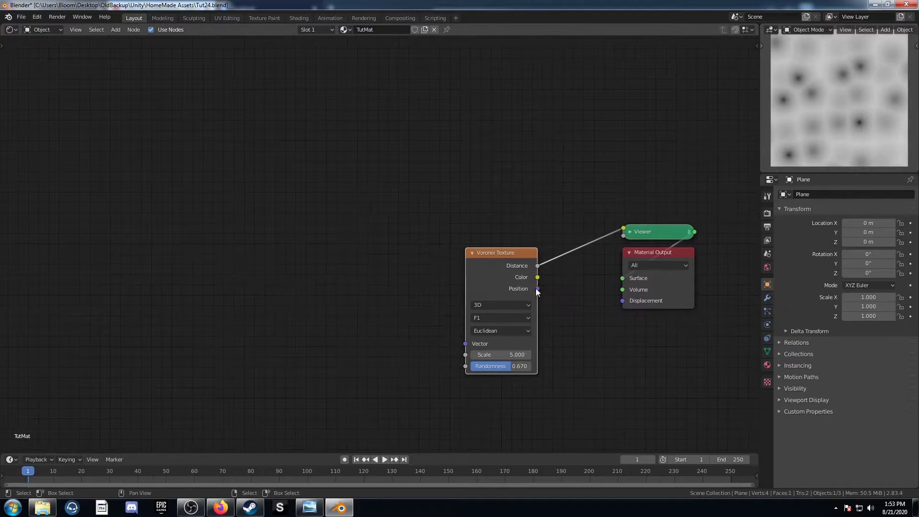
# - Add Mapping and Texture Coordinate nodes to the Voronoi Texture and link the Object output to the Mapping's Vector
pyautogui.moveTo(498, 258); pyautogui.dragTo(443, 223)
pyautogui.hotkey('ctrl', 't')
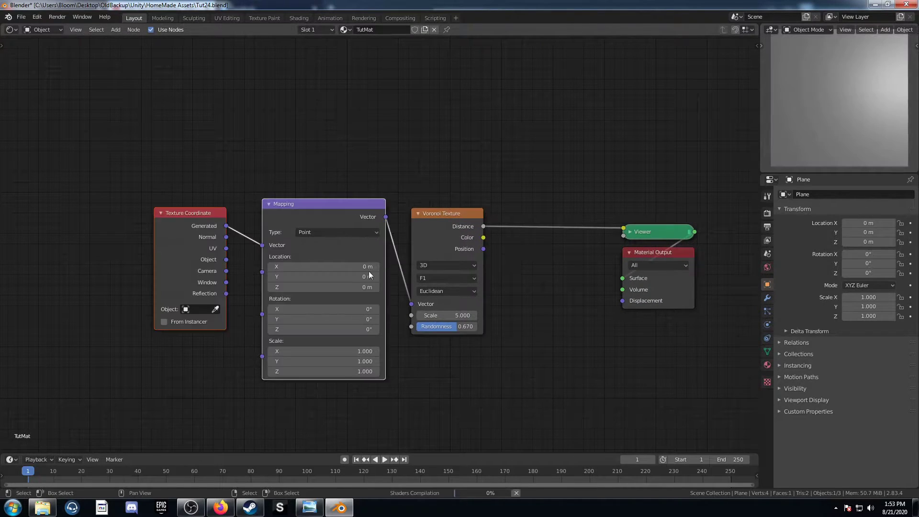
pyautogui.moveTo(268, 287); pyautogui.dragTo(483, 270, button='middle')
pyautogui.scroll(1, 483, 270)
pyautogui.moveTo(447, 235); pyautogui.dragTo(488, 218)
pyautogui.scroll(-1, 401, 306)
# - Move the Texture Coordinate node away and insert a duplicate of the Voronoi Texture between it and the Mapping node
pyautogui.moveTo(402, 305); pyautogui.dragTo(230, 348, button='middle')
pyautogui.moveTo(369, 321); pyautogui.dragTo(423, 321, button='middle')
pyautogui.click(287, 246)
pyautogui.moveTo(288, 244); pyautogui.dragTo(43, 223)
pyautogui.moveTo(230, 317); pyautogui.dragTo(271, 328, button='middle')
pyautogui.click(568, 252)
pyautogui.hotkey('shift', 'd')
pyautogui.click(190, 224)
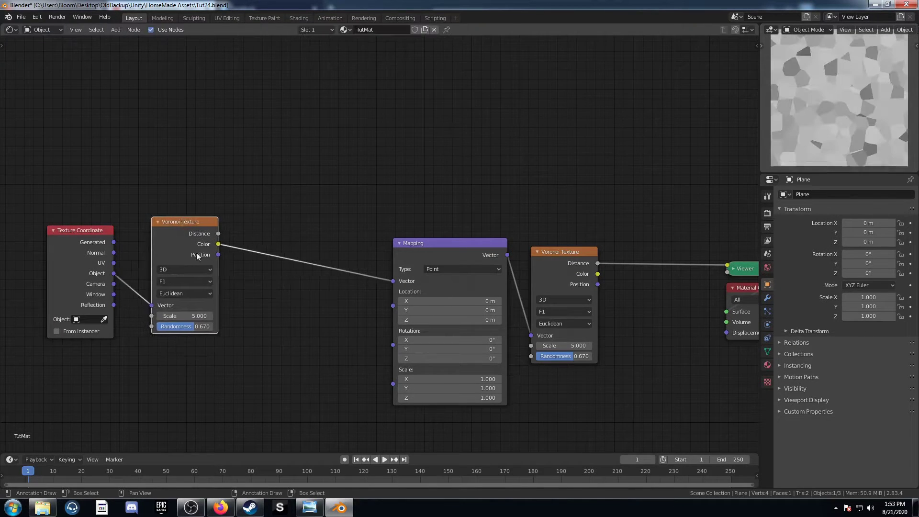
# - Insert a Noise Texture between the first Voronoi Texture and the Mapping node
pyautogui.hotkey('shift', 'a')
pyautogui.click(288, 318)
pyautogui.write('noise')
pyautogui.press('Return')
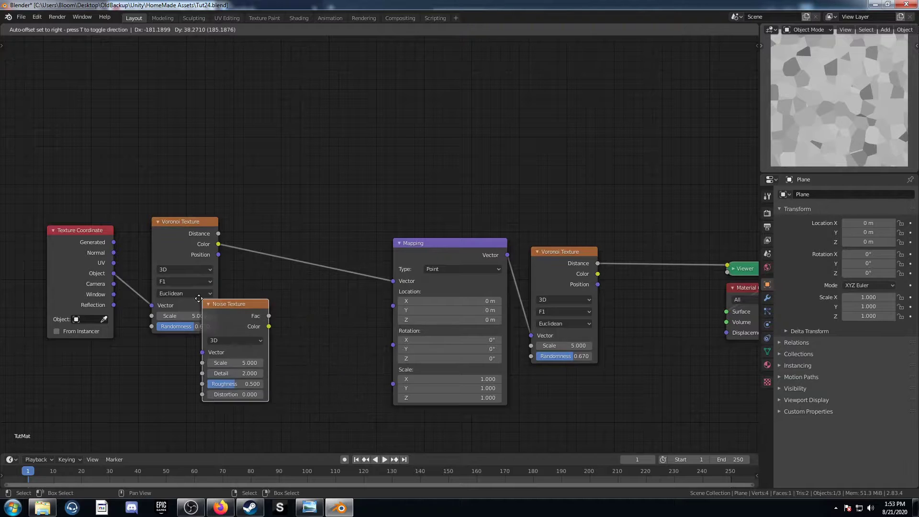
pyautogui.click(276, 232)
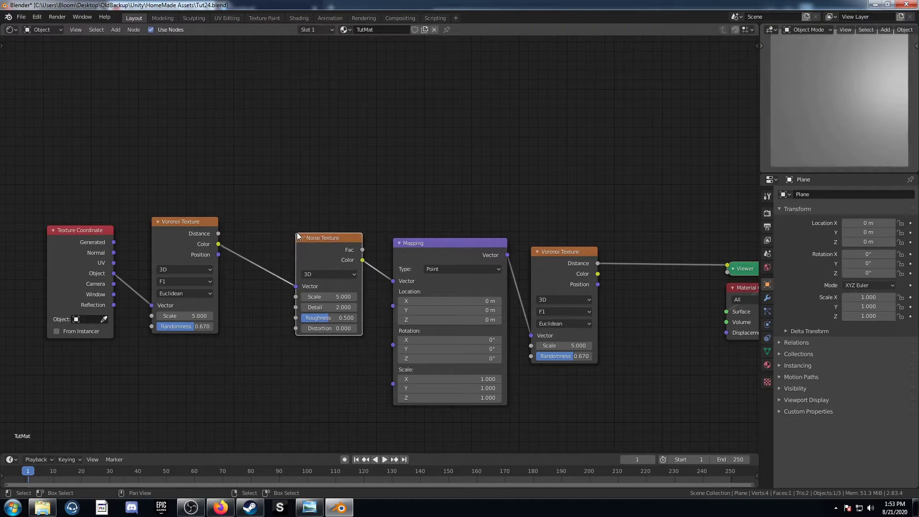
# - Set the first Voronoi Texture to Smooth F1 with the Chebychev distance metric
pyautogui.click(178, 280)
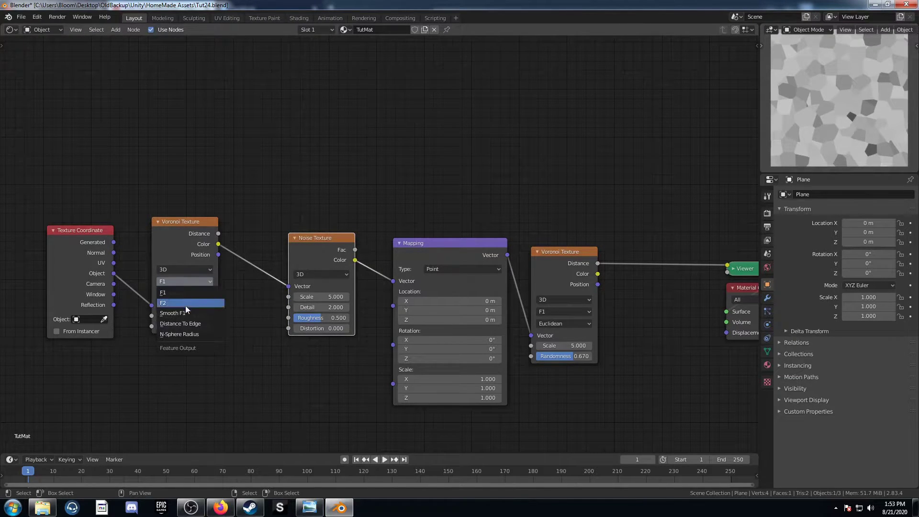
pyautogui.click(186, 311)
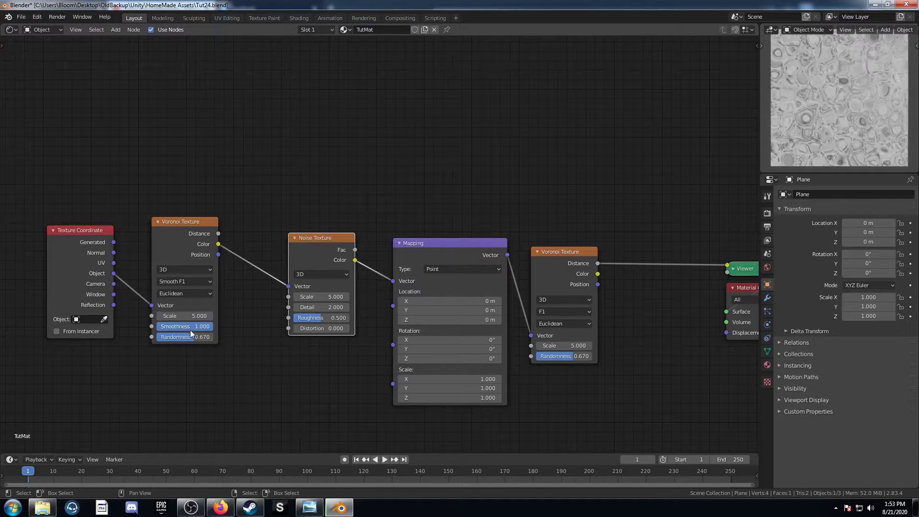
pyautogui.click(195, 294)
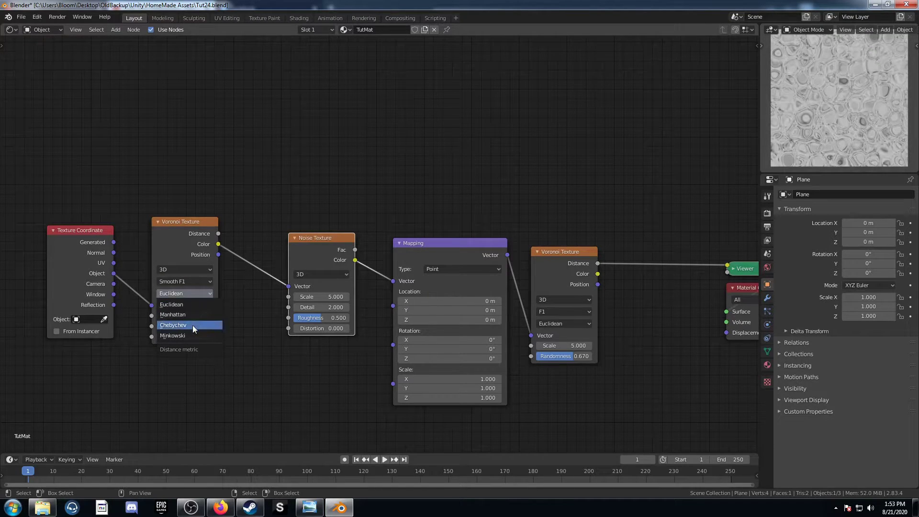
pyautogui.click(193, 325)
# - Set the first Voronoi Texture's Scale to 2.5, Smoothness to 0.375 and Randomness to 0, and shift the Noise Texture closer to it
pyautogui.click(198, 316)
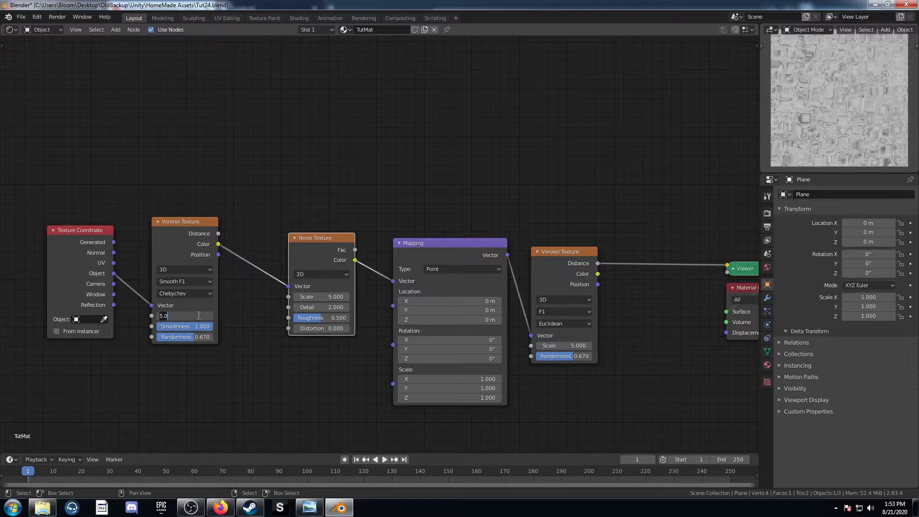
pyautogui.write('2.5')
pyautogui.press('Tab')
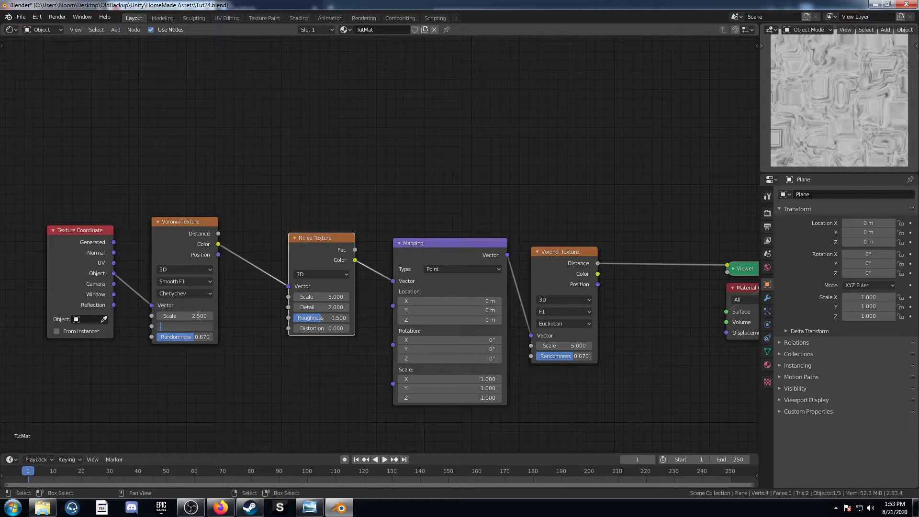
pyautogui.write('.375')
pyautogui.press('Tab')
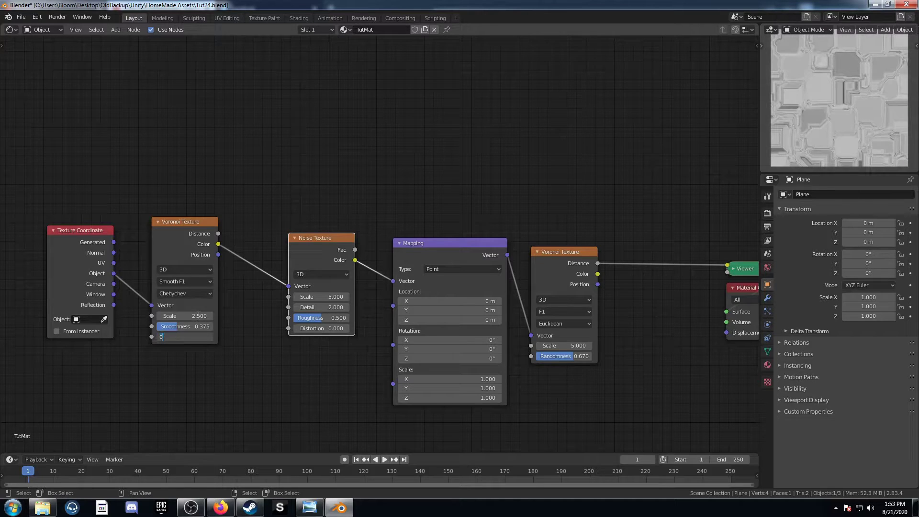
pyautogui.write('0')
pyautogui.press('Return')
pyautogui.moveTo(326, 286); pyautogui.dragTo(308, 282)
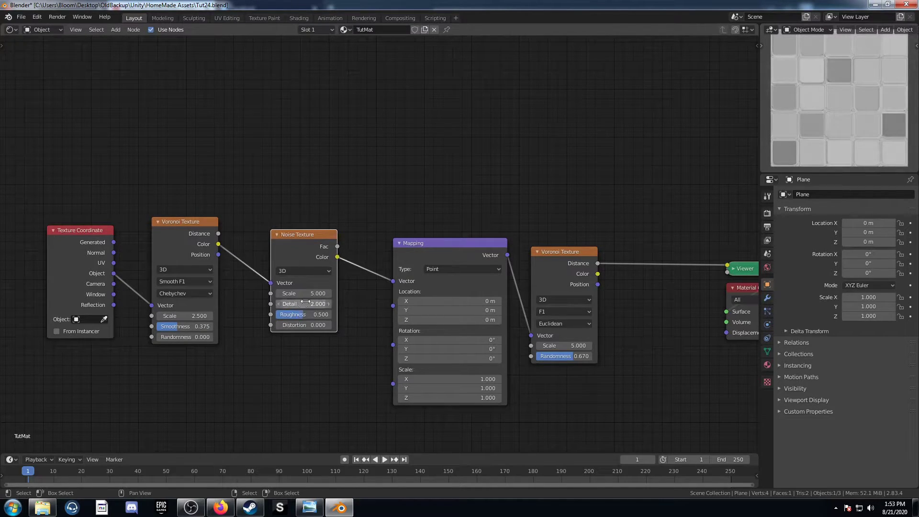
# - Set the Noise Texture's Scale to 1.4
pyautogui.click(301, 293)
pyautogui.write('5.0')
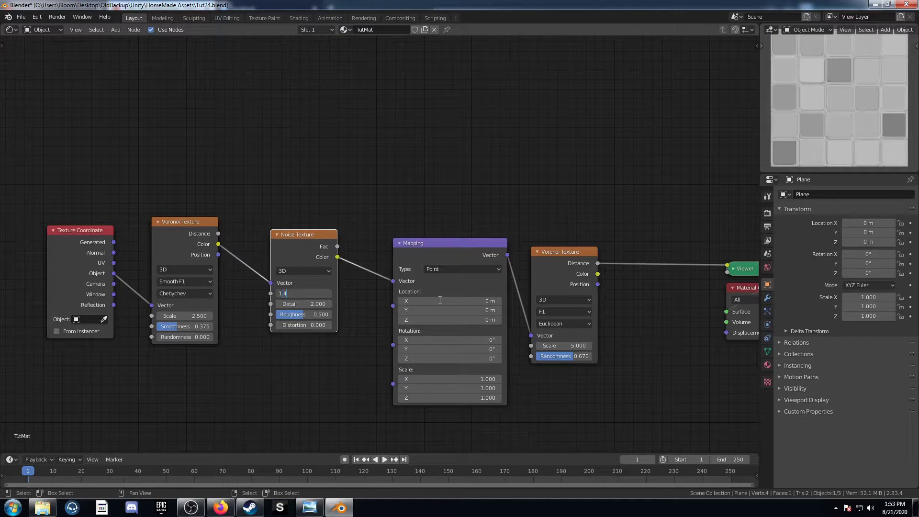
pyautogui.press('Tab')
pyautogui.press('Tab')
pyautogui.press('Tab')
pyautogui.press('Tab')
pyautogui.click(303, 384)
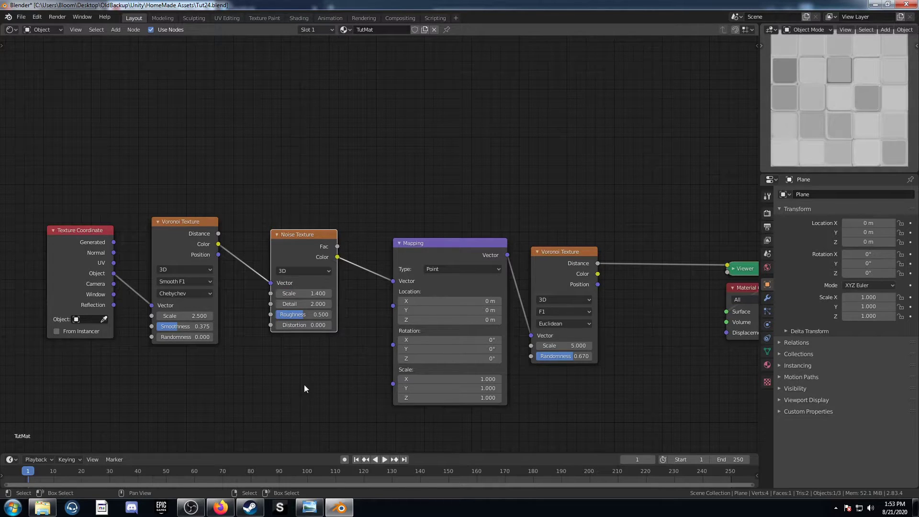
# - Move the Texture Coordinate node away and add a Separate XYZ node above the chain, fed by its Object output
pyautogui.scroll(-4, 294, 369)
pyautogui.moveTo(294, 369); pyautogui.dragTo(315, 393, button='middle')
pyautogui.moveTo(187, 257); pyautogui.dragTo(125, 241)
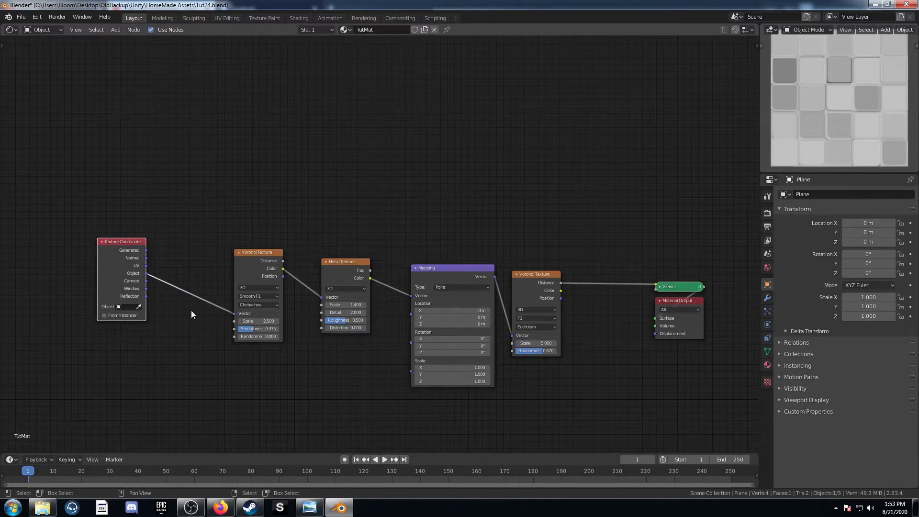
pyautogui.moveTo(220, 378); pyautogui.dragTo(271, 400, button='middle')
pyautogui.hotkey('shift', 'a')
pyautogui.click(303, 205)
pyautogui.write('sepp')
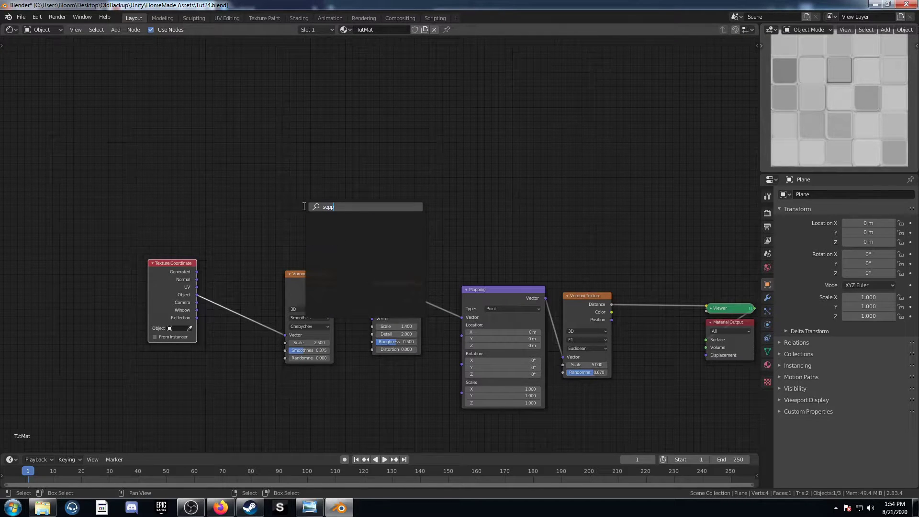
pyautogui.press('Down')
pyautogui.press('Down')
pyautogui.press('Return')
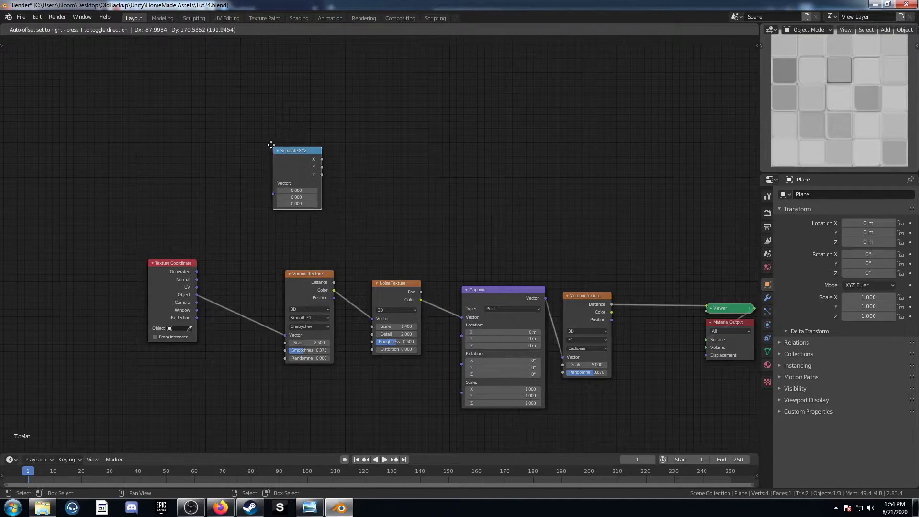
pyautogui.click(270, 144)
pyautogui.moveTo(197, 297); pyautogui.dragTo(271, 191)
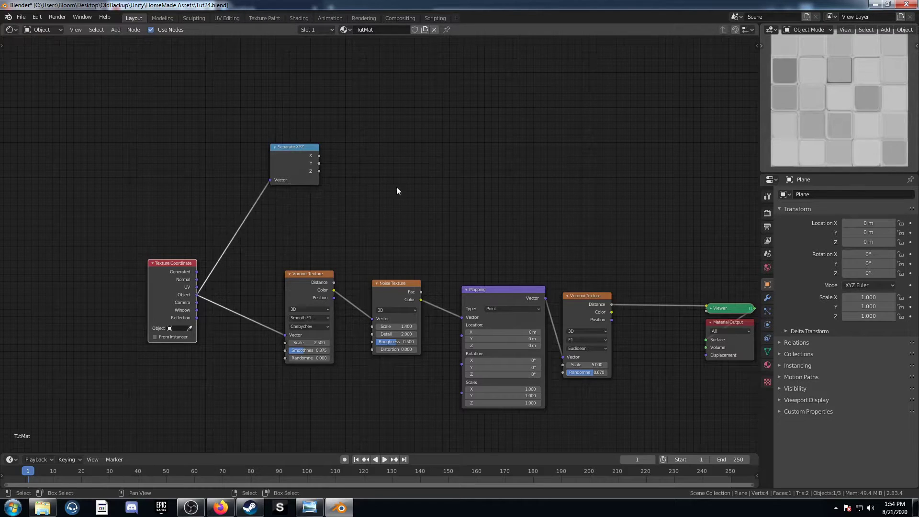
# - Add a Math node set to Absolute and feed it the X output of Separate XYZ
pyautogui.moveTo(408, 166); pyautogui.dragTo(322, 230, button='middle')
pyautogui.hotkey('shift', 'a')
pyautogui.click(310, 221)
pyautogui.write('math')
pyautogui.press('Return')
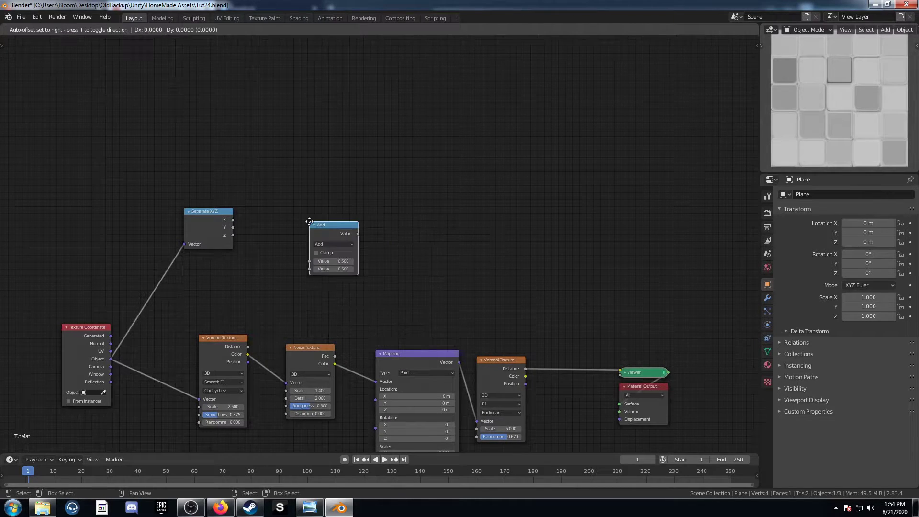
pyautogui.click(278, 138)
pyautogui.click(300, 162)
pyautogui.click(305, 245)
pyautogui.moveTo(232, 219); pyautogui.dragTo(278, 177)
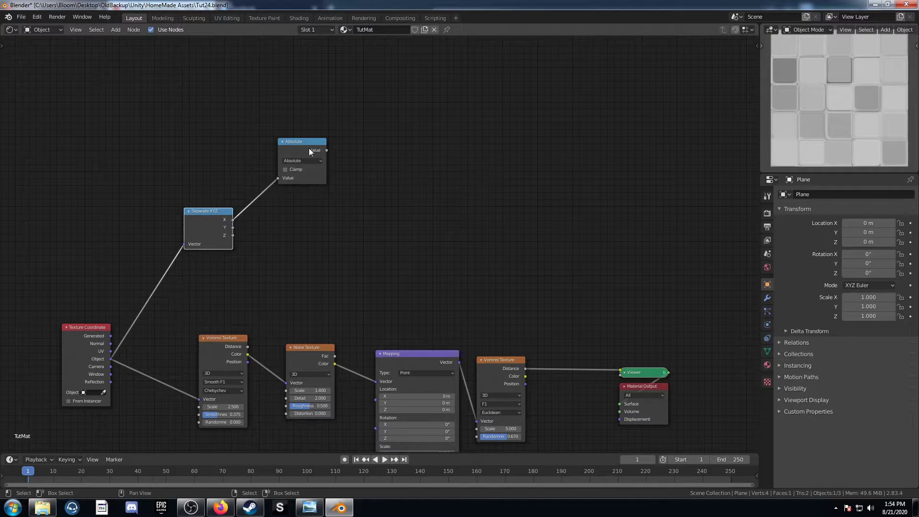
# - Duplicate the Absolute node below the original and feed the copy the Y output of Separate XYZ
pyautogui.hotkey('shift', 'd')
pyautogui.click(312, 218)
pyautogui.moveTo(233, 227); pyautogui.dragTo(280, 249)
# - Duplicate an Absolute node as an Add node, connect both Absolute results to it and preview the sum
pyautogui.click(303, 142)
pyautogui.hotkey('shift', 'd')
pyautogui.click(398, 164)
pyautogui.click(397, 182)
pyautogui.click(383, 180)
pyautogui.moveTo(326, 150); pyautogui.dragTo(372, 199)
pyautogui.moveTo(328, 221); pyautogui.dragTo(373, 207)
pyautogui.keyDown('ctrl'); pyautogui.keyDown('shift'); pyautogui.click(388, 168); pyautogui.keyUp('shift'); pyautogui.keyUp('ctrl')
# - Insert a ColorRamp between the Add node and the Viewer and flip its colors
pyautogui.moveTo(510, 168); pyautogui.dragTo(420, 177, button='middle')
pyautogui.hotkey('shift', 'a')
pyautogui.click(421, 177)
pyautogui.write('color')
pyautogui.press('Return')
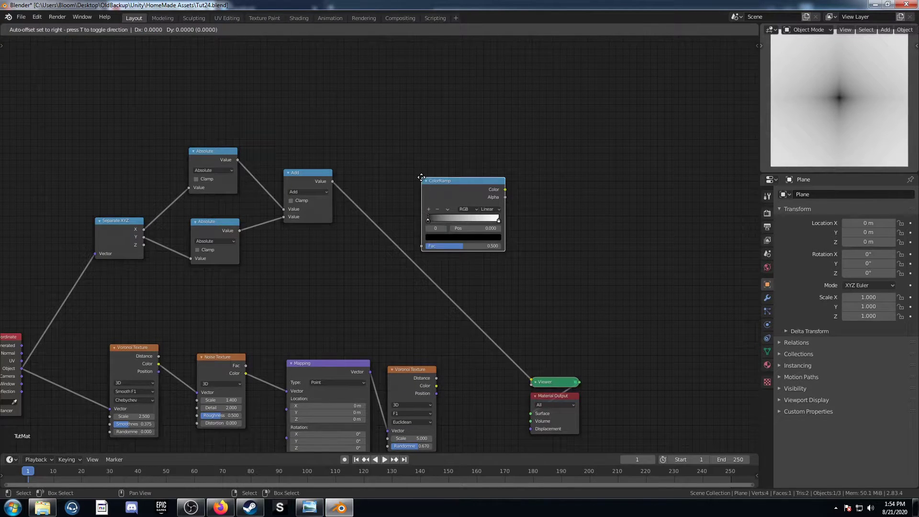
pyautogui.click(368, 187)
pyautogui.click(394, 220)
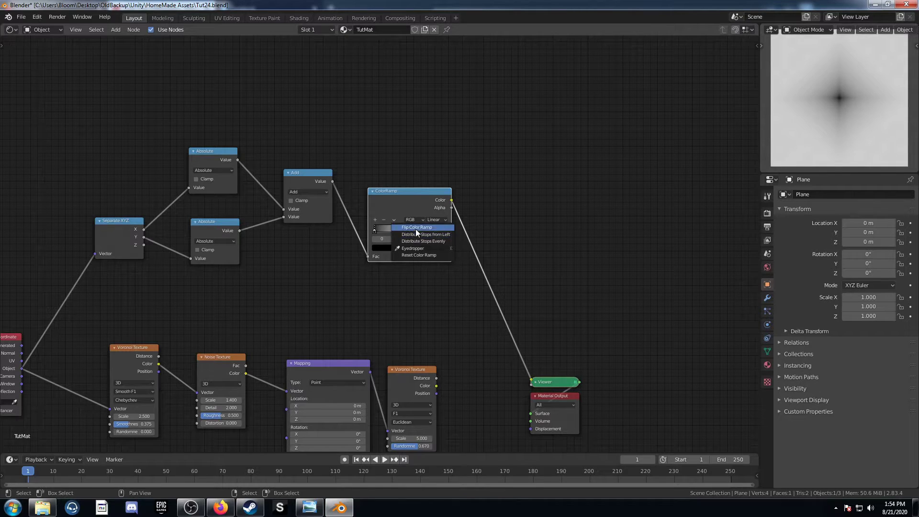
pyautogui.click(415, 228)
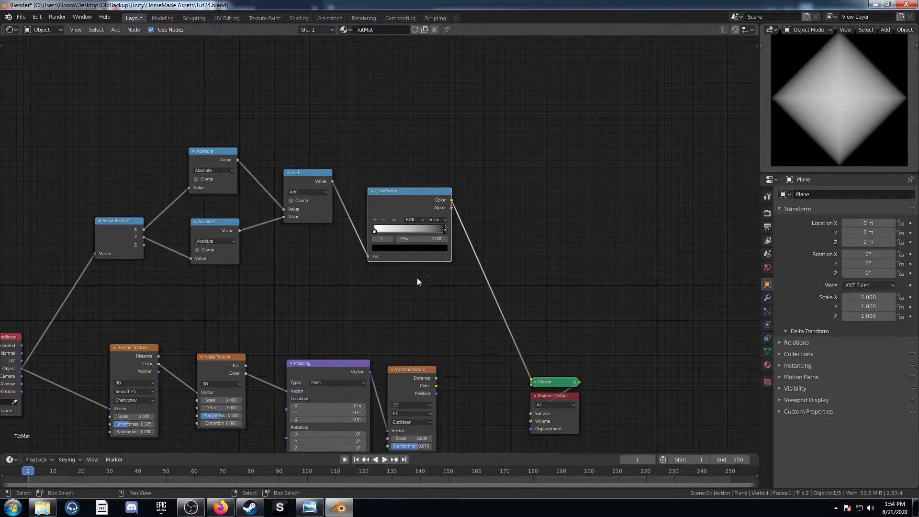
# - Set the ColorRamp's white stop position to 0.54 and its black stop position to 0.74
pyautogui.click(375, 230)
pyautogui.click(421, 238)
pyautogui.write('0.0')
pyautogui.write('54')
pyautogui.press('Return')
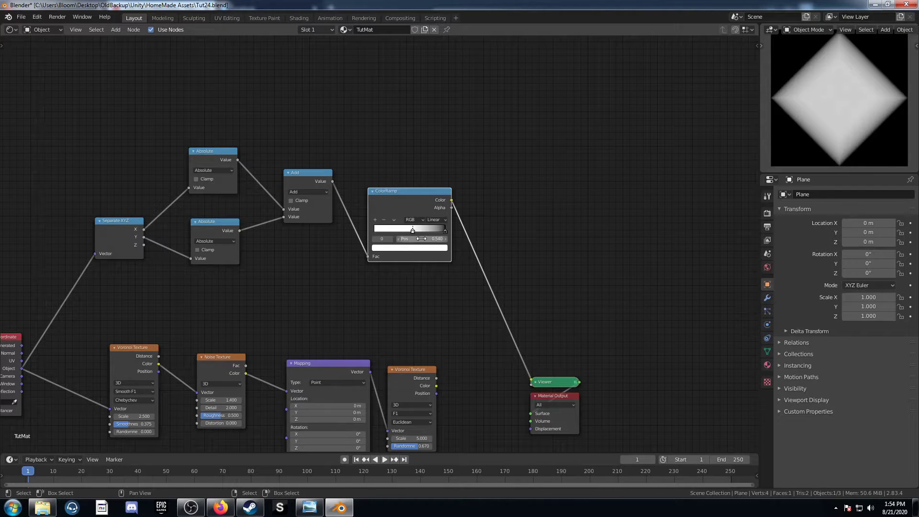
pyautogui.click(446, 231)
pyautogui.click(433, 238)
pyautogui.write('1.0')
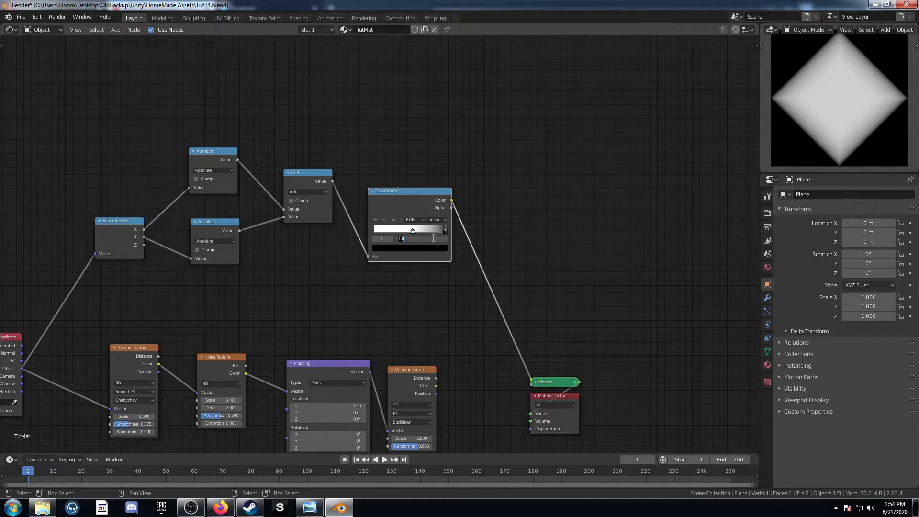
pyautogui.press('Return')
# - Insert a Math node after the ColorRamp, set to Multiply with a value of 3.9
pyautogui.moveTo(473, 261); pyautogui.dragTo(427, 245, button='middle')
pyautogui.hotkey('shift', 'a')
pyautogui.click(455, 240)
pyautogui.write('mat')
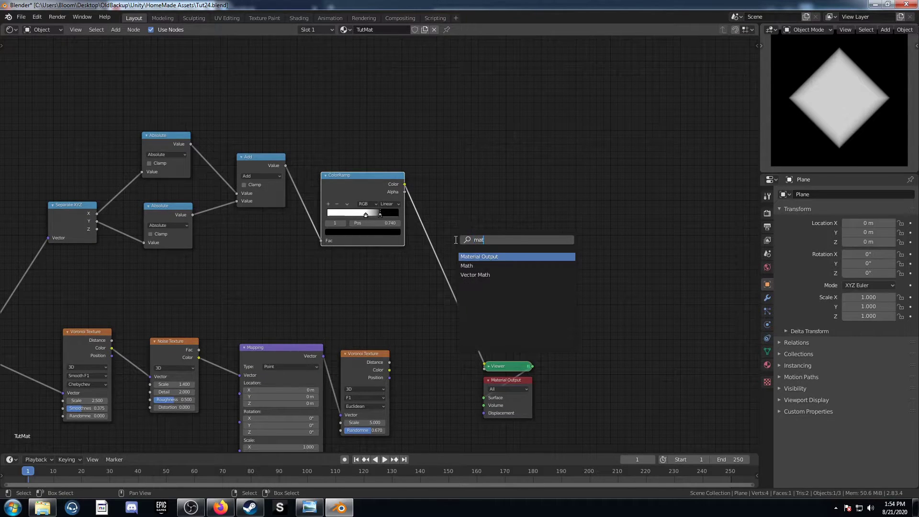
pyautogui.write('h')
pyautogui.press('Return')
pyautogui.click(433, 225)
pyautogui.click(463, 246)
pyautogui.click(471, 287)
pyautogui.click(463, 271)
pyautogui.press('Return')
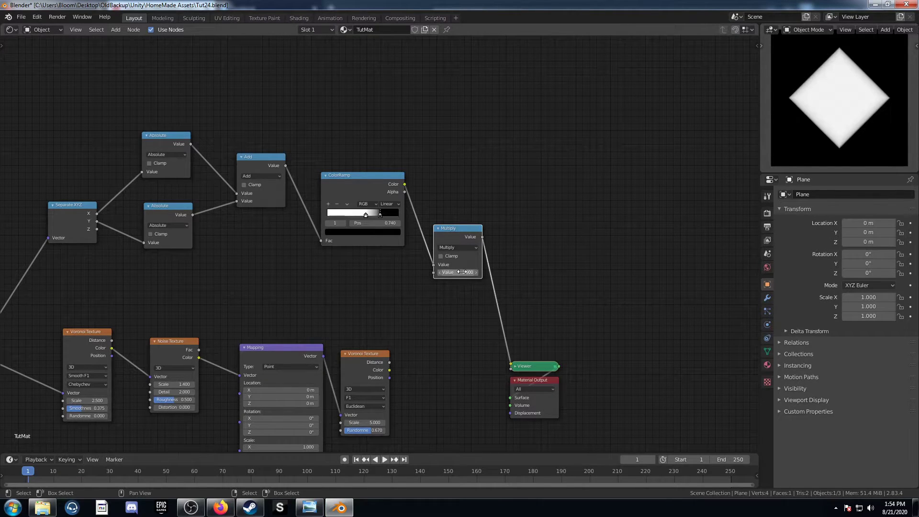
# - Shift the last Voronoi Texture away from Mapping, drive its Scale with the Multiply result and preview it
pyautogui.scroll(-2, 469, 280)
pyautogui.moveTo(256, 285); pyautogui.dragTo(316, 287)
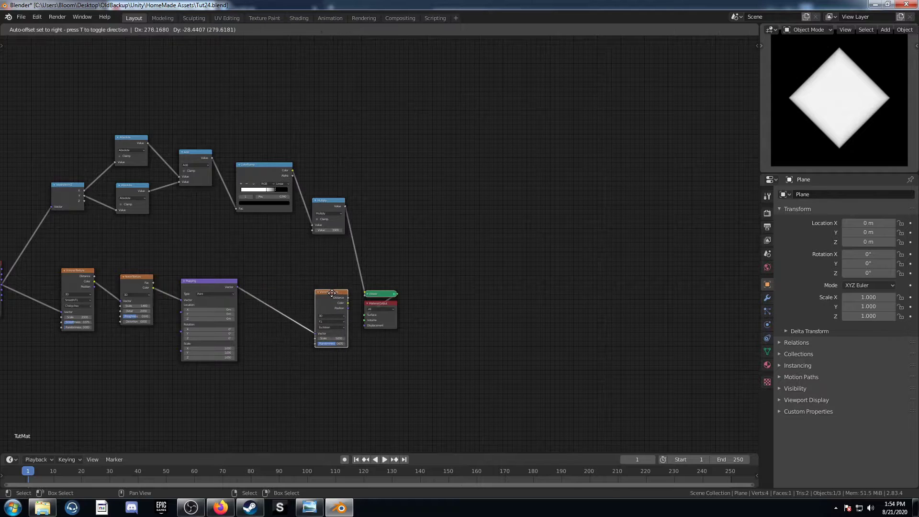
pyautogui.moveTo(346, 206); pyautogui.dragTo(310, 332)
pyautogui.scroll(2, 323, 332)
pyautogui.moveTo(306, 290); pyautogui.dragTo(271, 257, button='middle')
pyautogui.keyDown('ctrl'); pyautogui.keyDown('shift'); pyautogui.click(261, 251); pyautogui.keyUp('shift'); pyautogui.keyUp('ctrl')
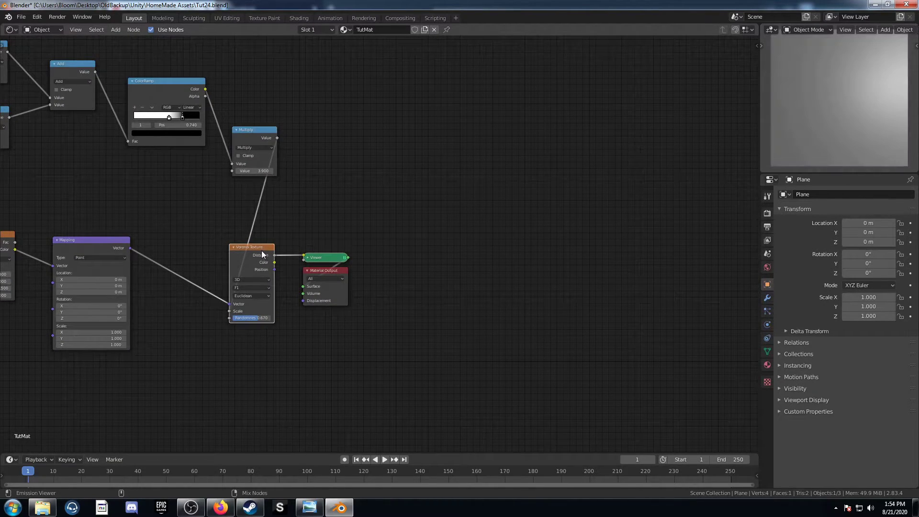
# - Move the Viewer and Material Output nodes farther from the last Voronoi Texture to make room
pyautogui.scroll(1, 277, 274)
pyautogui.moveTo(304, 286); pyautogui.dragTo(277, 219, button='middle')
pyautogui.moveTo(289, 156); pyautogui.dragTo(387, 286)
pyautogui.press('g')
pyautogui.click(485, 264)
# - Insert a ColorRamp between the last Voronoi Texture and the Viewer and flip its colors
pyautogui.moveTo(316, 257); pyautogui.dragTo(401, 306, button='middle')
pyautogui.hotkey('shift', 'a')
pyautogui.click(401, 307)
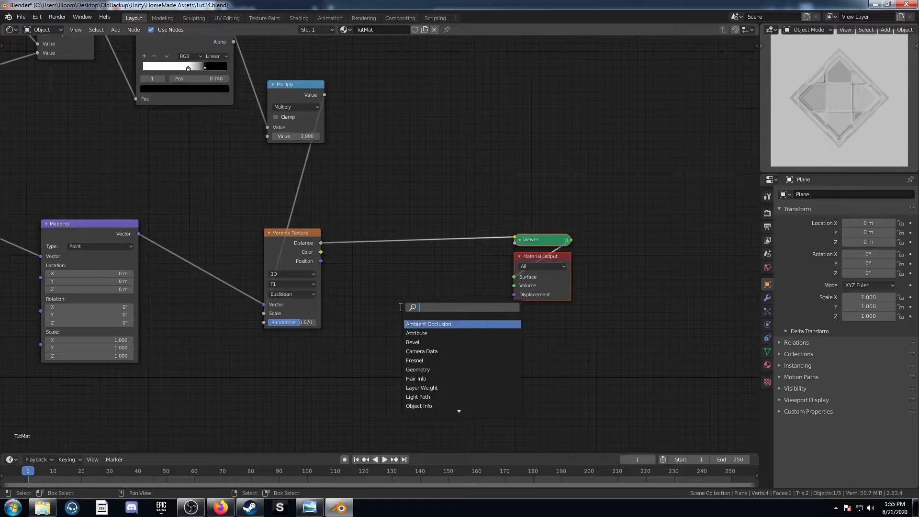
pyautogui.write('ramp')
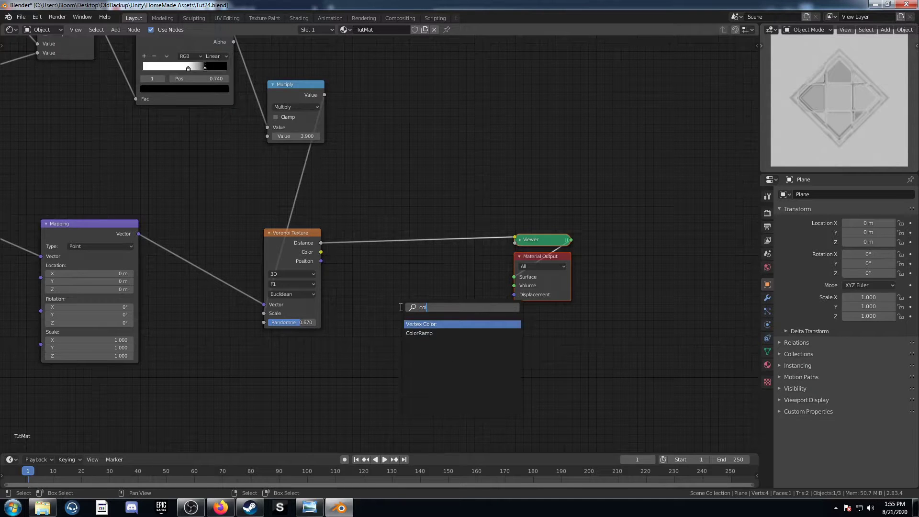
pyautogui.press('Return')
pyautogui.click(354, 215)
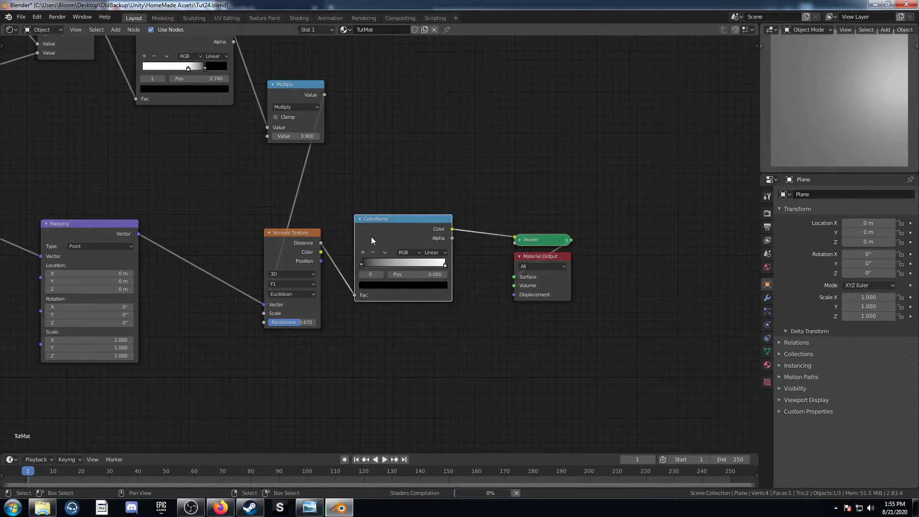
pyautogui.click(386, 251)
pyautogui.click(431, 262)
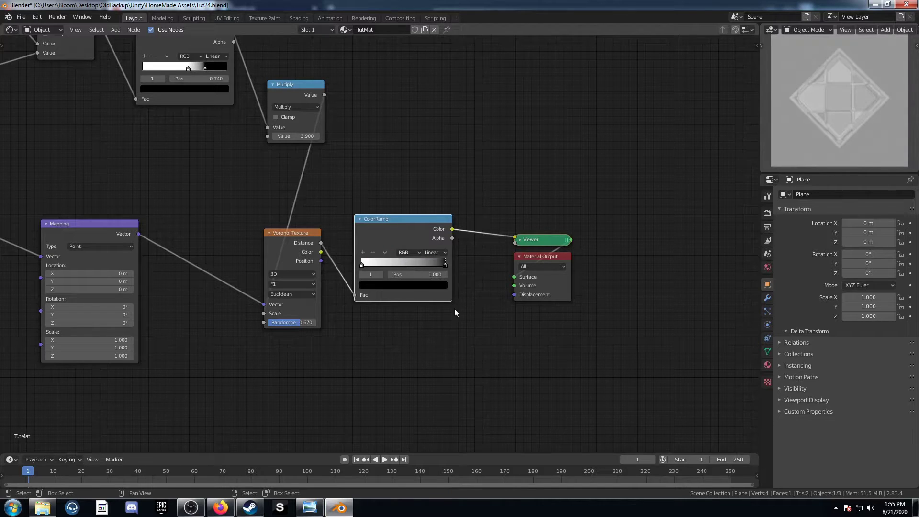
# - Insert a MixRGB node after the last ColorRamp and a duplicate of it before the Viewer
pyautogui.hotkey('shift', 'a')
pyautogui.click(453, 307)
pyautogui.write('mix')
pyautogui.press('Return')
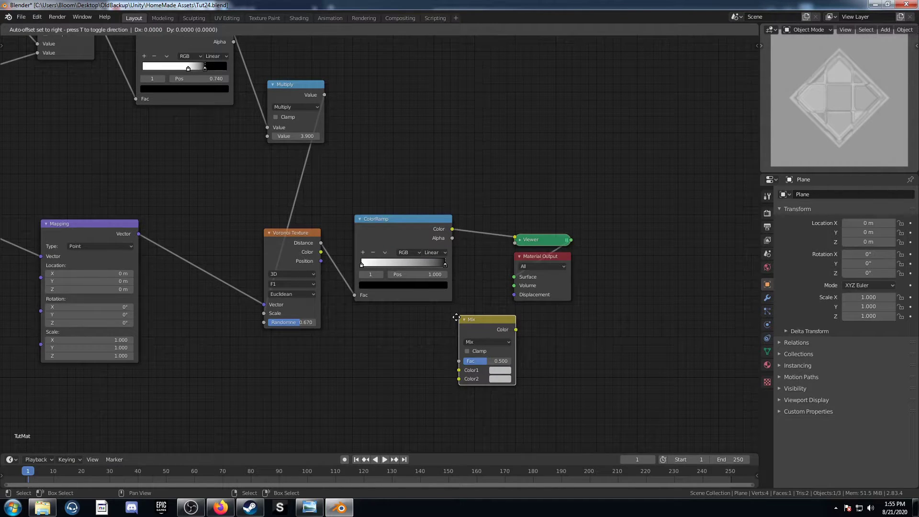
pyautogui.click(482, 216)
pyautogui.hotkey('shift', 'd')
pyautogui.click(633, 215)
# - Set the first Mix node's blending mode to Color Burn and the second's to Color Dodge
pyautogui.click(512, 239)
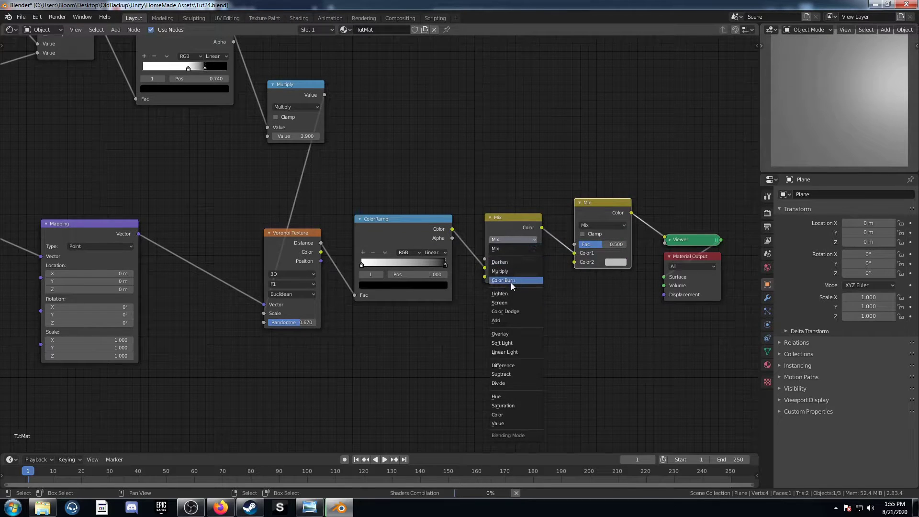
pyautogui.click(510, 281)
pyautogui.click(603, 225)
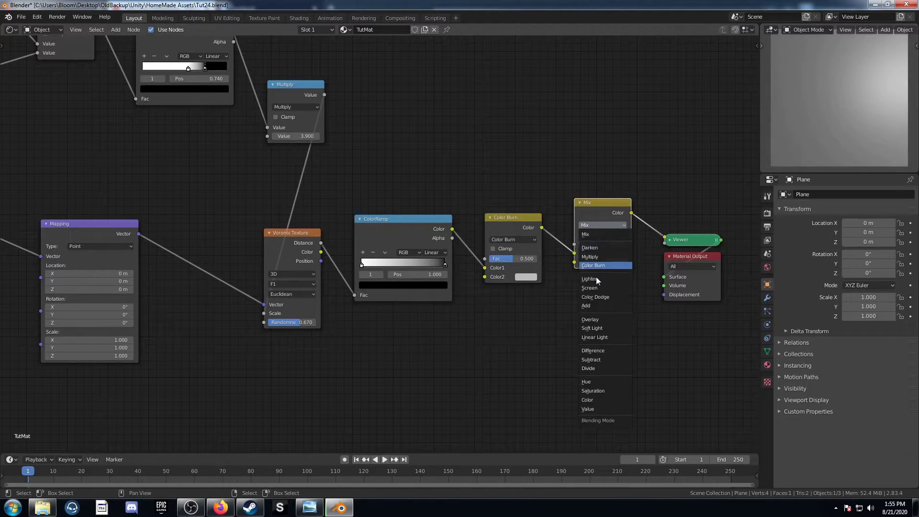
pyautogui.click(596, 296)
# - Set Color2 to black on the Color Burn node and to white on the Color Dodge node
pyautogui.click(526, 277)
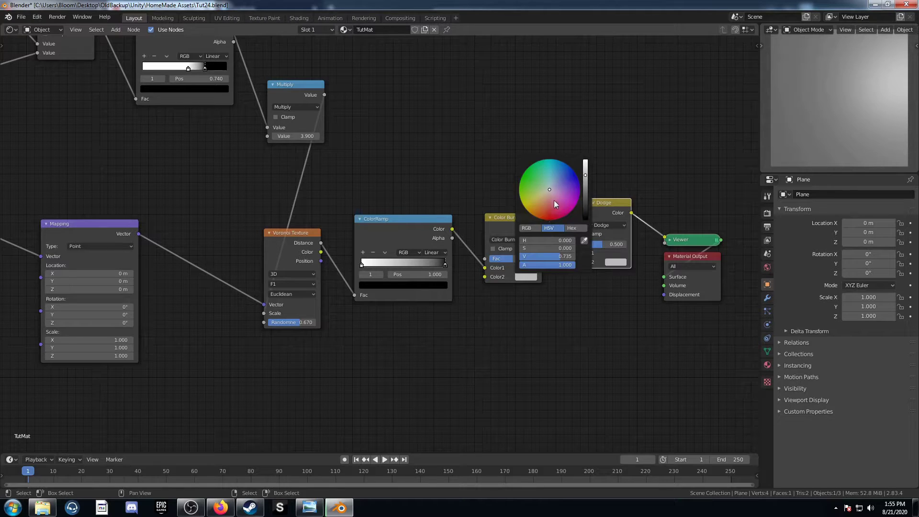
pyautogui.scroll(-15, 544, 209)
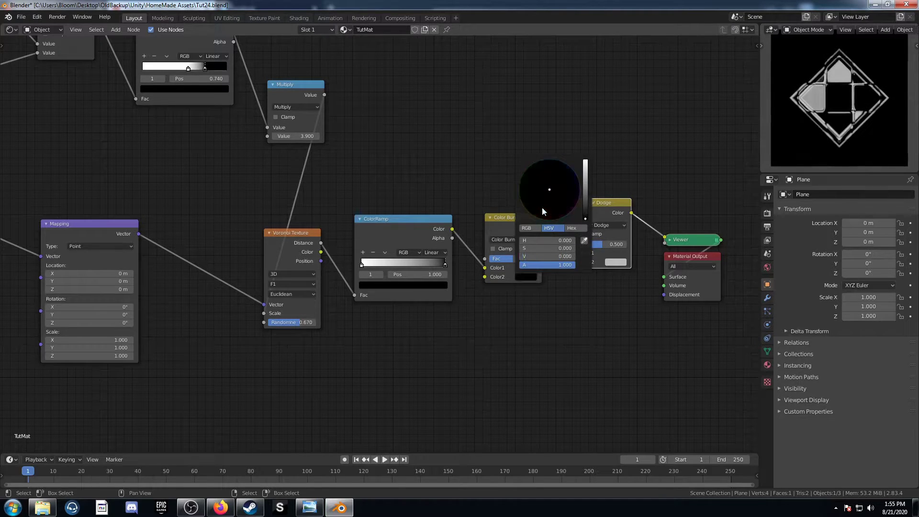
pyautogui.click(611, 260)
pyautogui.scroll(6, 636, 188)
# - Set the Color Burn node's Fac to 0.45 and the Color Dodge node's Fac to 0.85
pyautogui.moveTo(516, 324); pyautogui.dragTo(535, 329, button='middle')
pyautogui.click(523, 265)
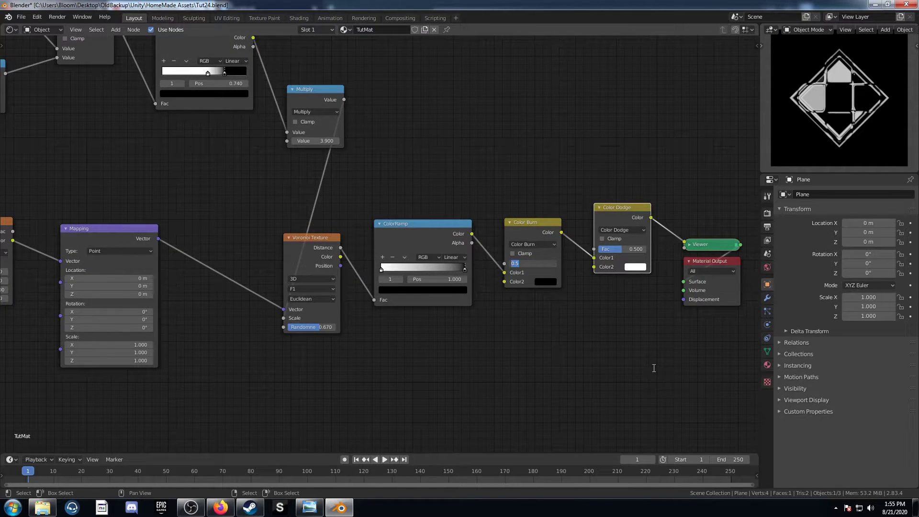
pyautogui.write('.45')
pyautogui.press('Return')
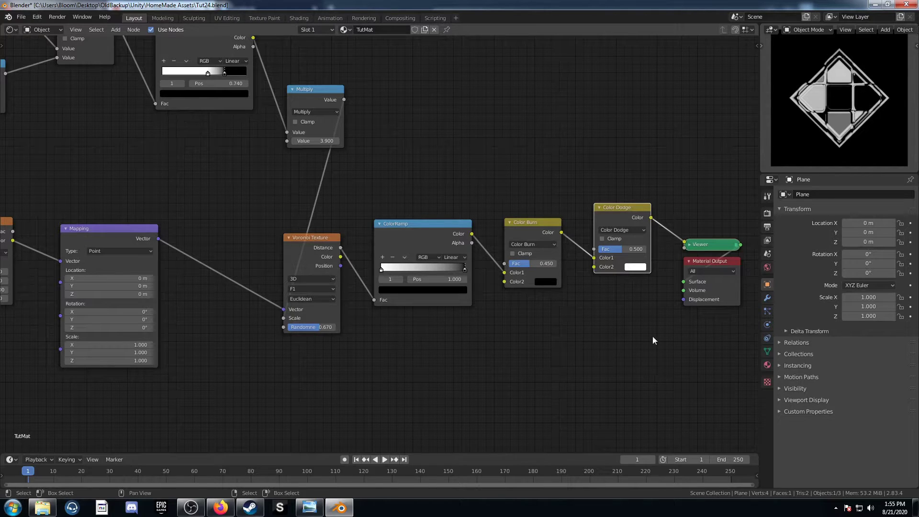
pyautogui.click(624, 249)
pyautogui.write('.85')
pyautogui.press('Return')
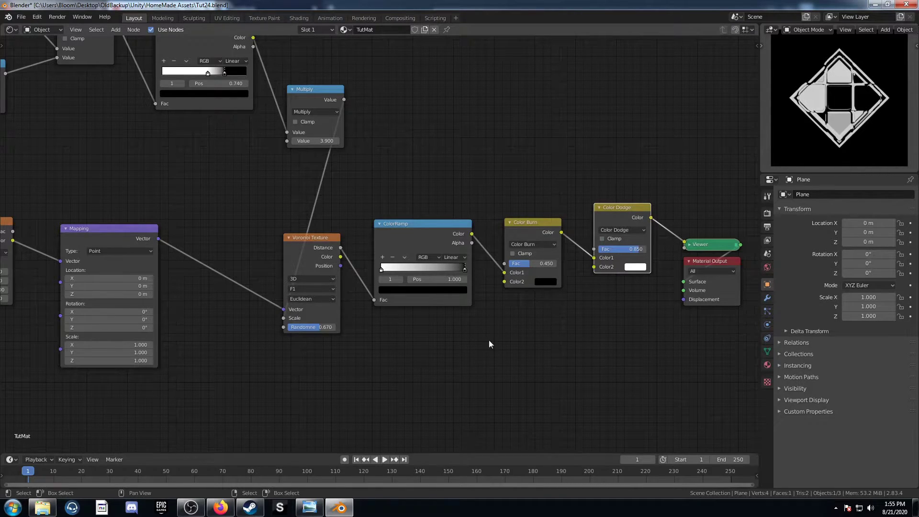
# - Feed the Noise Texture's Vector from the first Voronoi Texture's Distance output instead of Color
pyautogui.scroll(-2, 365, 350)
pyautogui.keyDown('ctrl'); pyautogui.moveTo(229, 360); pyautogui.dragTo(348, 377, button='middle'); pyautogui.keyUp('ctrl')
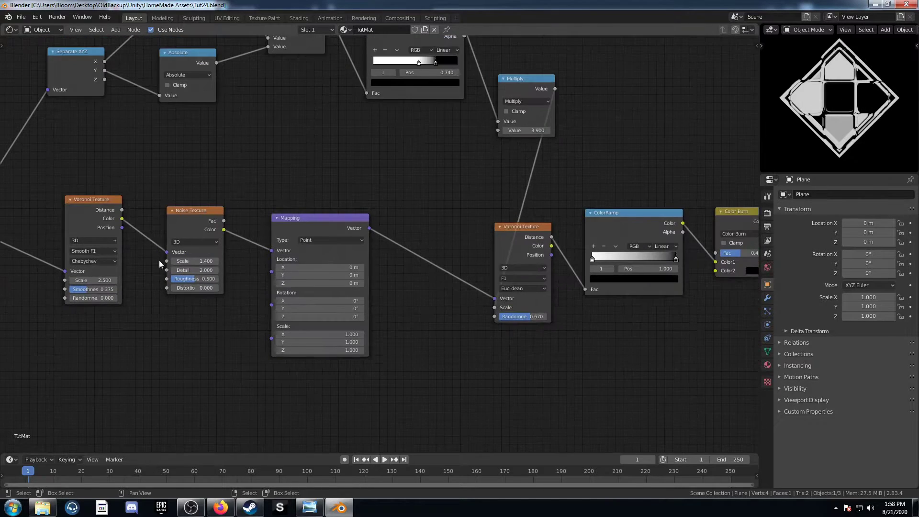
pyautogui.moveTo(111, 230); pyautogui.dragTo(169, 213, button='middle')
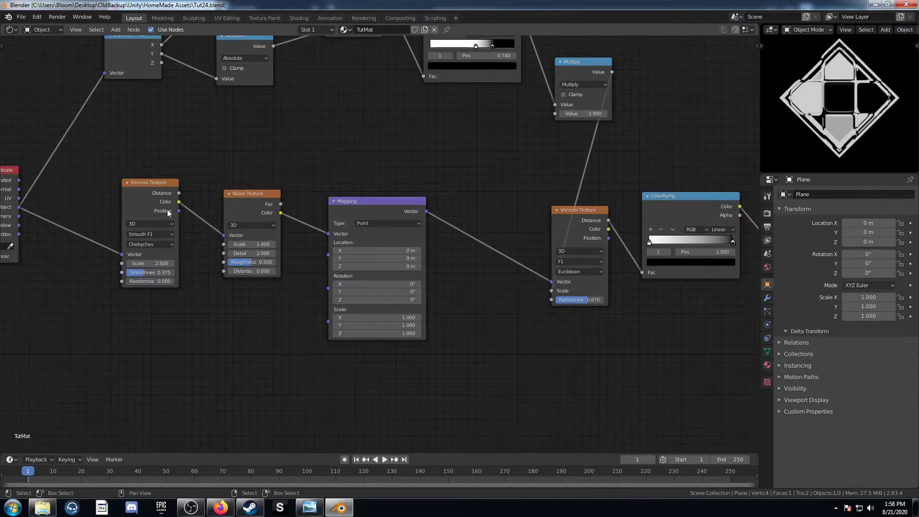
pyautogui.moveTo(178, 193); pyautogui.dragTo(224, 236)
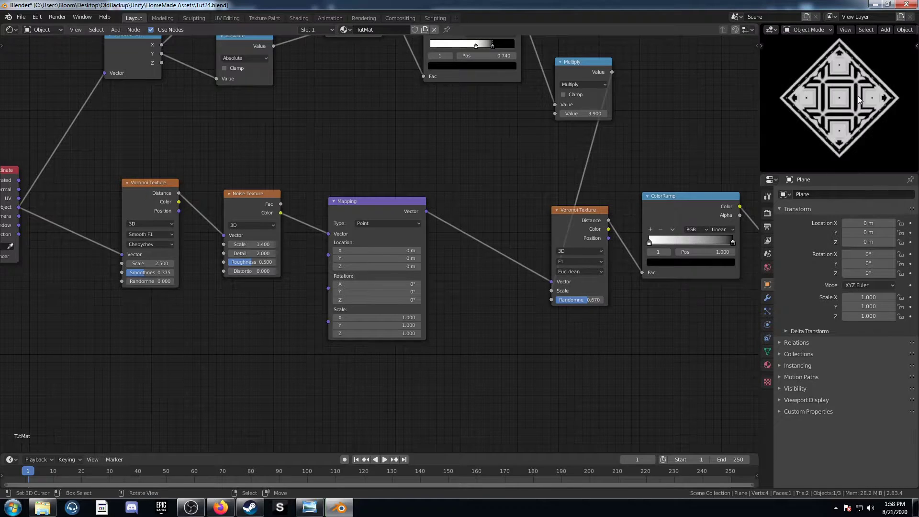
pyautogui.scroll(-2, 407, 314)
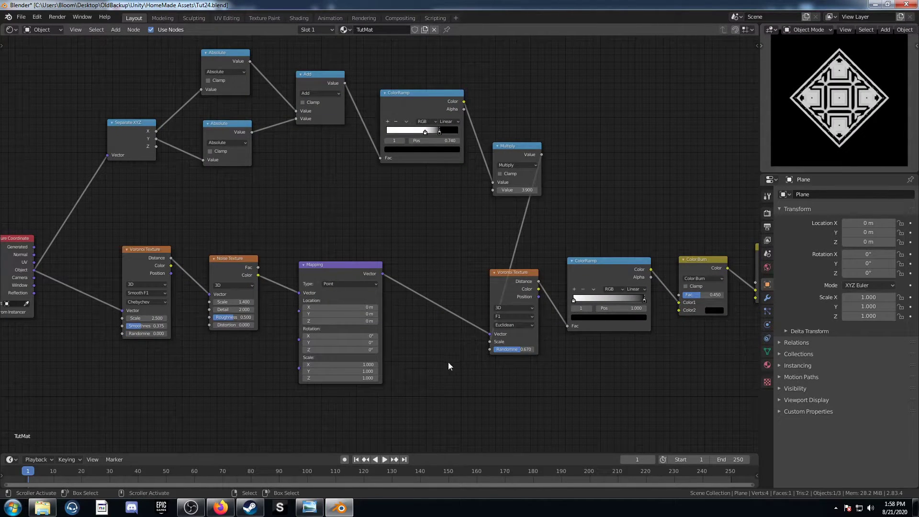
pyautogui.moveTo(431, 209); pyautogui.dragTo(369, 240, button='middle')
pyautogui.scroll(1, 403, 246)
pyautogui.moveTo(466, 319); pyautogui.dragTo(361, 242, button='middle')
pyautogui.moveTo(466, 294); pyautogui.dragTo(410, 282, button='middle')
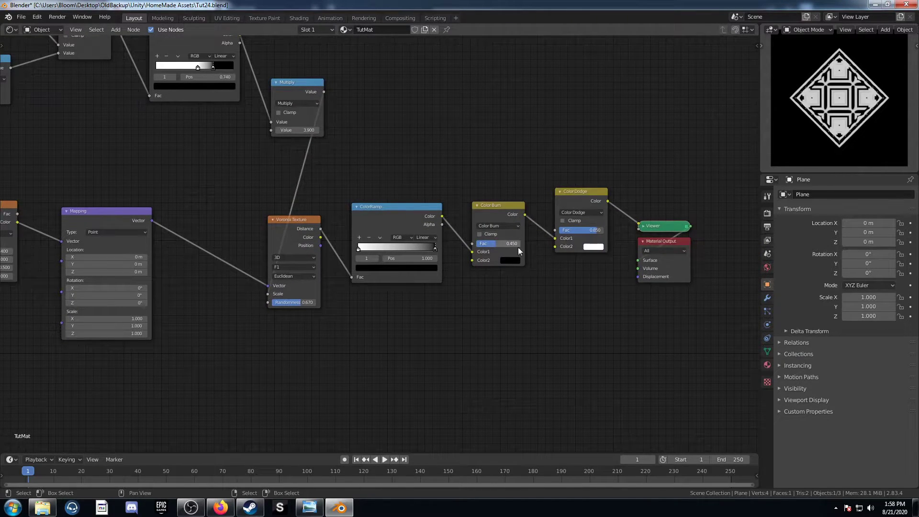
pyautogui.scroll(1, 387, 222)
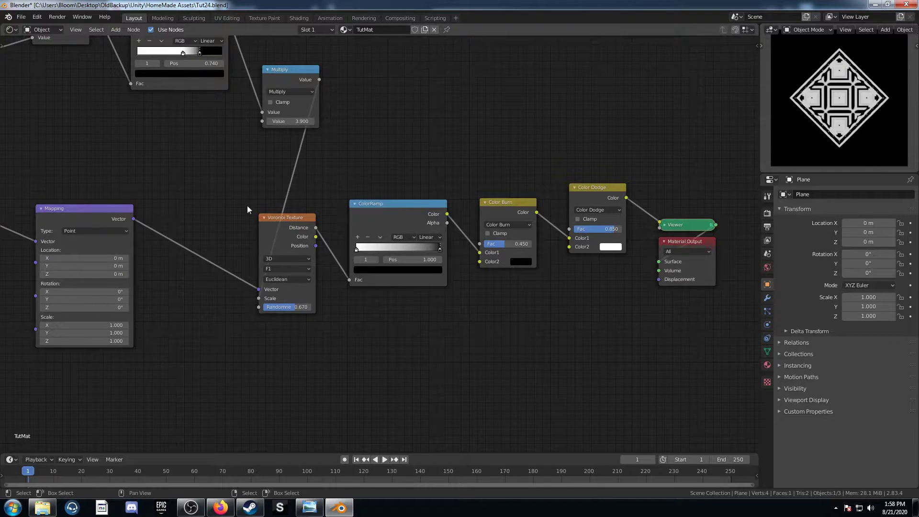
# - Try the Manhattan distance metric on the second Voronoi Texture
pyautogui.moveTo(297, 294); pyautogui.dragTo(388, 309, button='middle')
pyautogui.moveTo(380, 320)
pyautogui.mouseDown()
pyautogui.moveTo(393, 320)
pyautogui.moveTo(381, 320)
pyautogui.mouseUp()
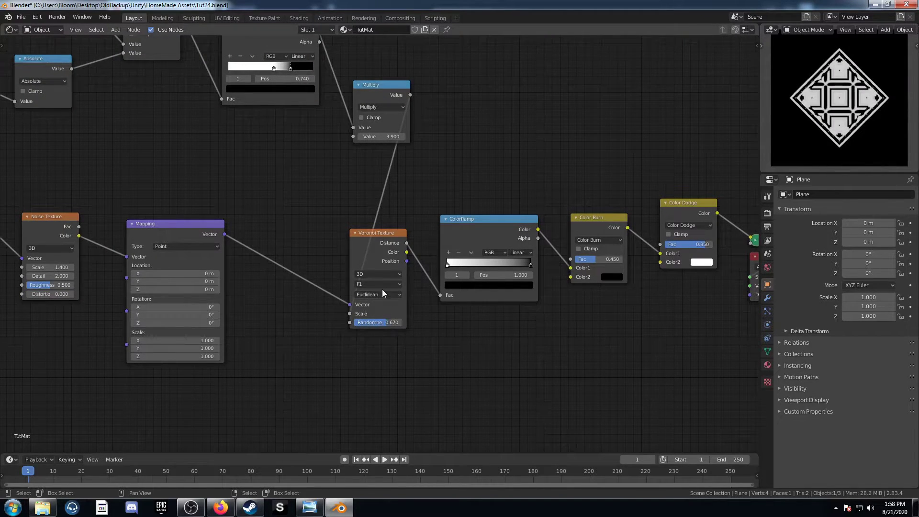
pyautogui.keyDown('ctrl'); pyautogui.scroll(-1, 382, 293); pyautogui.keyUp('ctrl')
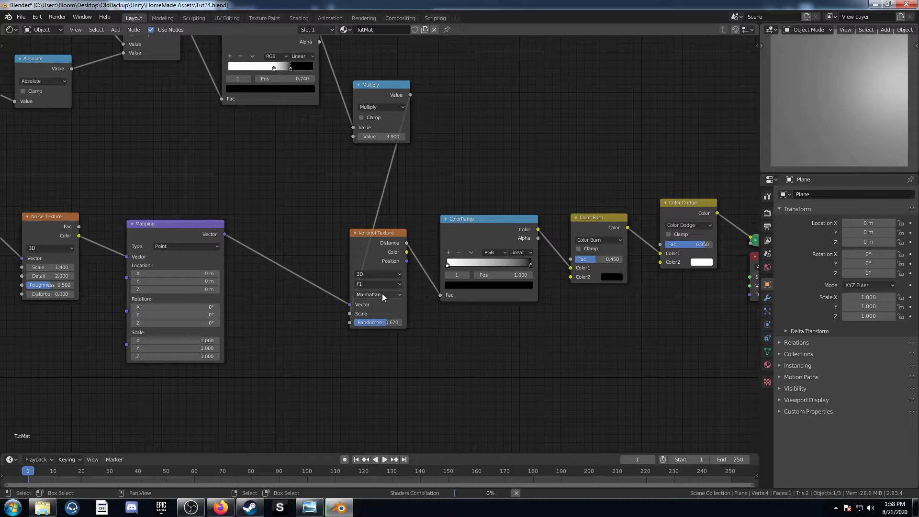
# - Try shifting the last ColorRamp's white stop to about 0.57, and flipping the ramp with its black stop moved to about 0.34
pyautogui.click(447, 265)
pyautogui.moveTo(447, 265); pyautogui.dragTo(495, 264)
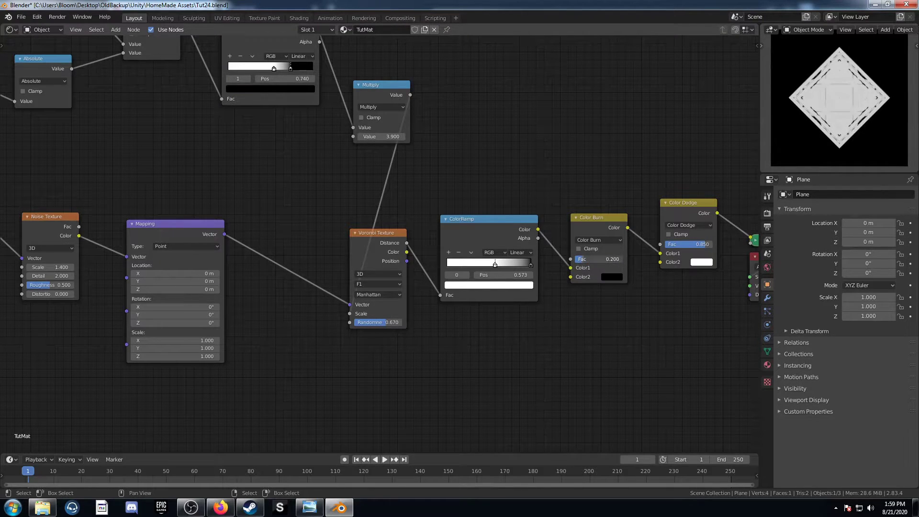
pyautogui.click(474, 254)
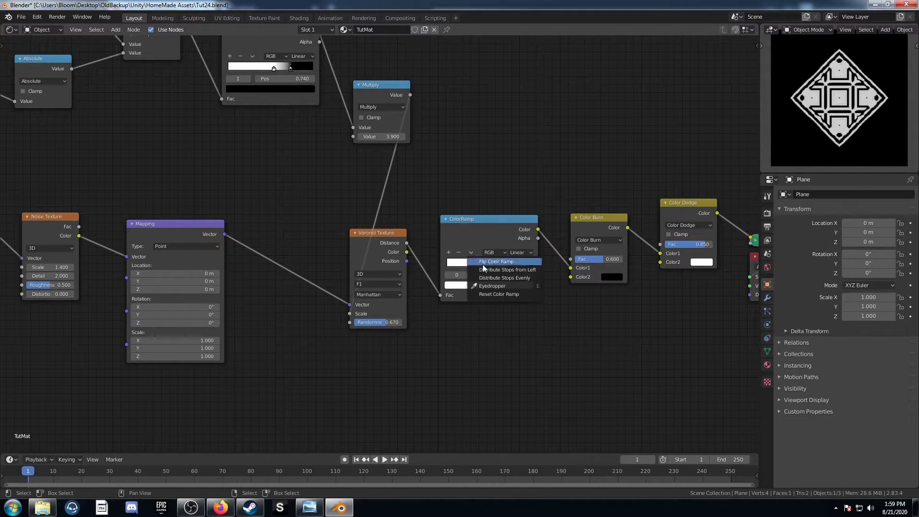
pyautogui.click(483, 264)
pyautogui.moveTo(482, 264); pyautogui.dragTo(561, 260)
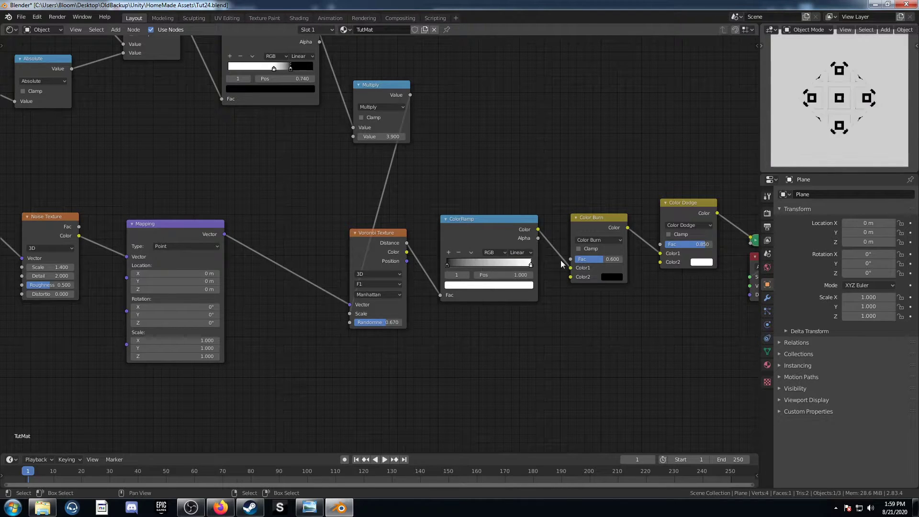
pyautogui.moveTo(449, 264); pyautogui.dragTo(488, 263)
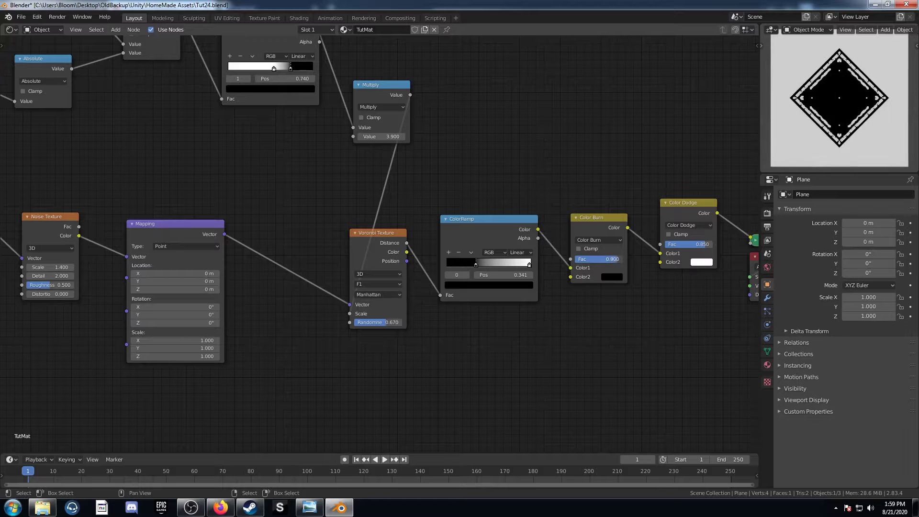
# - Undo the trial changes to the last ColorRamp and the second Voronoi Texture, back to its Euclidean distance metric
pyautogui.hotkey('ctrl', 'z')
pyautogui.hotkey('ctrl', 'z')
pyautogui.hotkey('ctrl', 'z')
pyautogui.hotkey('ctrl', 'z')
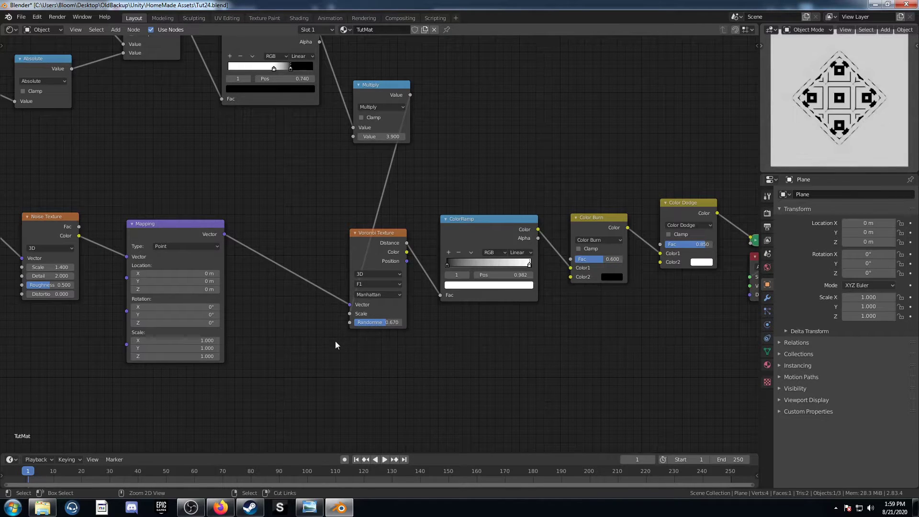
pyautogui.moveTo(251, 239); pyautogui.dragTo(441, 312, button='middle')
pyautogui.scroll(1, 441, 311)
pyautogui.hotkey('ctrl', 'z')
pyautogui.hotkey('ctrl', 'z')
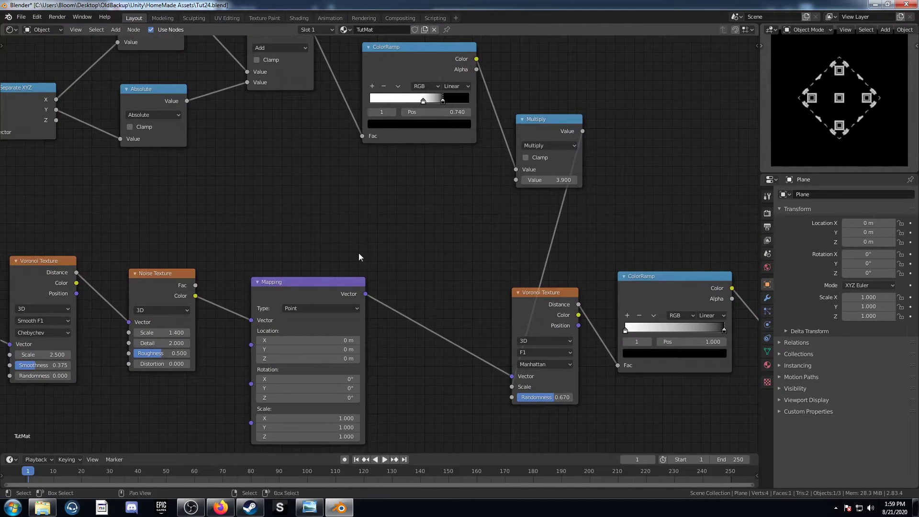
pyautogui.moveTo(380, 187); pyautogui.dragTo(408, 217, button='middle')
pyautogui.scroll(-1, 409, 217)
pyautogui.press('Home')
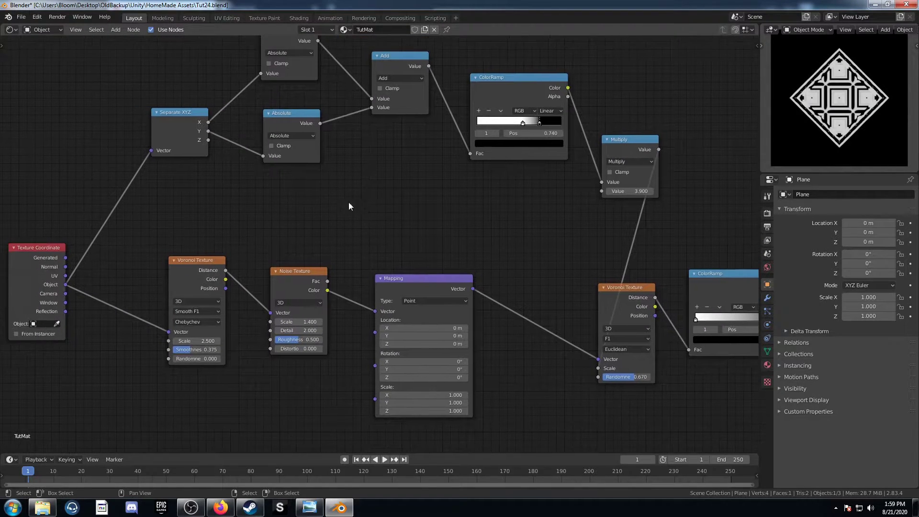
# - Move the Mapping node slightly up and farther away from the Noise Texture node
pyautogui.moveTo(610, 194); pyautogui.dragTo(668, 194)
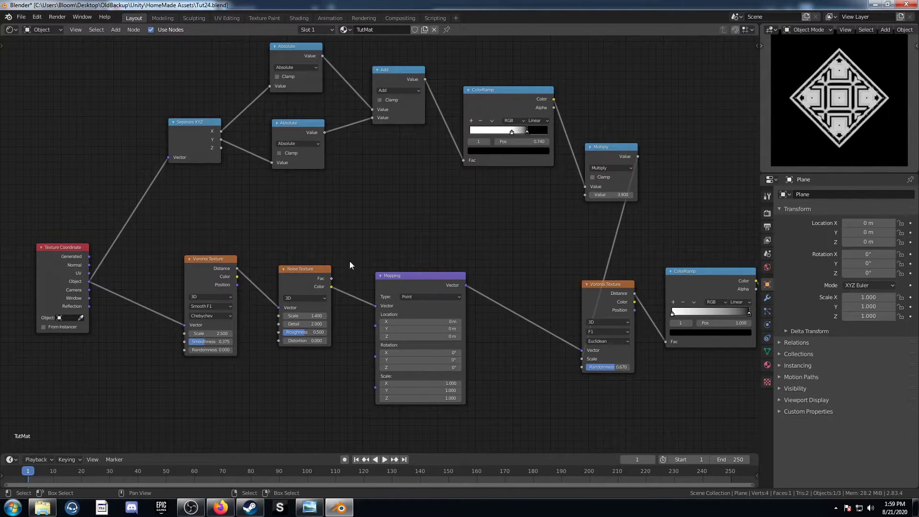
pyautogui.moveTo(303, 337); pyautogui.dragTo(386, 292, button='middle')
pyautogui.scroll(8, 386, 291)
pyautogui.moveTo(388, 254); pyautogui.dragTo(409, 286)
pyautogui.hotkey('ctrl', 'z')
pyautogui.moveTo(449, 341); pyautogui.dragTo(360, 294, button='middle')
pyautogui.scroll(-4, 361, 294)
pyautogui.moveTo(464, 193); pyautogui.dragTo(482, 174)
pyautogui.moveTo(344, 277); pyautogui.dragTo(343, 301, button='middle')
pyautogui.scroll(-2, 304, 330)
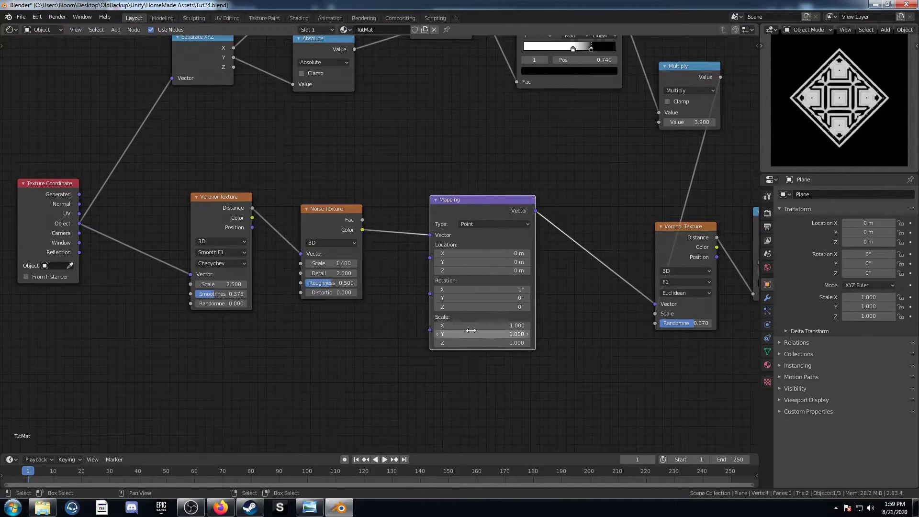
# - Try reducing the Mapping node's X scale to 0.020
pyautogui.scroll(3, 479, 340)
pyautogui.moveTo(553, 313); pyautogui.dragTo(442, 289, button='middle')
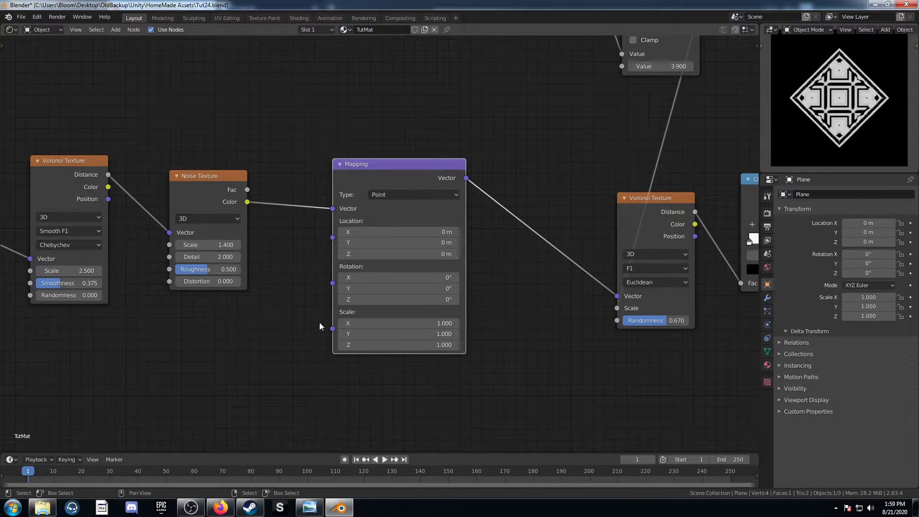
pyautogui.moveTo(397, 323)
pyautogui.mouseDown()
pyautogui.moveTo(364, 322)
pyautogui.moveTo(433, 325)
pyautogui.moveTo(381, 325)
pyautogui.mouseUp()
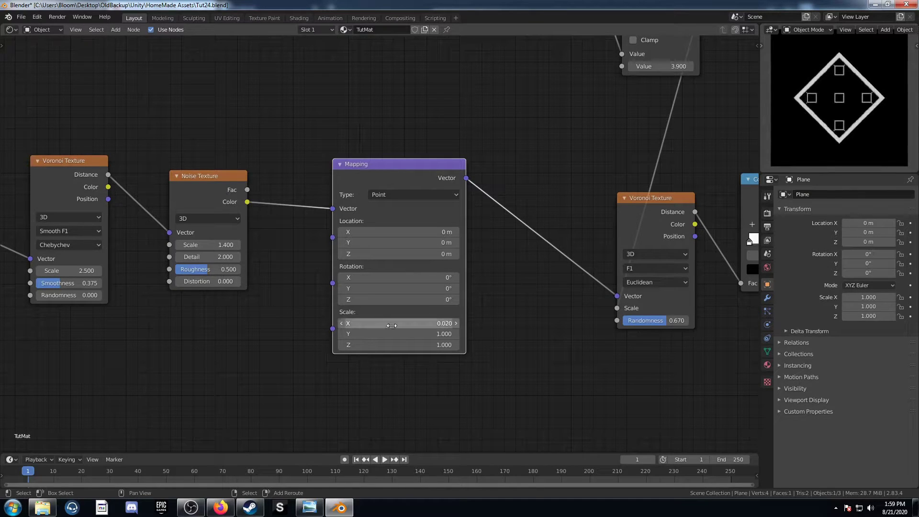
pyautogui.scroll(-3, 259, 329)
pyautogui.hotkey('ctrl', 'z')
# - Set the distance metric of the Voronoi Texture feeding the Noise Texture to Minkowski
pyautogui.moveTo(192, 336); pyautogui.dragTo(287, 330, button='middle')
pyautogui.scroll(3, 235, 354)
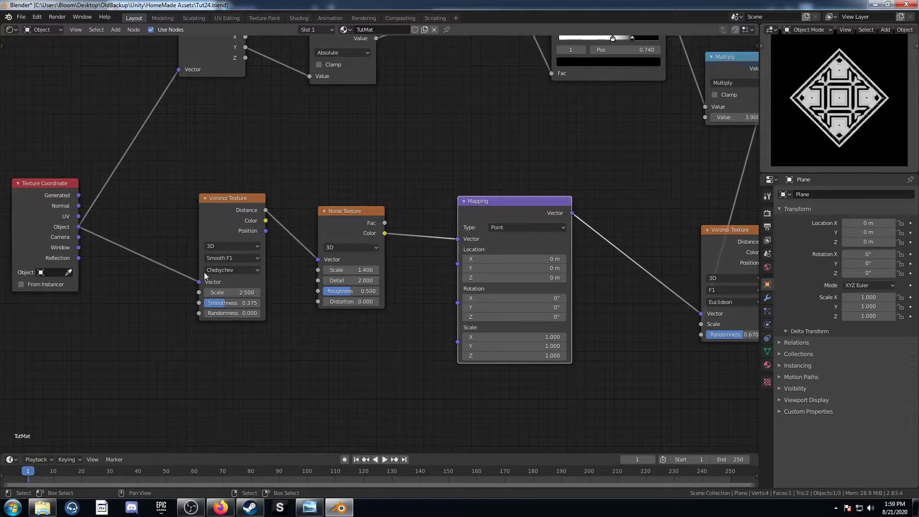
pyautogui.click(221, 270)
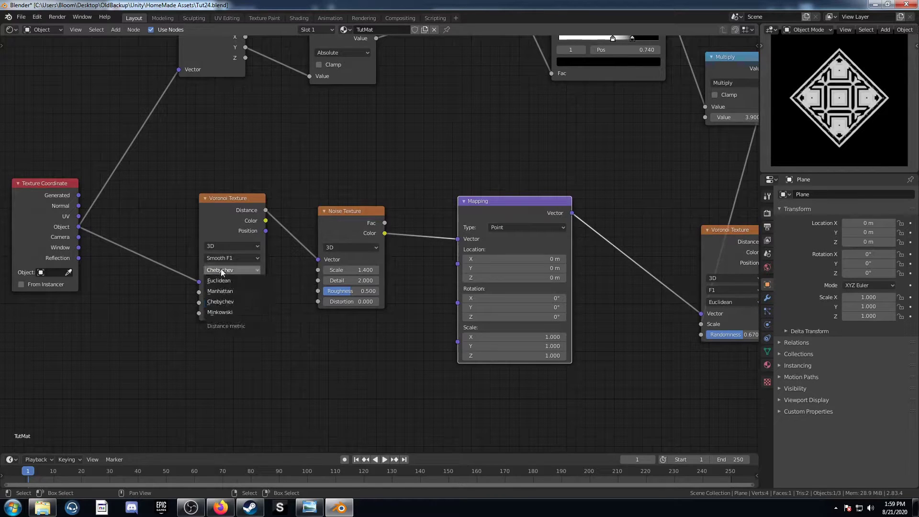
pyautogui.click(235, 311)
pyautogui.moveTo(310, 317); pyautogui.dragTo(232, 342, button='middle')
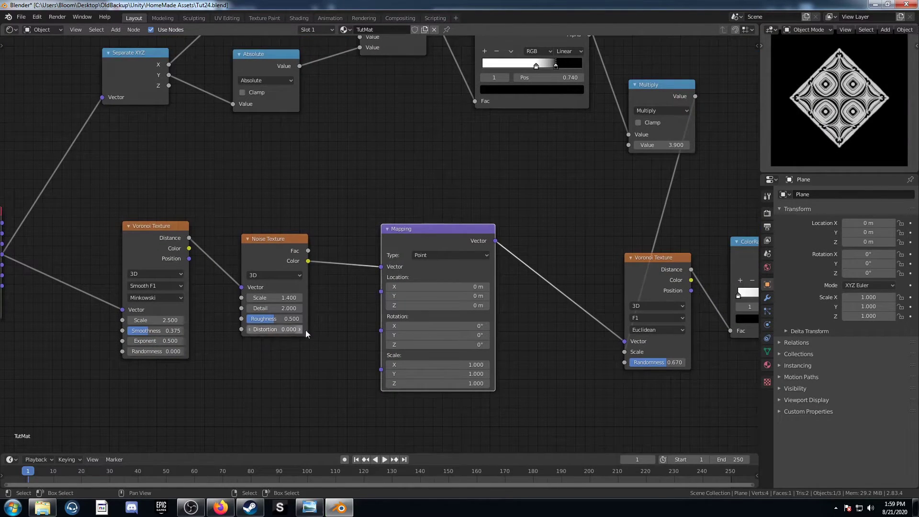
pyautogui.moveTo(423, 192); pyautogui.dragTo(335, 246, button='middle')
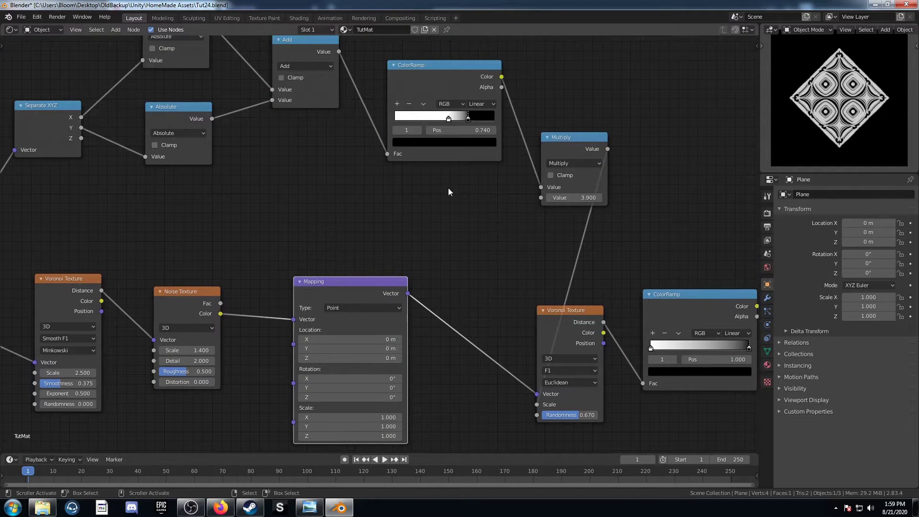
pyautogui.moveTo(366, 179); pyautogui.dragTo(458, 160, button='middle')
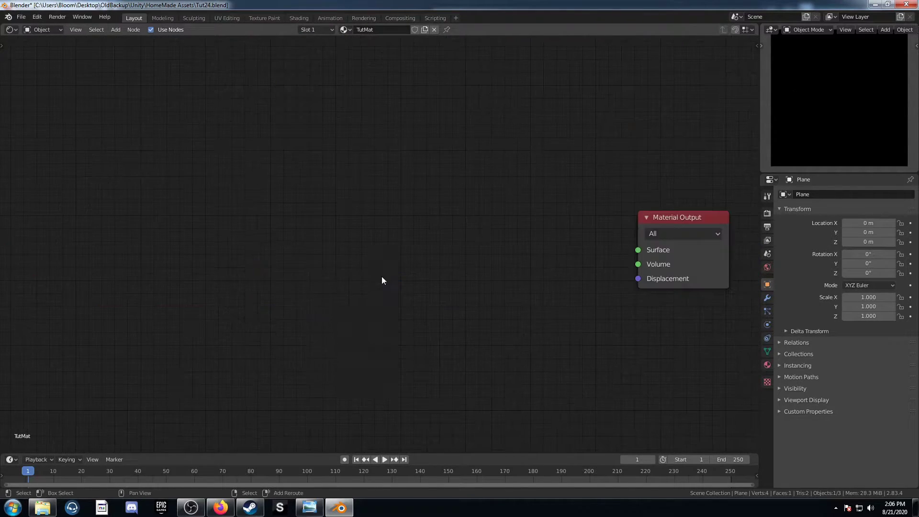
# - Add a Voronoi Texture node beside the Material Output and set its randomness to 0
pyautogui.hotkey('shift', 'a')
pyautogui.click(381, 276)
pyautogui.write('vor')
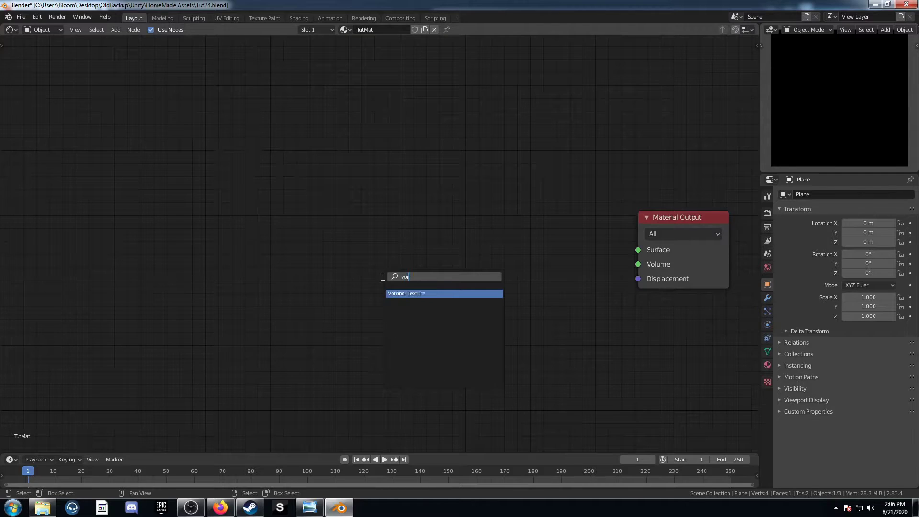
pyautogui.press('Return')
pyautogui.click(412, 178)
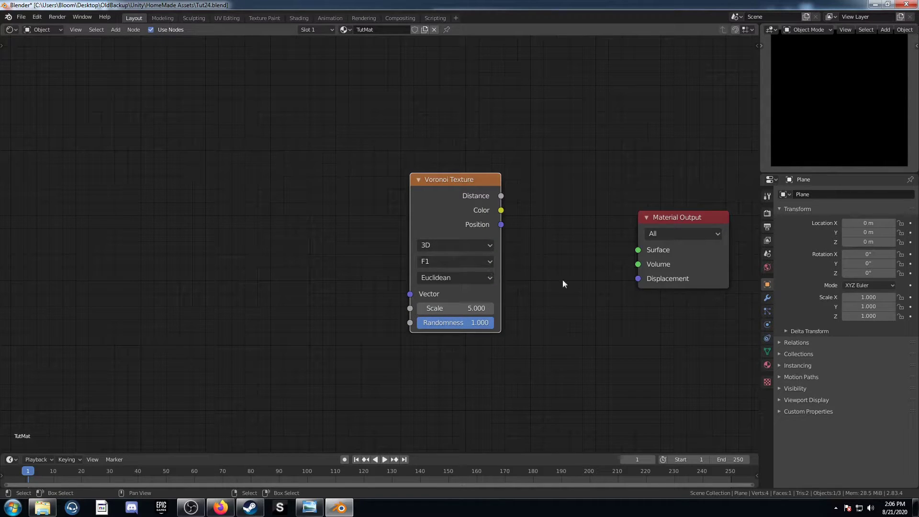
pyautogui.moveTo(457, 323); pyautogui.dragTo(380, 323)
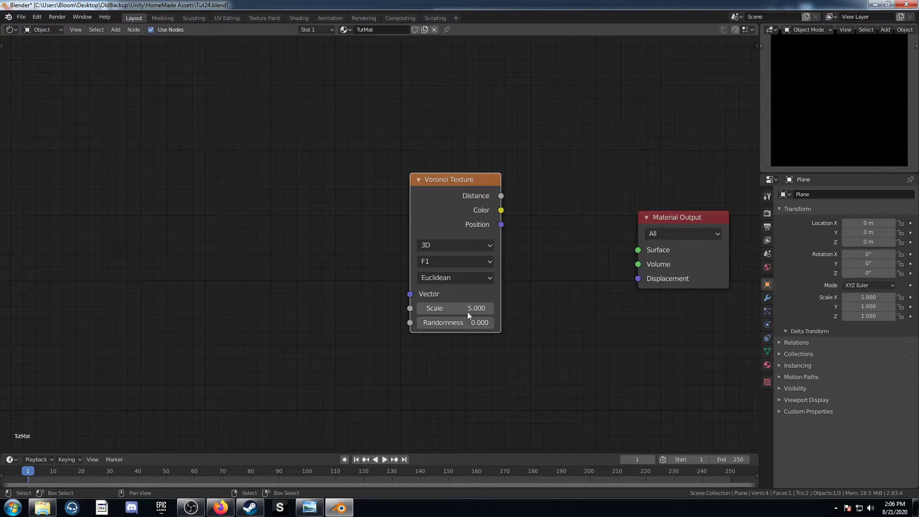
# - Preview the Voronoi Texture and add Texture Coordinate and Mapping nodes before it, driven by the Object output
pyautogui.moveTo(434, 324); pyautogui.dragTo(522, 318, button='middle')
pyautogui.scroll(-2, 497, 324)
pyautogui.keyDown('ctrl'); pyautogui.keyDown('shift'); pyautogui.click(480, 185); pyautogui.keyUp('shift'); pyautogui.keyUp('ctrl')
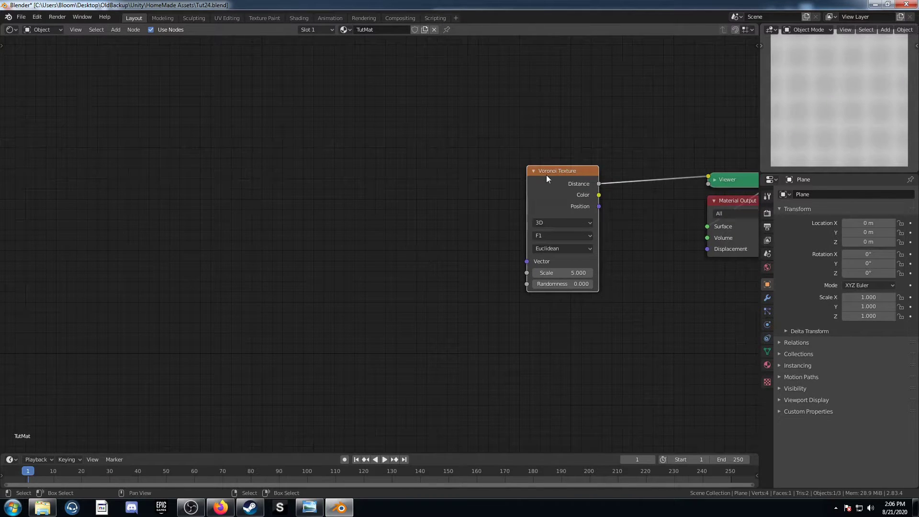
pyautogui.hotkey('ctrl', 't')
pyautogui.moveTo(376, 237); pyautogui.dragTo(471, 237, button='middle')
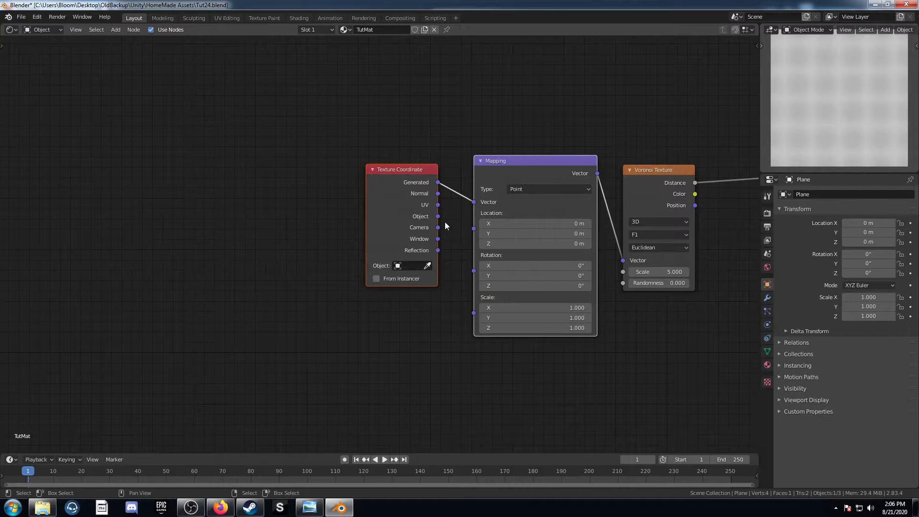
pyautogui.moveTo(438, 216); pyautogui.dragTo(473, 202)
# - Move the Texture Coordinate node away and insert a duplicate of the Voronoi Texture between it and the Mapping node
pyautogui.moveTo(445, 248); pyautogui.dragTo(487, 288, button='middle')
pyautogui.scroll(-1, 484, 285)
pyautogui.moveTo(430, 222); pyautogui.dragTo(225, 203)
pyautogui.click(620, 222)
pyautogui.hotkey('shift', 'd')
pyautogui.click(343, 203)
pyautogui.scroll(2, 367, 278)
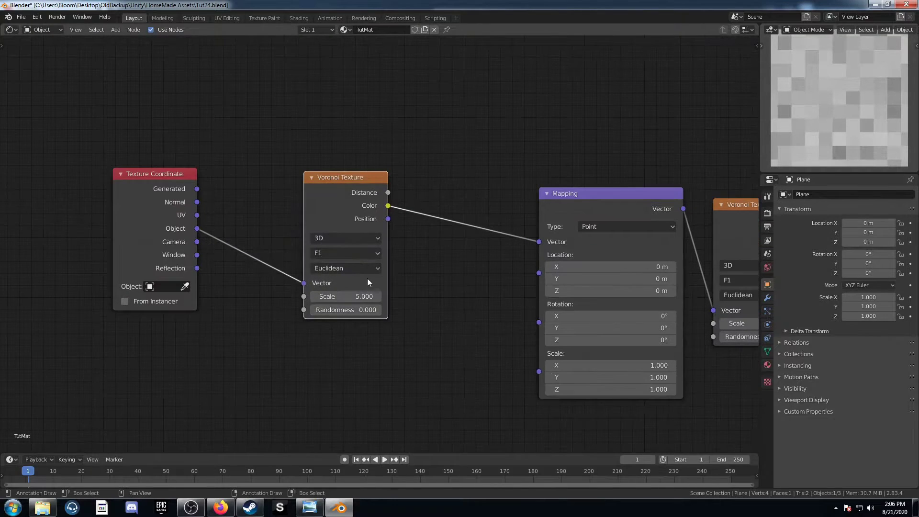
pyautogui.moveTo(368, 279); pyautogui.dragTo(404, 283, button='middle')
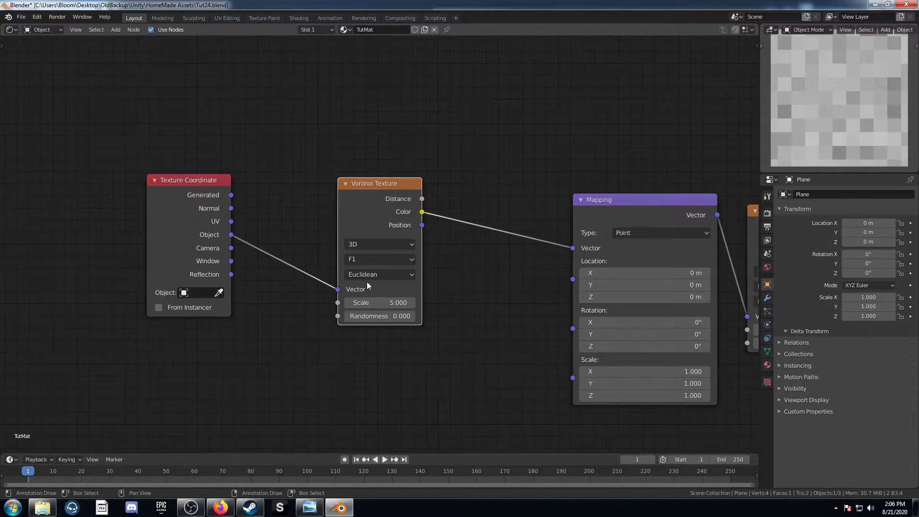
# - Set the duplicated Voronoi Texture's scale to 3.4 and connect its Distance output to the Mapping node's Vector input
pyautogui.click(378, 300)
pyautogui.write('3.4')
pyautogui.press('Return')
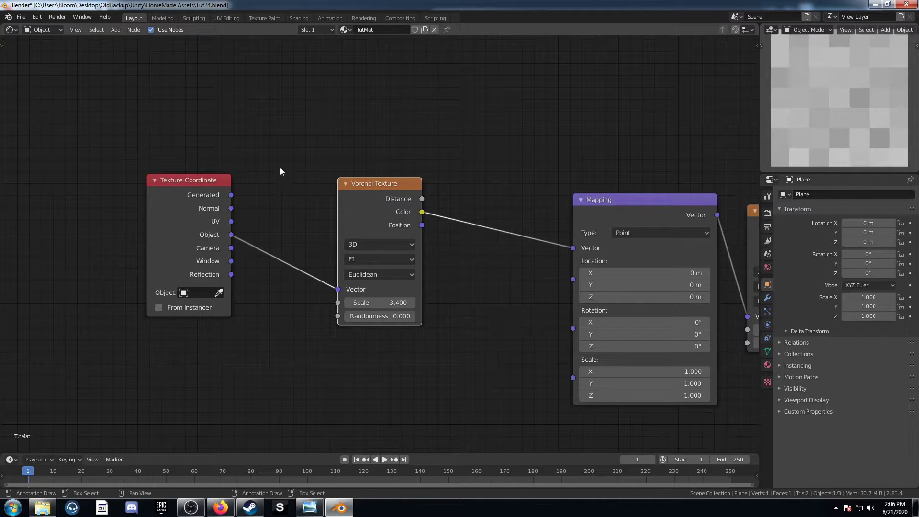
pyautogui.moveTo(421, 199); pyautogui.dragTo(573, 248)
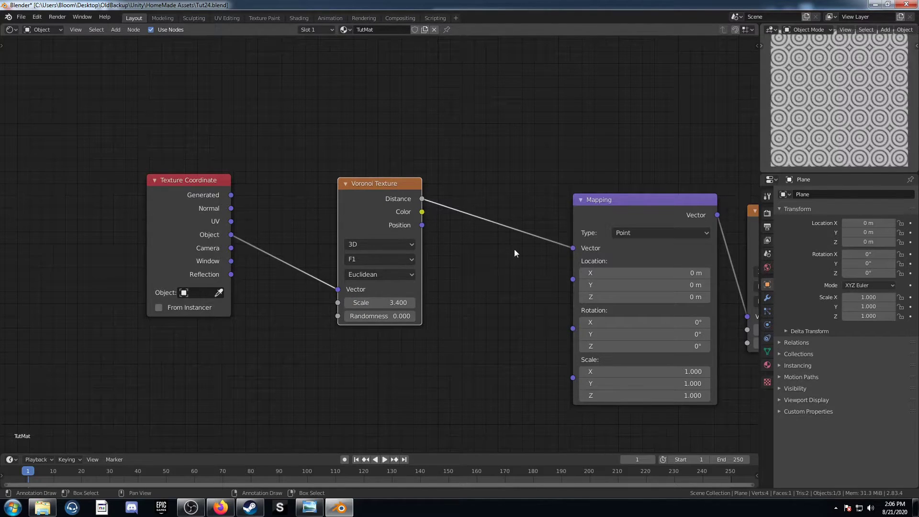
pyautogui.moveTo(429, 150); pyautogui.dragTo(376, 225, button='middle')
pyautogui.moveTo(334, 260); pyautogui.dragTo(327, 256)
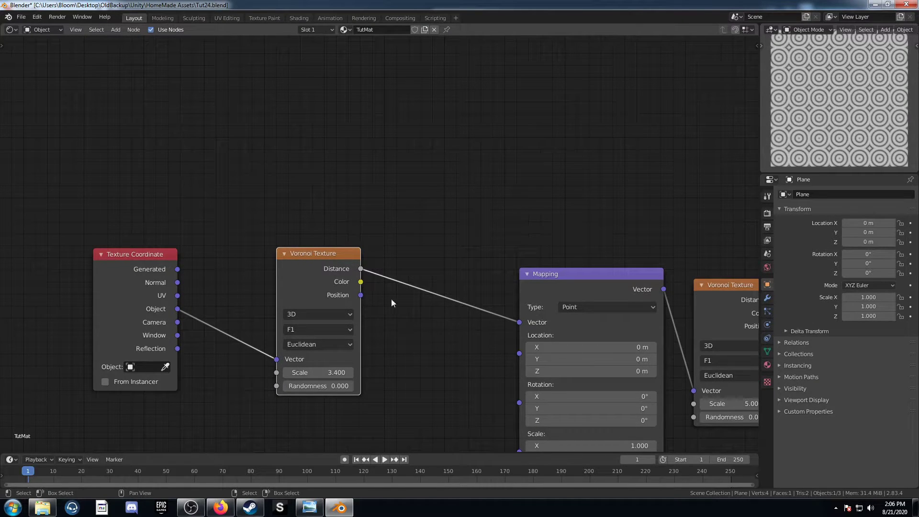
# - Reposition the Texture Coordinate node, add a Separate XYZ node above the Voronoi Texture, and feed it the Object output
pyautogui.scroll(-1, 372, 394)
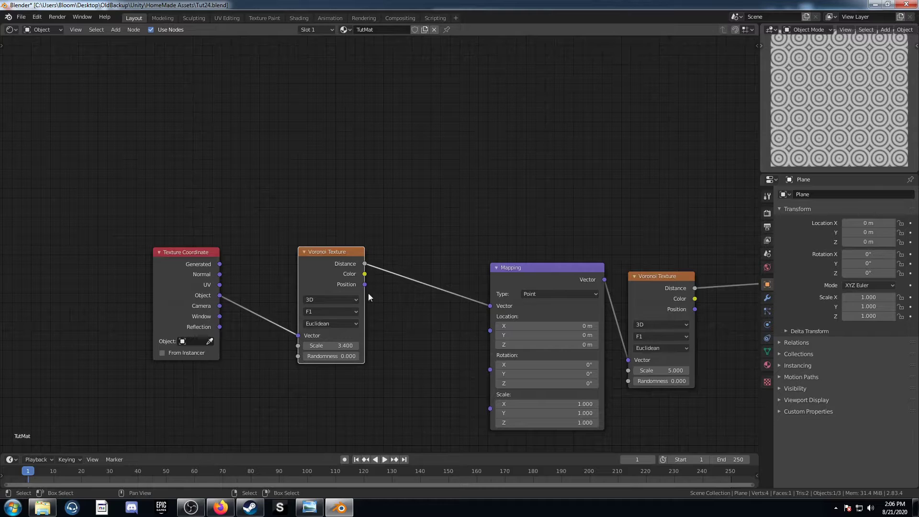
pyautogui.moveTo(229, 258); pyautogui.dragTo(250, 287, button='middle')
pyautogui.moveTo(208, 292); pyautogui.dragTo(174, 245)
pyautogui.hotkey('shift', 'a')
pyautogui.click(345, 138)
pyautogui.write('sep')
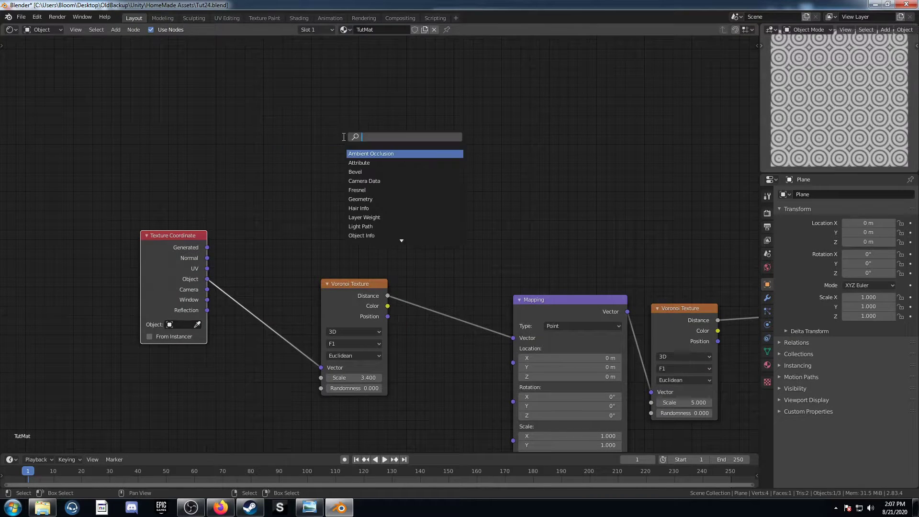
pyautogui.press('Down')
pyautogui.press('Down')
pyautogui.press('Return')
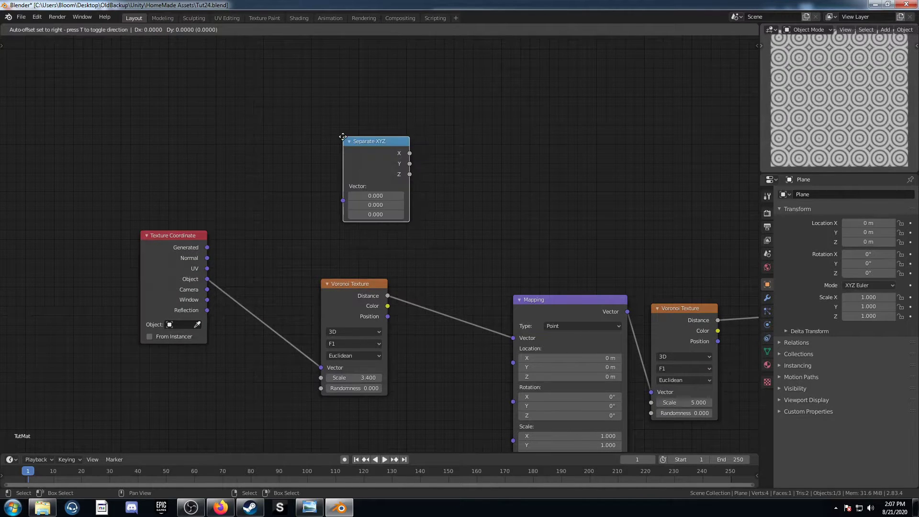
pyautogui.click(307, 104)
pyautogui.moveTo(207, 279); pyautogui.dragTo(304, 167)
# - Add a ColorRamp node above the Separate XYZ node and connect the X output to its Fac input
pyautogui.moveTo(512, 162); pyautogui.dragTo(446, 238, button='middle')
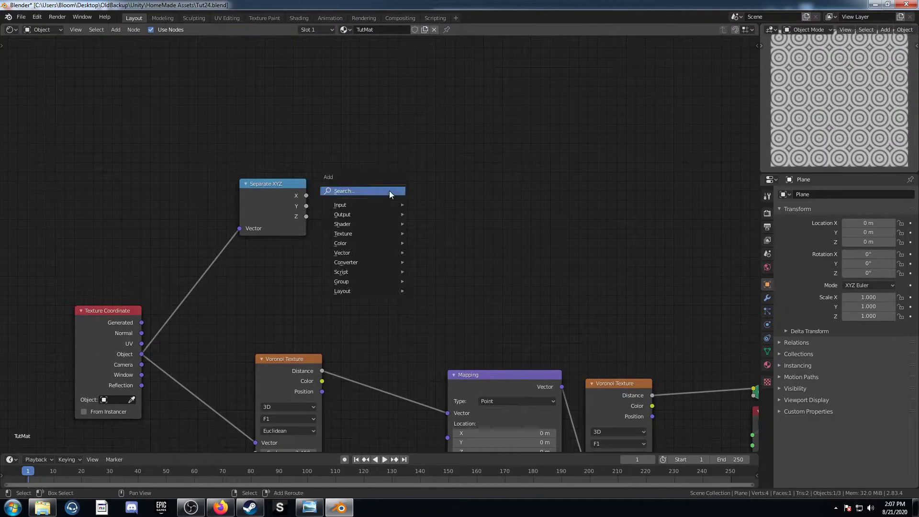
pyautogui.hotkey('shift', 'a')
pyautogui.click(389, 191)
pyautogui.write('color')
pyautogui.press('Down')
pyautogui.press('Return')
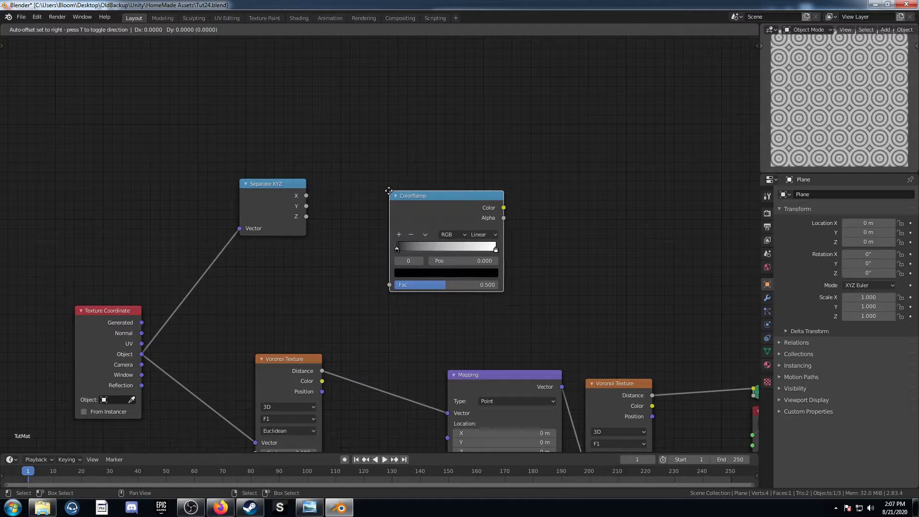
pyautogui.click(367, 62)
pyautogui.hotkey('shift', 'd')
pyautogui.click(364, 206)
pyautogui.moveTo(306, 195); pyautogui.dragTo(364, 152)
pyautogui.press('x')
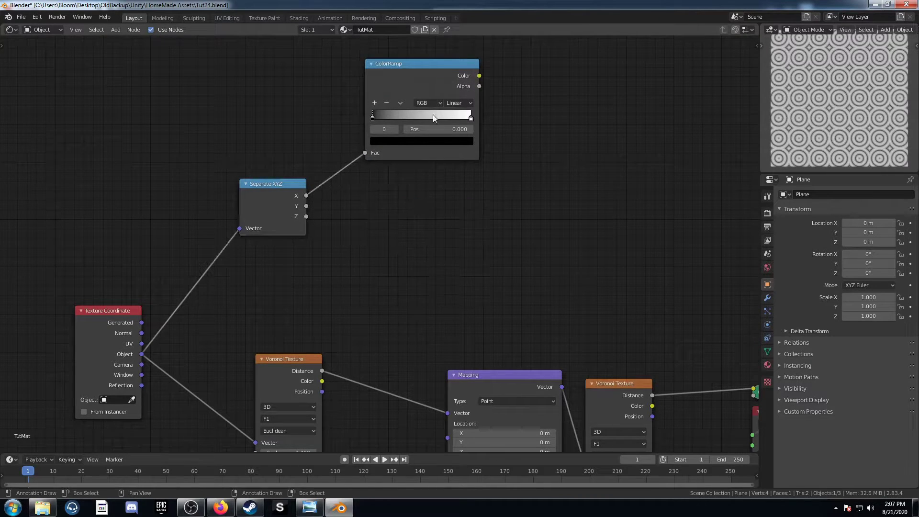
# - Add a middle stop at position 0.500 to the ColorRamp and make it white
pyautogui.click(375, 104)
pyautogui.moveTo(418, 160); pyautogui.dragTo(355, 206, button='middle')
pyautogui.scroll(3, 365, 192)
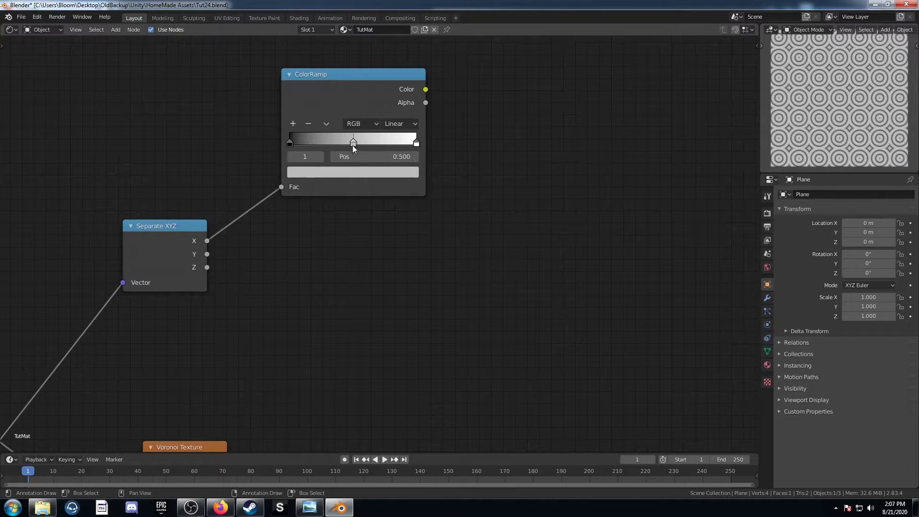
pyautogui.click(364, 173)
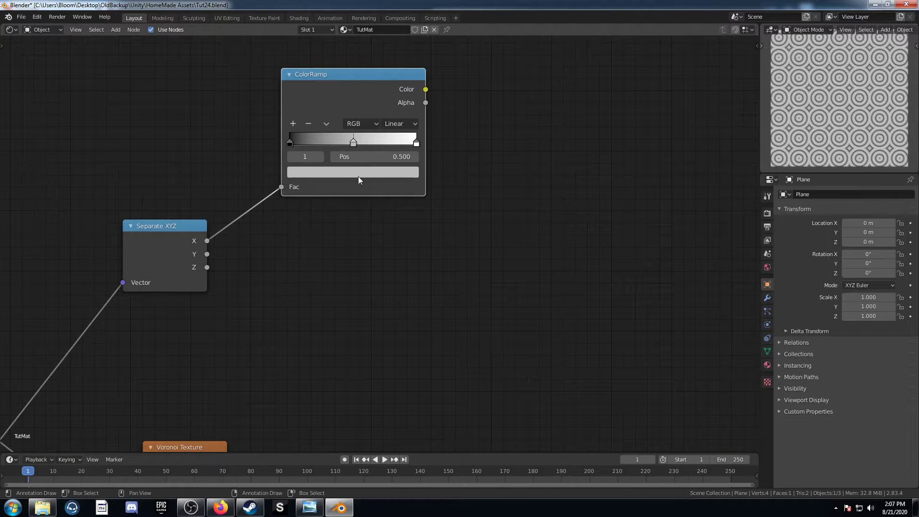
pyautogui.click(354, 173)
pyautogui.scroll(5, 343, 237)
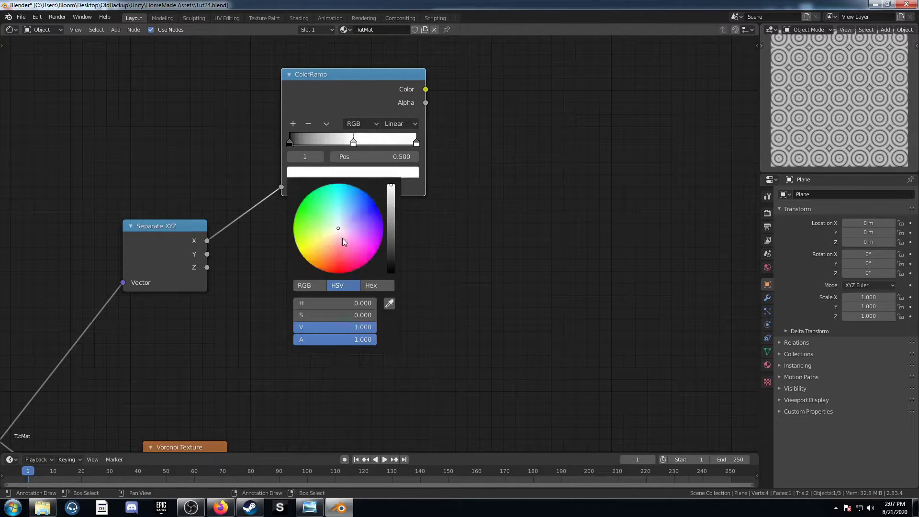
# - Change the ColorRamp's end stop at position 1.000 to black
pyautogui.click(416, 143)
pyautogui.click(345, 172)
pyautogui.scroll(-2, 344, 223)
pyautogui.scroll(-8, 343, 234)
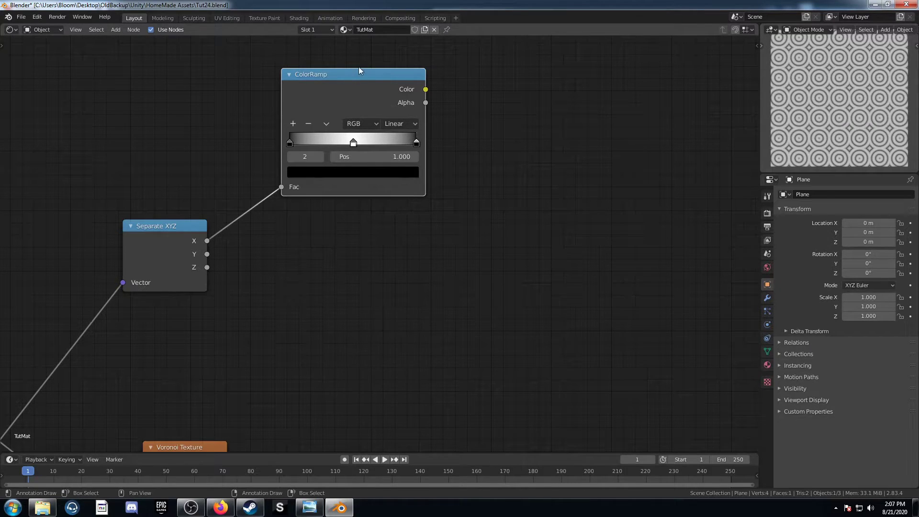
# - Duplicate the ColorRamp below the original and connect the Separate XYZ node's Y output to its Fac input
pyautogui.hotkey('shift', 'd')
pyautogui.click(361, 248)
pyautogui.moveTo(207, 254); pyautogui.dragTo(229, 276)
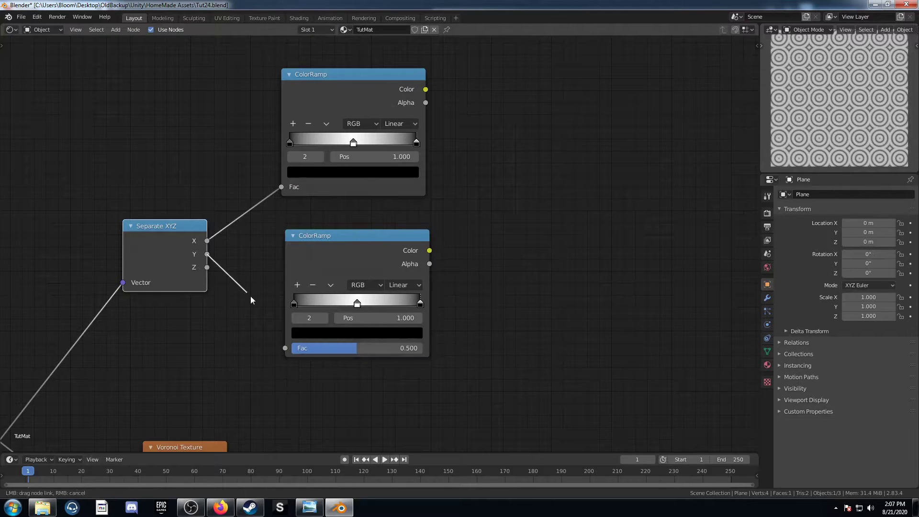
pyautogui.moveTo(286, 349); pyautogui.dragTo(285, 349)
# - Add a math node set to Add and connect both ColorRamps' Color outputs to its two Value inputs
pyautogui.moveTo(286, 349); pyautogui.dragTo(202, 377, button='middle')
pyautogui.hotkey('shift', 'a')
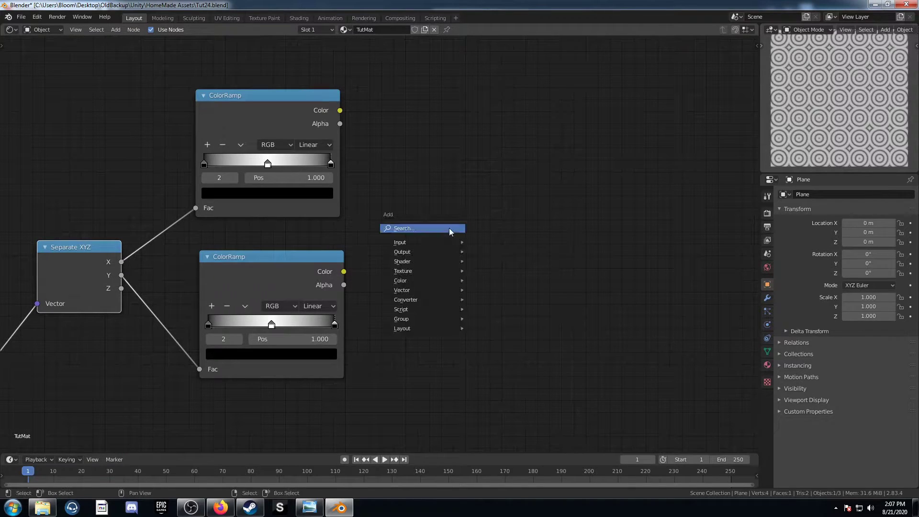
pyautogui.click(448, 228)
pyautogui.write('add')
pyautogui.press('Return')
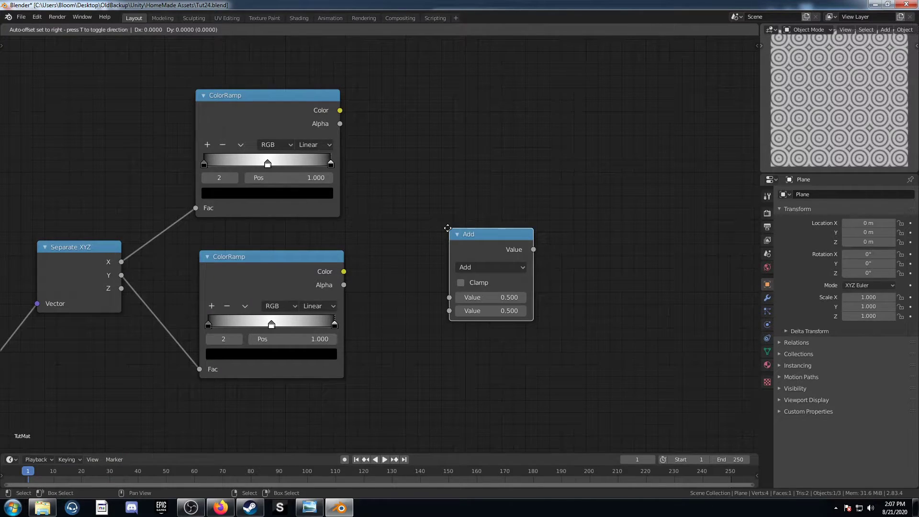
pyautogui.click(389, 165)
pyautogui.moveTo(340, 110); pyautogui.dragTo(391, 234)
pyautogui.moveTo(344, 271); pyautogui.dragTo(391, 247)
# - Change the math node's operation to Multiply and preview its output
pyautogui.click(433, 204)
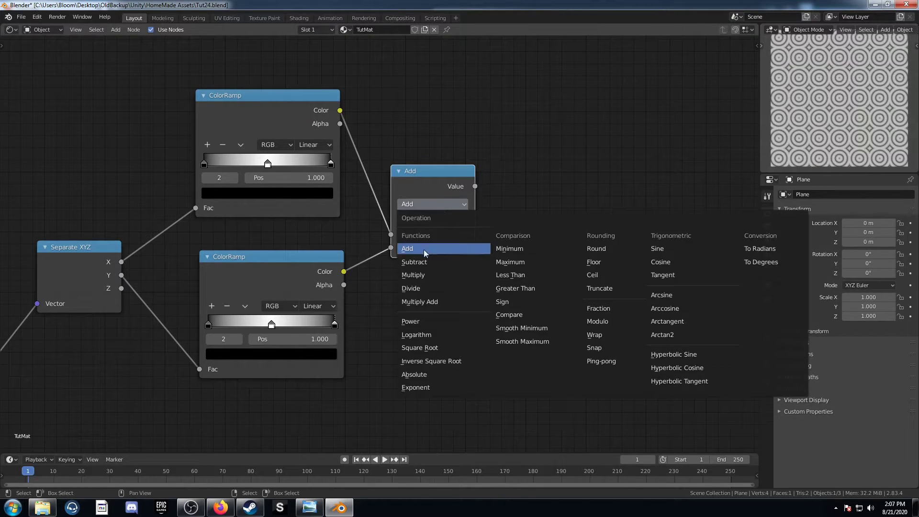
pyautogui.click(431, 279)
pyautogui.keyDown('ctrl'); pyautogui.keyDown('shift'); pyautogui.click(437, 176); pyautogui.keyUp('shift'); pyautogui.keyUp('ctrl')
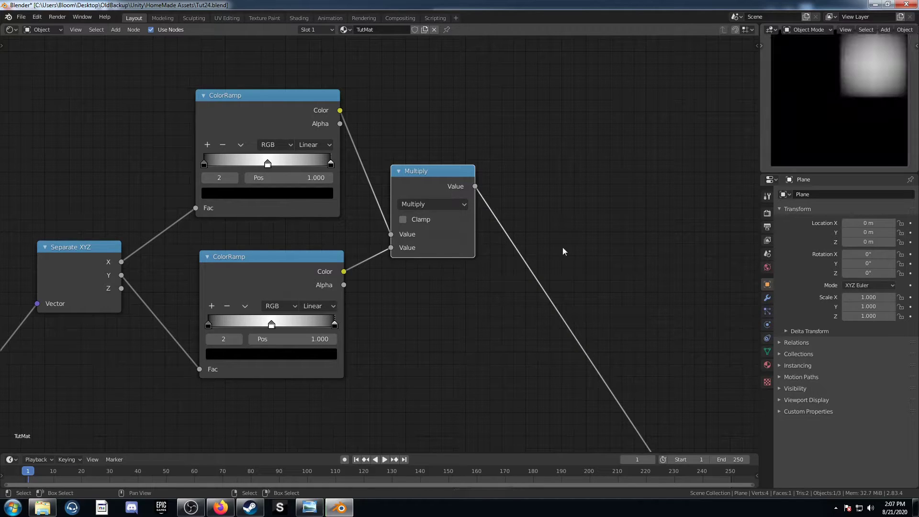
pyautogui.scroll(-2, 567, 260)
pyautogui.moveTo(359, 271); pyautogui.dragTo(456, 139, button='middle')
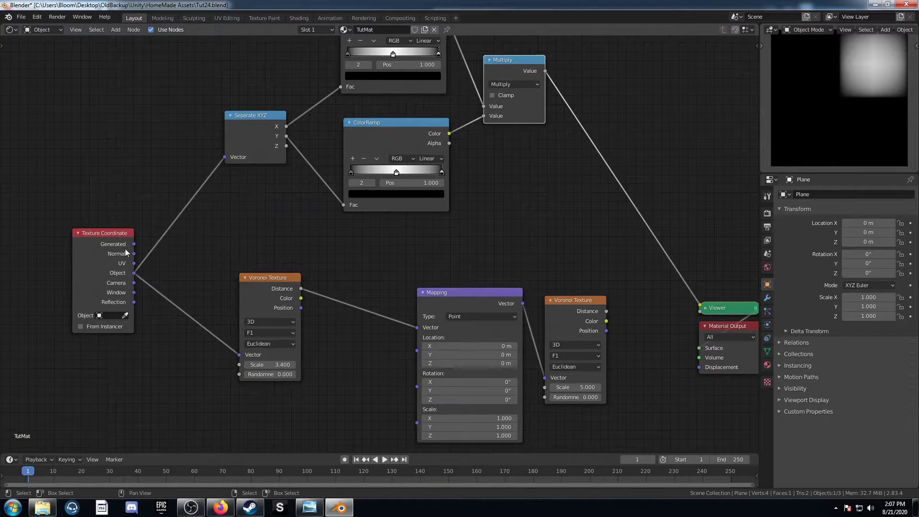
# - Connect the Texture Coordinate node's Generated output to the Separate XYZ node's Vector input
pyautogui.moveTo(135, 246); pyautogui.dragTo(224, 156)
pyautogui.moveTo(274, 221); pyautogui.dragTo(185, 237, button='middle')
pyautogui.moveTo(431, 192); pyautogui.dragTo(364, 232, button='middle')
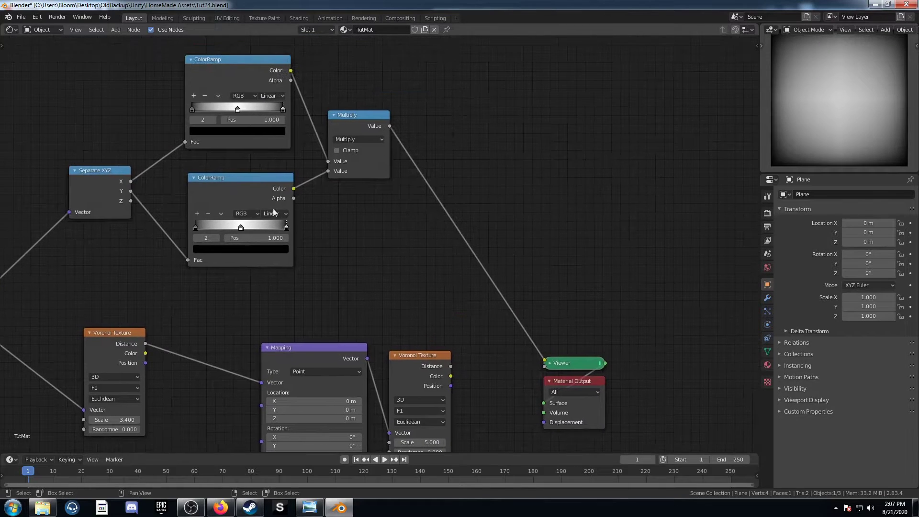
# - Try shifting the middle stop of the lower and then the upper ColorRamp, undoing each change
pyautogui.moveTo(240, 228)
pyautogui.mouseDown()
pyautogui.moveTo(261, 230)
pyautogui.moveTo(228, 228)
pyautogui.moveTo(245, 227)
pyautogui.mouseUp()
pyautogui.hotkey('ctrl', 'z')
pyautogui.moveTo(237, 109); pyautogui.dragTo(222, 111)
pyautogui.hotkey('ctrl', 'z')
# - Insert a new ColorRamp node between the Multiply node and the Viewer
pyautogui.moveTo(374, 266); pyautogui.dragTo(320, 275, button='middle')
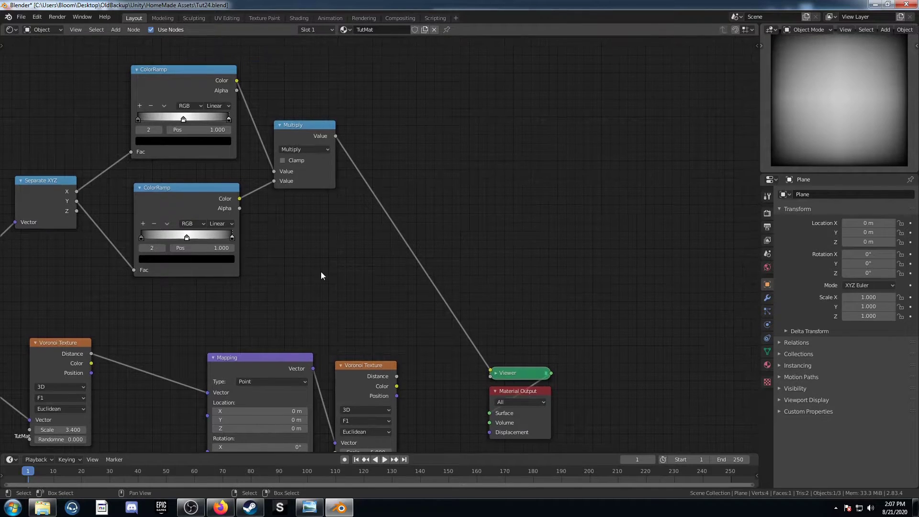
pyautogui.hotkey('shift', 'a')
pyautogui.click(396, 278)
pyautogui.write('colorr')
pyautogui.press('Return')
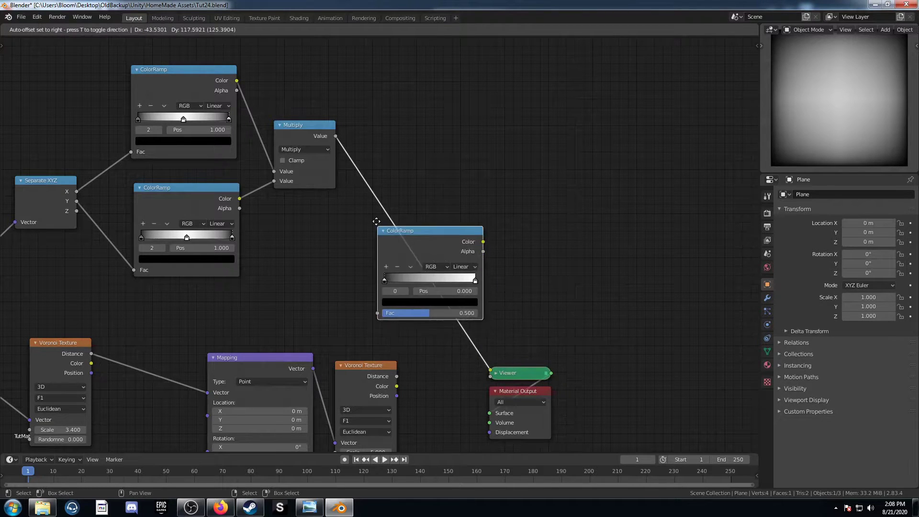
pyautogui.click(383, 217)
# - Set the new ColorRamp's black stop to position 0.210 and its white stop to 0.700
pyautogui.click(432, 243)
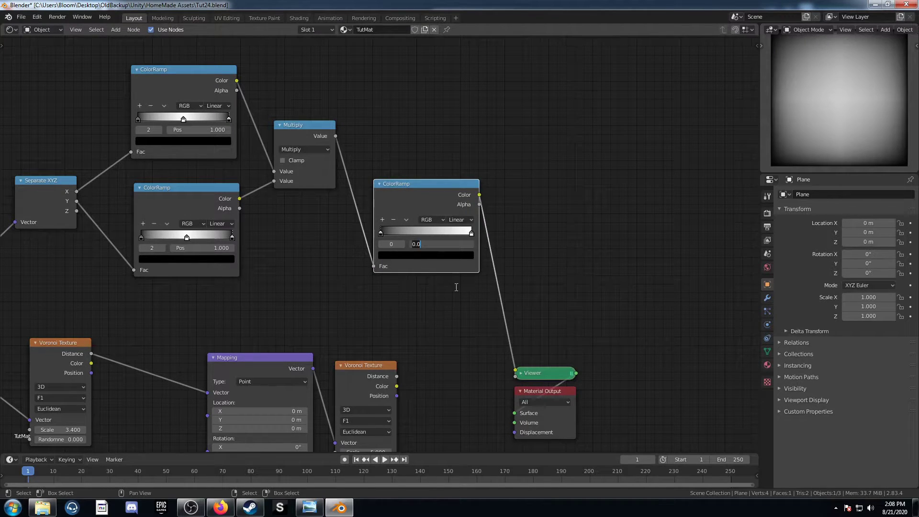
pyautogui.press('Return')
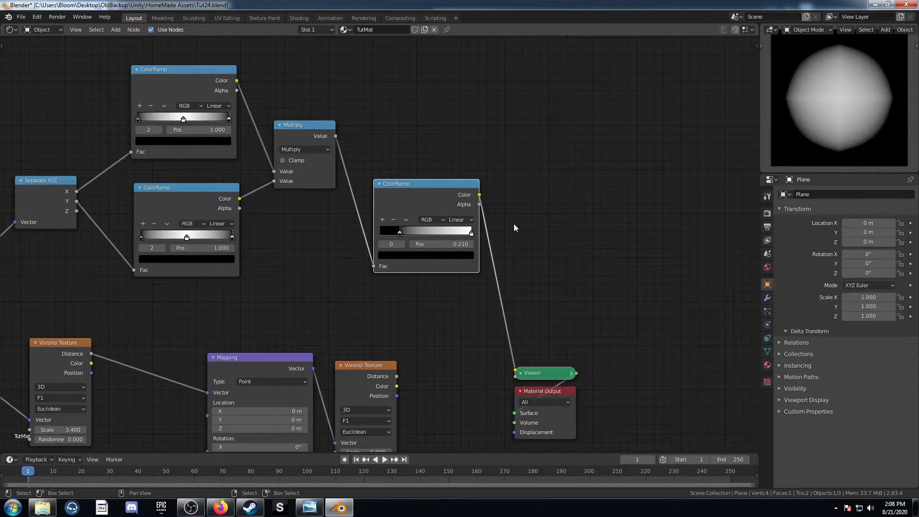
pyautogui.click(471, 233)
pyautogui.click(462, 244)
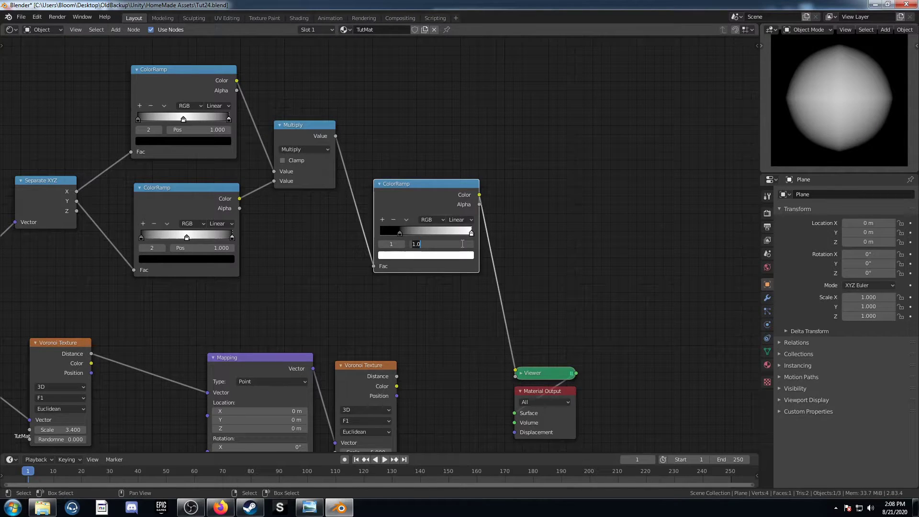
pyautogui.press('Return')
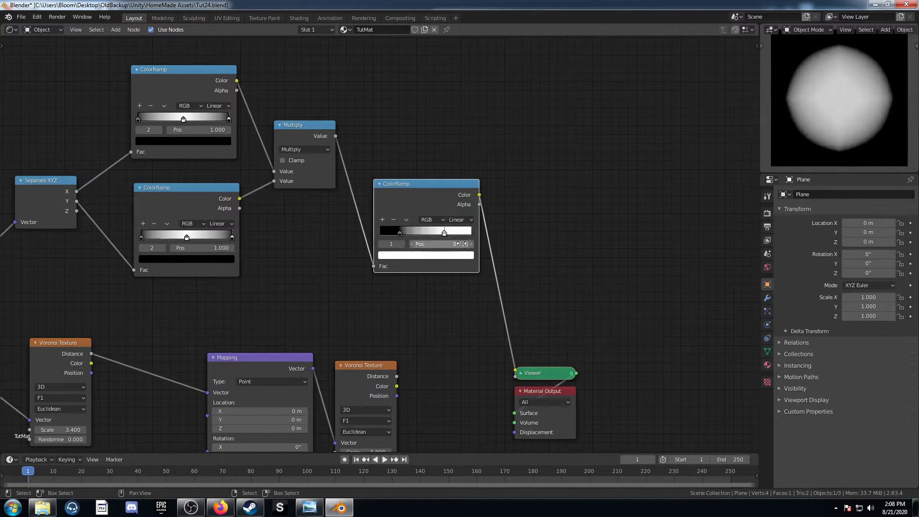
# - Insert a math node between the third ColorRamp and the Viewer
pyautogui.scroll(-3, 441, 299)
pyautogui.moveTo(441, 299); pyautogui.dragTo(392, 274, button='middle')
pyautogui.hotkey('shift', 'a')
pyautogui.write('smath')
pyautogui.press('Return')
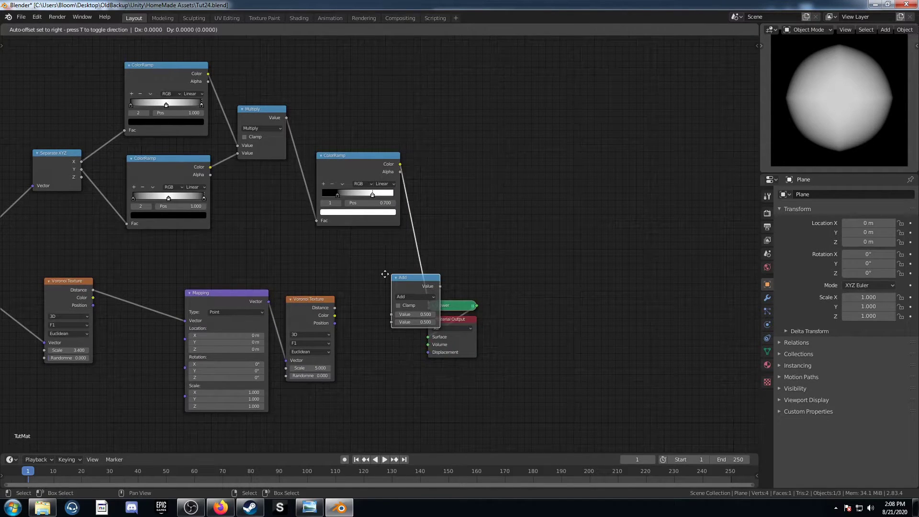
pyautogui.click(421, 210)
# - Set the new math node's operation to Multiply and its second value to 5
pyautogui.click(461, 234)
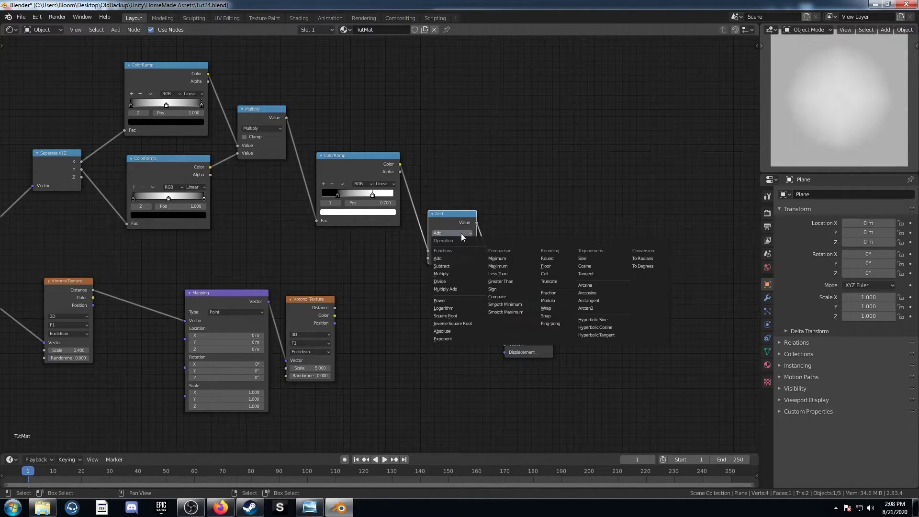
pyautogui.click(449, 274)
pyautogui.click(452, 258)
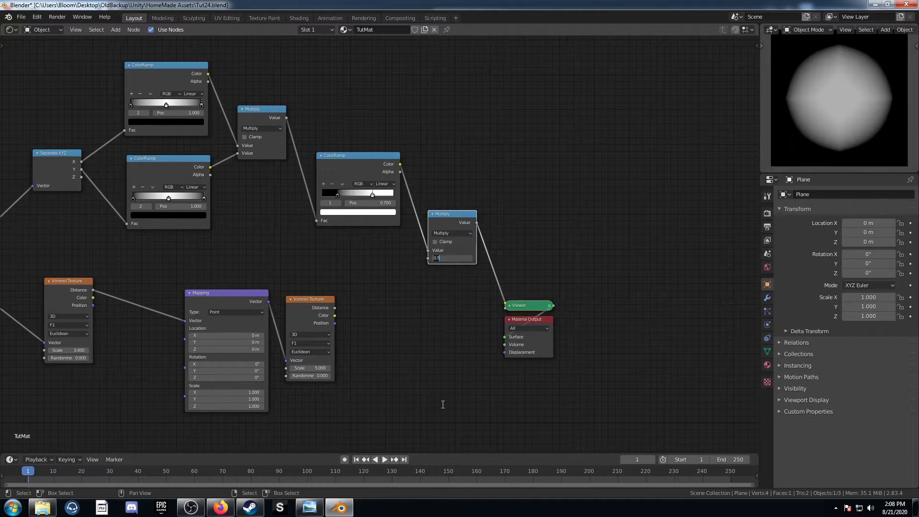
pyautogui.write('5')
pyautogui.press('Return')
# - Connect the last Multiply node's Value to the second Voronoi Texture's Scale and preview that texture's Distance output, making room before the Viewer
pyautogui.scroll(-3, 470, 351)
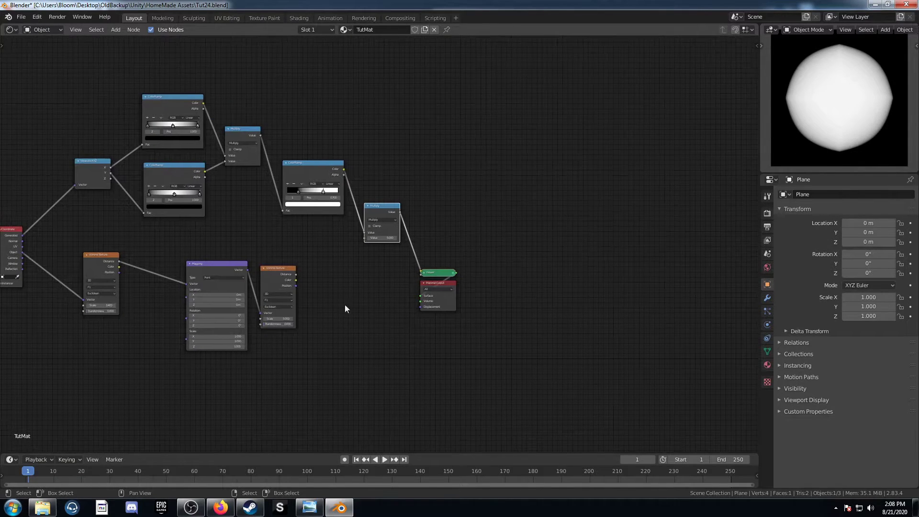
pyautogui.moveTo(277, 269); pyautogui.dragTo(371, 282)
pyautogui.moveTo(400, 212); pyautogui.dragTo(357, 332)
pyautogui.scroll(4, 408, 343)
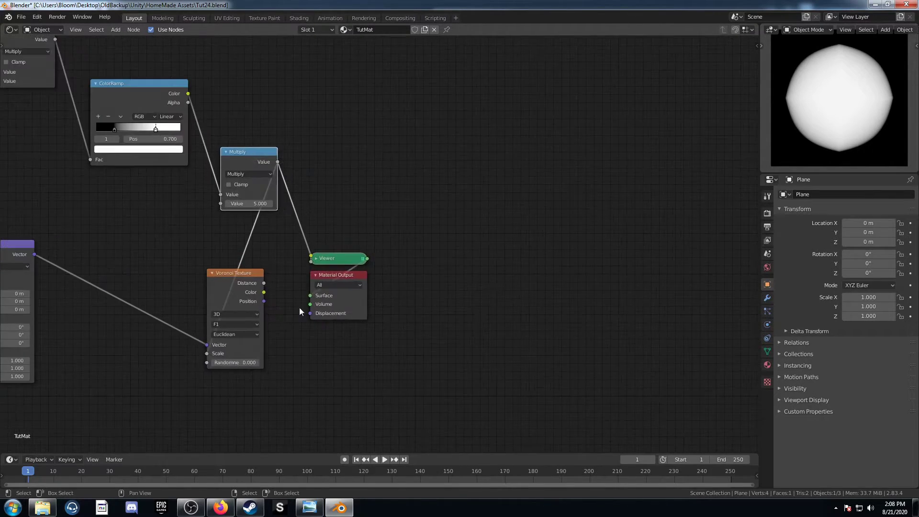
pyautogui.keyDown('ctrl'); pyautogui.keyDown('shift'); pyautogui.click(191, 282); pyautogui.keyUp('shift'); pyautogui.keyUp('ctrl')
pyautogui.moveTo(321, 329); pyautogui.dragTo(515, 346)
# - Insert a MixRGB node between the second Voronoi Texture and the Viewer, and place a duplicate after it
pyautogui.hotkey('shift', 'a')
pyautogui.click(316, 372)
pyautogui.write('mixr')
pyautogui.press('Return')
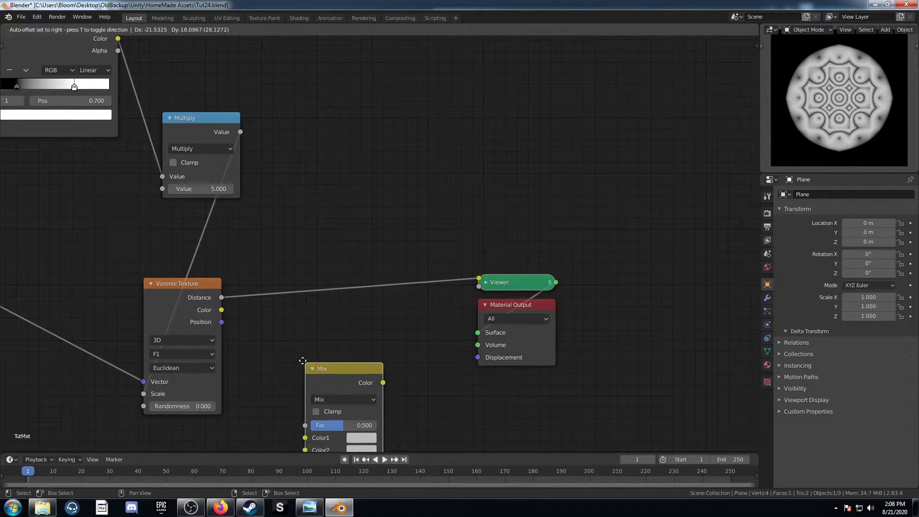
pyautogui.click(264, 258)
pyautogui.hotkey('shift', 'd')
pyautogui.click(389, 250)
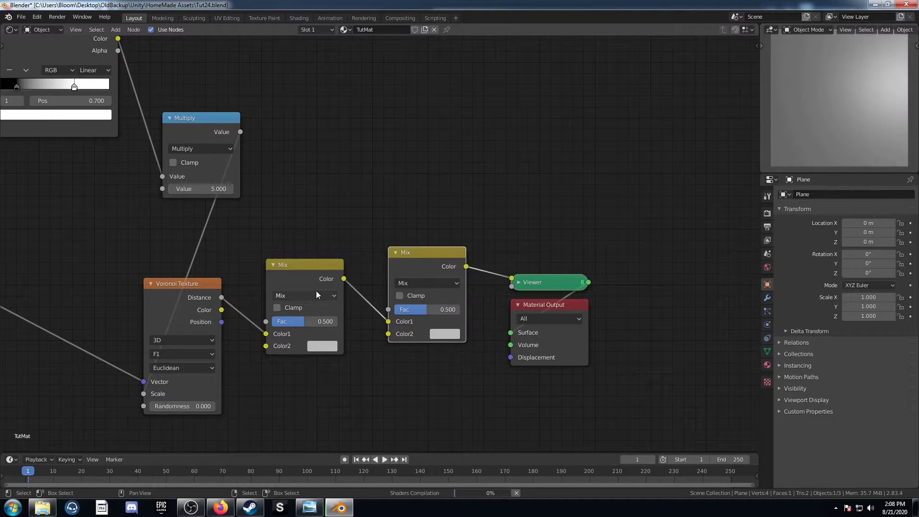
# - Set the first Mix node's blending mode to Color Burn and the second one's to Color Dodge
pyautogui.click(305, 295)
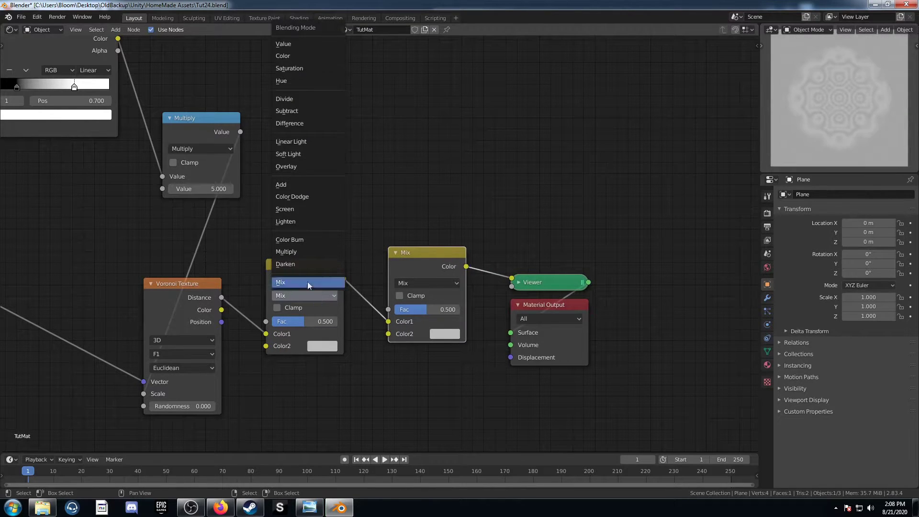
pyautogui.click(313, 239)
pyautogui.scroll(-1, 407, 287)
pyautogui.click(414, 275)
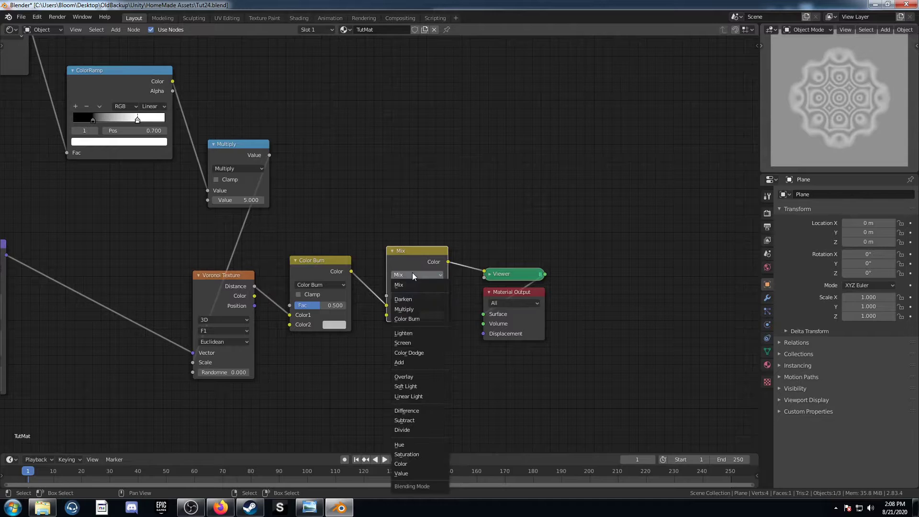
pyautogui.click(409, 352)
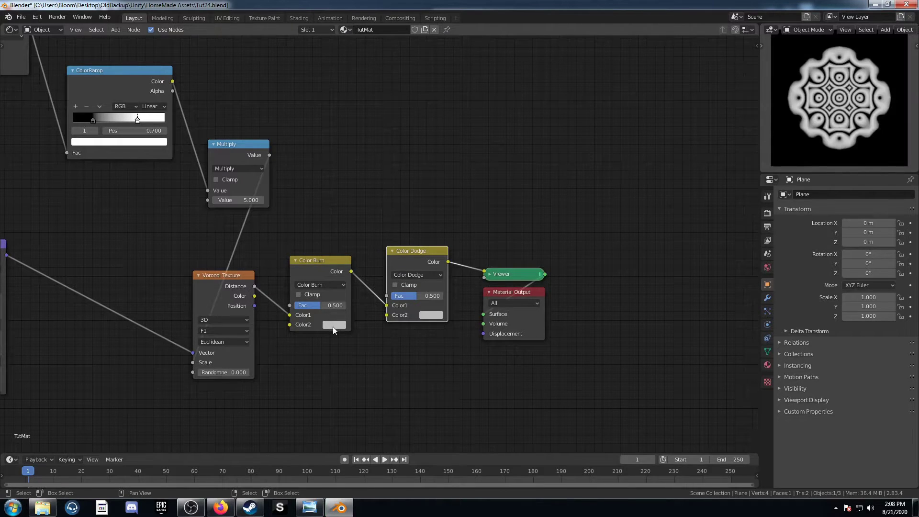
# - Set Color2 to black on the Color Burn node and to white on the Color Dodge node
pyautogui.click(334, 325)
pyautogui.scroll(-15, 350, 240)
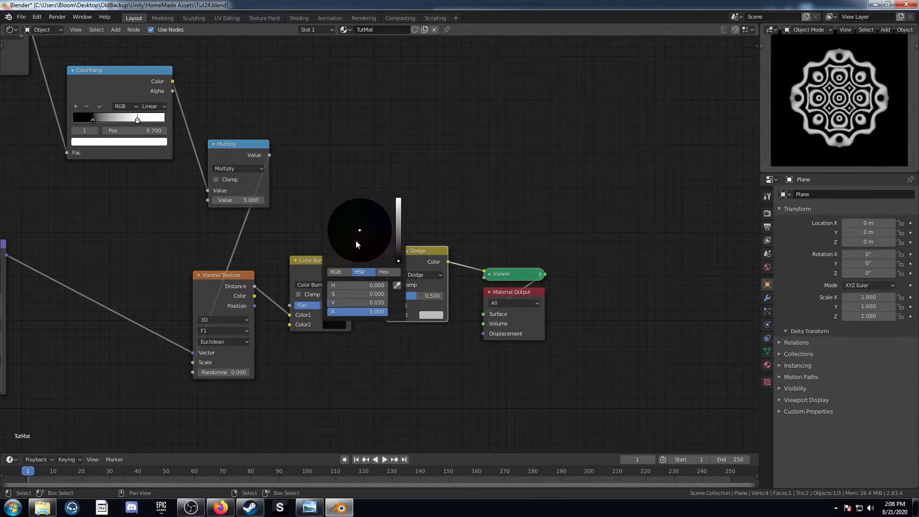
pyautogui.click(431, 314)
pyautogui.scroll(5, 459, 220)
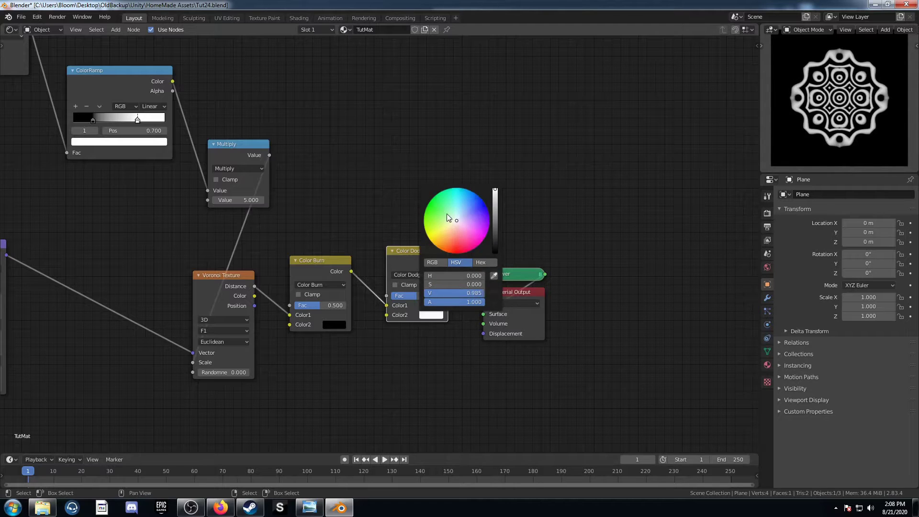
# - Set the Color Burn node's Fac to 0.75 and the Color Dodge node's Fac to 1.000
pyautogui.doubleClick(325, 306)
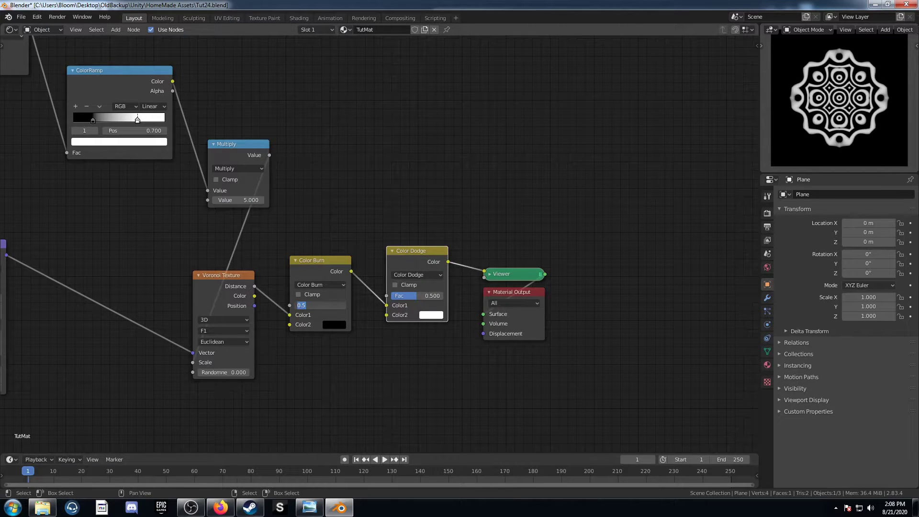
pyautogui.write('.75')
pyautogui.press('Return')
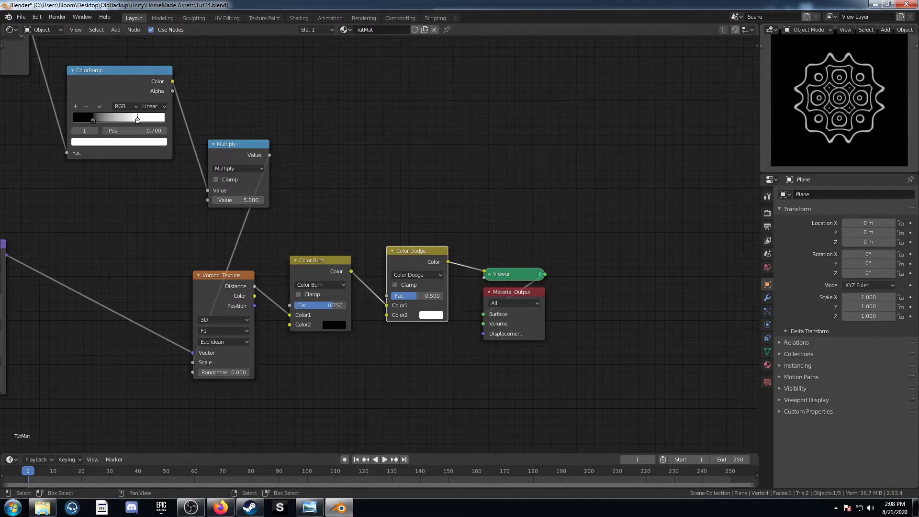
pyautogui.moveTo(422, 295); pyautogui.dragTo(448, 295)
# - Examine the whole node chain from the Color Dodge node back to the Texture Coordinate node
pyautogui.scroll(-2, 381, 316)
pyautogui.moveTo(355, 321); pyautogui.dragTo(588, 311, button='middle')
pyautogui.scroll(-1, 569, 317)
pyautogui.moveTo(526, 334); pyautogui.dragTo(515, 363, button='middle')
pyautogui.scroll(1, 529, 351)
pyautogui.moveTo(551, 335); pyautogui.dragTo(549, 332, button='middle')
pyautogui.moveTo(449, 341); pyautogui.dragTo(458, 344, button='middle')
pyautogui.scroll(2, 472, 318)
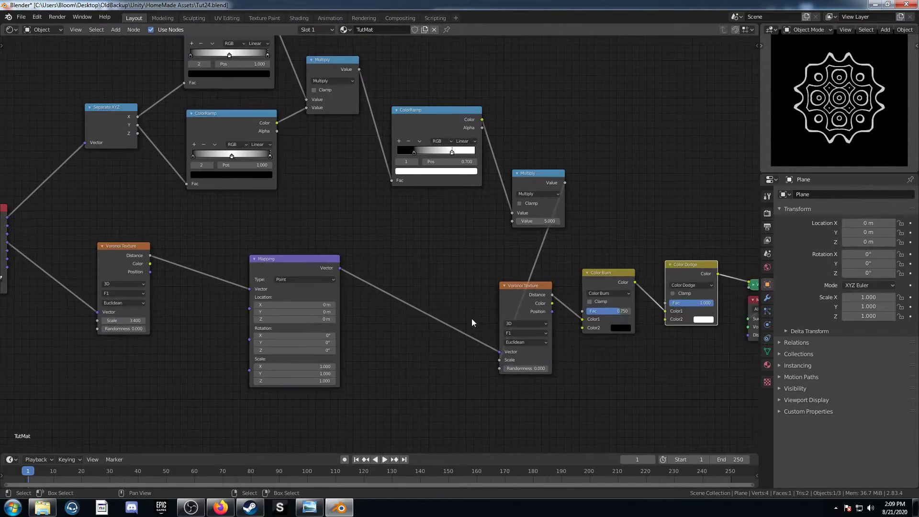
pyautogui.moveTo(407, 275); pyautogui.dragTo(512, 283, button='middle')
pyautogui.scroll(-3, 455, 269)
pyautogui.moveTo(410, 251); pyautogui.dragTo(437, 260, button='middle')
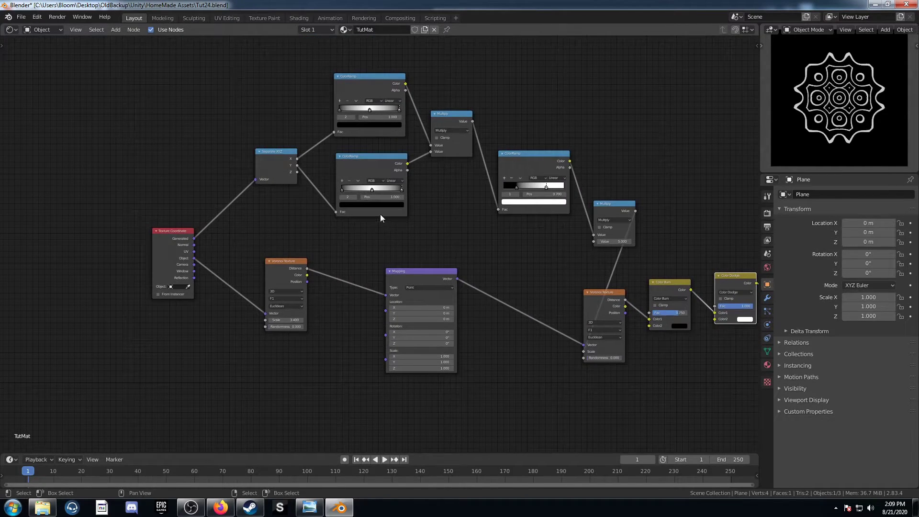
# - Try shifting the middle stop of the ColorRamp fed by the Y output, and undo it
pyautogui.moveTo(372, 189)
pyautogui.mouseDown()
pyautogui.moveTo(347, 188)
pyautogui.moveTo(390, 189)
pyautogui.mouseUp()
pyautogui.hotkey('ctrl', 'z')
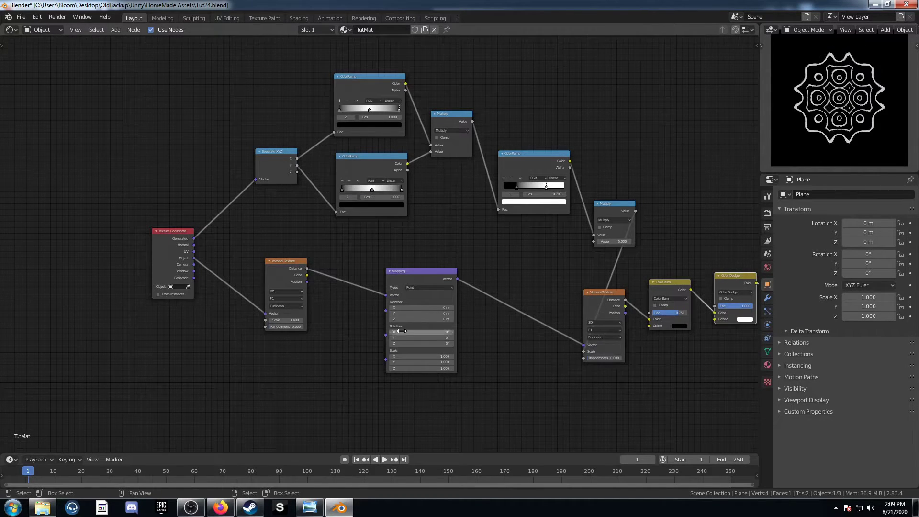
# - Detach the first Voronoi Texture from the chain and connect the Texture Coordinate's Object output directly to the Mapping node's Vector input
pyautogui.moveTo(378, 321); pyautogui.dragTo(363, 296, button='middle')
pyautogui.scroll(2, 362, 296)
pyautogui.keyDown('alt'); pyautogui.moveTo(224, 245); pyautogui.dragTo(215, 339); pyautogui.keyUp('alt')
pyautogui.moveTo(104, 230); pyautogui.dragTo(367, 293)
pyautogui.scroll(1, 373, 365)
pyautogui.scroll(-1, 375, 343)
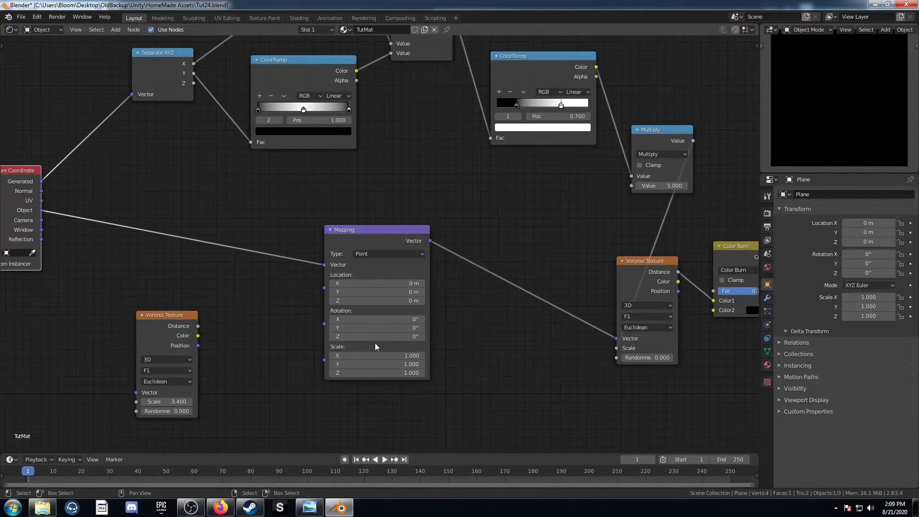
# - Lower the Color Burn node's Fac to about 0.317 and set the Mapping node's Z rotation to about 17.3°
pyautogui.scroll(-3, 406, 335)
pyautogui.moveTo(630, 290)
pyautogui.mouseDown(button='middle')
pyautogui.moveTo(589, 304)
pyautogui.moveTo(489, 279)
pyautogui.mouseUp(button='middle')
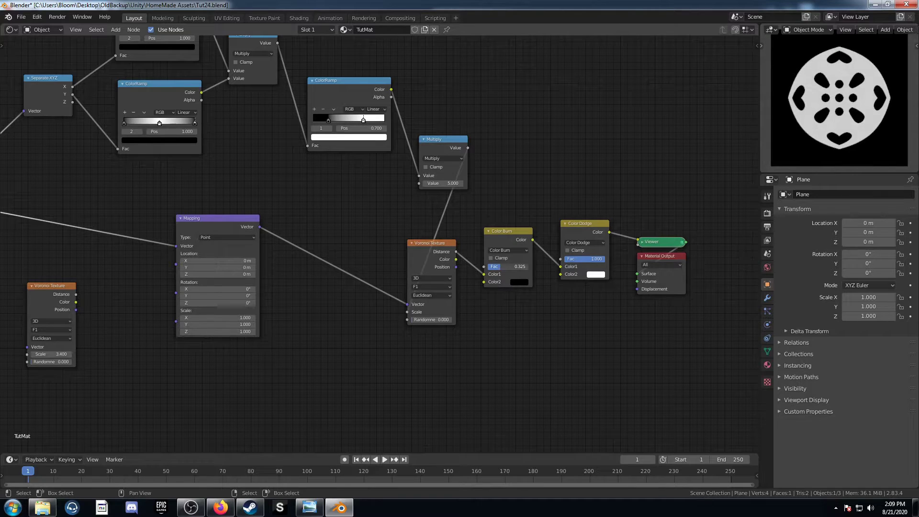
pyautogui.scroll(2, 386, 320)
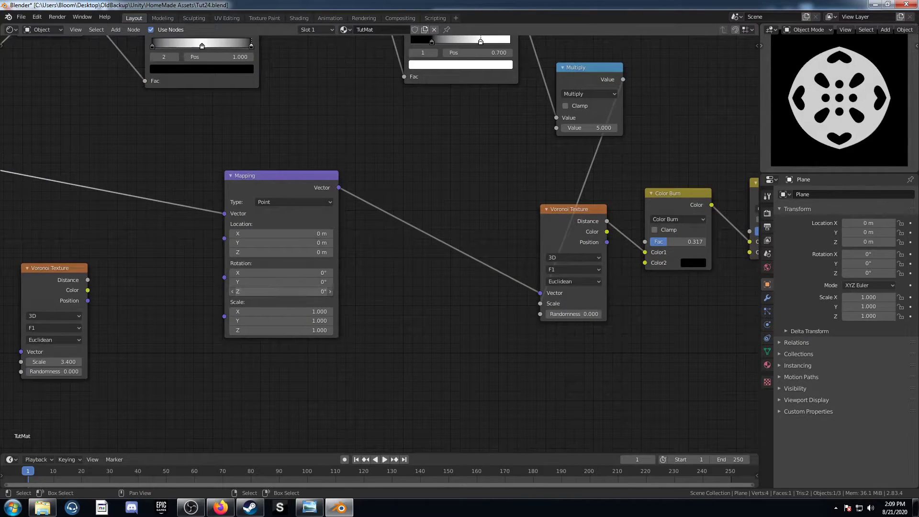
pyautogui.moveTo(287, 291); pyautogui.dragTo(330, 291)
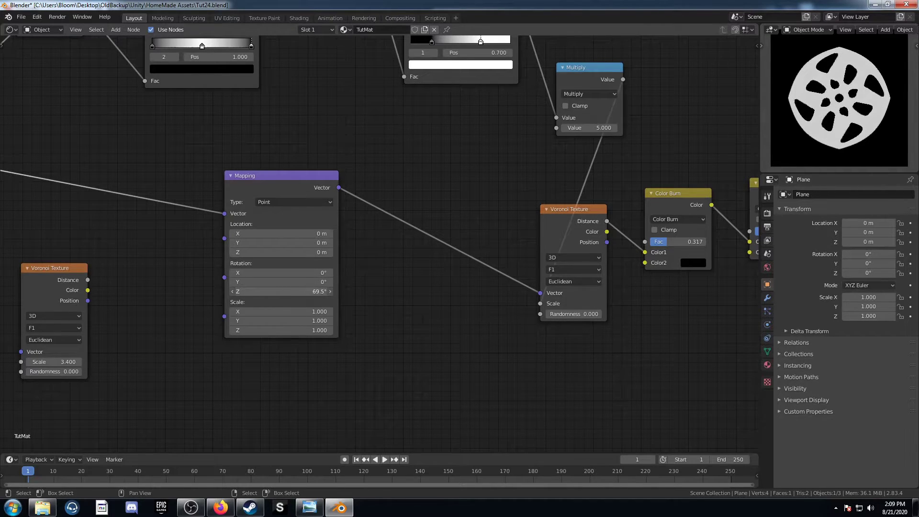
pyautogui.moveTo(330, 291); pyautogui.dragTo(318, 291)
# - Detach the lower ColorRamp from between Separate XYZ and Multiply, and try adjusting the Mapping node's Z rotation
pyautogui.scroll(-4, 331, 290)
pyautogui.moveTo(346, 245); pyautogui.dragTo(480, 342, button='middle')
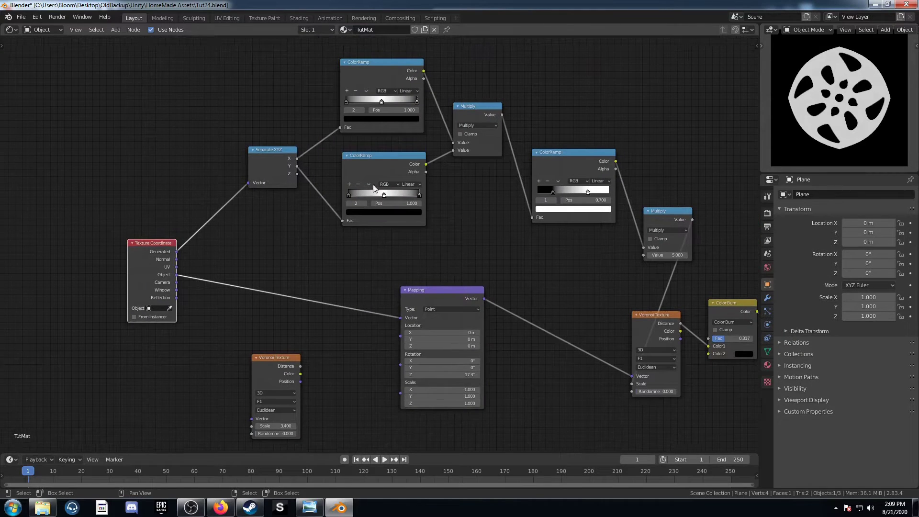
pyautogui.keyDown('alt'); pyautogui.moveTo(390, 155); pyautogui.dragTo(358, 216); pyautogui.keyUp('alt')
pyautogui.moveTo(546, 333); pyautogui.dragTo(425, 273, button='middle')
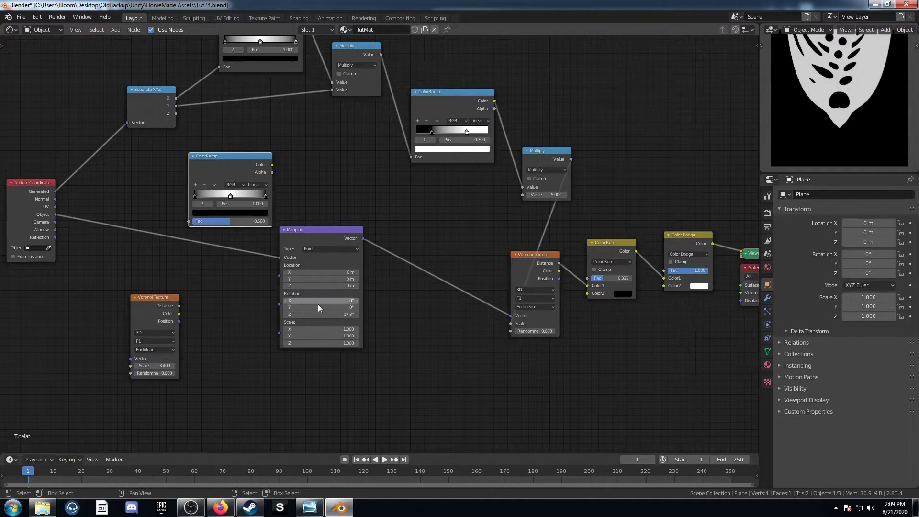
pyautogui.moveTo(311, 317)
pyautogui.mouseDown()
pyautogui.moveTo(357, 316)
pyautogui.moveTo(325, 316)
pyautogui.mouseUp()
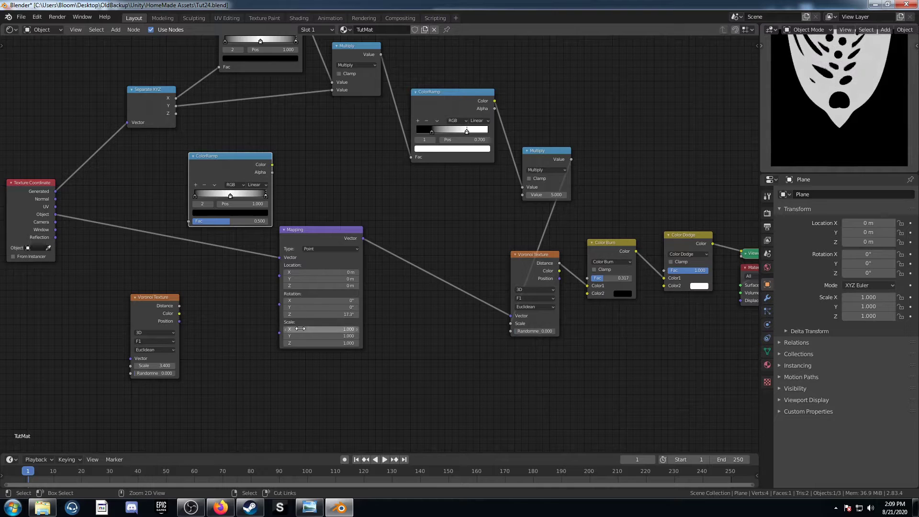
# - Undo the recent experiments with the Mapping rotation, the detached ColorRamp, the Color Burn factor and the bypassed Voronoi Texture
pyautogui.hotkey('ctrl', 'z')
pyautogui.hotkey('ctrl', 'z')
pyautogui.hotkey('ctrl', 'z')
pyautogui.hotkey('ctrl', 'z')
pyautogui.hotkey('ctrl', 'z')
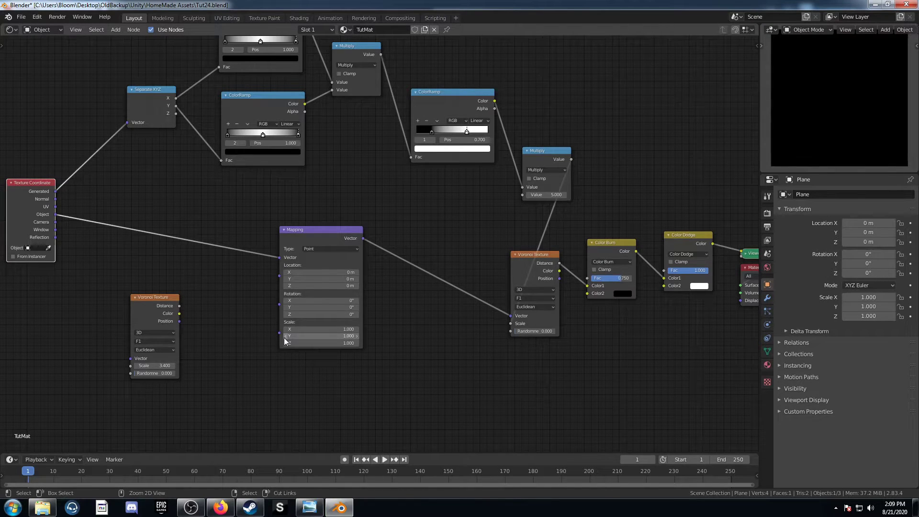
pyautogui.hotkey('ctrl', 'z')
pyautogui.hotkey('ctrl', 'z')
pyautogui.scroll(-4, 415, 351)
pyautogui.moveTo(415, 351); pyautogui.dragTo(400, 316, button='middle')
pyautogui.scroll(4, 323, 316)
pyautogui.moveTo(377, 346); pyautogui.dragTo(377, 358, button='middle')
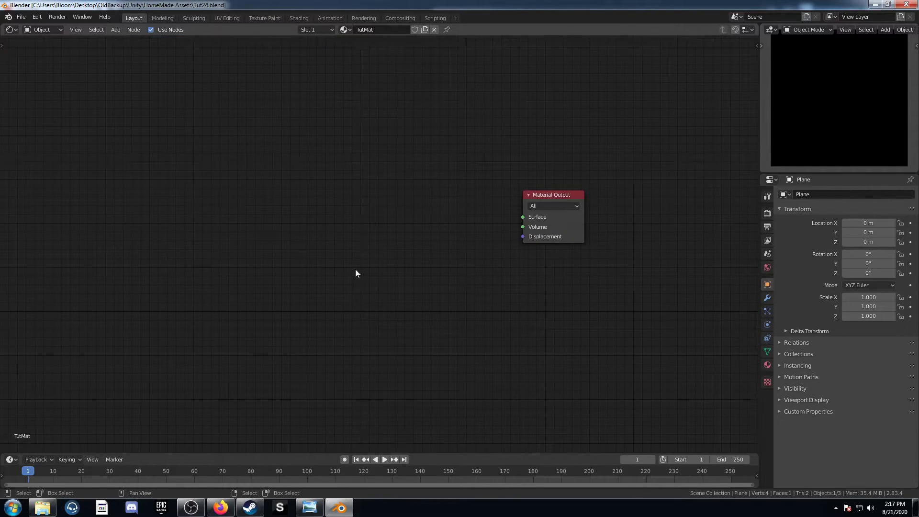
# - Add a Voronoi Texture node before the Material Output, using the Minkowski metric and a Randomness of 0
pyautogui.moveTo(375, 252); pyautogui.dragTo(397, 264, button='middle')
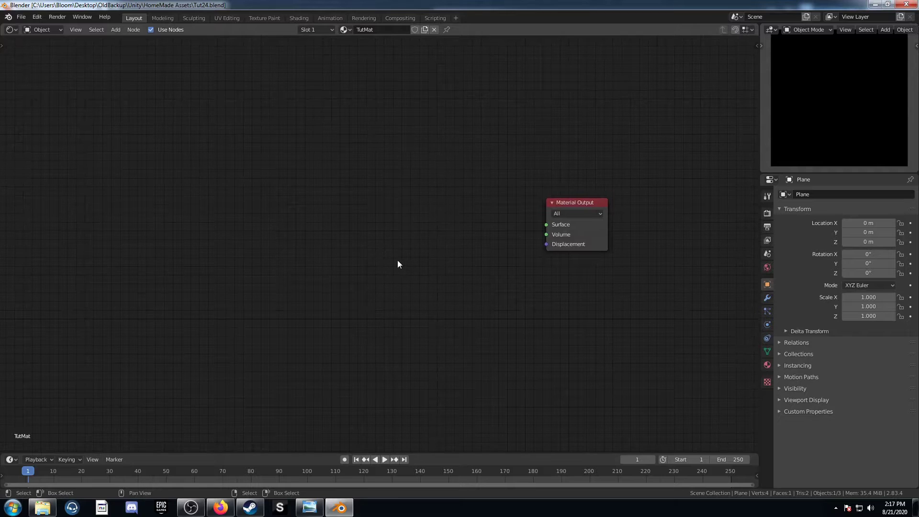
pyautogui.hotkey('shift', 'a')
pyautogui.click(396, 261)
pyautogui.write('voro')
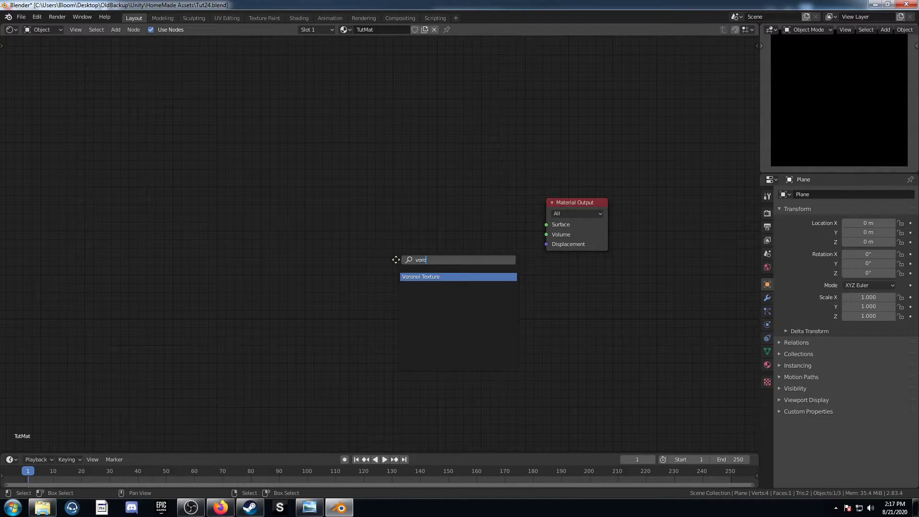
pyautogui.press('Return')
pyautogui.click(408, 187)
pyautogui.click(425, 256)
pyautogui.click(438, 294)
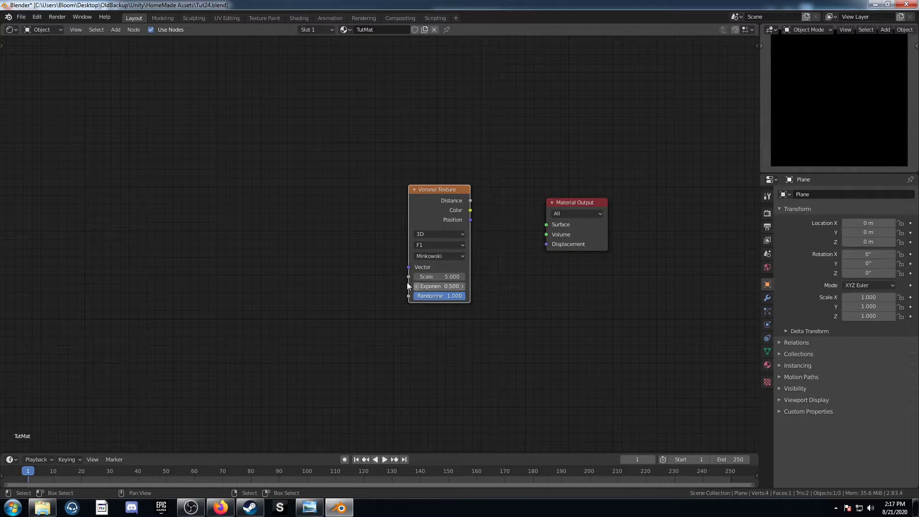
pyautogui.scroll(1, 392, 320)
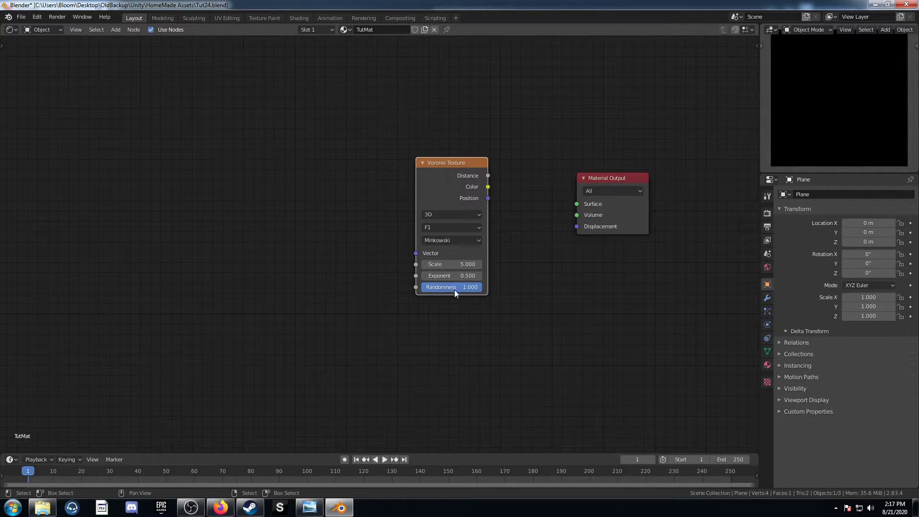
pyautogui.scroll(-2, 481, 197)
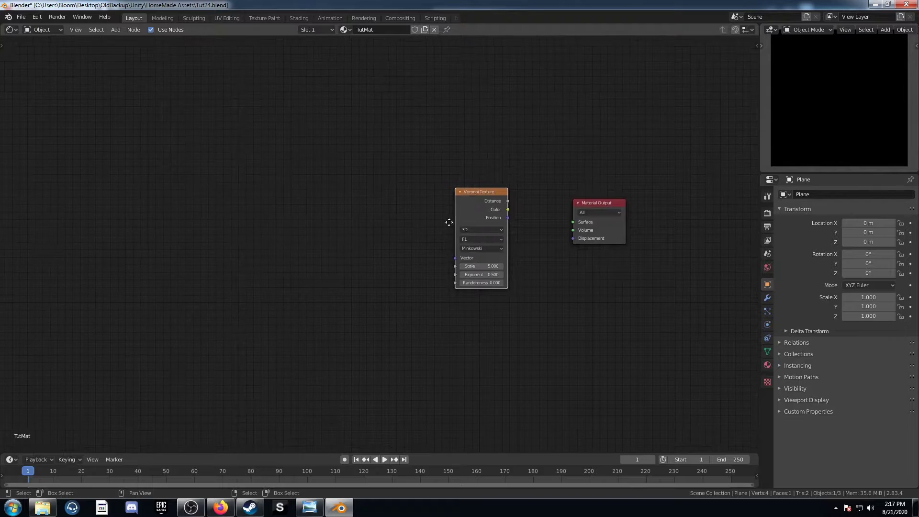
# - Preview the Voronoi Texture's Distance output through a Viewer node
pyautogui.keyDown('ctrl'); pyautogui.keyDown('shift'); pyautogui.click(481, 197); pyautogui.keyUp('shift'); pyautogui.keyUp('ctrl')
pyautogui.moveTo(487, 284); pyautogui.dragTo(431, 299, button='middle')
pyautogui.scroll(4, 424, 300)
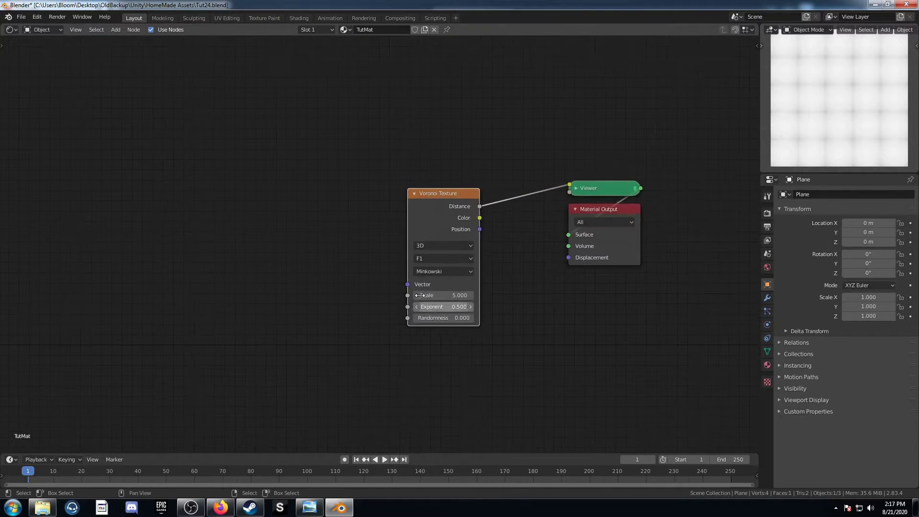
# - Add Mapping and Texture Coordinate nodes ahead of the Voronoi Texture, feed Mapping from the Object output, and space them apart
pyautogui.moveTo(401, 240); pyautogui.dragTo(446, 250, button='middle')
pyautogui.hotkey('ctrl', 't')
pyautogui.moveTo(274, 270); pyautogui.dragTo(374, 258, button='middle')
pyautogui.moveTo(366, 244); pyautogui.dragTo(407, 229)
pyautogui.moveTo(381, 307); pyautogui.dragTo(410, 333, button='middle')
pyautogui.moveTo(356, 229); pyautogui.dragTo(118, 183)
pyautogui.click(306, 210)
# - Insert a duplicate of the Voronoi Texture between Texture Coordinate and Mapping, and set its distance metric to Euclidean
pyautogui.click(601, 223)
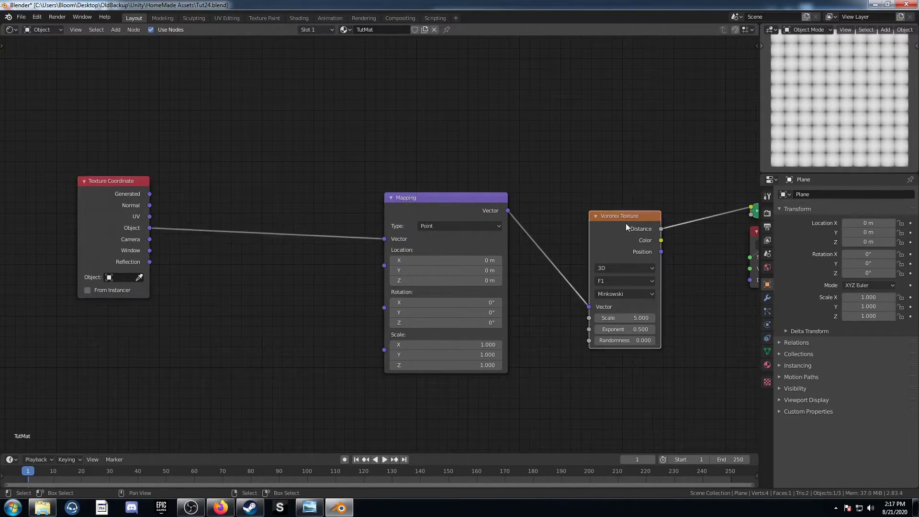
pyautogui.hotkey('shift', 'd')
pyautogui.click(204, 191)
pyautogui.scroll(1, 397, 323)
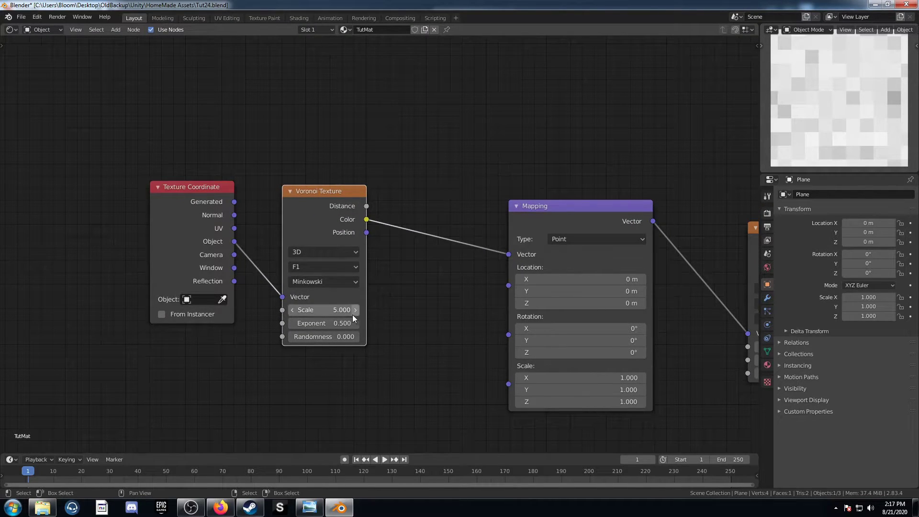
pyautogui.click(329, 281)
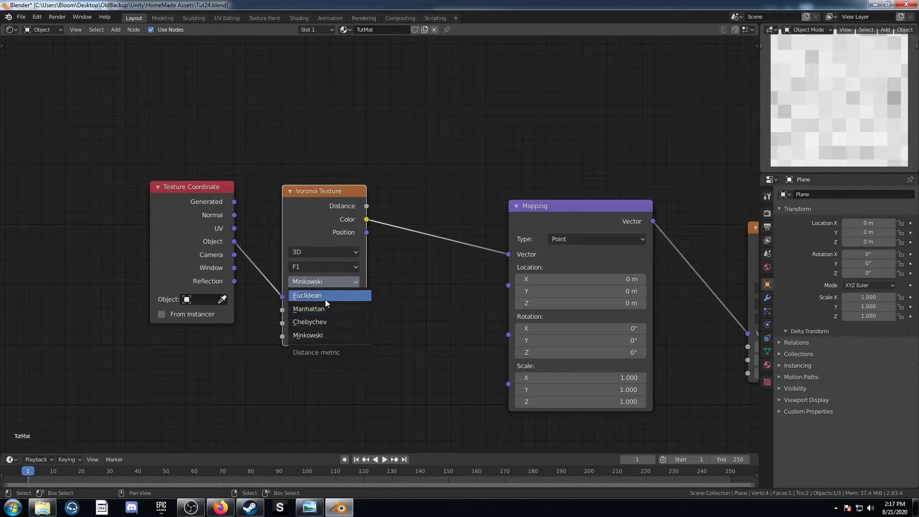
pyautogui.click(326, 299)
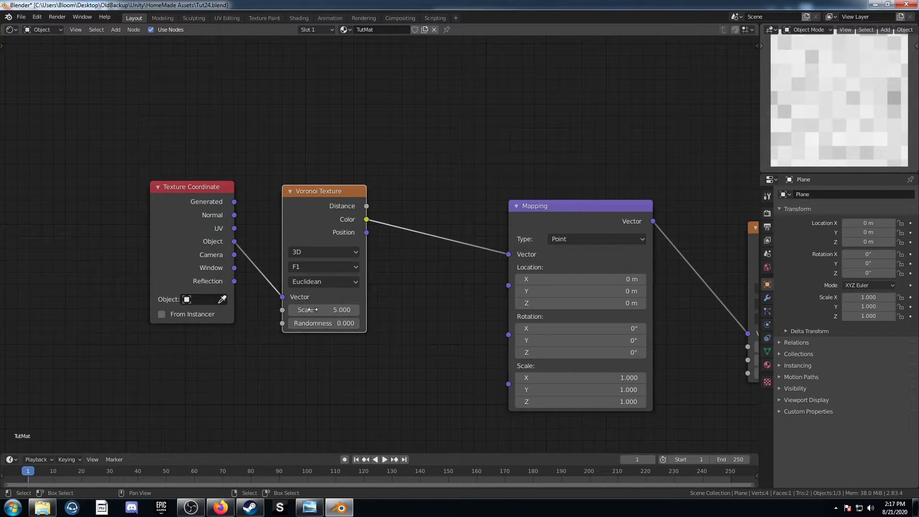
# - Add a Separate XYZ node above the first Voronoi Texture and connect the Texture Coordinate's Object output to it
pyautogui.scroll(-2, 240, 362)
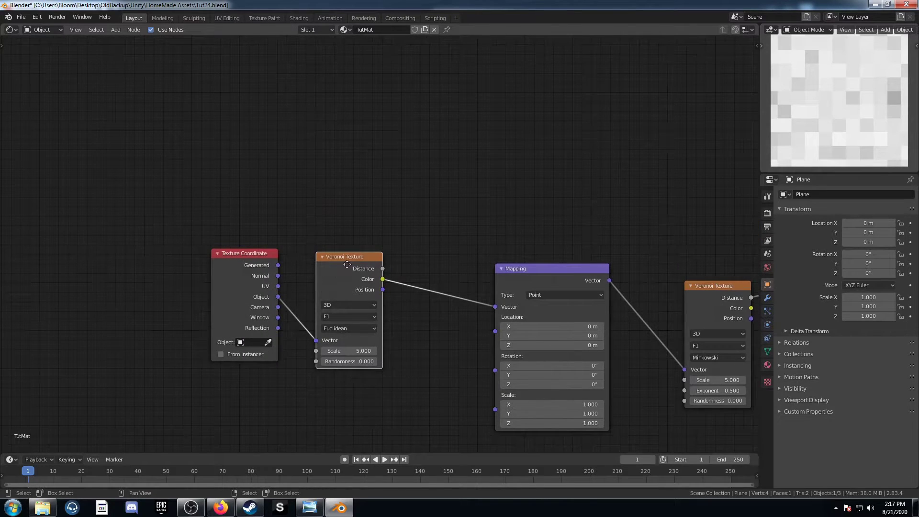
pyautogui.moveTo(345, 266); pyautogui.dragTo(377, 314)
pyautogui.hotkey('shift', 'a')
pyautogui.click(352, 228)
pyautogui.write('sep')
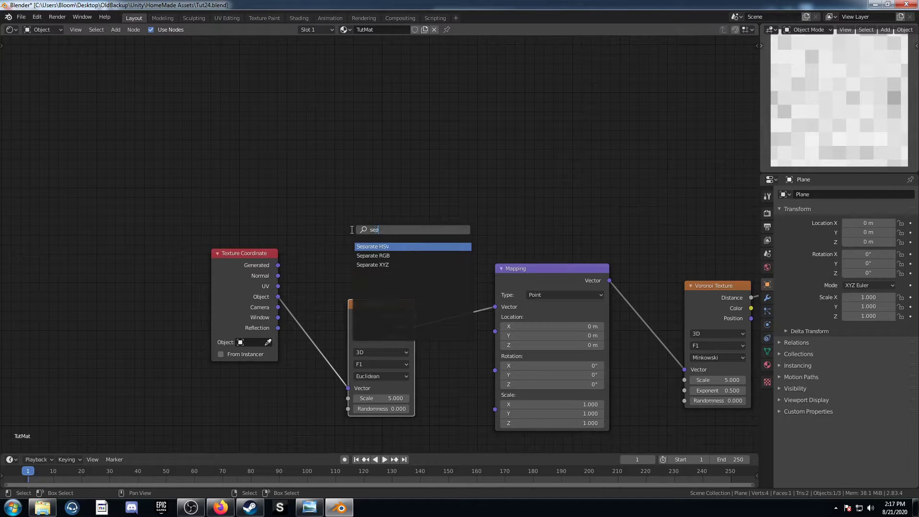
pyautogui.press('Down')
pyautogui.press('Down')
pyautogui.press('Return')
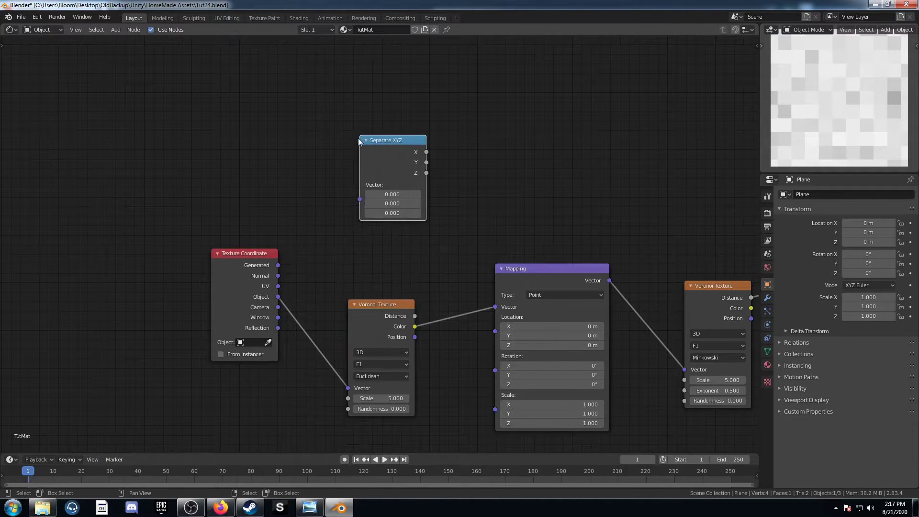
pyautogui.moveTo(278, 296); pyautogui.dragTo(361, 198)
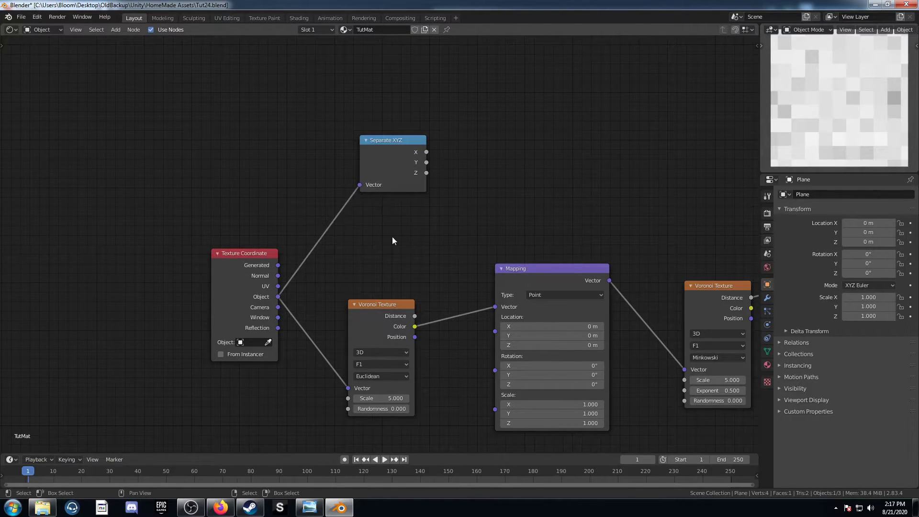
# - Add a Math node fed by the Separate XYZ's X output and set its operation to Absolute
pyautogui.moveTo(392, 236); pyautogui.dragTo(291, 288, button='middle')
pyautogui.scroll(2, 295, 290)
pyautogui.hotkey('shift', 'a')
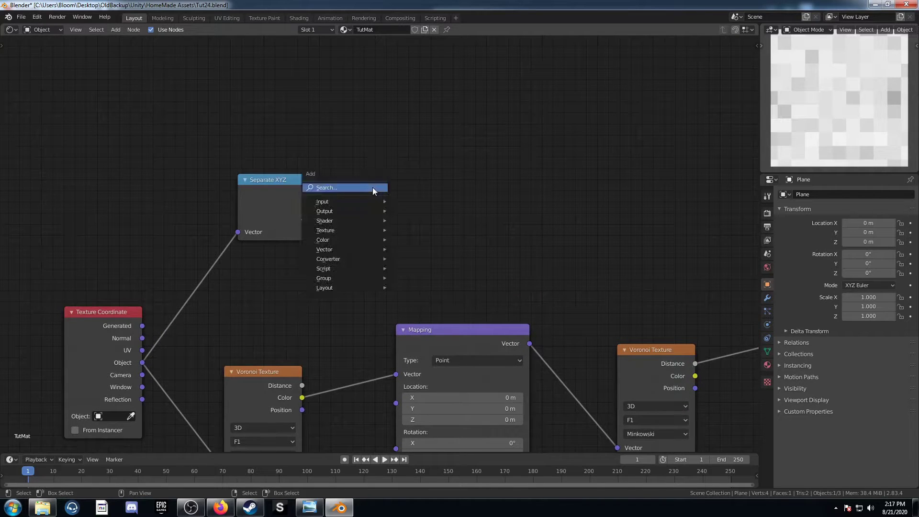
pyautogui.click(372, 188)
pyautogui.write('add')
pyautogui.press('Return')
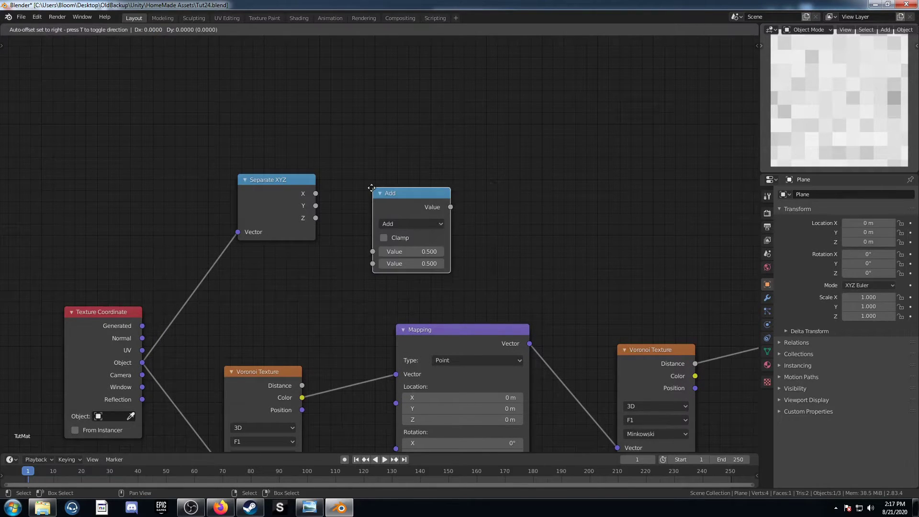
pyautogui.click(351, 131)
pyautogui.moveTo(319, 192); pyautogui.dragTo(376, 148)
pyautogui.click(397, 133)
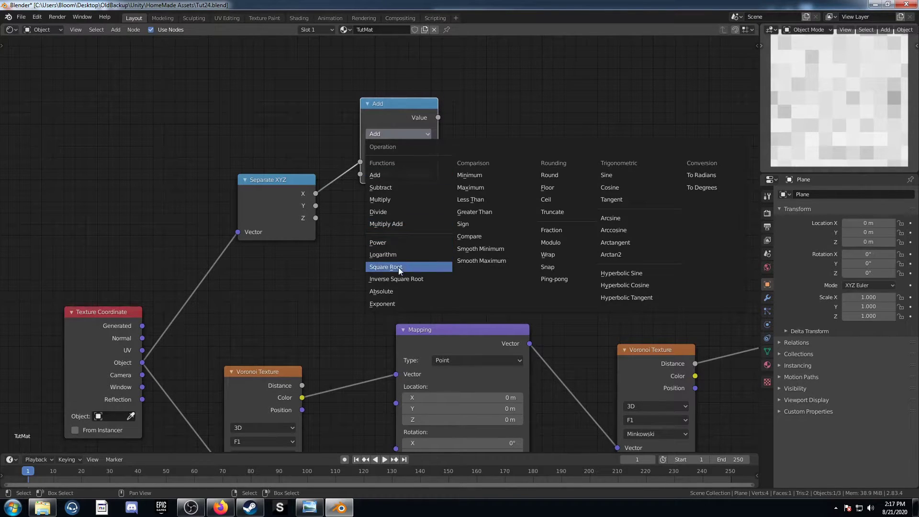
pyautogui.click(397, 291)
# - Duplicate the Absolute node below the original and feed the copy from the Separate XYZ's Y output
pyautogui.hotkey('shift', 'd')
pyautogui.click(421, 225)
pyautogui.moveTo(316, 205); pyautogui.dragTo(365, 253)
# - Connect the first Voronoi Texture's Distance output to the Mapping node's Vector input in place of Color
pyautogui.moveTo(374, 279); pyautogui.dragTo(289, 314, button='middle')
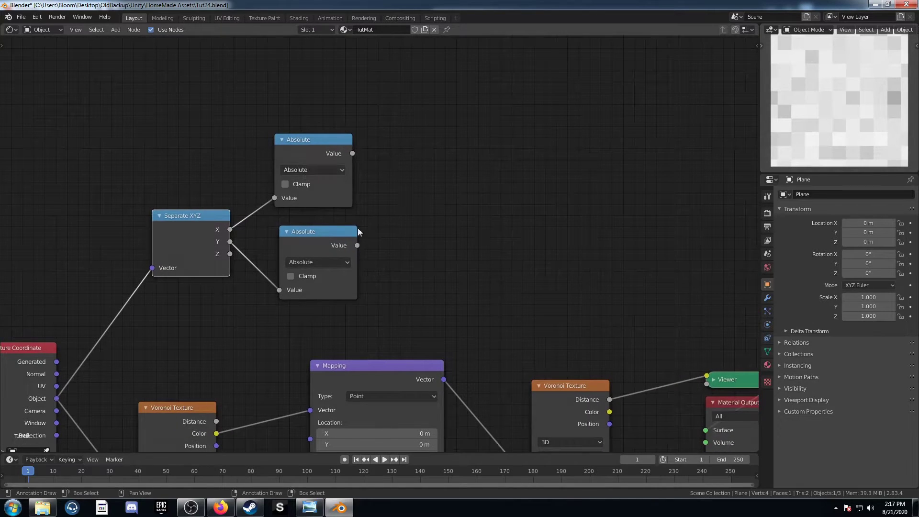
pyautogui.moveTo(254, 403); pyautogui.dragTo(240, 344, button='middle')
pyautogui.moveTo(196, 309); pyautogui.dragTo(313, 299)
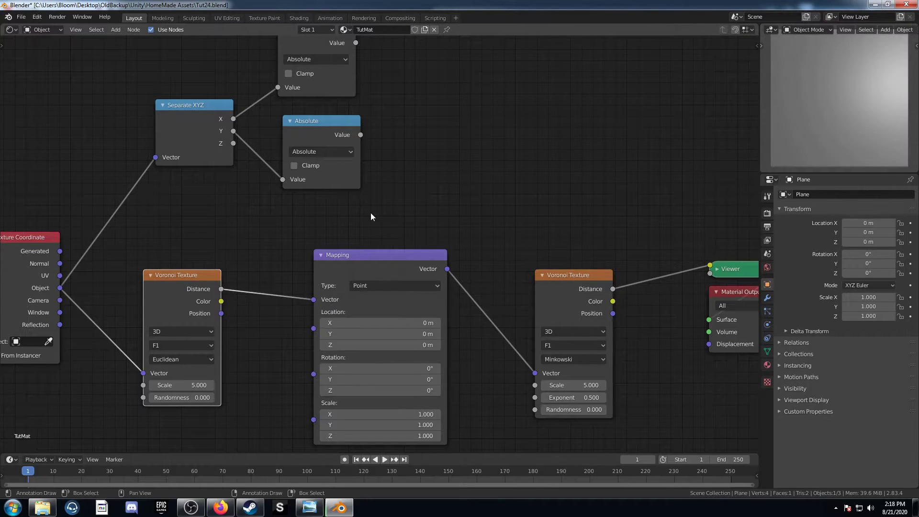
# - Add a Math node set to Add that sums the two Absolute outputs, and preview its result
pyautogui.moveTo(370, 212); pyautogui.dragTo(289, 329, button='middle')
pyautogui.scroll(-1, 289, 329)
pyautogui.scroll(-2, 289, 330)
pyautogui.moveTo(308, 290); pyautogui.dragTo(307, 323, button='middle')
pyautogui.hotkey('shift', 'a')
pyautogui.click(332, 254)
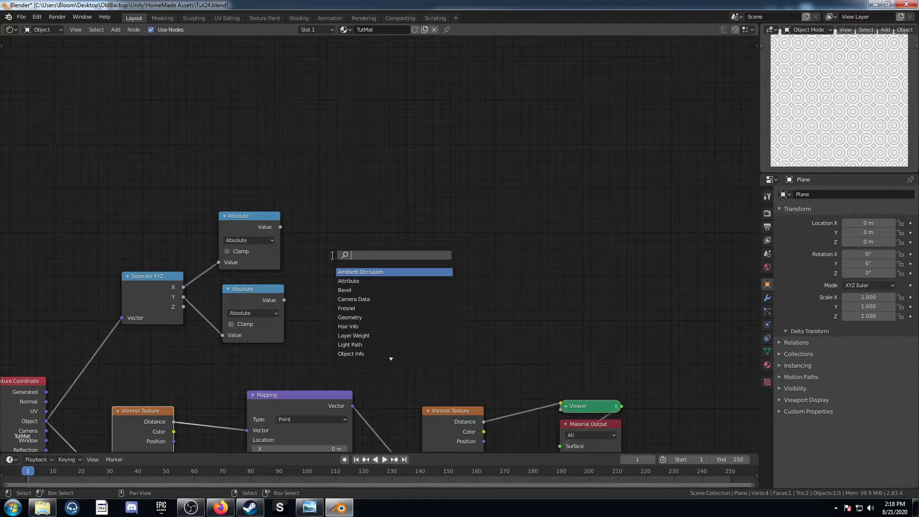
pyautogui.write('add')
pyautogui.press('Return')
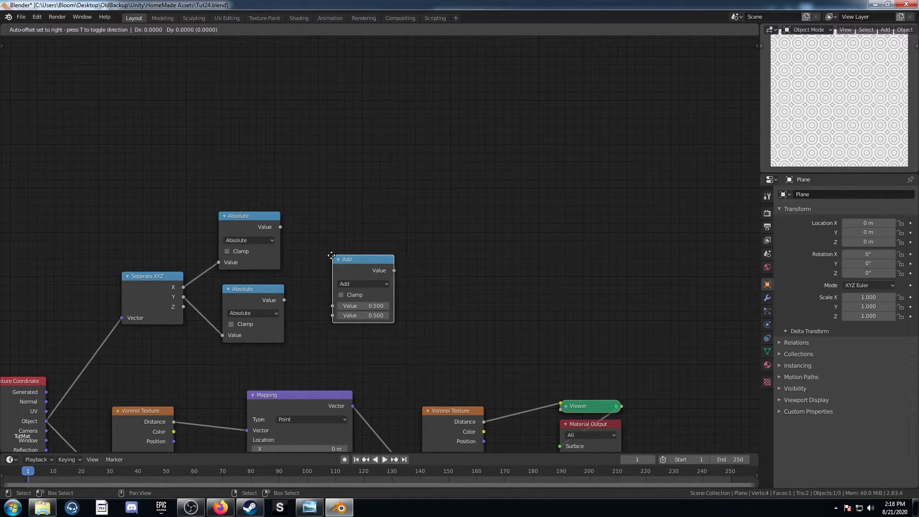
pyautogui.click(324, 230)
pyautogui.moveTo(280, 227); pyautogui.dragTo(325, 290)
pyautogui.moveTo(344, 326); pyautogui.dragTo(272, 323, button='middle')
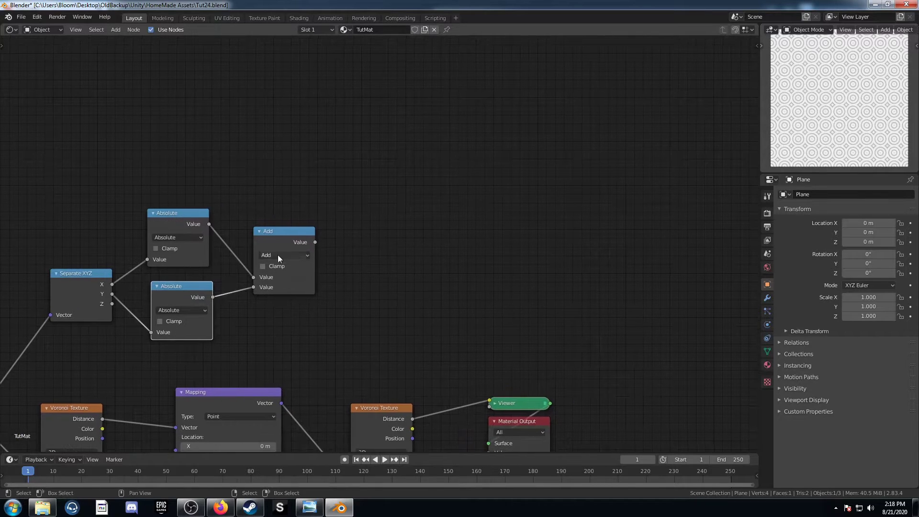
pyautogui.keyDown('ctrl'); pyautogui.keyDown('shift'); pyautogui.click(285, 234); pyautogui.keyUp('shift'); pyautogui.keyUp('ctrl')
# - Insert a ColorRamp after the Add node and flip its gradient
pyautogui.scroll(2, 319, 300)
pyautogui.moveTo(319, 300)
pyautogui.mouseDown(button='middle')
pyautogui.moveTo(308, 309)
pyautogui.moveTo(327, 292)
pyautogui.mouseUp(button='middle')
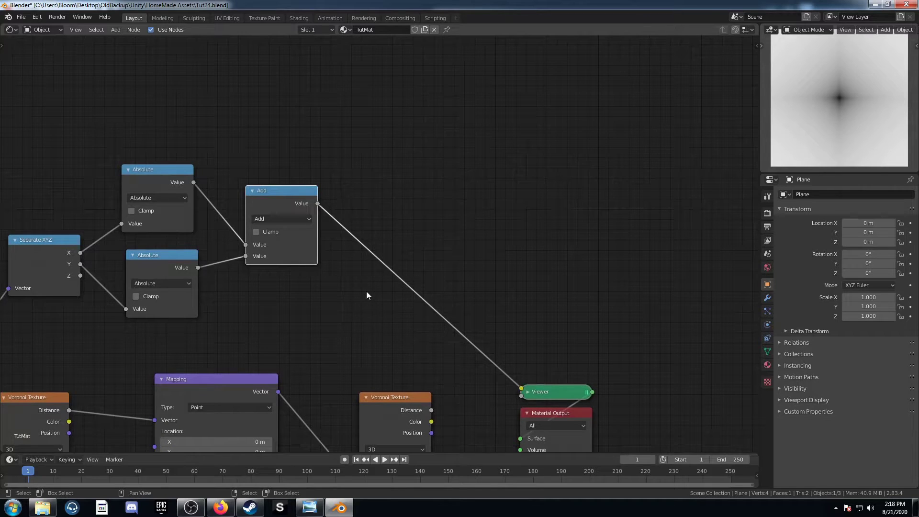
pyautogui.hotkey('shift', 'a')
pyautogui.write('color')
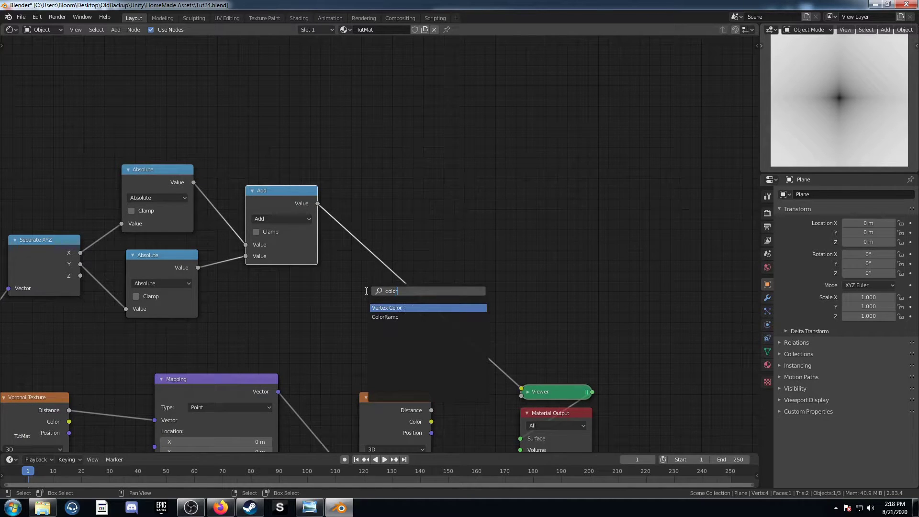
pyautogui.click(385, 317)
pyautogui.click(449, 219)
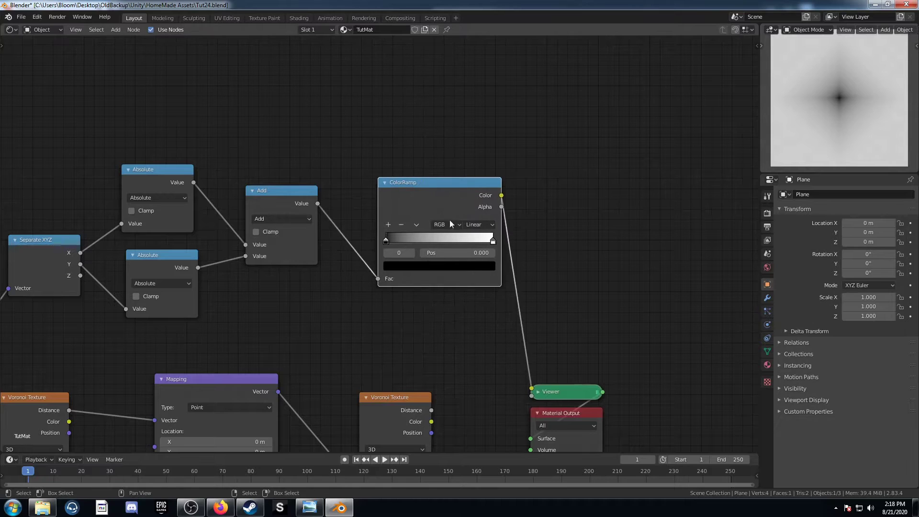
pyautogui.click(417, 224)
pyautogui.click(426, 236)
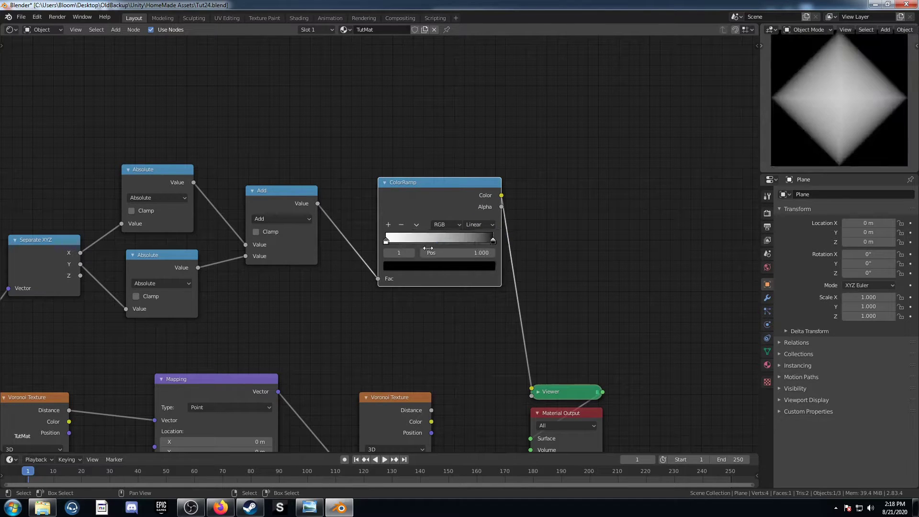
# - Set the ColorRamp's white stop to position 0.390 and its black stop to 0.780
pyautogui.click(386, 239)
pyautogui.click(456, 253)
pyautogui.write('0.0')
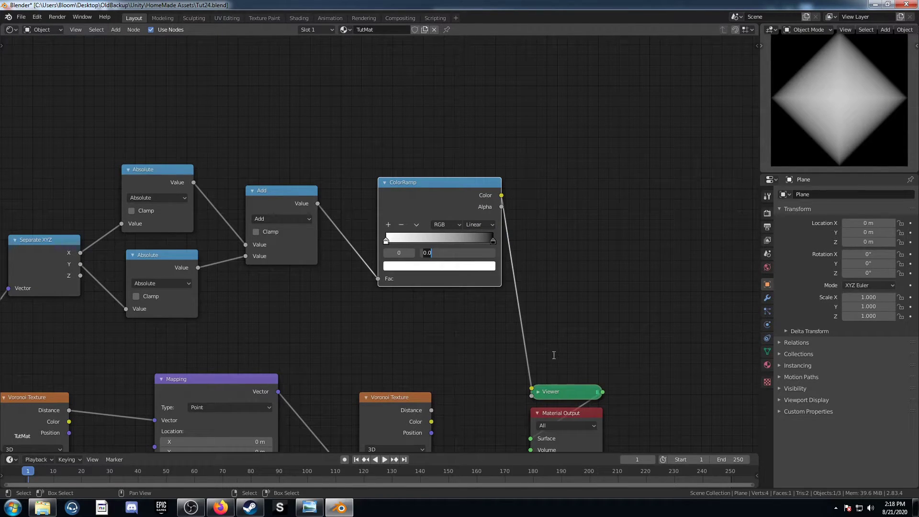
pyautogui.press('Return')
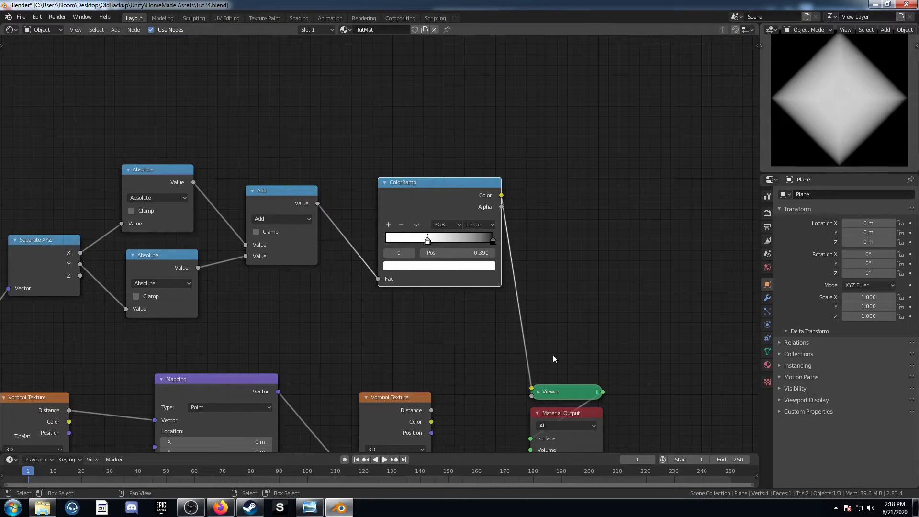
pyautogui.click(494, 241)
pyautogui.click(473, 252)
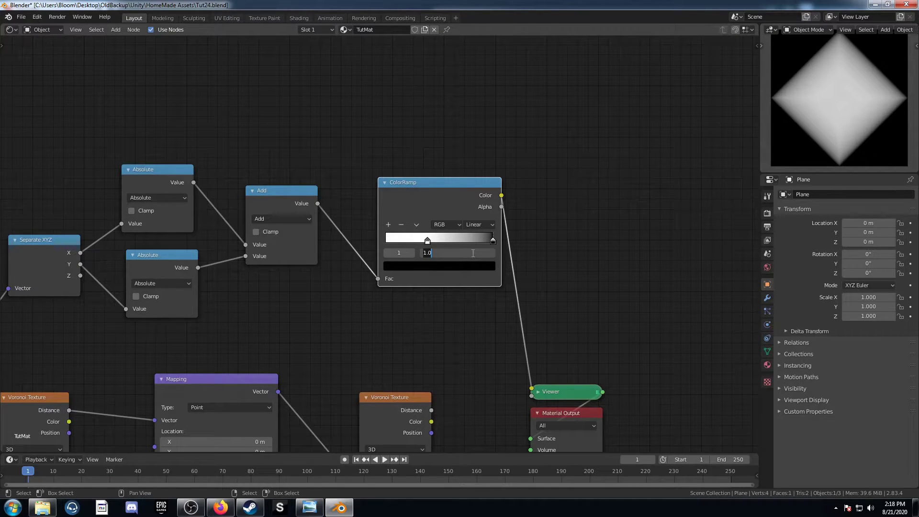
pyautogui.press('Return')
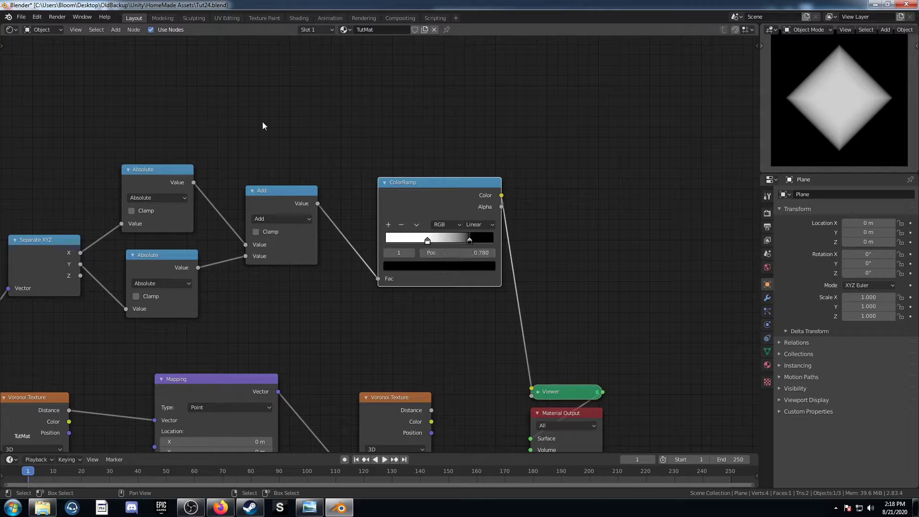
# - Insert a duplicate of the Add node after the ColorRamp and set it to Multiply with a value of 5
pyautogui.hotkey('shift', 'd')
pyautogui.click(574, 238)
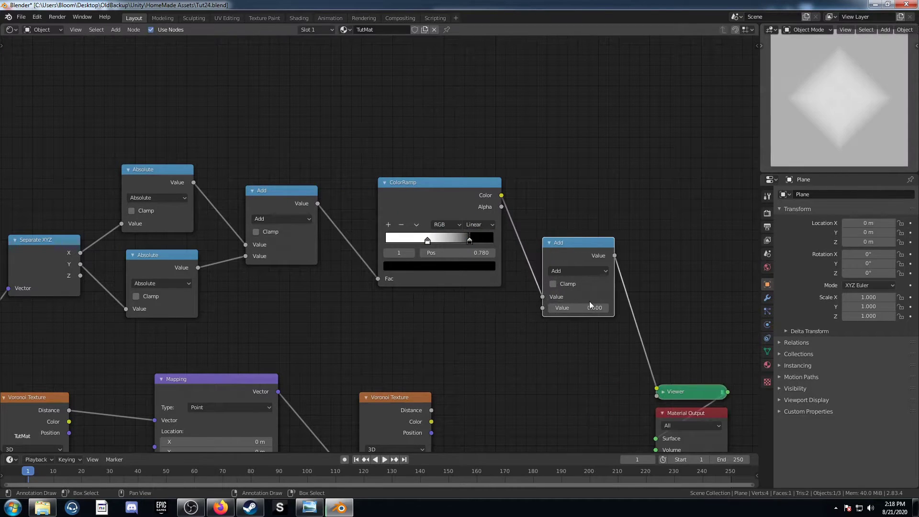
pyautogui.moveTo(581, 289); pyautogui.dragTo(518, 253, button='middle')
pyautogui.click(506, 238)
pyautogui.click(506, 294)
pyautogui.click(516, 273)
pyautogui.write('5')
pyautogui.press('Return')
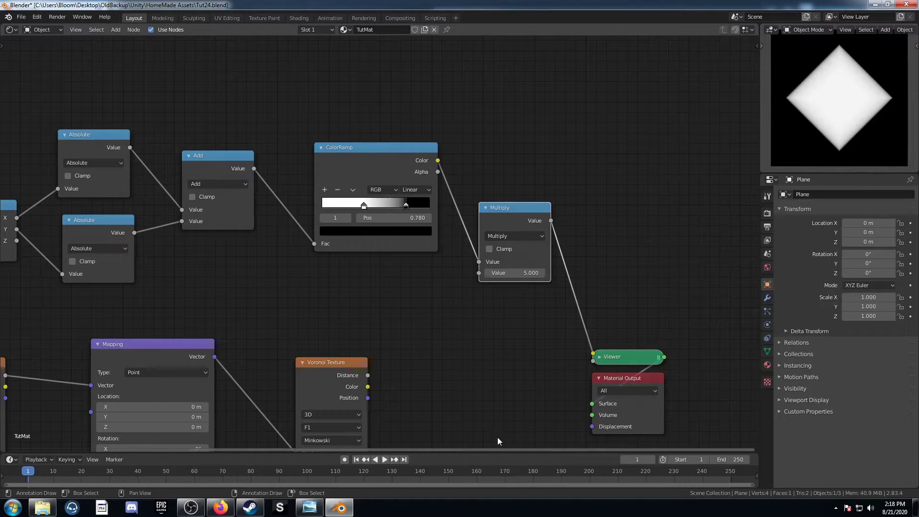
# - Move the second Voronoi Texture closer to the Material Output and connect the Multiply output to its Scale input
pyautogui.scroll(-2, 500, 397)
pyautogui.moveTo(363, 347); pyautogui.dragTo(289, 280, button='middle')
pyautogui.moveTo(289, 280); pyautogui.dragTo(446, 303)
pyautogui.moveTo(432, 157); pyautogui.dragTo(401, 359)
# - Add a reroute on the Multiply-to-Scale link, place it beside the Voronoi Texture, and connect it to Exponent too
pyautogui.keyDown('shift'); pyautogui.moveTo(435, 258); pyautogui.dragTo(377, 262, button='right'); pyautogui.keyUp('shift')
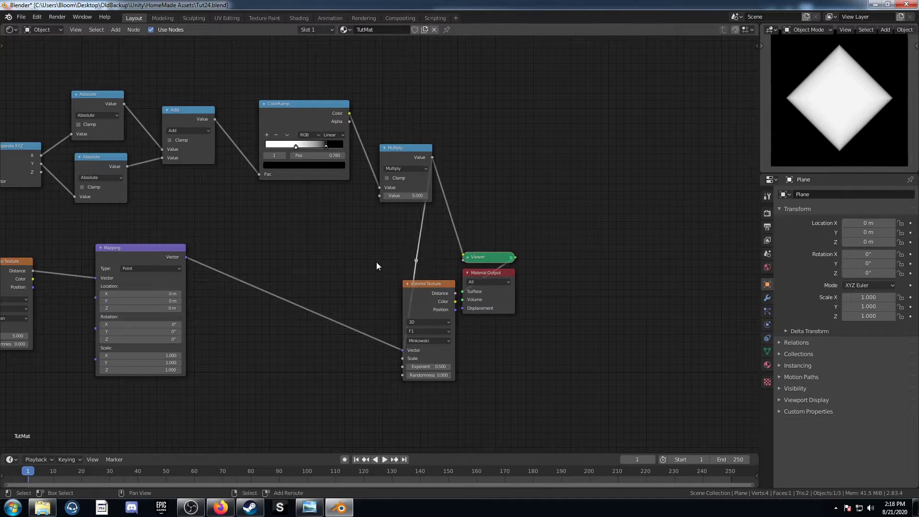
pyautogui.press('g')
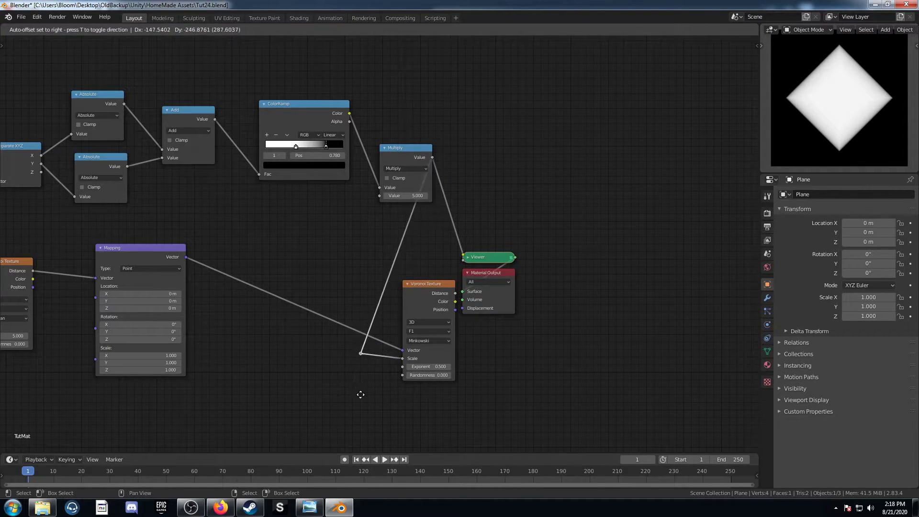
pyautogui.click(361, 394)
pyautogui.moveTo(361, 353); pyautogui.dragTo(402, 366)
# - Move the Viewer and Material Output nodes farther from the second Voronoi Texture to make room
pyautogui.moveTo(416, 380); pyautogui.dragTo(329, 381, button='middle')
pyautogui.moveTo(383, 211); pyautogui.dragTo(492, 336)
pyautogui.press('g')
pyautogui.click(677, 337)
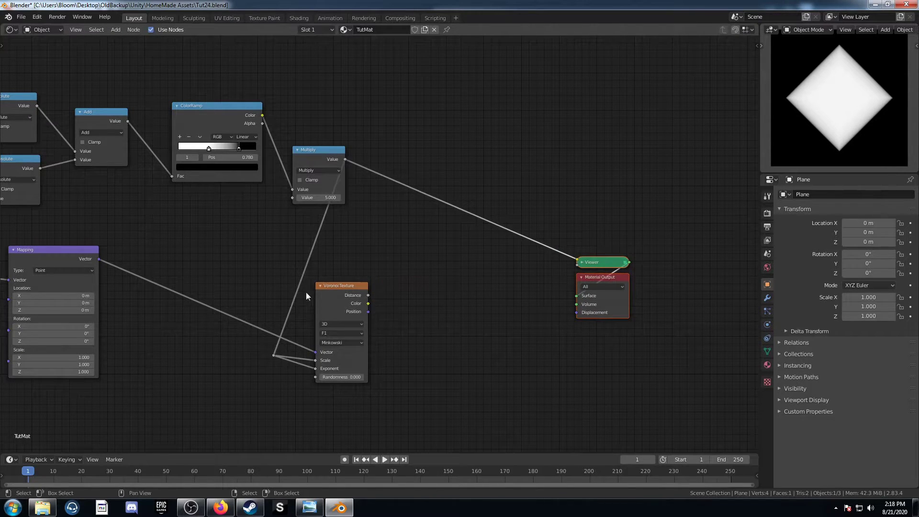
# - Preview the second Voronoi Texture's Distance output through the Viewer
pyautogui.keyDown('ctrl'); pyautogui.keyDown('shift'); pyautogui.click(328, 288); pyautogui.keyUp('shift'); pyautogui.keyUp('ctrl')
pyautogui.scroll(1, 397, 312)
pyautogui.moveTo(397, 312); pyautogui.dragTo(514, 302, button='middle')
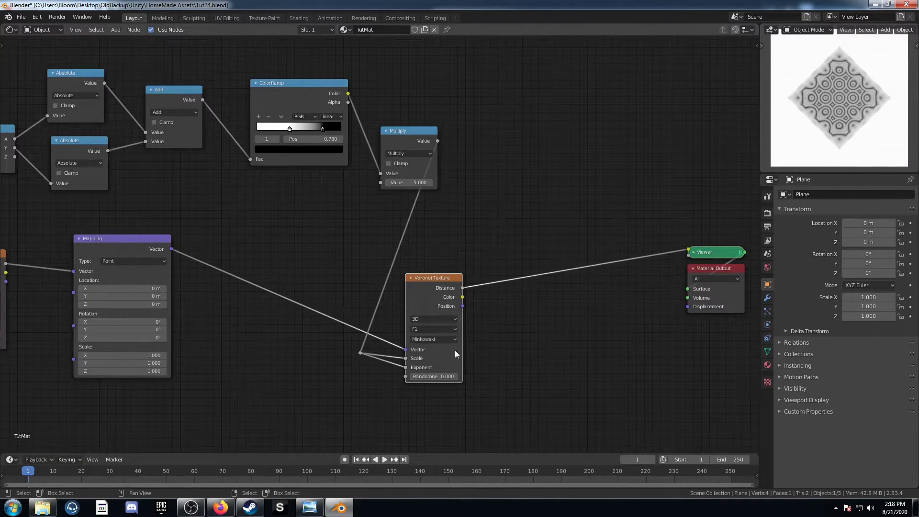
# - Insert a MixRGB node between the second Voronoi Texture and the Viewer, and place a duplicate of it directly after
pyautogui.moveTo(464, 343); pyautogui.dragTo(462, 271, button='middle')
pyautogui.hotkey('shift', 'a')
pyautogui.click(488, 295)
pyautogui.write('mix')
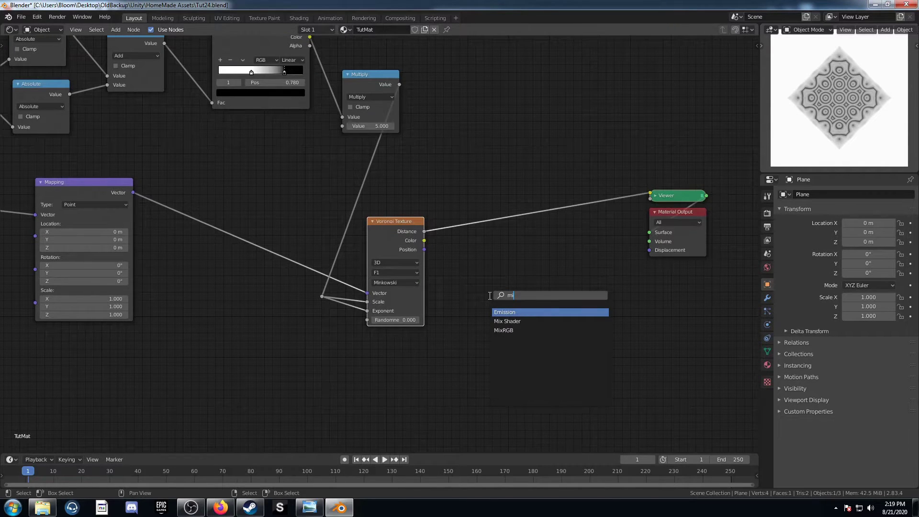
pyautogui.press('Return')
pyautogui.click(469, 202)
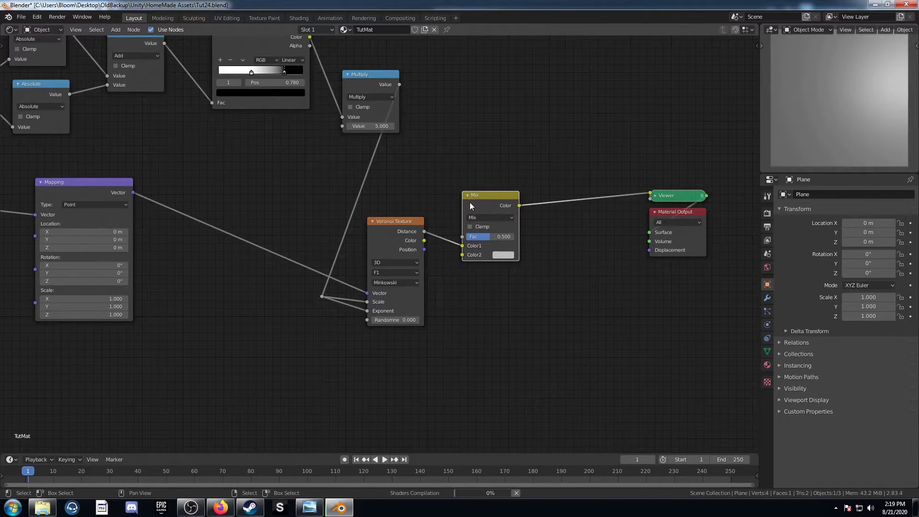
pyautogui.hotkey('shift', 'd')
pyautogui.click(558, 226)
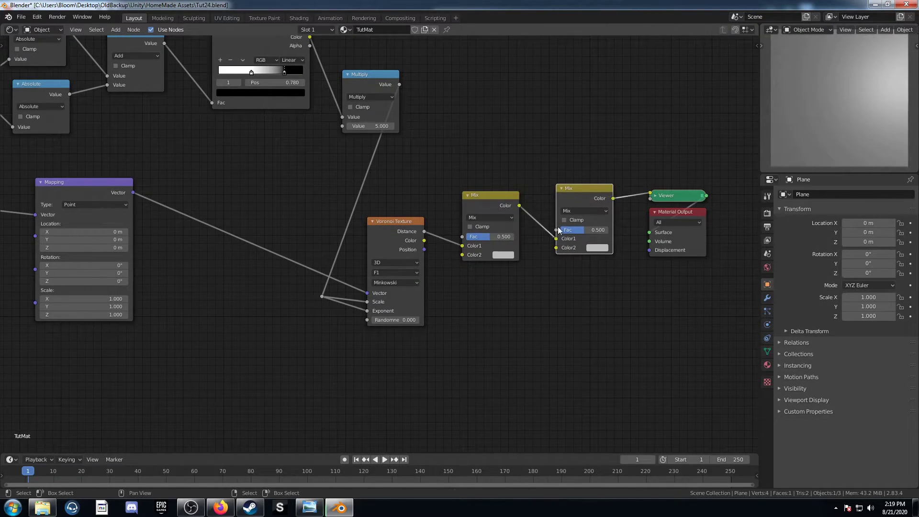
# - Set the first new Mix node to Color Burn and the second one to Color Dodge
pyautogui.click(501, 217)
pyautogui.click(500, 258)
pyautogui.click(583, 211)
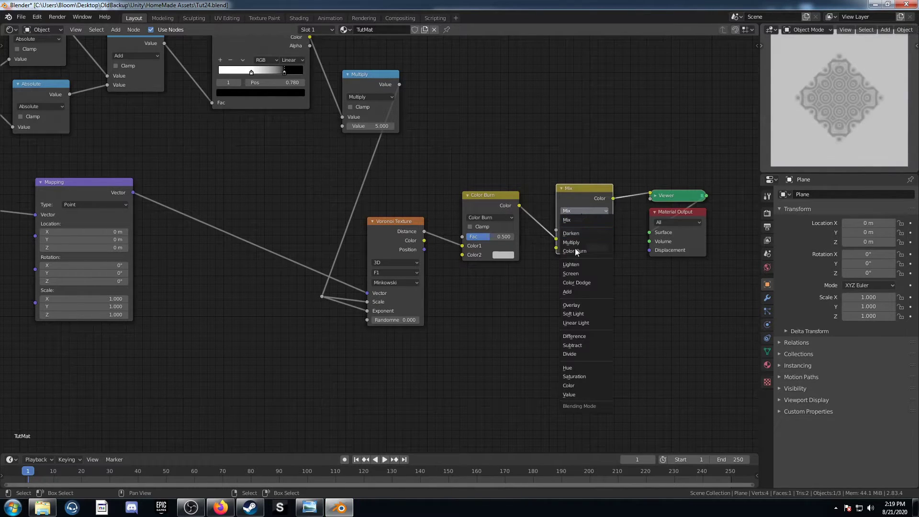
pyautogui.click(584, 283)
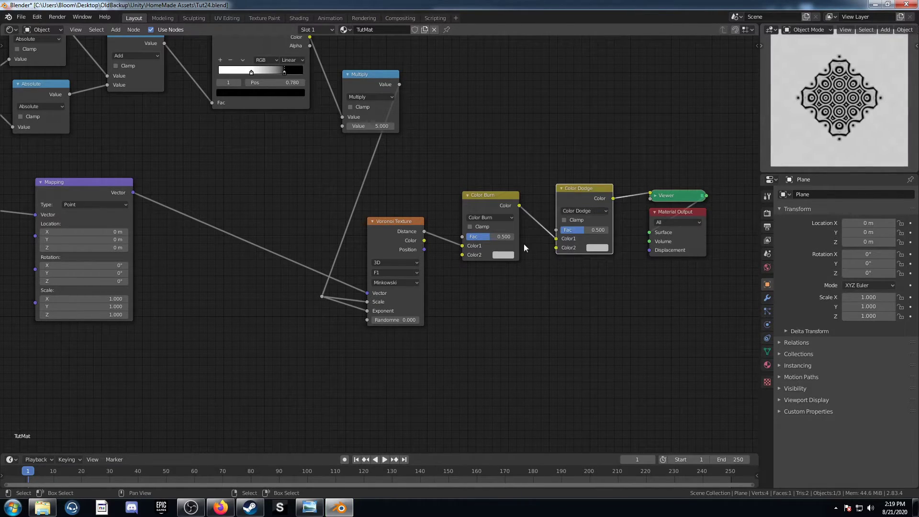
# - Make Color Burn's Color2 black and Color Dodge's Color2 white, and set Color Burn's Fac to 0.45
pyautogui.click(503, 255)
pyautogui.scroll(-8, 524, 163)
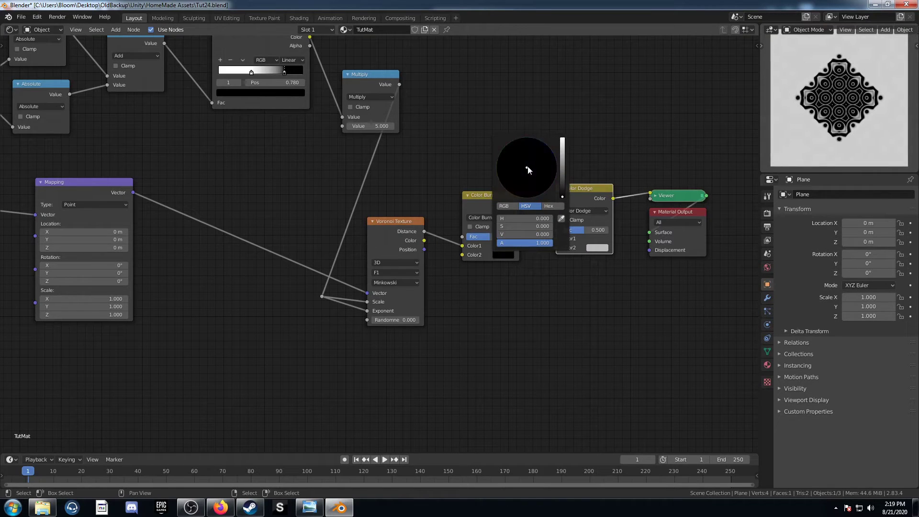
pyautogui.click(597, 248)
pyautogui.scroll(5, 610, 170)
pyautogui.click(491, 236)
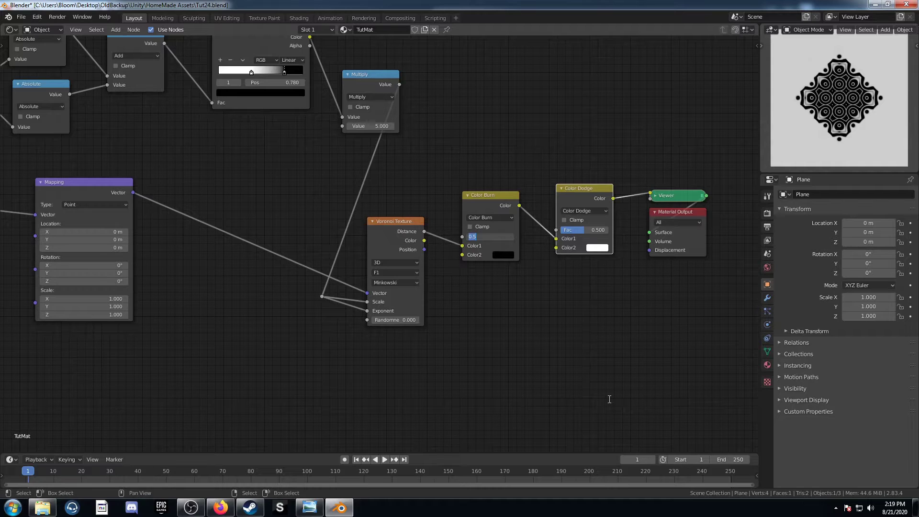
pyautogui.press('Return')
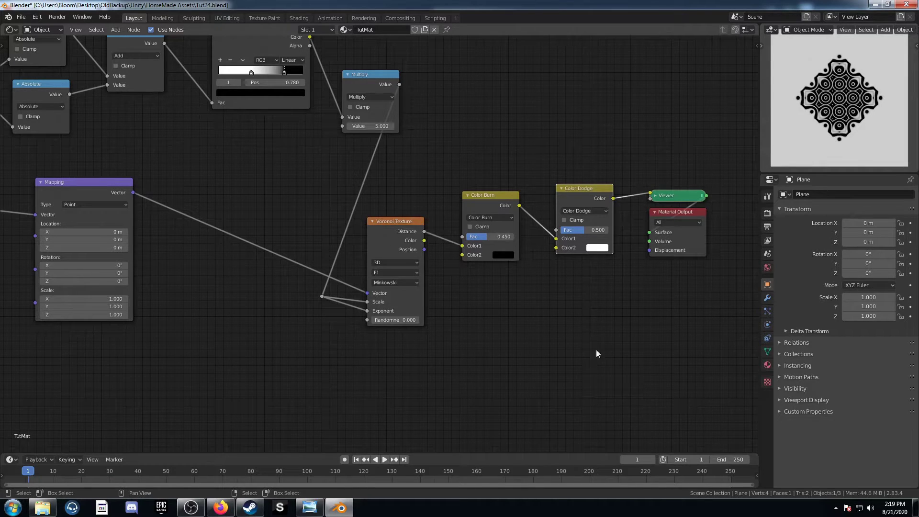
# - Move the Texture Coordinate node away from the chain and insert a Noise Texture between it and Separate XYZ
pyautogui.moveTo(271, 219); pyautogui.dragTo(580, 223, button='middle')
pyautogui.moveTo(290, 227); pyautogui.dragTo(164, 227)
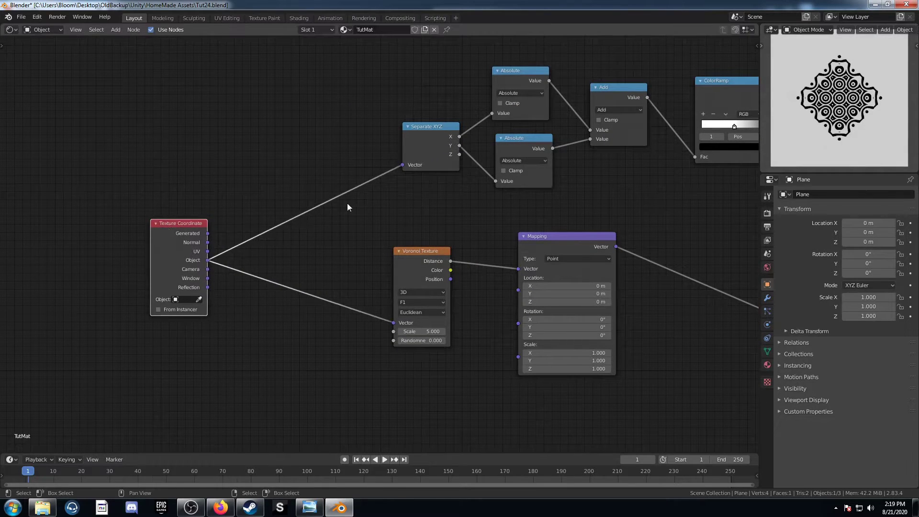
pyautogui.moveTo(380, 205); pyautogui.dragTo(451, 204, button='middle')
pyautogui.hotkey('shift', 'a')
pyautogui.click(375, 211)
pyautogui.write('noise')
pyautogui.press('Return')
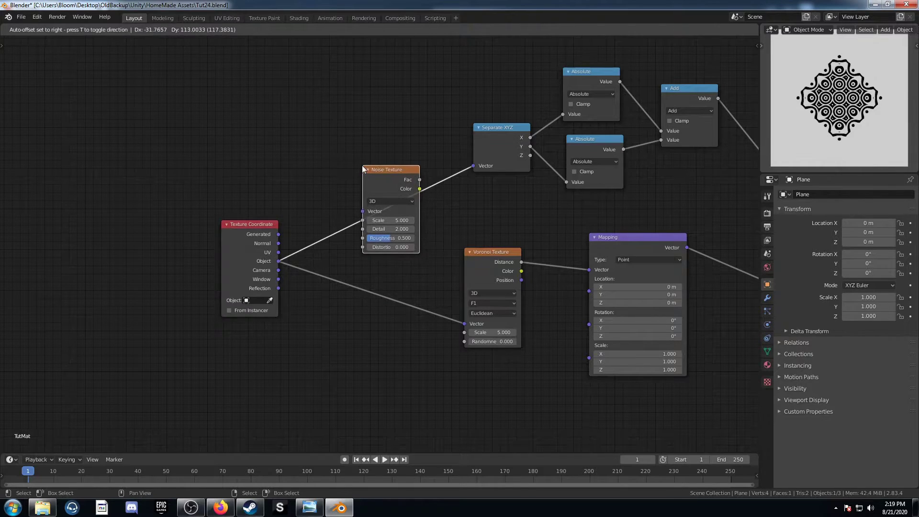
pyautogui.click(362, 166)
pyautogui.moveTo(398, 178); pyautogui.dragTo(358, 108)
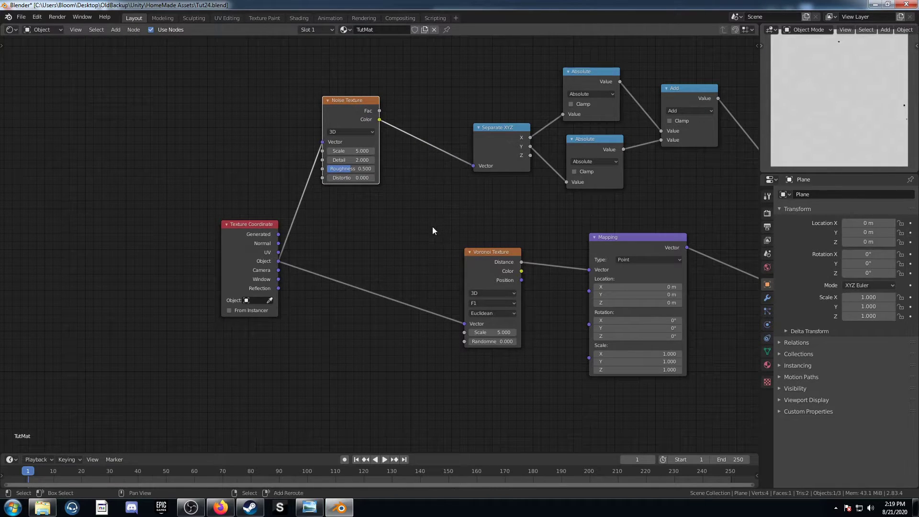
# - Insert a MixRGB node after the Noise Texture with Fac 0.9 and the Texture Coordinate's Object output in Color2
pyautogui.hotkey('shift', 'a')
pyautogui.click(444, 242)
pyautogui.write('mix')
pyautogui.press('Return')
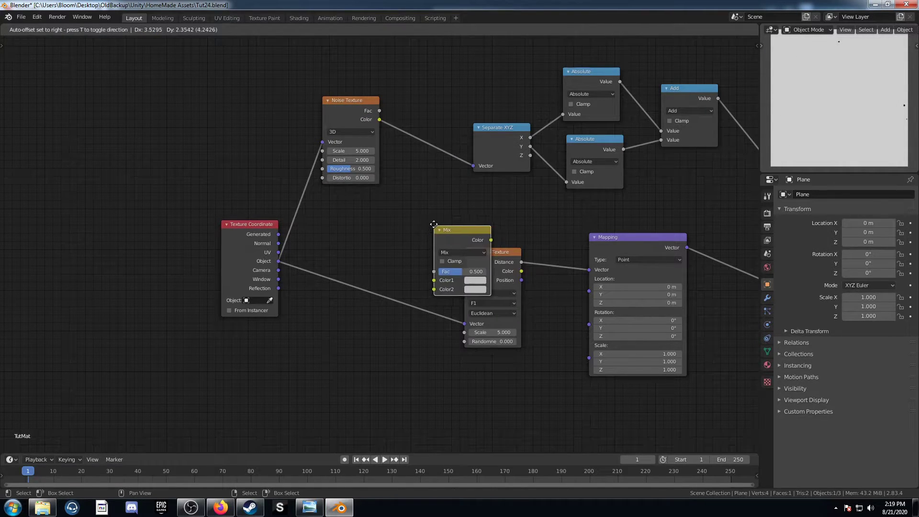
pyautogui.click(421, 118)
pyautogui.moveTo(278, 261); pyautogui.dragTo(423, 181)
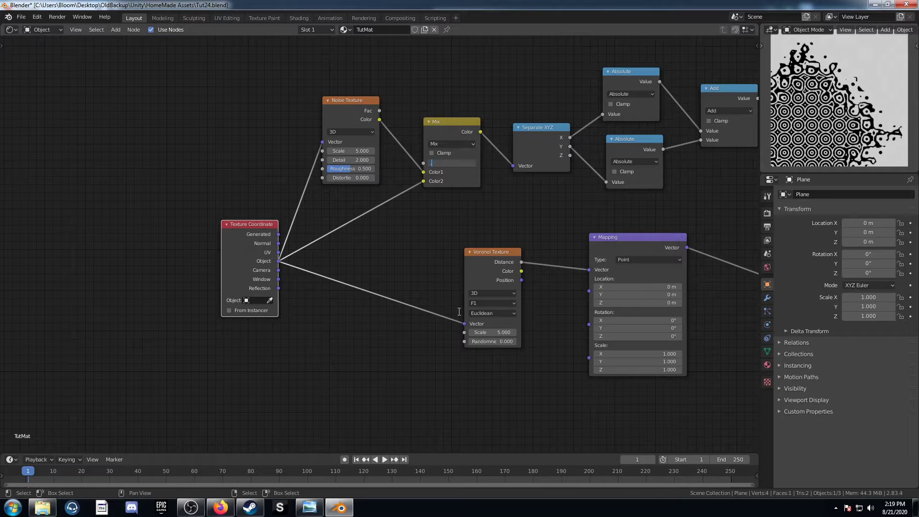
pyautogui.write('.9')
pyautogui.press('Return')
# - Insert a duplicate of the Mix node before Separate XYZ and set it to Subtract with Fac 0.1
pyautogui.moveTo(447, 149); pyautogui.dragTo(298, 188, button='middle')
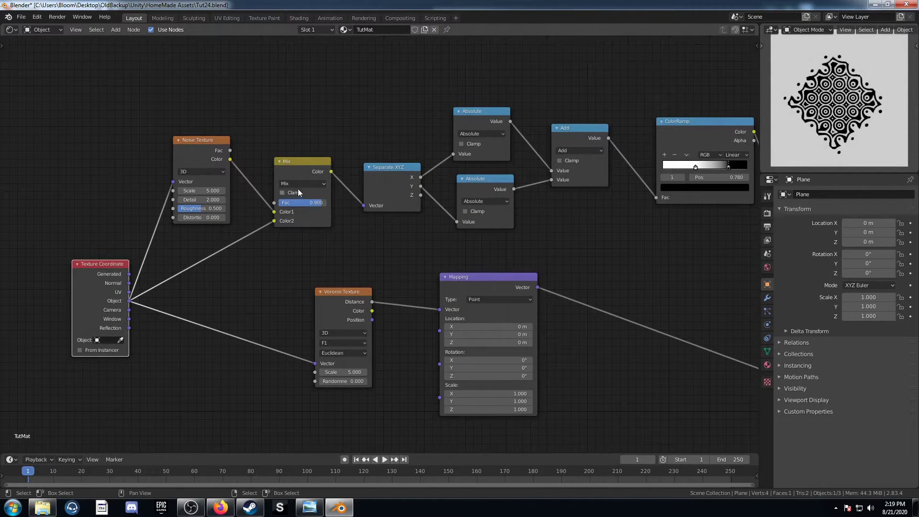
pyautogui.hotkey('shift', 'd')
pyautogui.click(393, 162)
pyautogui.click(386, 182)
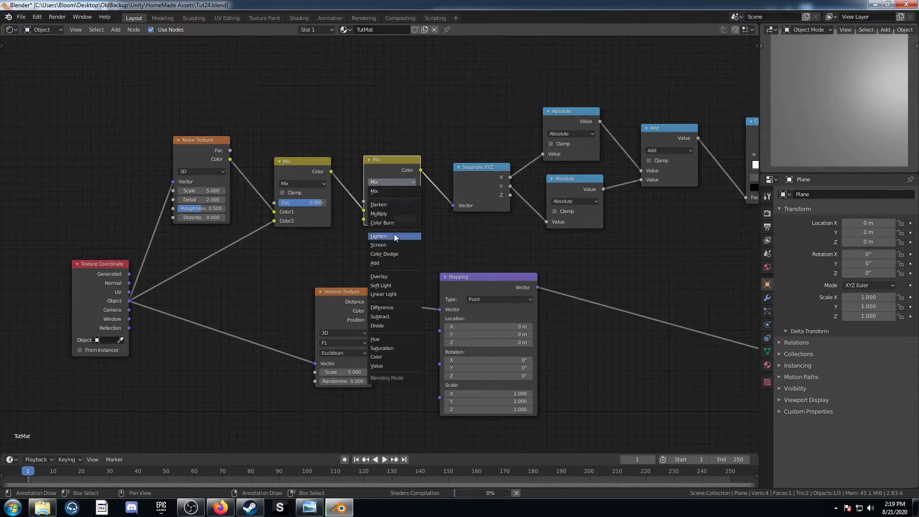
pyautogui.click(390, 317)
pyautogui.moveTo(385, 266); pyautogui.dragTo(343, 298, button='middle')
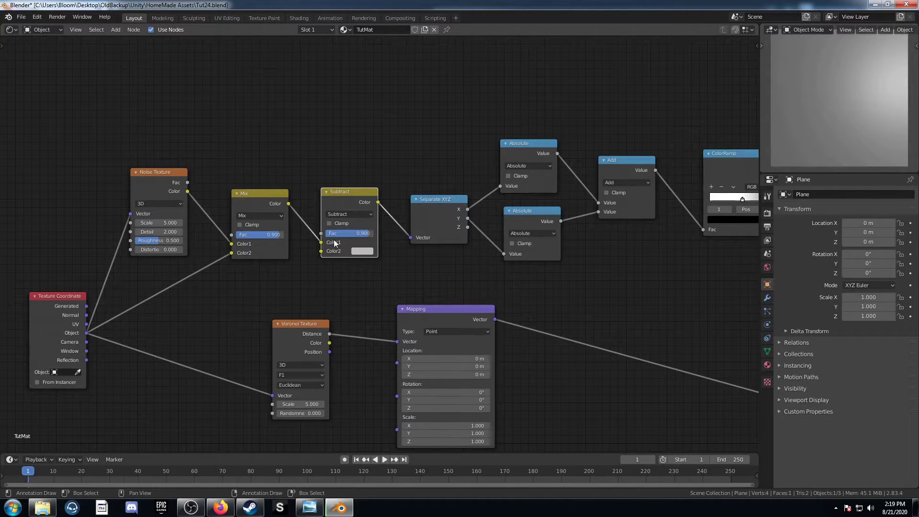
pyautogui.click(356, 233)
pyautogui.write('0.1')
pyautogui.press('Return')
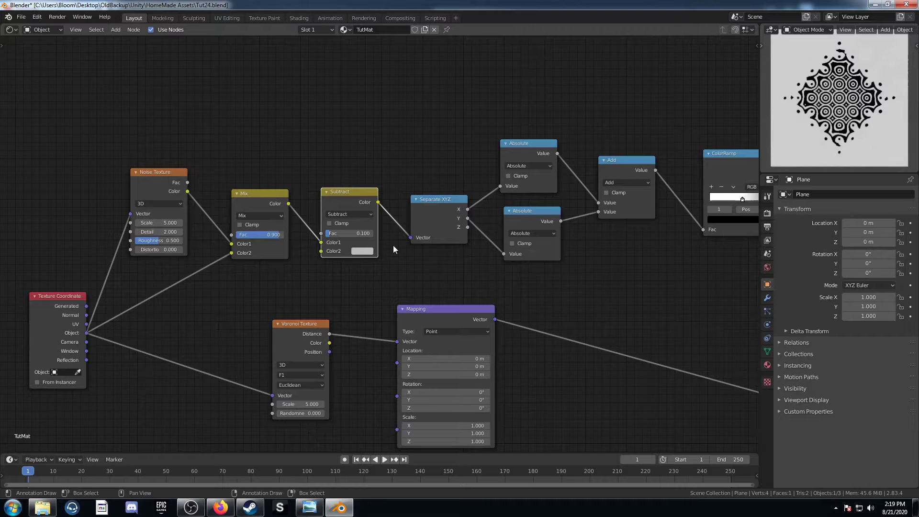
# - Try a Fac of 0.8 on the Mix node and 0.2 on the Subtract node, and undo both changes
pyautogui.moveTo(393, 246); pyautogui.dragTo(401, 318, button='middle')
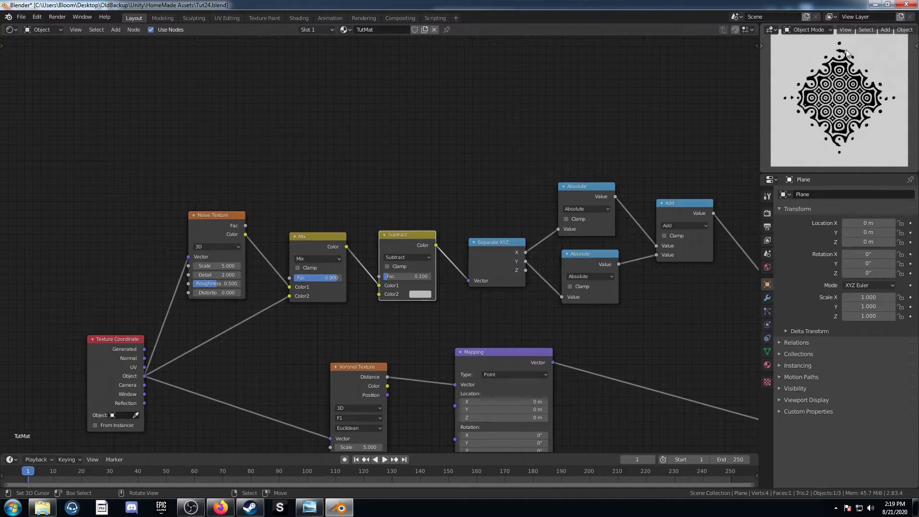
pyautogui.moveTo(320, 218); pyautogui.dragTo(373, 233, button='middle')
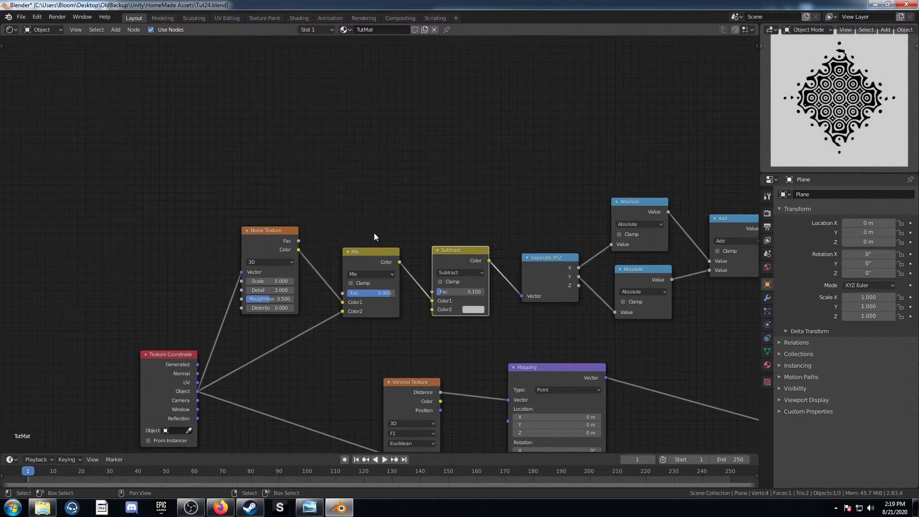
pyautogui.moveTo(372, 293); pyautogui.dragTo(367, 294)
pyautogui.moveTo(463, 294); pyautogui.dragTo(446, 294)
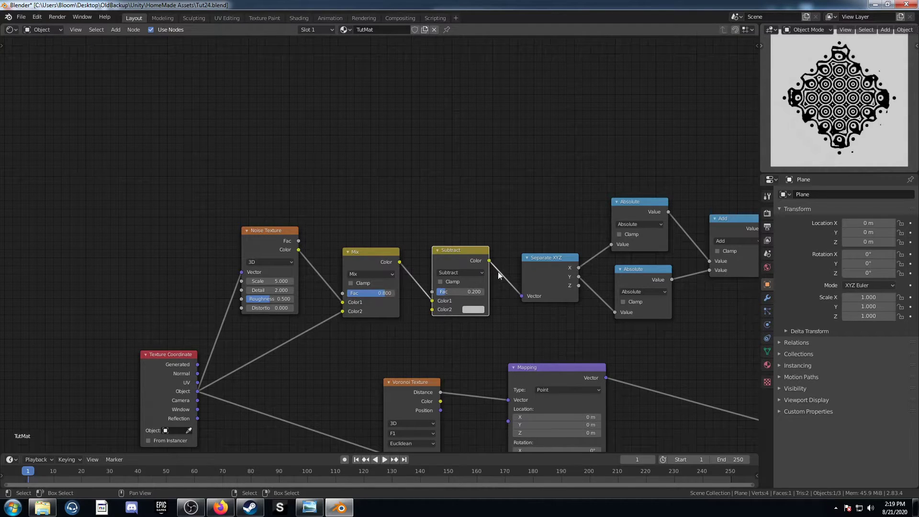
pyautogui.hotkey('ctrl', 'z')
pyautogui.hotkey('ctrl', 'z')
# - Add a Value node set to 0.9 above the Noise Texture and connect it to the Mix node's Fac
pyautogui.moveTo(342, 197); pyautogui.dragTo(434, 188, button='middle')
pyautogui.hotkey('shift', 'a')
pyautogui.write('value')
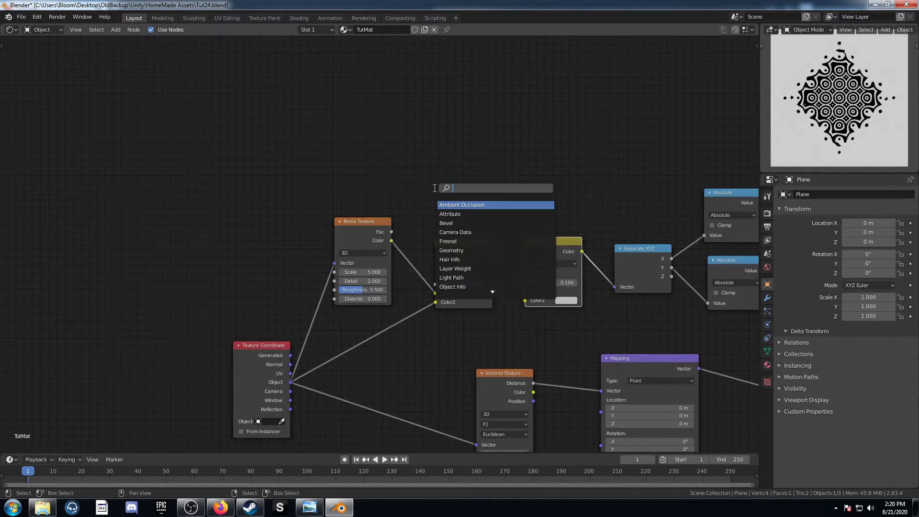
pyautogui.press('Return')
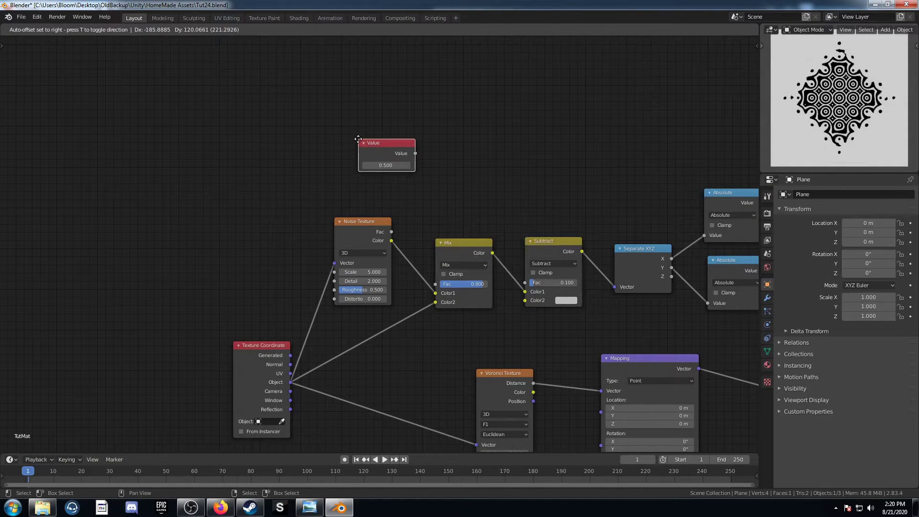
pyautogui.click(359, 139)
pyautogui.click(381, 164)
pyautogui.write('.9')
pyautogui.press('Return')
pyautogui.moveTo(416, 153); pyautogui.dragTo(435, 284)
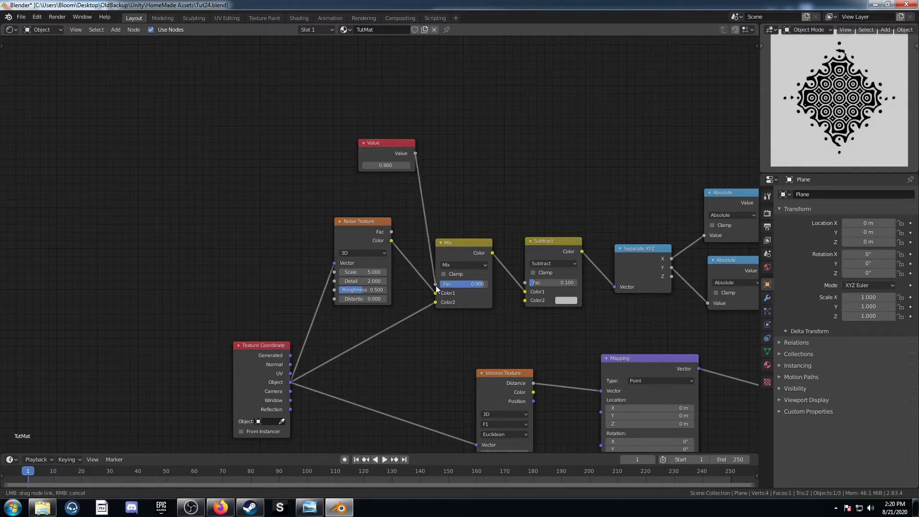
# - Duplicate an Absolute node beside the Value node, change it to Subtract, and set its first value to 1
pyautogui.click(722, 196)
pyautogui.hotkey('shift', 'd')
pyautogui.click(469, 106)
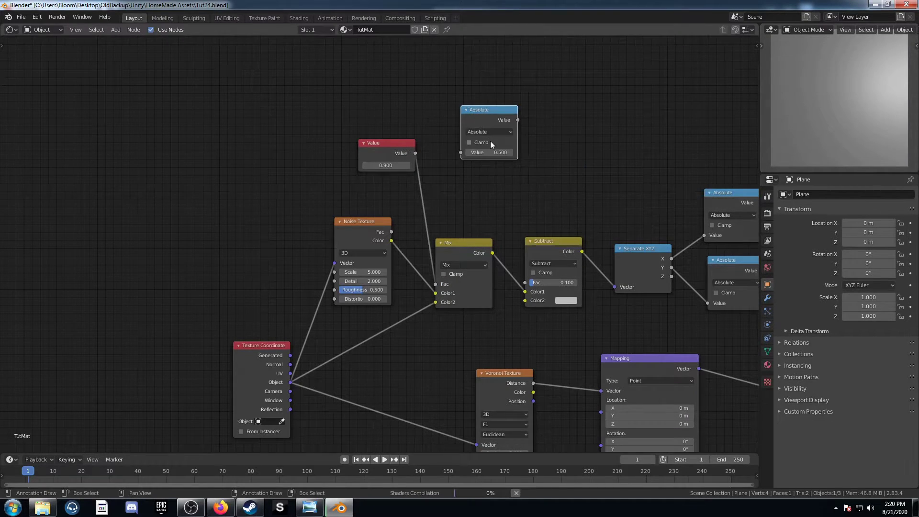
pyautogui.click(489, 132)
pyautogui.click(495, 171)
pyautogui.click(489, 152)
pyautogui.write('1')
pyautogui.press('Return')
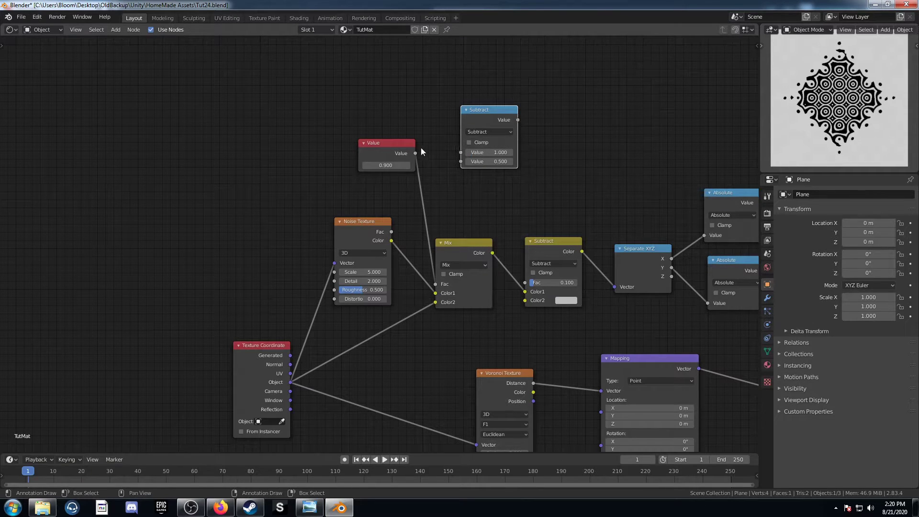
# - Connect the Value node to the math Subtract's second input and its output to the color Subtract node's Fac
pyautogui.moveTo(415, 153); pyautogui.dragTo(461, 161)
pyautogui.moveTo(455, 146); pyautogui.dragTo(412, 142, button='middle')
pyautogui.moveTo(440, 123); pyautogui.dragTo(442, 94)
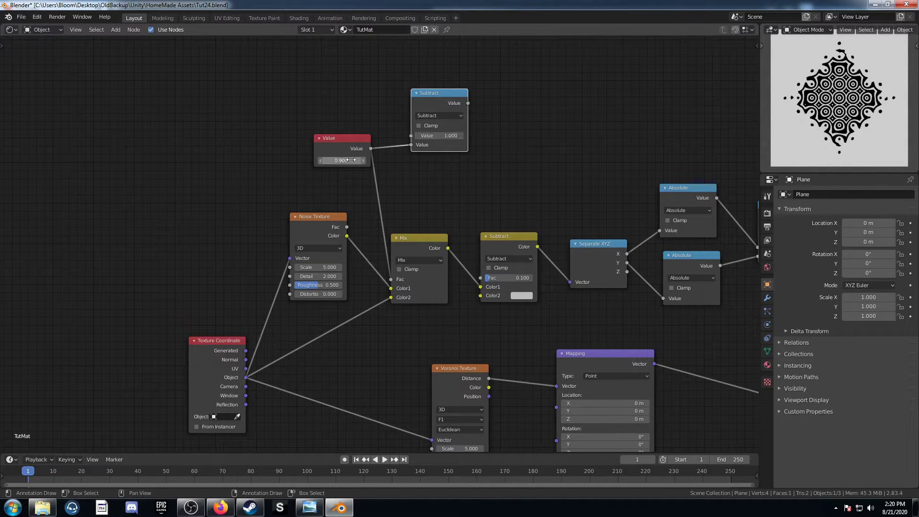
pyautogui.moveTo(468, 103); pyautogui.dragTo(480, 279)
# - Try a different number in the Value node and undo the change
pyautogui.moveTo(320, 162); pyautogui.dragTo(357, 174, button='middle')
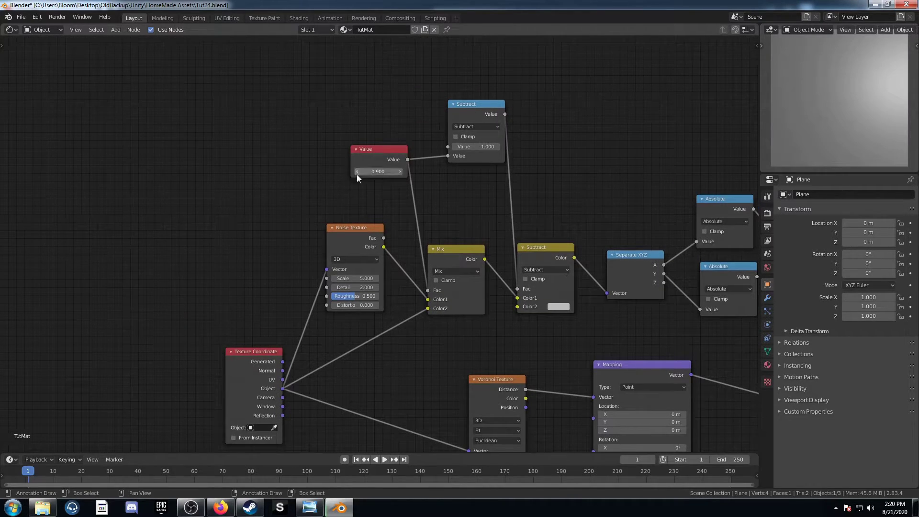
pyautogui.moveTo(367, 171)
pyautogui.mouseDown()
pyautogui.moveTo(350, 171)
pyautogui.moveTo(377, 172)
pyautogui.mouseUp()
pyautogui.hotkey('ctrl', 'z')
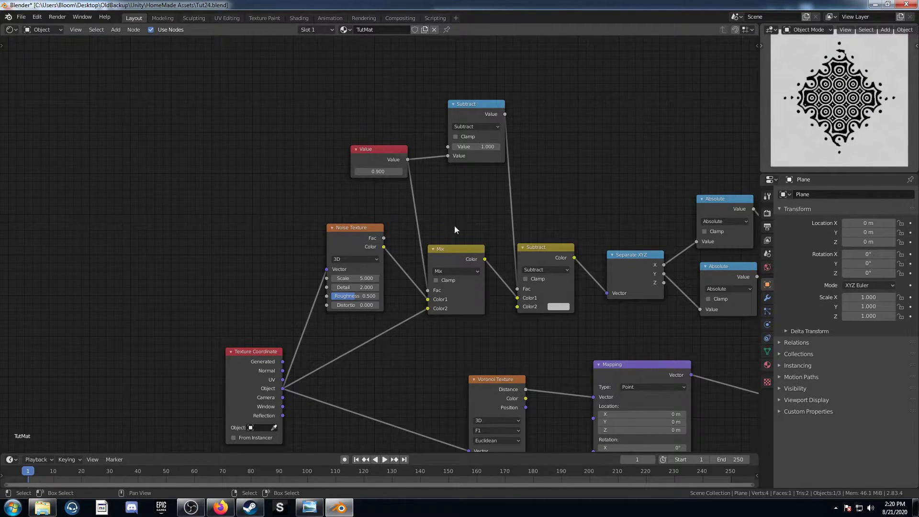
# - Try adjusting the Minkowski Voronoi Texture's Randomness and a value in the chain feeding it, and undo the last change
pyautogui.moveTo(488, 279); pyautogui.dragTo(338, 235, button='middle')
pyautogui.scroll(-3, 338, 234)
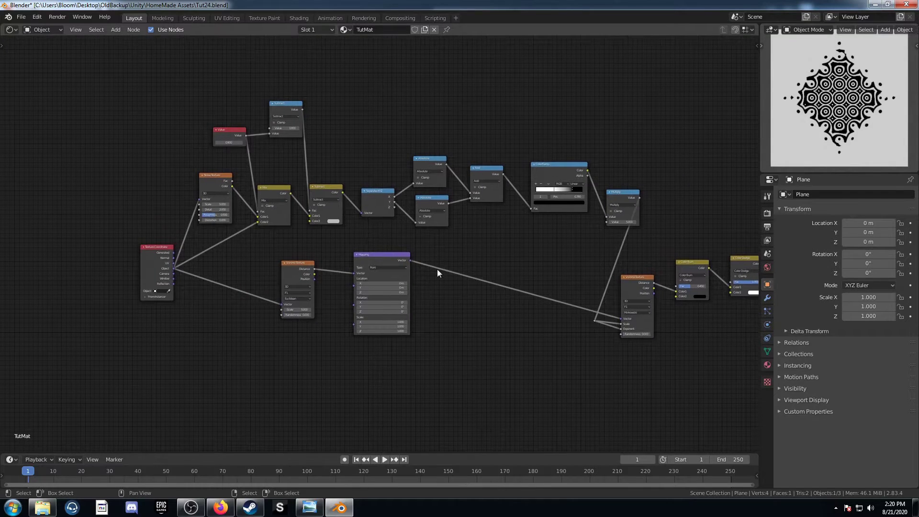
pyautogui.moveTo(455, 247); pyautogui.dragTo(381, 271, button='middle')
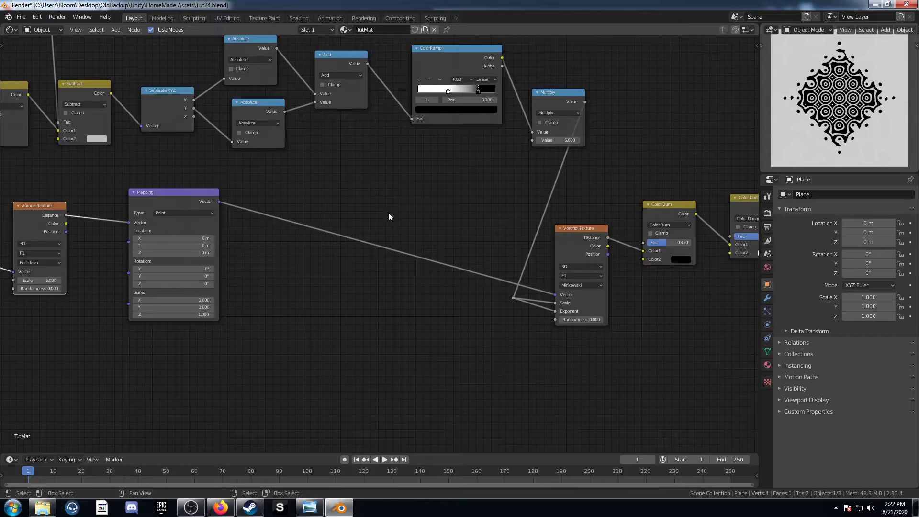
pyautogui.keyDown('ctrl'); pyautogui.scroll(4, 387, 209); pyautogui.keyUp('ctrl')
pyautogui.moveTo(384, 206); pyautogui.dragTo(376, 251, button='middle')
pyautogui.moveTo(560, 205); pyautogui.dragTo(384, 168, button='middle')
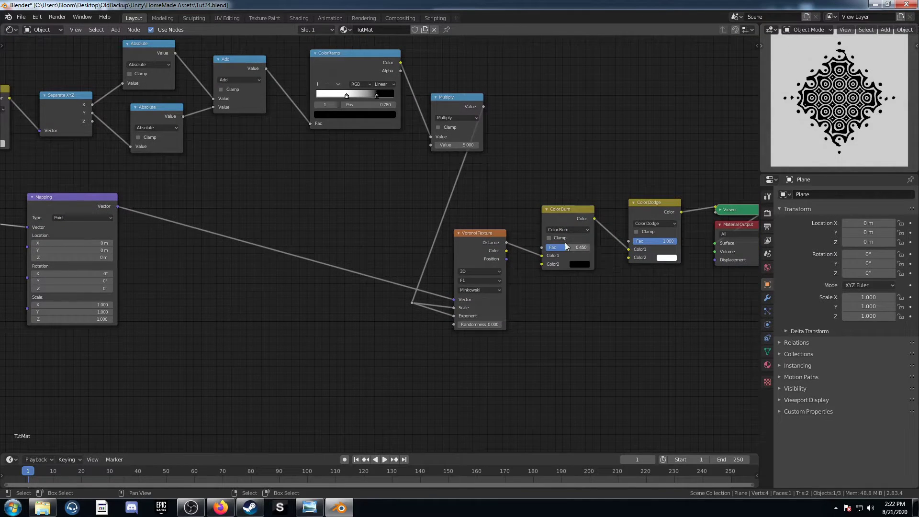
pyautogui.scroll(2, 418, 343)
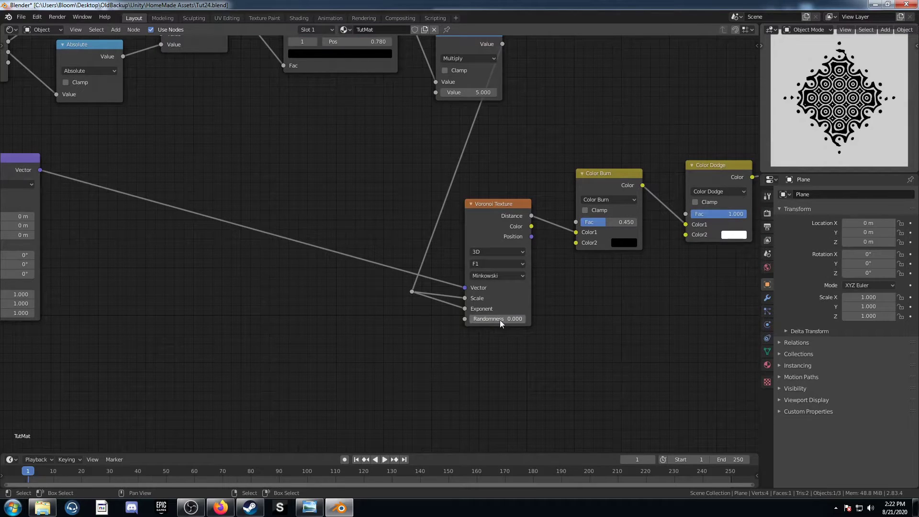
pyautogui.moveTo(478, 319); pyautogui.dragTo(444, 328)
pyautogui.moveTo(230, 338); pyautogui.dragTo(351, 357, button='middle')
pyautogui.scroll(-4, 350, 356)
pyautogui.moveTo(375, 278); pyautogui.dragTo(396, 305, button='middle')
pyautogui.moveTo(547, 203)
pyautogui.mouseDown()
pyautogui.moveTo(536, 203)
pyautogui.moveTo(555, 203)
pyautogui.mouseUp()
pyautogui.hotkey('ctrl', 'z')
# - Detach the first Voronoi Texture from the chain and connect the Texture Coordinate's Object output directly to the Mapping node's Vector input
pyautogui.moveTo(280, 306); pyautogui.dragTo(436, 276, button='middle')
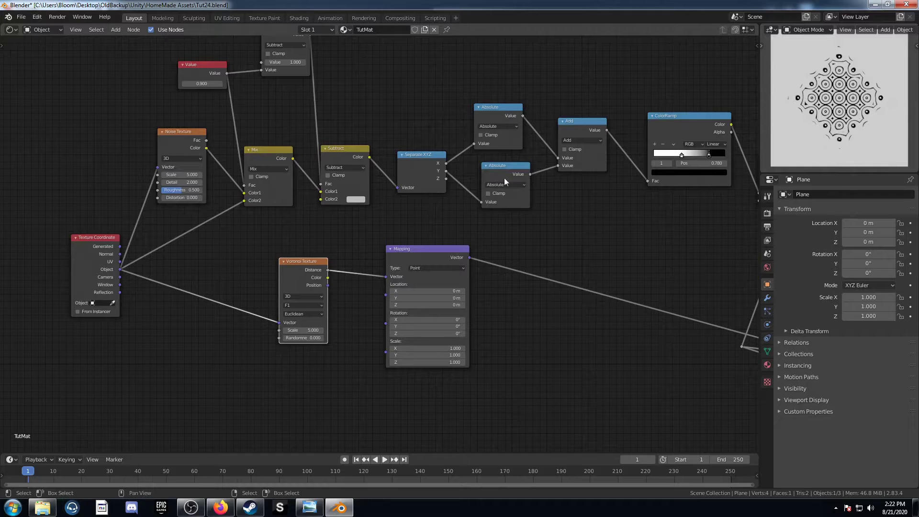
pyautogui.moveTo(306, 300); pyautogui.dragTo(303, 263, button='middle')
pyautogui.scroll(3, 303, 263)
pyautogui.keyDown('alt'); pyautogui.moveTo(285, 222); pyautogui.dragTo(228, 361); pyautogui.keyUp('alt')
pyautogui.moveTo(46, 228); pyautogui.dragTo(384, 251)
pyautogui.moveTo(435, 312); pyautogui.dragTo(299, 376, button='middle')
pyautogui.scroll(2, 306, 371)
pyautogui.moveTo(316, 341); pyautogui.dragTo(374, 328, button='middle')
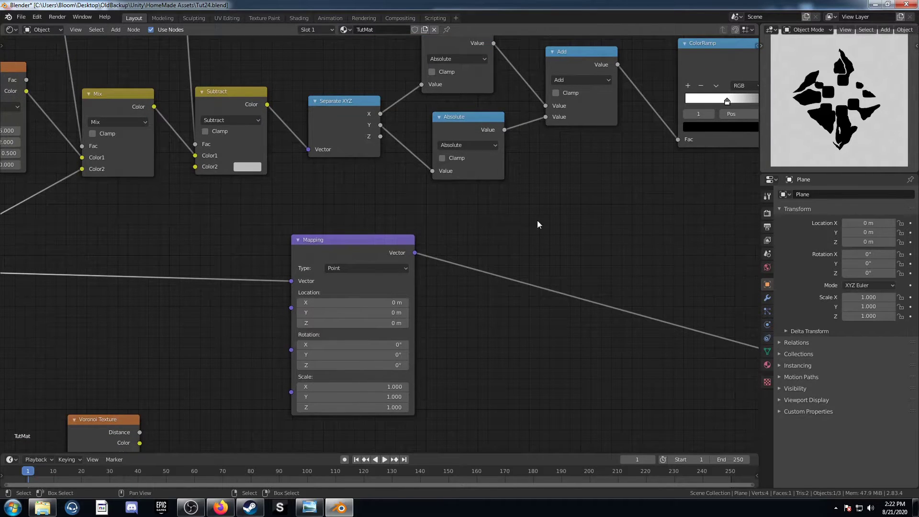
# - Try a higher value in the Multiply node and rotate the Mapping node to -118° about Z
pyautogui.moveTo(584, 200); pyautogui.dragTo(427, 246, button='middle')
pyautogui.scroll(-3, 428, 246)
pyautogui.moveTo(662, 220); pyautogui.dragTo(573, 182, button='middle')
pyautogui.moveTo(555, 182); pyautogui.dragTo(598, 182)
pyautogui.moveTo(289, 262); pyautogui.dragTo(351, 246, button='middle')
pyautogui.scroll(2, 352, 246)
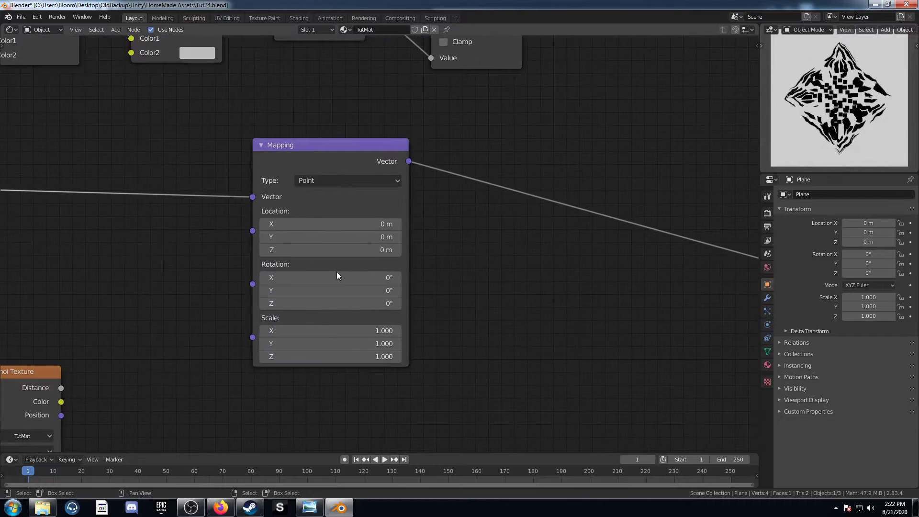
pyautogui.moveTo(322, 305); pyautogui.dragTo(266, 306)
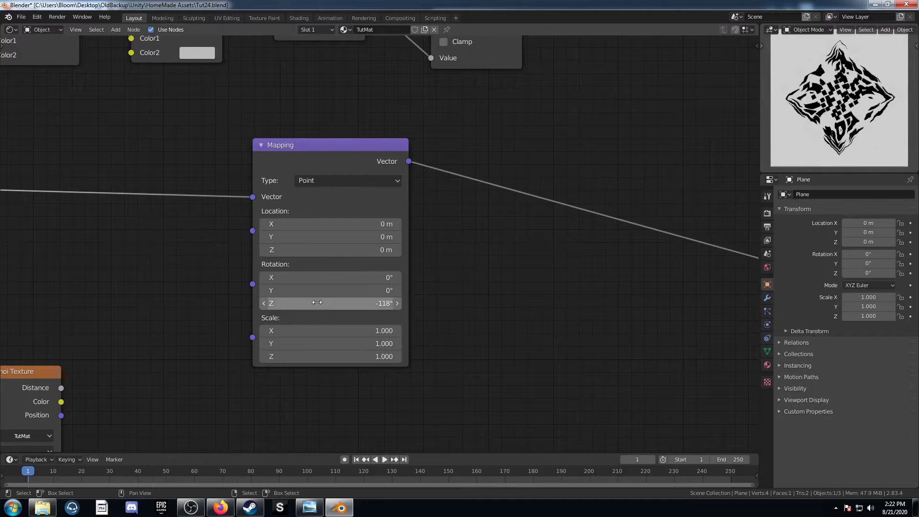
# - Undo the recent changes back to the state where the first Voronoi Texture links the Texture Coordinate to the Mapping node
pyautogui.scroll(-4, 317, 306)
pyautogui.moveTo(194, 184); pyautogui.dragTo(607, 268, button='middle')
pyautogui.moveTo(567, 297); pyautogui.dragTo(350, 215, button='middle')
pyautogui.moveTo(467, 271); pyautogui.dragTo(388, 319, button='middle')
pyautogui.scroll(-3, 388, 302)
pyautogui.moveTo(648, 178); pyautogui.dragTo(587, 184, button='middle')
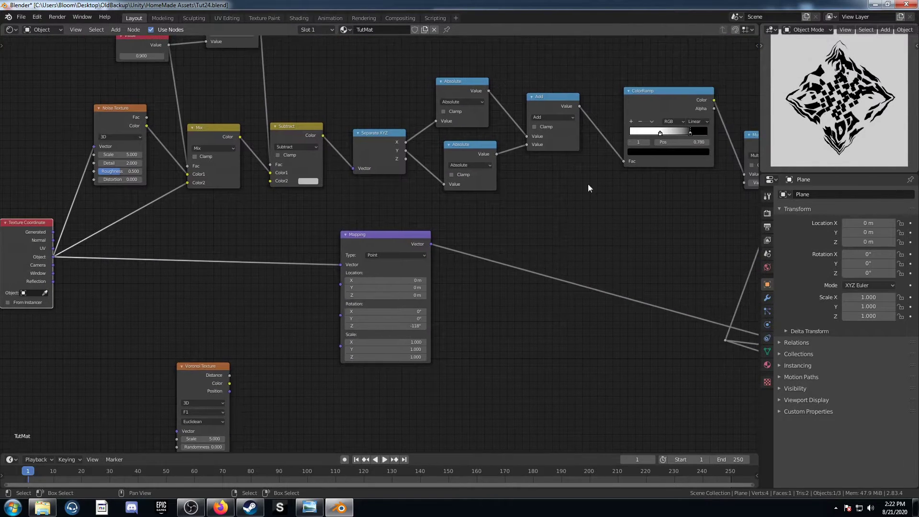
pyautogui.moveTo(504, 203); pyautogui.dragTo(521, 179, button='middle')
pyautogui.scroll(-4, 519, 201)
pyautogui.moveTo(510, 254); pyautogui.dragTo(485, 286, button='middle')
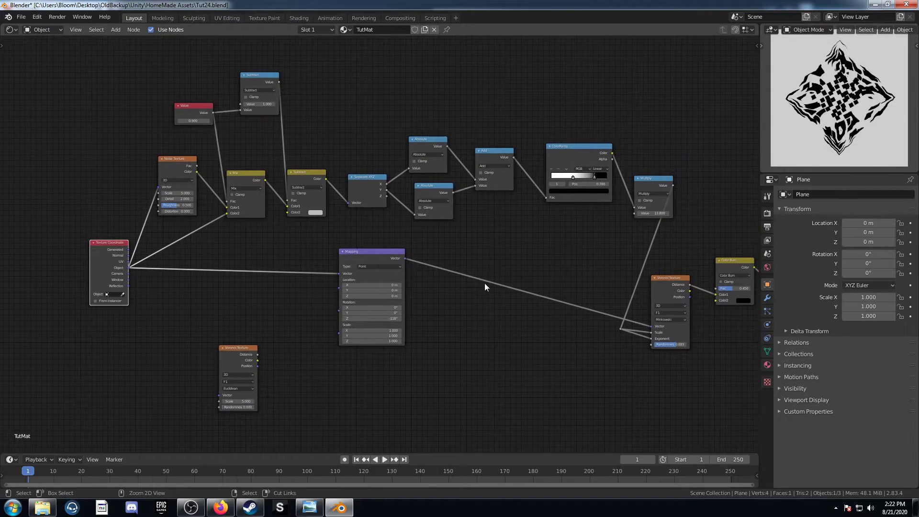
pyautogui.hotkey('ctrl', 'z')
pyautogui.hotkey('ctrl', 'z')
pyautogui.hotkey('ctrl', 'z')
pyautogui.hotkey('ctrl', 'z')
pyautogui.hotkey('ctrl', 'z')
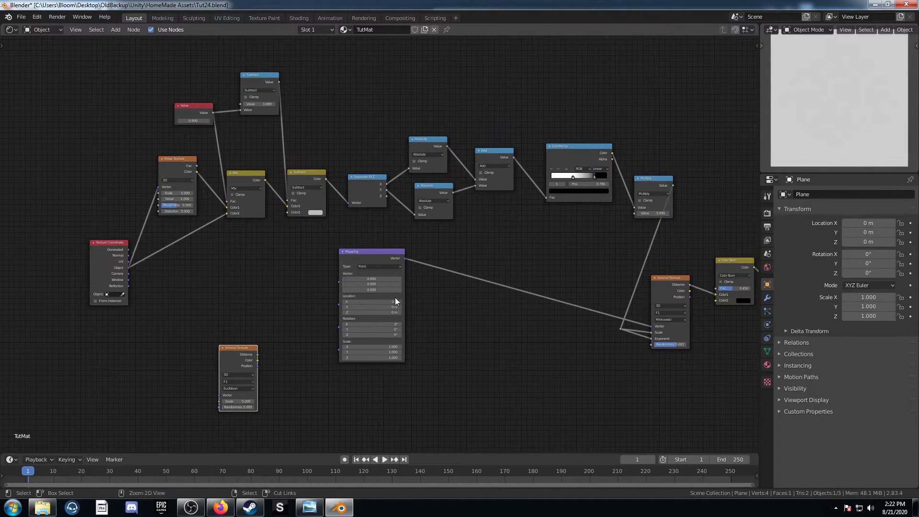
pyautogui.hotkey('ctrl', 'z')
pyautogui.moveTo(507, 245); pyautogui.dragTo(438, 297, button='middle')
pyautogui.scroll(3, 301, 251)
pyautogui.moveTo(301, 251); pyautogui.dragTo(443, 252, button='middle')
pyautogui.hotkey('ctrl', 'z')
pyautogui.hotkey('ctrl', 'z')
pyautogui.moveTo(585, 303); pyautogui.dragTo(498, 258, button='middle')
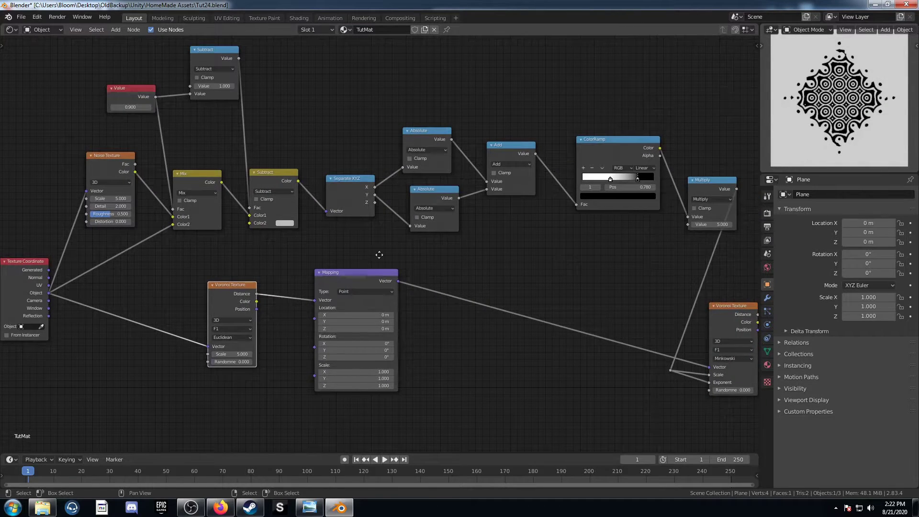
# - Nudge the Value node and the math Subtract node to tidy the layout
pyautogui.moveTo(285, 239); pyautogui.dragTo(371, 276, button='middle')
pyautogui.scroll(3, 371, 277)
pyautogui.moveTo(315, 276); pyautogui.dragTo(425, 317, button='middle')
pyautogui.moveTo(267, 125); pyautogui.dragTo(272, 116)
pyautogui.moveTo(370, 83); pyautogui.dragTo(392, 89)
pyautogui.moveTo(504, 179); pyautogui.dragTo(466, 171, button='middle')
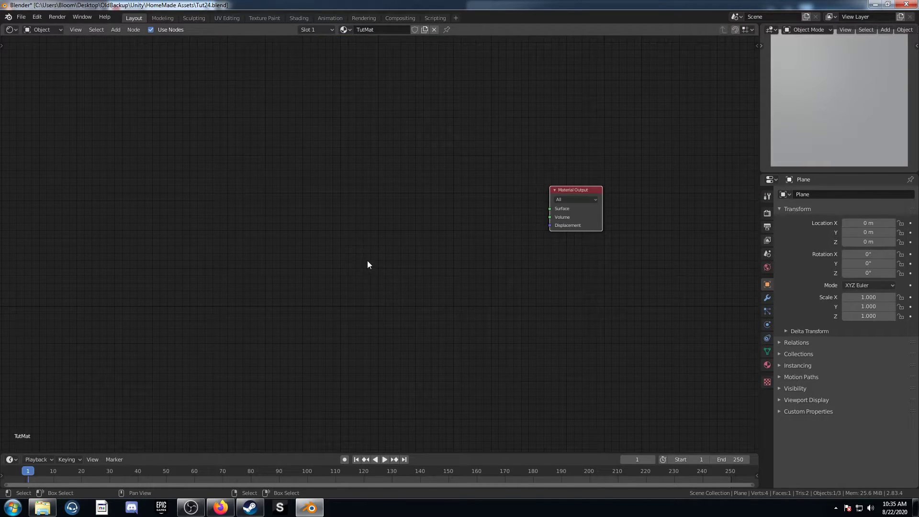
# - Add a Voronoi Texture node to the empty material, ahead of the Material Output
pyautogui.hotkey('shift', 'a')
pyautogui.click(366, 260)
pyautogui.write('voro')
pyautogui.press('Return')
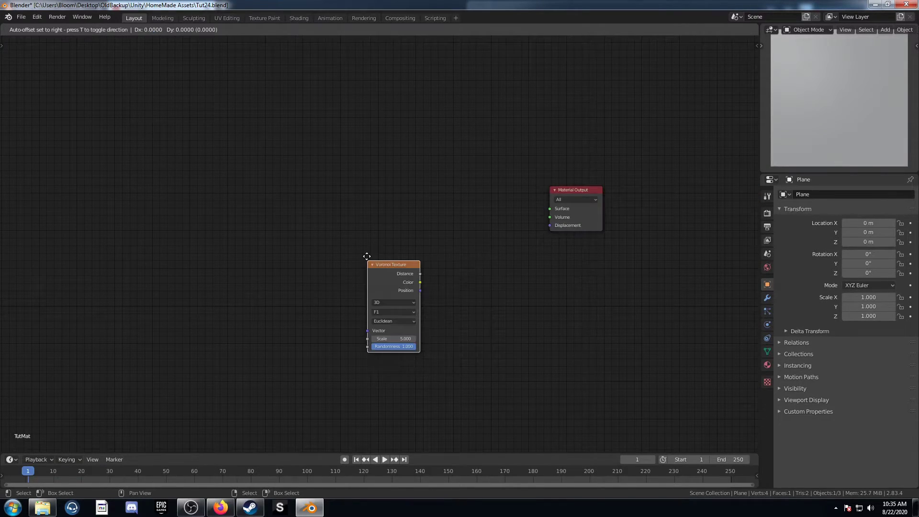
pyautogui.click(334, 139)
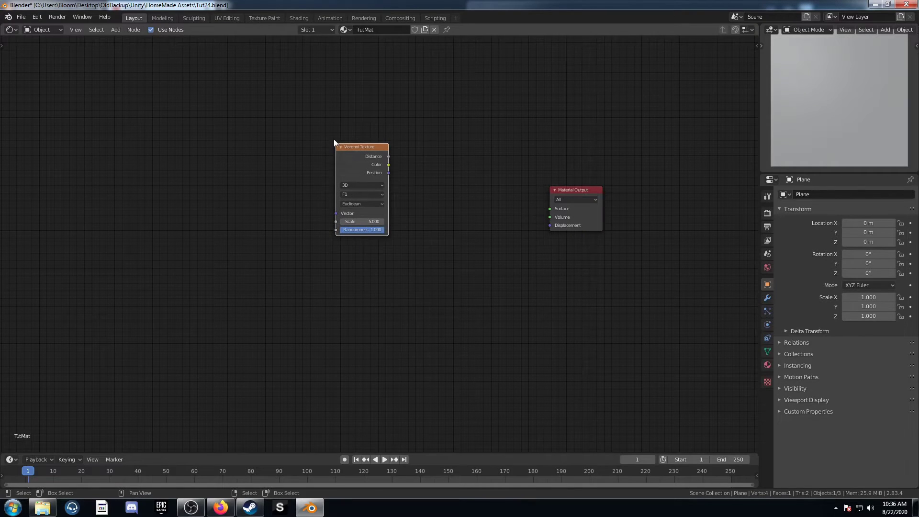
# - Set the Voronoi Texture's feature to F2 and its Randomness to 0.5
pyautogui.click(356, 196)
pyautogui.click(360, 211)
pyautogui.scroll(2, 360, 250)
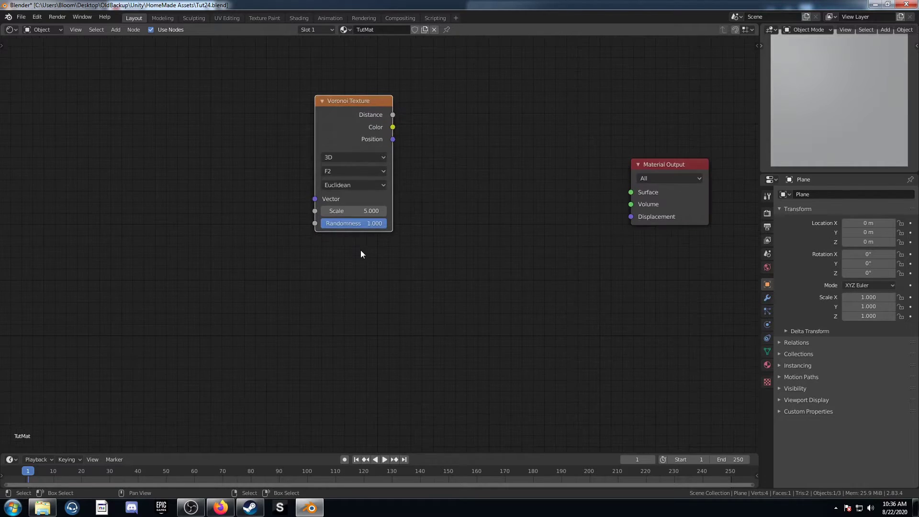
pyautogui.click(365, 224)
pyautogui.write('.5')
pyautogui.press('Return')
# - Preview the Voronoi Texture through a Viewer node in rendered shading and place the Viewer between the texture and the Material Output
pyautogui.moveTo(337, 108); pyautogui.dragTo(371, 155)
pyautogui.keyDown('ctrl'); pyautogui.keyDown('shift'); pyautogui.click(385, 159); pyautogui.keyUp('shift'); pyautogui.keyUp('ctrl')
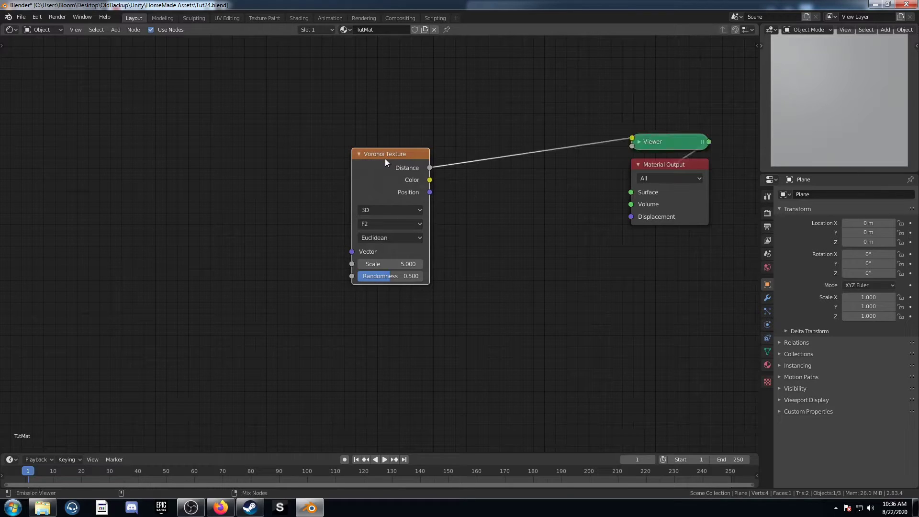
pyautogui.press('z')
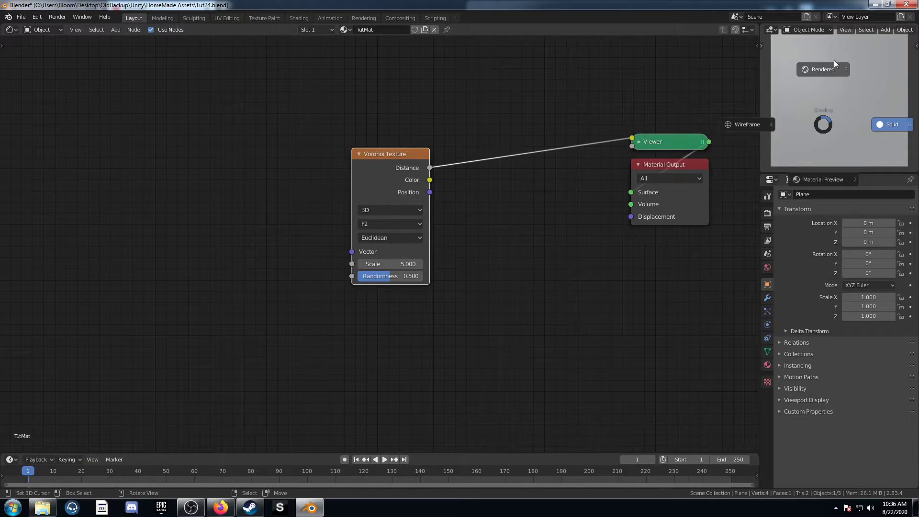
pyautogui.click(833, 63)
pyautogui.moveTo(654, 139); pyautogui.dragTo(517, 188)
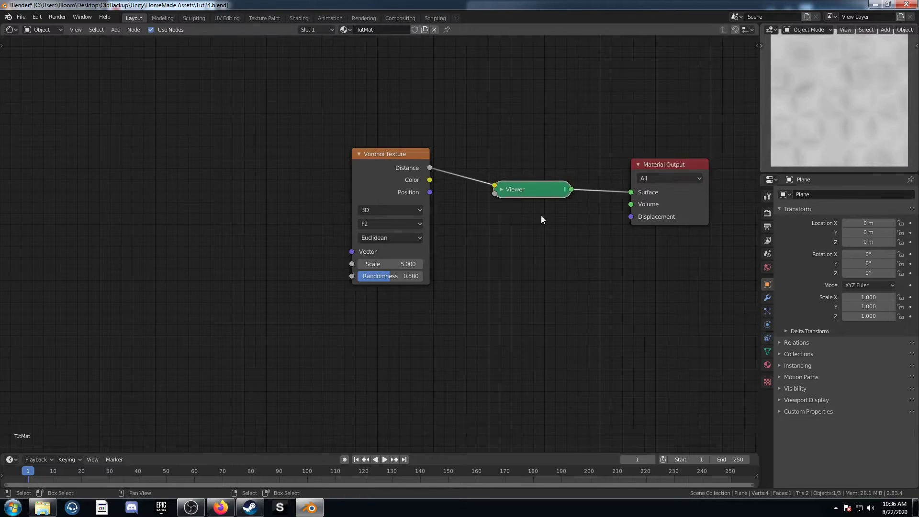
pyautogui.scroll(2, 550, 201)
pyautogui.moveTo(580, 164); pyautogui.dragTo(576, 111)
pyautogui.scroll(-2, 595, 137)
# - Add Texture Coordinate and Mapping nodes to the Voronoi Texture and feed the Object output into the Mapping's Vector
pyautogui.click(378, 210)
pyautogui.moveTo(397, 262); pyautogui.dragTo(397, 252, button='middle')
pyautogui.hotkey('ctrl', 't')
pyautogui.moveTo(273, 252); pyautogui.dragTo(487, 197, button='middle')
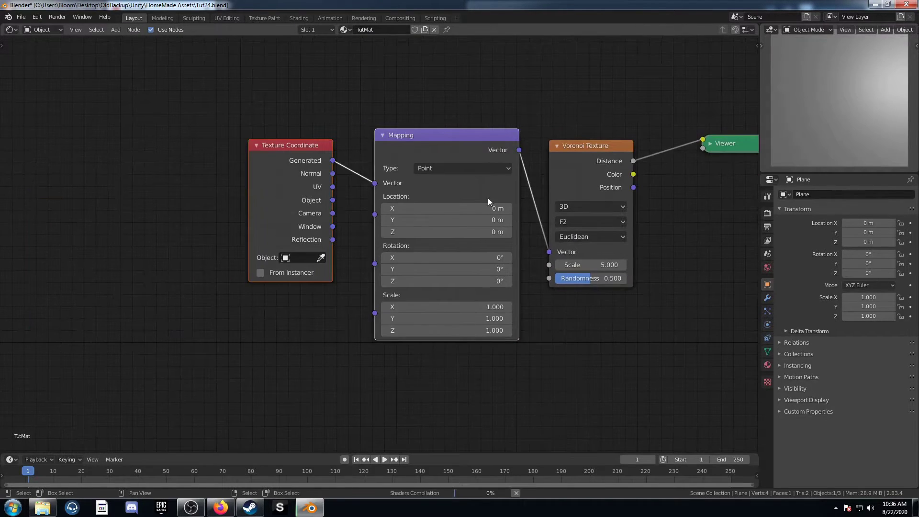
pyautogui.moveTo(333, 201); pyautogui.dragTo(375, 183)
# - Spread the nodes apart and insert a duplicate of the Voronoi Texture between the Texture Coordinate and Mapping nodes
pyautogui.scroll(-4, 377, 225)
pyautogui.moveTo(415, 224); pyautogui.dragTo(520, 243, button='middle')
pyautogui.moveTo(424, 191); pyautogui.dragTo(214, 176)
pyautogui.moveTo(327, 167); pyautogui.dragTo(457, 173)
pyautogui.click(656, 191)
pyautogui.hotkey('shift', 'd')
pyautogui.click(398, 168)
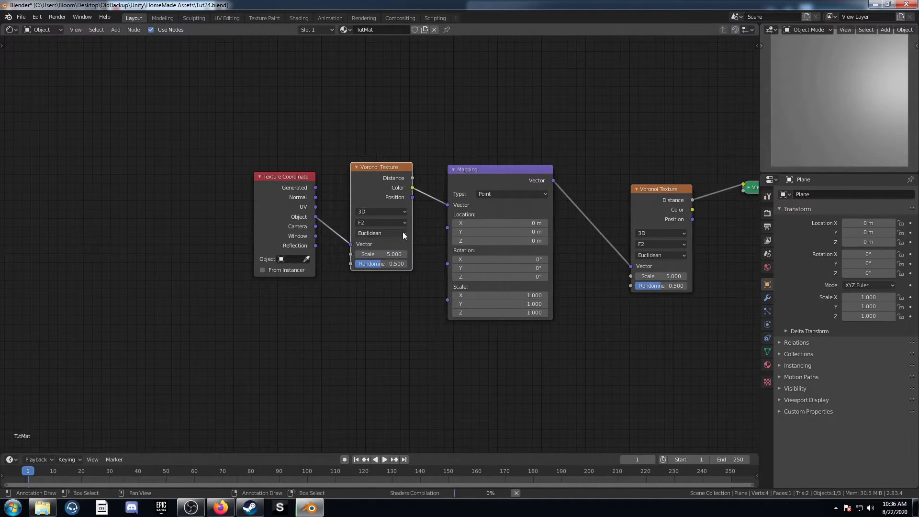
# - Set the duplicated Voronoi Texture to F1 with Scale 2.4 and Randomness 0
pyautogui.scroll(2, 403, 232)
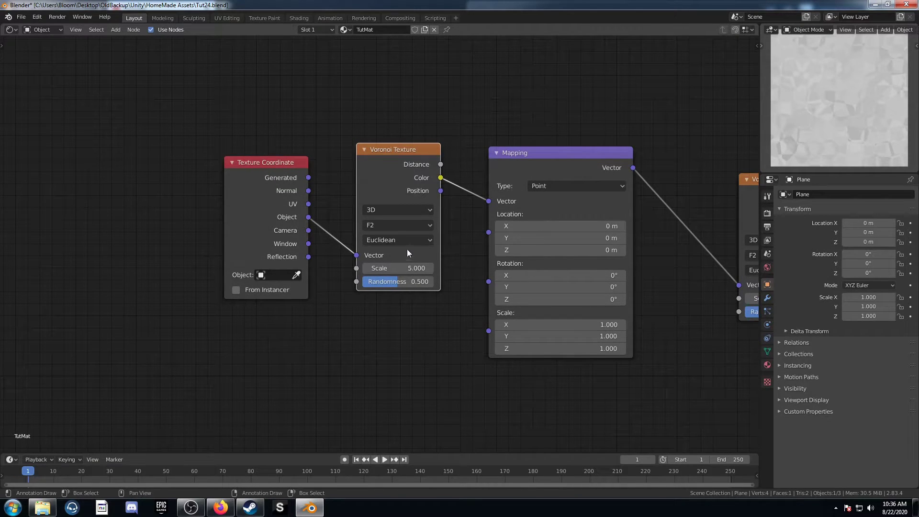
pyautogui.click(407, 225)
pyautogui.click(394, 242)
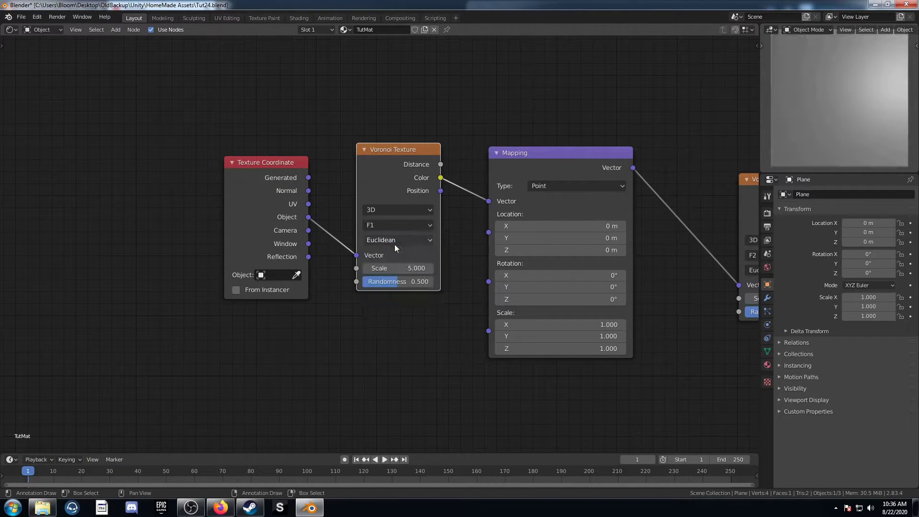
pyautogui.doubleClick(400, 268)
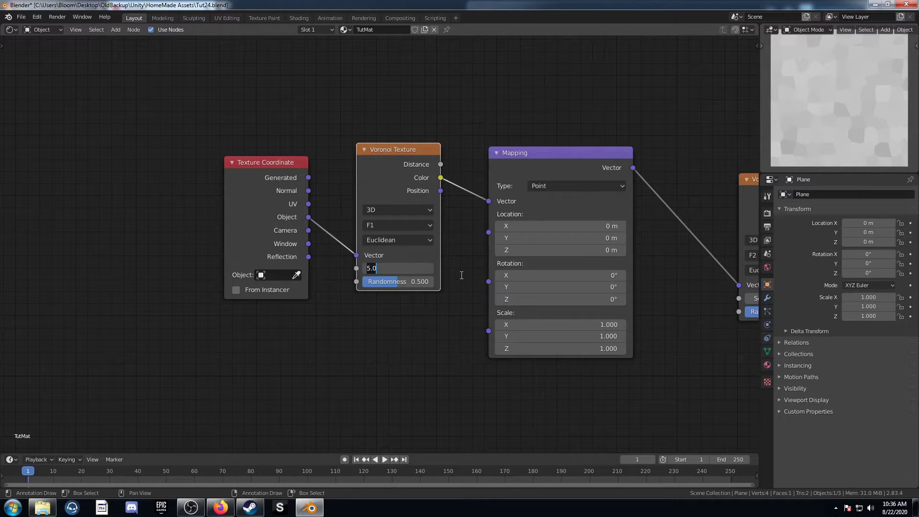
pyautogui.press('Return')
pyautogui.moveTo(398, 286); pyautogui.dragTo(355, 286)
pyautogui.scroll(-5, 458, 313)
pyautogui.moveTo(457, 315); pyautogui.dragTo(395, 339, button='middle')
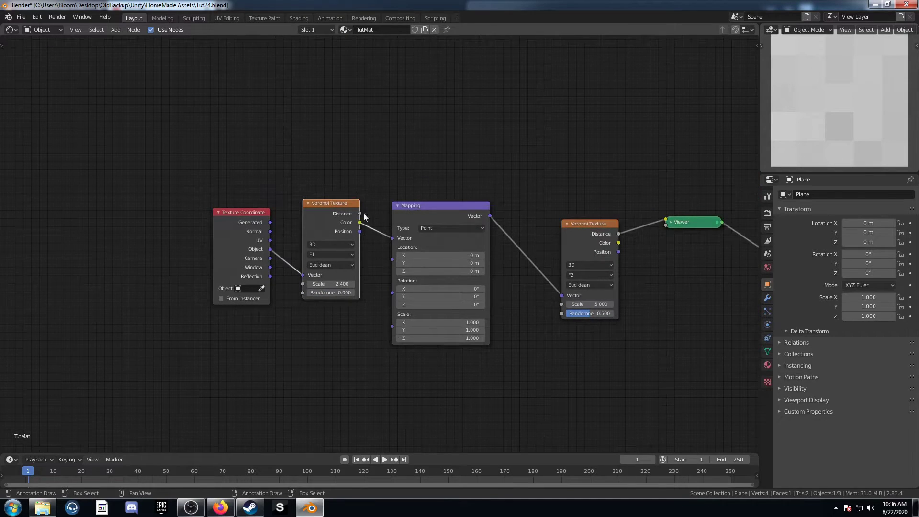
# - Connect the F1 Voronoi Texture's Distance output to the Mapping node's Vector input
pyautogui.moveTo(359, 214); pyautogui.dragTo(392, 237)
pyautogui.moveTo(379, 292); pyautogui.dragTo(360, 314, button='middle')
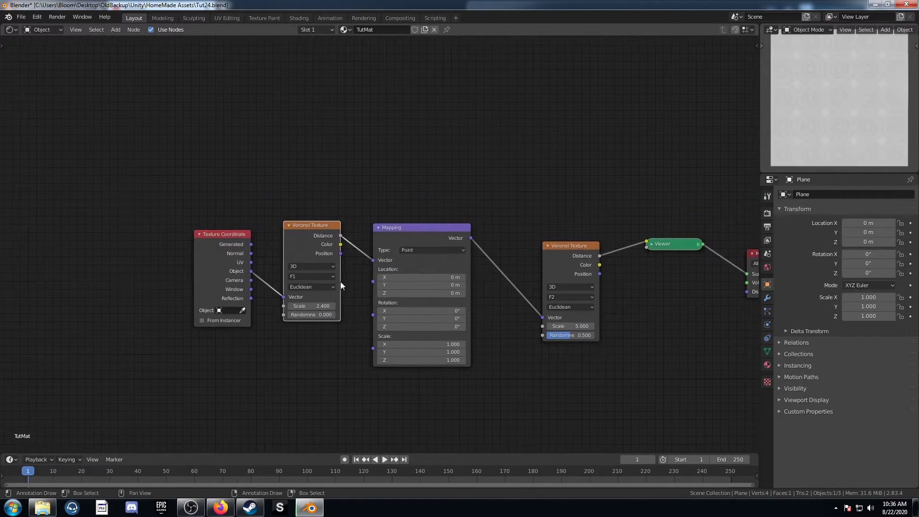
pyautogui.moveTo(348, 268); pyautogui.dragTo(332, 284, button='middle')
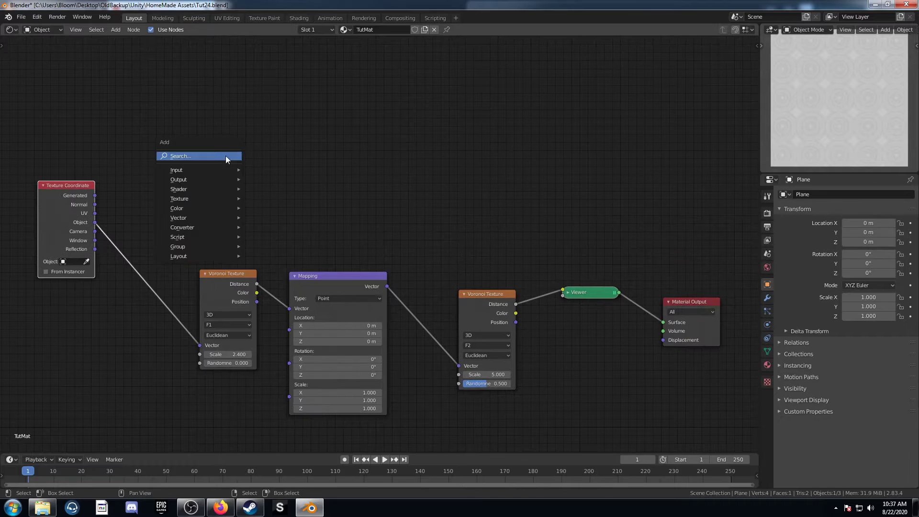
# - Add a Separate XYZ node above the chain and feed it from the Texture Coordinate's Object output
pyautogui.click(225, 155)
pyautogui.write('sepx')
pyautogui.press('BackSpace')
pyautogui.press('Down')
pyautogui.press('Down')
pyautogui.press('Return')
pyautogui.click(197, 89)
pyautogui.moveTo(94, 222); pyautogui.dragTo(197, 138)
pyautogui.moveTo(196, 151); pyautogui.dragTo(178, 218, button='middle')
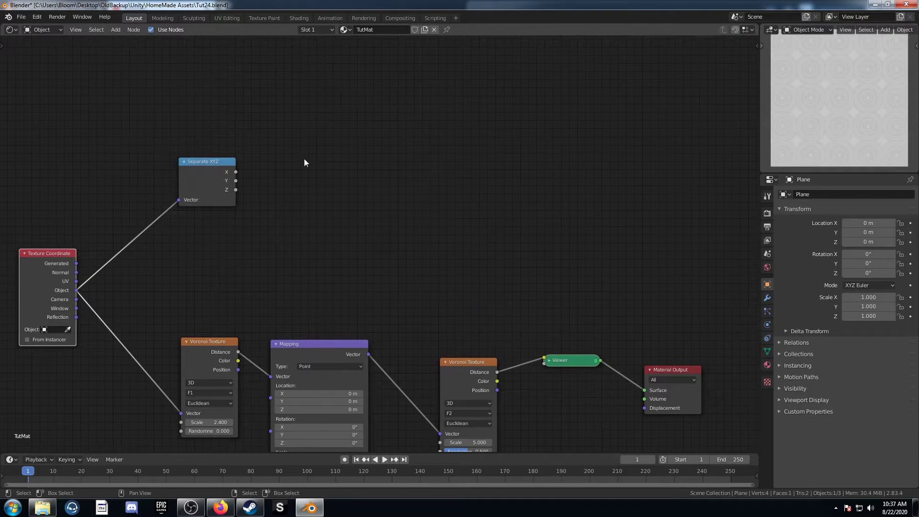
# - Add a Math node set to Absolute and connect the Separate XYZ's X output to it
pyautogui.hotkey('shift', 'a')
pyautogui.click(308, 152)
pyautogui.write('add')
pyautogui.press('Return')
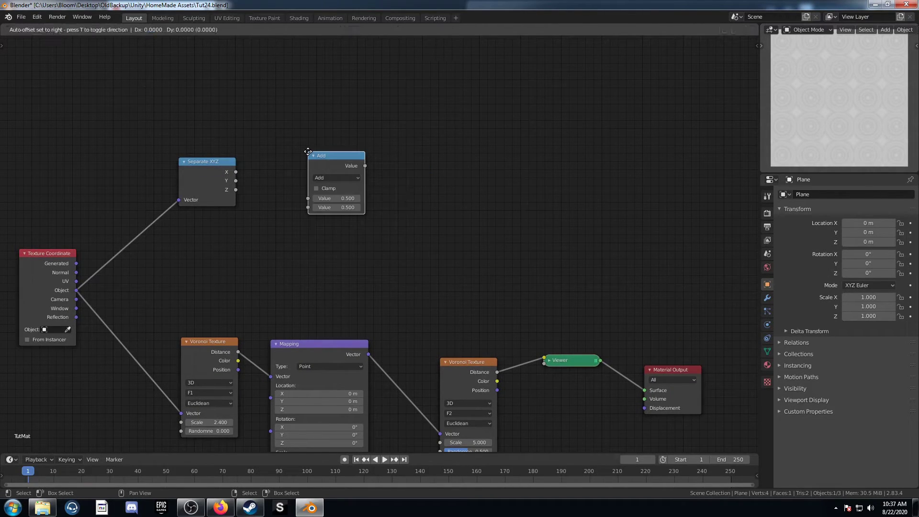
pyautogui.click(273, 115)
pyautogui.click(291, 124)
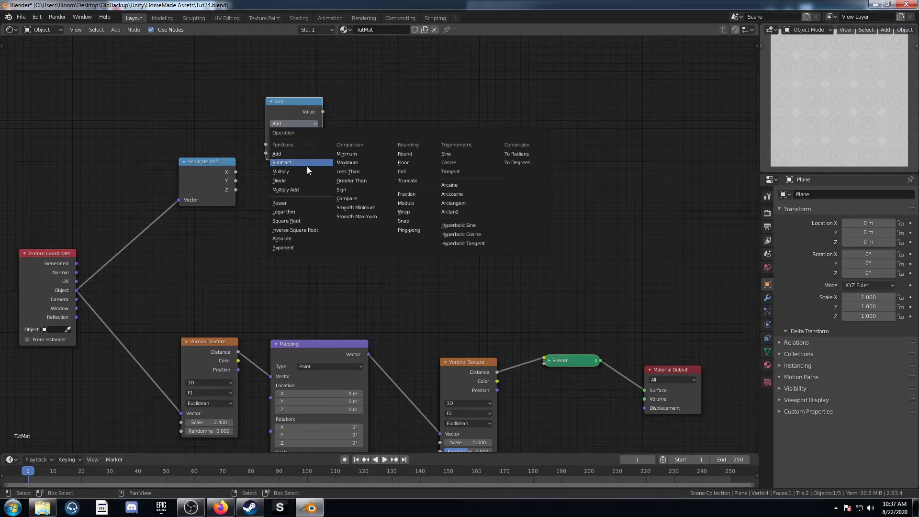
pyautogui.click(306, 237)
pyautogui.moveTo(235, 171); pyautogui.dragTo(266, 144)
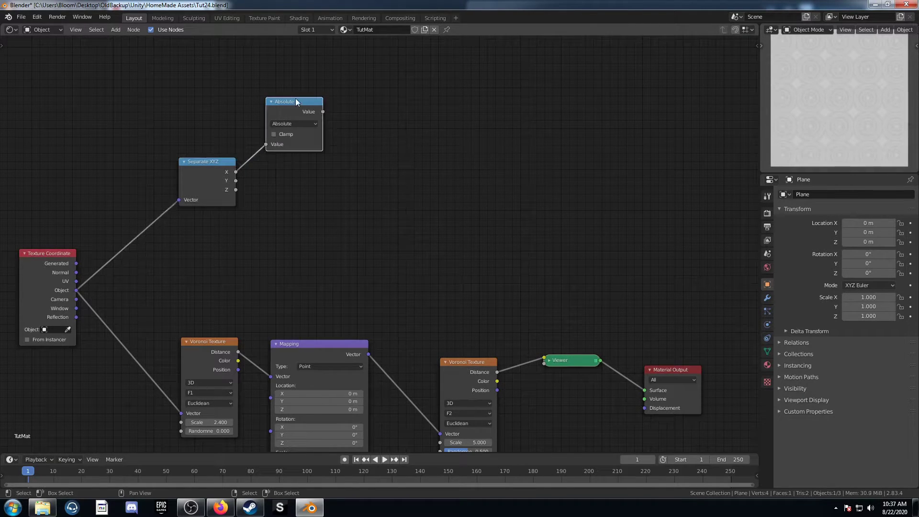
# - Duplicate the Absolute node below the first and connect the Separate XYZ's Y output to it
pyautogui.hotkey('shift', 'd')
pyautogui.click(287, 191)
pyautogui.moveTo(241, 181); pyautogui.dragTo(266, 235)
# - Duplicate another Math node set to Add, connect both Absolute outputs to it and preview the result
pyautogui.hotkey('shift', 'd')
pyautogui.click(375, 138)
pyautogui.click(376, 147)
pyautogui.click(360, 176)
pyautogui.moveTo(323, 111); pyautogui.dragTo(348, 167)
pyautogui.moveTo(323, 202); pyautogui.dragTo(348, 176)
pyautogui.keyDown('ctrl'); pyautogui.keyDown('shift'); pyautogui.click(375, 129); pyautogui.keyUp('shift'); pyautogui.keyUp('ctrl')
pyautogui.moveTo(441, 198); pyautogui.dragTo(378, 213, button='middle')
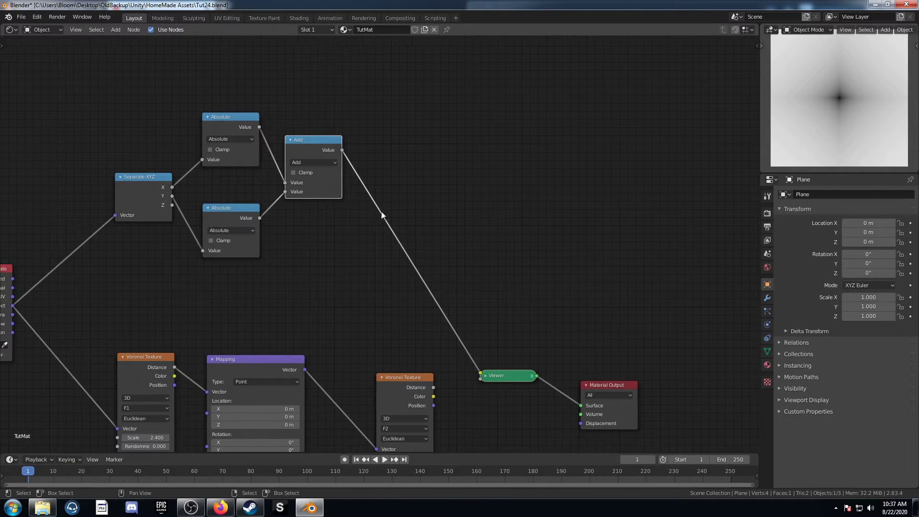
# - Insert a ColorRamp between the Add node and the Viewer and flip its gradient
pyautogui.hotkey('shift', 'a')
pyautogui.click(418, 202)
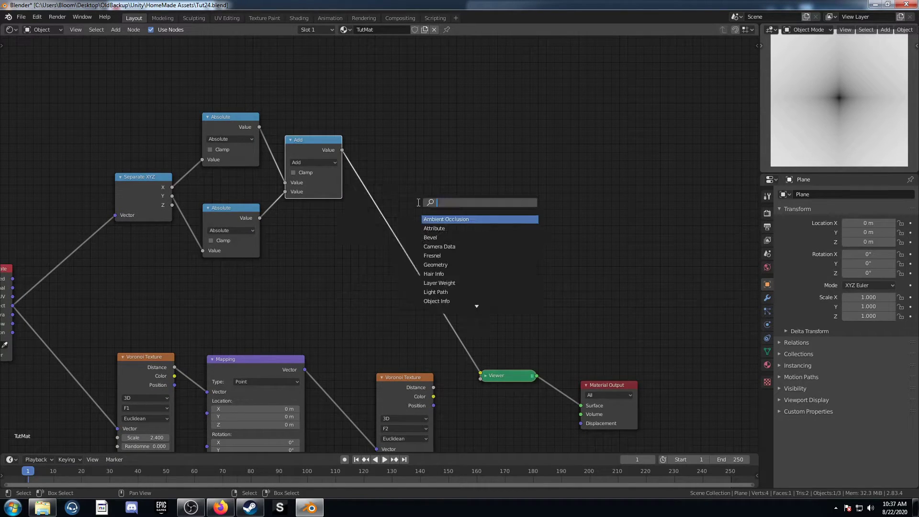
pyautogui.write('color')
pyautogui.press('Return')
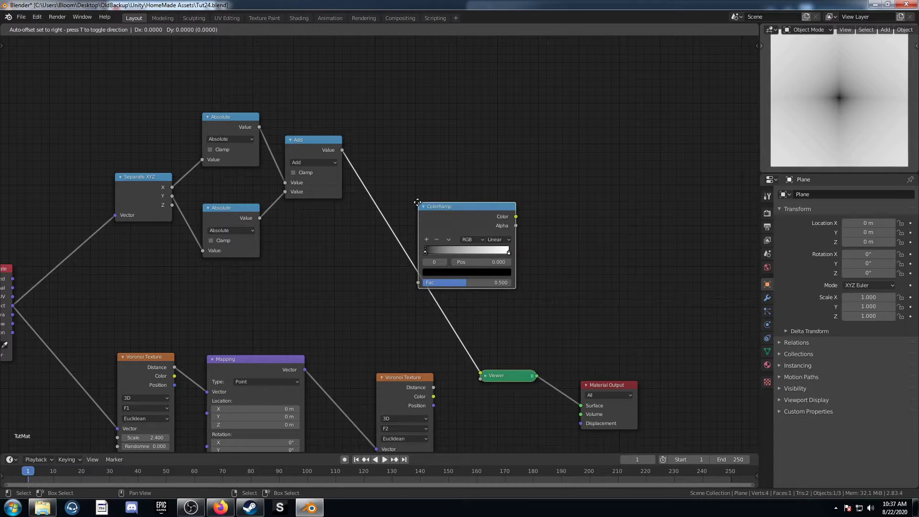
pyautogui.click(375, 212)
pyautogui.click(405, 246)
pyautogui.click(412, 256)
pyautogui.scroll(2, 414, 217)
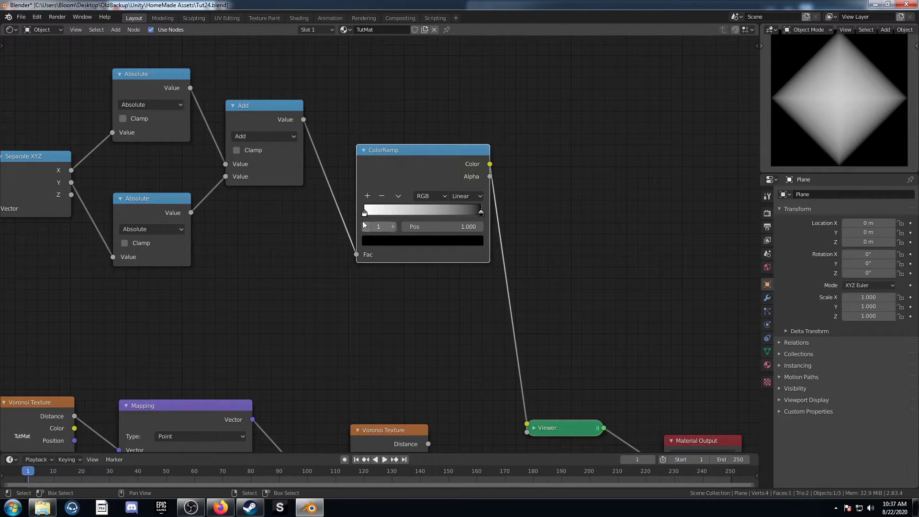
# - Set the ColorRamp's white stop to position 0.81 and its black stop to 0.89
pyautogui.click(365, 212)
pyautogui.click(440, 223)
pyautogui.write('.81')
pyautogui.press('Return')
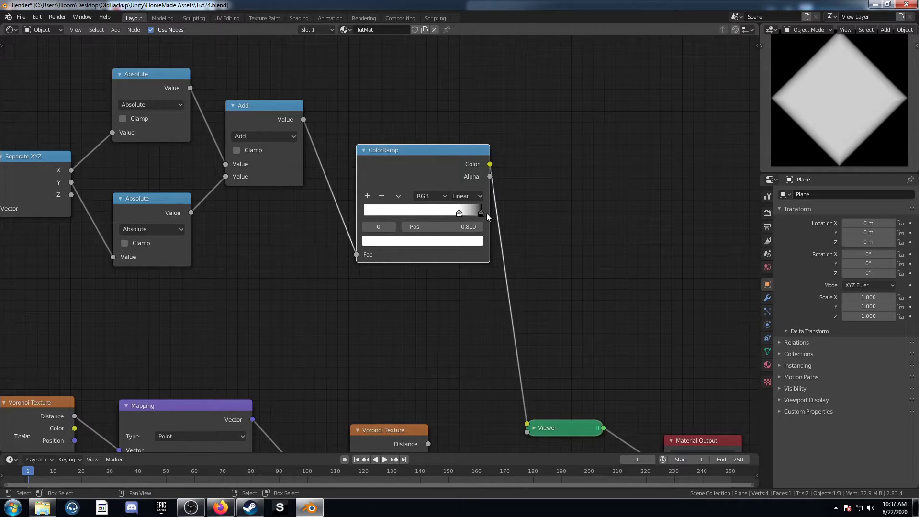
pyautogui.click(481, 213)
pyautogui.click(467, 223)
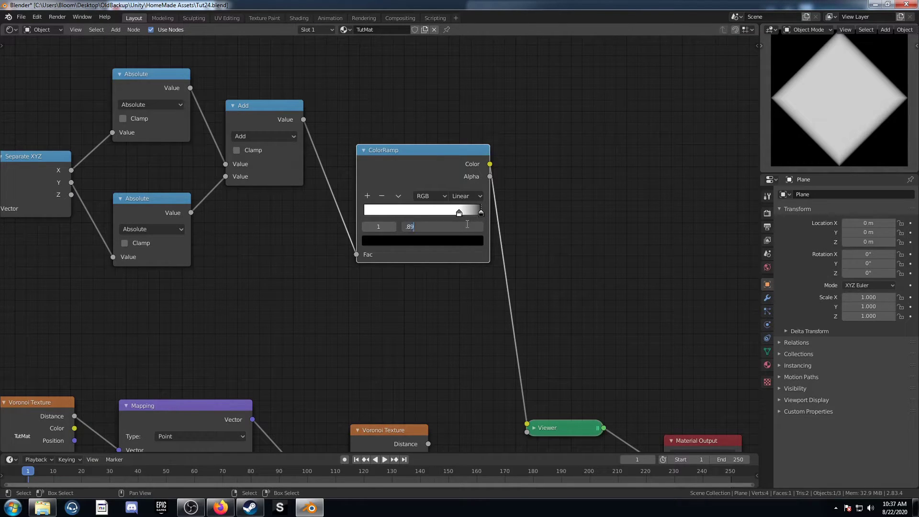
pyautogui.write('.89')
pyautogui.press('Return')
# - Duplicate the Add node between the ColorRamp and the Viewer, change it to Multiply and set its value to 7.7
pyautogui.click(255, 104)
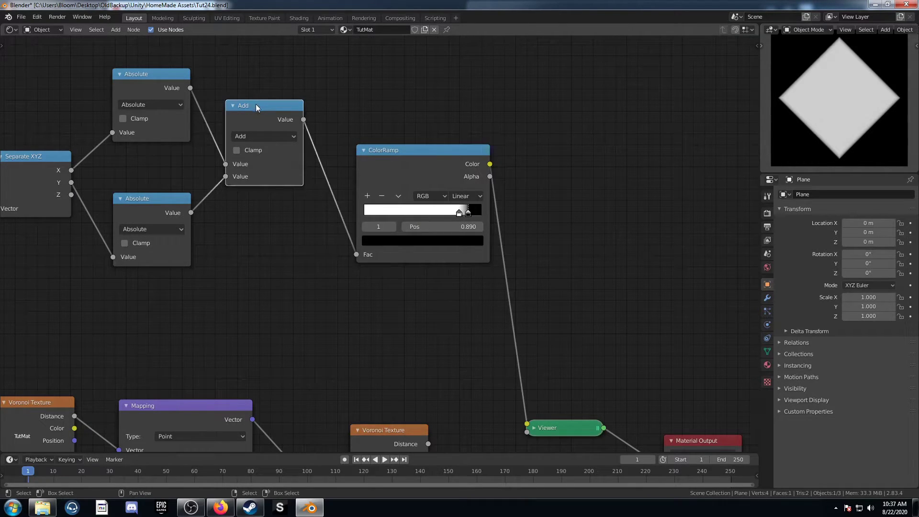
pyautogui.hotkey('shift', 'd')
pyautogui.click(556, 169)
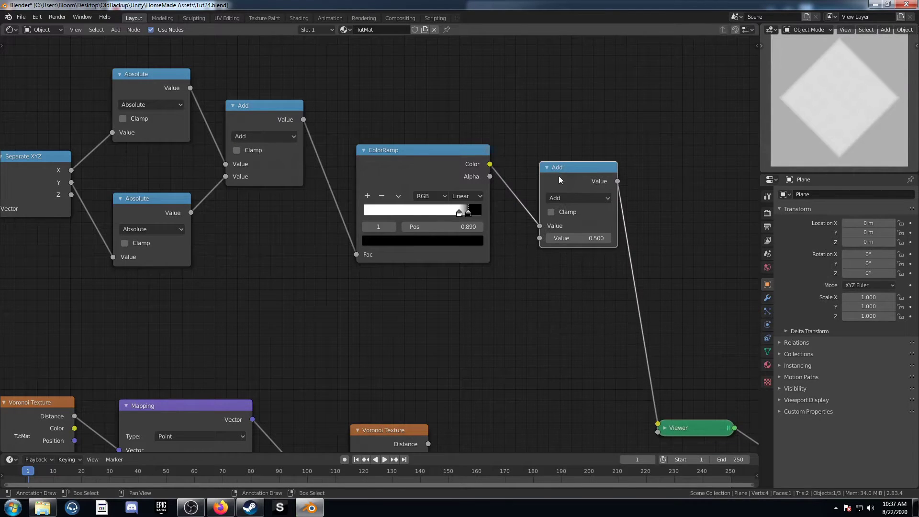
pyautogui.click(576, 197)
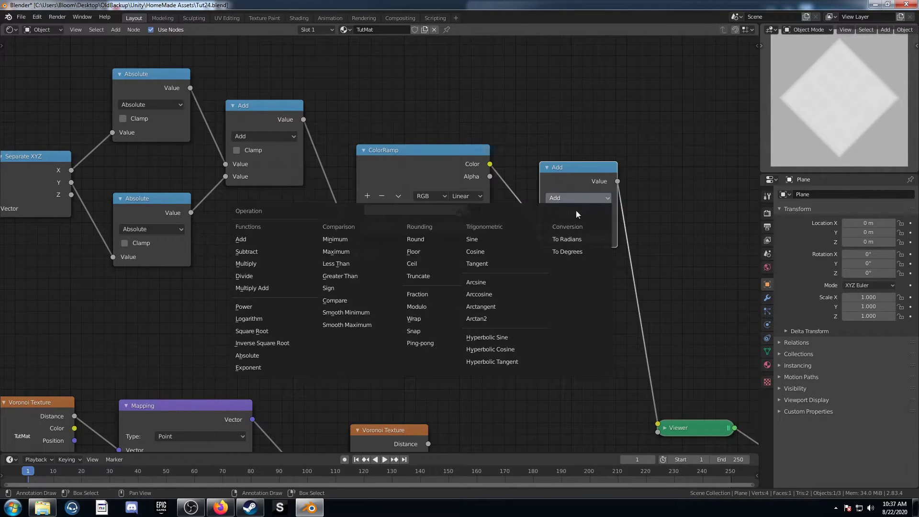
pyautogui.click(263, 264)
pyautogui.click(578, 238)
pyautogui.write('0.5')
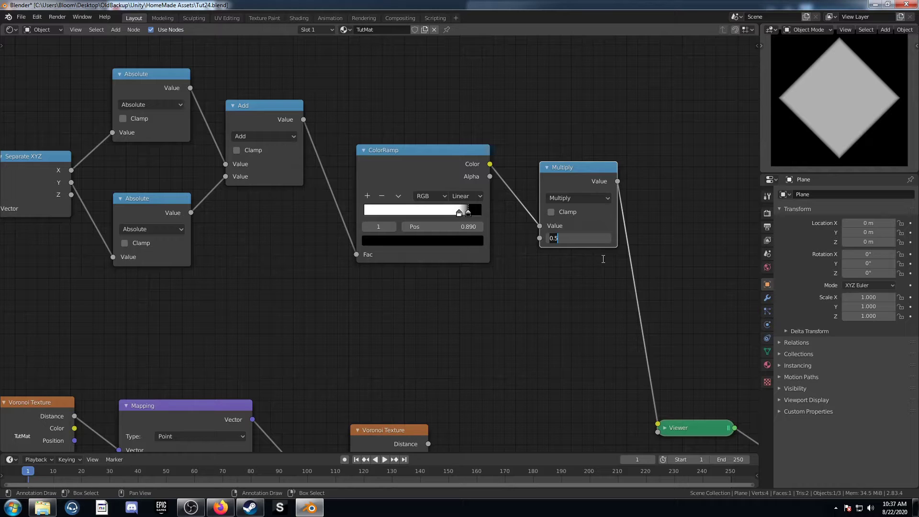
pyautogui.press('Return')
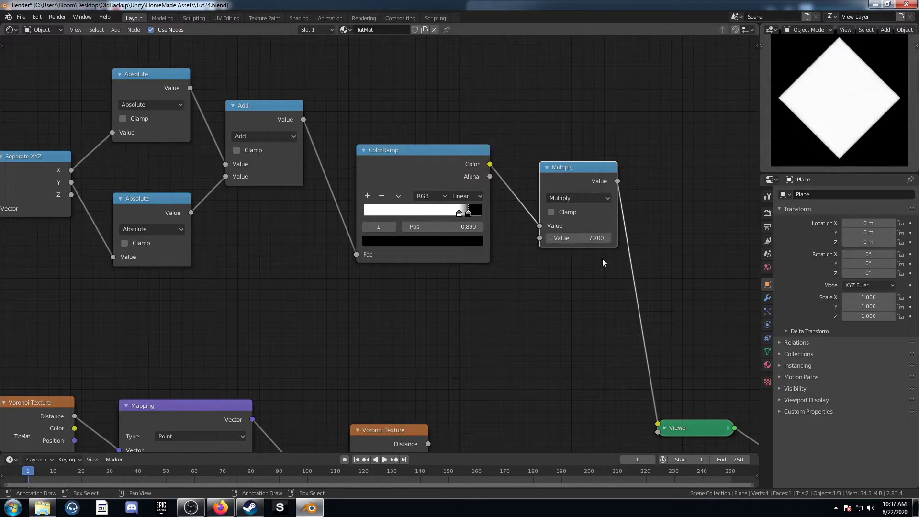
# - Connect the Multiply output to the F2 Voronoi Texture's Scale input and preview that Voronoi
pyautogui.scroll(-2, 526, 215)
pyautogui.moveTo(500, 177); pyautogui.dragTo(319, 418)
pyautogui.moveTo(474, 348); pyautogui.dragTo(383, 213, button='middle')
pyautogui.keyDown('ctrl'); pyautogui.keyDown('shift'); pyautogui.click(308, 246); pyautogui.keyUp('shift'); pyautogui.keyUp('ctrl')
pyautogui.scroll(2, 497, 256)
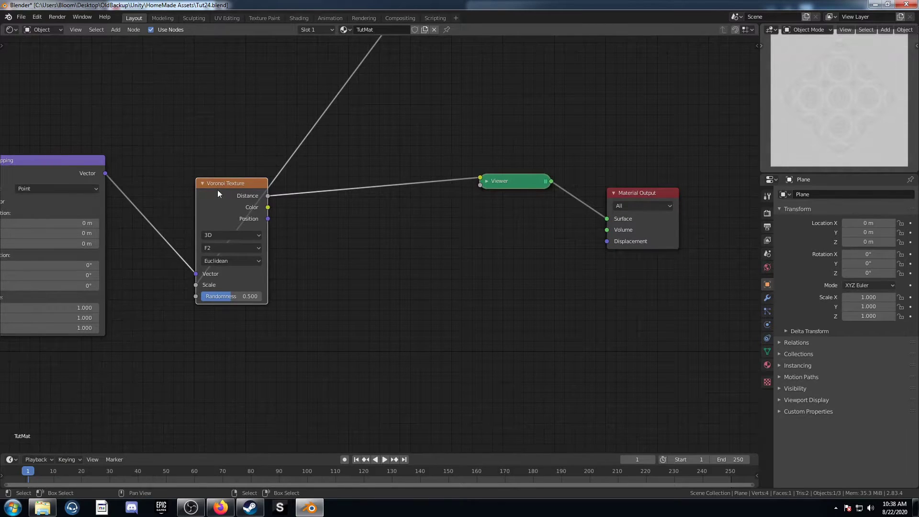
# - Reposition the F2 Voronoi Texture and move the Viewer and Material Output further away to make room for more nodes
pyautogui.moveTo(217, 192); pyautogui.dragTo(303, 174)
pyautogui.moveTo(506, 244); pyautogui.dragTo(411, 268, button='middle')
pyautogui.moveTo(384, 311); pyautogui.dragTo(668, 143)
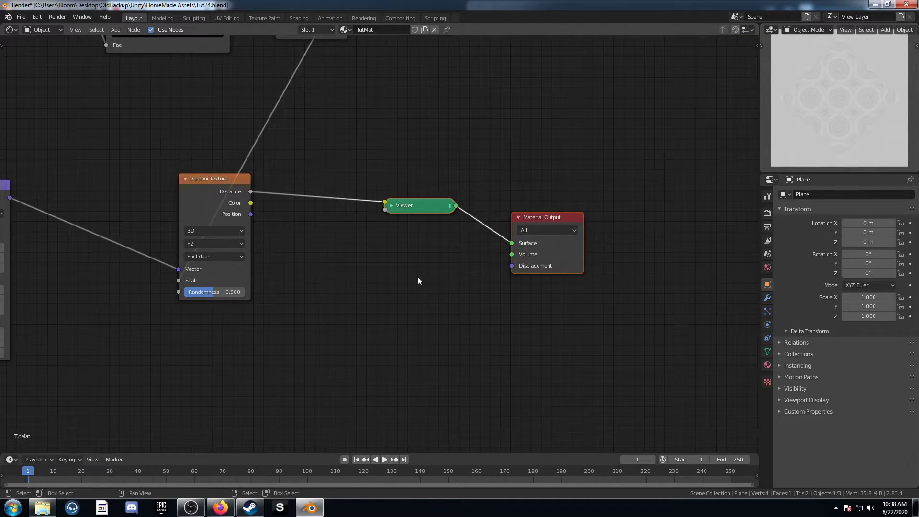
pyautogui.press('g')
pyautogui.click(527, 281)
# - Insert a MixRGB node after the F2 Voronoi Texture and a duplicate of it before the Viewer
pyautogui.write('mixr')
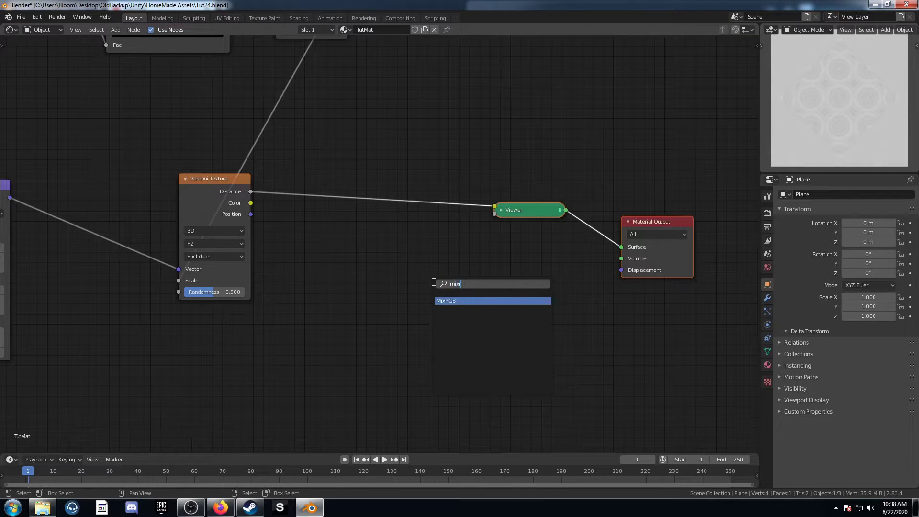
pyautogui.press('Return')
pyautogui.click(294, 163)
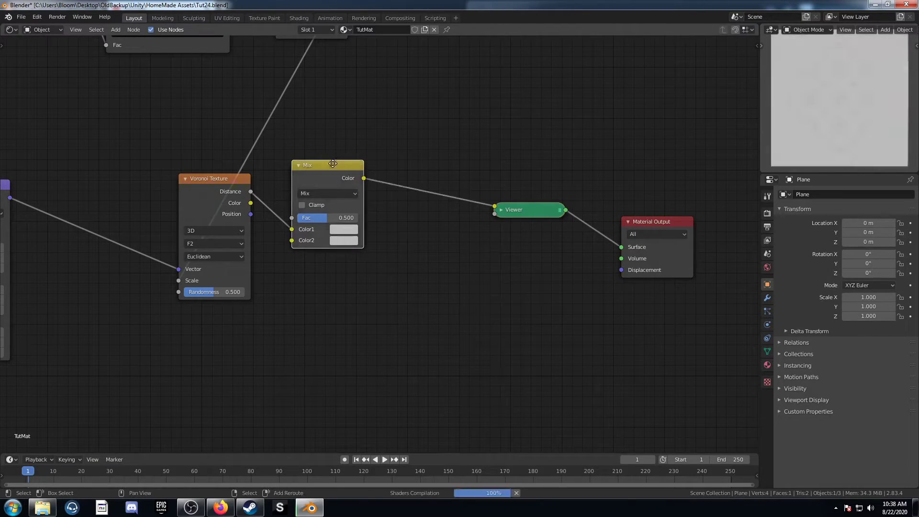
pyautogui.hotkey('shift', 'd')
pyautogui.click(446, 163)
# - Set the first Mix node to Color Burn and make its Color2 black
pyautogui.scroll(2, 346, 226)
pyautogui.click(306, 174)
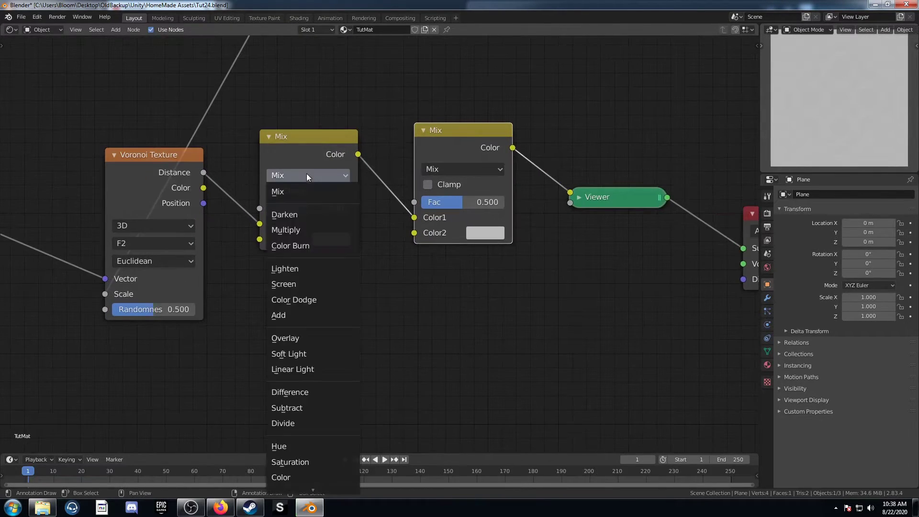
pyautogui.click(316, 248)
pyautogui.click(318, 240)
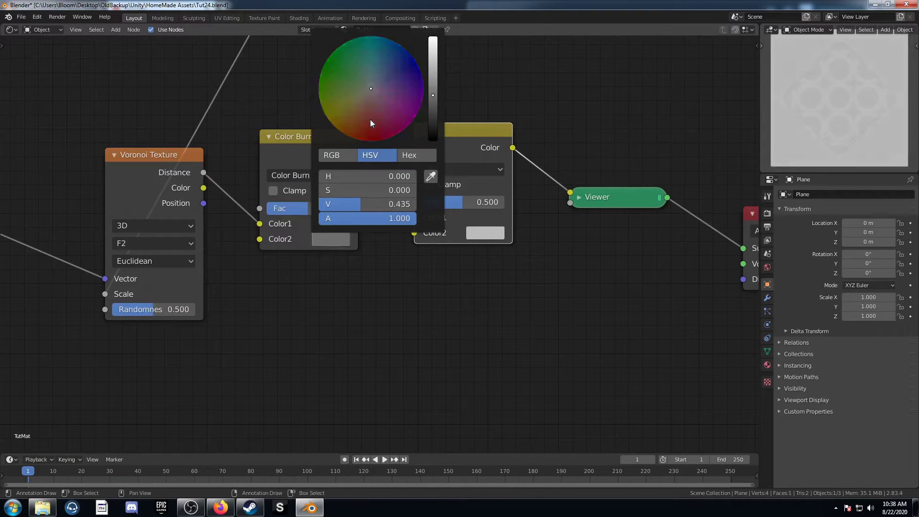
pyautogui.scroll(-9, 371, 121)
# - Set the second Mix node to Color Dodge and make its Color2 white
pyautogui.click(456, 169)
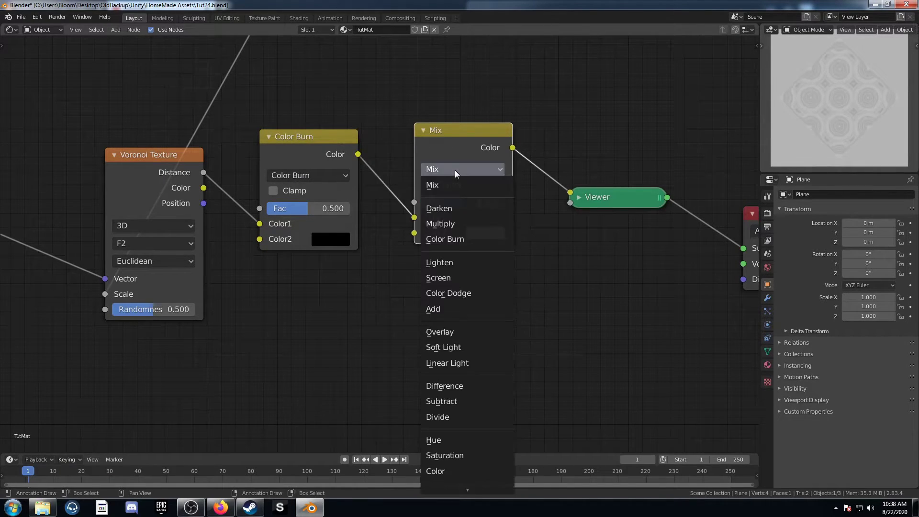
pyautogui.click(448, 292)
pyautogui.click(485, 233)
pyautogui.scroll(5, 546, 64)
# - Set the Color Burn factor to 0.75 and the Color Dodge factor to 1
pyautogui.doubleClick(325, 208)
pyautogui.write('.')
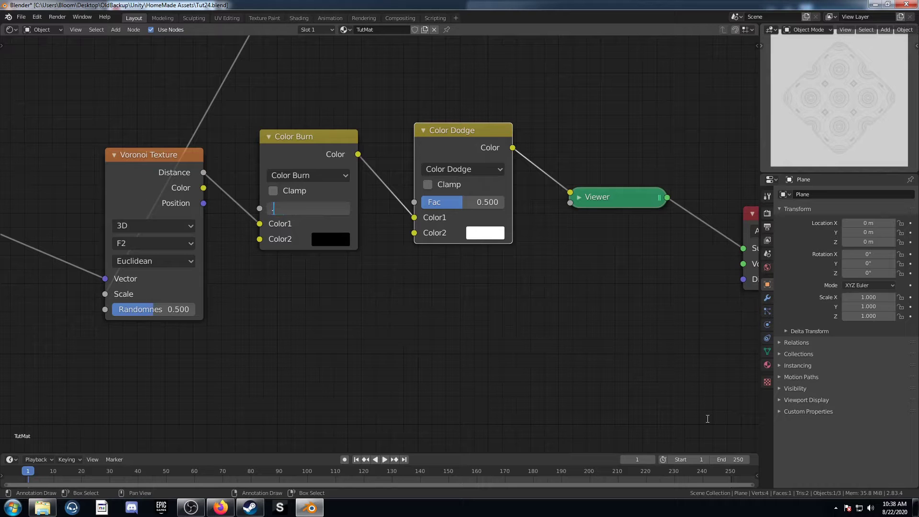
pyautogui.write('75')
pyautogui.press('Return')
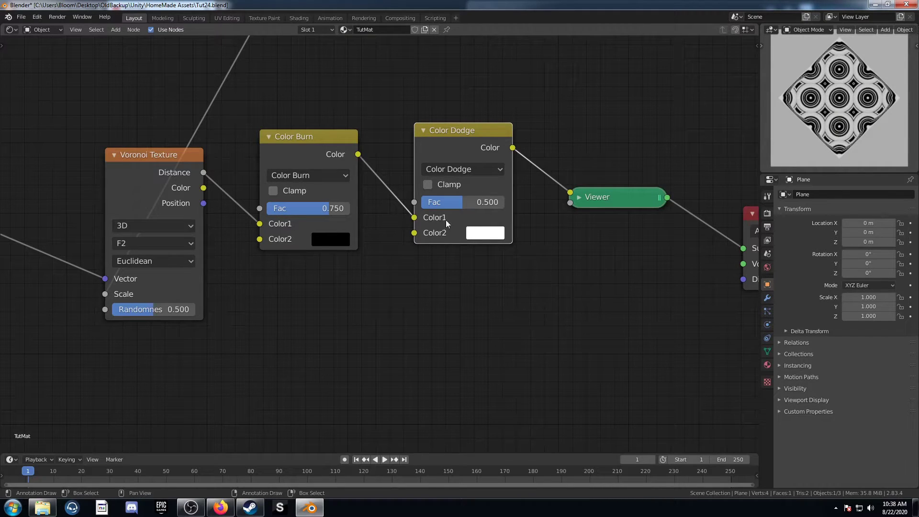
pyautogui.moveTo(454, 205); pyautogui.dragTo(503, 204)
# - Review the whole node network from the Texture Coordinate to the Material Output
pyautogui.moveTo(468, 293); pyautogui.dragTo(481, 365, button='middle')
pyautogui.scroll(-4, 436, 335)
pyautogui.moveTo(162, 351); pyautogui.dragTo(328, 361, button='middle')
pyautogui.scroll(-2, 357, 314)
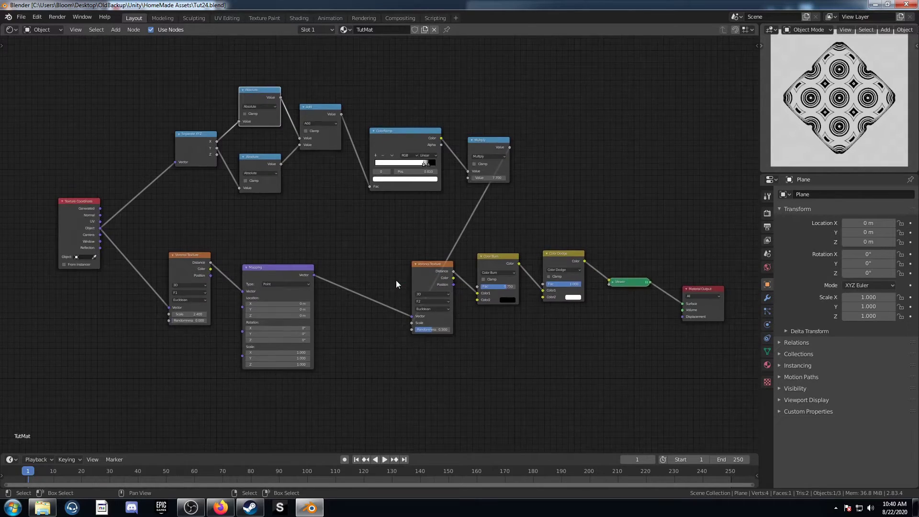
pyautogui.scroll(2, 395, 279)
pyautogui.moveTo(388, 271); pyautogui.dragTo(372, 296, button='middle')
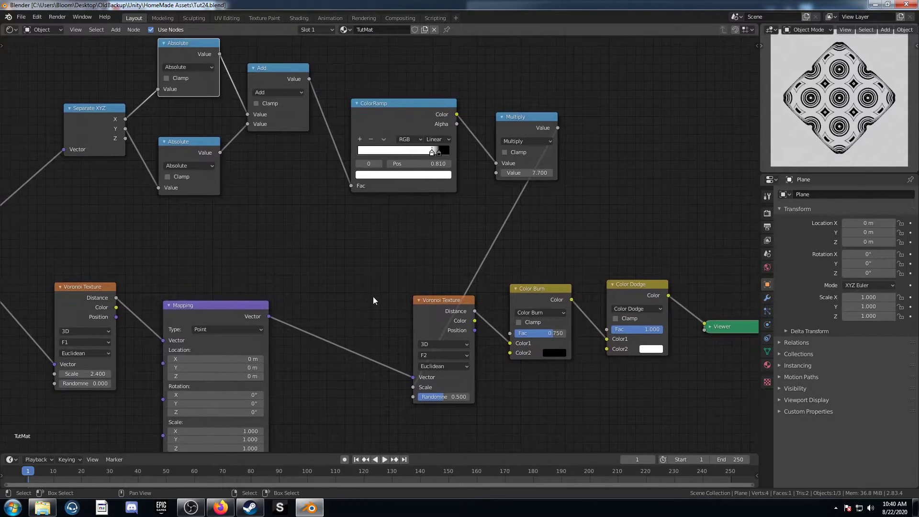
pyautogui.scroll(4, 372, 297)
pyautogui.scroll(-3, 393, 194)
# - Move the ColorRamp's white stop to 0.792, trying out a flipped gradient and undoing it
pyautogui.moveTo(443, 145); pyautogui.dragTo(433, 145)
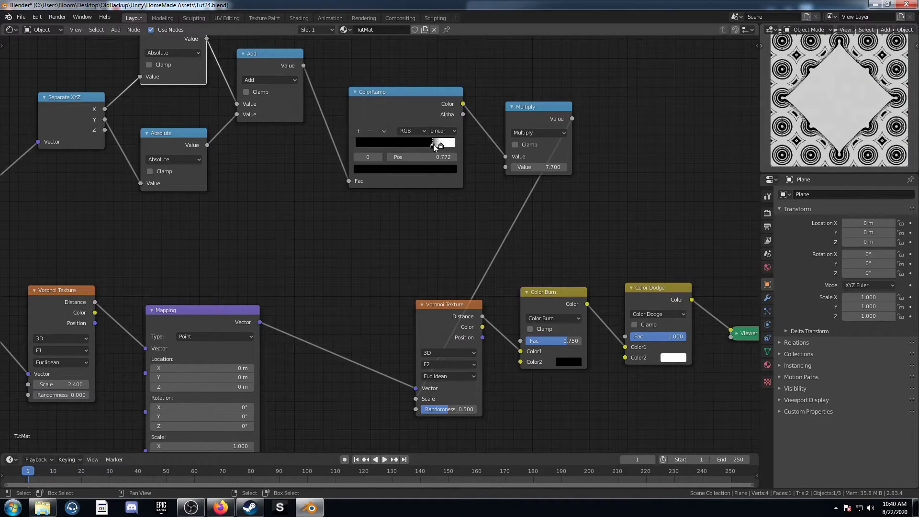
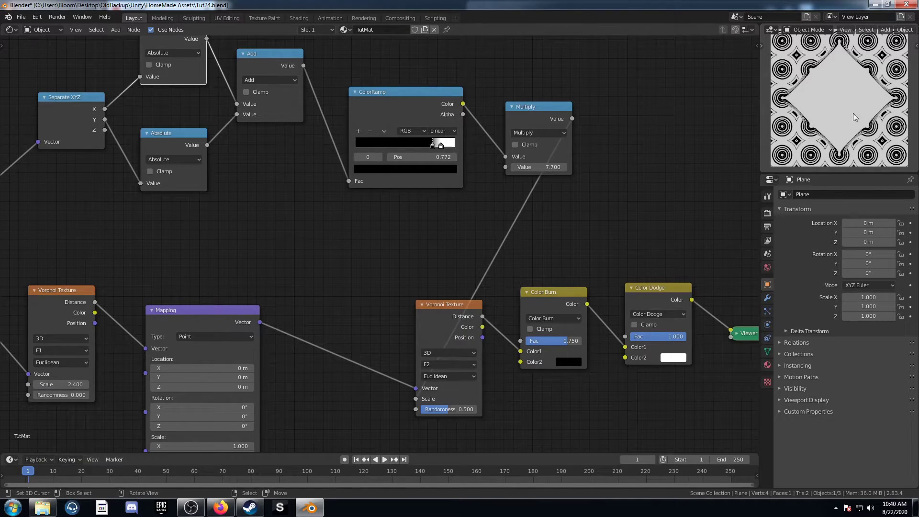
pyautogui.scroll(-1, 816, 106)
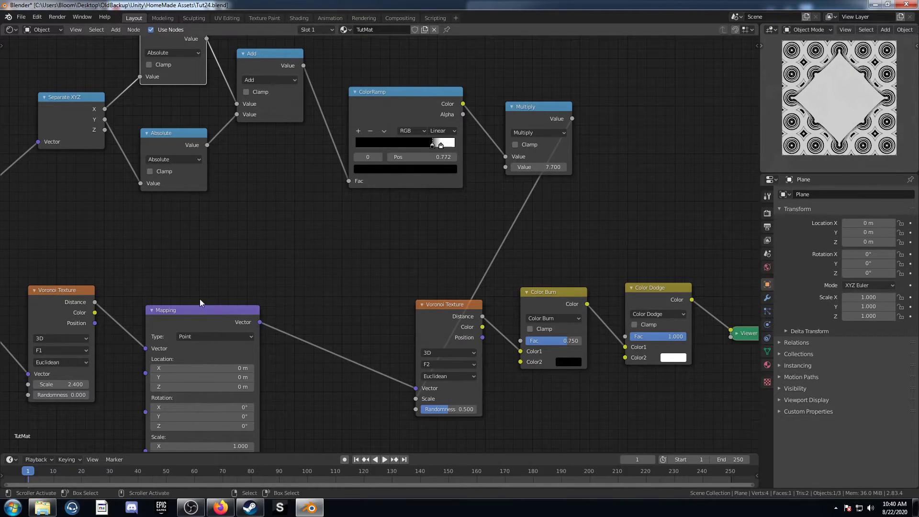
pyautogui.press('Home')
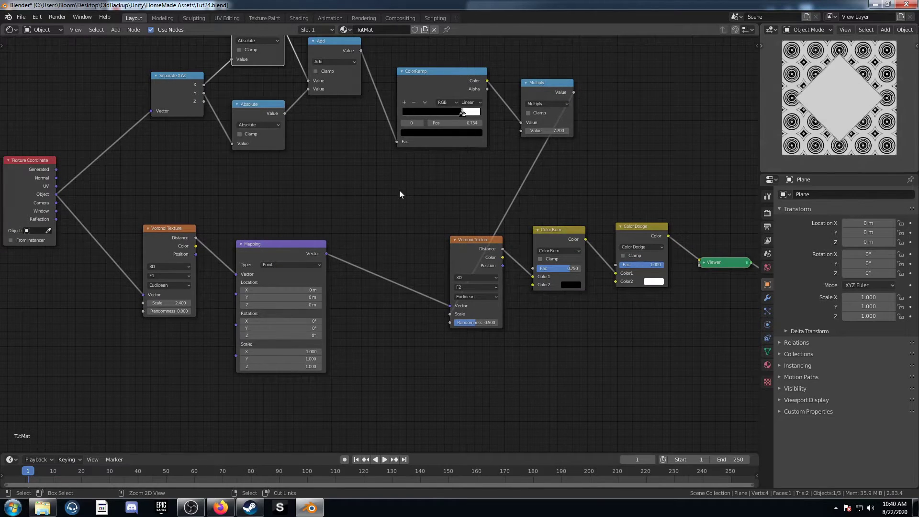
pyautogui.hotkey('ctrl', 'z')
# - Switch the second Voronoi Texture to F1 and Manhattan, and set the Color Burn factor to 0.55
pyautogui.click(490, 285)
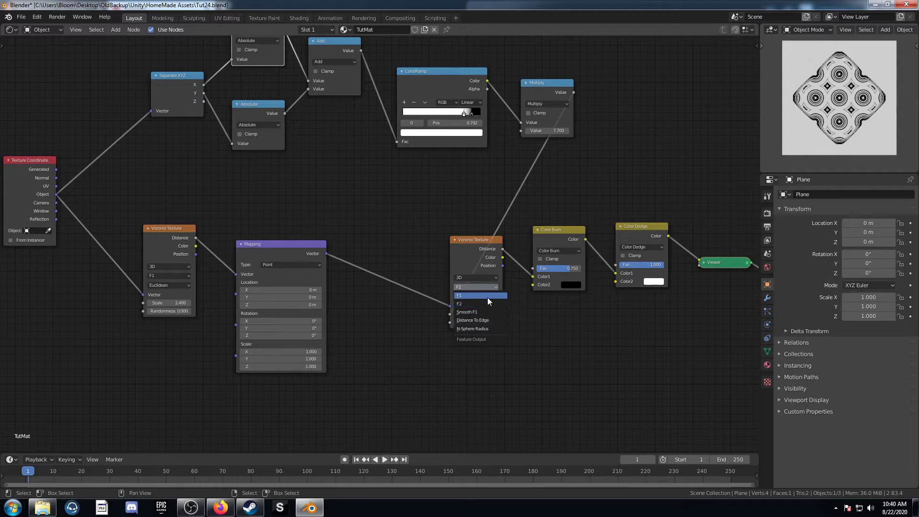
pyautogui.click(487, 297)
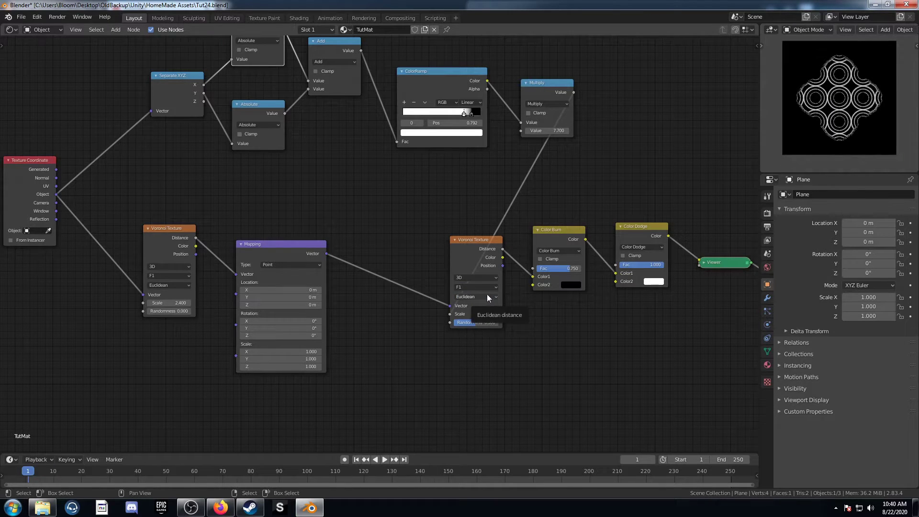
pyautogui.moveTo(556, 267); pyautogui.dragTo(546, 267)
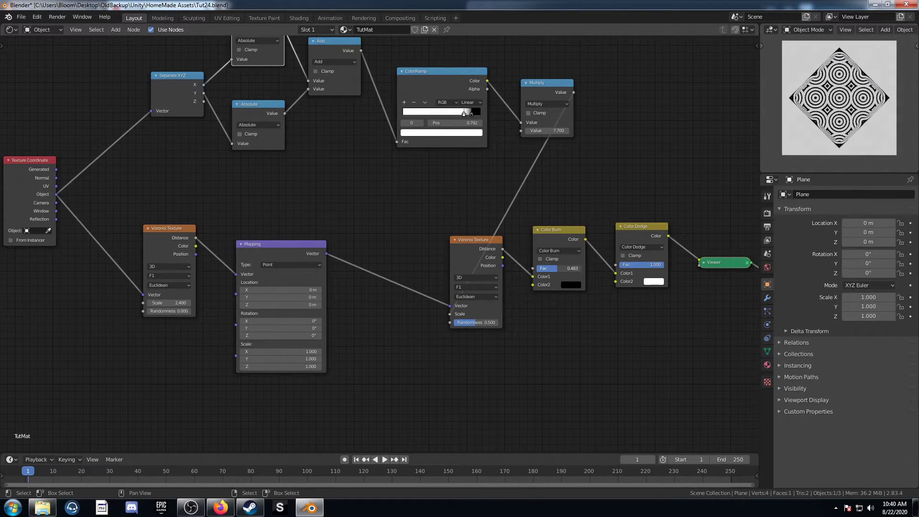
pyautogui.click(492, 297)
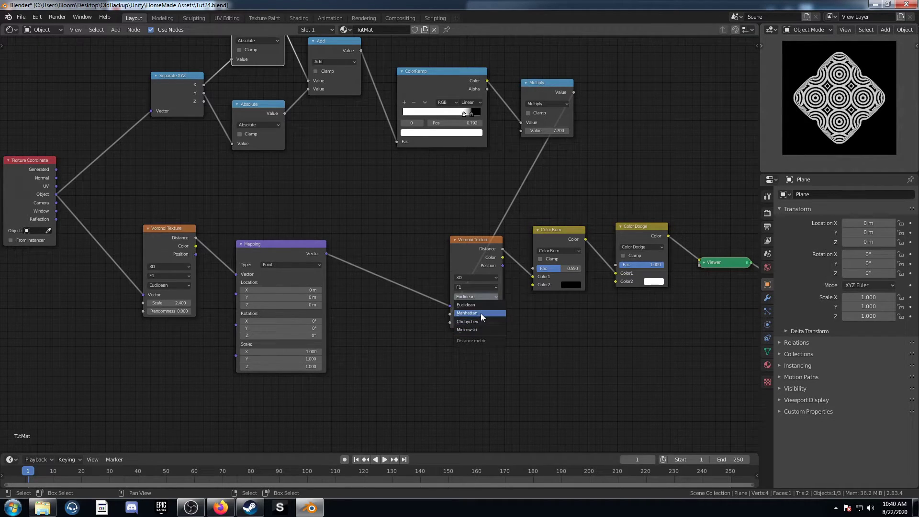
pyautogui.click(480, 313)
pyautogui.moveTo(536, 323); pyautogui.dragTo(511, 333, button='middle')
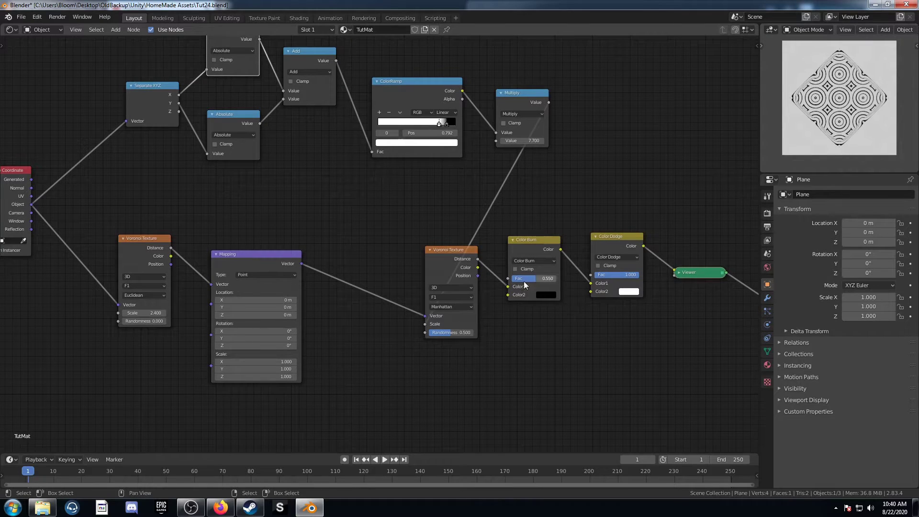
pyautogui.moveTo(536, 278); pyautogui.dragTo(535, 278)
# - Lower the Multiply node's value to 2.8 to try a smaller Voronoi scale
pyautogui.moveTo(500, 308); pyautogui.dragTo(481, 349, button='middle')
pyautogui.scroll(4, 482, 346)
pyautogui.moveTo(548, 161); pyautogui.dragTo(509, 161)
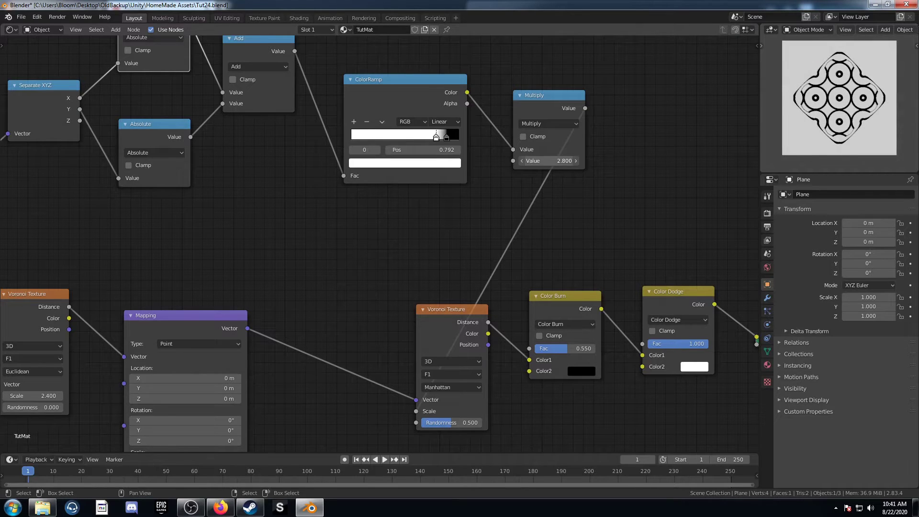
# - Rearrange the Mapping node and the first Voronoi Texture to space them further apart
pyautogui.moveTo(142, 255); pyautogui.dragTo(378, 211, button='middle')
pyautogui.scroll(-2, 378, 211)
pyautogui.moveTo(351, 307); pyautogui.dragTo(323, 269, button='middle')
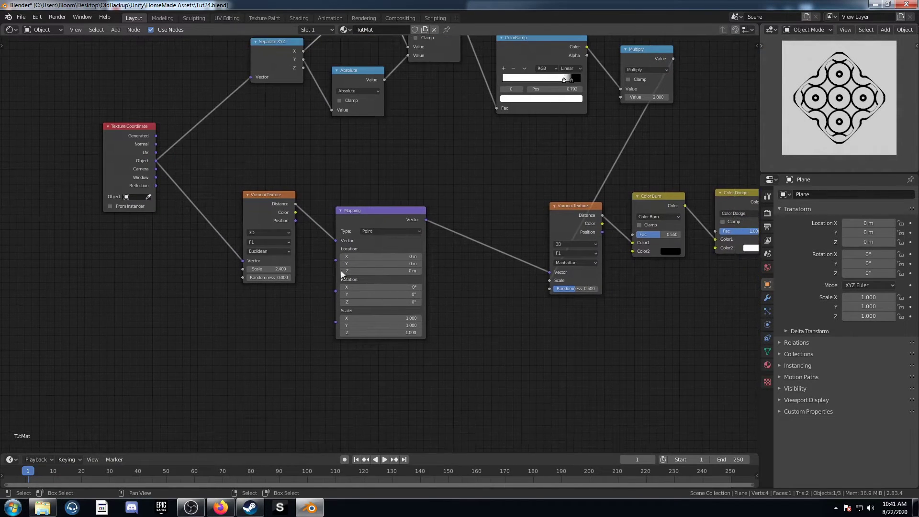
pyautogui.moveTo(378, 221); pyautogui.dragTo(389, 212)
pyautogui.moveTo(484, 214); pyautogui.dragTo(480, 231, button='middle')
pyautogui.scroll(4, 445, 245)
pyautogui.moveTo(286, 250)
pyautogui.mouseDown(button='middle')
pyautogui.moveTo(335, 239)
pyautogui.moveTo(282, 260)
pyautogui.mouseUp(button='middle')
pyautogui.scroll(-8, 334, 244)
pyautogui.moveTo(290, 247); pyautogui.dragTo(281, 236)
pyautogui.scroll(4, 324, 283)
pyautogui.moveTo(366, 285); pyautogui.dragTo(342, 290, button='middle')
pyautogui.scroll(4, 379, 263)
pyautogui.scroll(-3, 342, 291)
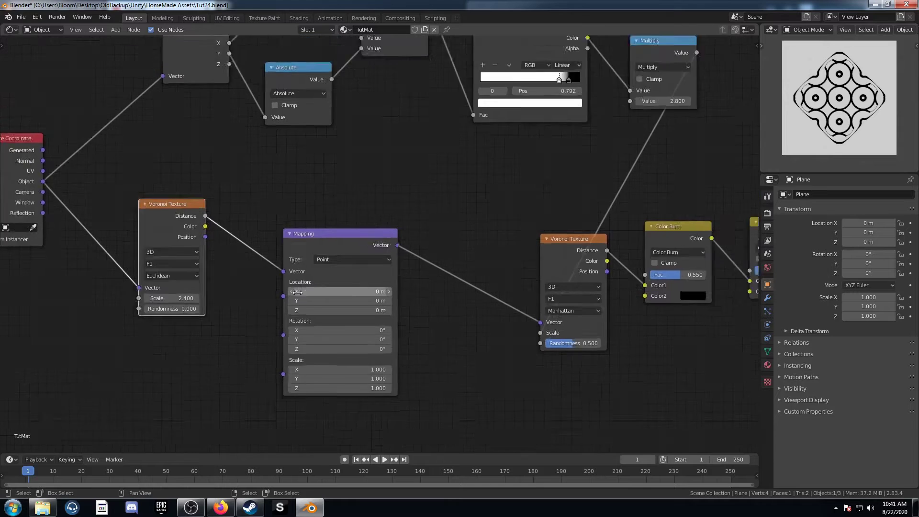
# - Detach the Mapping node from between the Voronoi Textures and insert it between the Texture Coordinate and the first Voronoi Texture
pyautogui.moveTo(192, 220); pyautogui.dragTo(198, 214, button='middle')
pyautogui.moveTo(197, 216); pyautogui.dragTo(209, 199)
pyautogui.moveTo(344, 236); pyautogui.dragTo(375, 230)
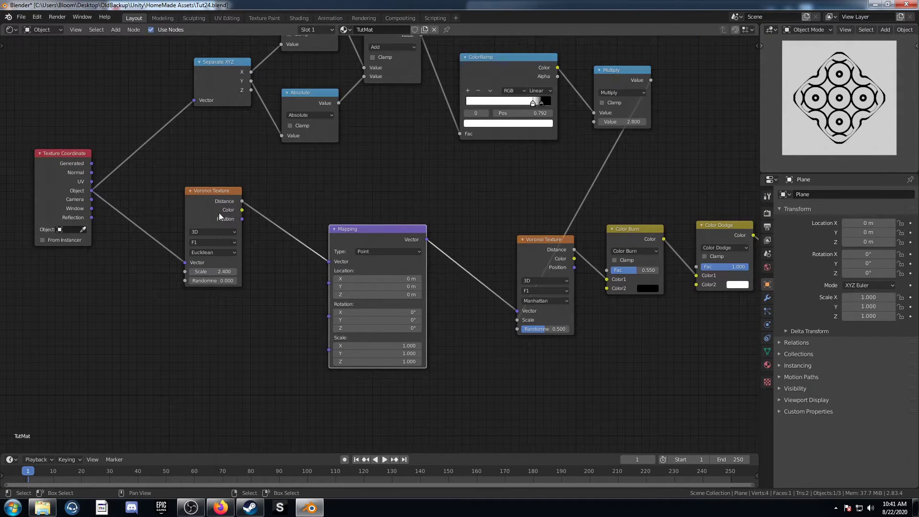
pyautogui.moveTo(230, 194); pyautogui.dragTo(288, 217)
pyautogui.keyDown('alt'); pyautogui.moveTo(395, 231); pyautogui.dragTo(190, 182); pyautogui.keyUp('alt')
pyautogui.moveTo(209, 269); pyautogui.dragTo(360, 303, button='middle')
# - Try the Mapping node with a Z rotation of about 59.4° and an X location of about 1.3 m
pyautogui.moveTo(331, 307); pyautogui.dragTo(335, 308)
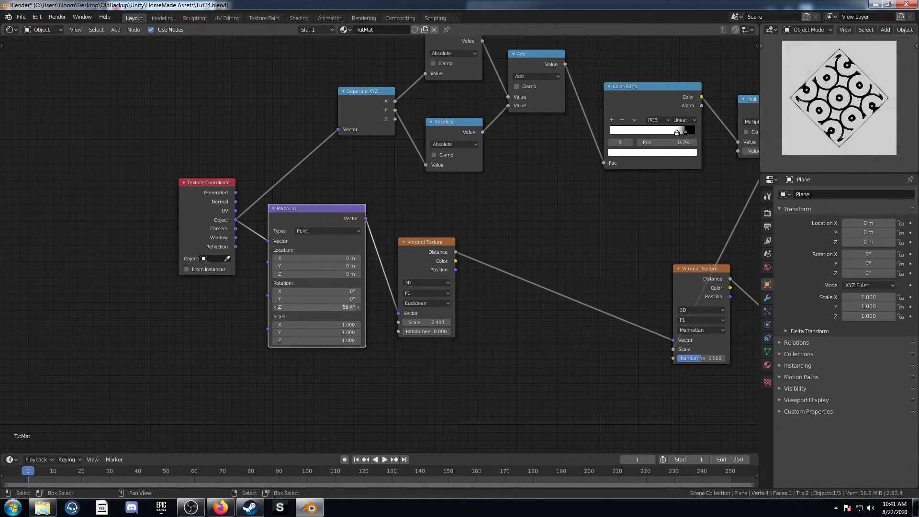
pyautogui.moveTo(320, 307); pyautogui.dragTo(322, 306)
pyautogui.hotkey('ctrl', 'z')
pyautogui.moveTo(320, 259); pyautogui.dragTo(354, 259)
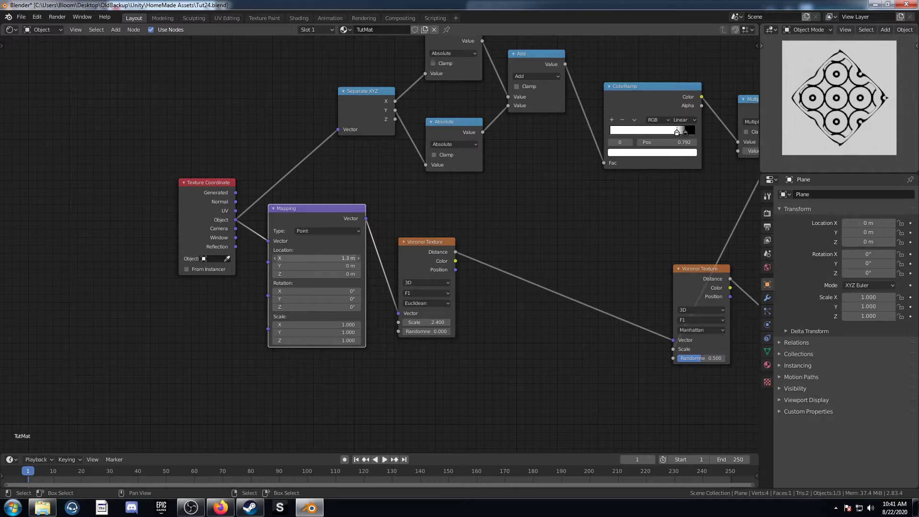
# - Move the Mapping node and the first Voronoi Texture together to a spot below the diamond mask nodes
pyautogui.scroll(-4, 403, 341)
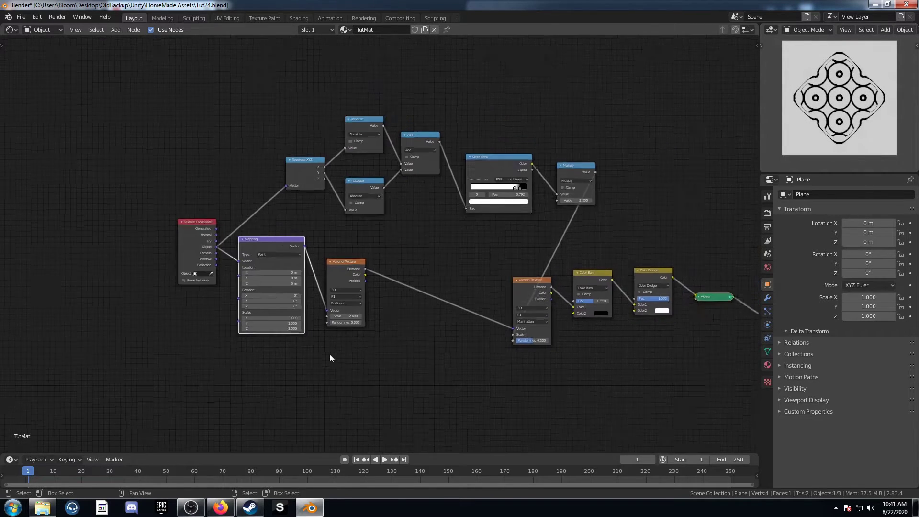
pyautogui.moveTo(267, 237); pyautogui.dragTo(399, 336)
pyautogui.press('g')
pyautogui.click(446, 364)
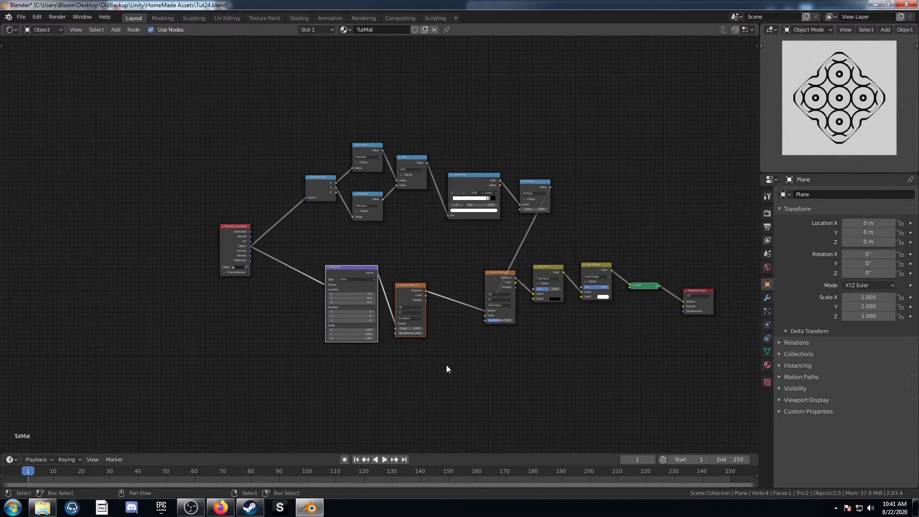
# - Shift the lower Mapping node closer to the Texture Coordinate node
pyautogui.scroll(4, 439, 368)
pyautogui.moveTo(439, 368); pyautogui.dragTo(392, 350, button='middle')
pyautogui.scroll(2, 407, 350)
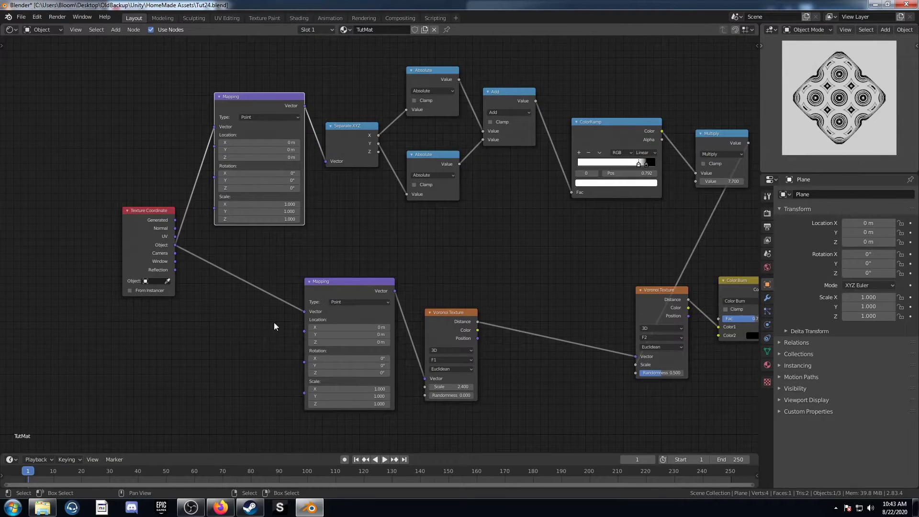
pyautogui.moveTo(324, 282); pyautogui.dragTo(272, 280)
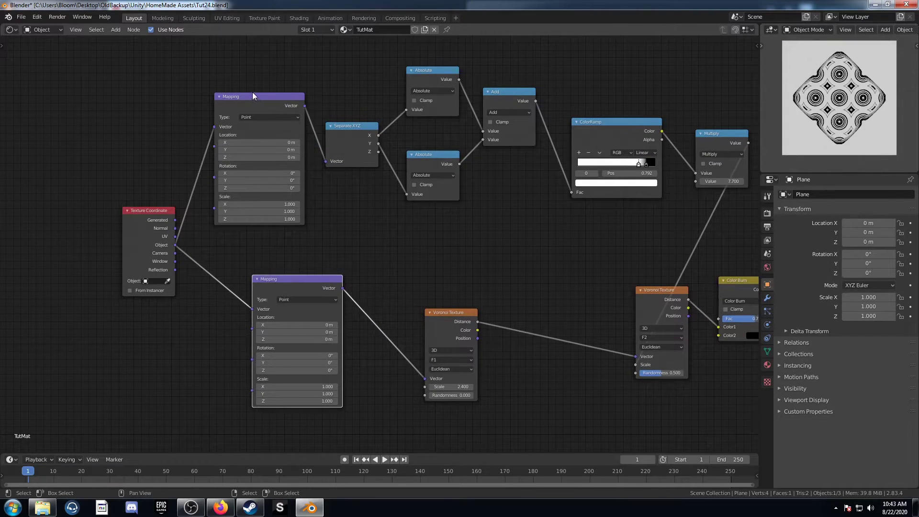
# - Try a Z rotation of about 38.8° on the lower Mapping node and a Z rotation on the upper one, and undo both
pyautogui.moveTo(252, 99); pyautogui.dragTo(244, 98)
pyautogui.moveTo(274, 251); pyautogui.dragTo(305, 236, button='middle')
pyautogui.moveTo(322, 355); pyautogui.dragTo(372, 355)
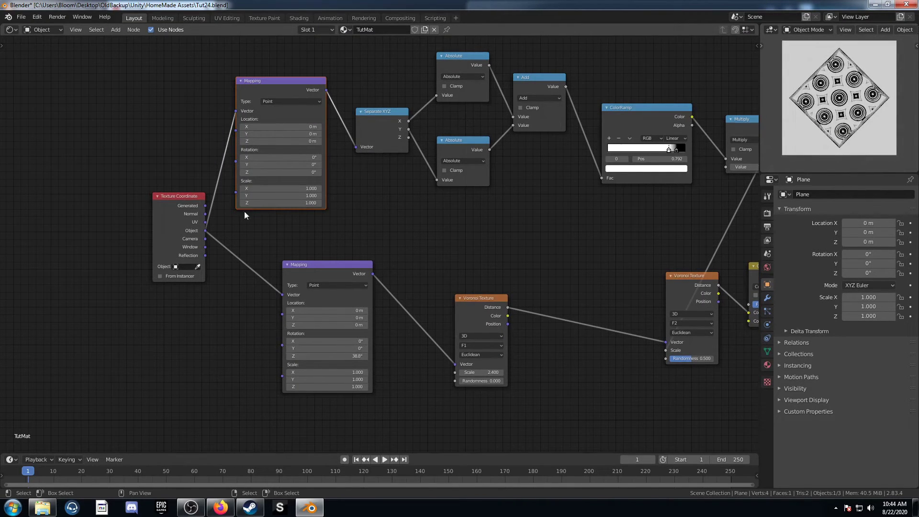
pyautogui.moveTo(273, 171); pyautogui.dragTo(201, 172)
pyautogui.hotkey('ctrl', 'z')
pyautogui.hotkey('ctrl', 'z')
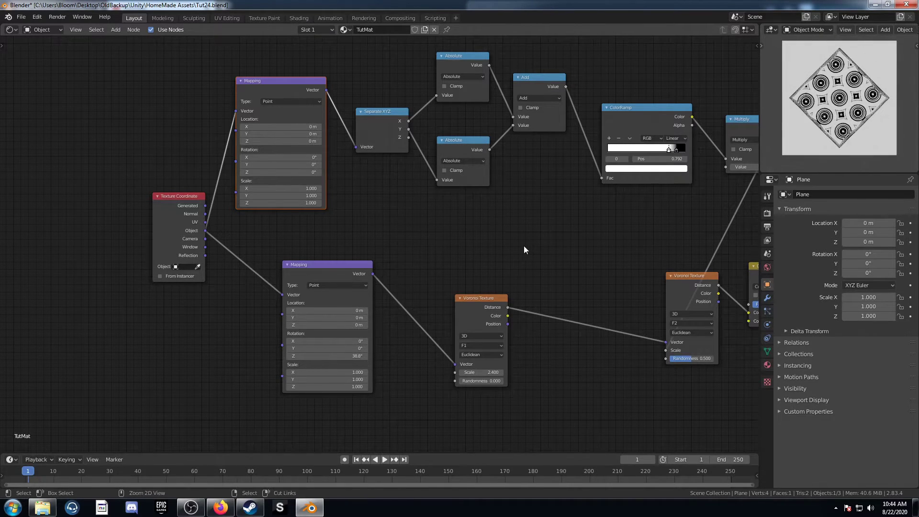
pyautogui.scroll(-3, 512, 248)
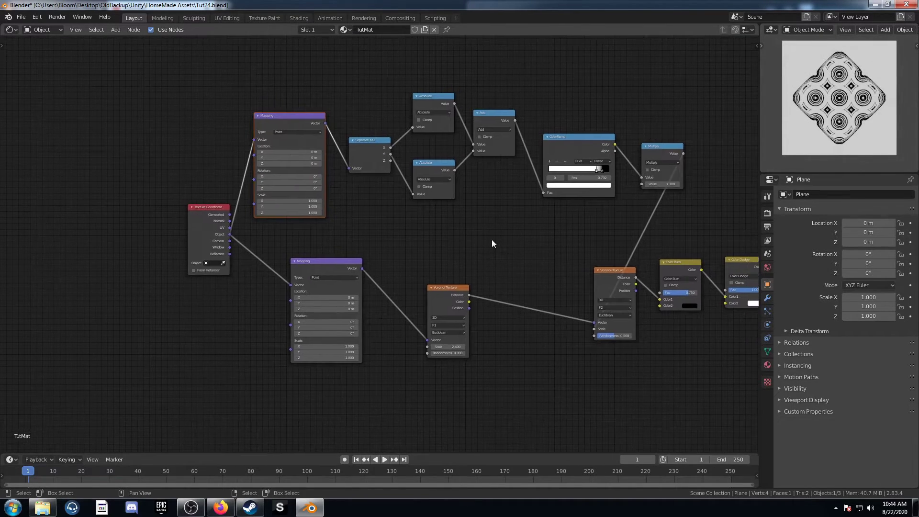
pyautogui.moveTo(491, 237); pyautogui.dragTo(445, 253, button='middle')
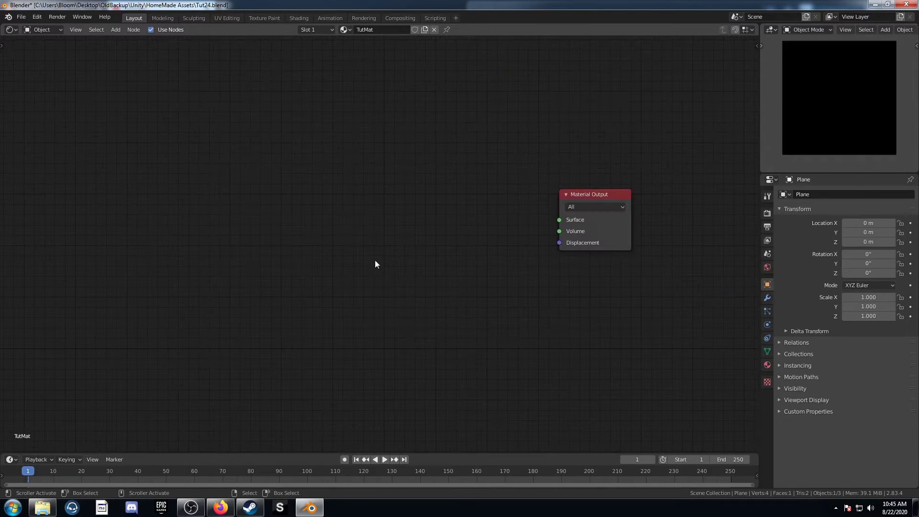
# - Add a Voronoi Texture node beside the Material Output and set it to Smooth F1 with the Minkowski distance metric
pyautogui.hotkey('shift', 'a')
pyautogui.write('voro')
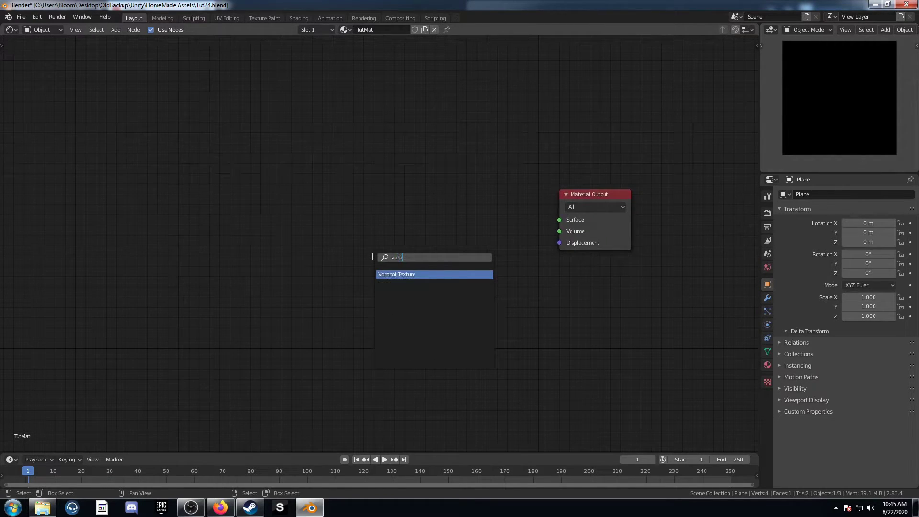
pyautogui.press('Return')
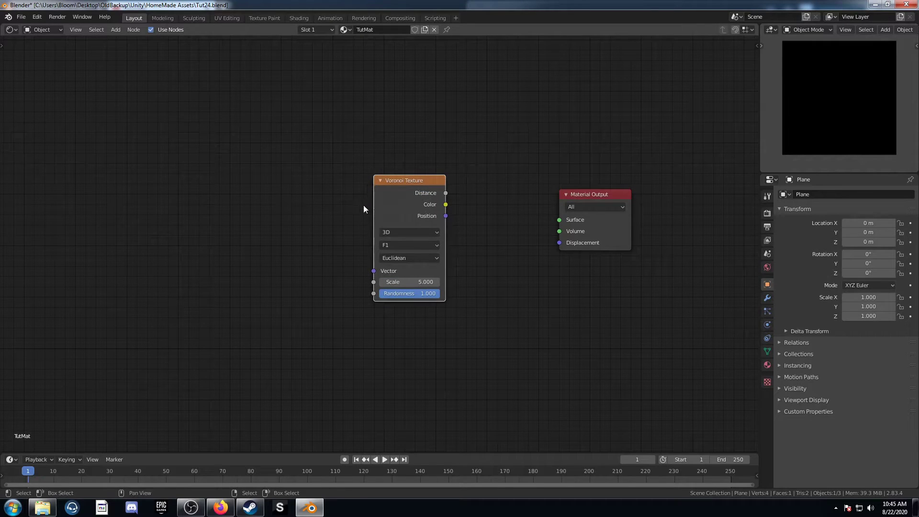
pyautogui.click(406, 245)
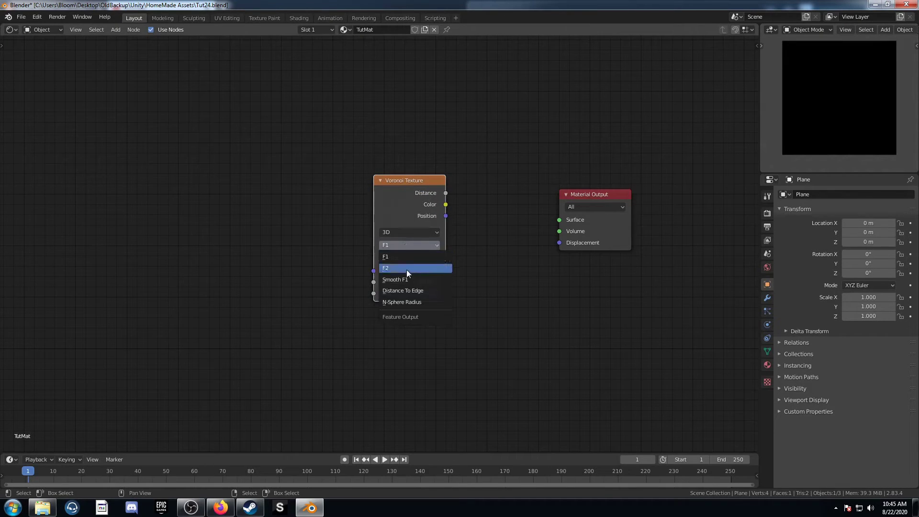
pyautogui.click(407, 279)
pyautogui.click(409, 258)
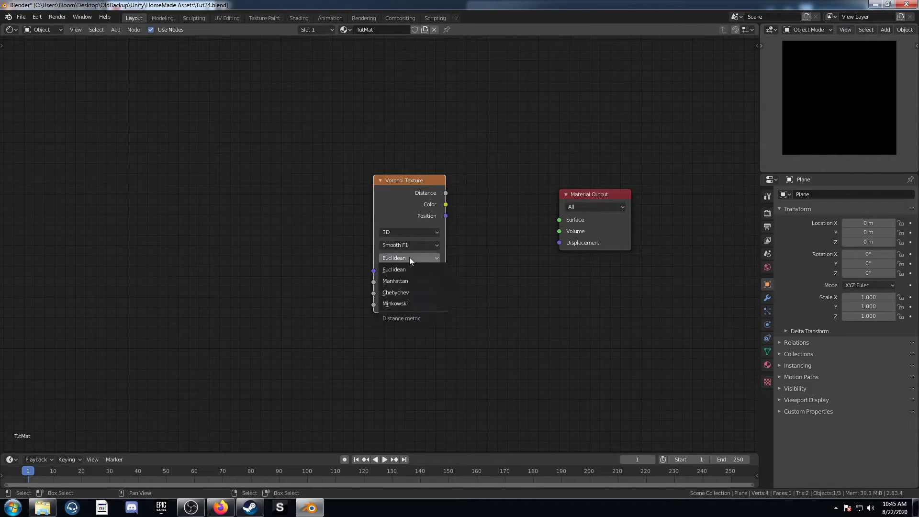
pyautogui.click(410, 305)
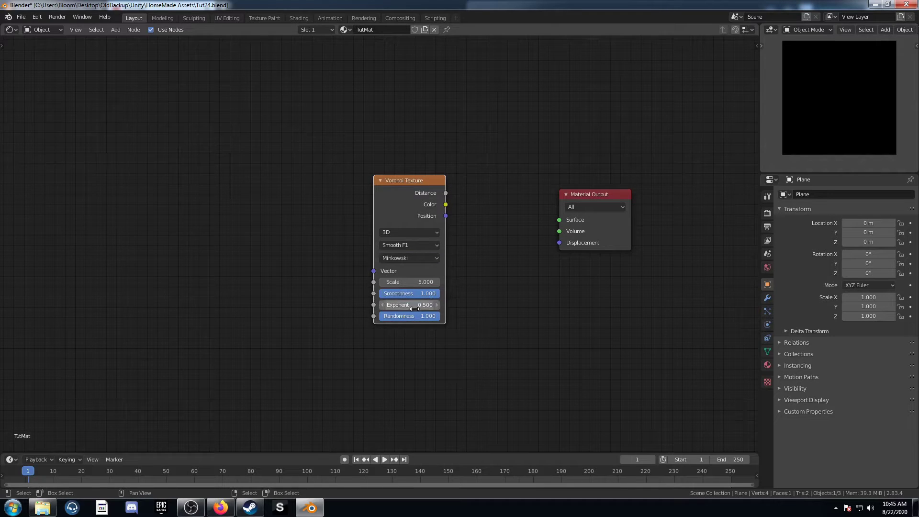
# - Set the Voronoi Texture's exponent to 1.6 and preview the node through a Viewer
pyautogui.click(421, 294)
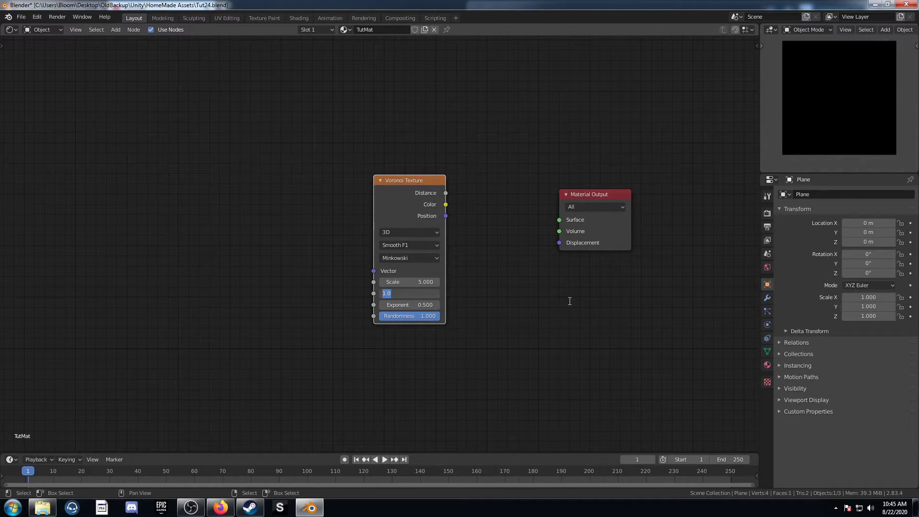
pyautogui.press('Tab')
pyautogui.write('1')
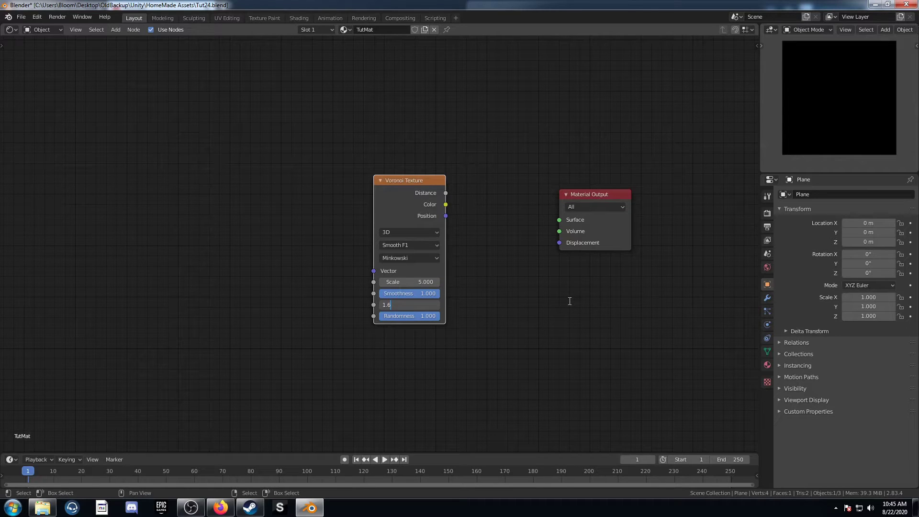
pyautogui.write('.6')
pyautogui.press('Return')
pyautogui.keyDown('ctrl'); pyautogui.keyDown('shift'); pyautogui.click(405, 179); pyautogui.keyUp('shift'); pyautogui.keyUp('ctrl')
pyautogui.scroll(-3, 493, 289)
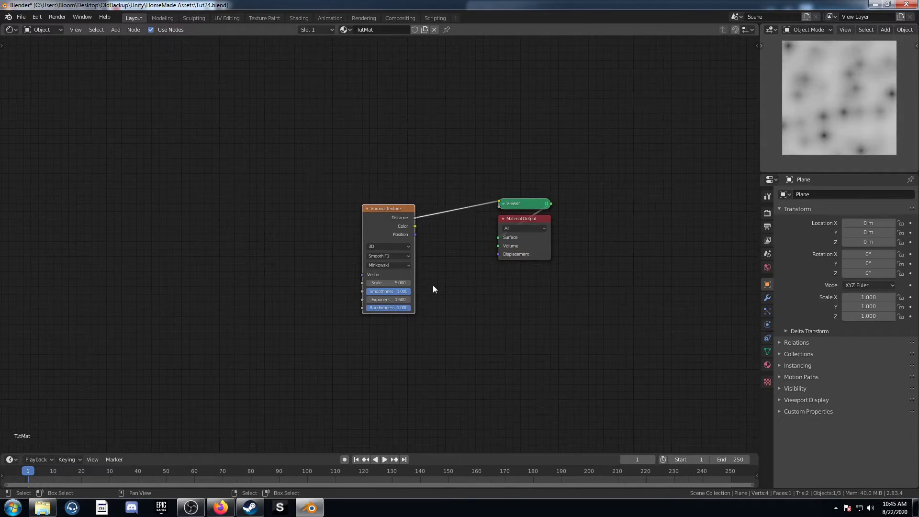
pyautogui.moveTo(433, 286); pyautogui.dragTo(479, 295, button='middle')
pyautogui.moveTo(425, 220); pyautogui.dragTo(409, 211)
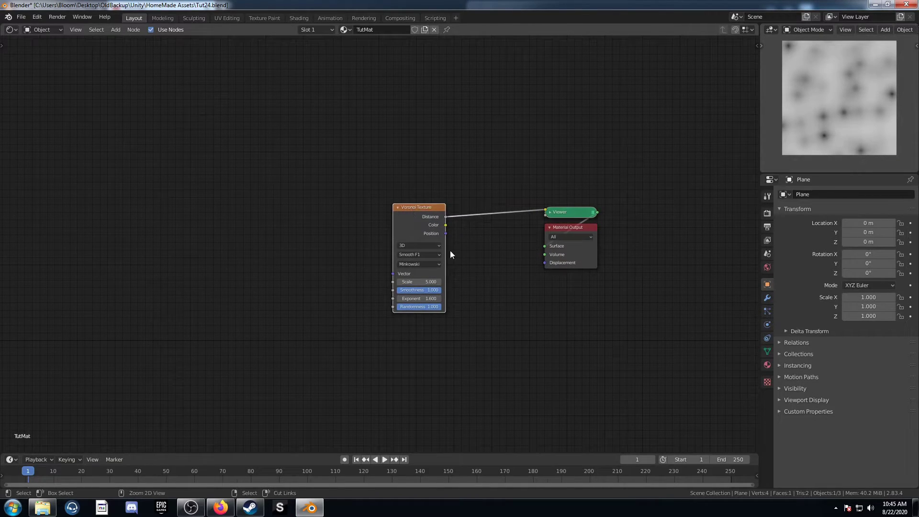
# - Add Texture Coordinate and Mapping nodes ahead of the Voronoi Texture, space them apart and feed the Mapping from the Object output
pyautogui.hotkey('ctrl', 't')
pyautogui.moveTo(267, 297); pyautogui.dragTo(415, 296, button='middle')
pyautogui.scroll(2, 415, 295)
pyautogui.moveTo(375, 215); pyautogui.dragTo(220, 198)
pyautogui.moveTo(220, 198); pyautogui.dragTo(261, 201, button='middle')
pyautogui.scroll(-2, 314, 224)
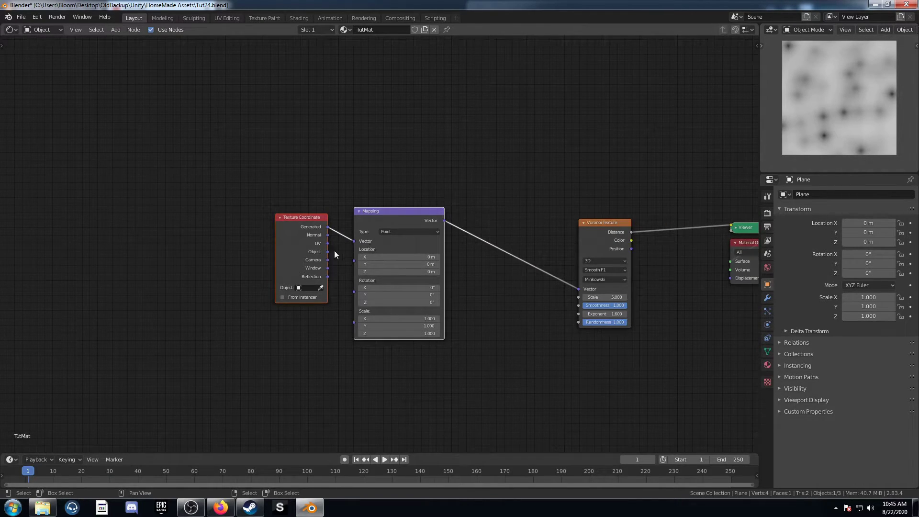
pyautogui.moveTo(330, 250); pyautogui.dragTo(220, 220)
pyautogui.scroll(-2, 368, 258)
pyautogui.click(347, 244)
# - Duplicate the Voronoi Texture between the Texture Coordinate and Mapping nodes and link its Distance output to the Mapping vector
pyautogui.click(528, 245)
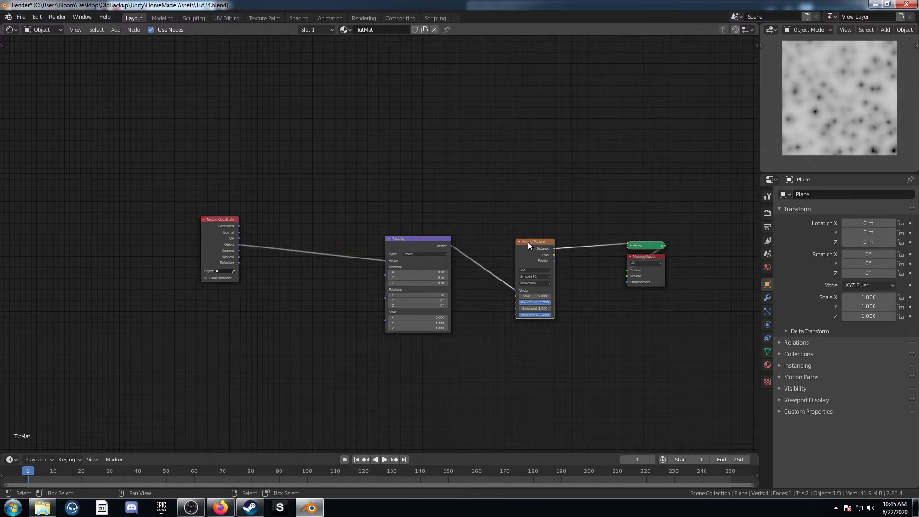
pyautogui.hotkey('shift', 'd')
pyautogui.click(328, 230)
pyautogui.scroll(4, 339, 286)
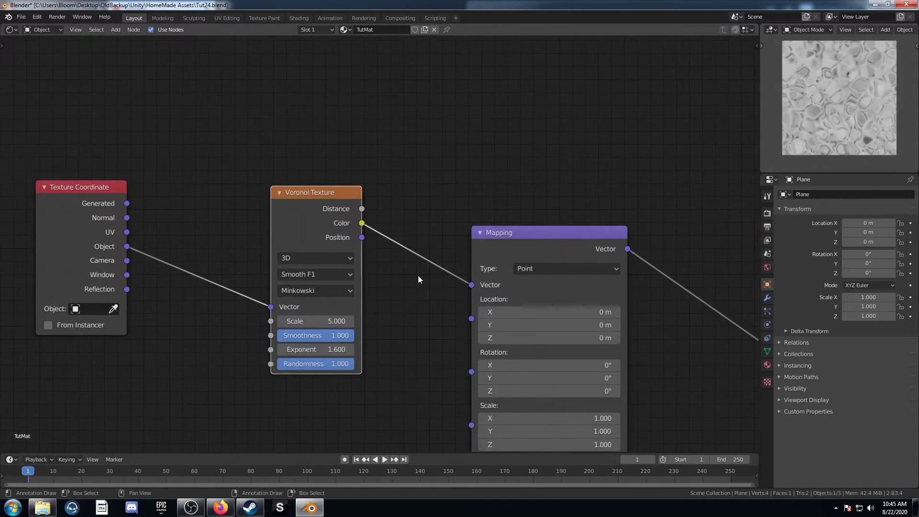
pyautogui.moveTo(361, 209); pyautogui.dragTo(471, 284)
pyautogui.scroll(-2, 415, 301)
pyautogui.scroll(2, 414, 305)
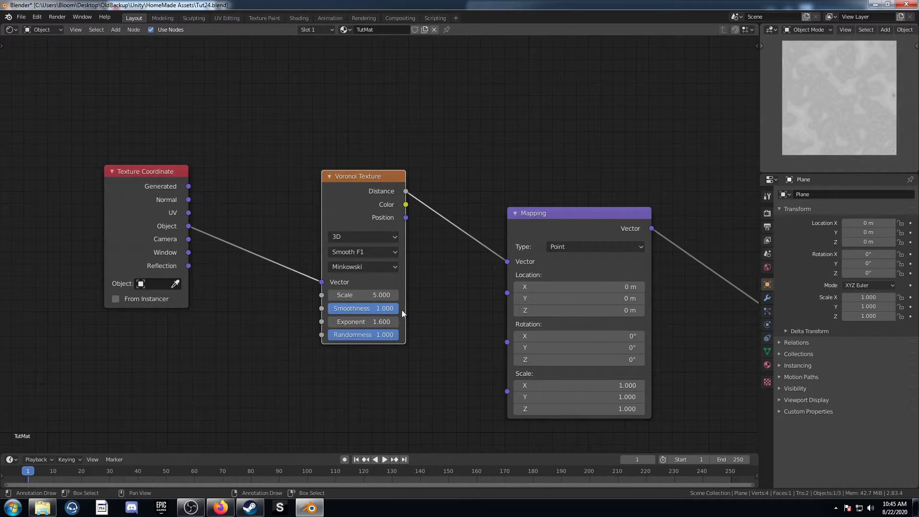
# - Set the first Voronoi Texture to Chebychev with scale 5.8, smoothness 0 and randomness 0, and check the preview plane
pyautogui.click(353, 266)
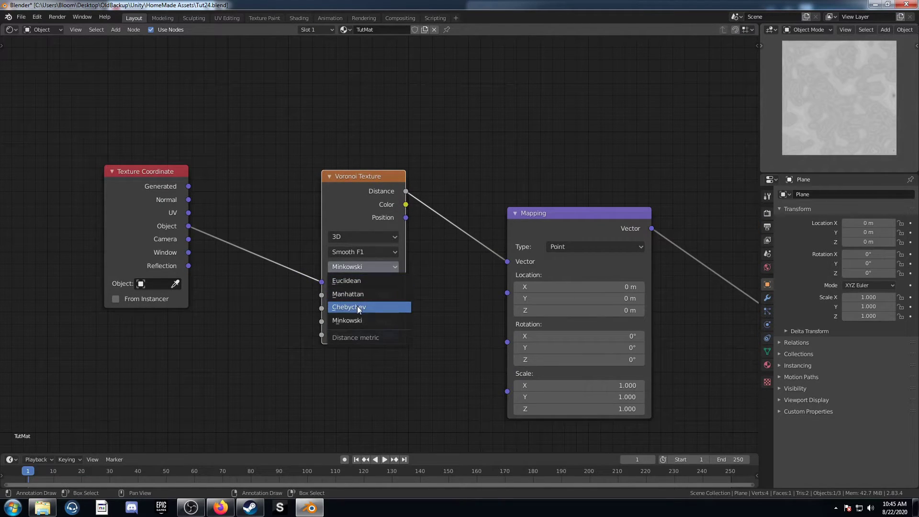
pyautogui.click(357, 306)
pyautogui.click(382, 295)
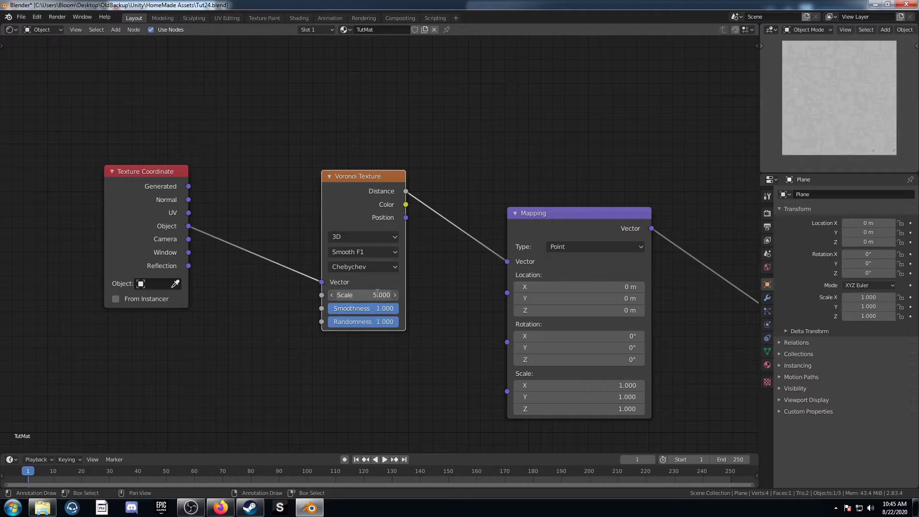
pyautogui.write('5.8')
pyautogui.press('Tab')
pyautogui.write('0')
pyautogui.press('Tab')
pyautogui.write('0')
pyautogui.press('Return')
pyautogui.scroll(-2, 411, 289)
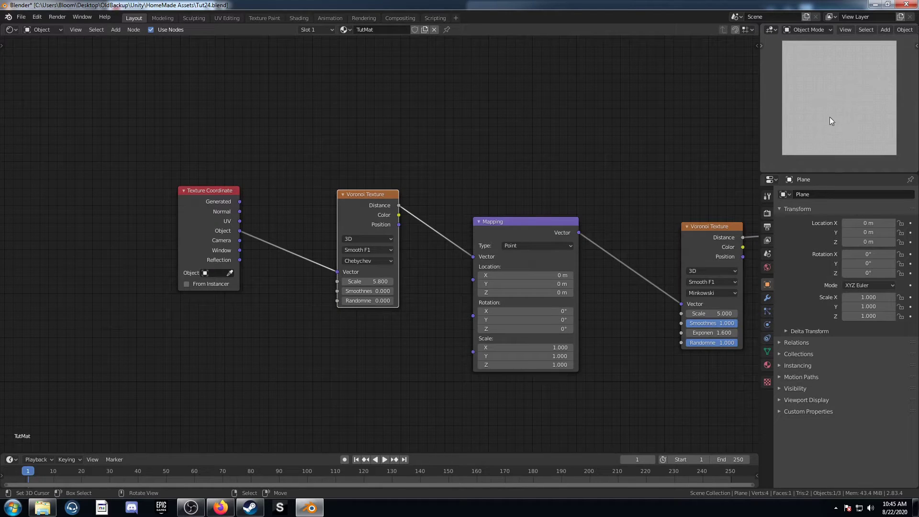
pyautogui.scroll(3, 829, 117)
pyautogui.scroll(-3, 827, 125)
pyautogui.scroll(1, 821, 125)
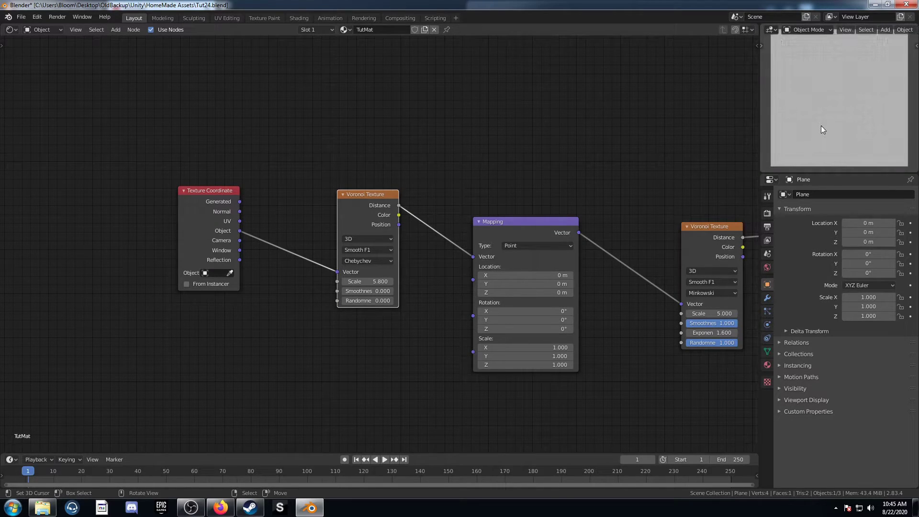
# - Add a Separate XYZ node above the first Voronoi Texture and feed it from the Texture Coordinate's Object output
pyautogui.scroll(-2, 383, 240)
pyautogui.hotkey('shift', 'a')
pyautogui.write('sep')
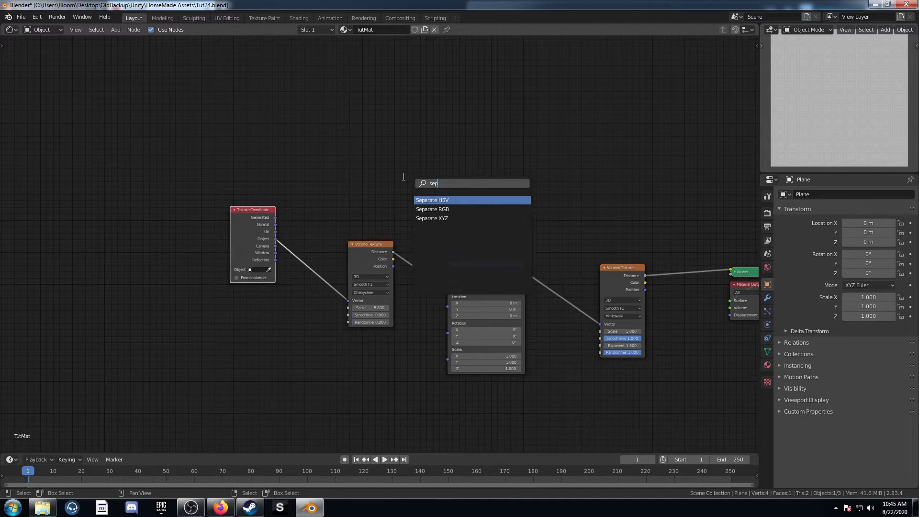
pyautogui.press('Down')
pyautogui.press('Down')
pyautogui.press('Return')
pyautogui.click(334, 127)
pyautogui.moveTo(275, 238); pyautogui.dragTo(343, 173)
pyautogui.moveTo(508, 158); pyautogui.dragTo(481, 191, button='middle')
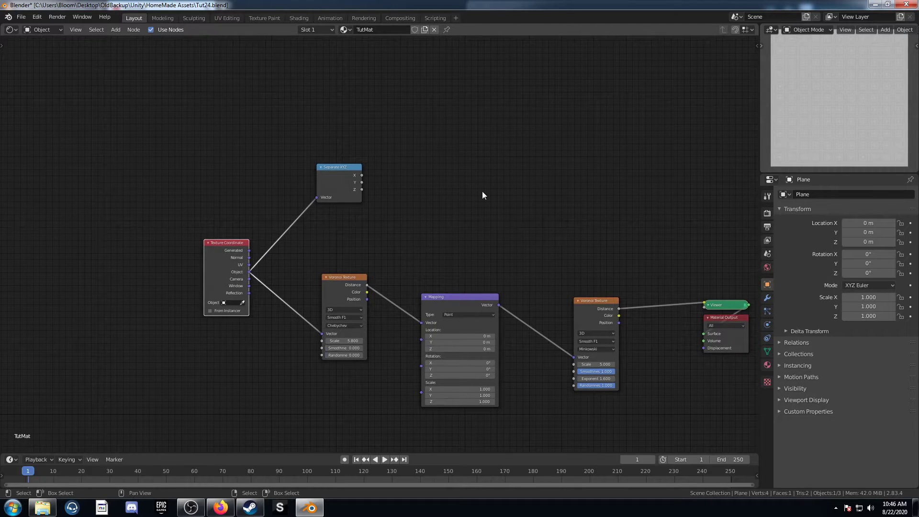
# - Create two Math nodes set to Absolute and connect them to the X and Y outputs of Separate XYZ
pyautogui.hotkey('shift', 'a')
pyautogui.click(463, 199)
pyautogui.write('add')
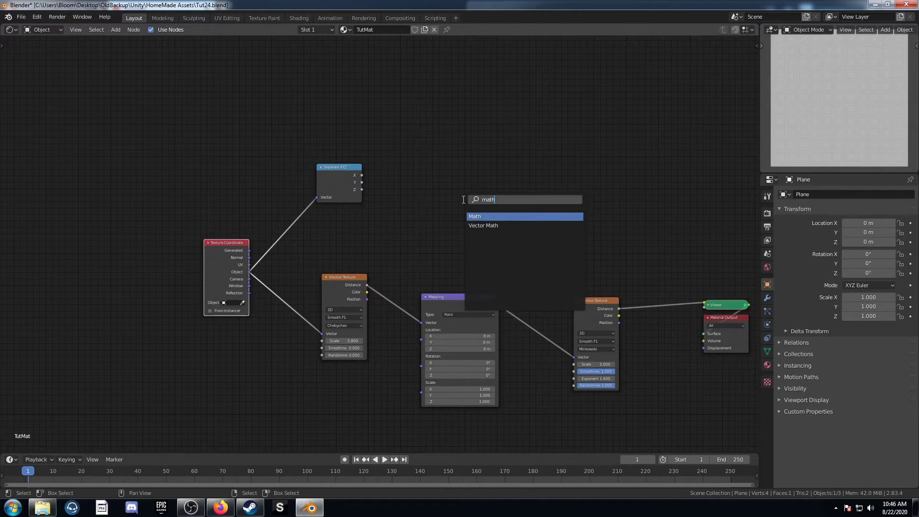
pyautogui.press('Return')
pyautogui.click(426, 140)
pyautogui.click(426, 142)
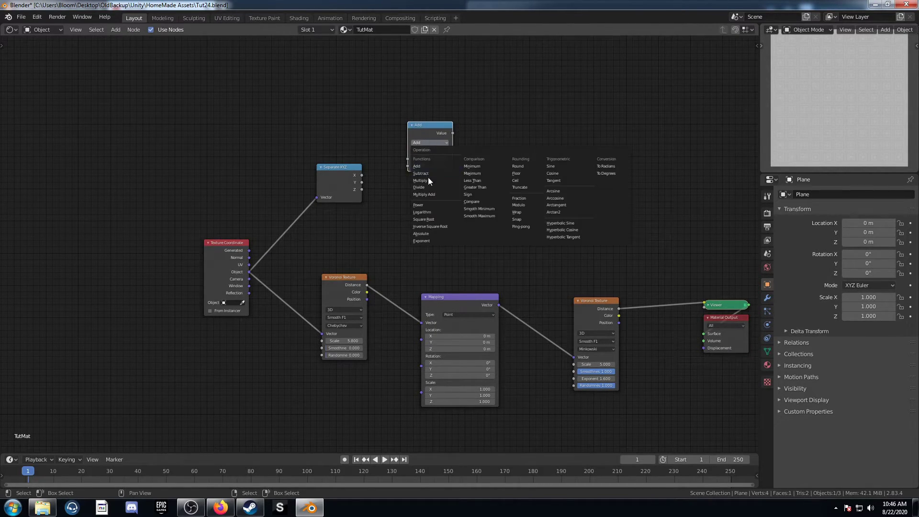
pyautogui.click(432, 233)
pyautogui.moveTo(361, 175); pyautogui.dragTo(407, 159)
pyautogui.moveTo(432, 129); pyautogui.dragTo(408, 215)
pyautogui.moveTo(450, 170); pyautogui.dragTo(408, 196, button='middle')
# - Duplicate an Absolute node, set the copy to Add, feed both Absolute values into it and preview the sum
pyautogui.click(392, 160)
pyautogui.hotkey('shift', 'd')
pyautogui.click(471, 187)
pyautogui.click(470, 183)
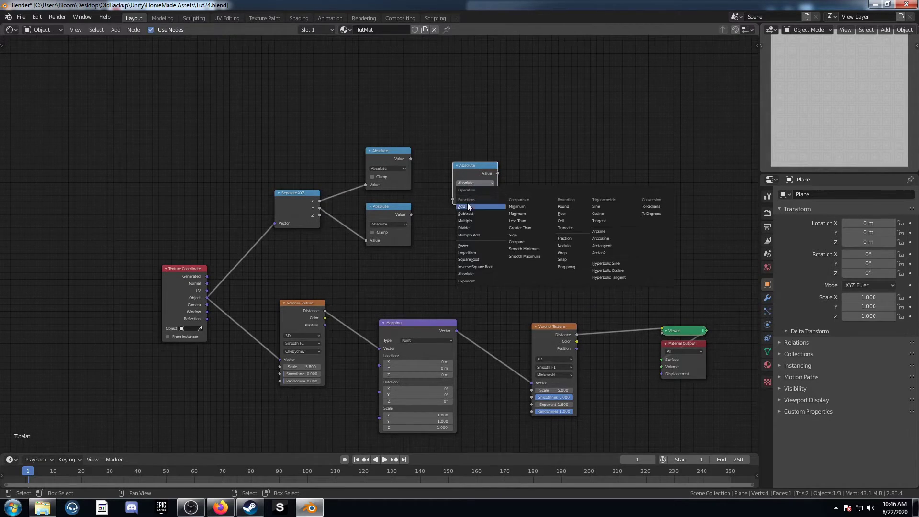
pyautogui.click(468, 207)
pyautogui.moveTo(411, 159); pyautogui.dragTo(426, 169)
pyautogui.moveTo(452, 199)
pyautogui.mouseDown()
pyautogui.moveTo(445, 208)
pyautogui.moveTo(453, 207)
pyautogui.mouseUp()
pyautogui.keyDown('ctrl'); pyautogui.hscroll(4, 476, 164); pyautogui.keyUp('ctrl')
pyautogui.scroll(3, 478, 219)
# - Insert a ColorRamp node between the Add node and the Viewer
pyautogui.hotkey('shift', 'a')
pyautogui.click(475, 203)
pyautogui.write('colorr')
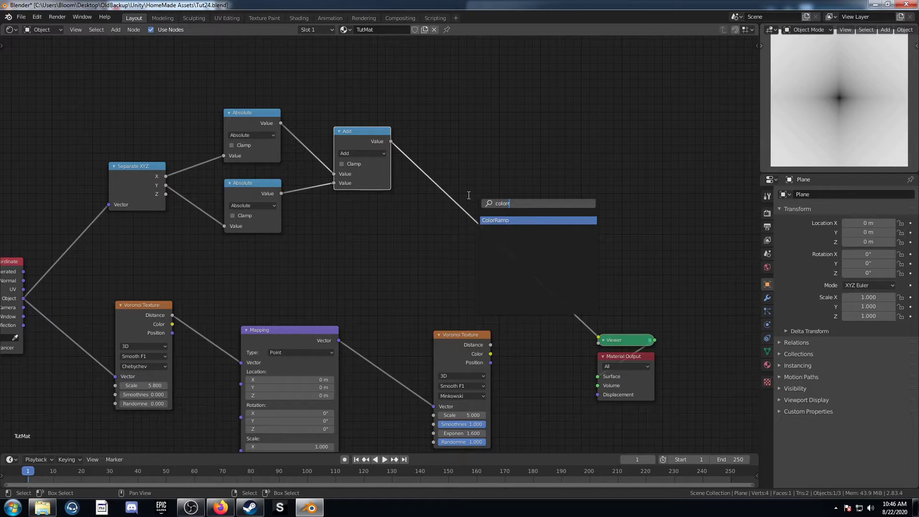
pyautogui.press('Down')
pyautogui.press('Return')
pyautogui.click(453, 171)
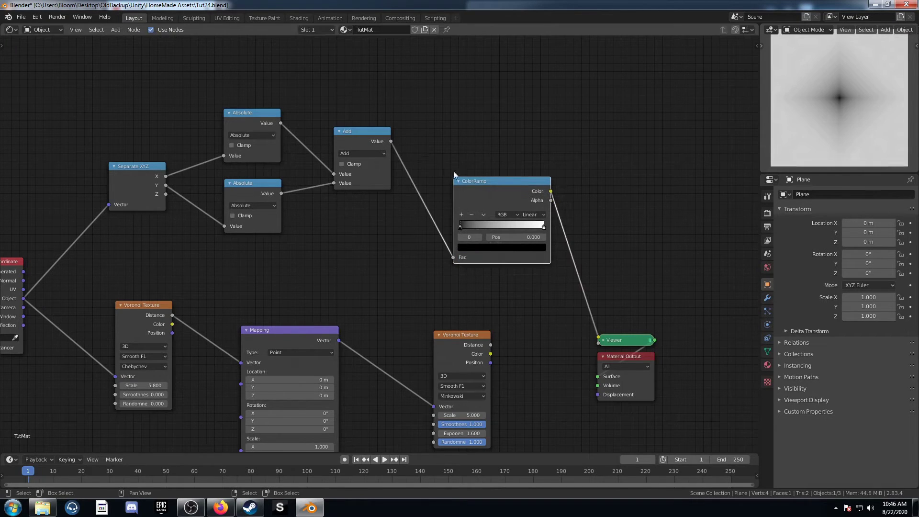
# - Flip the ColorRamp, set its black stop's position to 0.9 and move the node up beside the Add node
pyautogui.click(483, 214)
pyautogui.click(492, 223)
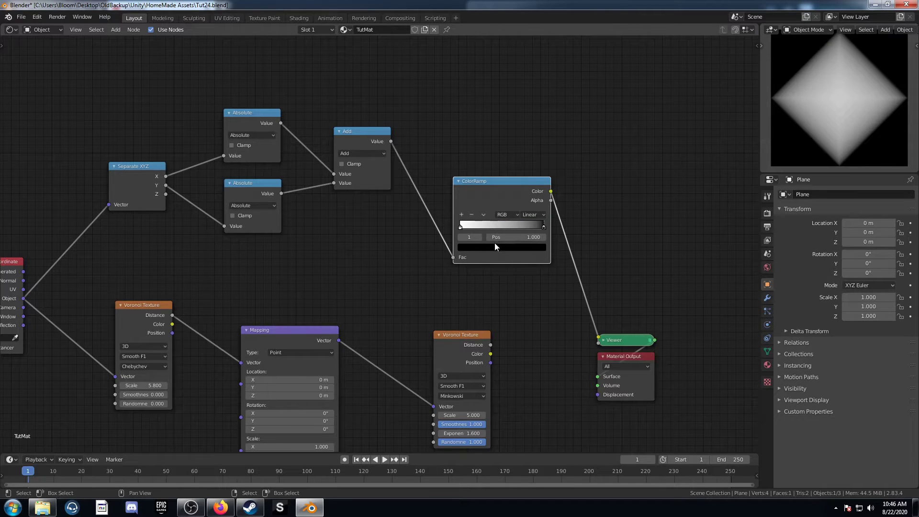
pyautogui.click(517, 237)
pyautogui.write('1.0')
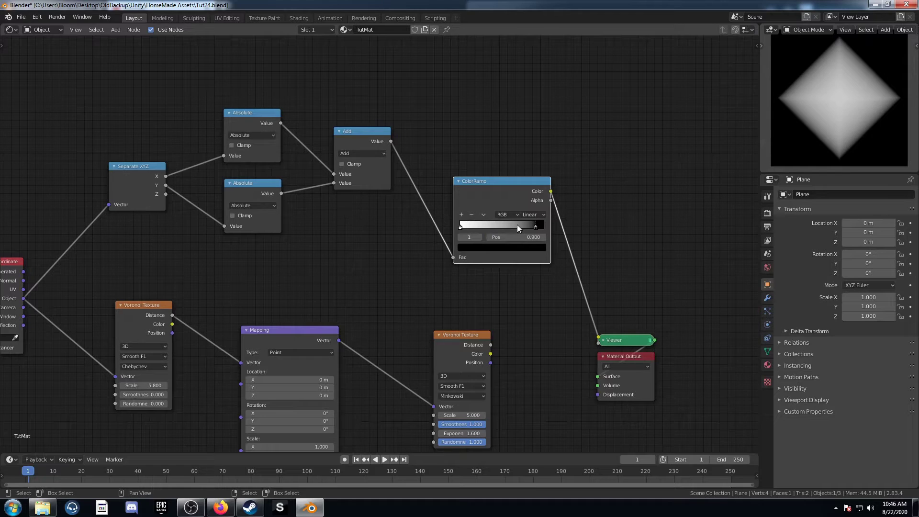
pyautogui.press('Return')
pyautogui.press('g')
pyautogui.click(492, 133)
# - Insert a Math node between the ColorRamp and the Viewer and place it beside the ColorRamp
pyautogui.hotkey('shift', 'a')
pyautogui.click(505, 236)
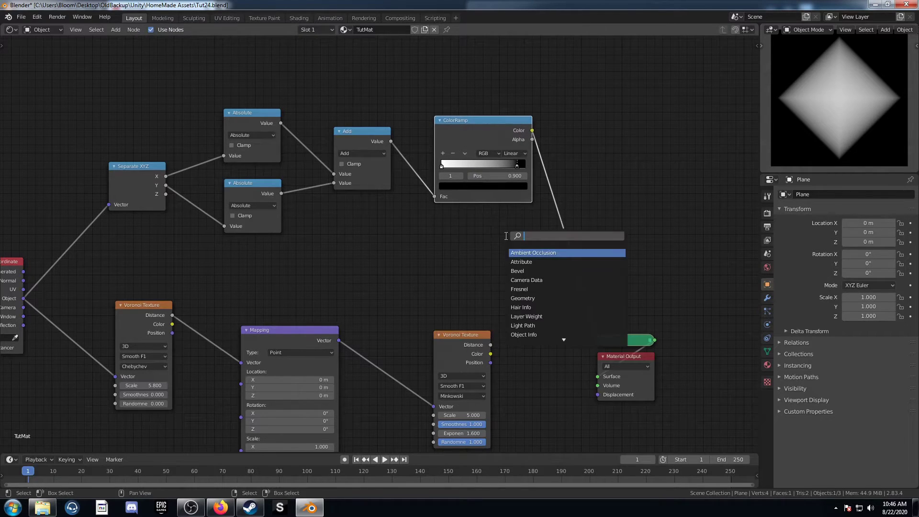
pyautogui.write('add')
pyautogui.press('Return')
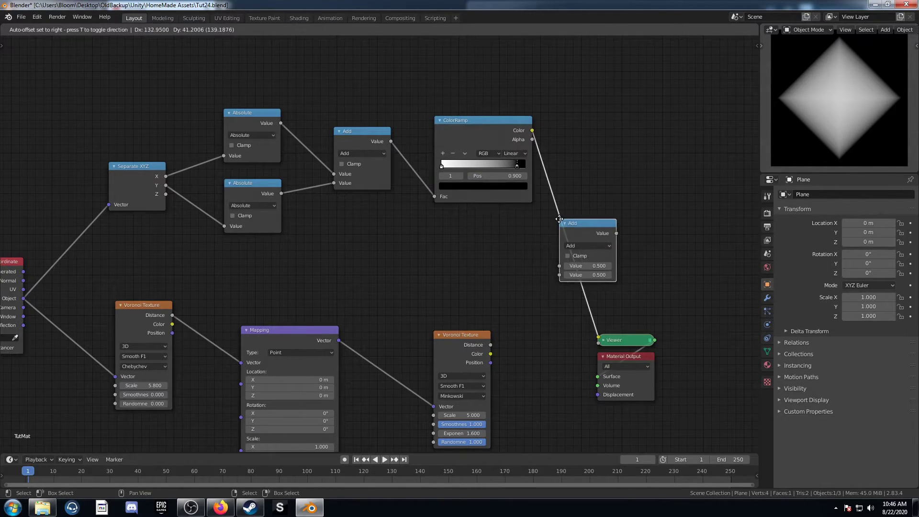
pyautogui.click(580, 213)
pyautogui.moveTo(579, 209); pyautogui.dragTo(551, 179, button='middle')
pyautogui.click(574, 212)
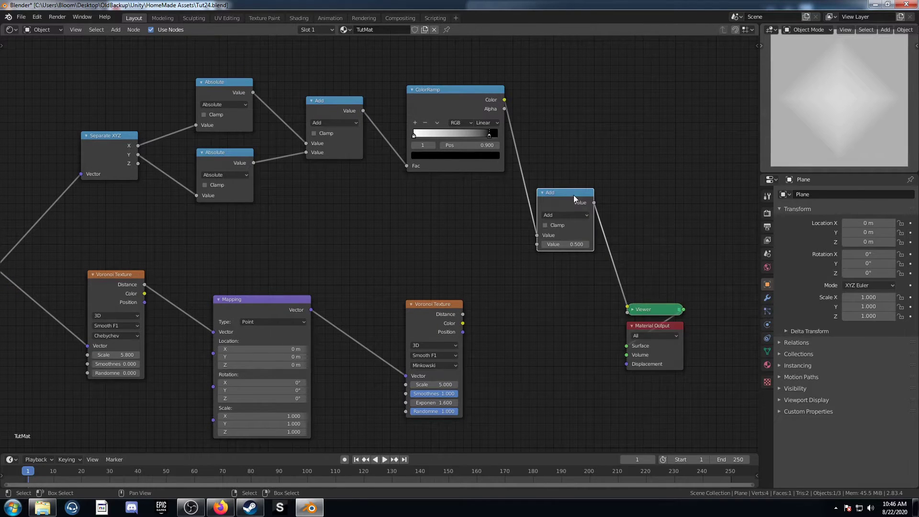
pyautogui.moveTo(573, 193); pyautogui.dragTo(576, 139)
# - Switch the Math node after the ColorRamp to Multiply with a value of 3
pyautogui.click(569, 160)
pyautogui.click(559, 209)
pyautogui.moveTo(571, 231); pyautogui.dragTo(542, 228, button='middle')
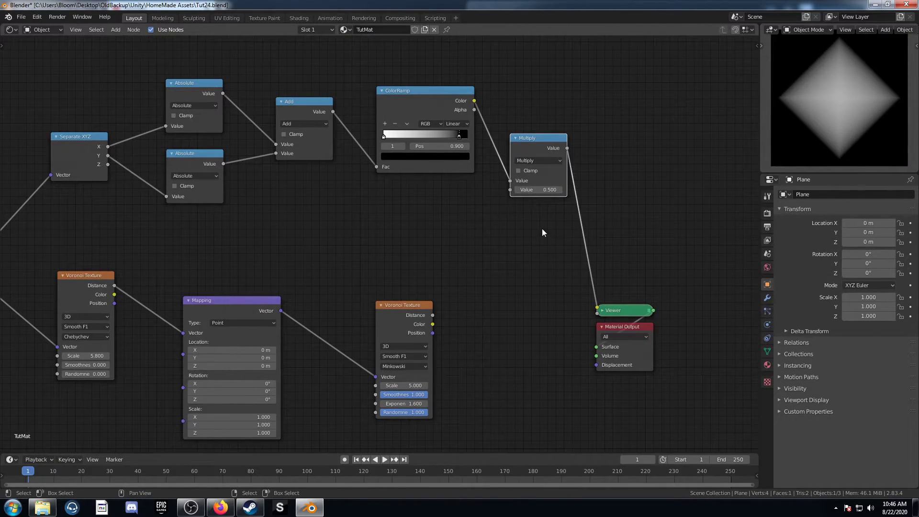
pyautogui.click(544, 189)
pyautogui.write('1')
pyautogui.press('Return')
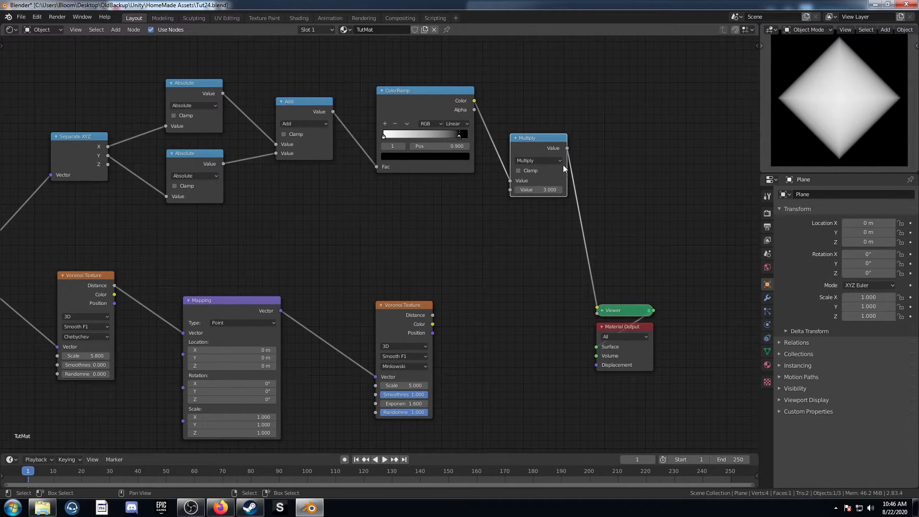
# - Connect the Multiply node's output to the Minkowski Voronoi's Scale and preview that Voronoi's Distance in the Viewer
pyautogui.moveTo(566, 148); pyautogui.dragTo(375, 385)
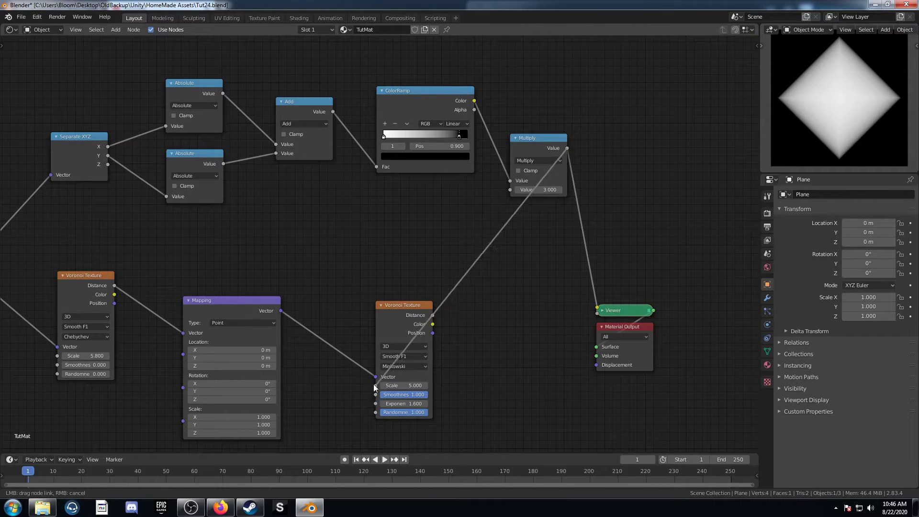
pyautogui.moveTo(485, 349); pyautogui.dragTo(368, 338, button='middle')
pyautogui.scroll(-1, 373, 308)
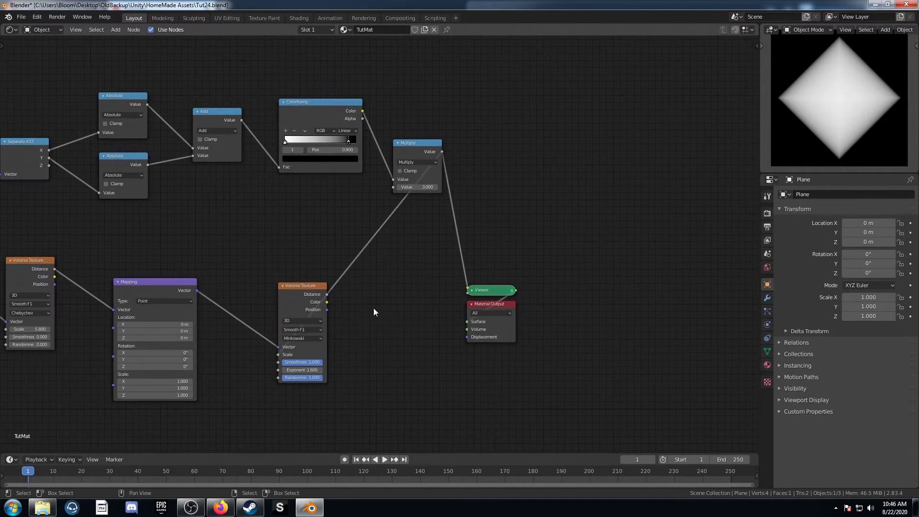
pyautogui.keyDown('ctrl'); pyautogui.keyDown('shift'); pyautogui.click(300, 288); pyautogui.keyUp('shift'); pyautogui.keyUp('ctrl')
pyautogui.scroll(1, 409, 331)
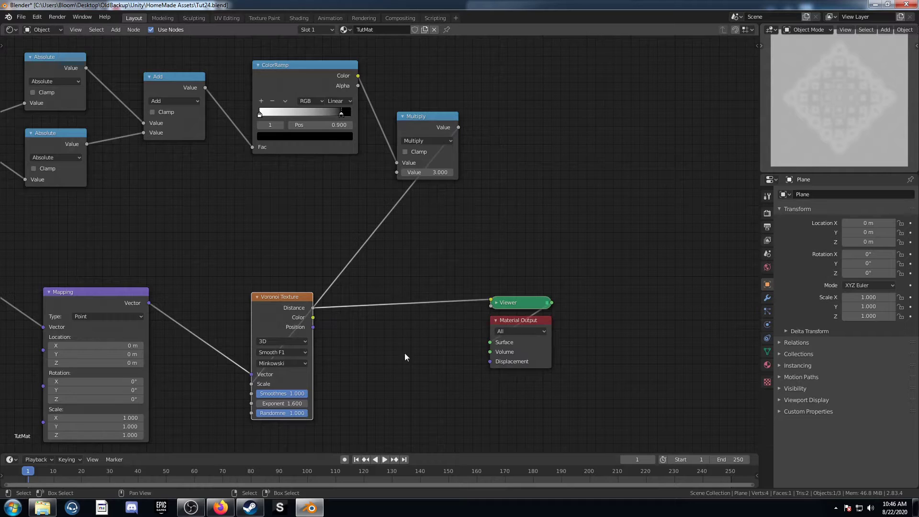
# - Insert a MixRGB node between the Minkowski Voronoi and the Viewer and place a duplicate of it after the first
pyautogui.moveTo(385, 356); pyautogui.dragTo(412, 334, button='middle')
pyautogui.hotkey('shift', 'a')
pyautogui.click(411, 335)
pyautogui.write('mix')
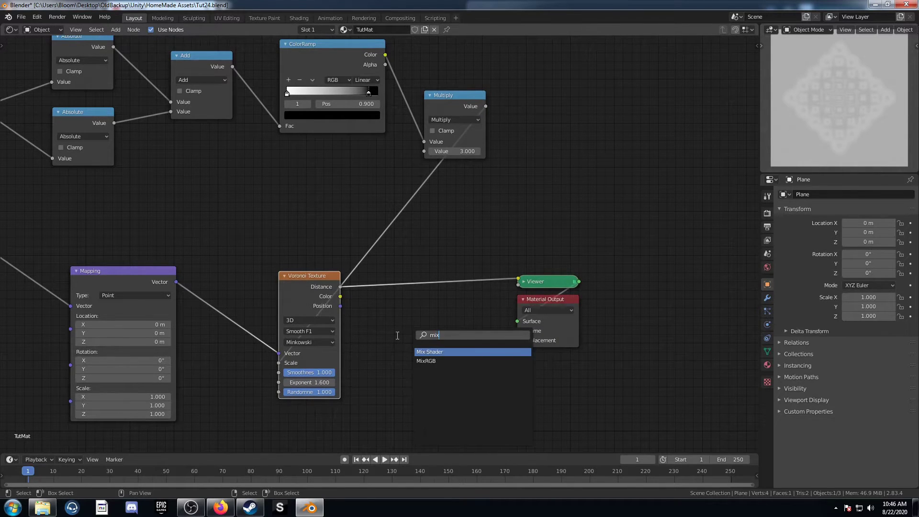
pyautogui.press('Return')
pyautogui.click(374, 269)
pyautogui.hotkey('shift', 'd')
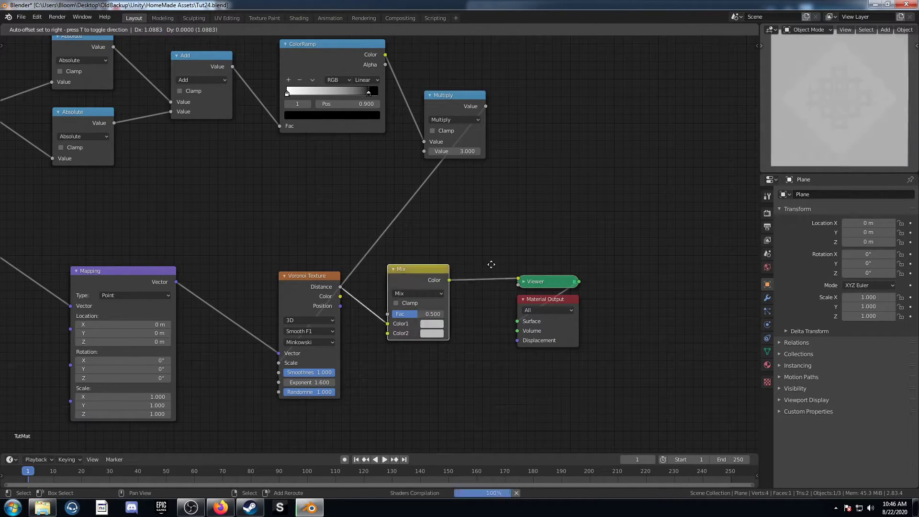
pyautogui.click(496, 269)
# - Switch the first Mix node to Color Burn, with Clamp off and black as Color2
pyautogui.click(418, 300)
pyautogui.click(420, 290)
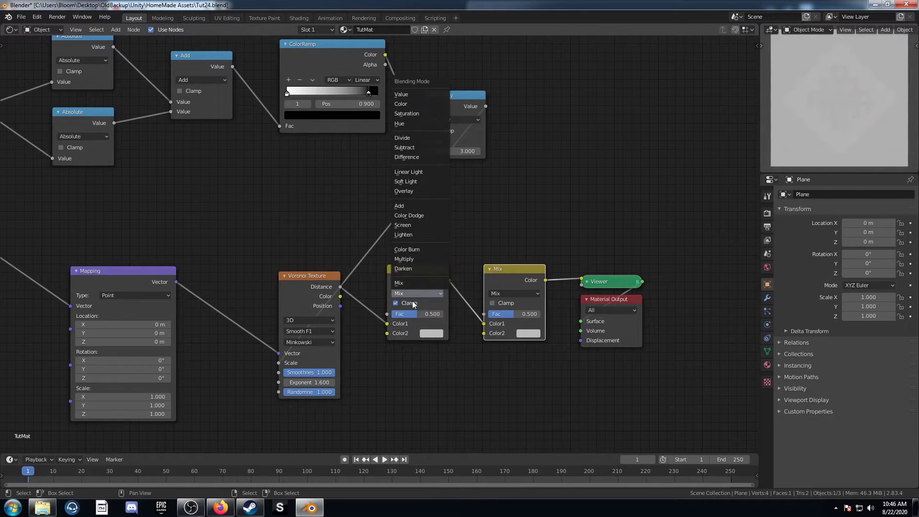
pyautogui.click(411, 304)
pyautogui.click(405, 303)
pyautogui.click(423, 294)
pyautogui.click(413, 249)
pyautogui.click(423, 332)
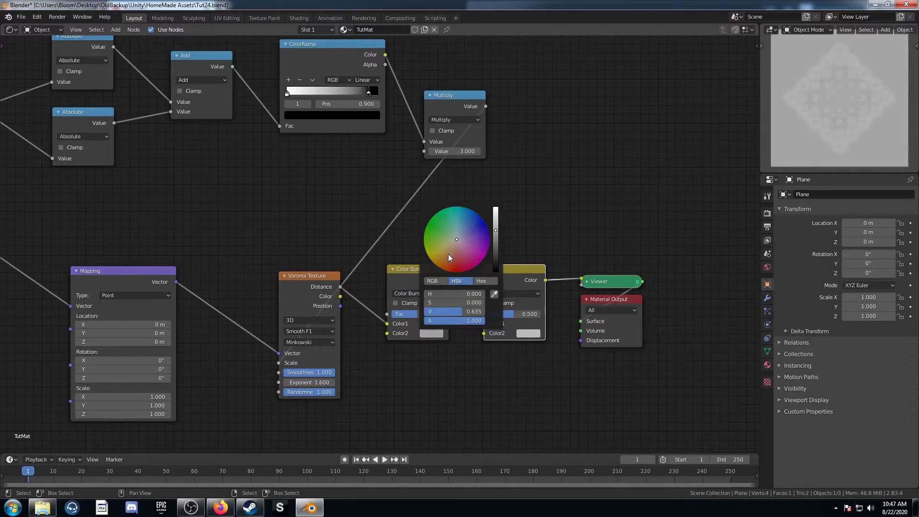
pyautogui.scroll(-10, 452, 253)
# - Switch the second Mix node to Color Dodge and make its Color2 white
pyautogui.click(498, 293)
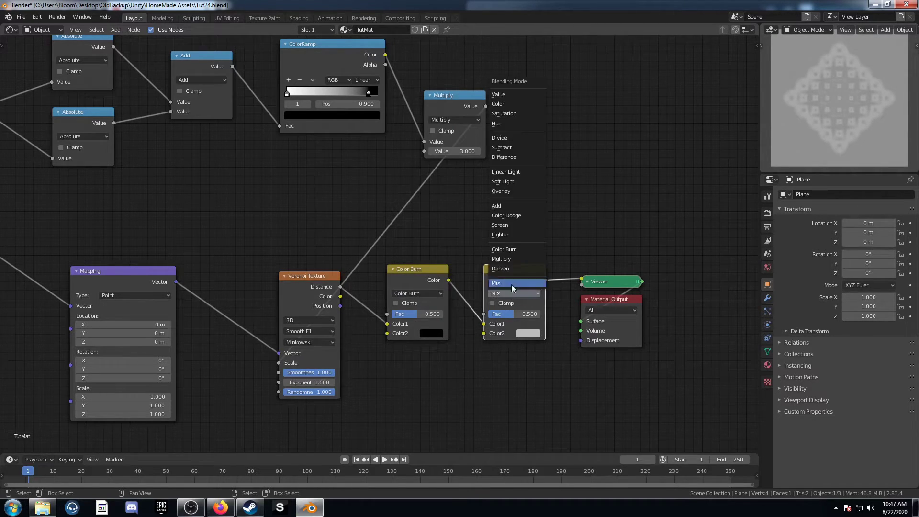
pyautogui.click(507, 215)
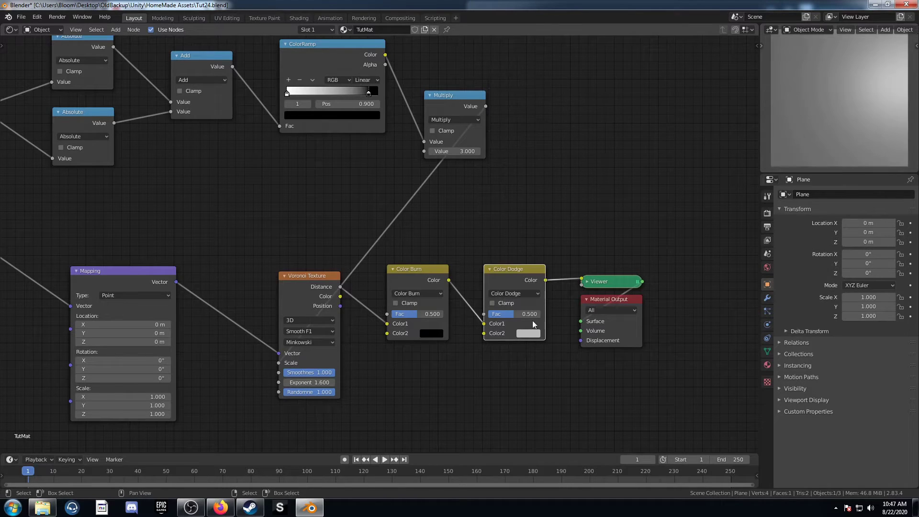
pyautogui.click(528, 334)
pyautogui.scroll(3, 545, 247)
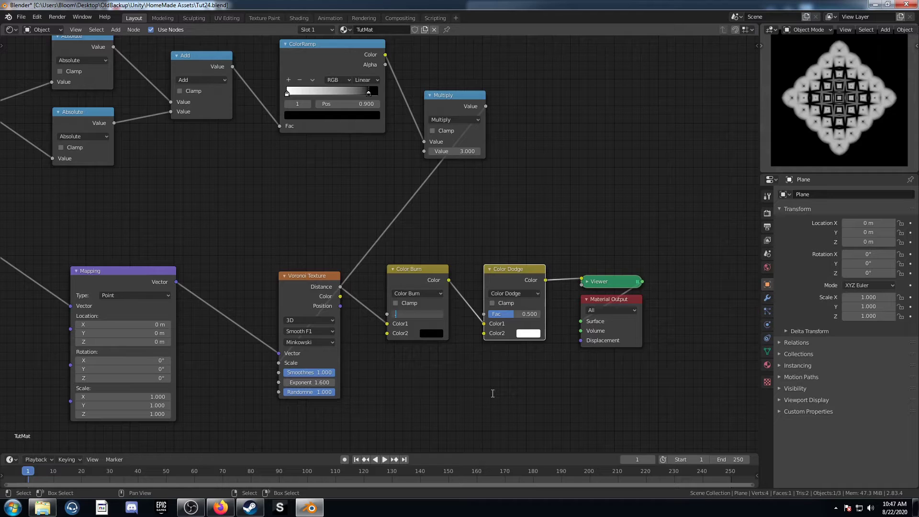
# - Set the Color Burn node's factor to 0.52 and the Color Dodge node's factor to 0.9
pyautogui.write('2')
pyautogui.press('Return')
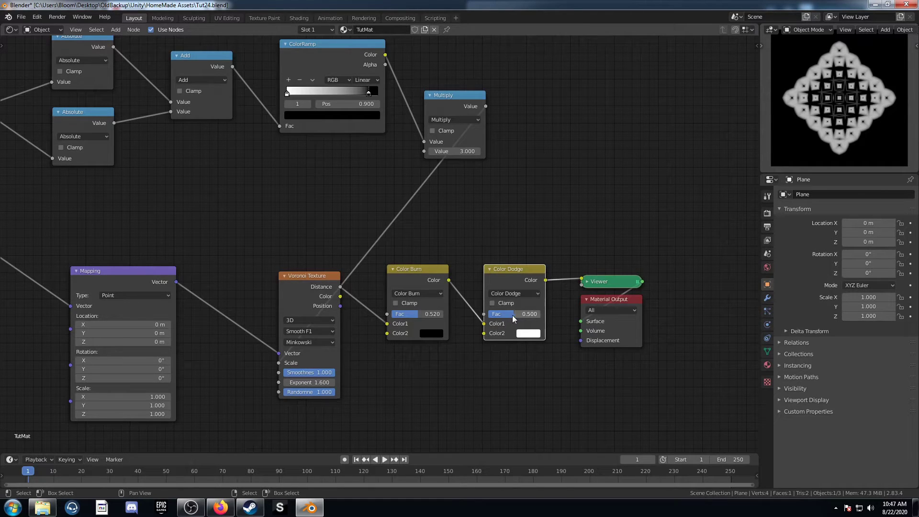
pyautogui.press('Return')
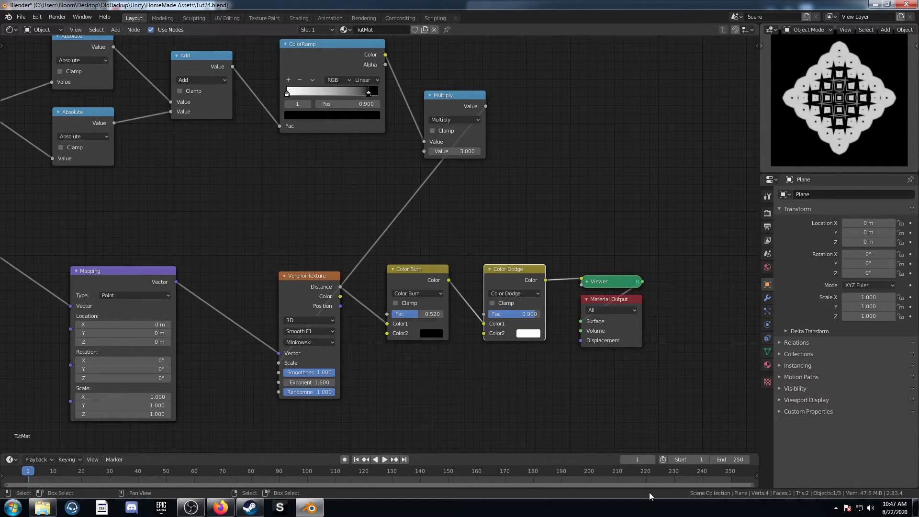
pyautogui.scroll(6, 850, 125)
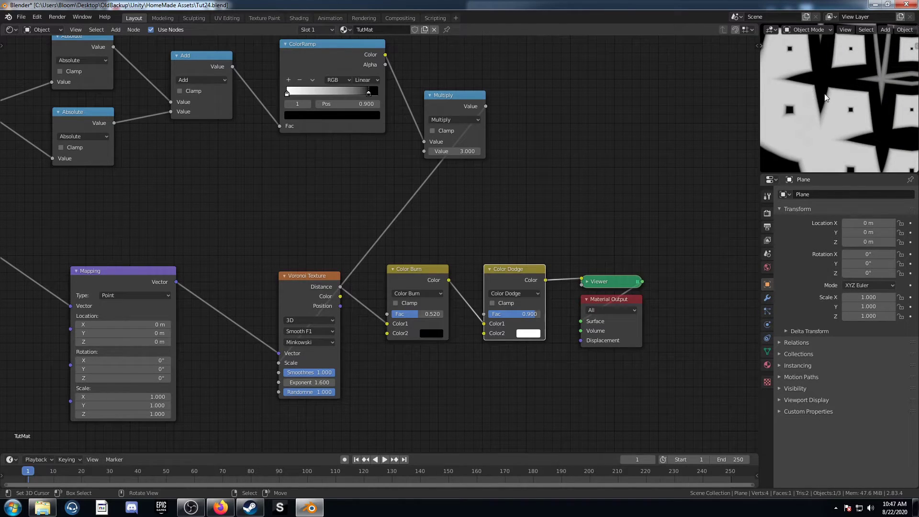
pyautogui.scroll(-5, 805, 87)
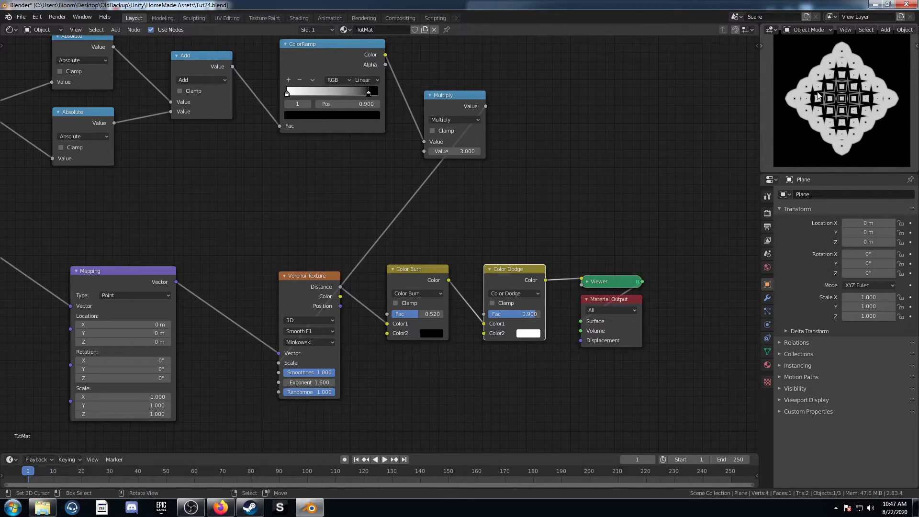
# - Detach the Mapping node and reinsert it between the Texture Coordinate node and the Chebychev Voronoi
pyautogui.scroll(-2, 581, 231)
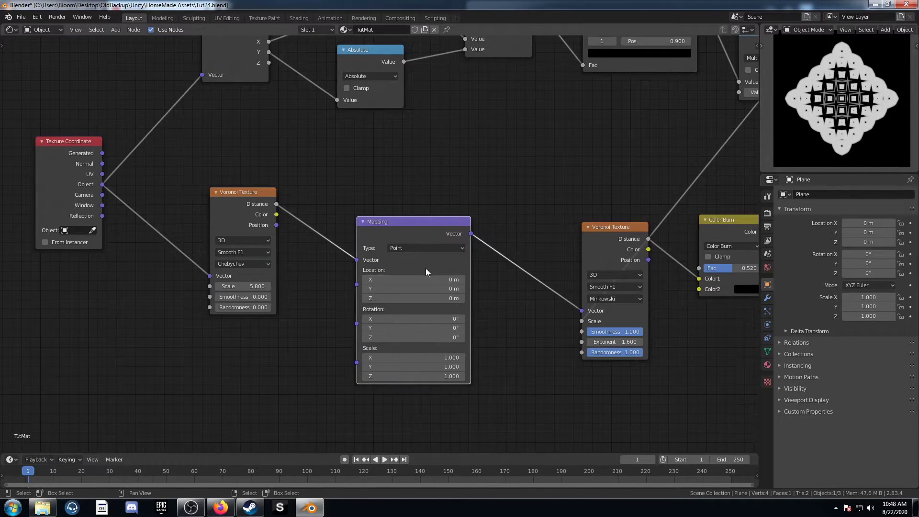
pyautogui.moveTo(428, 261); pyautogui.dragTo(467, 247, button='middle')
pyautogui.keyDown('alt'); pyautogui.moveTo(441, 209); pyautogui.dragTo(226, 191); pyautogui.keyUp('alt')
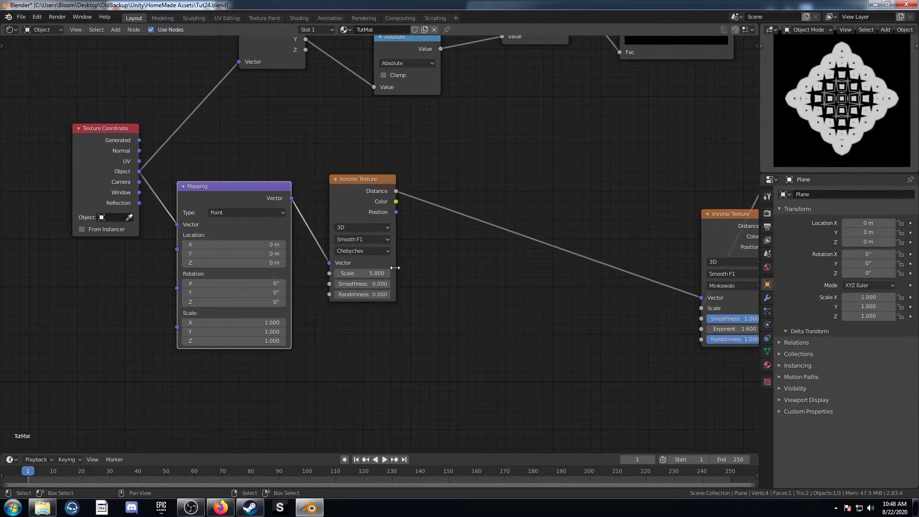
pyautogui.moveTo(358, 205); pyautogui.dragTo(379, 261, button='middle')
pyautogui.moveTo(350, 326); pyautogui.dragTo(340, 274, button='middle')
pyautogui.scroll(3, 335, 296)
pyautogui.moveTo(192, 164); pyautogui.dragTo(219, 159)
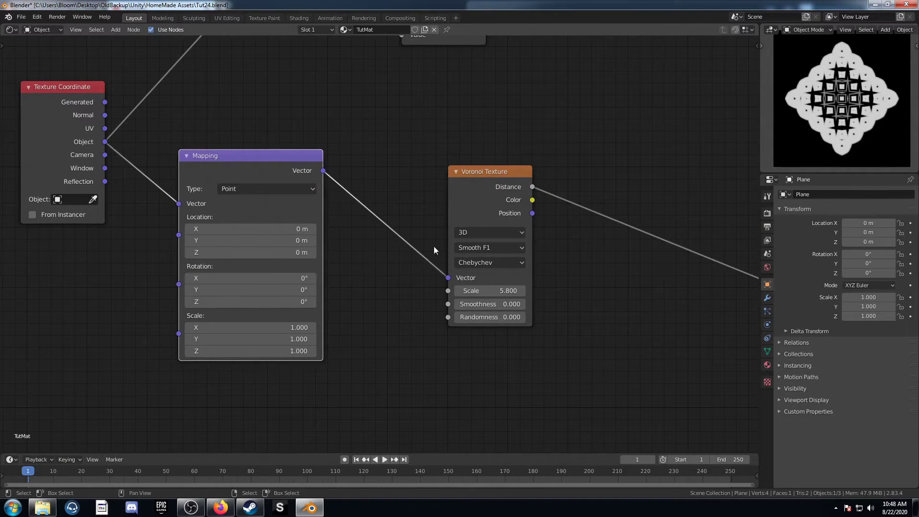
# - Try different rotation and scale values on the Mapping node and undo the changes
pyautogui.moveTo(513, 238); pyautogui.dragTo(390, 199, button='middle')
pyautogui.moveTo(330, 229); pyautogui.dragTo(463, 260, button='middle')
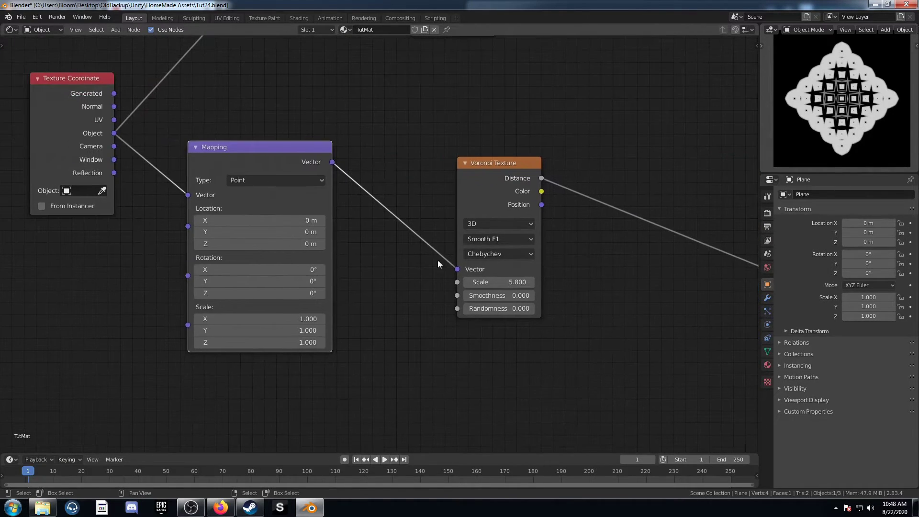
pyautogui.moveTo(410, 308); pyautogui.dragTo(436, 295, button='middle')
pyautogui.moveTo(373, 317); pyautogui.dragTo(442, 306, button='middle')
pyautogui.moveTo(493, 282); pyautogui.dragTo(494, 310, button='middle')
pyautogui.moveTo(334, 325); pyautogui.dragTo(404, 325)
pyautogui.moveTo(335, 275); pyautogui.dragTo(308, 275)
pyautogui.hotkey('ctrl', 'z')
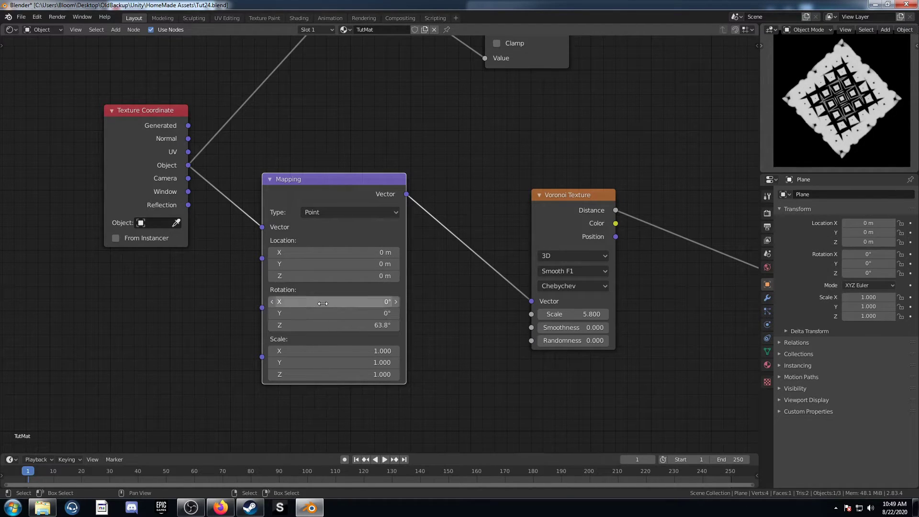
pyautogui.press('BackSpace')
pyautogui.moveTo(343, 351); pyautogui.dragTo(287, 351)
pyautogui.moveTo(335, 324); pyautogui.dragTo(423, 325)
pyautogui.hotkey('ctrl', 'z')
pyautogui.hotkey('ctrl', 'z')
# - Switch the Chebychev Voronoi texture after the Mapping node to the Manhattan distance metric
pyautogui.scroll(-4, 517, 275)
pyautogui.moveTo(517, 274)
pyautogui.mouseDown(button='middle')
pyautogui.moveTo(442, 276)
pyautogui.moveTo(174, 323)
pyautogui.mouseUp(button='middle')
pyautogui.scroll(-1, 443, 276)
pyautogui.moveTo(498, 199); pyautogui.dragTo(540, 198)
pyautogui.click(204, 348)
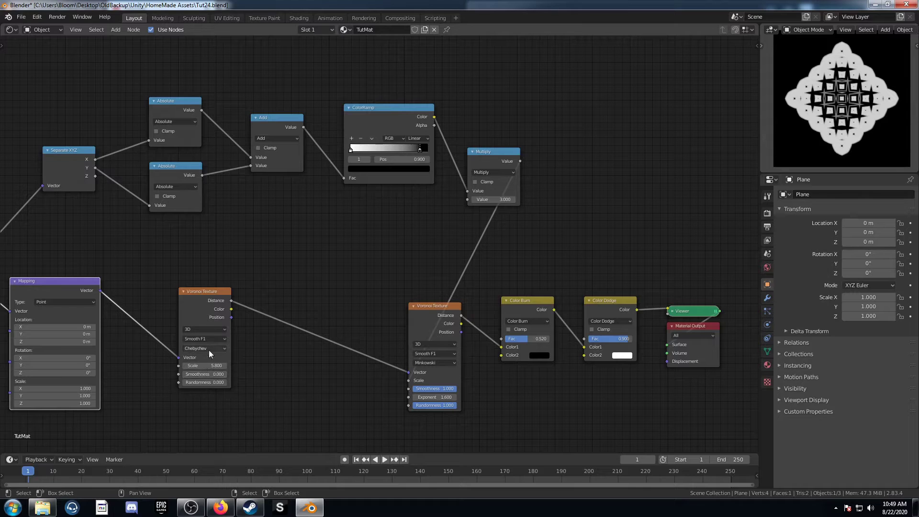
pyautogui.click(208, 365)
# - Try adjusting the Mapping node's Z rotation with the Manhattan Voronoi
pyautogui.scroll(3, 378, 289)
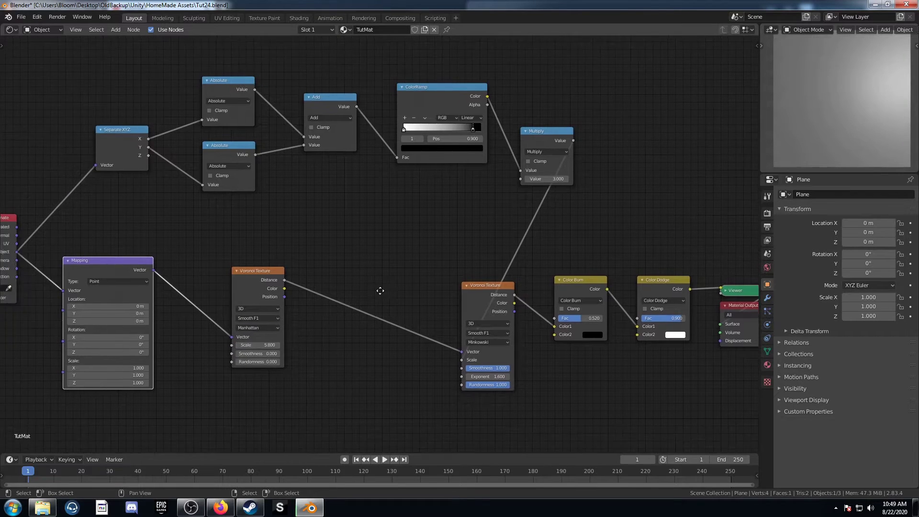
pyautogui.moveTo(249, 344); pyautogui.dragTo(426, 302, button='middle')
pyautogui.scroll(4, 425, 304)
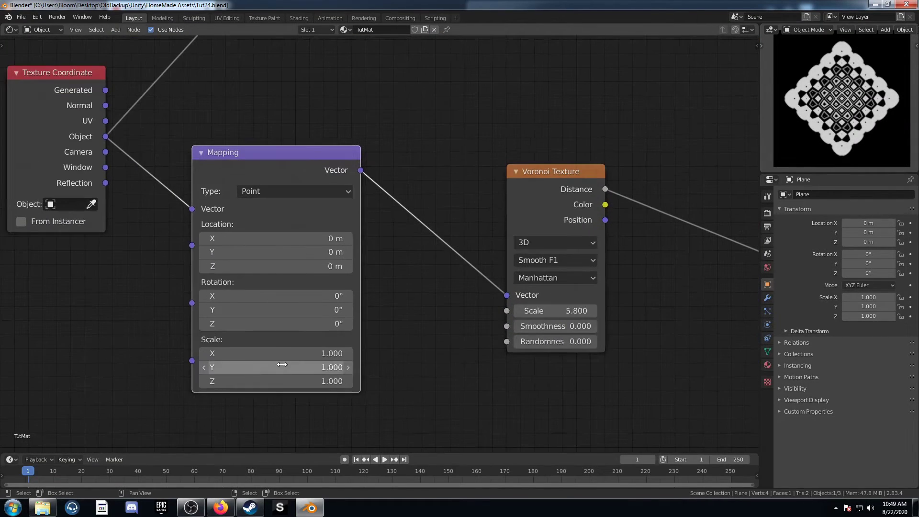
pyautogui.moveTo(281, 323)
pyautogui.mouseDown()
pyautogui.moveTo(329, 323)
pyautogui.moveTo(281, 323)
pyautogui.mouseUp()
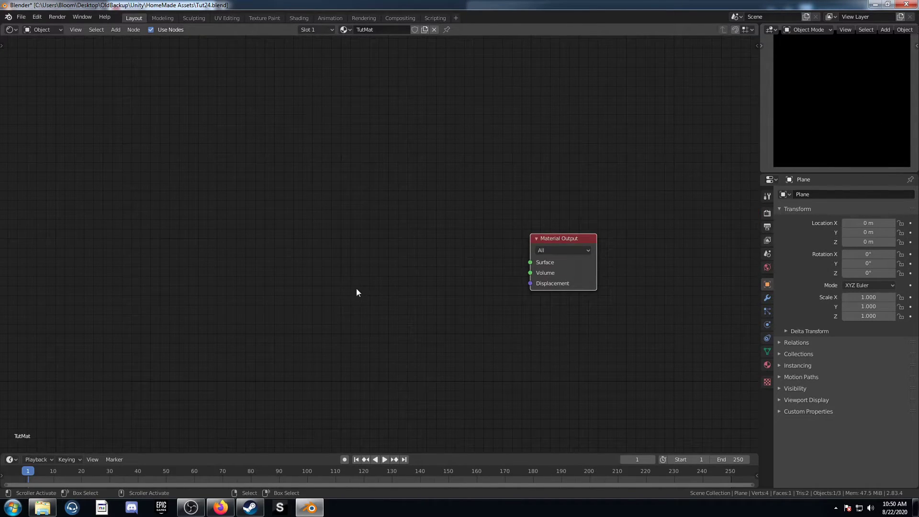
# - Add a Voronoi Texture node beside the Material Output and set its distance metric to Minkowski
pyautogui.moveTo(356, 288); pyautogui.dragTo(348, 278, button='middle')
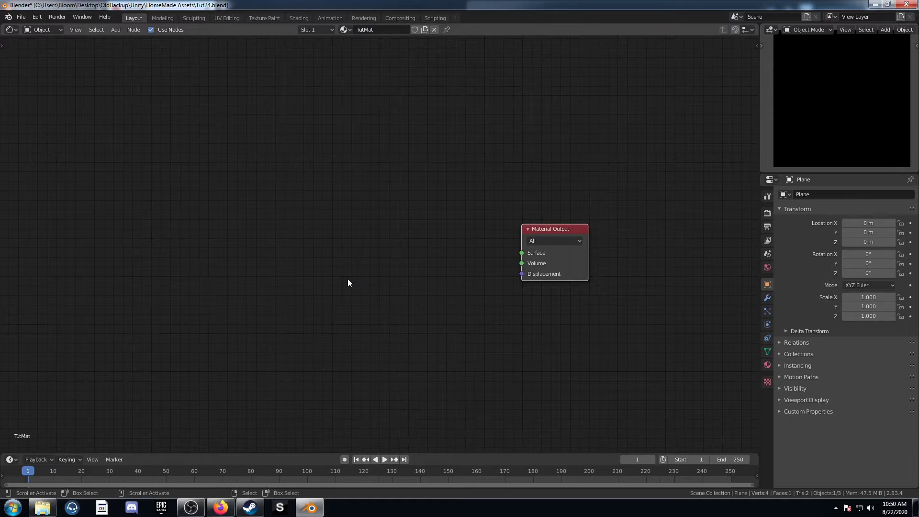
pyautogui.hotkey('shift', 'a')
pyautogui.click(348, 279)
pyautogui.write('voronoi')
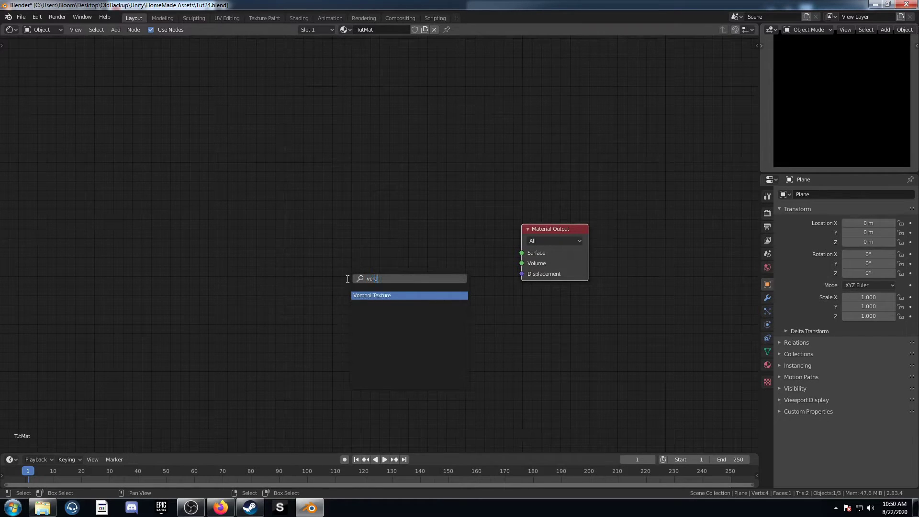
pyautogui.press('Return')
pyautogui.click(337, 202)
pyautogui.scroll(2, 340, 284)
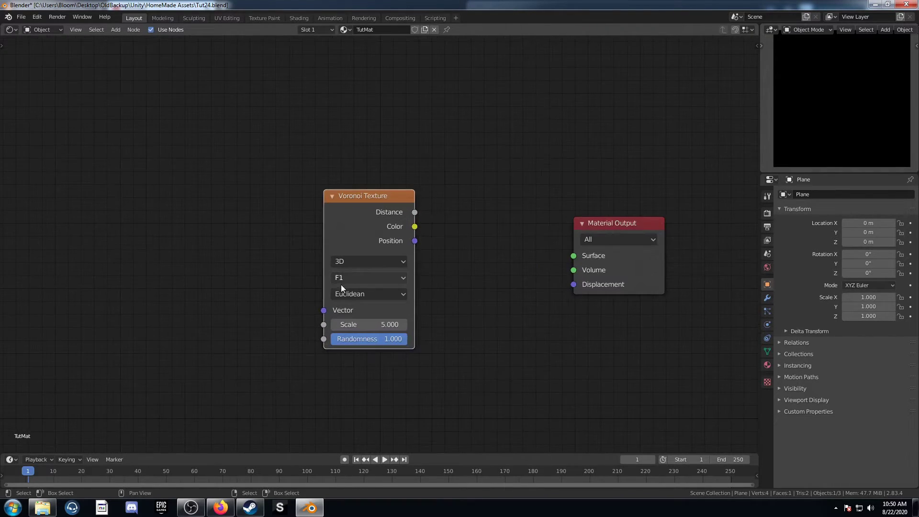
pyautogui.click(341, 285)
pyautogui.click(349, 342)
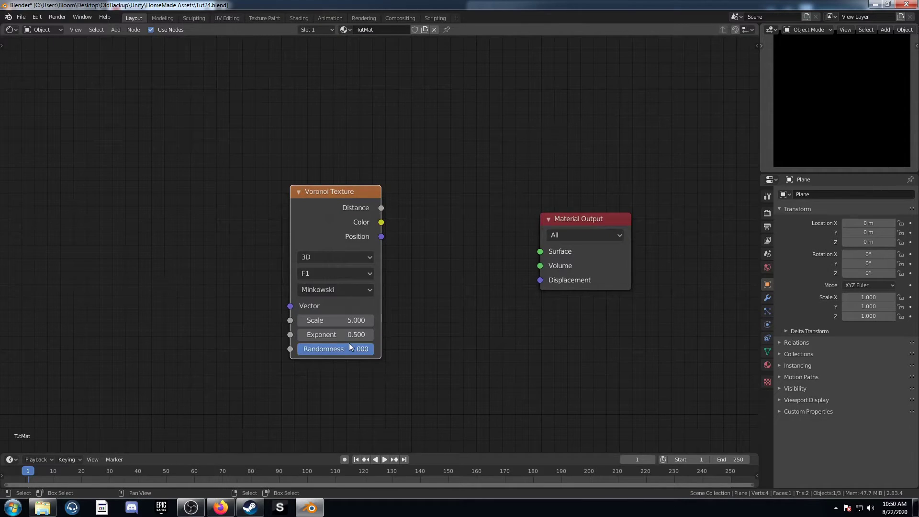
# - Set the Voronoi texture's Exponent to 0.9 and Randomness to 0
pyautogui.scroll(-1, 350, 335)
pyautogui.moveTo(349, 334); pyautogui.dragTo(397, 309, button='middle')
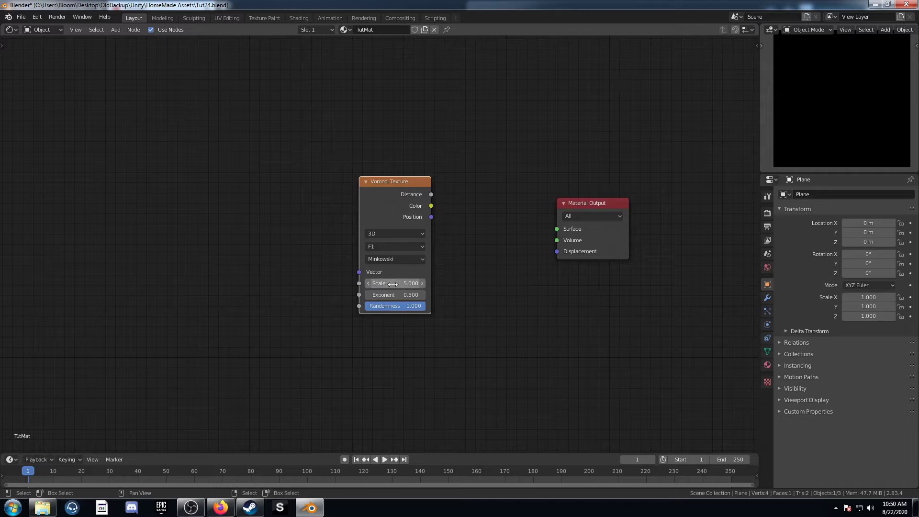
pyautogui.click(392, 295)
pyautogui.press('BackSpace')
pyautogui.press('Tab')
pyautogui.write('0')
pyautogui.press('Return')
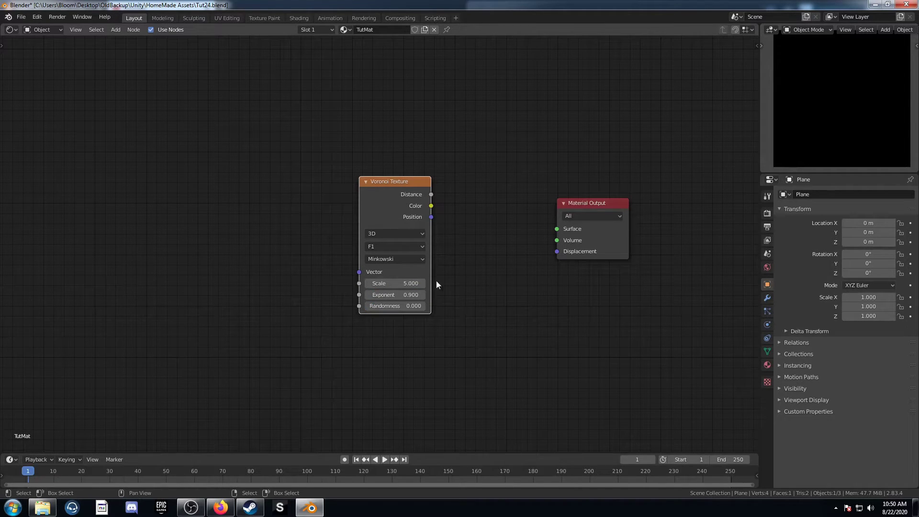
# - Preview the Voronoi texture, add Mapping and Texture Coordinate nodes in front of it and spread them out
pyautogui.keyDown('ctrl'); pyautogui.keyDown('shift'); pyautogui.click(386, 180); pyautogui.keyUp('shift'); pyautogui.keyUp('ctrl')
pyautogui.scroll(-2, 366, 198)
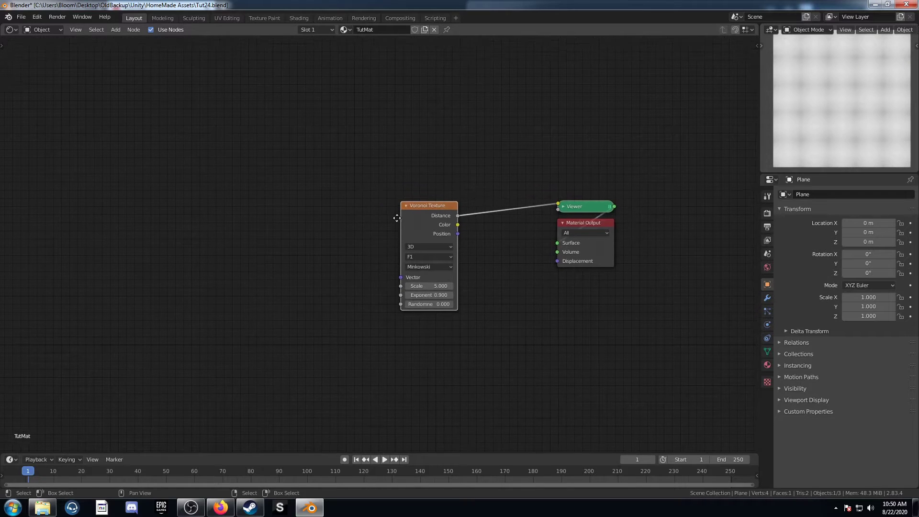
pyautogui.hotkey('ctrl', 't')
pyautogui.moveTo(261, 223); pyautogui.dragTo(354, 215, button='middle')
pyautogui.moveTo(326, 202); pyautogui.dragTo(123, 210)
pyautogui.moveTo(421, 196); pyautogui.dragTo(279, 174)
# - Connect the Texture Coordinate's Object output to the Mapping node's Vector input
pyautogui.moveTo(129, 212); pyautogui.dragTo(336, 242, button='middle')
pyautogui.moveTo(337, 240); pyautogui.dragTo(296, 230)
pyautogui.moveTo(309, 264); pyautogui.dragTo(445, 234)
pyautogui.moveTo(513, 208); pyautogui.dragTo(424, 194, button='middle')
# - Duplicate the Voronoi texture between the Mapping node and the original, feeding the copy's Distance into the original's Vector
pyautogui.moveTo(424, 197); pyautogui.dragTo(365, 212)
pyautogui.hotkey('shift', 'd')
pyautogui.click(449, 188)
pyautogui.moveTo(521, 270); pyautogui.dragTo(422, 270, button='middle')
pyautogui.scroll(2, 422, 270)
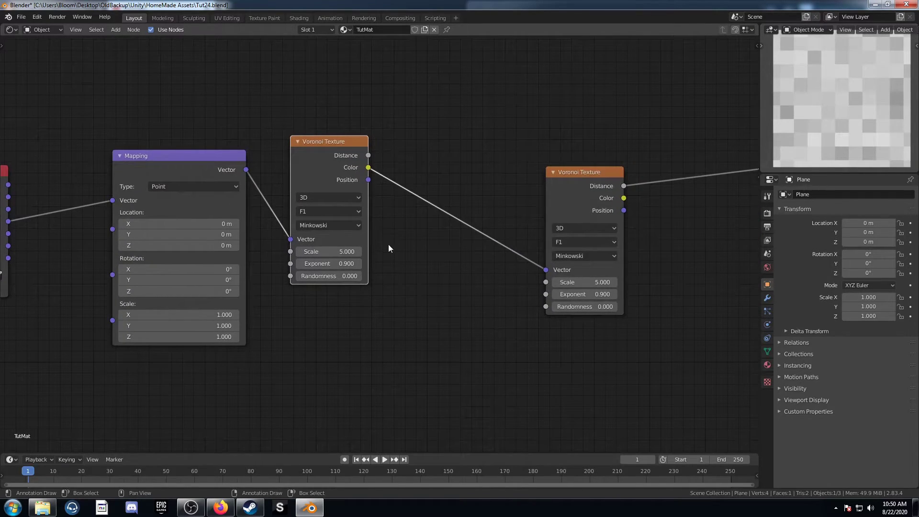
pyautogui.moveTo(368, 155); pyautogui.dragTo(547, 270)
# - Set the first Voronoi texture's Scale to 0.9, Exponent to 1.4 and Randomness to 0.69
pyautogui.moveTo(308, 277); pyautogui.dragTo(314, 300, button='middle')
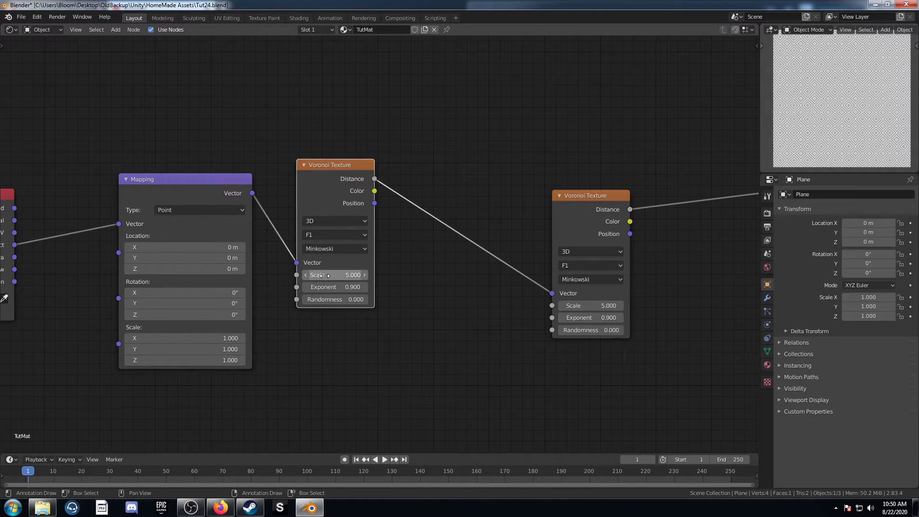
pyautogui.click(326, 275)
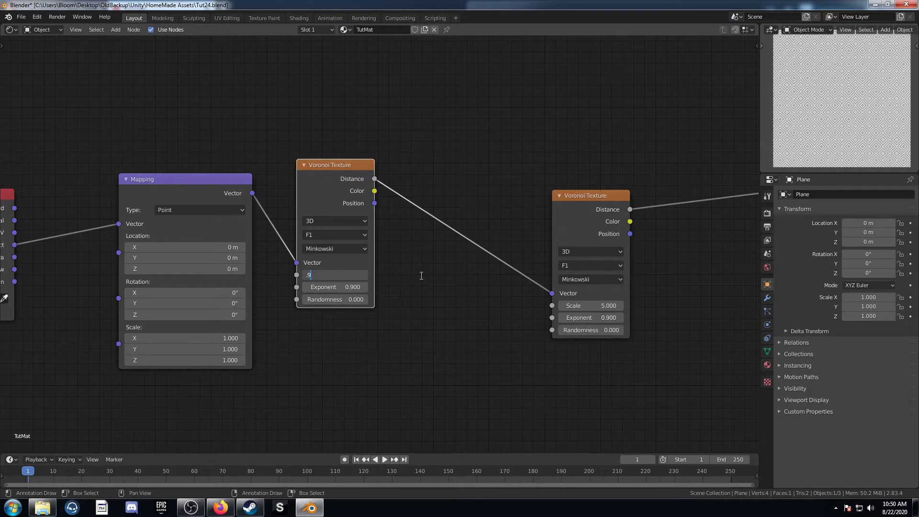
pyautogui.press('Tab')
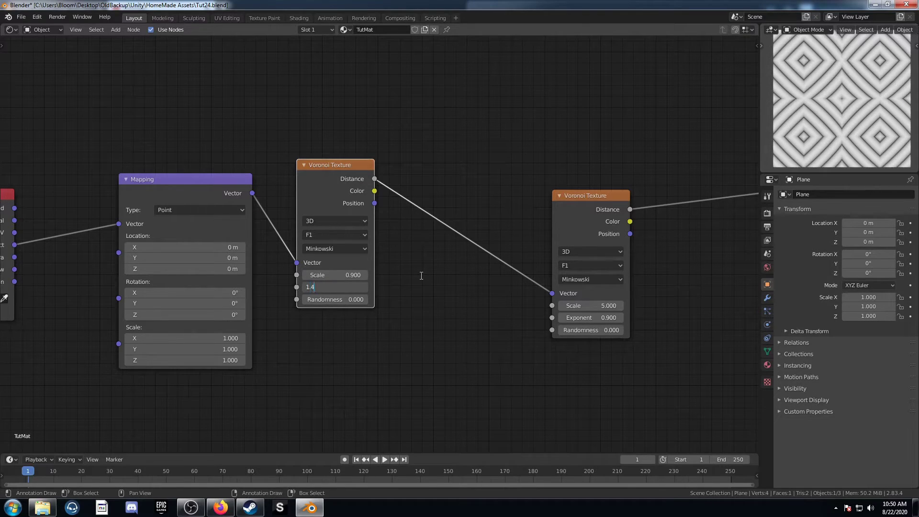
pyautogui.press('Tab')
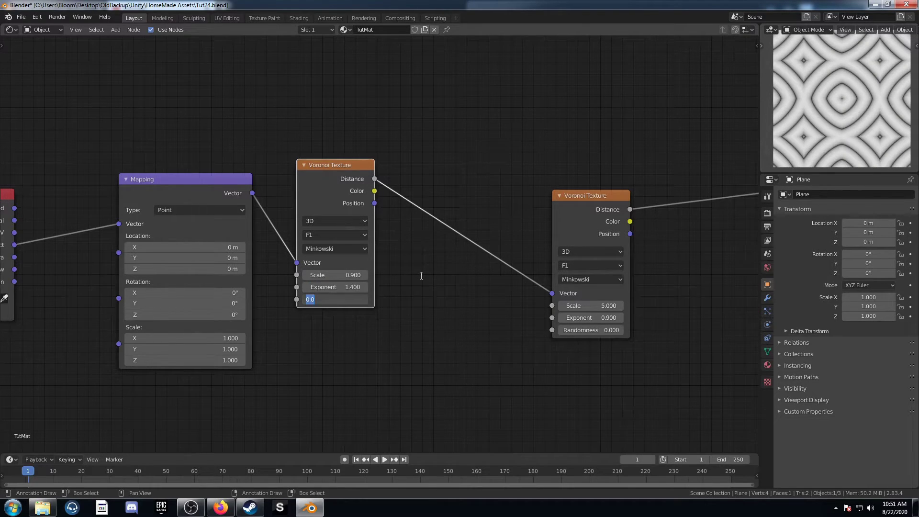
pyautogui.write('.69')
pyautogui.press('Return')
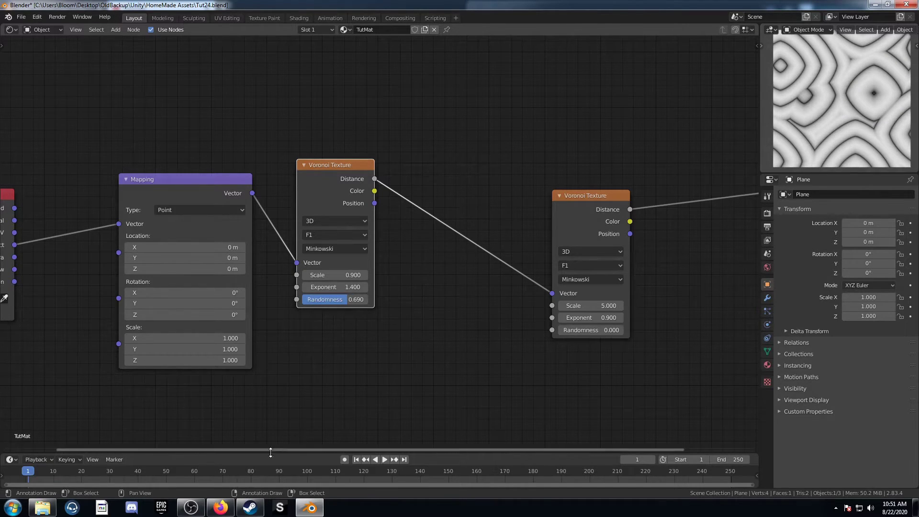
# - Insert a Mix node between the two Voronoi textures and connect the first Voronoi's Color output to the Mix node's Fac input
pyautogui.hotkey('shift', 'a')
pyautogui.click(404, 265)
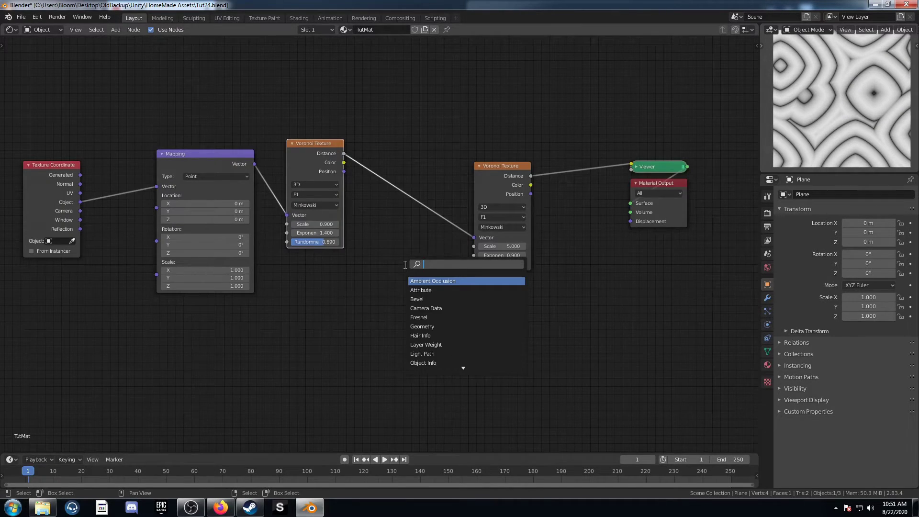
pyautogui.write('mix')
pyautogui.press('Return')
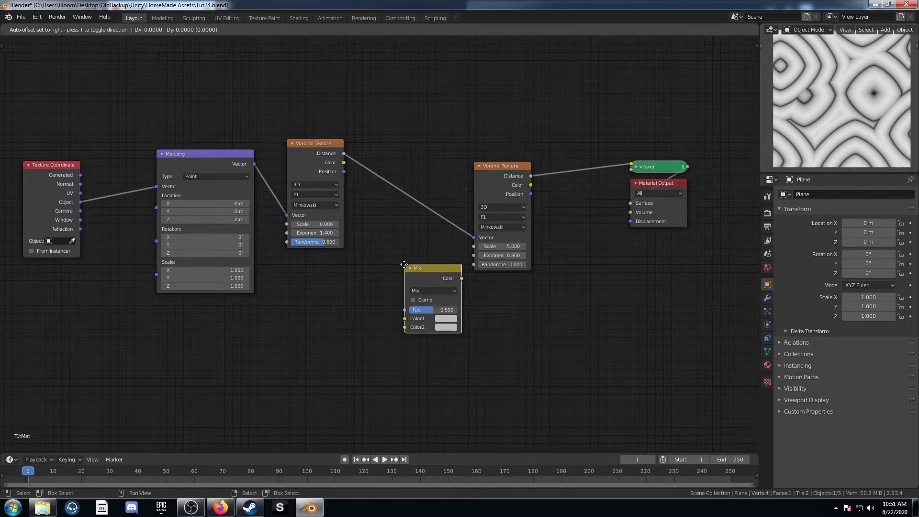
pyautogui.click(366, 152)
pyautogui.scroll(2, 447, 155)
pyautogui.moveTo(332, 193); pyautogui.dragTo(312, 260, button='middle')
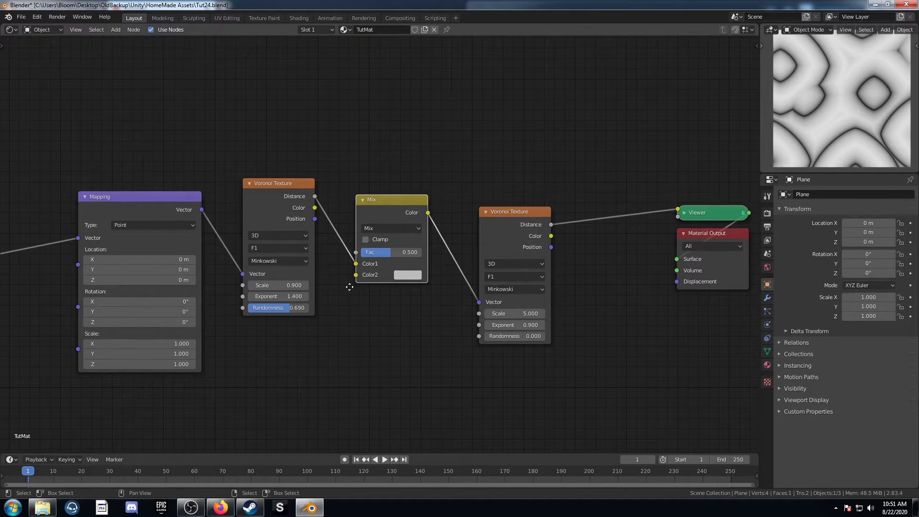
pyautogui.moveTo(349, 286); pyautogui.dragTo(339, 277, button='middle')
pyautogui.moveTo(314, 210); pyautogui.dragTo(355, 255)
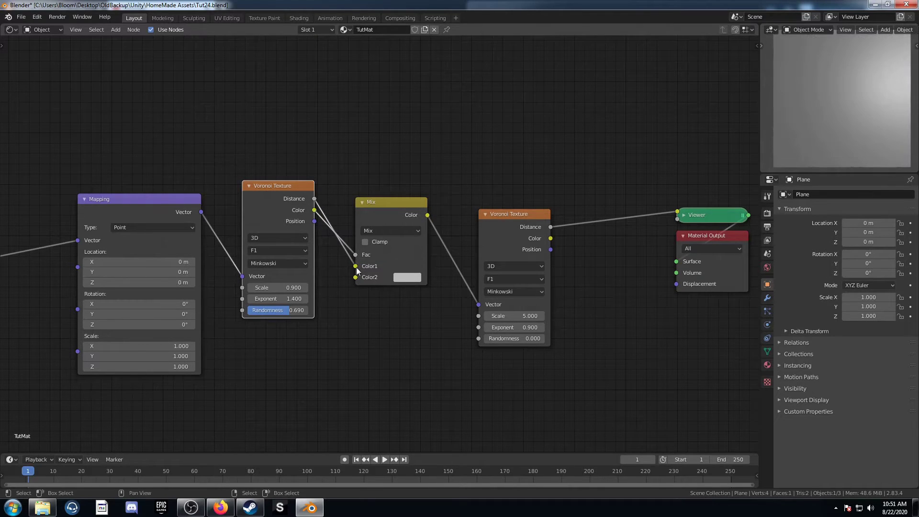
# - Connect the Texture Coordinate's Object output to the Mix node's Color2 input and spread the Mapping, first Voronoi and Texture Coordinate nodes apart
pyautogui.scroll(-2, 287, 235)
pyautogui.moveTo(214, 213); pyautogui.dragTo(286, 213, button='middle')
pyautogui.moveTo(286, 213); pyautogui.dragTo(254, 117)
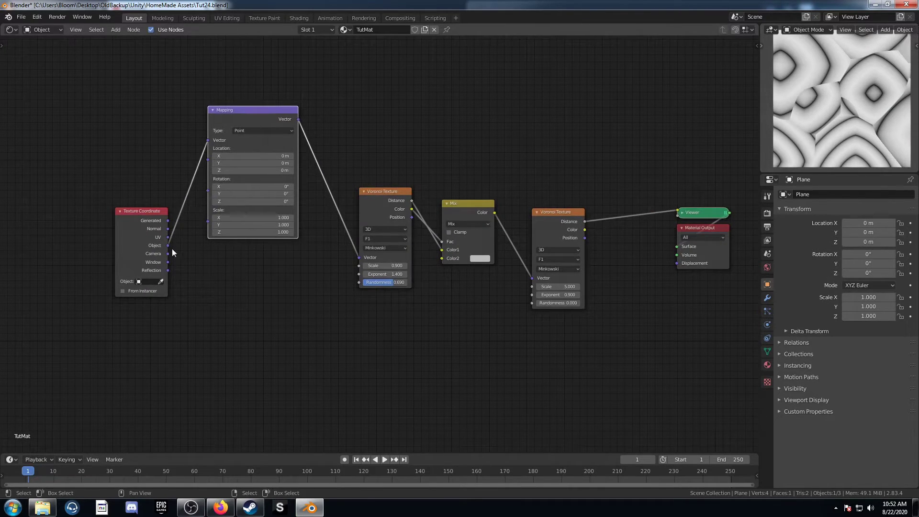
pyautogui.moveTo(169, 245); pyautogui.dragTo(440, 257)
pyautogui.moveTo(385, 190); pyautogui.dragTo(375, 145)
pyautogui.moveTo(402, 273); pyautogui.dragTo(369, 349, button='middle')
pyautogui.scroll(-3, 378, 334)
pyautogui.moveTo(409, 299); pyautogui.dragTo(407, 352, button='middle')
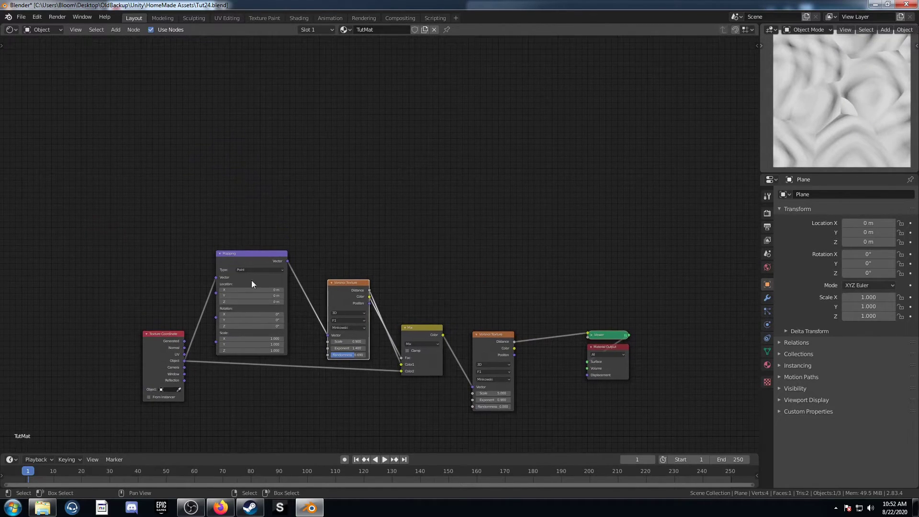
pyautogui.moveTo(159, 337); pyautogui.dragTo(69, 293)
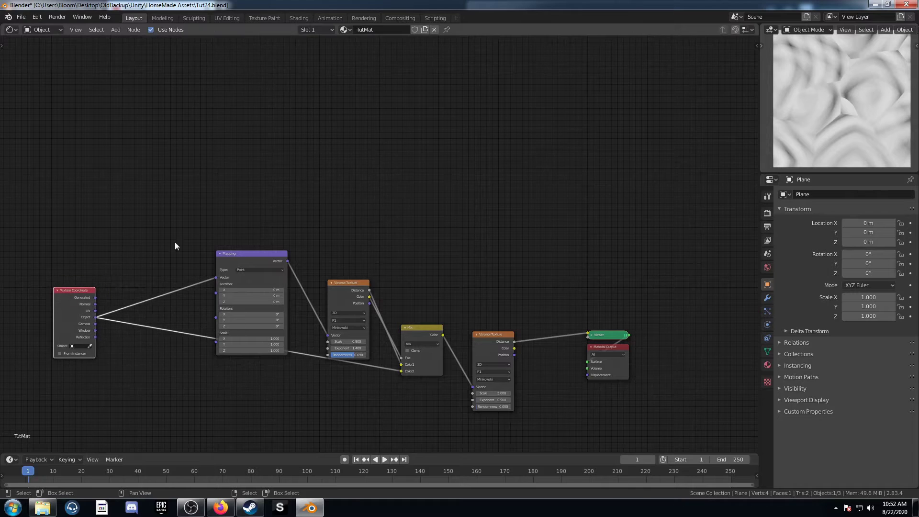
# - Add a Separate XYZ node above the Mapping node and feed the Texture Coordinate's Object output into its Vector input
pyautogui.moveTo(256, 186); pyautogui.dragTo(312, 202, button='middle')
pyautogui.hotkey('shift', 'a')
pyautogui.write('sep')
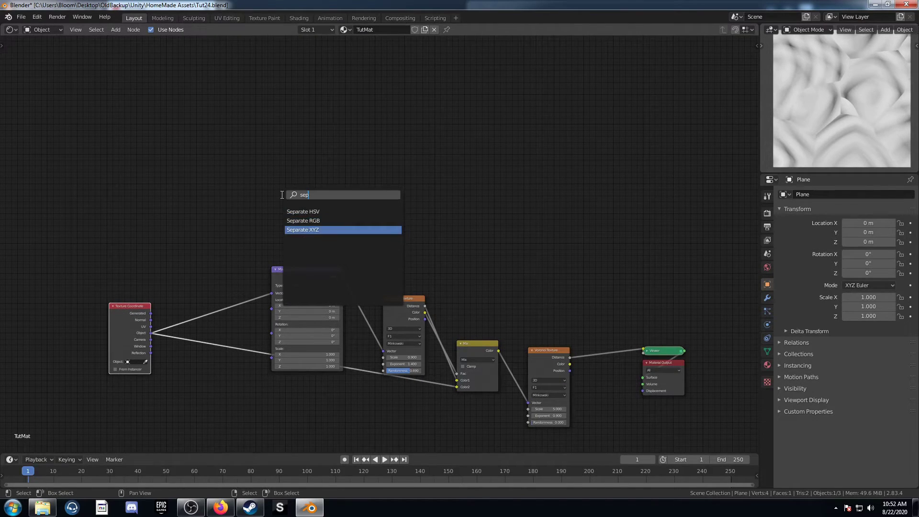
pyautogui.press('Return')
pyautogui.click(235, 166)
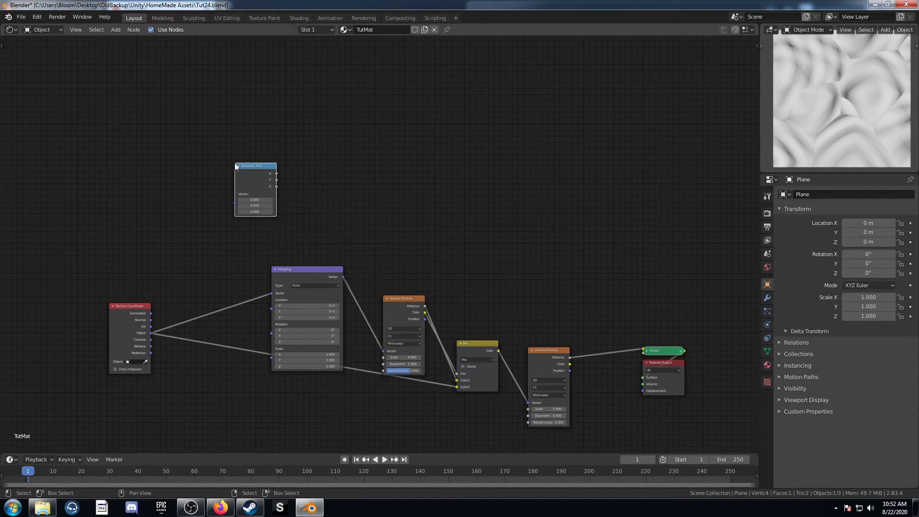
pyautogui.moveTo(156, 330); pyautogui.dragTo(234, 197)
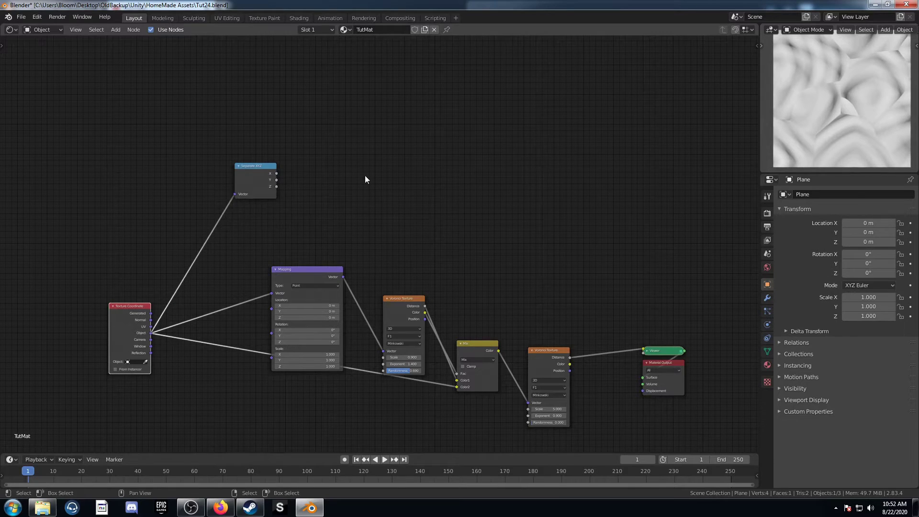
# - Add a Math node beside the Separate XYZ node and open its operation choices
pyautogui.hotkey('shift', 'a')
pyautogui.write('math')
pyautogui.press('Return')
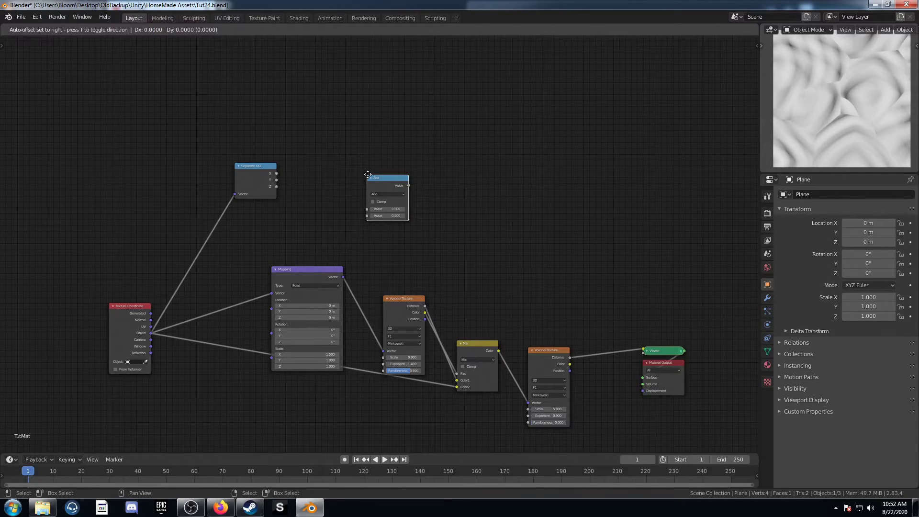
pyautogui.click(302, 160)
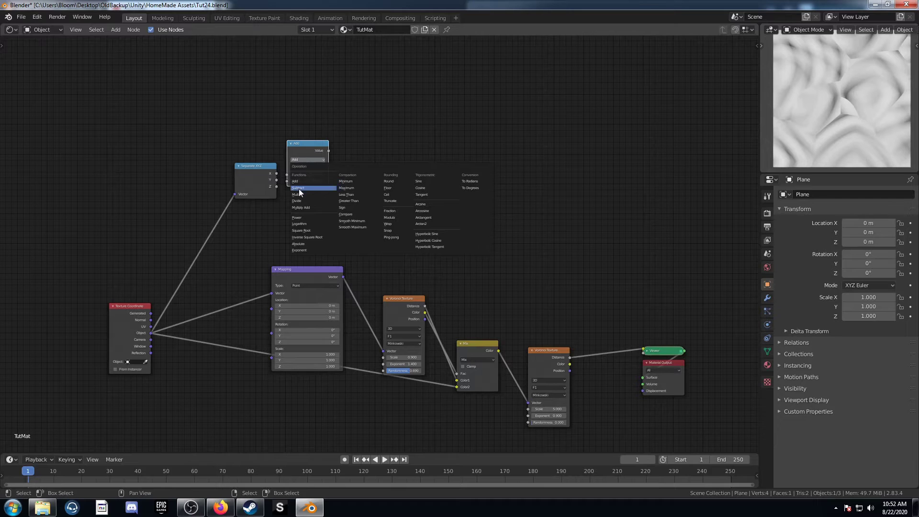
# - Set the new math node to Absolute, link Separate XYZ's X to it, and link Y to a duplicate placed below
pyautogui.click(300, 243)
pyautogui.scroll(4, 292, 186)
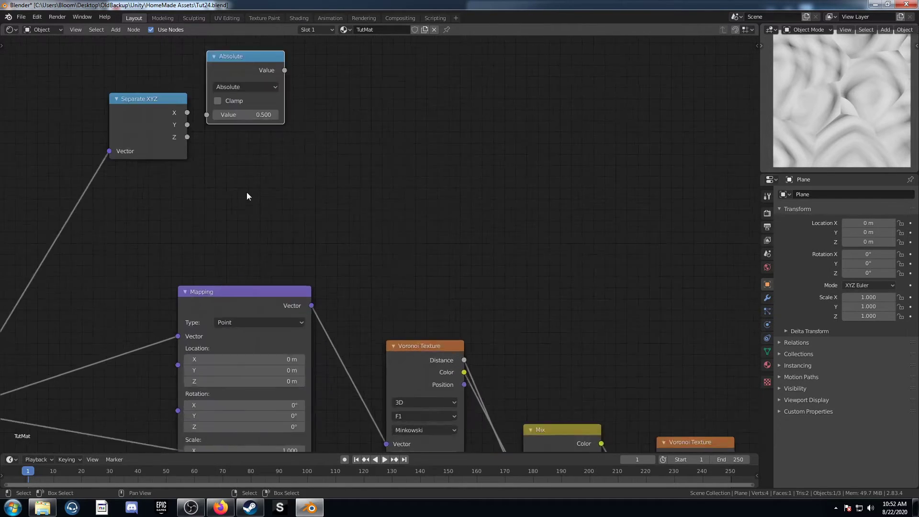
pyautogui.moveTo(257, 212); pyautogui.dragTo(304, 170)
pyautogui.moveTo(337, 102); pyautogui.dragTo(345, 219)
pyautogui.moveTo(257, 226); pyautogui.dragTo(312, 287)
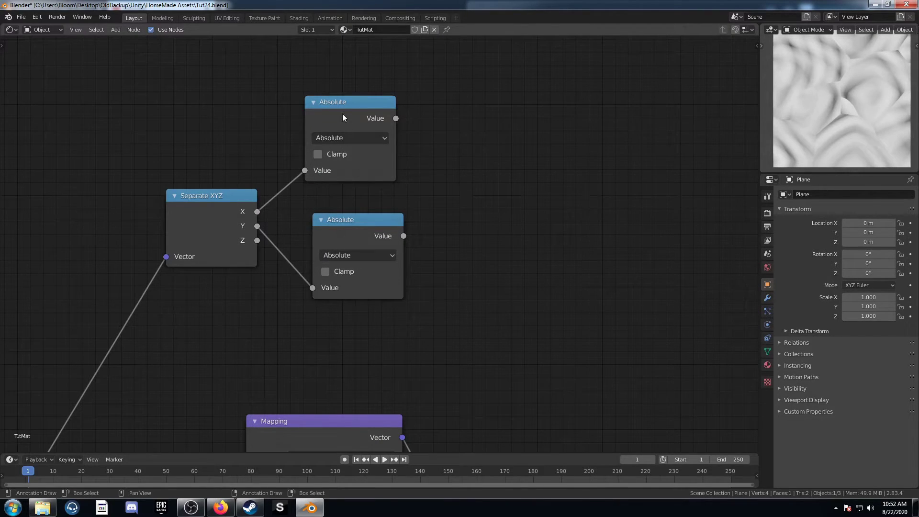
# - Duplicate an Absolute node as an Add node, feed both Absolute outputs into it, and preview the Add result
pyautogui.hotkey('shift', 'd')
pyautogui.click(462, 141)
pyautogui.click(472, 165)
pyautogui.click(432, 210)
pyautogui.moveTo(396, 119); pyautogui.dragTo(401, 127)
pyautogui.moveTo(426, 197); pyautogui.dragTo(424, 198)
pyautogui.moveTo(403, 235); pyautogui.dragTo(424, 211)
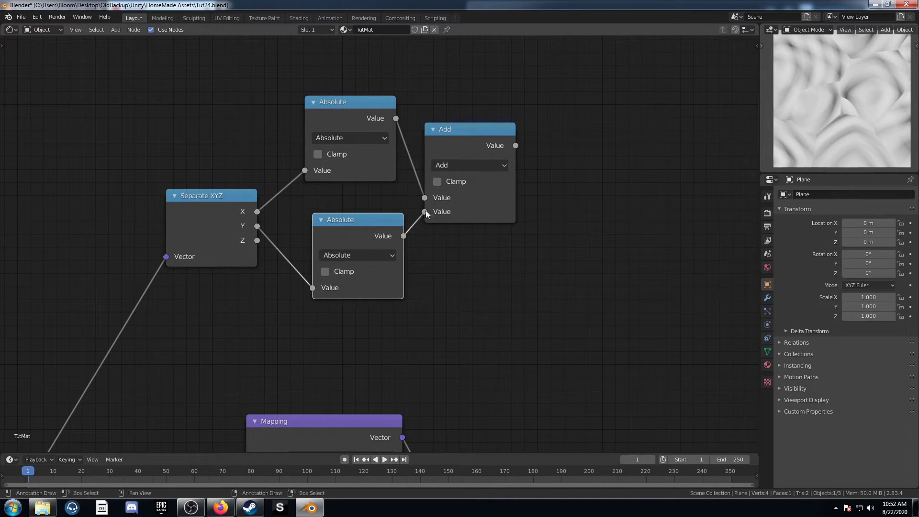
pyautogui.keyDown('ctrl'); pyautogui.keyDown('shift'); pyautogui.click(455, 126); pyautogui.keyUp('shift'); pyautogui.keyUp('ctrl')
# - Insert a ColorRamp node between the Add node and the Viewer, and flip the ramp
pyautogui.scroll(-2, 528, 236)
pyautogui.scroll(-3, 527, 231)
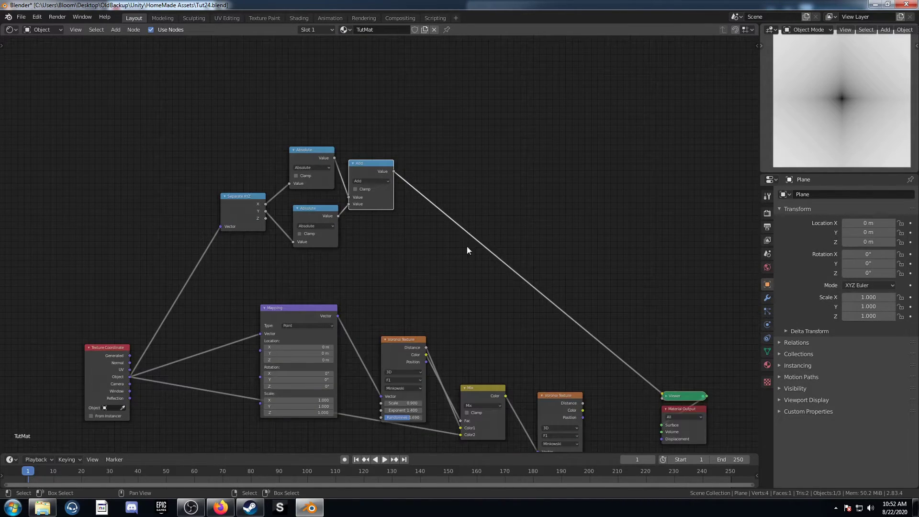
pyautogui.hotkey('shift', 'a')
pyautogui.write('color')
pyautogui.press('Return')
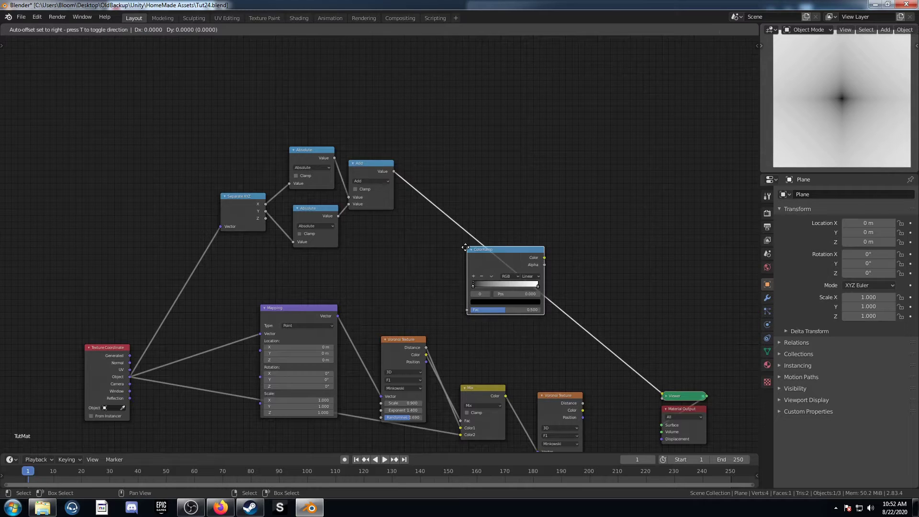
pyautogui.click(437, 205)
pyautogui.click(463, 234)
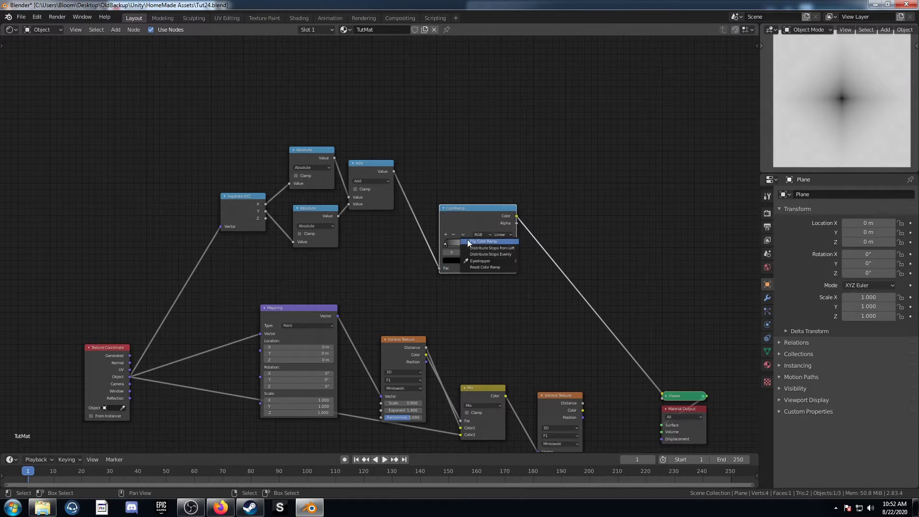
pyautogui.click(475, 241)
# - Set the position of the ColorRamp's black stop to 0.95
pyautogui.scroll(2, 378, 218)
pyautogui.moveTo(442, 216); pyautogui.dragTo(440, 216)
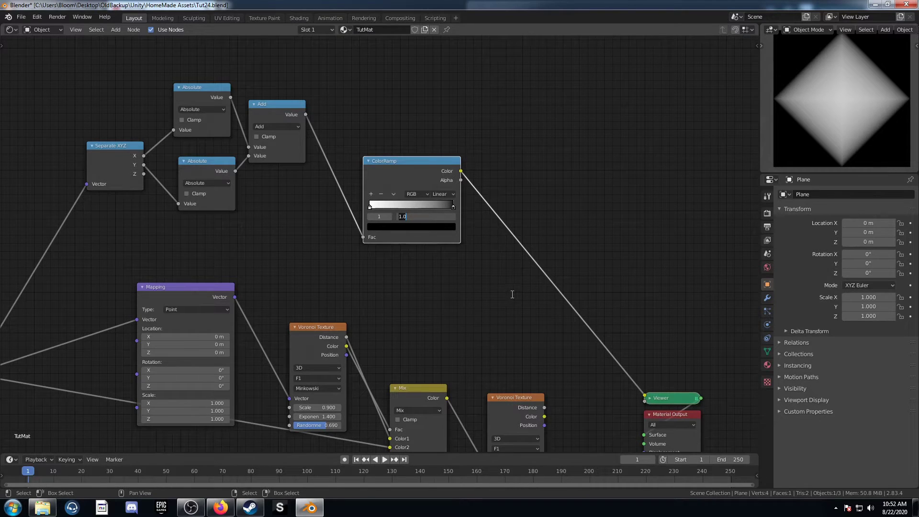
pyautogui.write('.95')
pyautogui.press('Return')
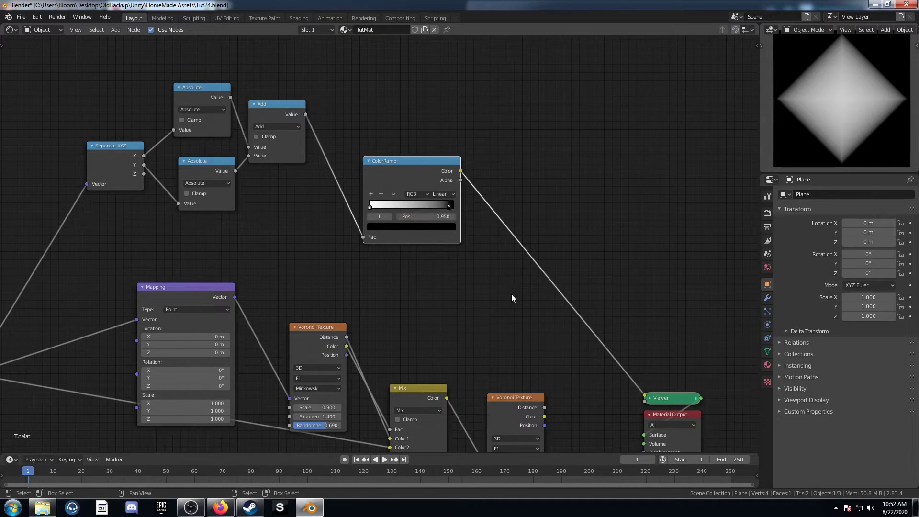
# - Insert a duplicate of the Add node after the ColorRamp, change it to Multiply, and set its value to 16.7
pyautogui.scroll(-2, 501, 286)
pyautogui.moveTo(475, 297); pyautogui.dragTo(362, 219, button='middle')
pyautogui.click(206, 105)
pyautogui.scroll(2, 492, 229)
pyautogui.press('g')
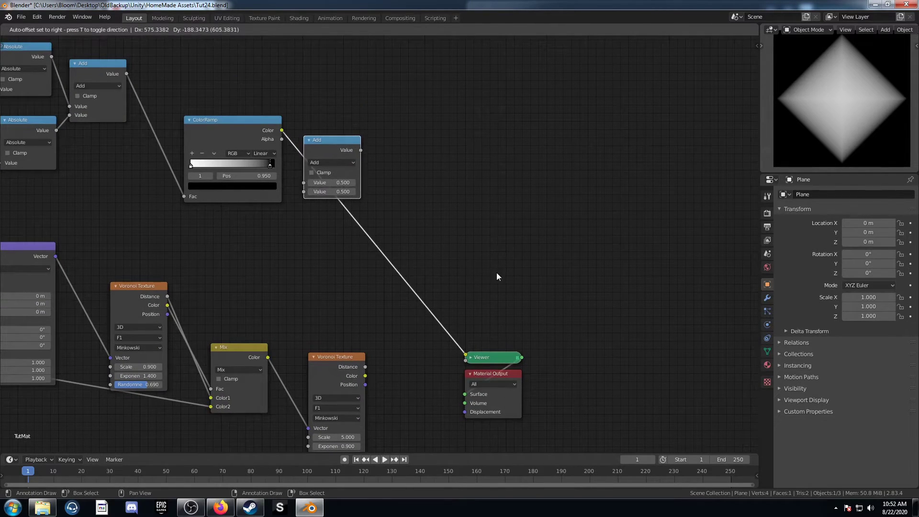
pyautogui.click(507, 276)
pyautogui.click(340, 162)
pyautogui.click(338, 210)
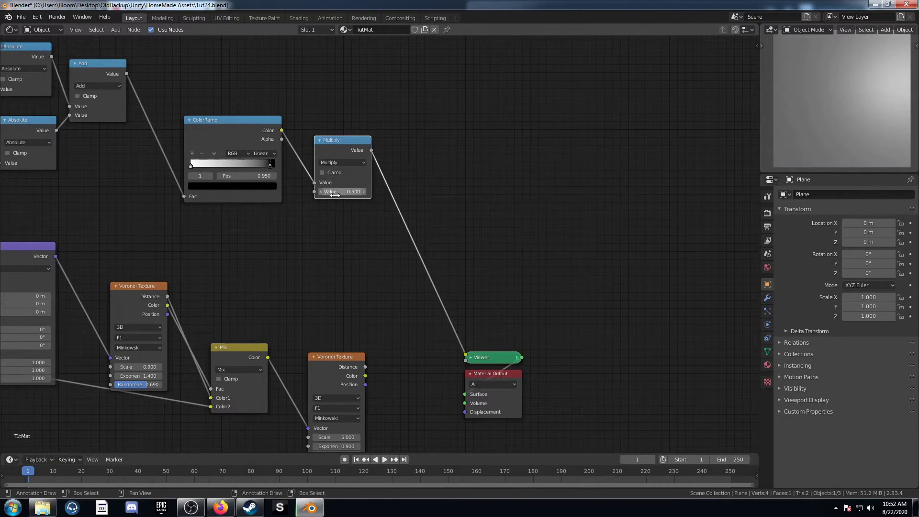
pyautogui.click(335, 191)
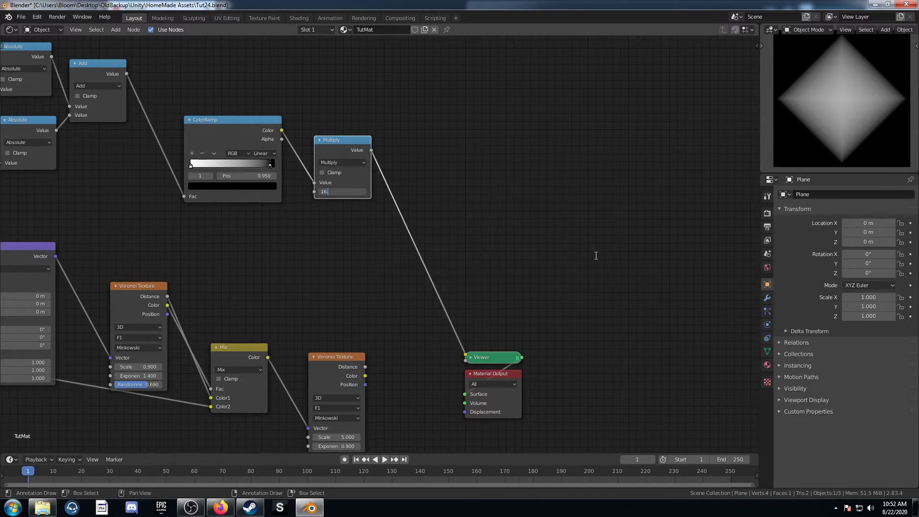
pyautogui.press('Return')
# - Link the Multiply output to the Scale input of the second Voronoi Texture and preview that texture
pyautogui.scroll(-2, 366, 137)
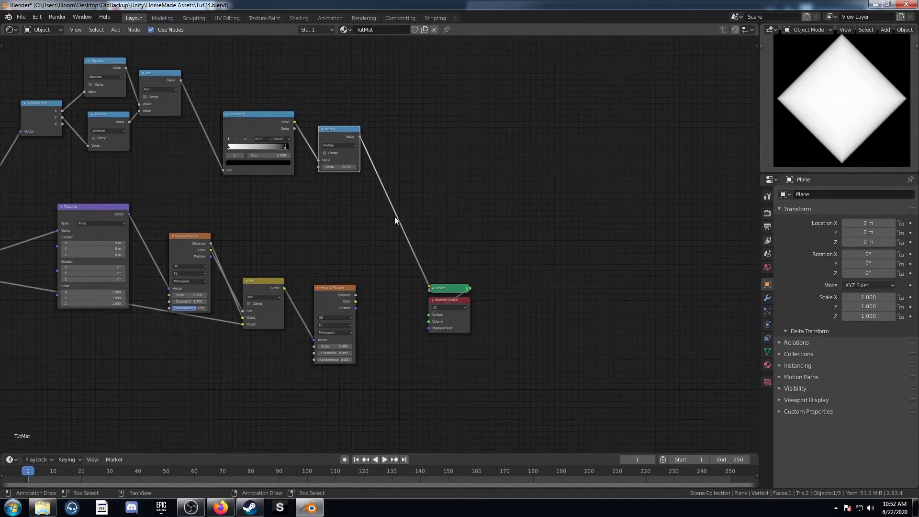
pyautogui.moveTo(360, 137); pyautogui.dragTo(363, 140)
pyautogui.moveTo(399, 234); pyautogui.dragTo(315, 346)
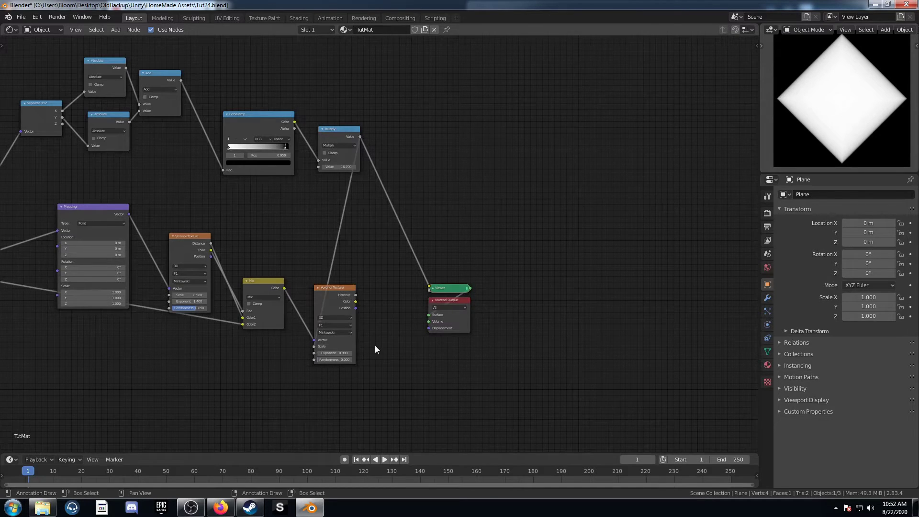
pyautogui.scroll(2, 375, 349)
pyautogui.moveTo(249, 277); pyautogui.dragTo(312, 270)
pyautogui.keyDown('ctrl'); pyautogui.keyDown('shift'); pyautogui.click(312, 270); pyautogui.keyUp('shift'); pyautogui.keyUp('ctrl')
# - Move the Viewer and Material Output nodes farther away from the second Voronoi Texture to make room
pyautogui.moveTo(429, 293); pyautogui.dragTo(370, 240, button='middle')
pyautogui.scroll(-3, 370, 241)
pyautogui.moveTo(345, 190); pyautogui.dragTo(415, 315)
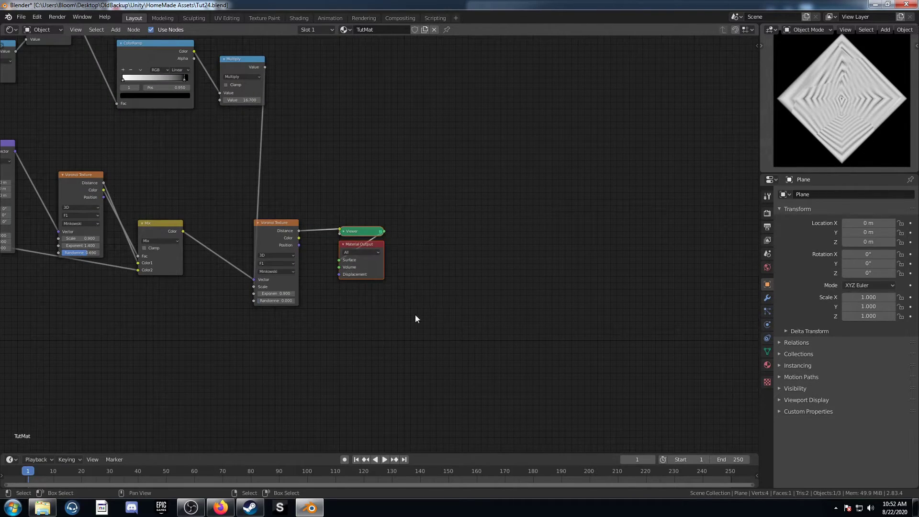
pyautogui.press('g')
pyautogui.click(486, 290)
# - Insert a ColorRamp between the second Voronoi Texture and the Viewer, and flip its colors
pyautogui.hotkey('shift', 'a')
pyautogui.click(382, 300)
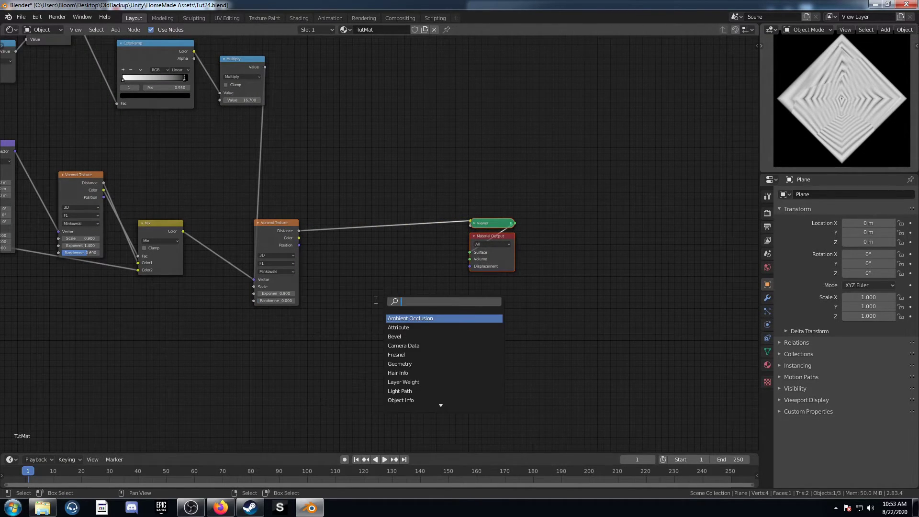
pyautogui.write('color')
pyautogui.press('Down')
pyautogui.press('Return')
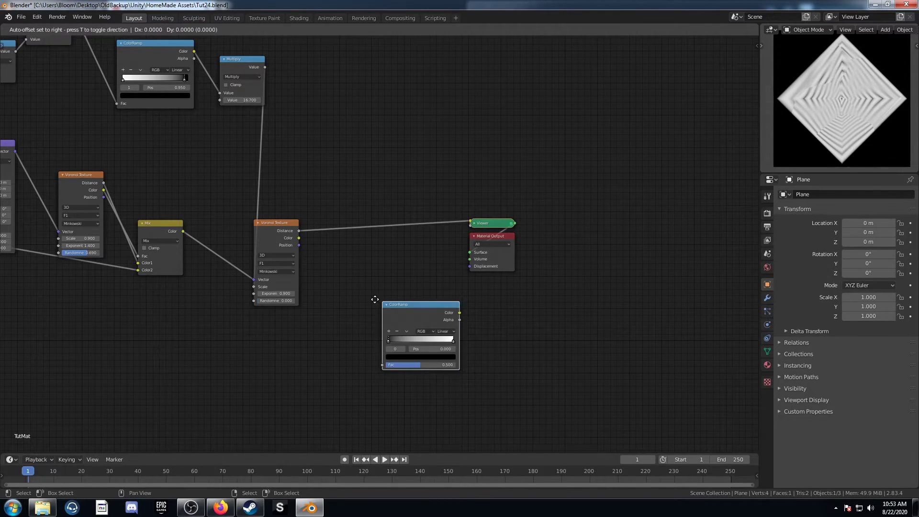
pyautogui.click(316, 208)
pyautogui.moveTo(404, 301); pyautogui.dragTo(302, 314, button='middle')
pyautogui.click(262, 245)
pyautogui.click(275, 253)
# - Insert a MixRGB node after the second ColorRamp and place a duplicate of it before the Viewer
pyautogui.hotkey('shift', 'a')
pyautogui.click(304, 316)
pyautogui.write('mix')
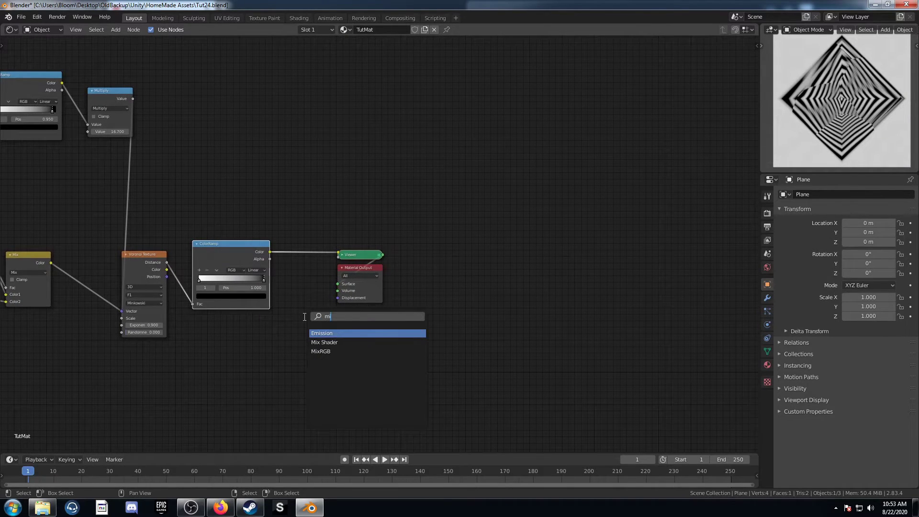
pyautogui.press('Return')
pyautogui.click(297, 226)
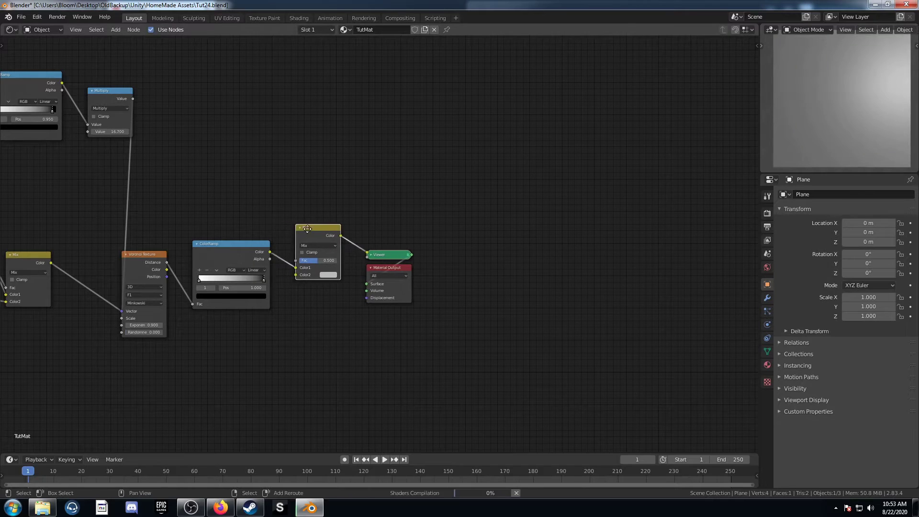
pyautogui.hotkey('shift', 'd')
pyautogui.click(375, 234)
# - Set the first new Mix node to Color Burn with black as Color2
pyautogui.click(334, 248)
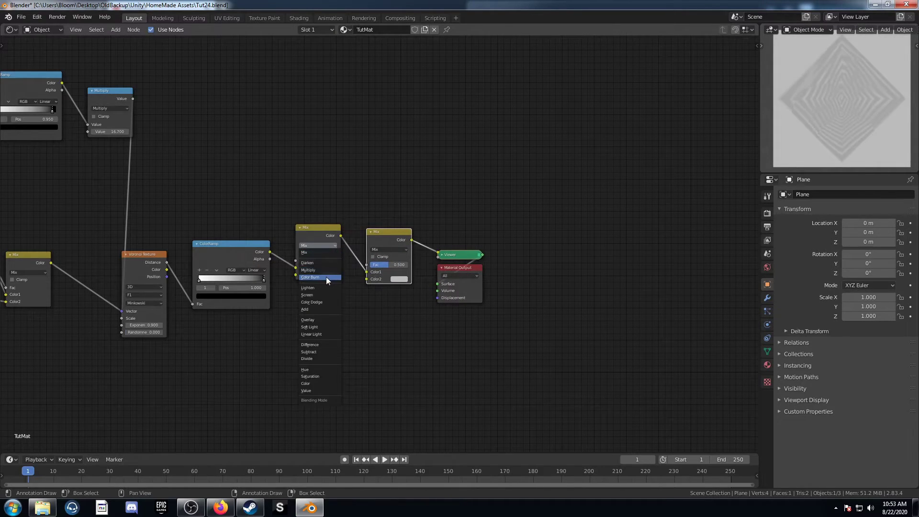
pyautogui.click(326, 276)
pyautogui.click(325, 275)
pyautogui.scroll(-7, 344, 215)
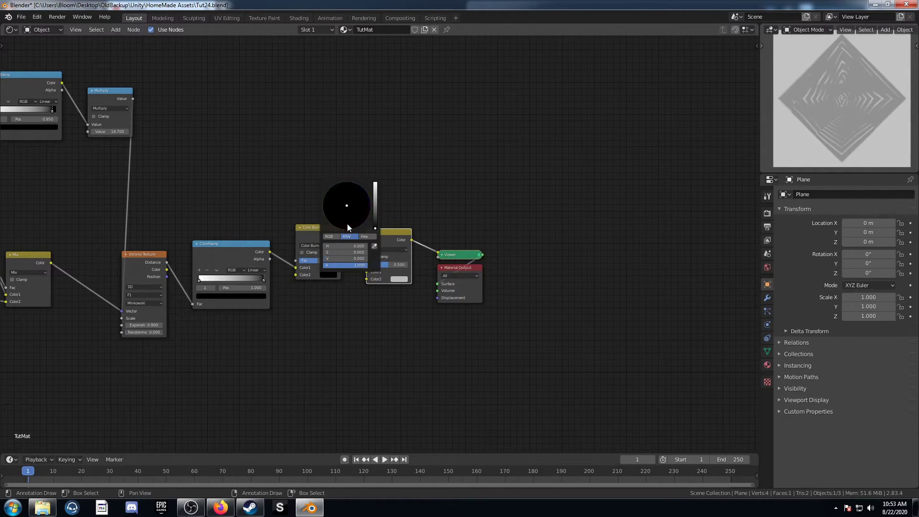
# - Set the second new Mix node to Color Dodge with white as Color2
pyautogui.click(394, 249)
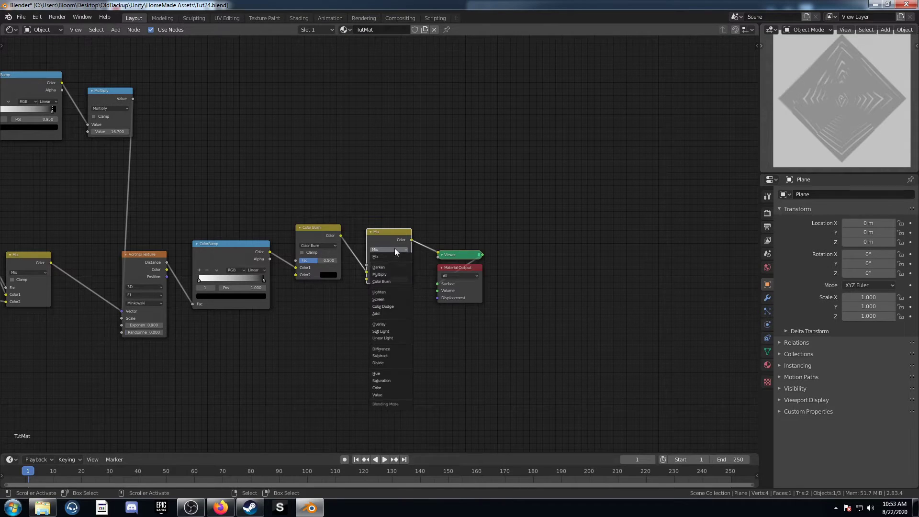
pyautogui.click(395, 306)
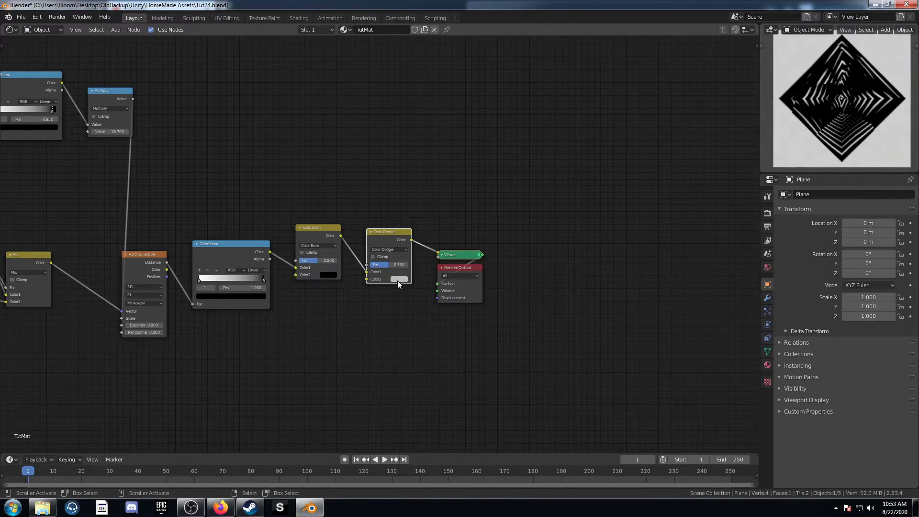
pyautogui.click(397, 280)
pyautogui.scroll(6, 409, 217)
# - Set the Color Burn factor to 0.27 and the Color Dodge factor to 1
pyautogui.moveTo(364, 304); pyautogui.dragTo(418, 305, button='middle')
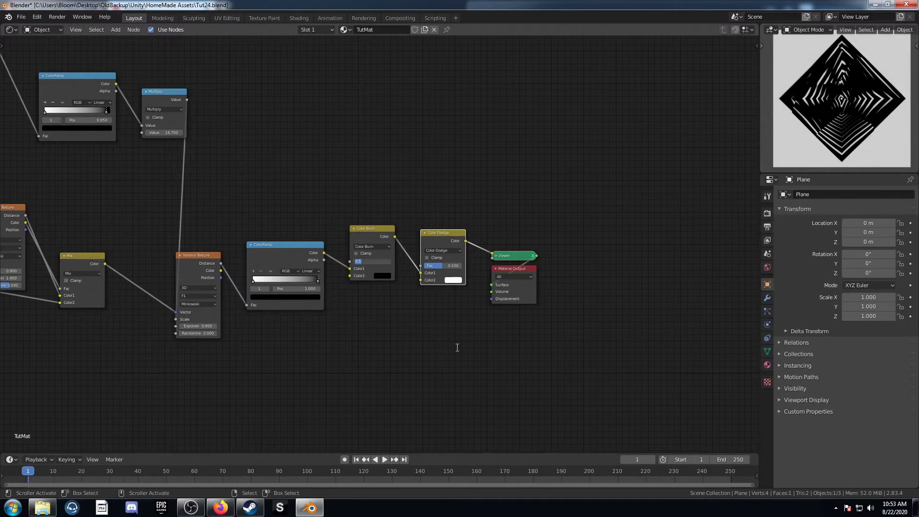
pyautogui.press('Return')
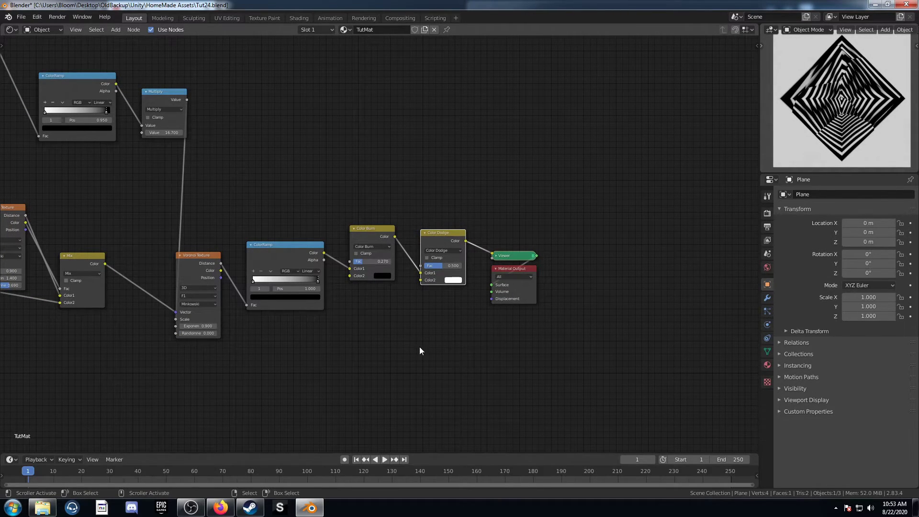
pyautogui.moveTo(443, 266); pyautogui.dragTo(461, 265)
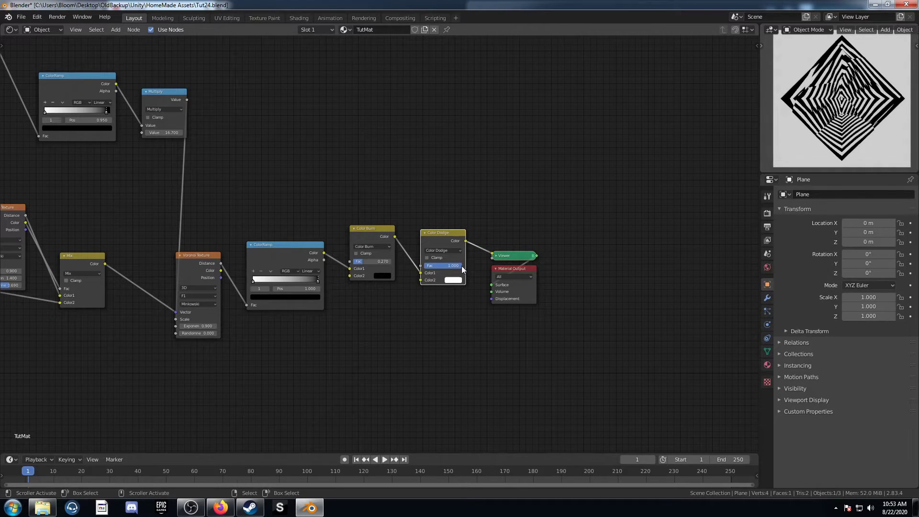
# - Spread the first Voronoi Texture and its Mix node apart by moving the Mix down and the Voronoi up
pyautogui.scroll(-4, 143, 366)
pyautogui.moveTo(144, 366); pyautogui.dragTo(355, 356, button='middle')
pyautogui.scroll(2, 330, 359)
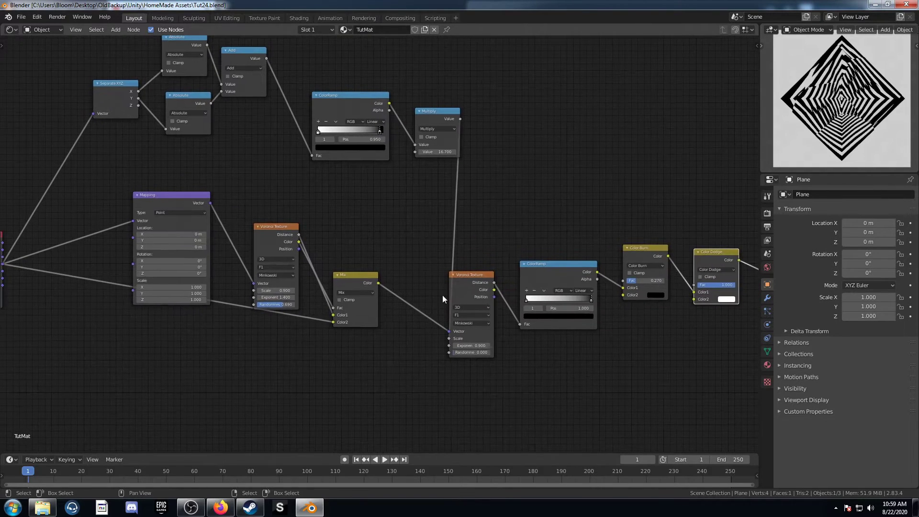
pyautogui.moveTo(442, 295)
pyautogui.mouseDown(button='middle')
pyautogui.moveTo(455, 284)
pyautogui.moveTo(457, 298)
pyautogui.mouseUp(button='middle')
pyautogui.scroll(2, 430, 307)
pyautogui.moveTo(347, 313); pyautogui.dragTo(300, 296, button='middle')
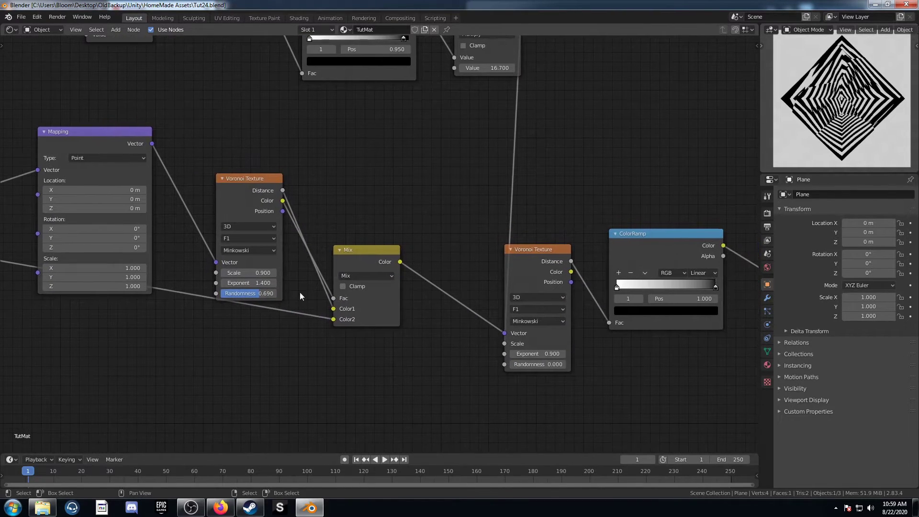
pyautogui.moveTo(364, 257); pyautogui.dragTo(369, 276)
pyautogui.moveTo(254, 185); pyautogui.dragTo(254, 159)
# - Try a randomness of 0 on the first Voronoi Texture and a different Z rotation on the Mapping node, undoing both
pyautogui.moveTo(451, 249); pyautogui.dragTo(446, 245, button='middle')
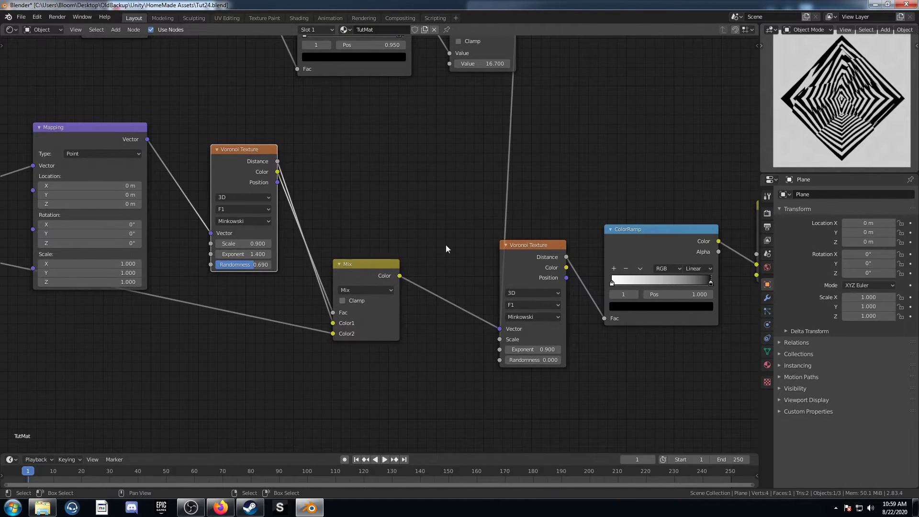
pyautogui.moveTo(423, 200); pyautogui.dragTo(472, 198, button='middle')
pyautogui.moveTo(325, 252); pyautogui.dragTo(342, 252, button='middle')
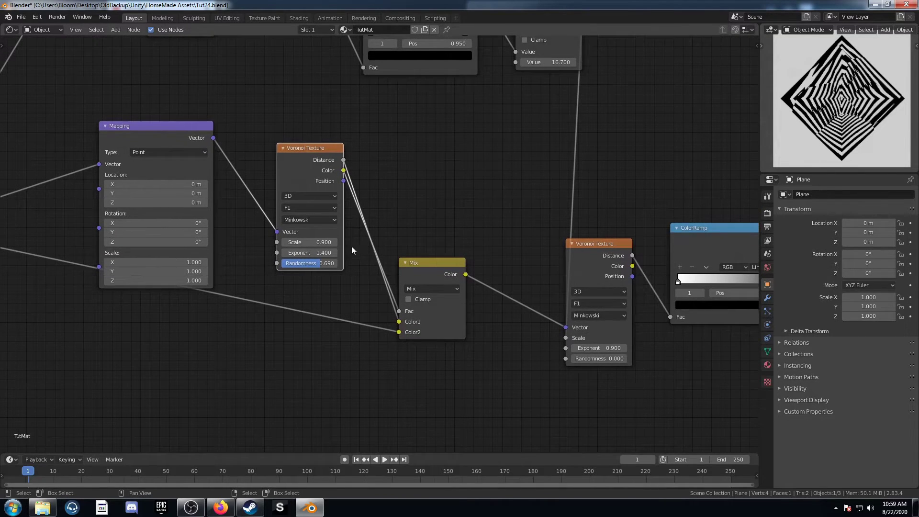
pyautogui.moveTo(309, 263); pyautogui.dragTo(282, 263)
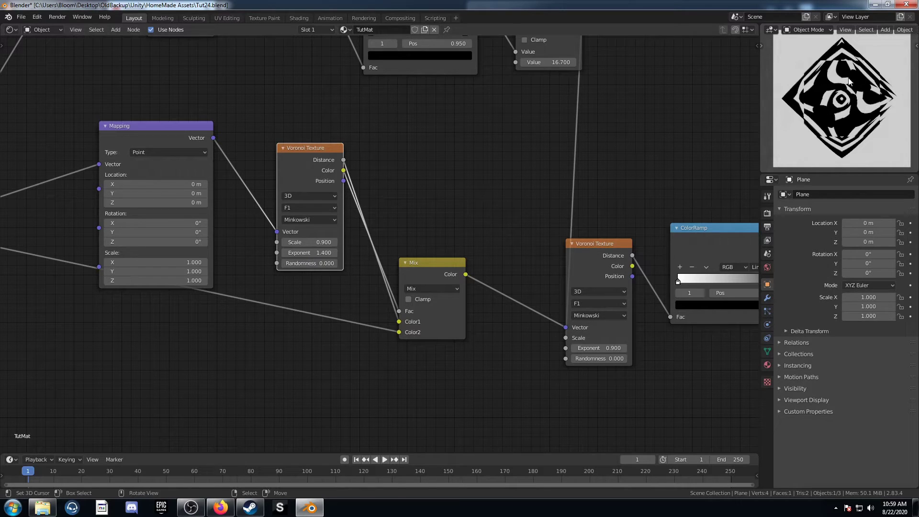
pyautogui.hotkey('ctrl', 'z')
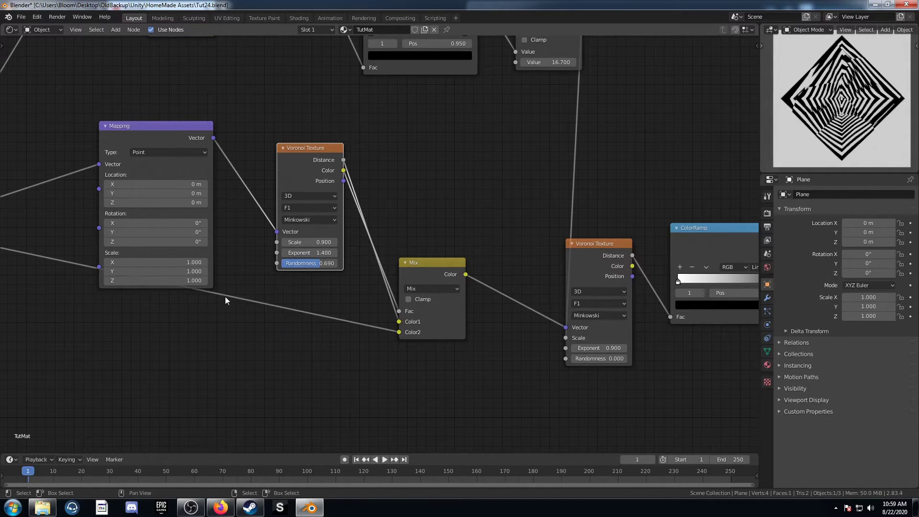
pyautogui.moveTo(228, 296); pyautogui.dragTo(319, 297)
pyautogui.hotkey('ctrl', 'z')
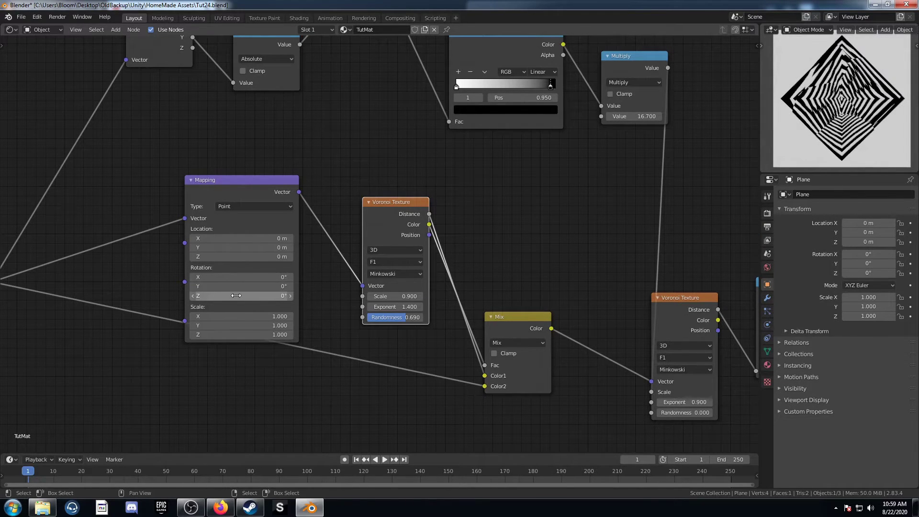
# - Move the Mapping node farther away from the first Voronoi Texture
pyautogui.moveTo(251, 187); pyautogui.dragTo(221, 162)
pyautogui.scroll(-2, 307, 240)
pyautogui.moveTo(308, 240); pyautogui.dragTo(235, 248, button='middle')
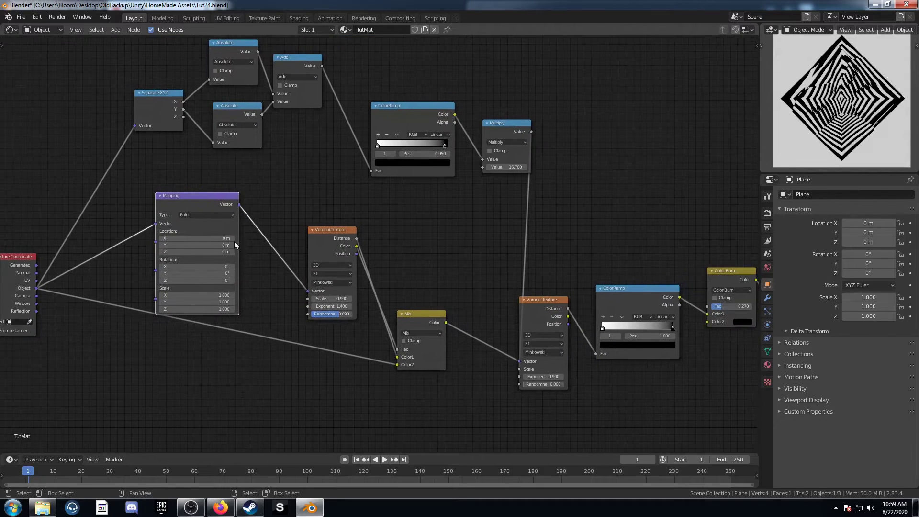
pyautogui.moveTo(312, 244); pyautogui.dragTo(326, 315, button='middle')
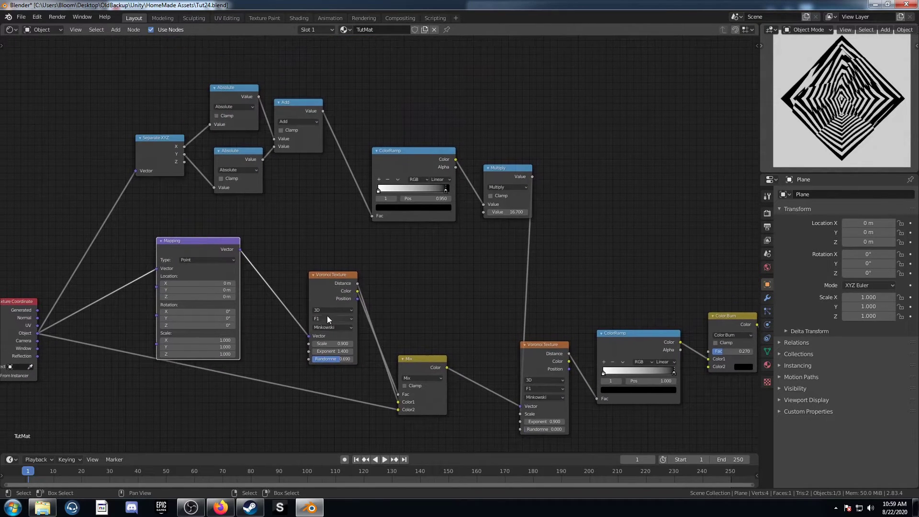
# - Detach the upper Absolute node from its links so Separate XYZ's X output feeds the Add node directly
pyautogui.scroll(4, 284, 285)
pyautogui.moveTo(314, 266); pyautogui.dragTo(282, 248, button='middle')
pyautogui.moveTo(134, 150); pyautogui.dragTo(366, 299, button='middle')
pyautogui.keyDown('alt'); pyautogui.moveTo(343, 216); pyautogui.dragTo(307, 126); pyautogui.keyUp('alt')
pyautogui.moveTo(420, 297); pyautogui.dragTo(421, 270, button='middle')
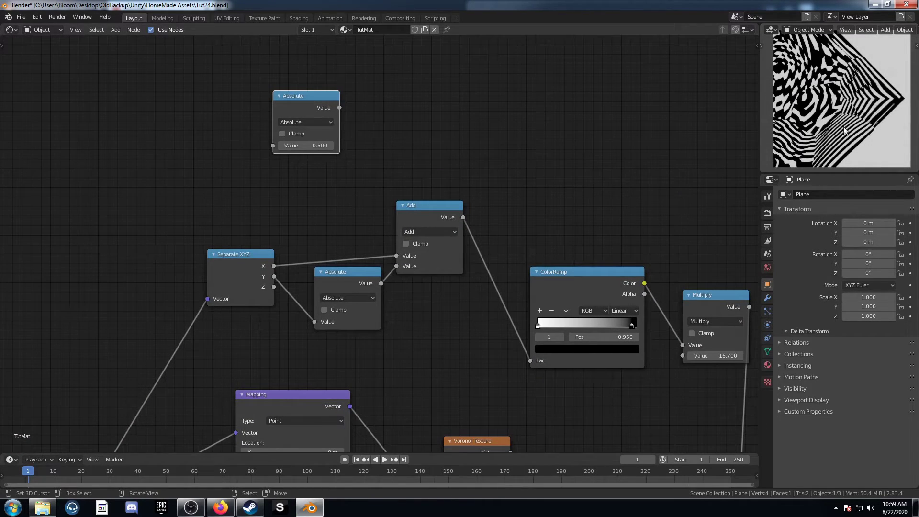
# - Try the mask ColorRamp's black stop at position 0.091, and undo the change
pyautogui.moveTo(569, 253); pyautogui.dragTo(507, 196, button='middle')
pyautogui.moveTo(476, 271)
pyautogui.mouseDown()
pyautogui.moveTo(536, 268)
pyautogui.moveTo(440, 267)
pyautogui.mouseUp()
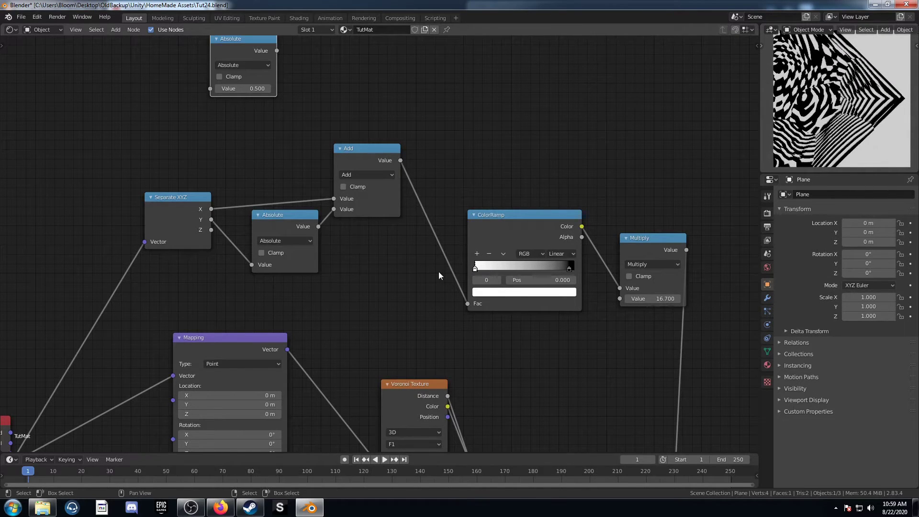
pyautogui.moveTo(569, 268); pyautogui.dragTo(470, 277)
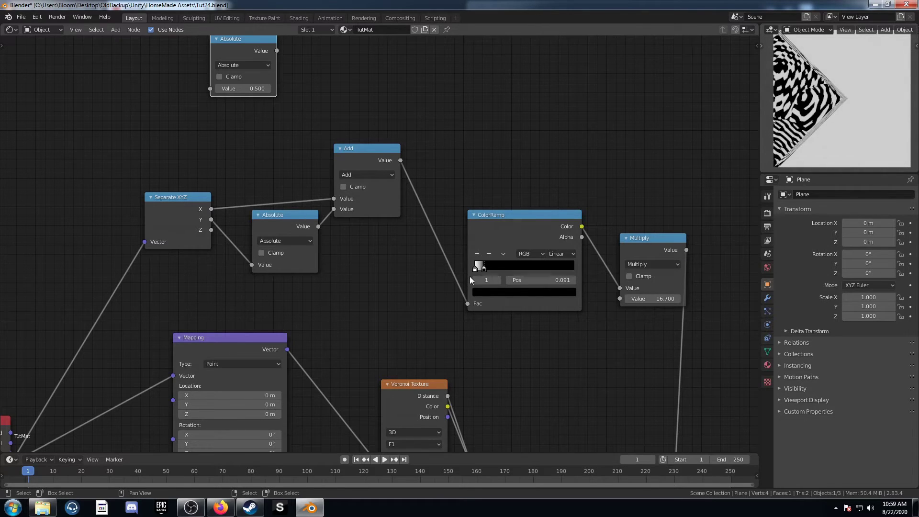
pyautogui.hotkey('ctrl', 'z')
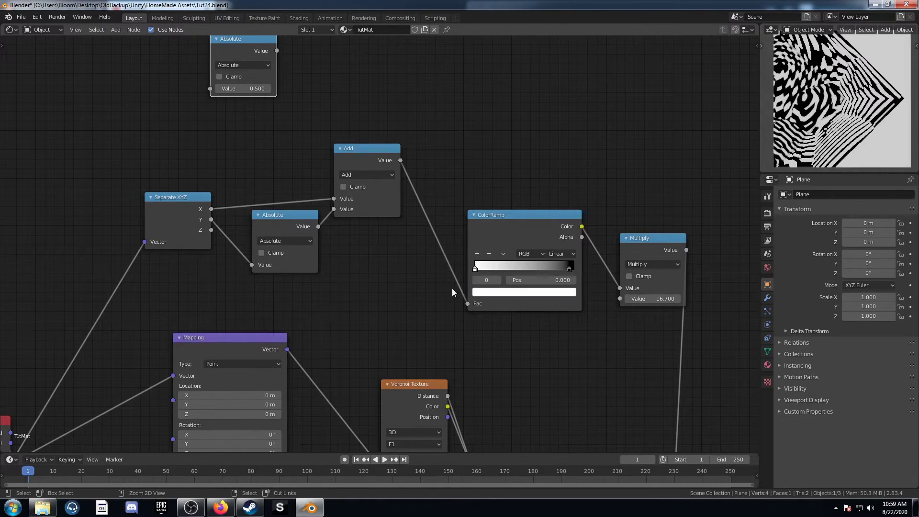
pyautogui.hotkey('ctrl', 'z')
# - Set the mask's Multiply value to 5.300 and reinsert the loose Absolute node between Separate XYZ's X output and the Add node
pyautogui.scroll(-5, 326, 350)
pyautogui.moveTo(430, 312); pyautogui.dragTo(384, 227, button='middle')
pyautogui.moveTo(526, 197); pyautogui.dragTo(515, 198)
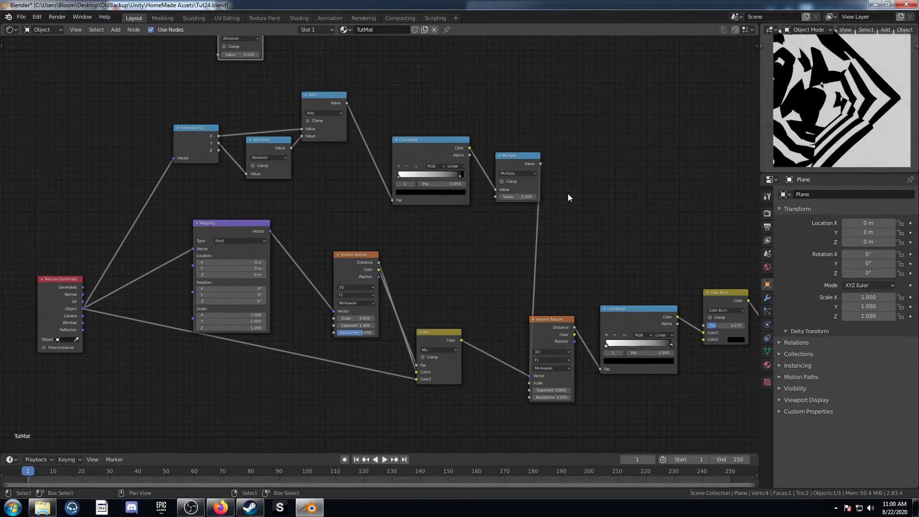
pyautogui.moveTo(225, 55); pyautogui.dragTo(254, 158, button='middle')
pyautogui.moveTo(284, 138); pyautogui.dragTo(292, 166)
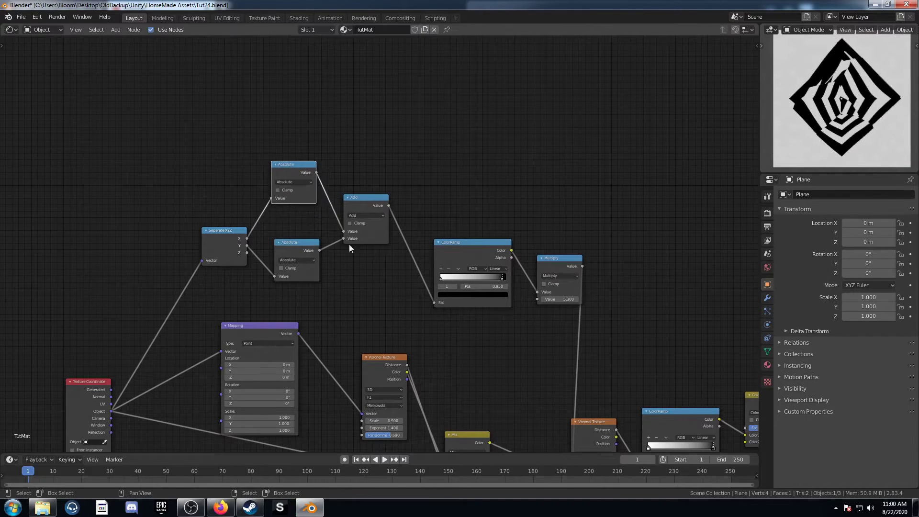
# - Try a different Z rotation on the Mapping node
pyautogui.moveTo(325, 363); pyautogui.dragTo(277, 285, button='middle')
pyautogui.moveTo(218, 325); pyautogui.dragTo(302, 324)
pyautogui.moveTo(429, 331); pyautogui.dragTo(259, 251, button='middle')
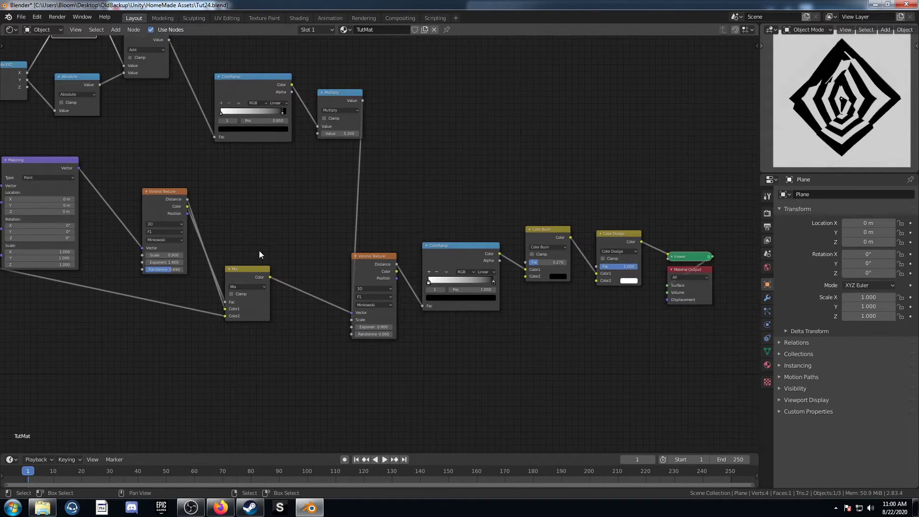
# - Try Manhattan distance with F2 on the second Voronoi Texture and its ColorRamp's white stop at position 0.909
pyautogui.scroll(3, 335, 292)
pyautogui.moveTo(364, 314); pyautogui.dragTo(338, 265, button='middle')
pyautogui.click(346, 273)
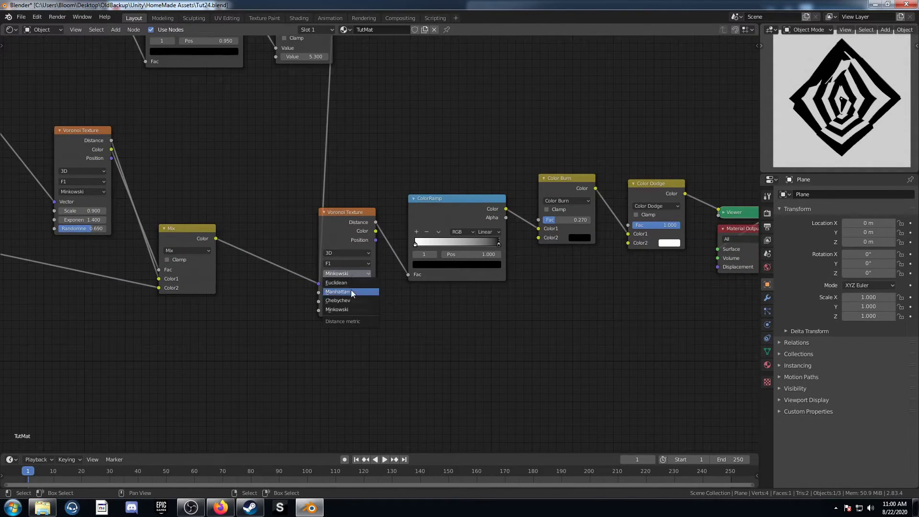
pyautogui.click(351, 291)
pyautogui.moveTo(160, 308); pyautogui.dragTo(340, 317, button='middle')
pyautogui.moveTo(522, 331); pyautogui.dragTo(289, 287, button='middle')
pyautogui.keyDown('ctrl'); pyautogui.scroll(-1, 475, 283); pyautogui.keyUp('ctrl')
pyautogui.moveTo(297, 333); pyautogui.dragTo(354, 352, button='middle')
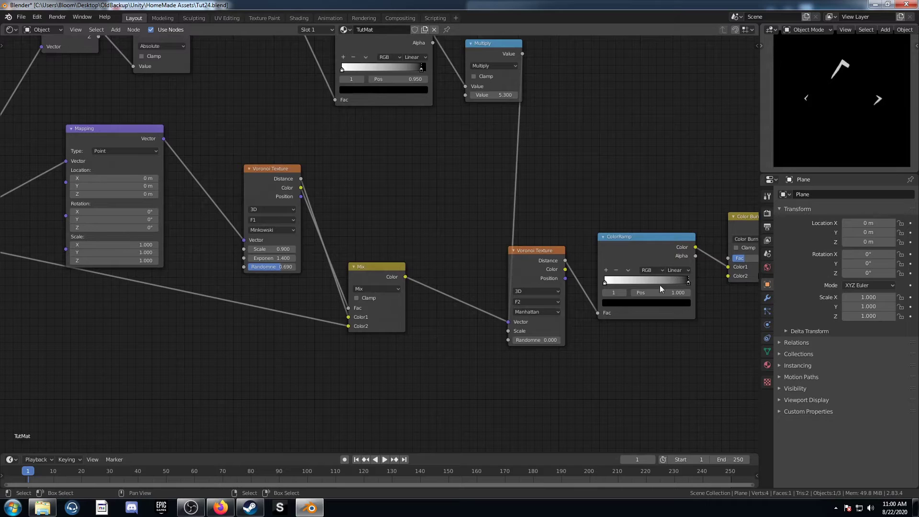
pyautogui.moveTo(605, 281); pyautogui.dragTo(690, 283)
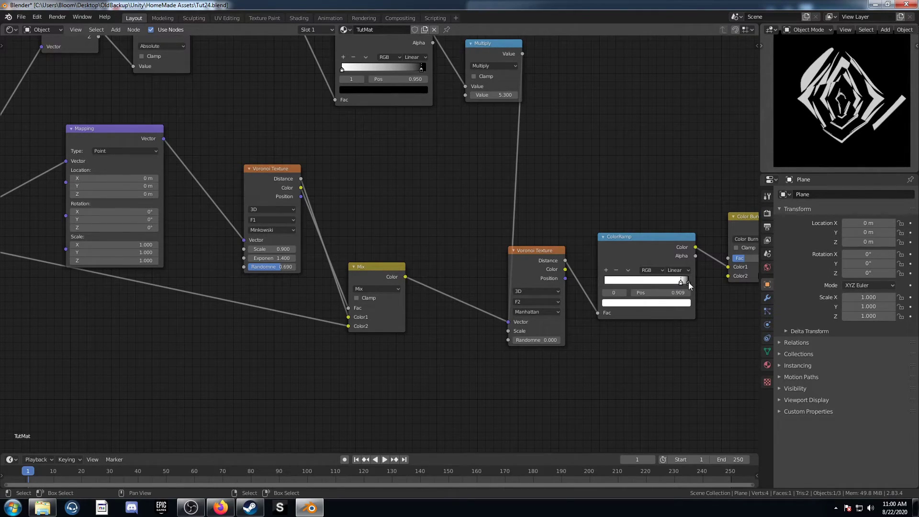
# - Try another Z rotation on the Mapping node and undo the changes to the second Voronoi Texture and its ColorRamp
pyautogui.moveTo(366, 264); pyautogui.dragTo(528, 295, button='middle')
pyautogui.moveTo(290, 257)
pyautogui.mouseDown()
pyautogui.moveTo(355, 257)
pyautogui.moveTo(287, 257)
pyautogui.mouseUp()
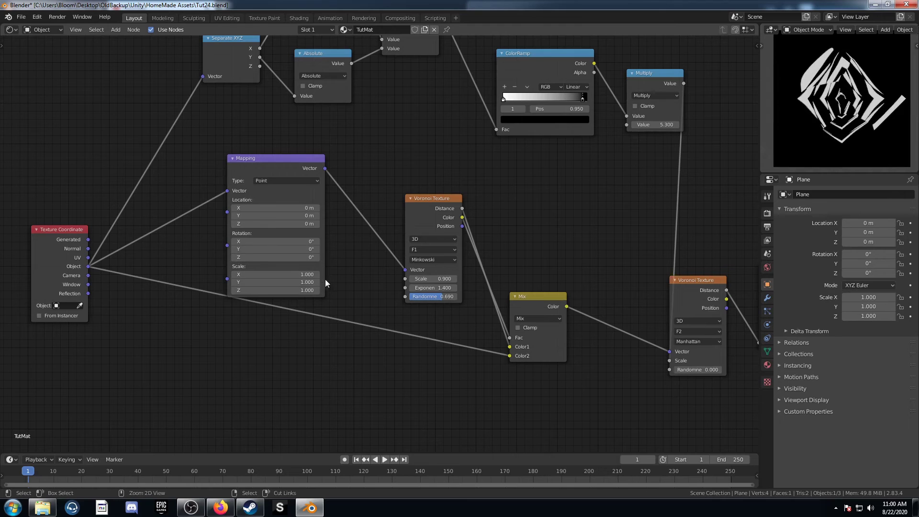
pyautogui.scroll(-2, 373, 335)
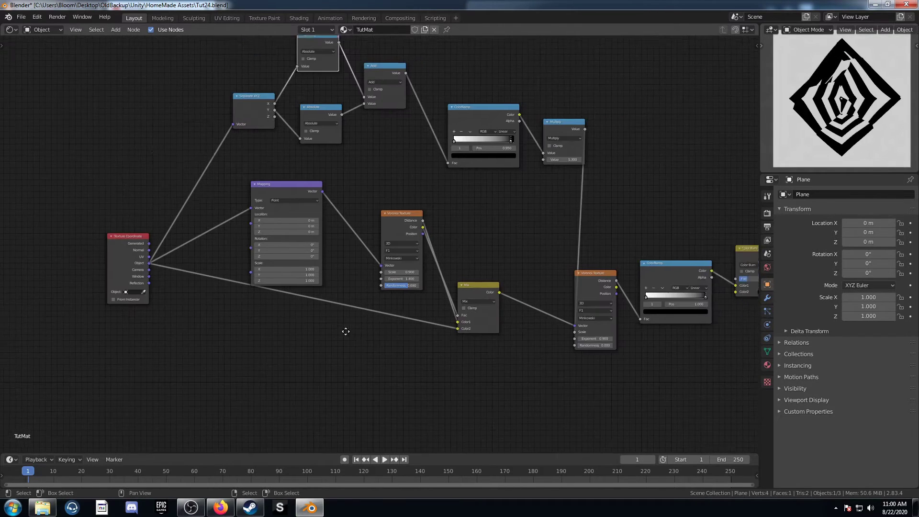
# - Clear the node tree except for the Material Output and add a new Voronoi Texture before it
pyautogui.keyDown('ctrl'); pyautogui.hscroll(3, 372, 330); pyautogui.keyUp('ctrl')
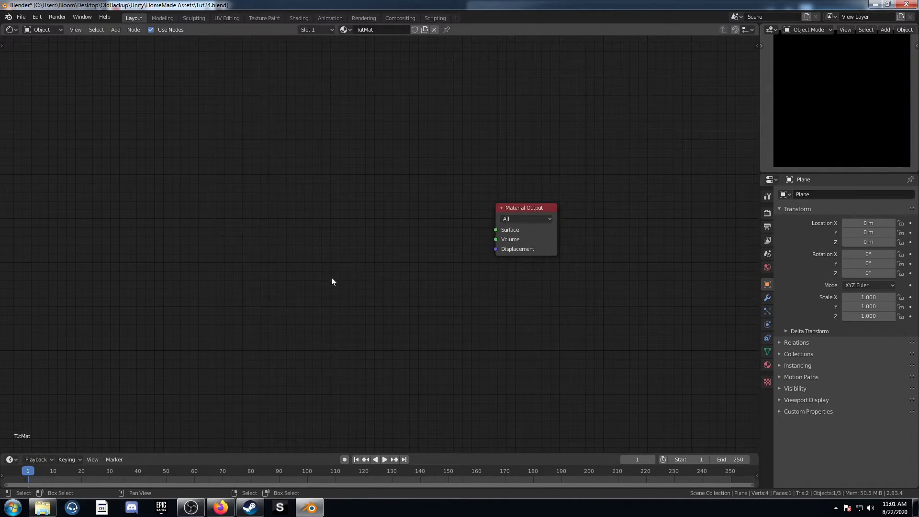
pyautogui.hotkey('shift', 'a')
pyautogui.click(304, 280)
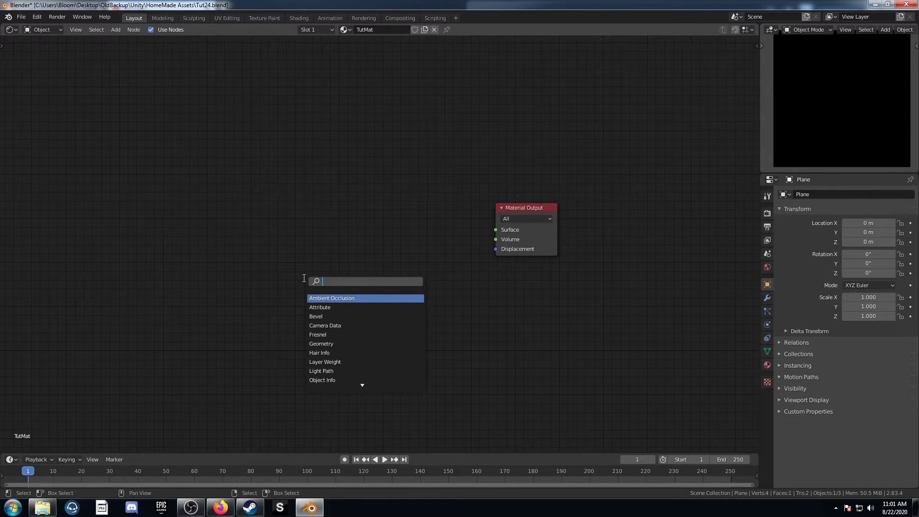
pyautogui.write('voro')
pyautogui.press('Return')
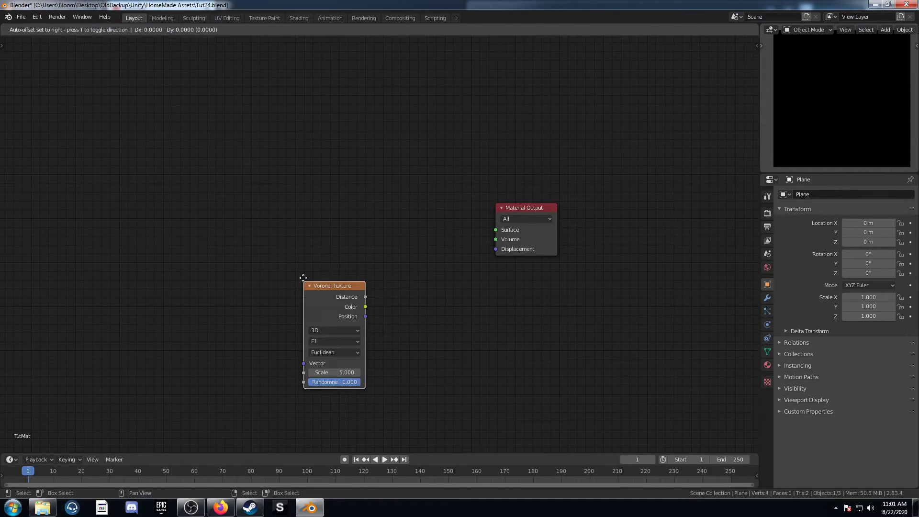
pyautogui.click(338, 180)
# - Set the Voronoi Texture to Manhattan distance with a randomness of 0 and preview its Distance output
pyautogui.click(353, 255)
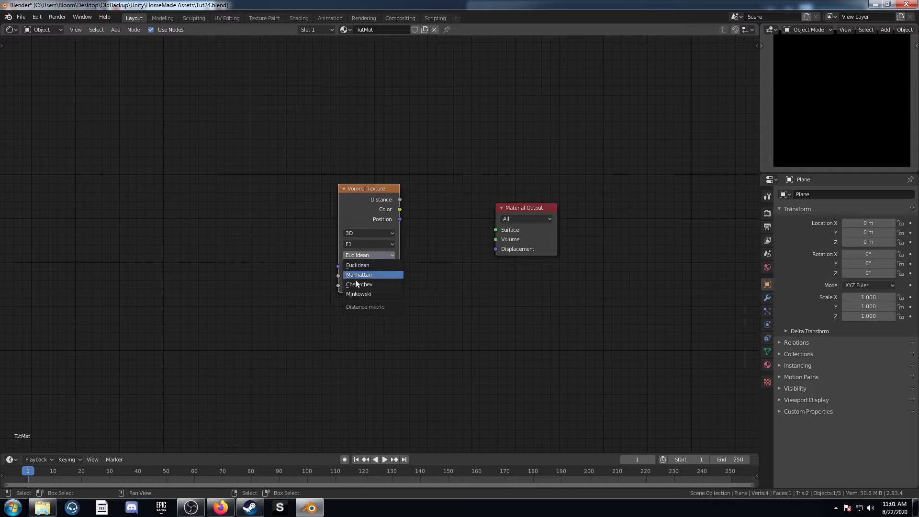
pyautogui.click(357, 275)
pyautogui.moveTo(364, 287); pyautogui.dragTo(426, 300, button='middle')
pyautogui.keyDown('ctrl'); pyautogui.keyDown('shift'); pyautogui.click(417, 222); pyautogui.keyUp('shift'); pyautogui.keyUp('ctrl')
# - Add Texture Coordinate and Mapping nodes before the Voronoi Texture, space them out, and feed Mapping from the Object output
pyautogui.moveTo(460, 201); pyautogui.dragTo(523, 185, button='middle')
pyautogui.hotkey('ctrl', 't')
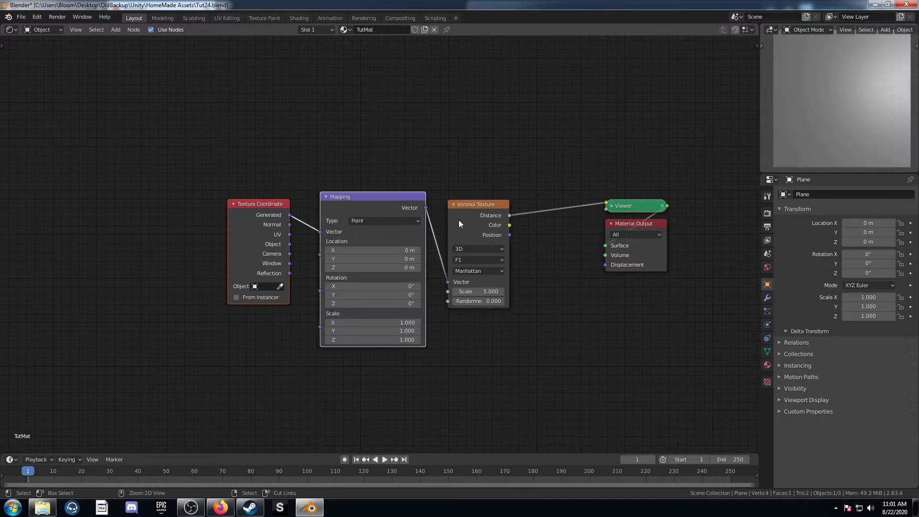
pyautogui.moveTo(388, 238); pyautogui.dragTo(386, 202, button='middle')
pyautogui.moveTo(372, 186); pyautogui.dragTo(224, 185)
pyautogui.moveTo(519, 181); pyautogui.dragTo(415, 164)
pyautogui.moveTo(256, 217); pyautogui.dragTo(331, 192)
pyautogui.moveTo(348, 202); pyautogui.dragTo(403, 277, button='middle')
pyautogui.moveTo(267, 240); pyautogui.dragTo(191, 187)
pyautogui.moveTo(266, 246); pyautogui.dragTo(190, 180)
# - Add a Spherical Gradient Texture above the Mapping node, feed it from the Object output, and preview it
pyautogui.hotkey('shift', 'a')
pyautogui.click(339, 132)
pyautogui.write('grad')
pyautogui.press('Return')
pyautogui.click(347, 115)
pyautogui.click(343, 164)
pyautogui.moveTo(221, 221); pyautogui.dragTo(317, 126)
pyautogui.moveTo(335, 99); pyautogui.dragTo(242, 180, button='middle')
pyautogui.keyDown('ctrl'); pyautogui.keyDown('shift'); pyautogui.click(259, 175); pyautogui.keyUp('shift'); pyautogui.keyUp('ctrl')
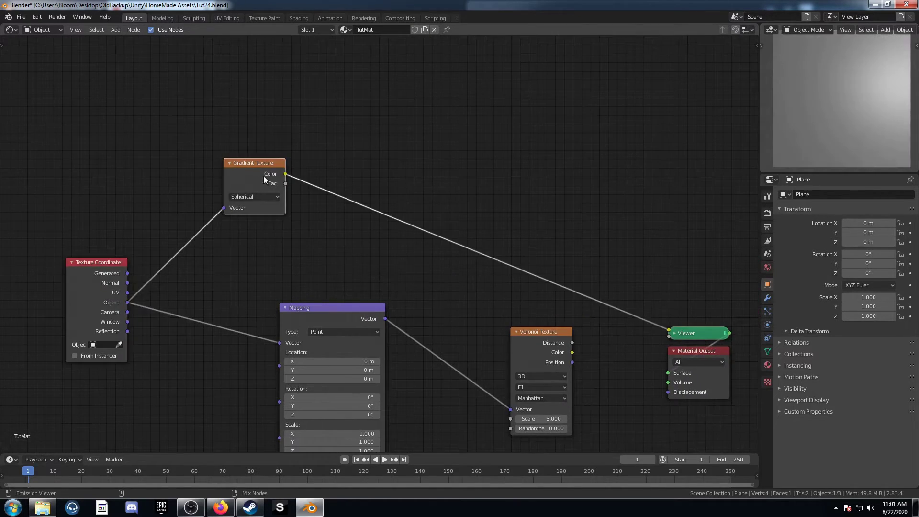
# - Insert a ColorRamp between the Gradient Texture's Color output and the Viewer
pyautogui.moveTo(421, 177); pyautogui.dragTo(381, 189, button='middle')
pyautogui.hotkey('shift', 'a')
pyautogui.click(352, 186)
pyautogui.write('colorramp')
pyautogui.press('Return')
pyautogui.click(286, 165)
pyautogui.moveTo(339, 170); pyautogui.dragTo(351, 150)
pyautogui.moveTo(397, 191); pyautogui.dragTo(396, 156, button='middle')
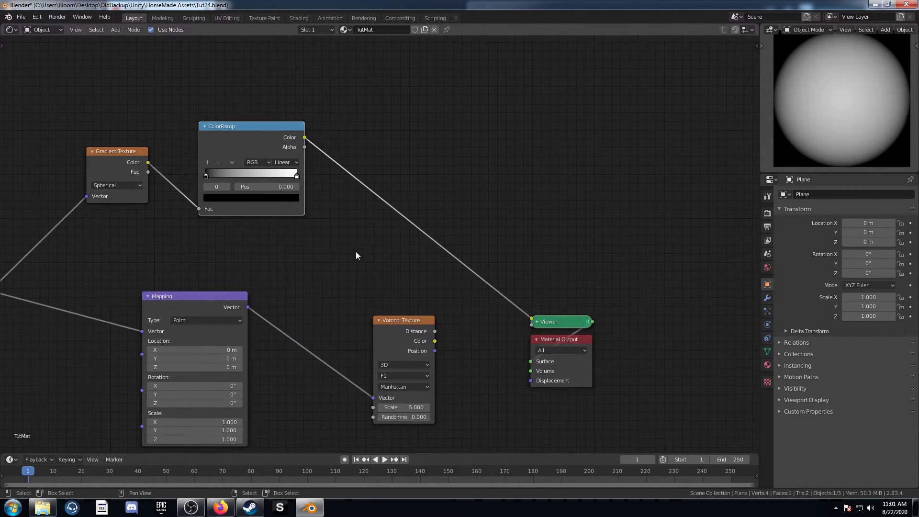
# - Insert a Math node after the ColorRamp and set its operation to Multiply
pyautogui.hotkey('shift', 'a')
pyautogui.click(377, 262)
pyautogui.write('add')
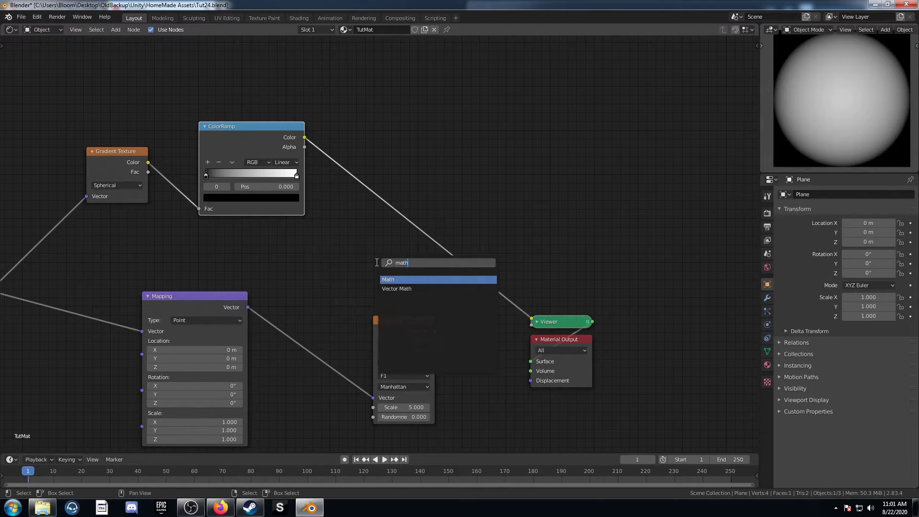
pyautogui.press('Return')
pyautogui.click(368, 186)
pyautogui.click(389, 198)
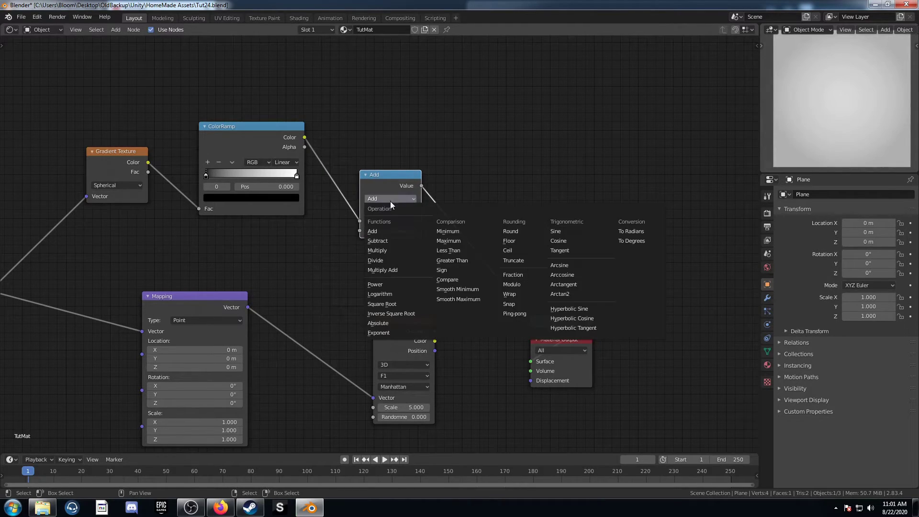
pyautogui.click(400, 253)
# - Set the Multiply node's second value to 5.1
pyautogui.click(390, 230)
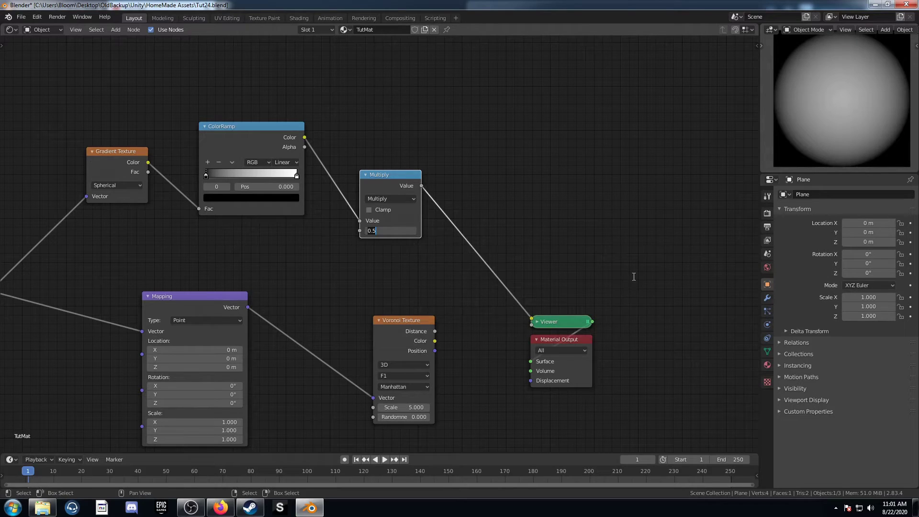
pyautogui.write('5.4')
pyautogui.press('BackSpace')
pyautogui.write('1')
pyautogui.press('Return')
# - Connect the Multiply output to the Voronoi Texture's Scale input and preview the Voronoi Texture
pyautogui.moveTo(647, 309); pyautogui.dragTo(543, 249, button='middle')
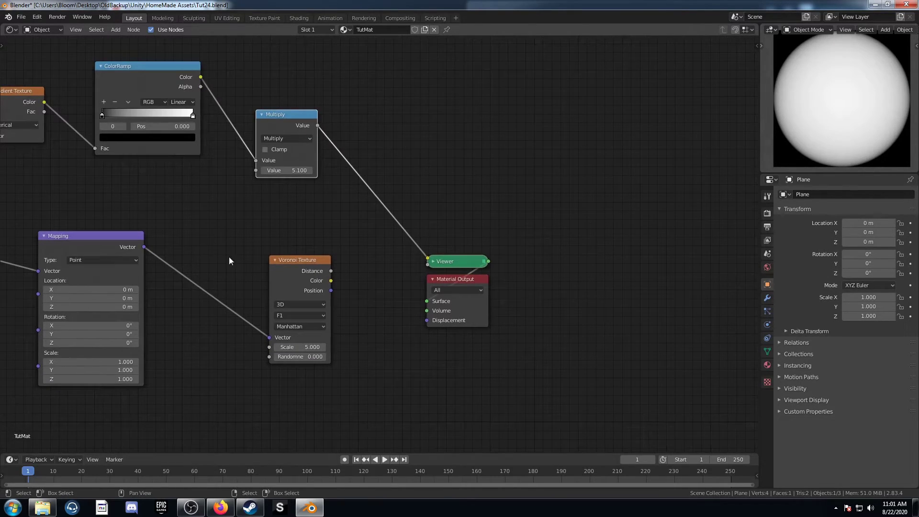
pyautogui.moveTo(297, 260); pyautogui.dragTo(328, 258)
pyautogui.moveTo(317, 125); pyautogui.dragTo(301, 345)
pyautogui.moveTo(349, 278); pyautogui.dragTo(274, 283, button='middle')
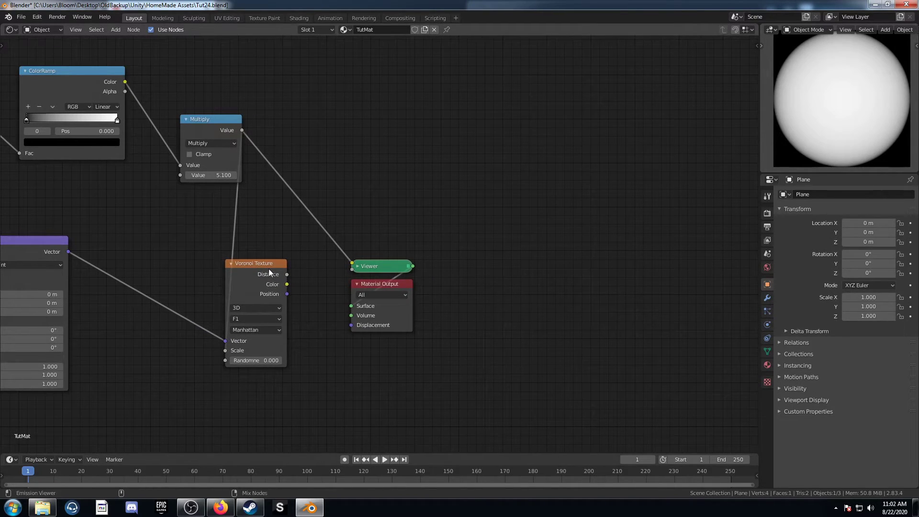
pyautogui.keyDown('ctrl'); pyautogui.keyDown('shift'); pyautogui.click(268, 268); pyautogui.keyUp('shift'); pyautogui.keyUp('ctrl')
# - Move the Viewer and Material Output farther away and insert two chained MixRGB nodes after the Voronoi Texture
pyautogui.scroll(1, 397, 378)
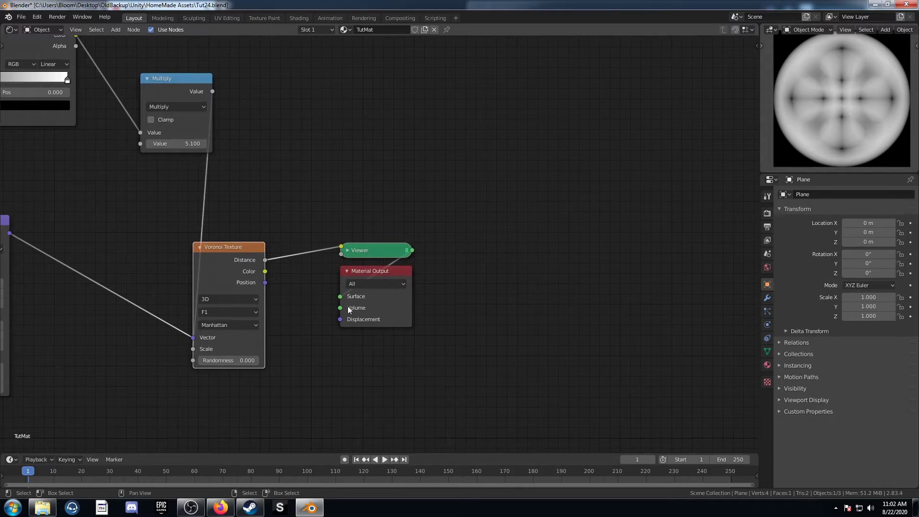
pyautogui.moveTo(343, 320); pyautogui.dragTo(572, 308)
pyautogui.hotkey('shift', 'a')
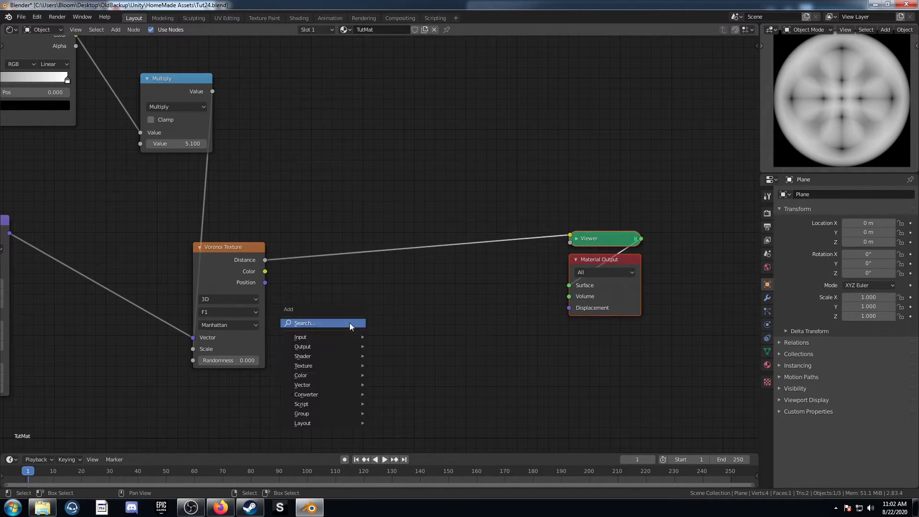
pyautogui.write('mixr')
pyautogui.press('Return')
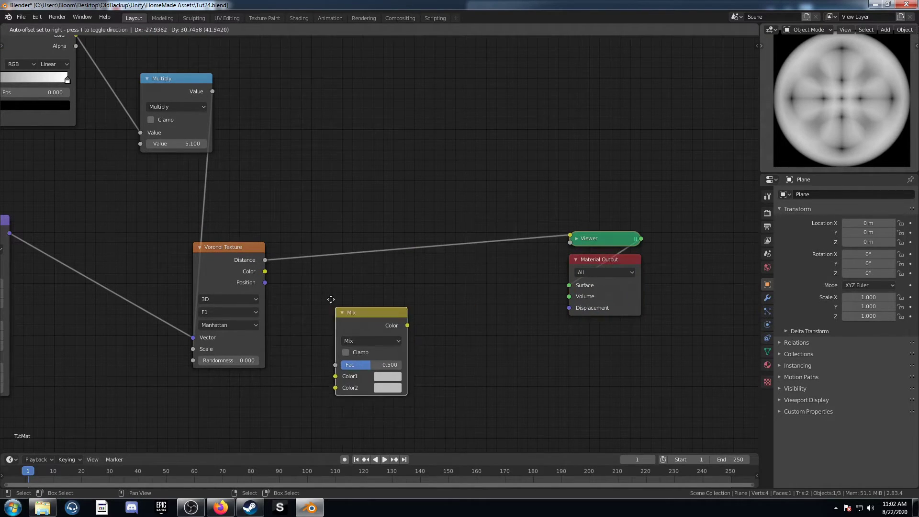
pyautogui.click(441, 229)
# - Set the first Mix node to Color Burn with black as Color2
pyautogui.click(345, 244)
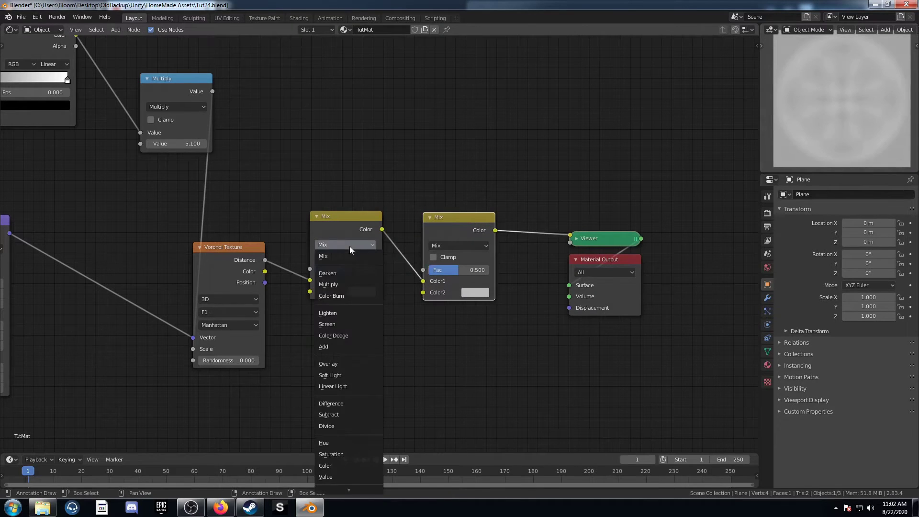
pyautogui.click(351, 296)
pyautogui.click(359, 291)
pyautogui.scroll(-15, 387, 194)
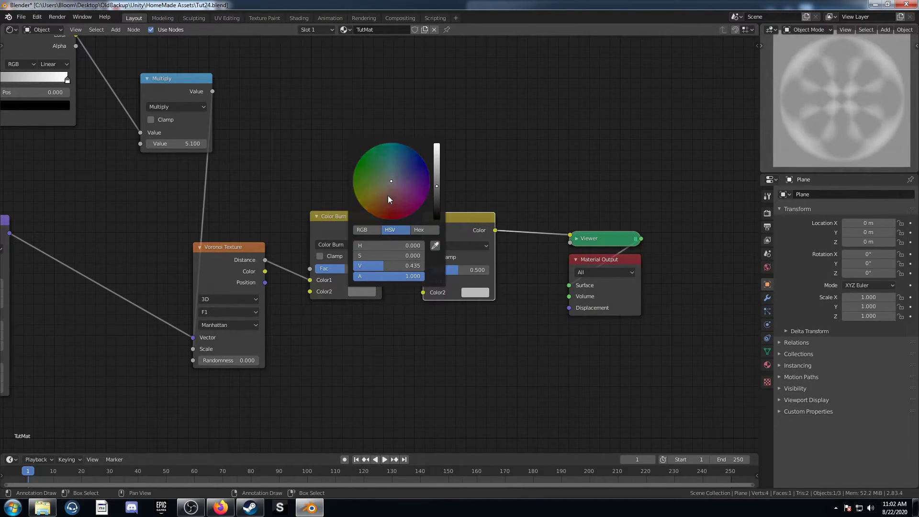
# - Set the second Mix node to Color Dodge with white as Color2
pyautogui.click(456, 245)
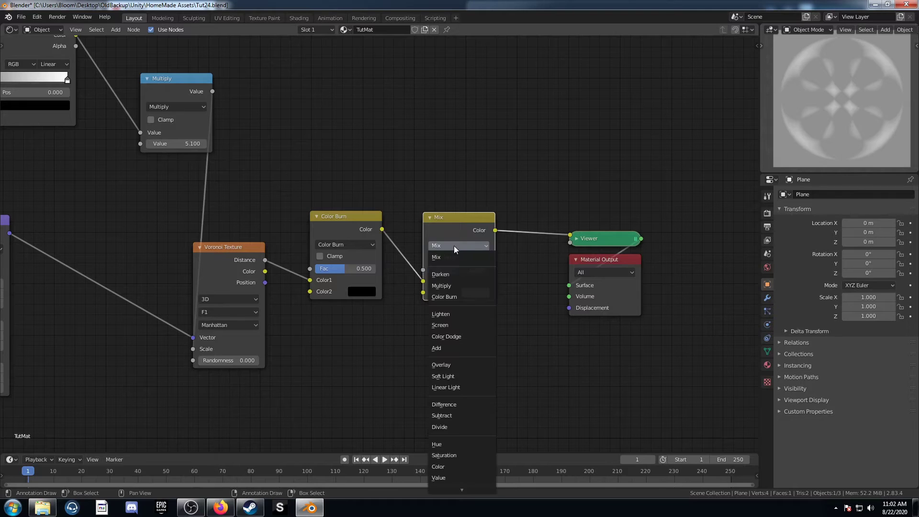
pyautogui.click(458, 330)
pyautogui.click(476, 292)
pyautogui.scroll(5, 511, 177)
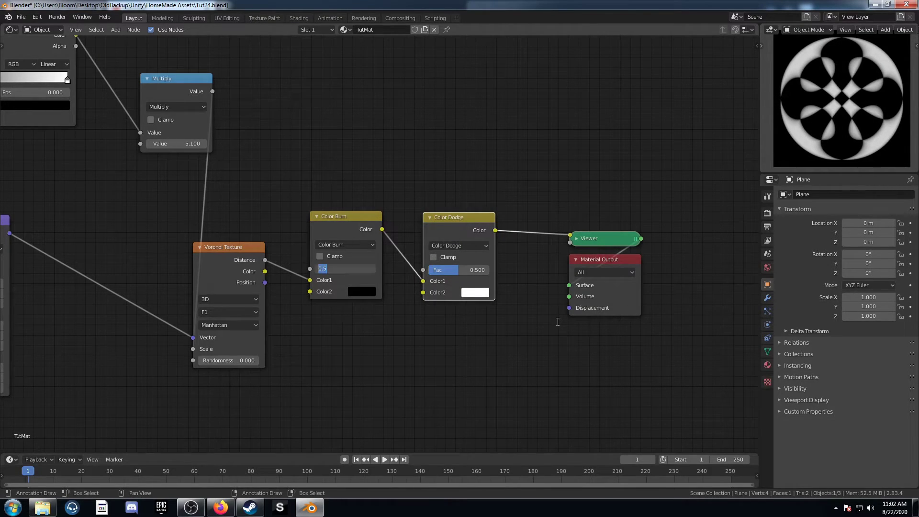
# - Set the Color Burn factor to 0.4 and the Color Dodge factor to 1
pyautogui.press('Return')
pyautogui.moveTo(438, 270); pyautogui.dragTo(488, 271)
# - Raise the Multiply node's second value to 8.6
pyautogui.scroll(-2, 287, 335)
pyautogui.moveTo(257, 339)
pyautogui.mouseDown(button='middle')
pyautogui.moveTo(449, 361)
pyautogui.moveTo(395, 337)
pyautogui.mouseUp(button='middle')
pyautogui.scroll(1, 390, 344)
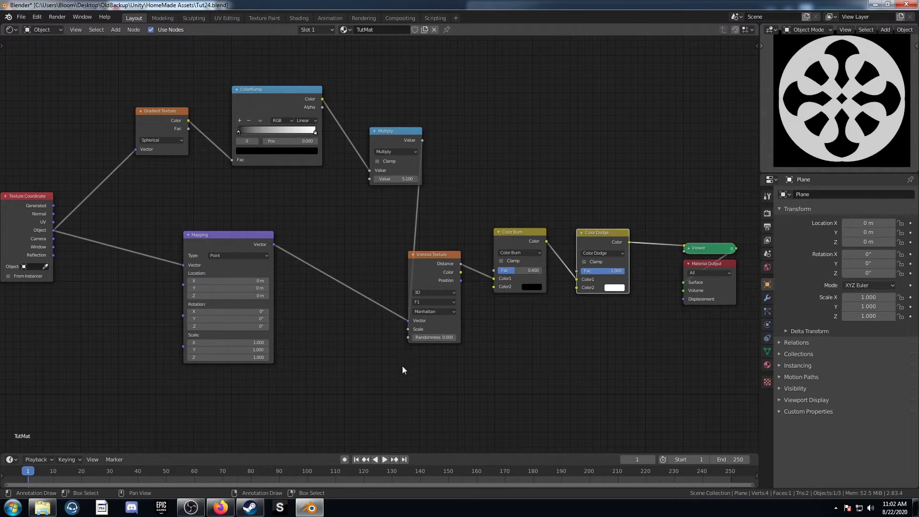
pyautogui.moveTo(459, 300); pyautogui.dragTo(495, 296, button='middle')
pyautogui.moveTo(385, 230); pyautogui.dragTo(435, 249, button='middle')
pyautogui.scroll(2, 435, 250)
pyautogui.moveTo(484, 207); pyautogui.dragTo(530, 207)
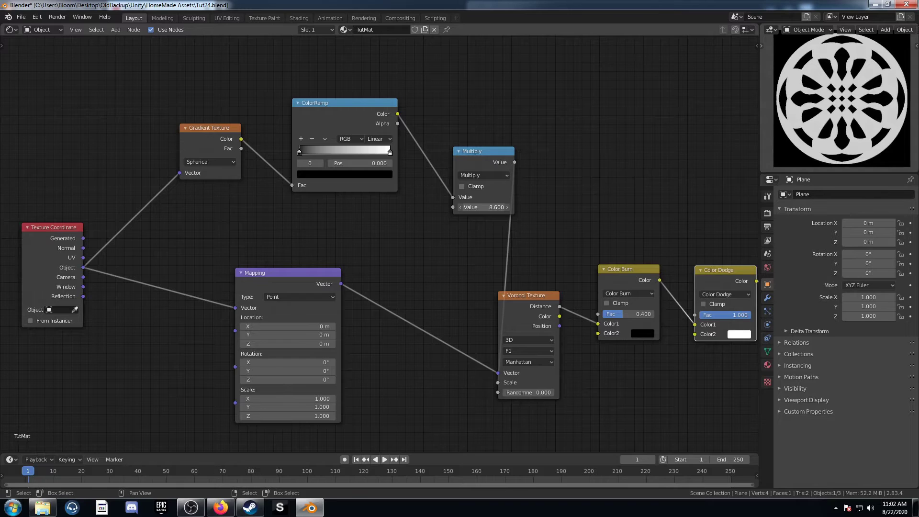
# - Try a different Z rotation on the Mapping node and the ColorRamp's white stop at position 0.350, undoing both
pyautogui.moveTo(297, 380); pyautogui.dragTo(325, 380)
pyautogui.hotkey('ctrl', 'z')
pyautogui.moveTo(300, 151)
pyautogui.mouseDown()
pyautogui.moveTo(349, 159)
pyautogui.moveTo(299, 158)
pyautogui.mouseUp()
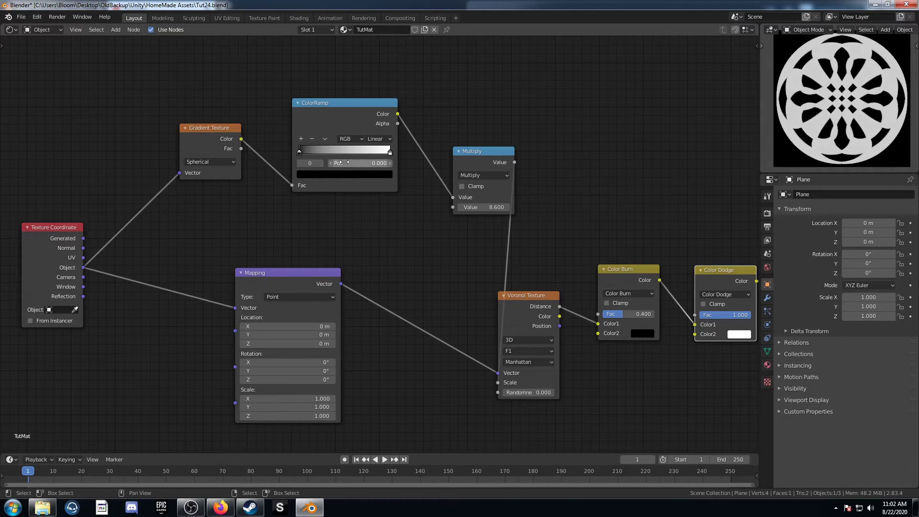
pyautogui.moveTo(389, 153); pyautogui.dragTo(328, 152)
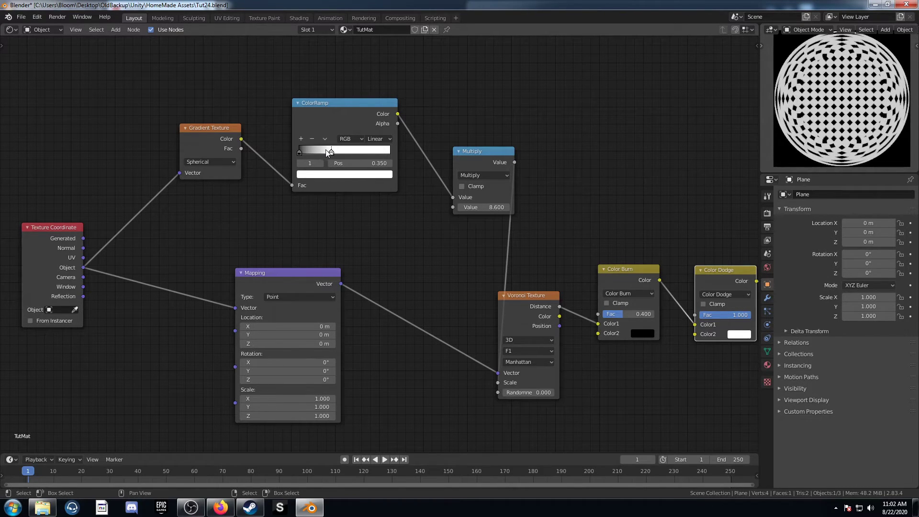
pyautogui.hotkey('ctrl', 'z')
# - Try the Chebychev distance metric on the Voronoi Texture and a changed Z rotation on the Mapping node, and undo the recent changes
pyautogui.moveTo(386, 354); pyautogui.dragTo(318, 280, button='middle')
pyautogui.scroll(-1, 321, 282)
pyautogui.click(459, 285)
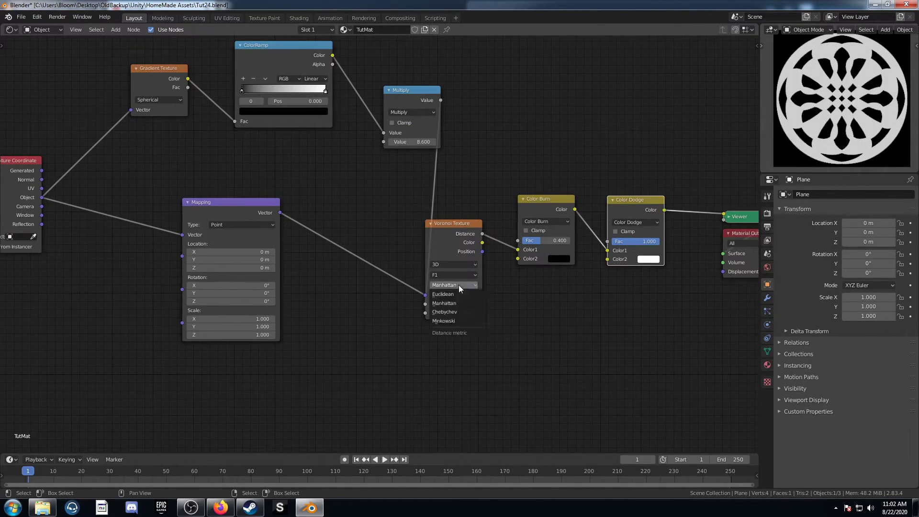
pyautogui.click(463, 312)
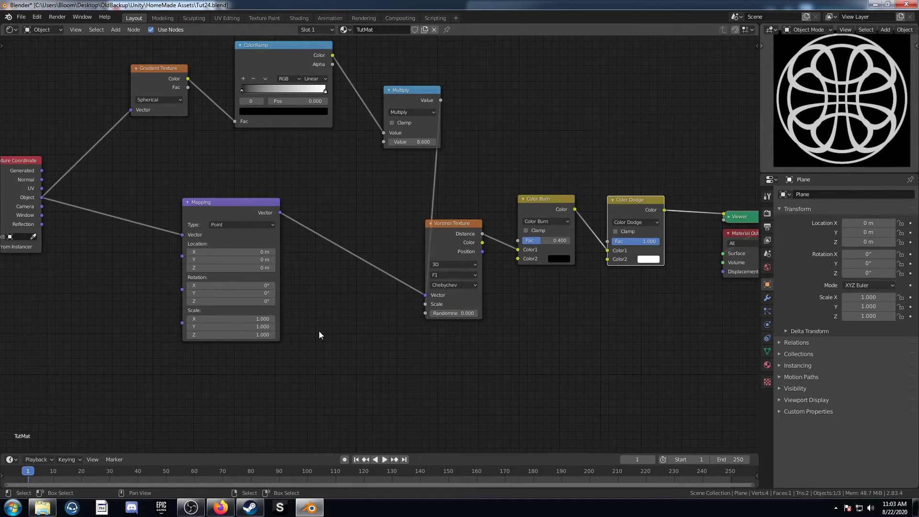
pyautogui.moveTo(230, 301); pyautogui.dragTo(217, 301)
pyautogui.hotkey('ctrl', 'z')
pyautogui.hotkey('ctrl', 'z')
pyautogui.hotkey('ctrl', 'z')
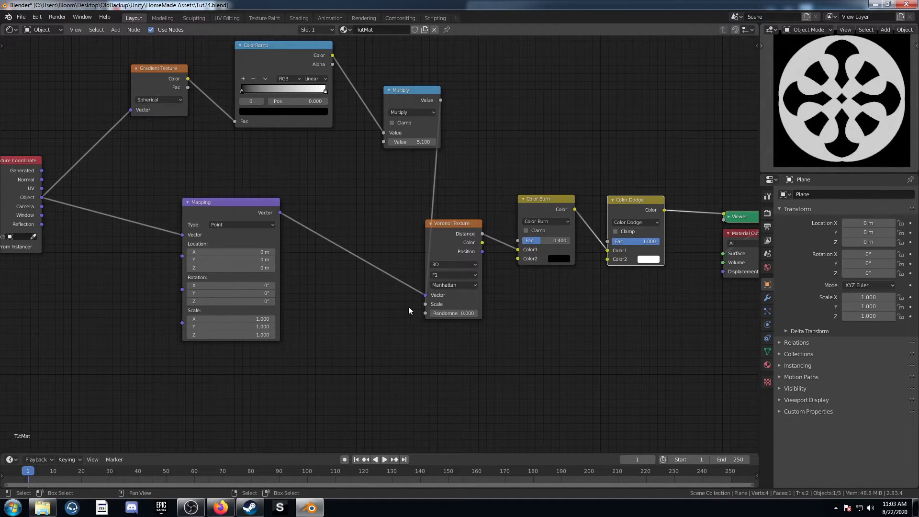
pyautogui.moveTo(365, 304)
pyautogui.mouseDown(button='middle')
pyautogui.moveTo(383, 326)
pyautogui.moveTo(369, 314)
pyautogui.mouseUp(button='middle')
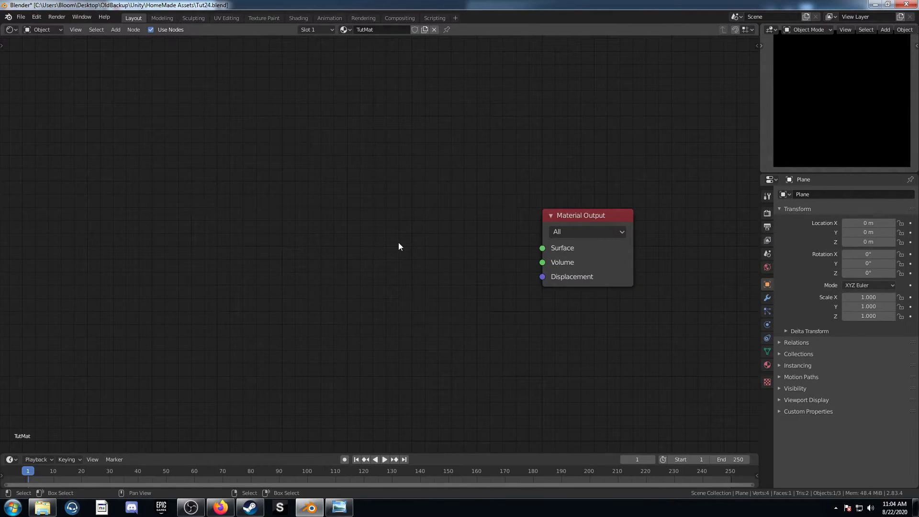
# - Add a Voronoi Texture node beside the Material Output and set its distance metric to Minkowski
pyautogui.hotkey('shift', 'a')
pyautogui.click(398, 242)
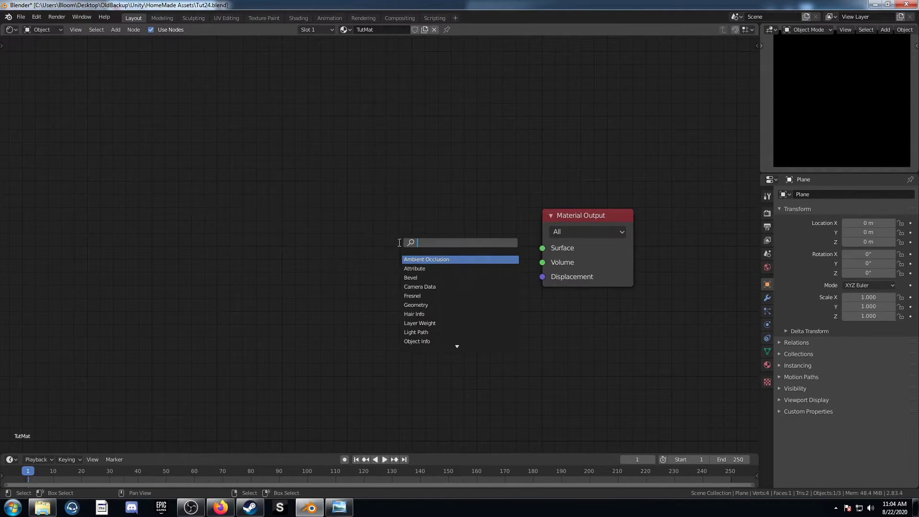
pyautogui.write('voronoi')
pyautogui.press('Return')
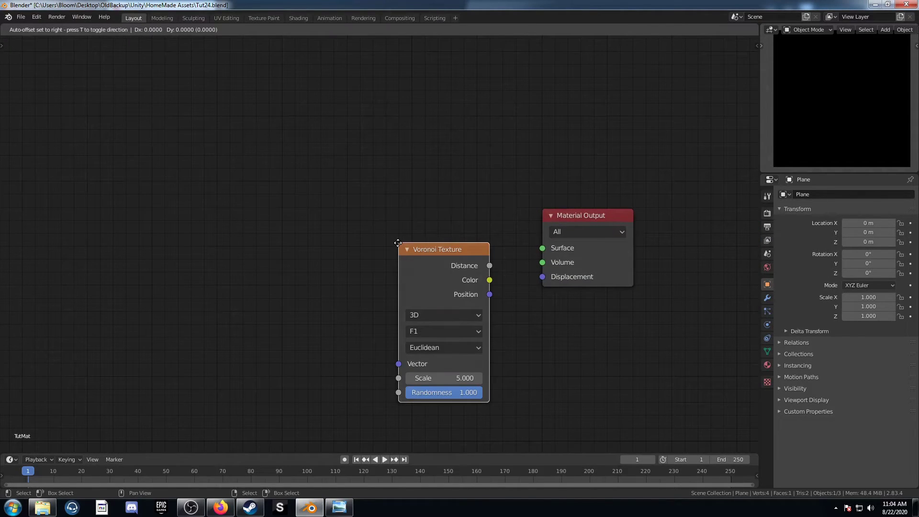
pyautogui.click(381, 252)
pyautogui.click(426, 325)
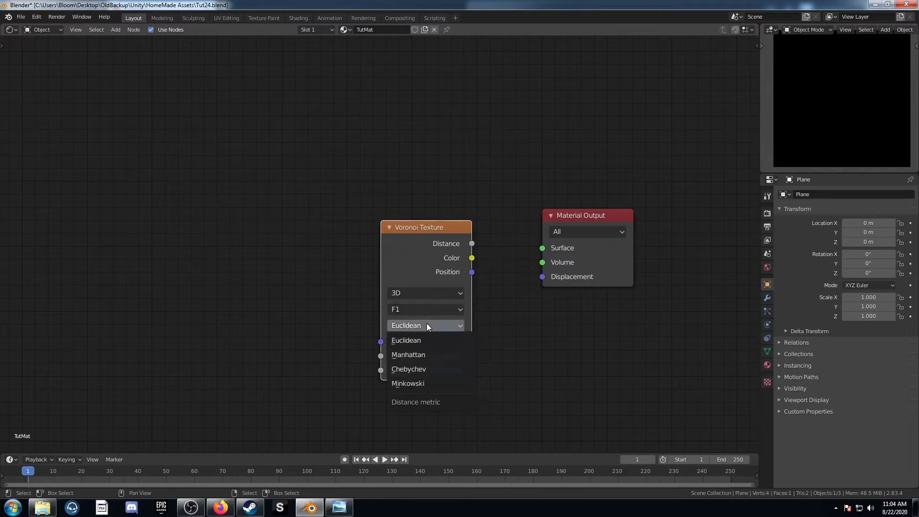
pyautogui.click(438, 381)
# - Preview the Voronoi Texture through a Viewer node and set its Randomness to 0
pyautogui.keyDown('ctrl'); pyautogui.keyDown('shift'); pyautogui.click(436, 230); pyautogui.keyUp('shift'); pyautogui.keyUp('ctrl')
pyautogui.moveTo(436, 229); pyautogui.dragTo(406, 168)
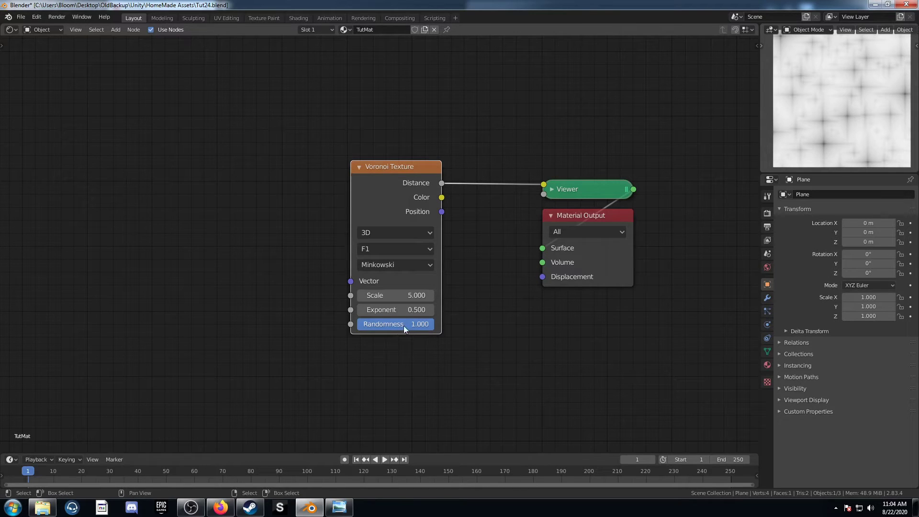
pyautogui.moveTo(406, 325); pyautogui.dragTo(357, 323)
pyautogui.scroll(-2, 378, 263)
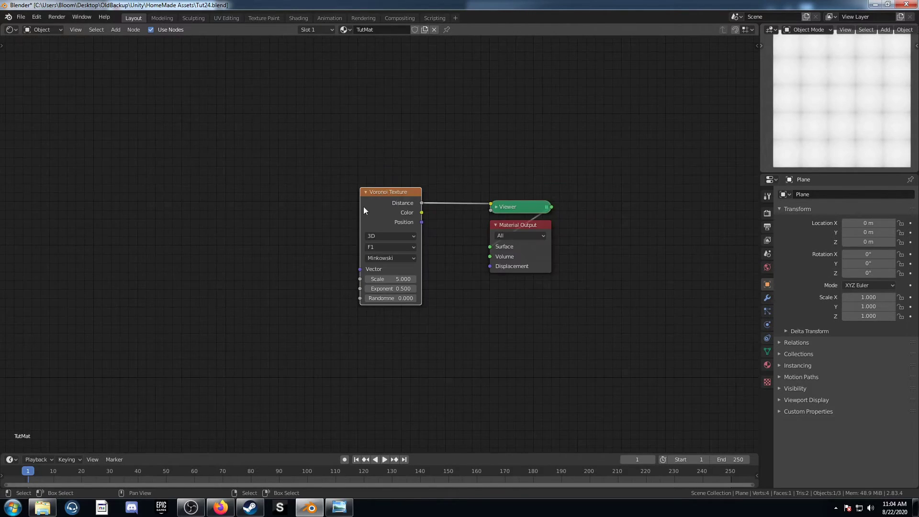
# - Add Texture Coordinate and Mapping nodes to the Voronoi Texture and feed the Mapping vector from the Object output
pyautogui.hotkey('ctrl', 't')
pyautogui.moveTo(277, 287); pyautogui.dragTo(441, 258, button='middle')
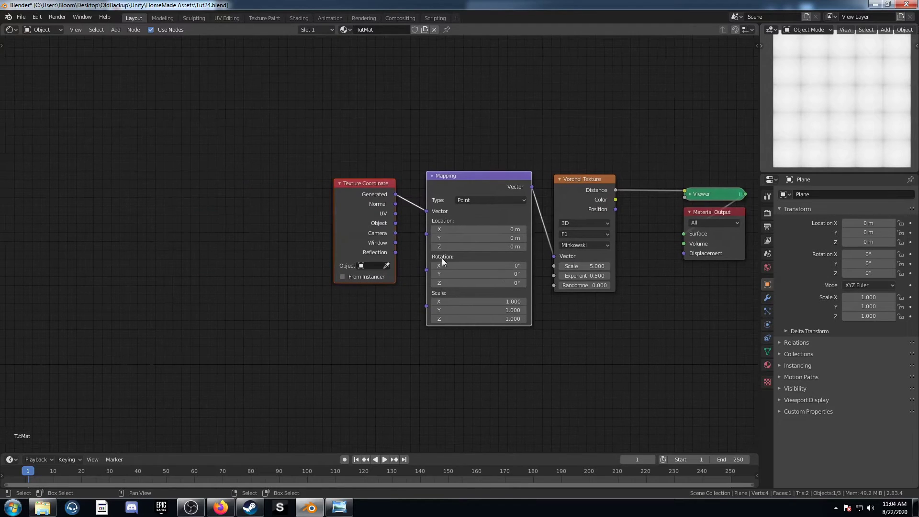
pyautogui.moveTo(357, 190); pyautogui.dragTo(255, 185)
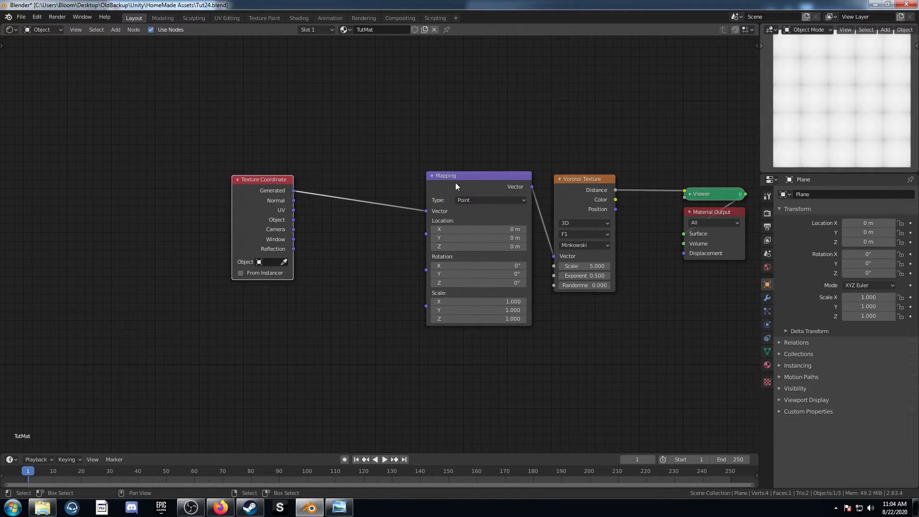
pyautogui.moveTo(294, 220); pyautogui.dragTo(425, 211)
pyautogui.moveTo(281, 205); pyautogui.dragTo(332, 280, button='middle')
pyautogui.moveTo(332, 281); pyautogui.dragTo(244, 277)
# - Duplicate the Voronoi Texture and insert the copy between the Mapping node and the original Voronoi Texture
pyautogui.moveTo(534, 252); pyautogui.dragTo(385, 240)
pyautogui.click(632, 263)
pyautogui.hotkey('shift', 'd')
pyautogui.click(509, 245)
pyautogui.moveTo(509, 245); pyautogui.dragTo(368, 226, button='middle')
pyautogui.scroll(5, 371, 244)
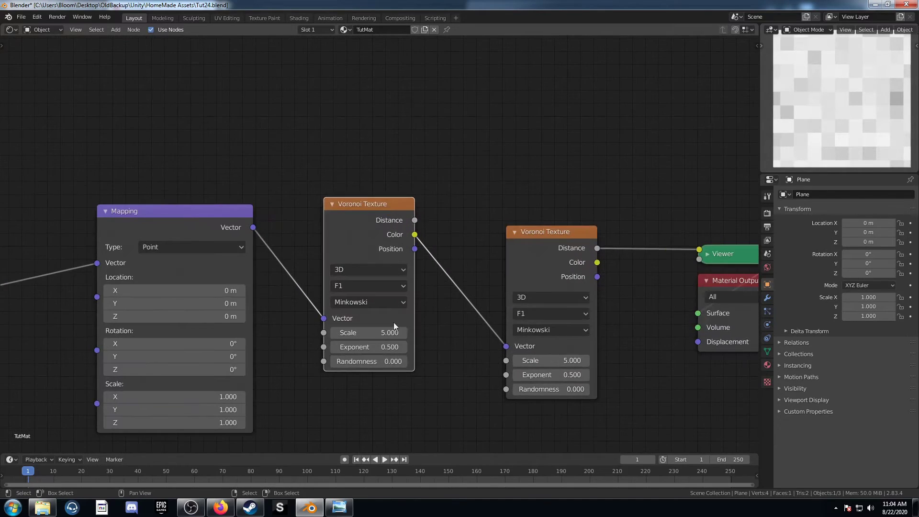
# - Set the first Voronoi Texture to the Euclidean distance metric with a Scale of 3.4
pyautogui.moveTo(391, 316); pyautogui.dragTo(382, 254, button='middle')
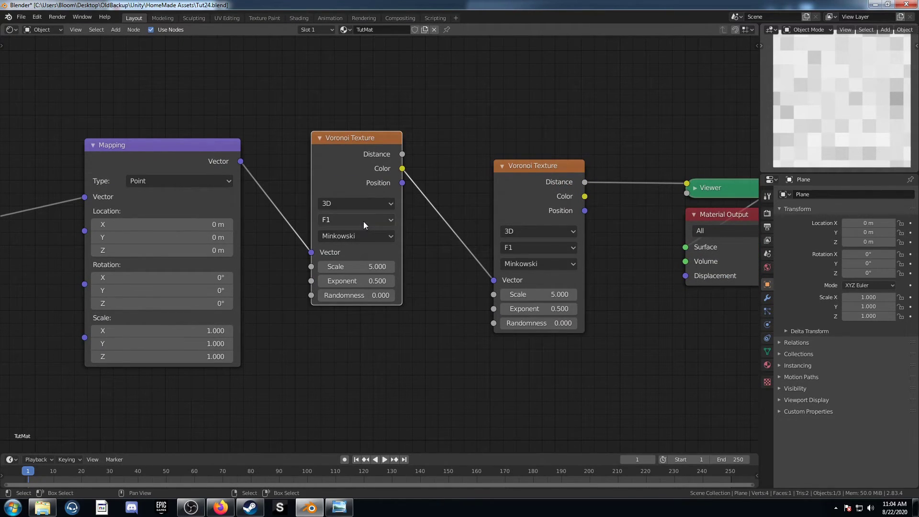
pyautogui.click(365, 236)
pyautogui.click(360, 251)
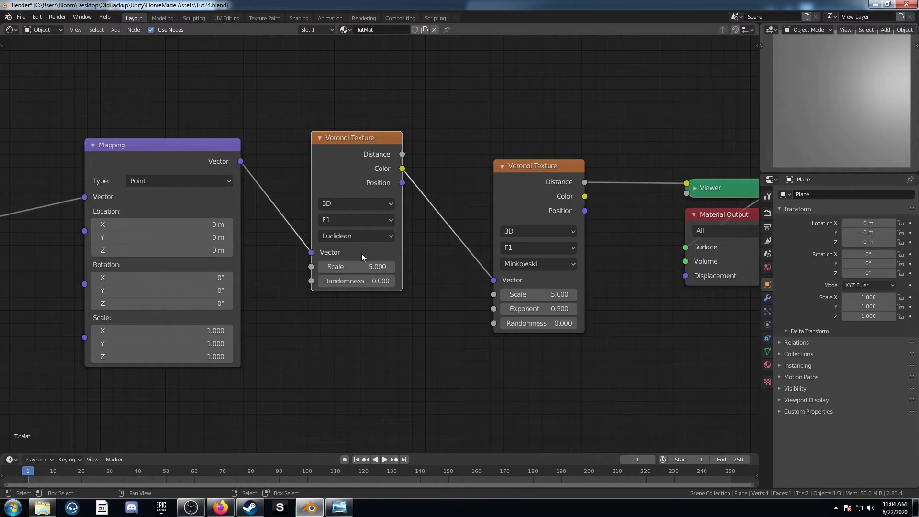
pyautogui.click(371, 266)
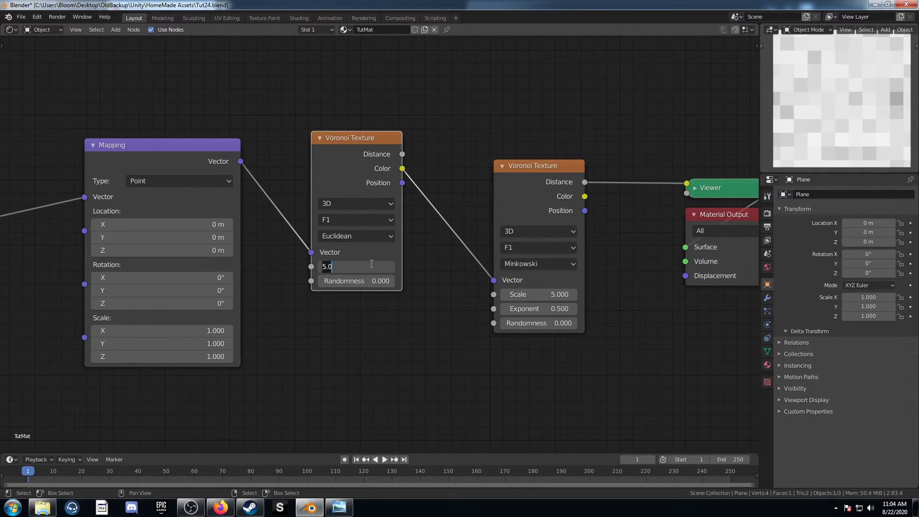
pyautogui.press('Return')
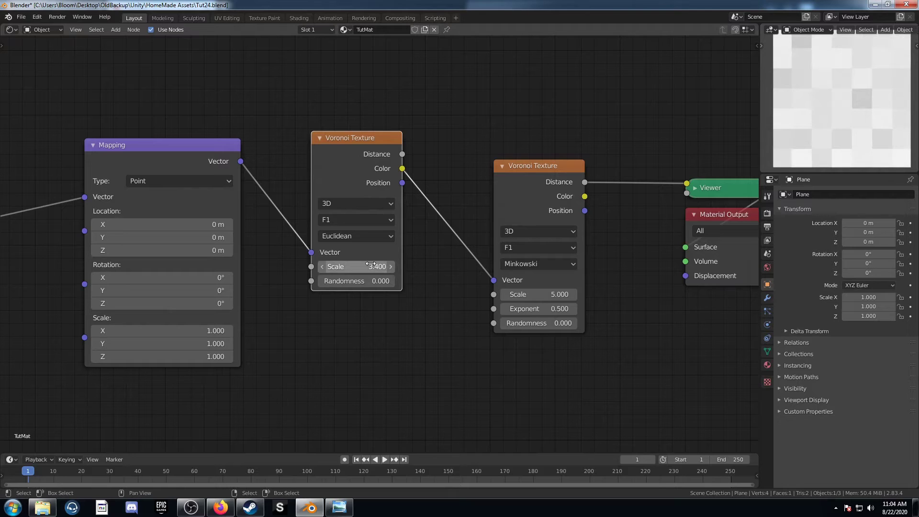
# - Move the Texture Coordinate node clear of Mapping and add a Separate XYZ node above the chain
pyautogui.scroll(-2, 391, 282)
pyautogui.scroll(-4, 359, 252)
pyautogui.moveTo(313, 263); pyautogui.dragTo(448, 328, button='middle')
pyautogui.moveTo(275, 268); pyautogui.dragTo(237, 228)
pyautogui.hotkey('shift', 'a')
pyautogui.click(332, 178)
pyautogui.write('sep')
pyautogui.press('Down')
pyautogui.press('Down')
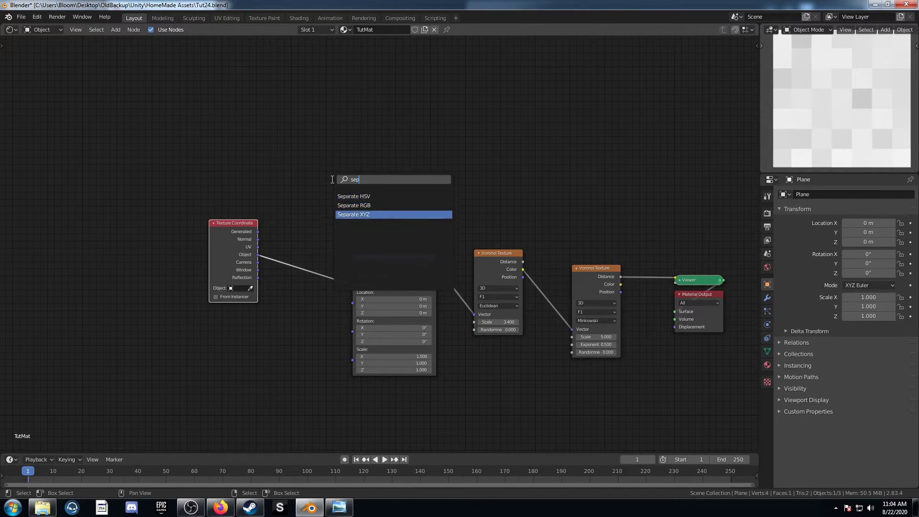
pyautogui.press('Return')
# - Link the first Voronoi's Distance to the second Voronoi's Vector, and the Object coordinates to the Separate XYZ node
pyautogui.moveTo(525, 263); pyautogui.dragTo(527, 263)
pyautogui.moveTo(573, 329); pyautogui.dragTo(573, 329)
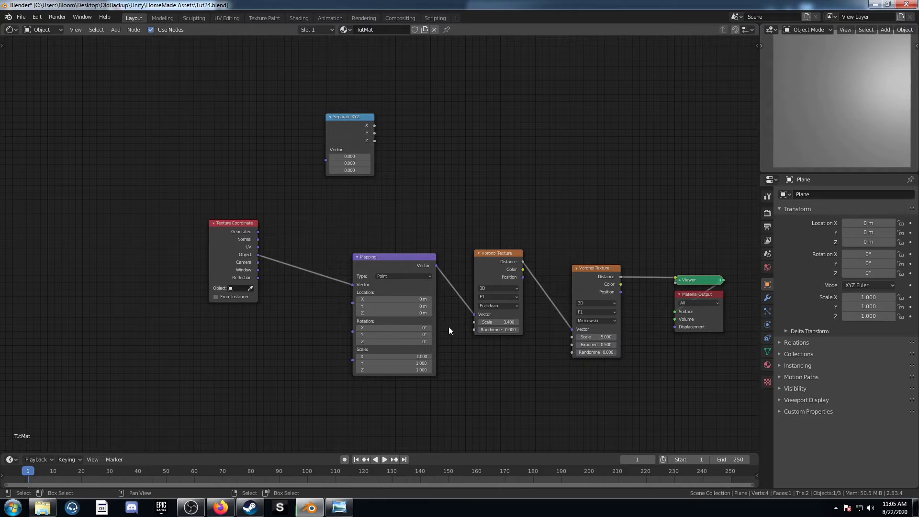
pyautogui.scroll(2, 356, 321)
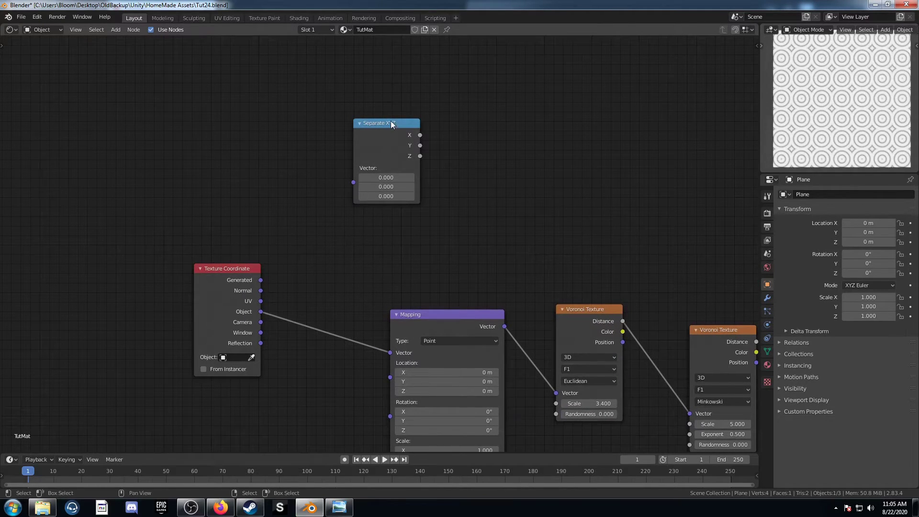
pyautogui.moveTo(391, 122); pyautogui.dragTo(385, 130)
pyautogui.moveTo(261, 311); pyautogui.dragTo(352, 187)
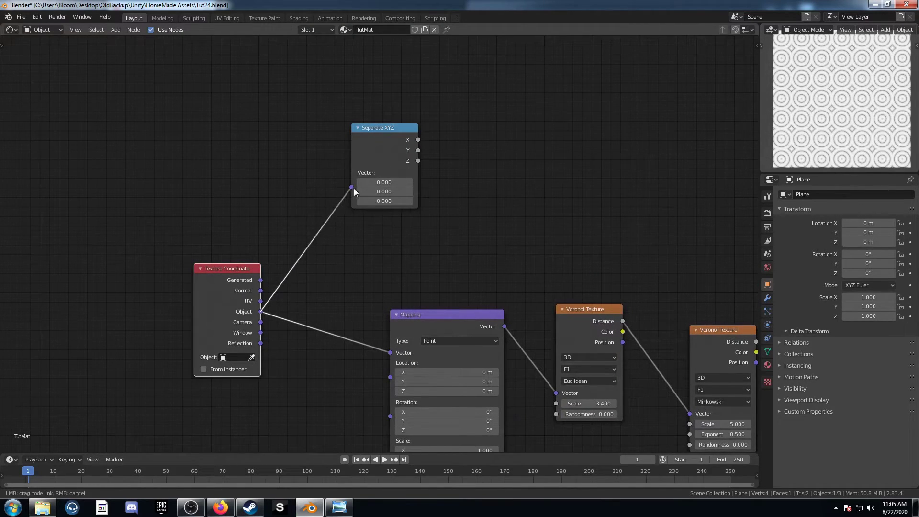
# - Add a ColorRamp node above and beside the Separate XYZ node
pyautogui.hscroll(5, 378, 201)
pyautogui.hotkey('shift', 'a')
pyautogui.click(404, 187)
pyautogui.write('colorr')
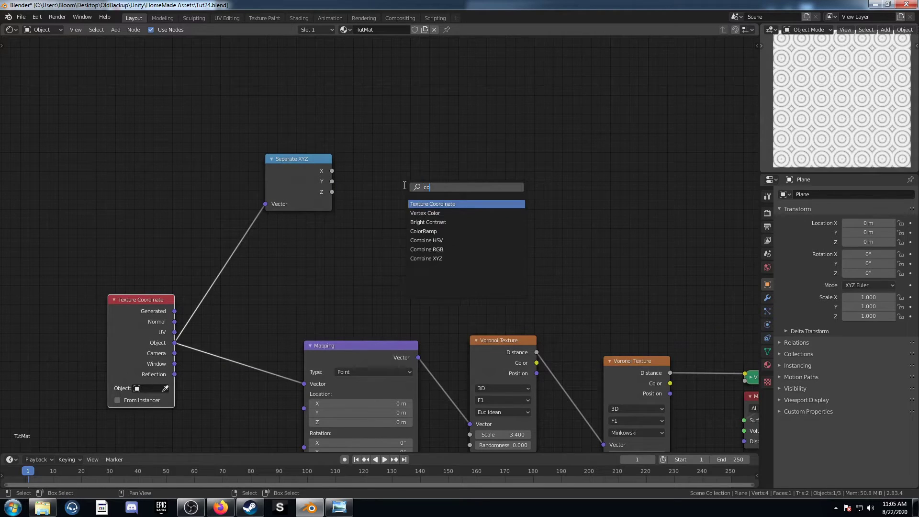
pyautogui.press('Return')
pyautogui.click(355, 59)
pyautogui.hotkey('shift', 'd')
pyautogui.click(410, 218)
pyautogui.press('x')
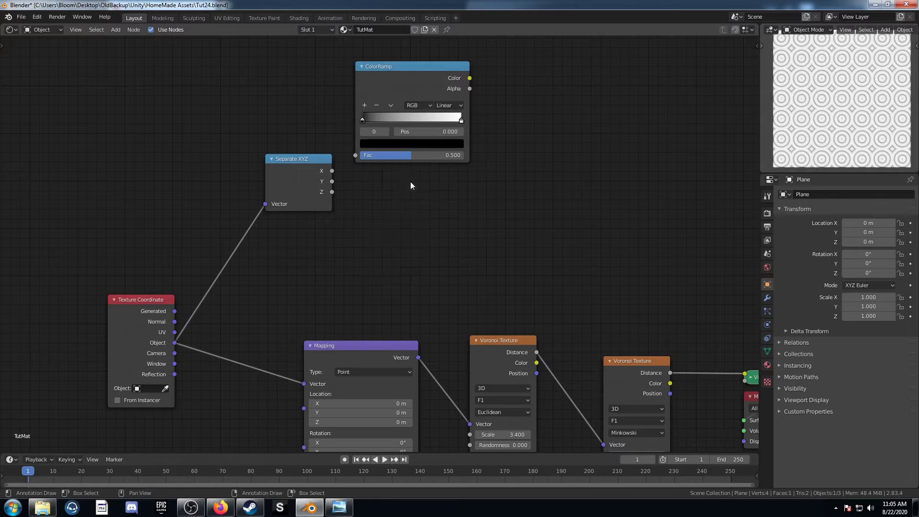
# - Give the ColorRamp a white middle stop at position 0.5 and turn its end stop black
pyautogui.click(363, 105)
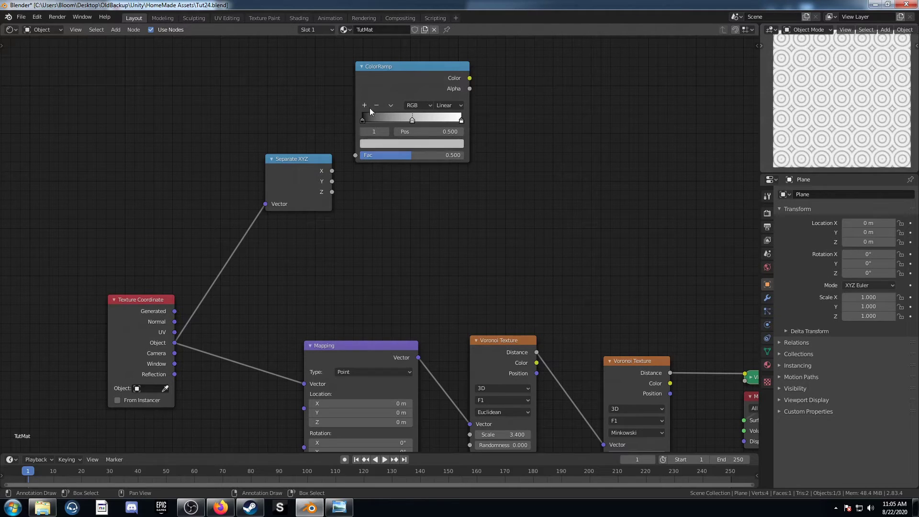
pyautogui.click(421, 144)
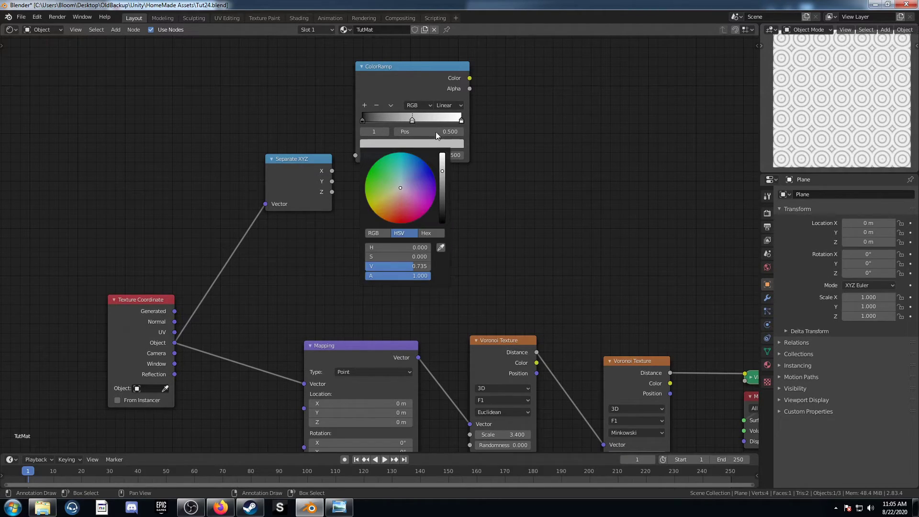
pyautogui.scroll(5, 404, 197)
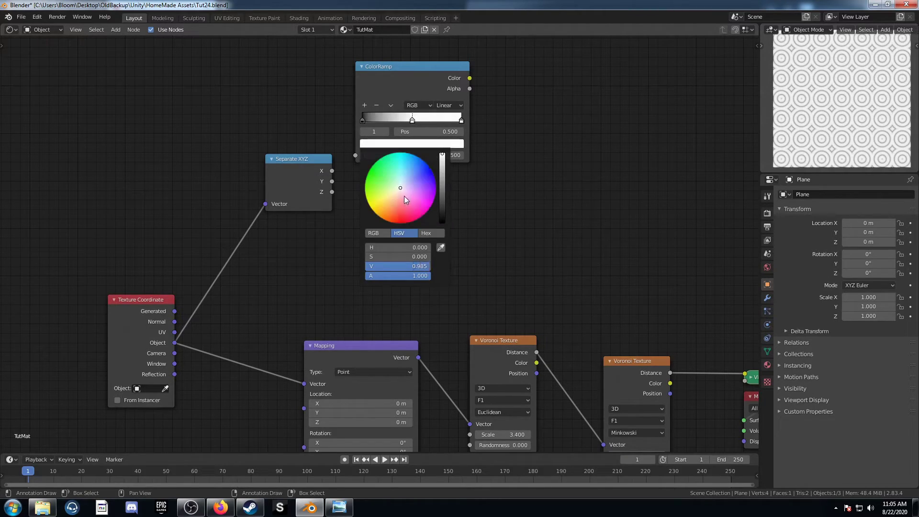
pyautogui.click(460, 120)
pyautogui.click(421, 144)
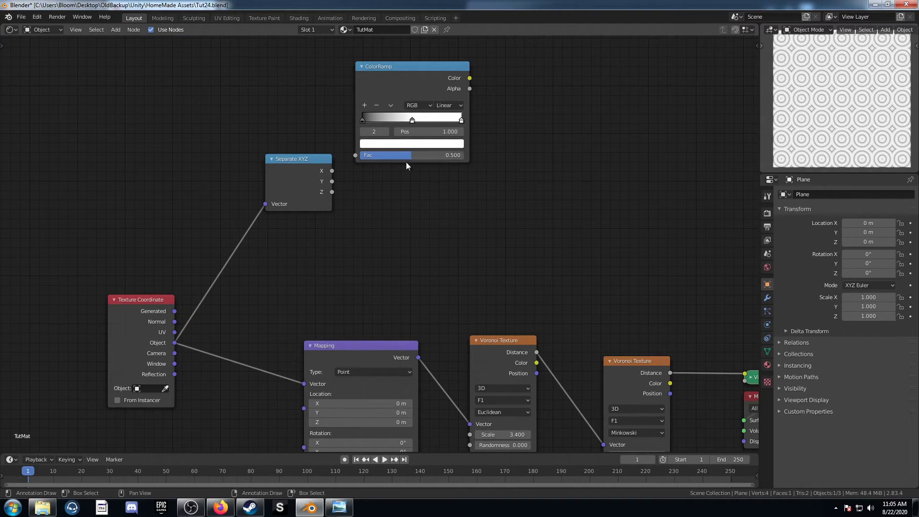
pyautogui.click(445, 143)
pyautogui.scroll(-15, 400, 188)
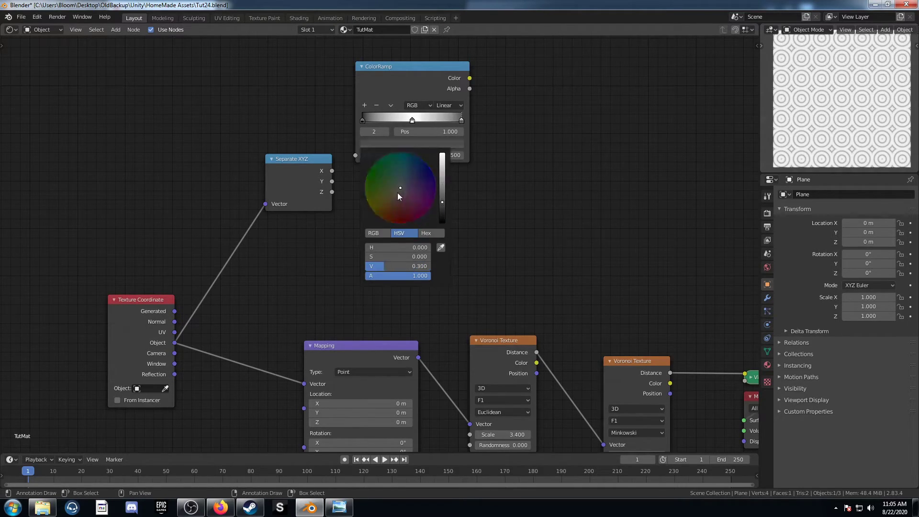
# - Connect Separate XYZ's X output to the ColorRamp, duplicate the ramp below it and feed the copy from Y
pyautogui.moveTo(331, 171); pyautogui.dragTo(363, 155)
pyautogui.click(406, 78)
pyautogui.hotkey('shift', 'd')
pyautogui.click(414, 197)
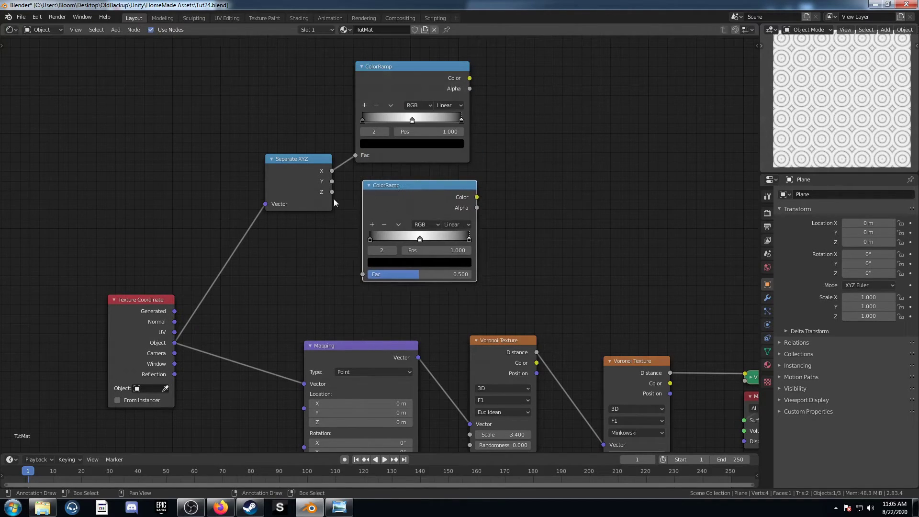
pyautogui.moveTo(332, 182); pyautogui.dragTo(362, 274)
# - Add a Math node beyond the two ColorRamps and set its operation to Multiply
pyautogui.moveTo(363, 274); pyautogui.dragTo(310, 298, button='middle')
pyautogui.hotkey('shift', 'a')
pyautogui.click(533, 171)
pyautogui.write('mnat')
pyautogui.press('BackSpace')
pyautogui.write('ath')
pyautogui.press('Return')
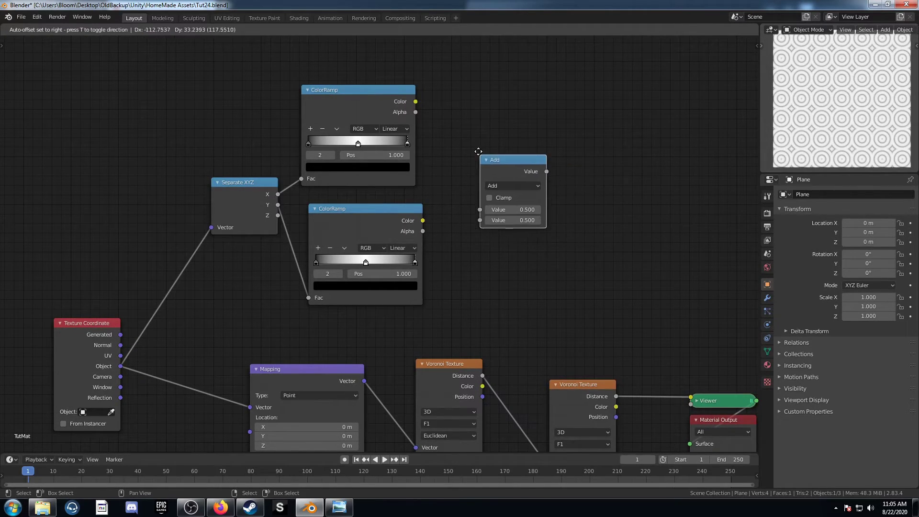
pyautogui.click(476, 156)
pyautogui.click(499, 190)
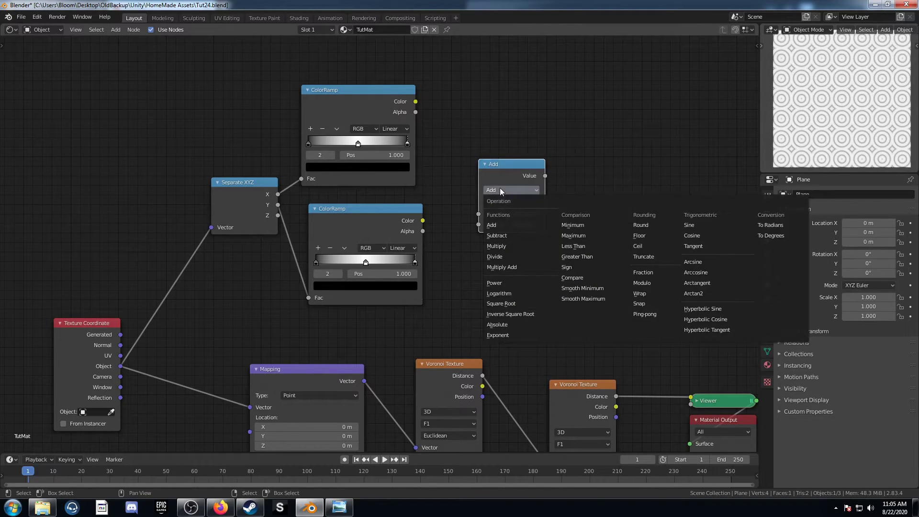
pyautogui.click(496, 246)
# - Connect both ColorRamps' Color outputs to the Multiply node's two values and preview its result
pyautogui.moveTo(415, 101); pyautogui.dragTo(482, 213)
pyautogui.moveTo(422, 220); pyautogui.dragTo(479, 224)
pyautogui.keyDown('ctrl'); pyautogui.keyDown('shift'); pyautogui.click(523, 170); pyautogui.keyUp('shift'); pyautogui.keyUp('ctrl')
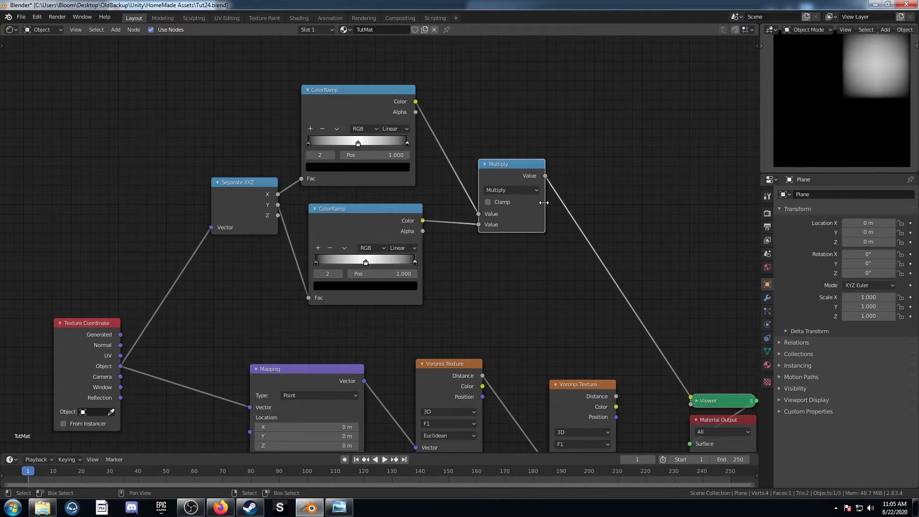
# - Feed the Separate XYZ node from the Texture Coordinate's Generated output
pyautogui.moveTo(523, 170); pyautogui.dragTo(443, 135, button='middle')
pyautogui.moveTo(85, 265); pyautogui.dragTo(190, 229, button='middle')
pyautogui.moveTo(145, 264); pyautogui.dragTo(242, 155)
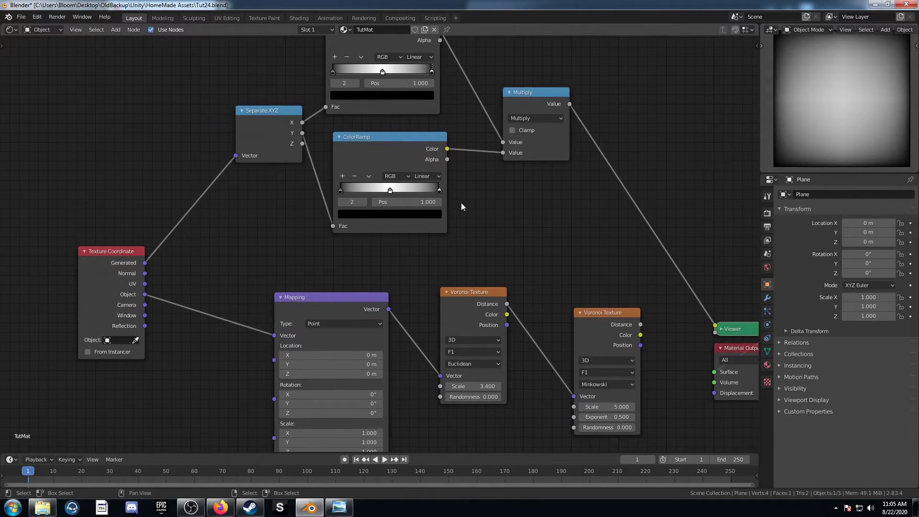
# - Insert a new ColorRamp on the link between the Multiply node and the Viewer
pyautogui.scroll(-2, 344, 245)
pyautogui.hotkey('shift', 'a')
pyautogui.click(410, 251)
pyautogui.write('color')
pyautogui.press('Return')
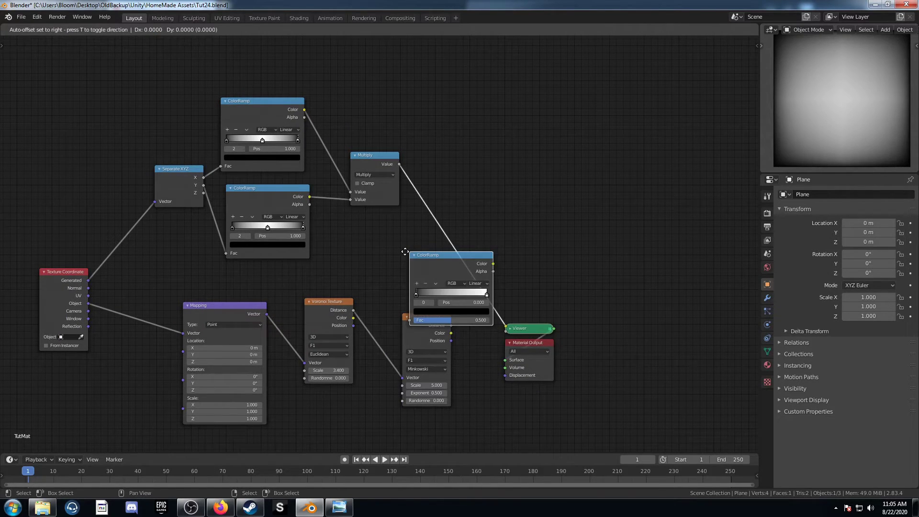
pyautogui.click(421, 198)
# - Set the new ColorRamp's black stop to position 0.21
pyautogui.click(474, 249)
pyautogui.write('0.0')
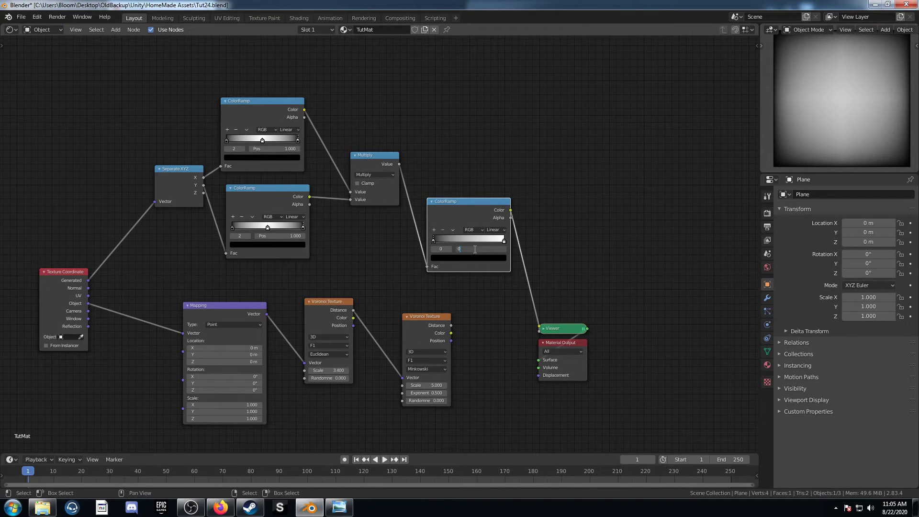
pyautogui.write('21')
pyautogui.press('Return')
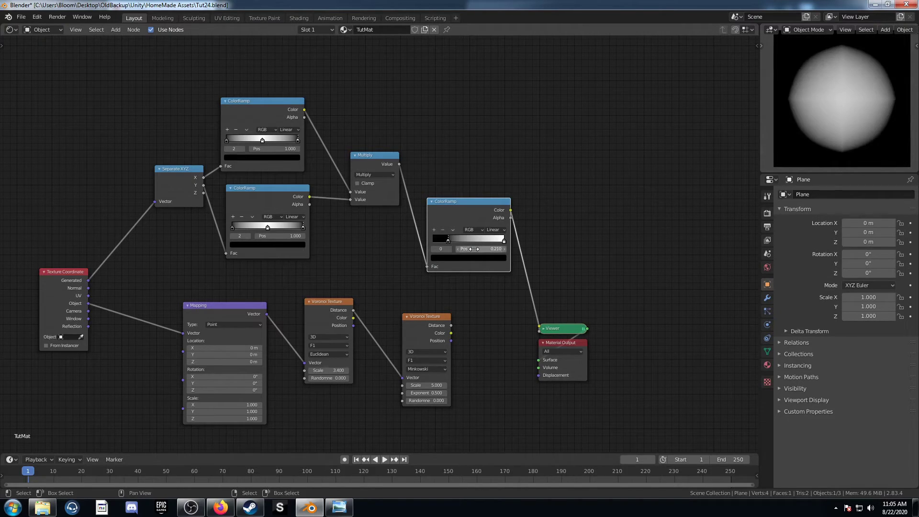
# - Set the white stop of the ColorRamp after the Multiply node to position 0.7
pyautogui.click(504, 241)
pyautogui.click(492, 250)
pyautogui.write('1.0')
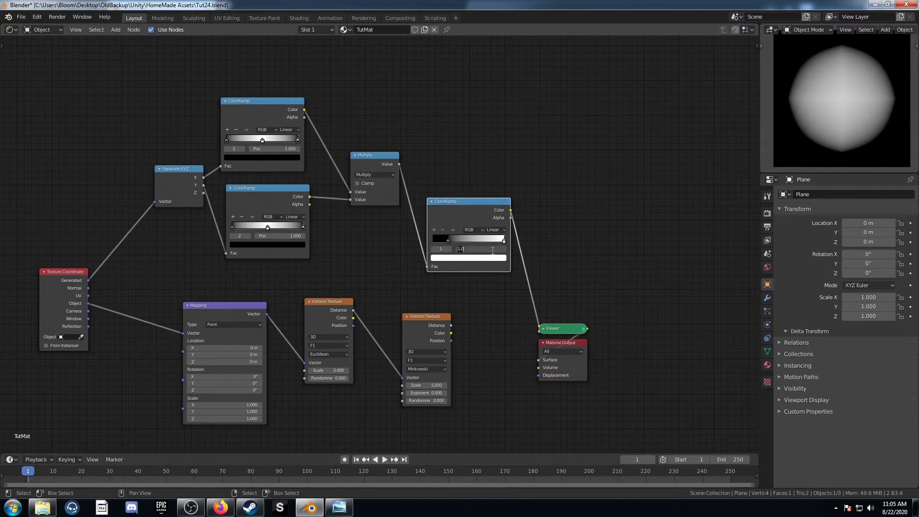
pyautogui.press('Return')
# - Duplicate the Multiply node onto the link between the mask ColorRamp and the Viewer, and set its value to 5
pyautogui.click(375, 162)
pyautogui.hotkey('shift', 'd')
pyautogui.click(545, 248)
pyautogui.moveTo(563, 285); pyautogui.dragTo(471, 216, button='middle')
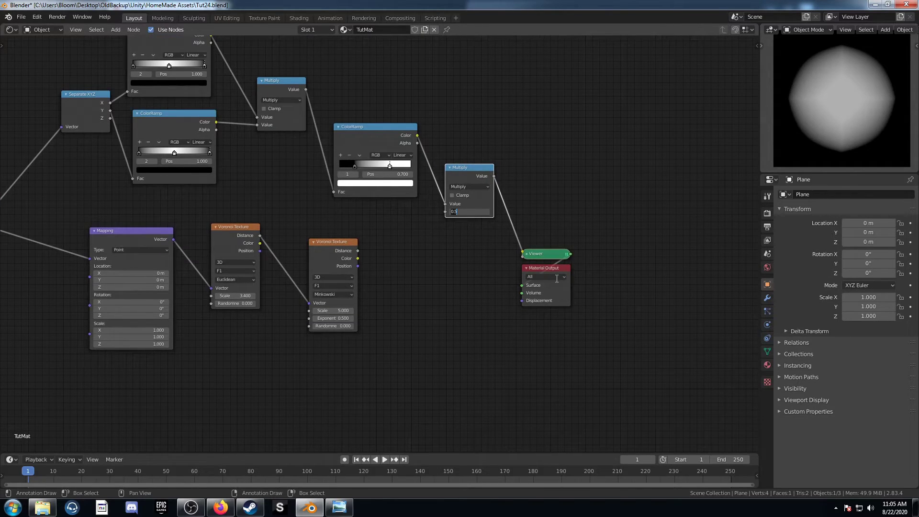
pyautogui.write('5')
pyautogui.press('Return')
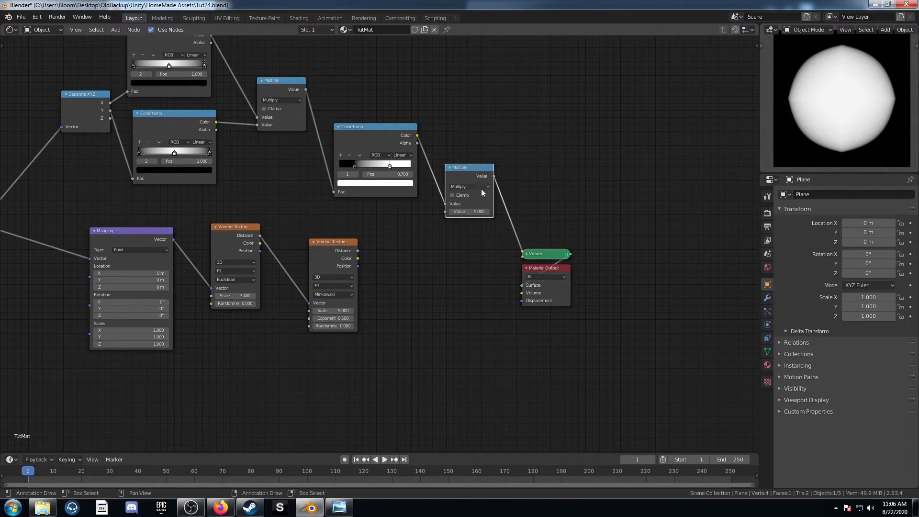
# - Feed the new Multiply node's output into the second Voronoi Texture's Scale, move that Voronoi node aside and preview its Distance
pyautogui.moveTo(494, 176); pyautogui.dragTo(309, 311)
pyautogui.moveTo(341, 279); pyautogui.dragTo(281, 240, button='middle')
pyautogui.moveTo(284, 200); pyautogui.dragTo(379, 223)
pyautogui.keyDown('ctrl'); pyautogui.keyDown('shift'); pyautogui.click(376, 232); pyautogui.keyUp('shift'); pyautogui.keyUp('ctrl')
# - Move the Viewer and Material Output nodes together farther away from the second Voronoi Texture
pyautogui.moveTo(439, 239); pyautogui.dragTo(383, 235, button='middle')
pyautogui.moveTo(400, 179); pyautogui.dragTo(550, 315)
pyautogui.press('g')
pyautogui.click(571, 309)
# - Insert two Mix color nodes in series between the second Voronoi Texture's Distance output and the Viewer
pyautogui.hotkey('shift', 'a')
pyautogui.click(483, 304)
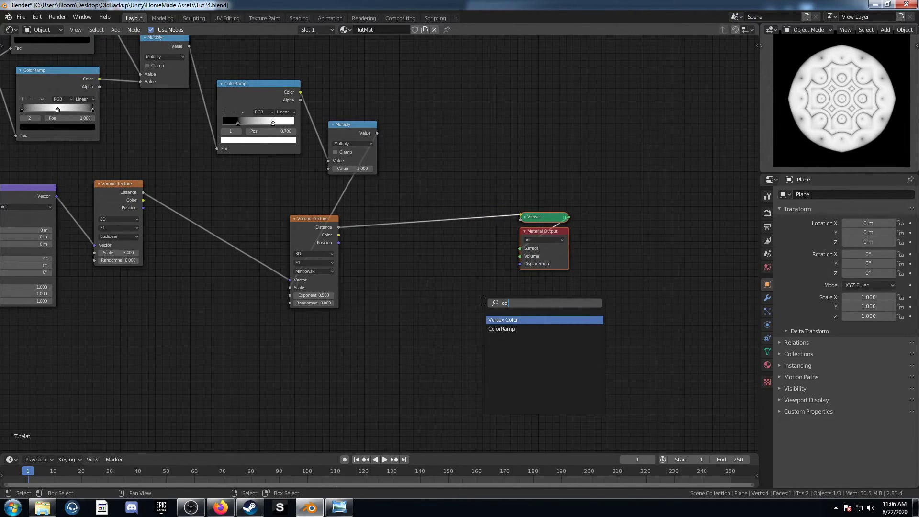
pyautogui.write('mix')
pyautogui.press('Return')
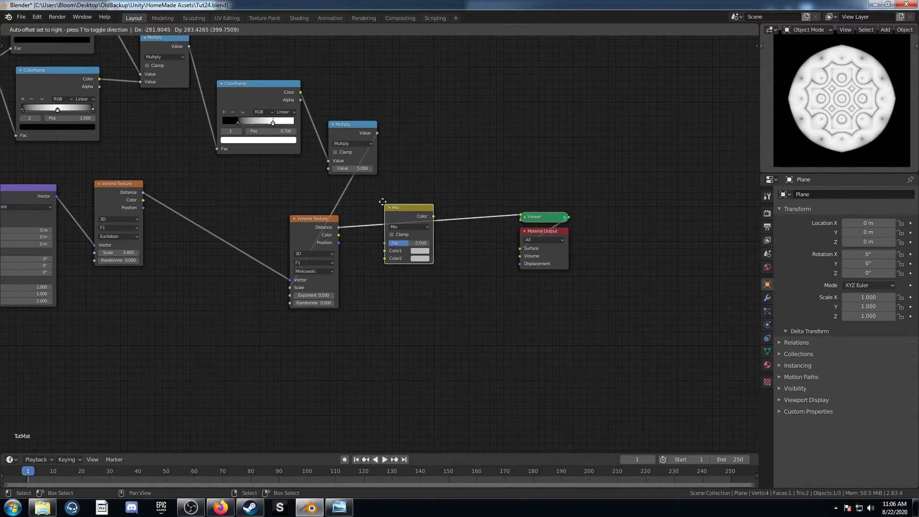
pyautogui.click(387, 203)
pyautogui.hotkey('shift', 'd')
pyautogui.click(465, 200)
pyautogui.scroll(4, 383, 248)
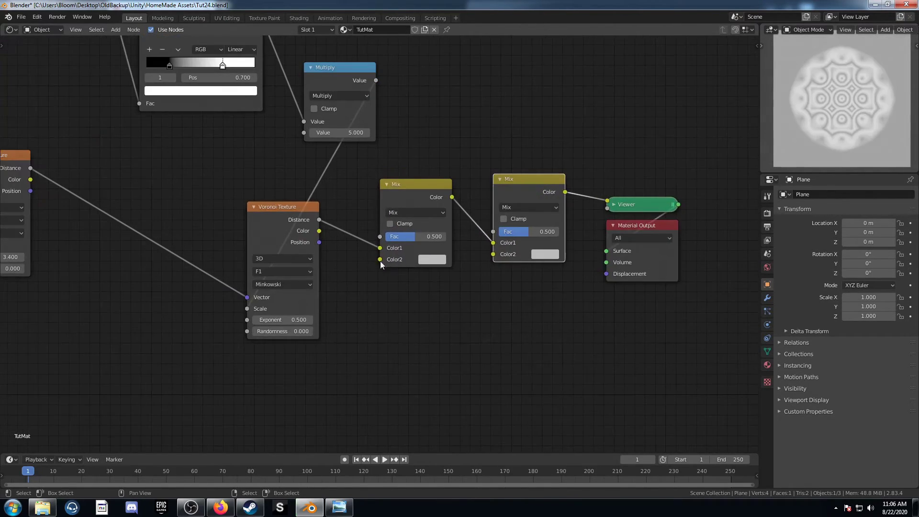
# - Set the first Mix node to Color Burn with black as its Color2
pyautogui.moveTo(405, 250); pyautogui.dragTo(302, 276, button='middle')
pyautogui.click(321, 229)
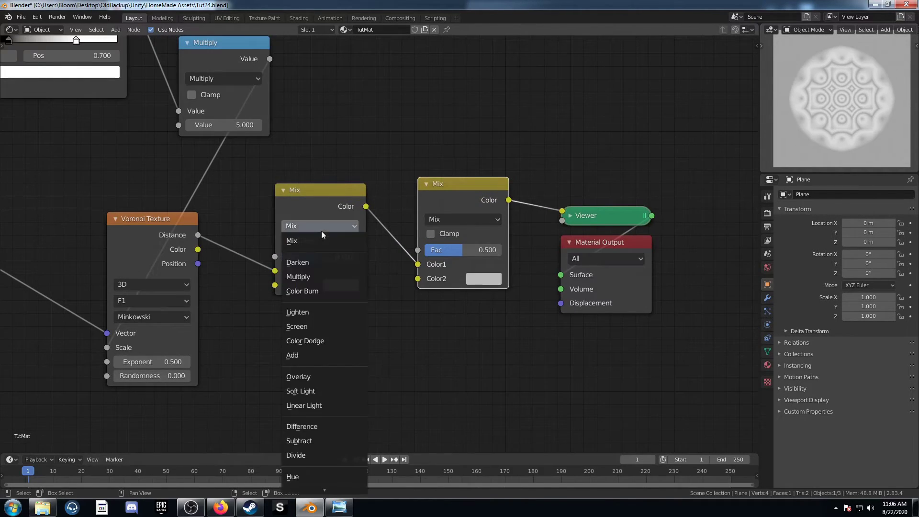
pyautogui.click(331, 288)
pyautogui.click(339, 280)
pyautogui.scroll(-15, 345, 177)
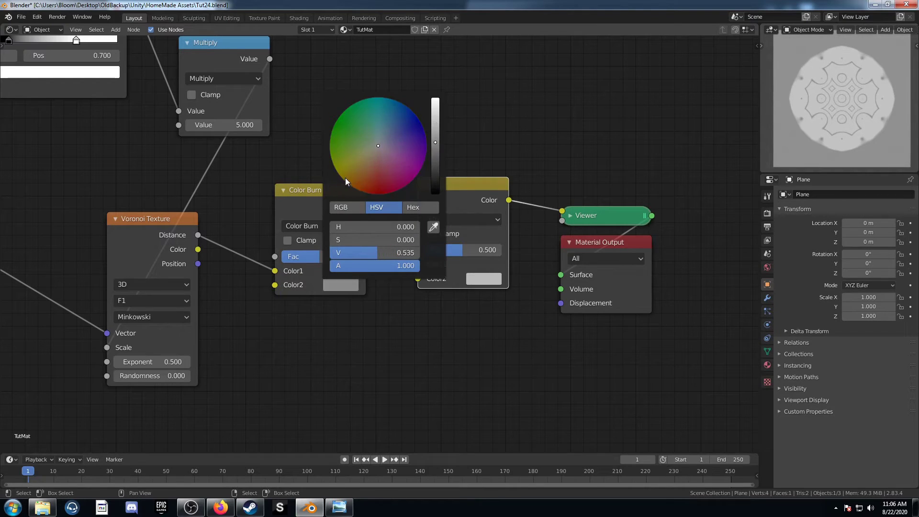
# - Set the second Mix node to Color Dodge with white as its Color2
pyautogui.click(461, 219)
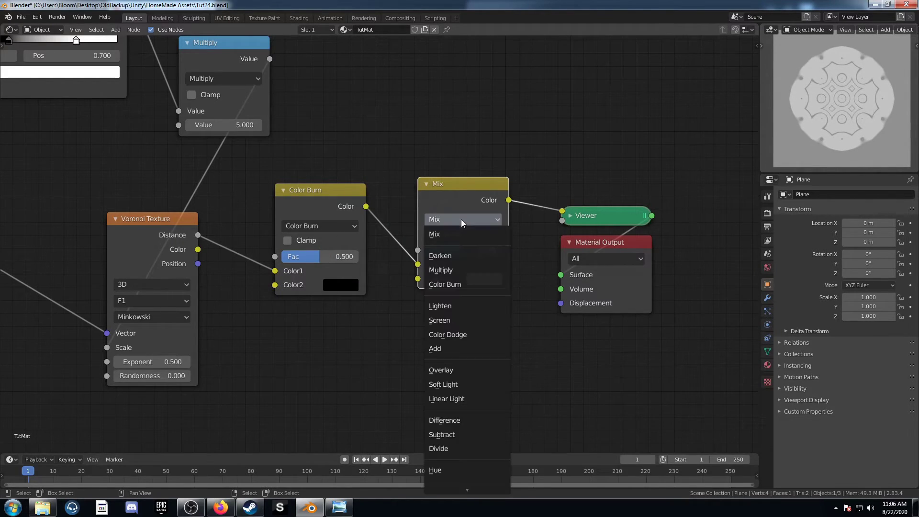
pyautogui.click(458, 321)
pyautogui.click(484, 280)
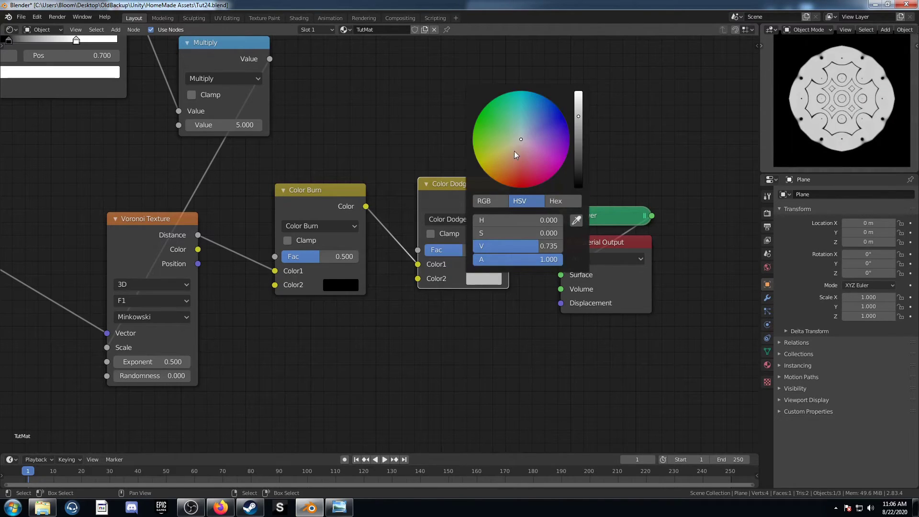
pyautogui.scroll(5, 518, 148)
# - Set the Color Burn node's Fac to 0.9 and the Color Dodge node's Fac to 1
pyautogui.click(322, 256)
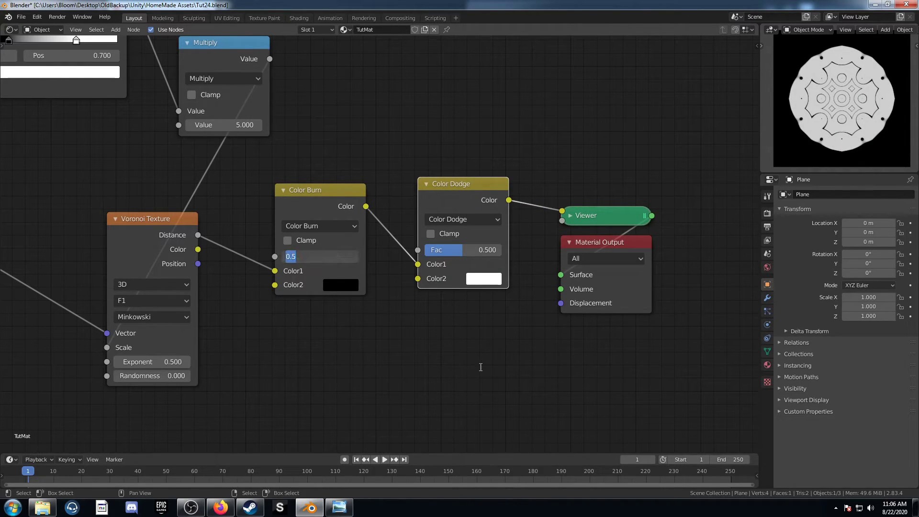
pyautogui.write('.9')
pyautogui.press('Return')
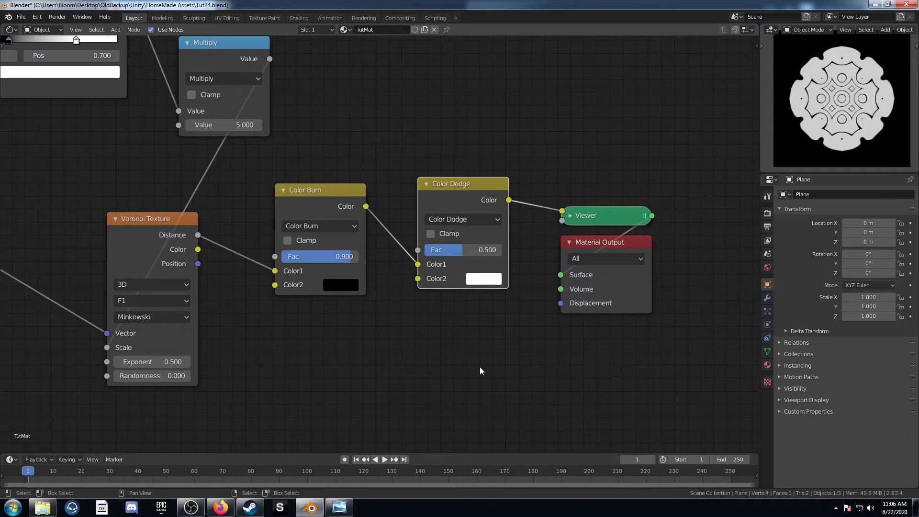
pyautogui.moveTo(452, 249); pyautogui.dragTo(492, 250)
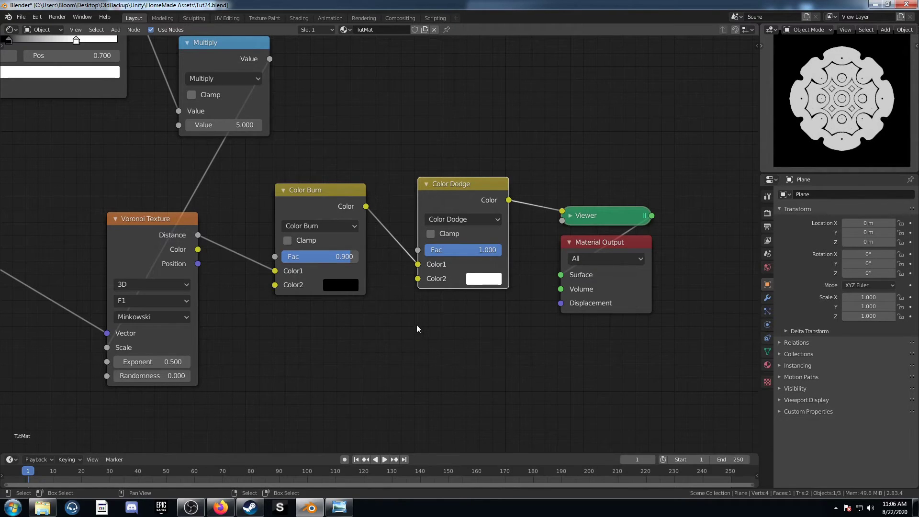
# - Try rotating the pattern about Z in the Mapping node and undo the rotation
pyautogui.scroll(-4, 416, 328)
pyautogui.moveTo(365, 320); pyautogui.dragTo(504, 420, button='middle')
pyautogui.scroll(1, 478, 400)
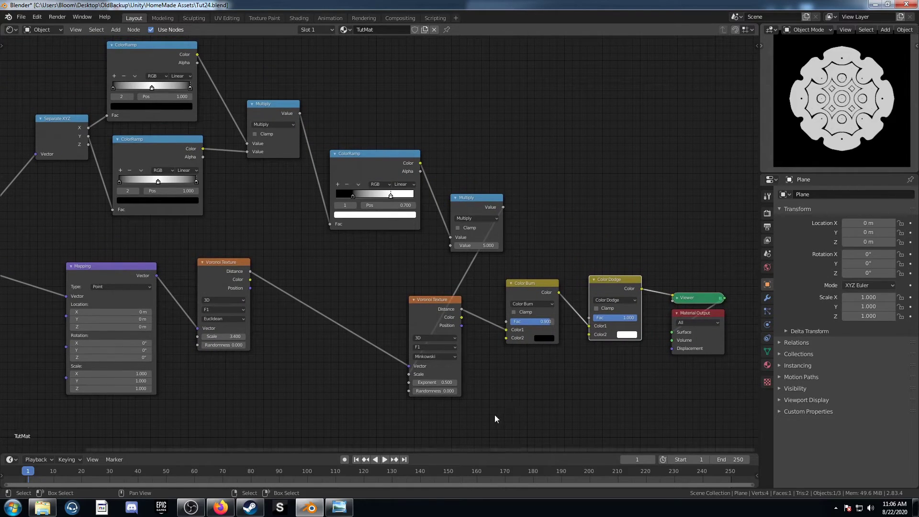
pyautogui.scroll(-1, 383, 250)
pyautogui.scroll(1, 475, 252)
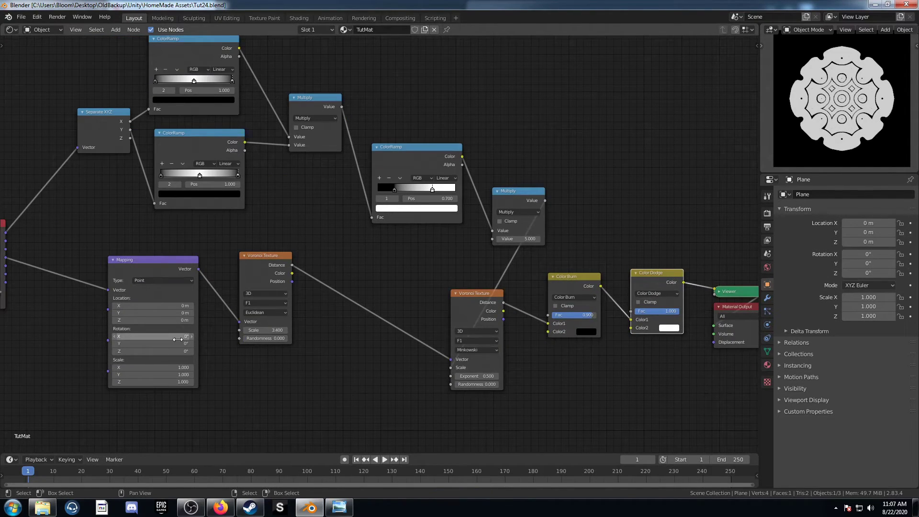
pyautogui.moveTo(177, 351); pyautogui.dragTo(252, 351)
pyautogui.hotkey('ctrl', 'z')
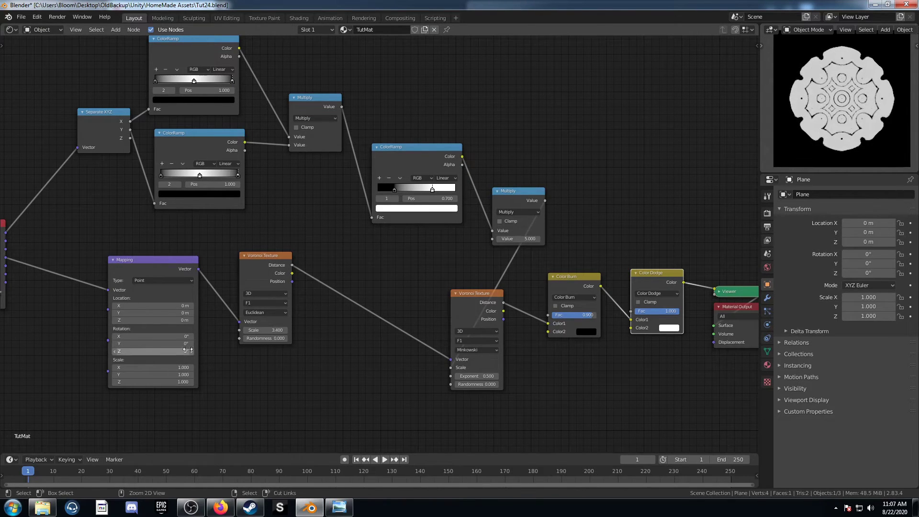
# - Set the first Voronoi Texture's scale to 2.3 and the mask ColorRamp's black stop to position 0
pyautogui.moveTo(261, 330); pyautogui.dragTo(270, 330)
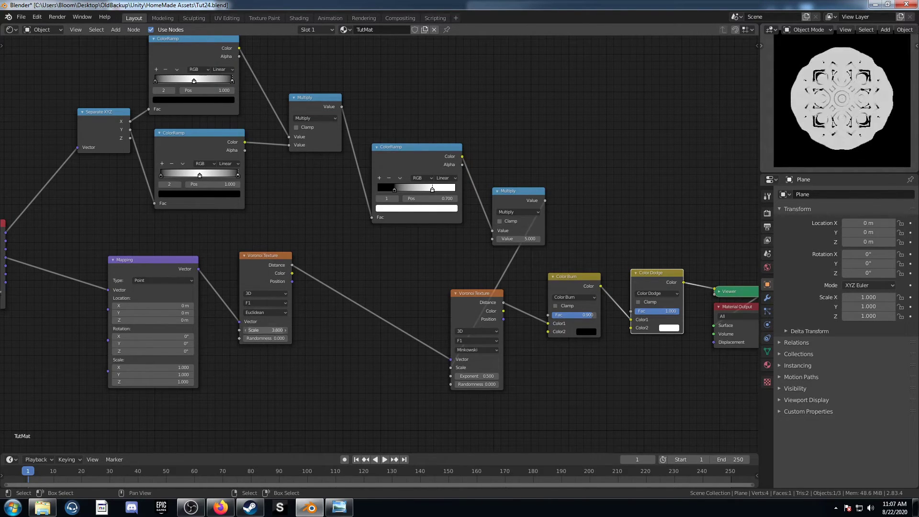
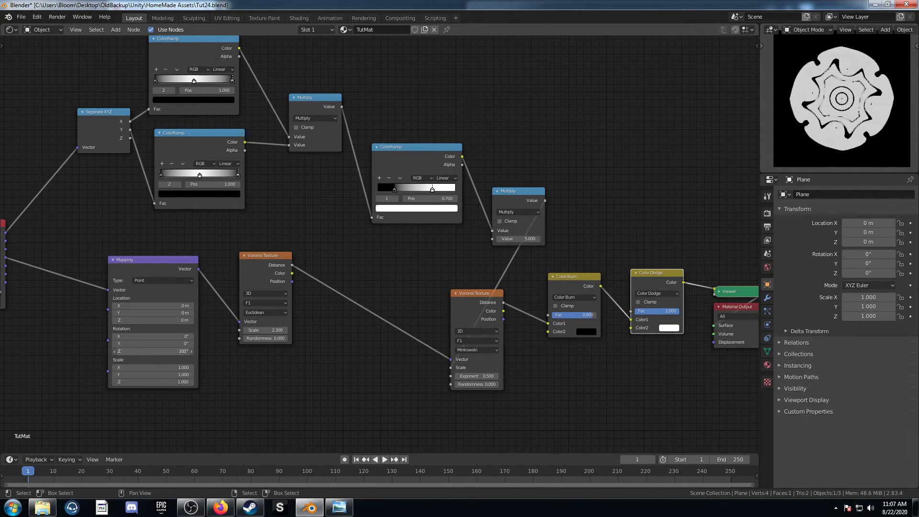
pyautogui.moveTo(399, 195); pyautogui.dragTo(320, 225, button='middle')
pyautogui.moveTo(320, 219); pyautogui.dragTo(300, 220)
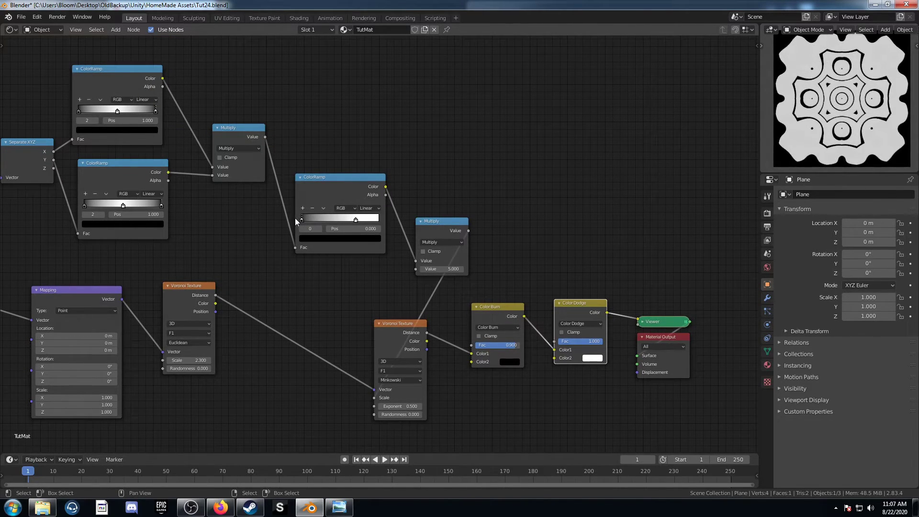
# - Undo a trial Z rotation of the mapping and move the lower ColorRamp's white stop to position 0.891
pyautogui.moveTo(67, 385); pyautogui.dragTo(89, 379)
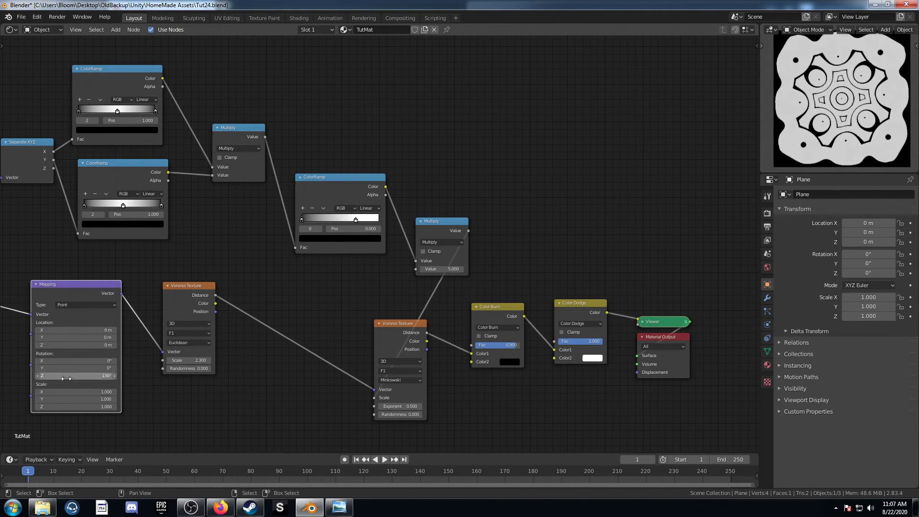
pyautogui.hotkey('ctrl', 'z')
pyautogui.moveTo(124, 206); pyautogui.dragTo(157, 212)
# - Vary the Mapping node's Z rotation and set the mask ColorRamp's black stop to position 0.273
pyautogui.moveTo(70, 376); pyautogui.dragTo(184, 376)
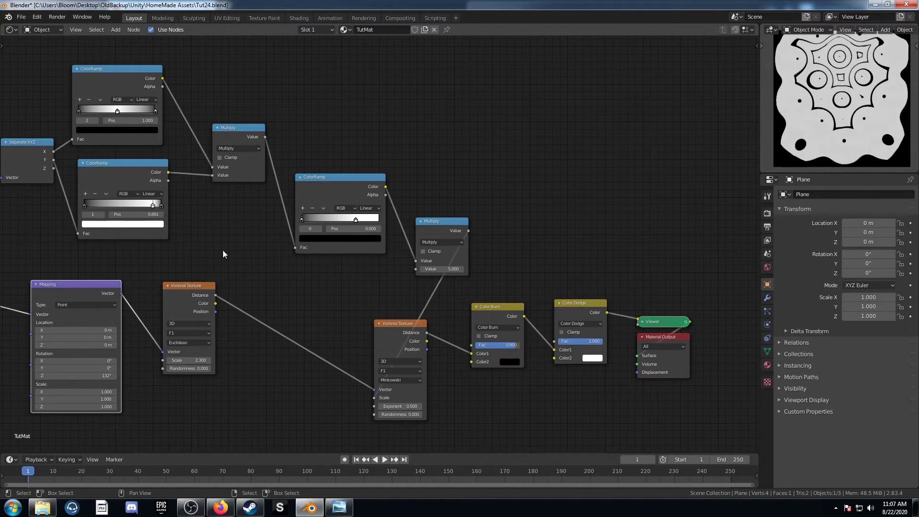
pyautogui.moveTo(307, 221); pyautogui.dragTo(315, 219)
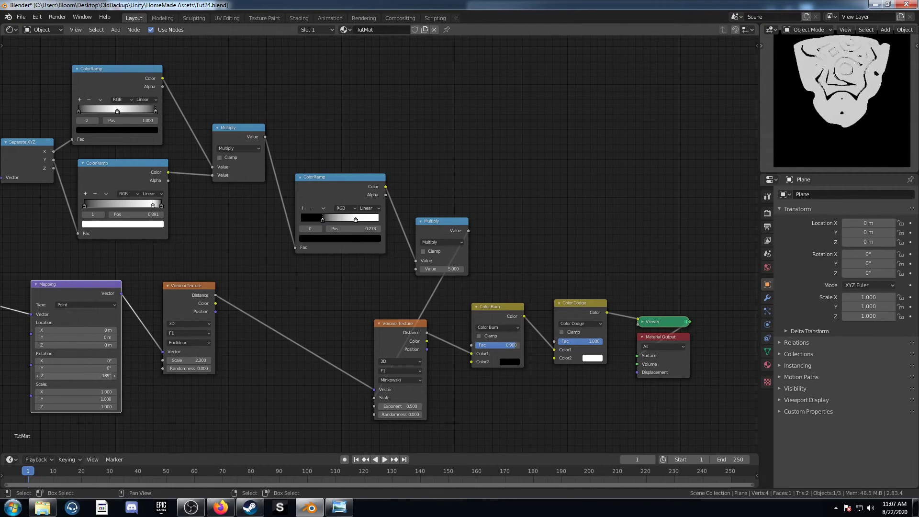
pyautogui.moveTo(76, 376); pyautogui.dragTo(73, 375)
# - Switch the second Voronoi Texture's metric to Chebychev and lower the Color Burn node's Fac to 0.317
pyautogui.moveTo(361, 387); pyautogui.dragTo(211, 326, button='middle')
pyautogui.scroll(4, 225, 318)
pyautogui.scroll(1, 255, 279)
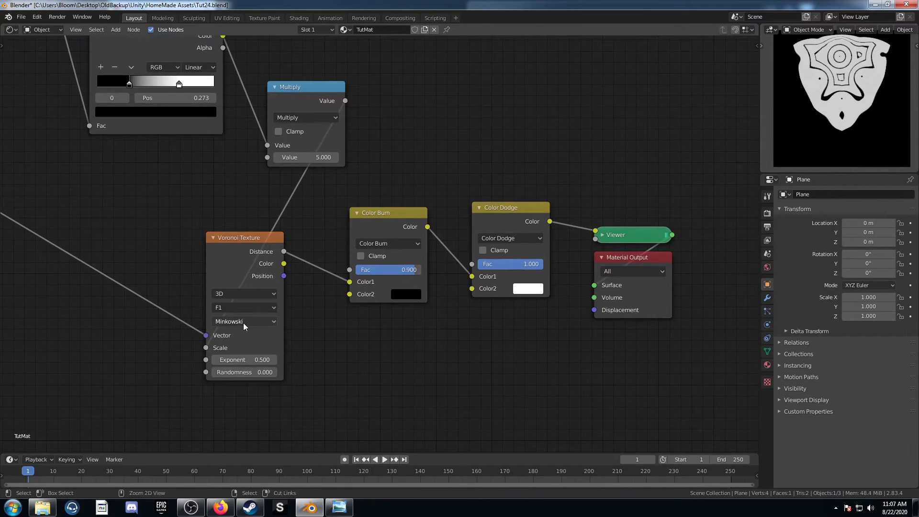
pyautogui.keyDown('ctrl'); pyautogui.scroll(1, 243, 323); pyautogui.keyUp('ctrl')
pyautogui.scroll(-1, 90, 351)
pyautogui.moveTo(412, 268); pyautogui.dragTo(370, 268)
# - Adjust the Mapping node's Z rotation and lower the value of the Multiply node feeding the Voronoi scale to 1.3
pyautogui.moveTo(135, 279); pyautogui.dragTo(498, 295, button='middle')
pyautogui.moveTo(196, 323); pyautogui.dragTo(162, 323)
pyautogui.moveTo(674, 179); pyautogui.dragTo(625, 183)
pyautogui.moveTo(218, 325); pyautogui.dragTo(286, 325)
pyautogui.hotkey('ctrl', 'z')
pyautogui.scroll(-5, 191, 303)
pyautogui.scroll(-3, 246, 341)
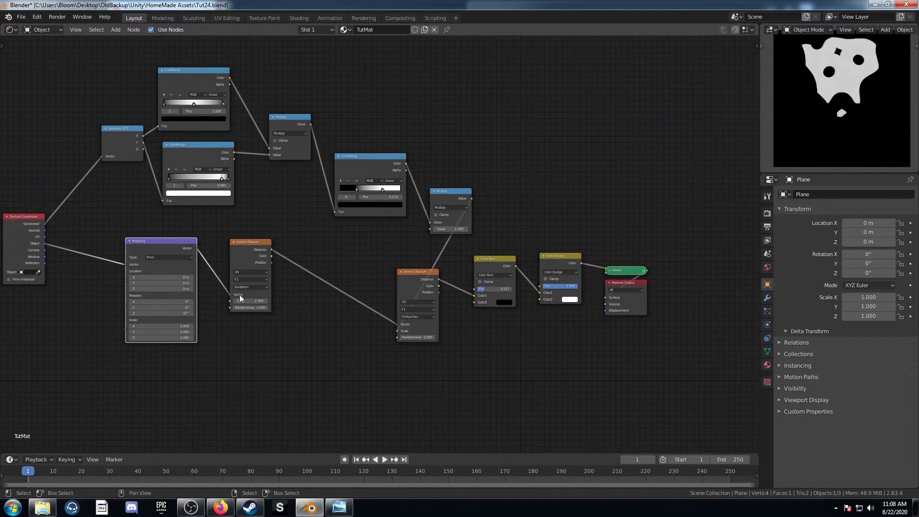
pyautogui.moveTo(241, 297); pyautogui.dragTo(242, 316, button='middle')
pyautogui.scroll(2, 252, 337)
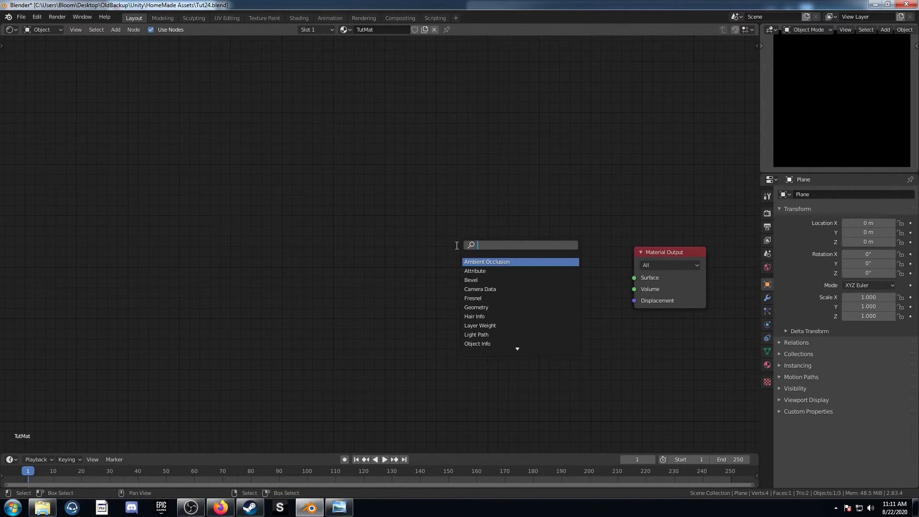
# - Add a Voronoi Texture node to the cleared material, set its Randomness to 0 and preview its Distance output
pyautogui.write('voro')
pyautogui.press('Return')
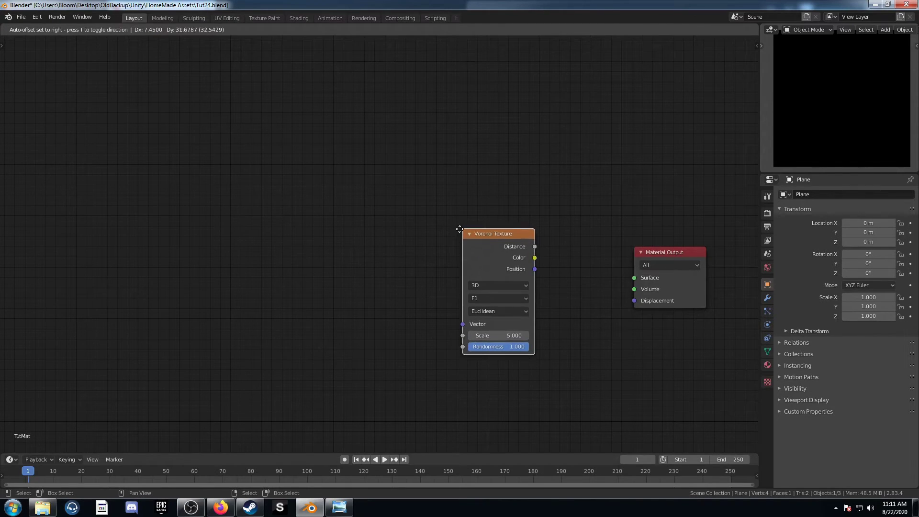
pyautogui.click(459, 229)
pyautogui.moveTo(497, 345); pyautogui.dragTo(471, 346)
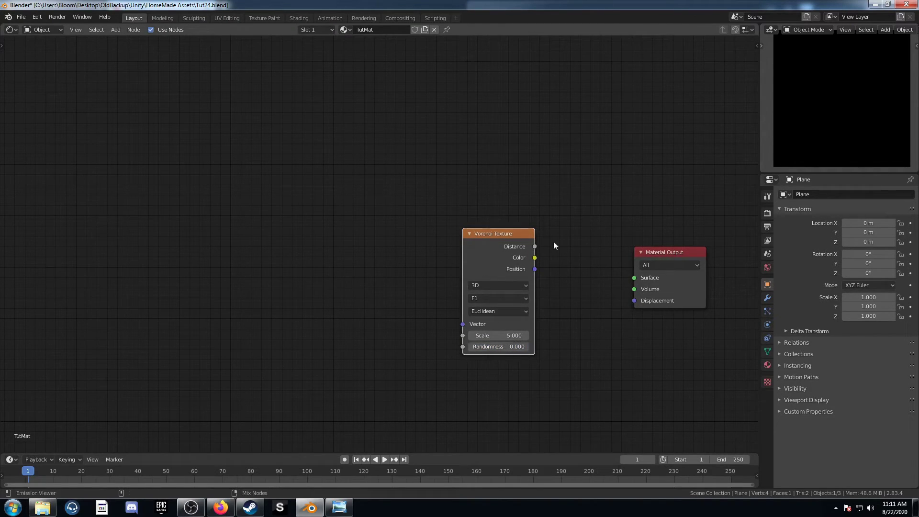
pyautogui.keyDown('ctrl'); pyautogui.keyDown('shift'); pyautogui.click(490, 231); pyautogui.keyUp('shift'); pyautogui.keyUp('ctrl')
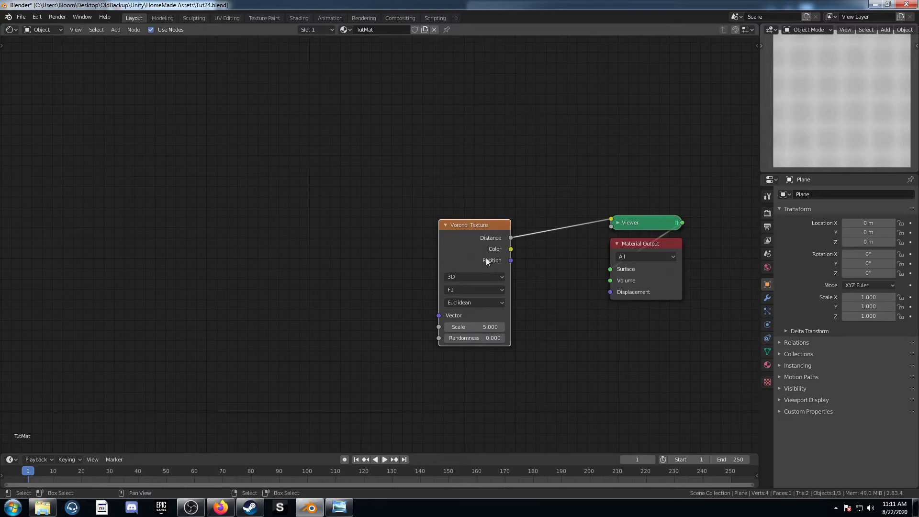
# - Add Texture Coordinate and Mapping nodes to the Voronoi Texture, drive the mapping from Object coordinates and space the nodes out
pyautogui.hotkey('ctrl', 't')
pyautogui.moveTo(432, 276); pyautogui.dragTo(503, 264, button='middle')
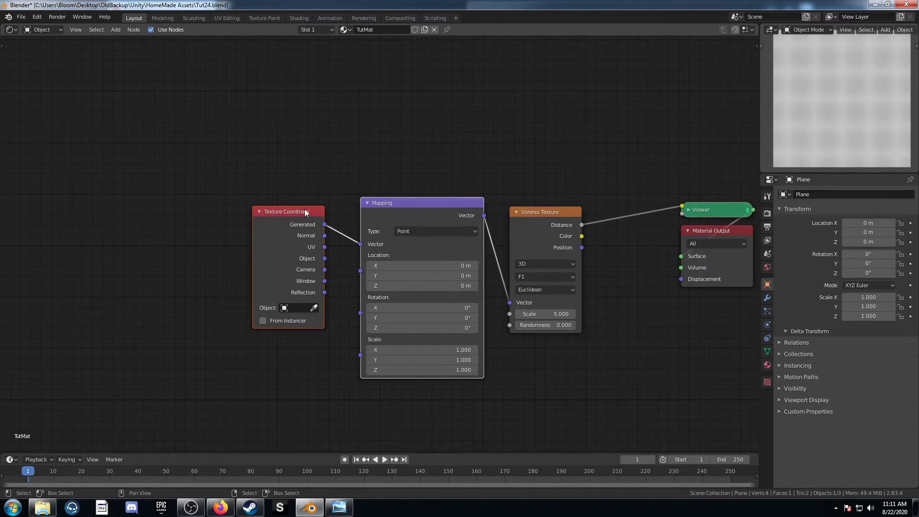
pyautogui.moveTo(306, 212); pyautogui.dragTo(121, 183)
pyautogui.moveTo(197, 214); pyautogui.dragTo(366, 240, button='middle')
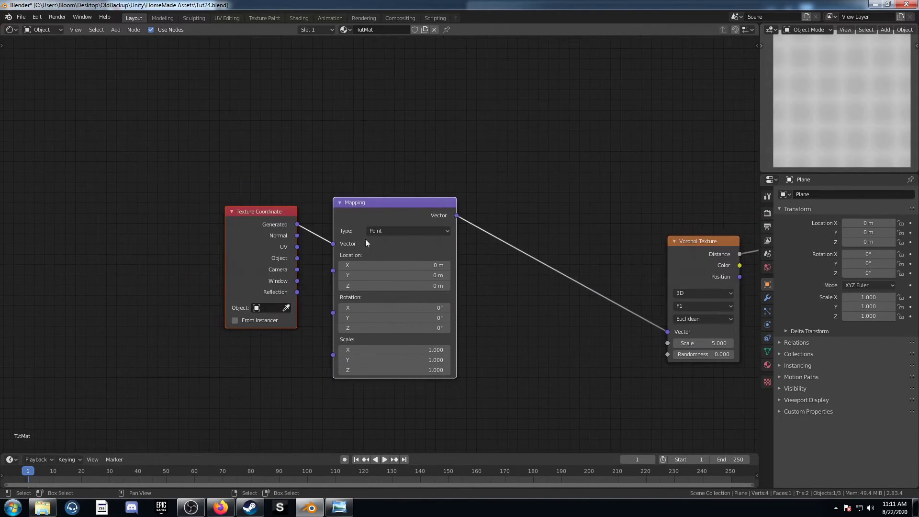
pyautogui.moveTo(297, 258); pyautogui.dragTo(329, 244)
pyautogui.moveTo(188, 308); pyautogui.dragTo(259, 319, button='middle')
pyautogui.moveTo(319, 221); pyautogui.dragTo(225, 224)
# - Add a Separate XYZ node above the Mapping node and feed it from the Texture Coordinate's Generated output
pyautogui.hotkey('shift', 'a')
pyautogui.click(318, 323)
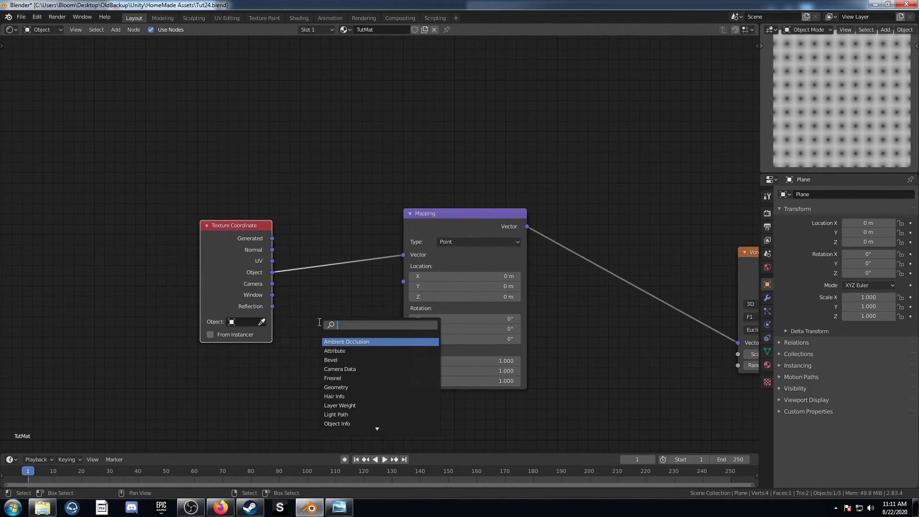
pyautogui.write('se')
pyautogui.press('Down')
pyautogui.press('Down')
pyautogui.press('Down')
pyautogui.press('Down')
pyautogui.press('Down')
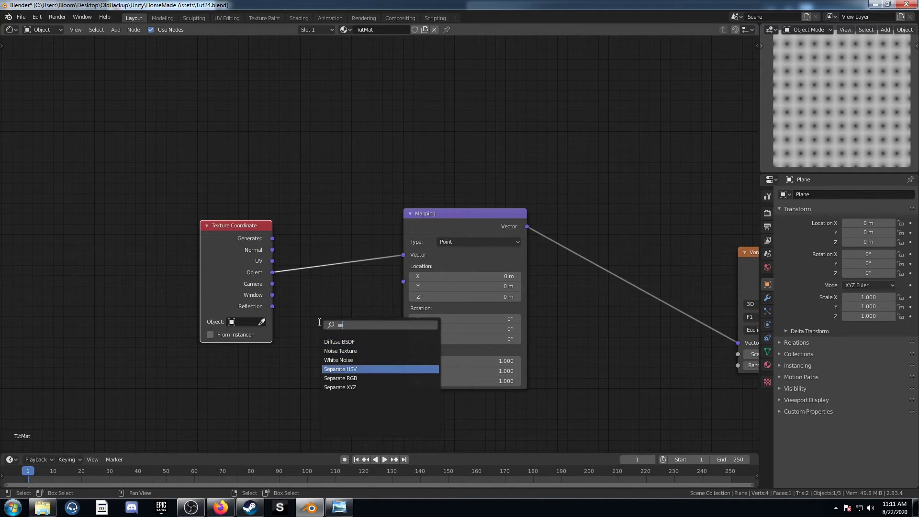
pyautogui.press('Return')
pyautogui.click(315, 78)
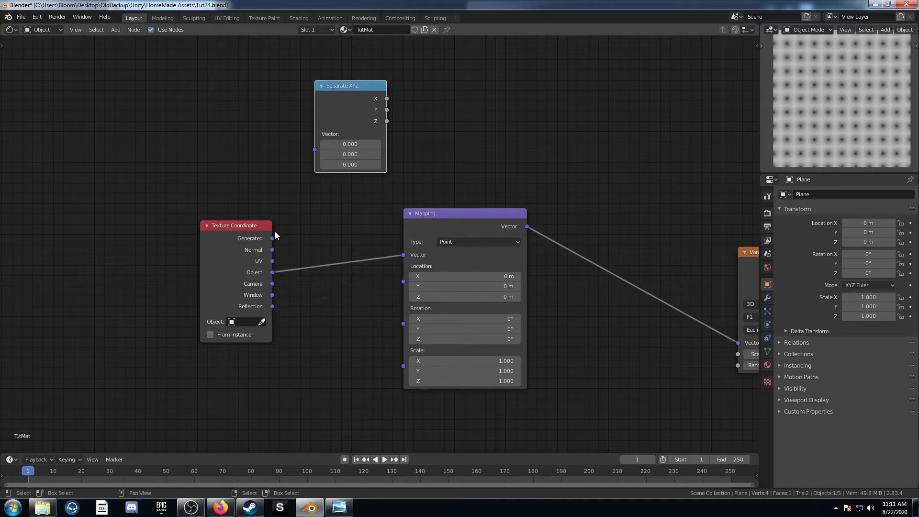
pyautogui.moveTo(271, 237); pyautogui.dragTo(315, 149)
# - Duplicate the Voronoi Texture node between the Mapping node and the original Voronoi, and set the copy's feature output to Distance To Edge
pyautogui.moveTo(428, 299); pyautogui.dragTo(375, 309, button='middle')
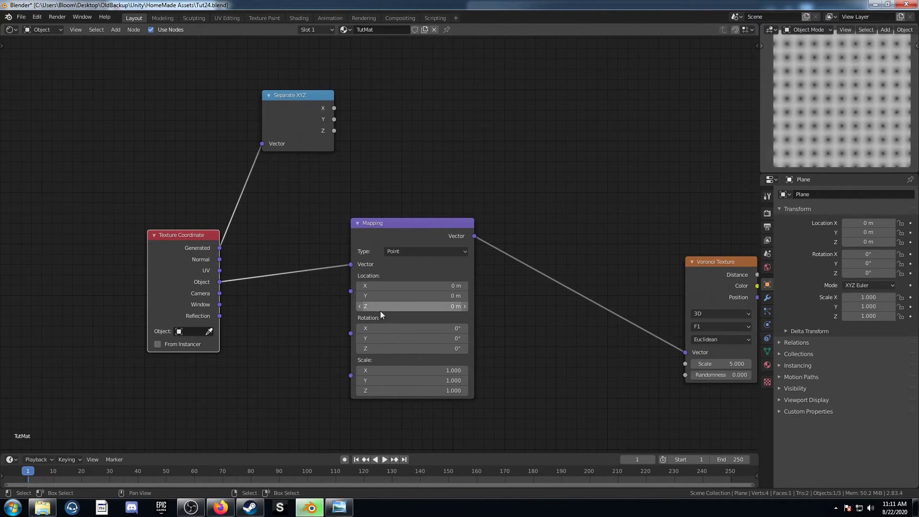
pyautogui.hotkey('shift', 'd')
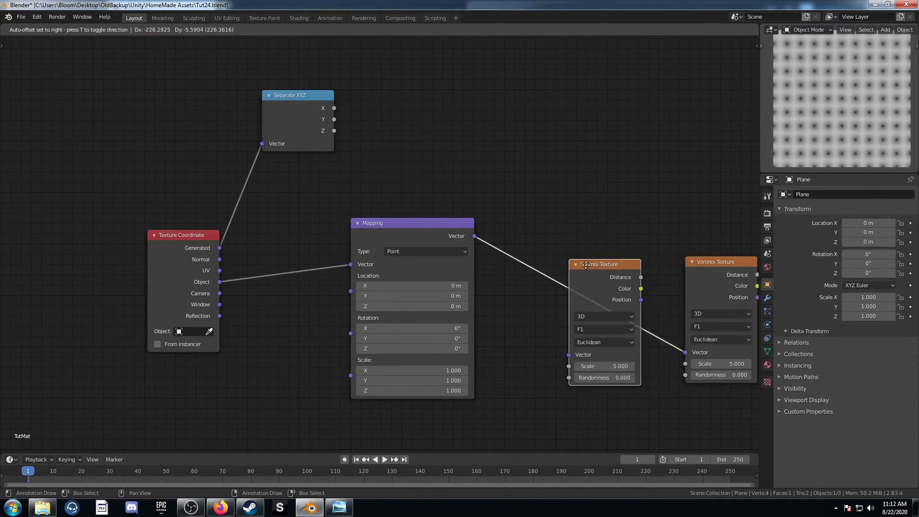
pyautogui.click(573, 241)
pyautogui.moveTo(584, 300); pyautogui.dragTo(479, 303, button='middle')
pyautogui.click(474, 306)
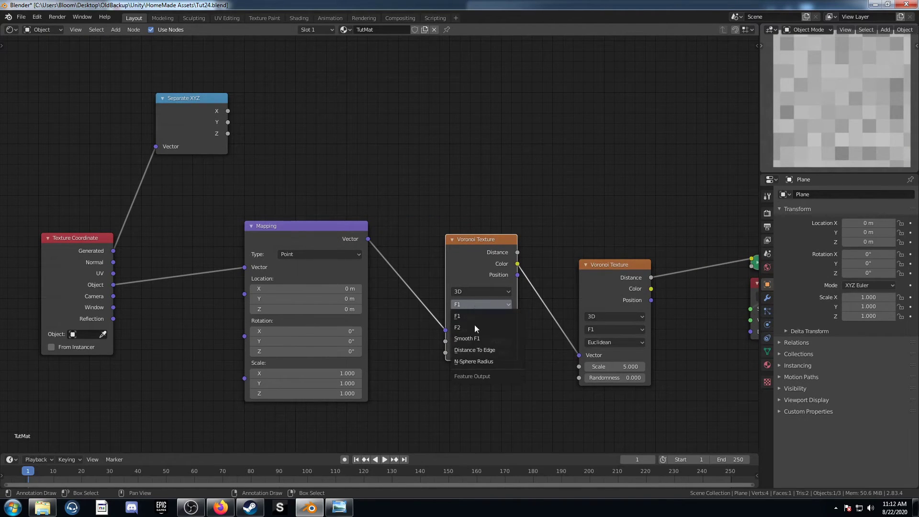
pyautogui.click(479, 352)
pyautogui.moveTo(485, 357); pyautogui.dragTo(433, 352, button='middle')
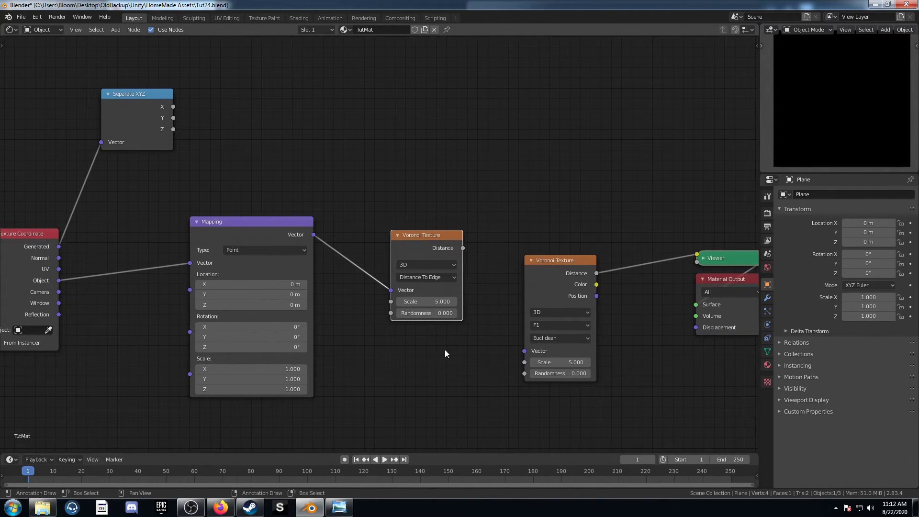
# - Set the Distance To Edge Voronoi's Scale to 3.4 and feed its Distance into the second Voronoi's Vector input
pyautogui.click(430, 301)
pyautogui.press('BackSpace')
pyautogui.press('BackSpace')
pyautogui.press('BackSpace')
pyautogui.write('3.4')
pyautogui.press('Return')
pyautogui.moveTo(463, 248); pyautogui.dragTo(525, 350)
pyautogui.press('Home')
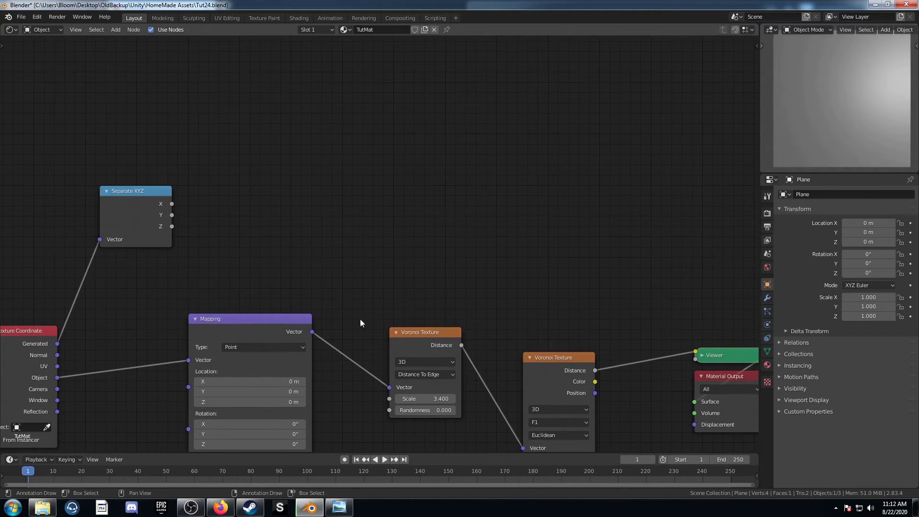
# - Reposition the Separate XYZ node and add a ColorRamp node driven by its X output
pyautogui.moveTo(341, 223); pyautogui.dragTo(376, 191, button='middle')
pyautogui.moveTo(242, 181); pyautogui.dragTo(261, 152)
pyautogui.hotkey('shift', 'a')
pyautogui.click(317, 143)
pyautogui.write('colorr')
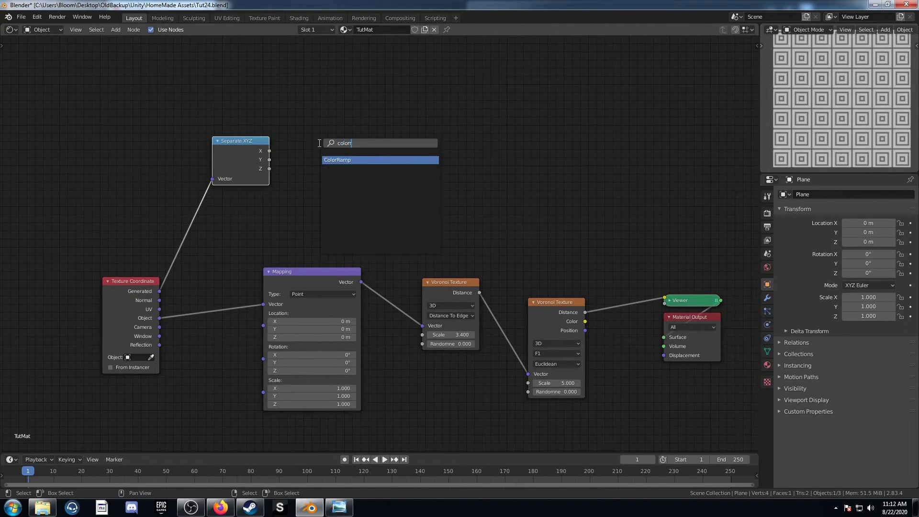
pyautogui.press('Return')
pyautogui.click(312, 89)
pyautogui.moveTo(268, 152); pyautogui.dragTo(318, 160)
pyautogui.moveTo(382, 162); pyautogui.dragTo(381, 127)
pyautogui.moveTo(381, 130); pyautogui.dragTo(358, 194, button='middle')
# - Add a middle stop to the ColorRamp, making it white and the end stop black
pyautogui.click(330, 190)
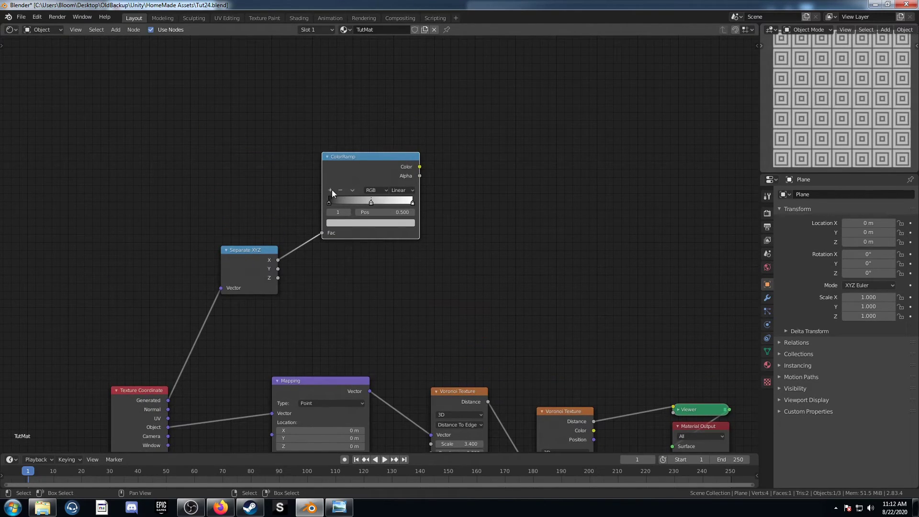
pyautogui.click(412, 203)
pyautogui.click(403, 223)
pyautogui.scroll(-20, 367, 132)
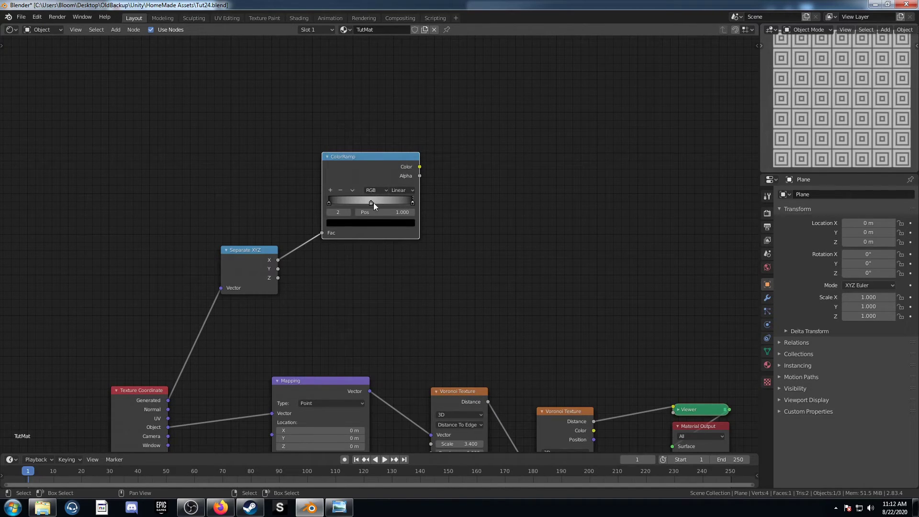
pyautogui.click(373, 202)
pyautogui.click(372, 222)
pyautogui.scroll(10, 371, 220)
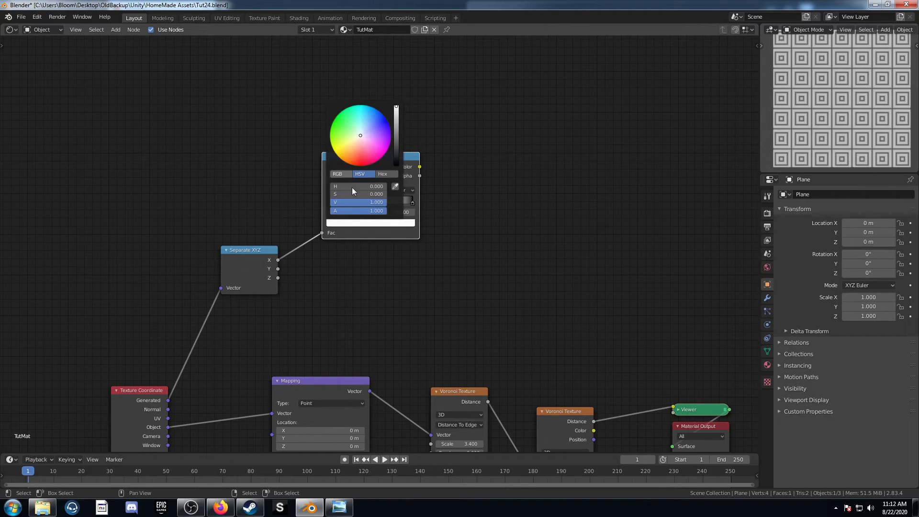
# - Duplicate the ColorRamp below the original and drive the copy from the Separate XYZ node's Y output
pyautogui.hotkey('shift', 'd')
pyautogui.click(366, 260)
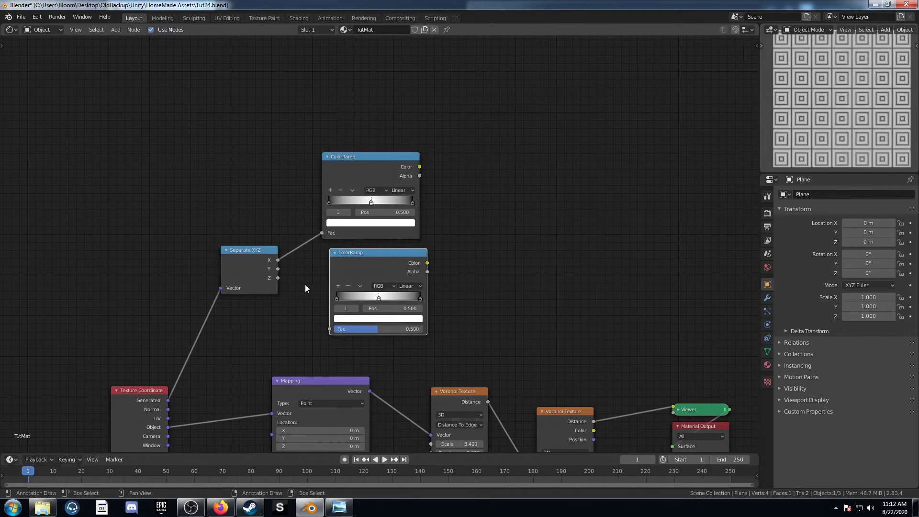
pyautogui.moveTo(278, 269); pyautogui.dragTo(329, 329)
# - Add a Math node set to Multiply and feed both ColorRamp Color outputs into its values
pyautogui.hotkey('shift', 'a')
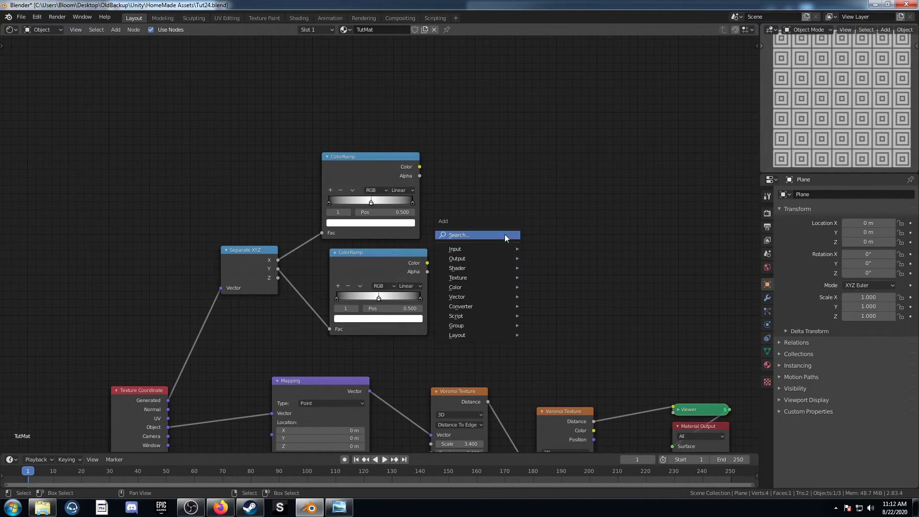
pyautogui.click(504, 235)
pyautogui.write('add')
pyautogui.press('Return')
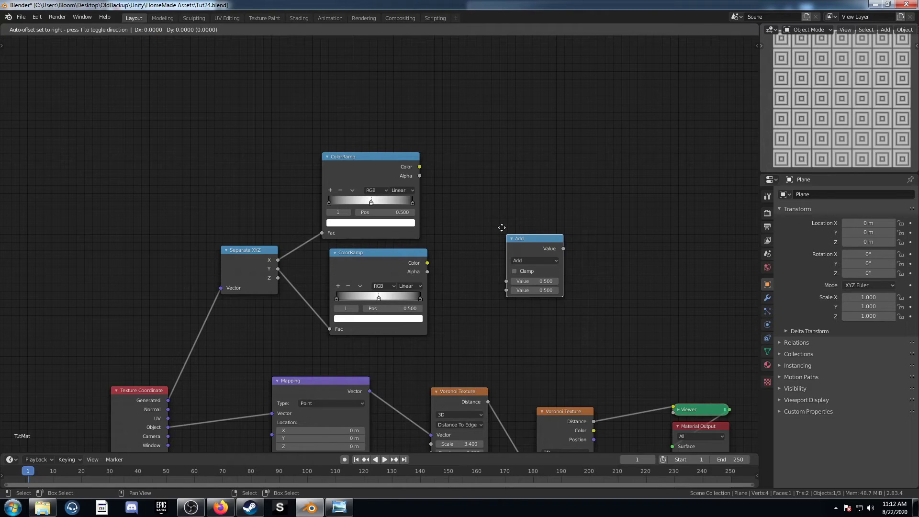
pyautogui.click(436, 184)
pyautogui.click(470, 217)
pyautogui.click(467, 265)
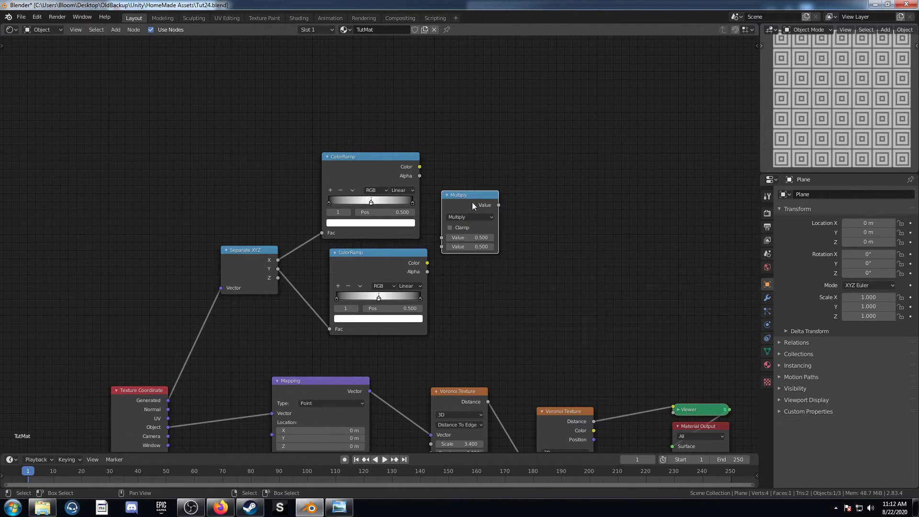
pyautogui.moveTo(471, 204); pyautogui.dragTo(503, 197)
pyautogui.moveTo(419, 167); pyautogui.dragTo(475, 231)
pyautogui.moveTo(427, 263); pyautogui.dragTo(474, 239)
pyautogui.moveTo(521, 264); pyautogui.dragTo(391, 254, button='middle')
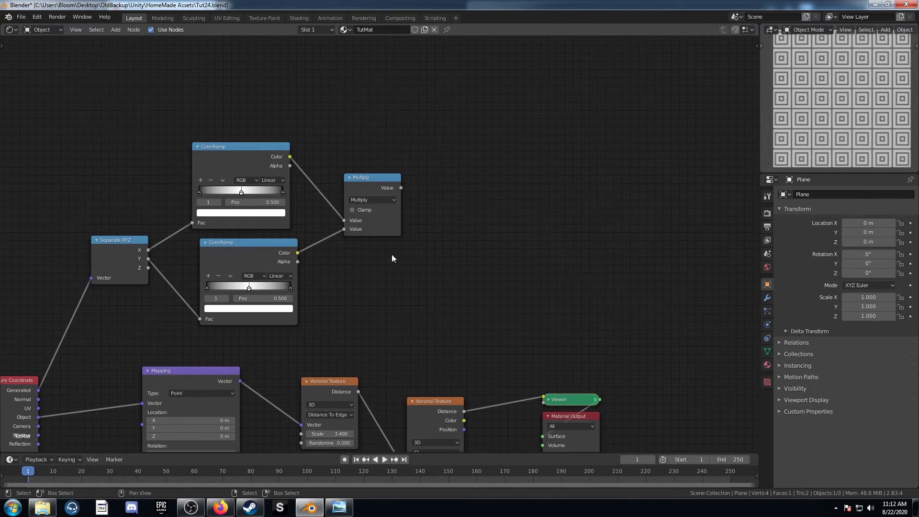
# - Preview the Multiply node's output and insert a new ColorRamp between it and the Viewer
pyautogui.keyDown('ctrl'); pyautogui.keyDown('shift'); pyautogui.click(372, 185); pyautogui.keyUp('shift'); pyautogui.keyUp('ctrl')
pyautogui.moveTo(473, 258); pyautogui.dragTo(432, 243, button='middle')
pyautogui.hotkey('shift', 'a')
pyautogui.click(432, 243)
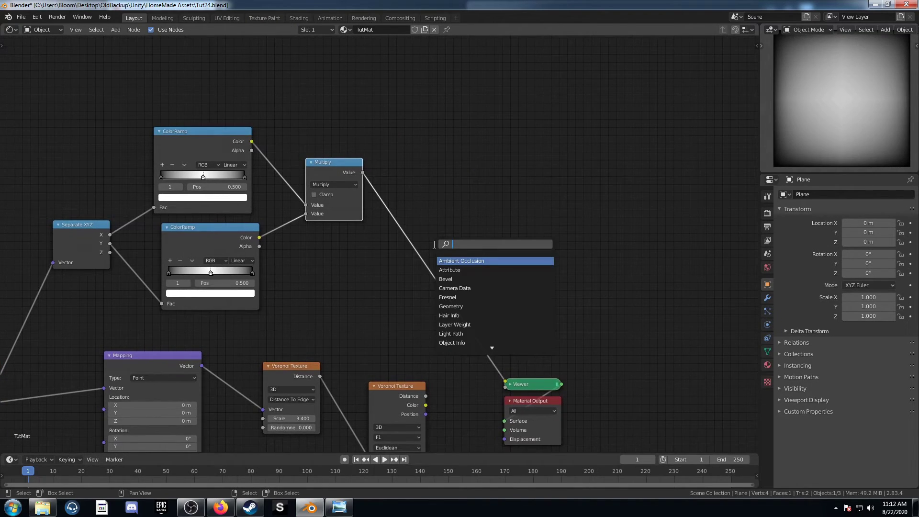
pyautogui.write('ramp')
pyautogui.press('Return')
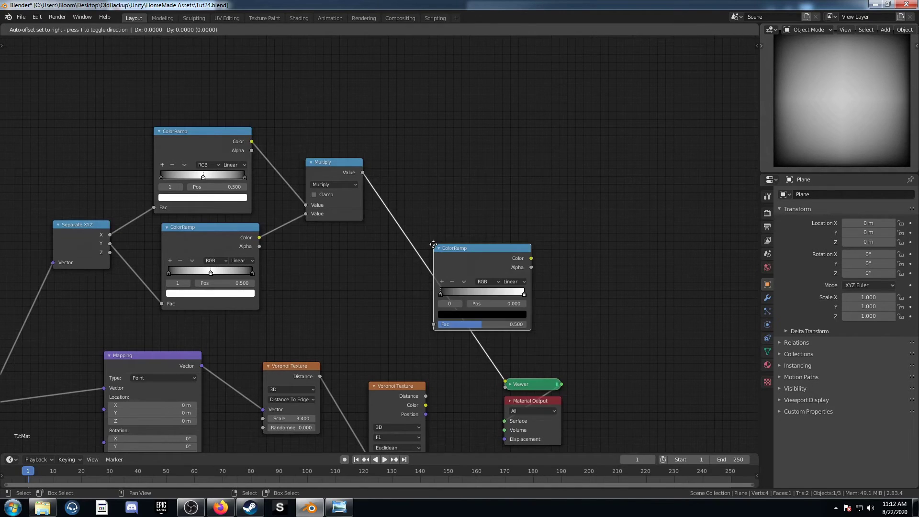
pyautogui.click(411, 229)
pyautogui.moveTo(424, 276); pyautogui.dragTo(354, 283, button='middle')
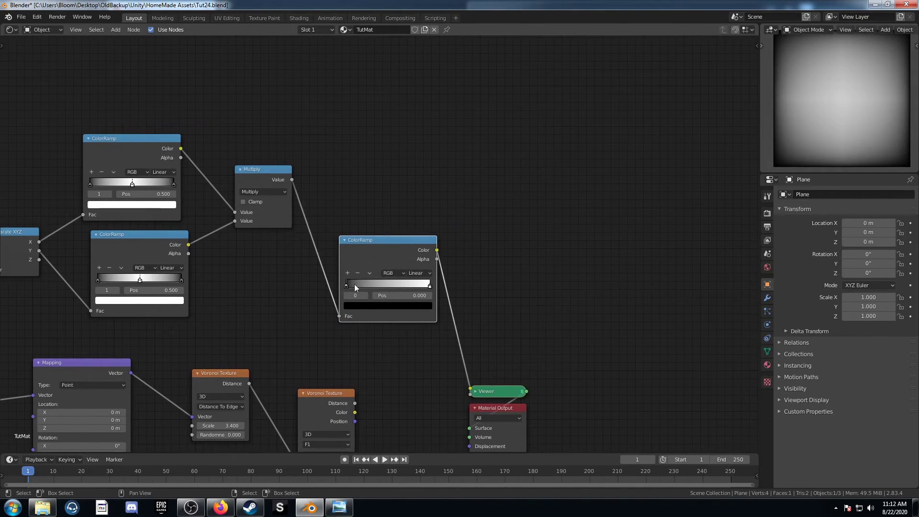
# - Set the new ColorRamp's black stop position to 0.21 and its white stop position to 0.7
pyautogui.click(402, 295)
pyautogui.write('.21')
pyautogui.press('Return')
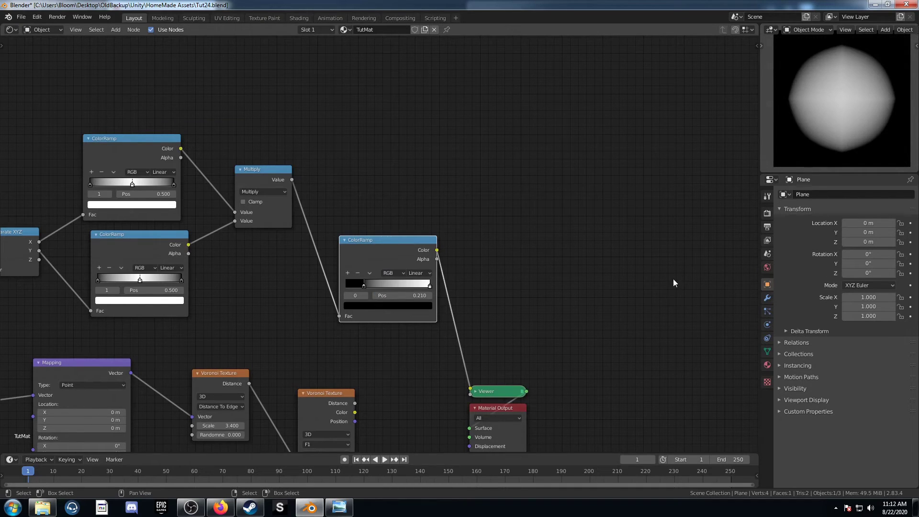
pyautogui.click(430, 287)
pyautogui.click(418, 293)
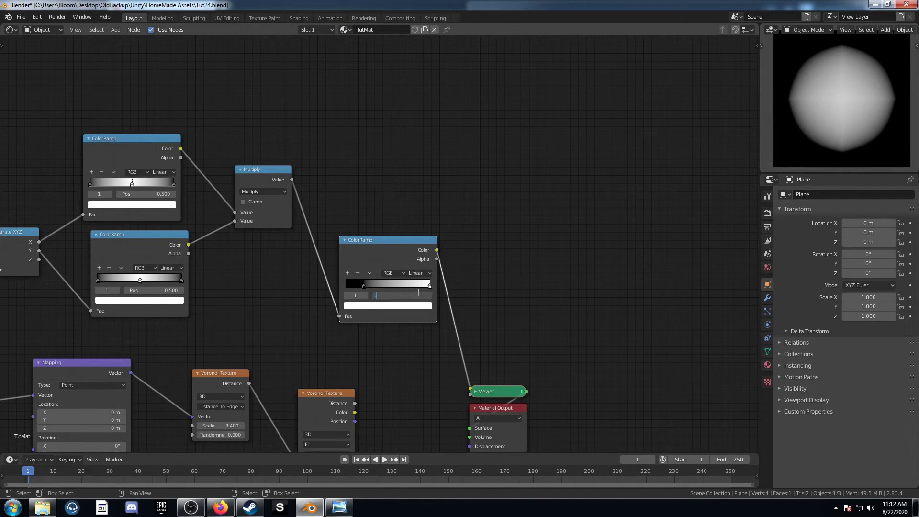
pyautogui.write('.7')
pyautogui.press('Return')
# - Insert a duplicate of the Multiply node after the last ColorRamp and set its second value to 5
pyautogui.click(265, 174)
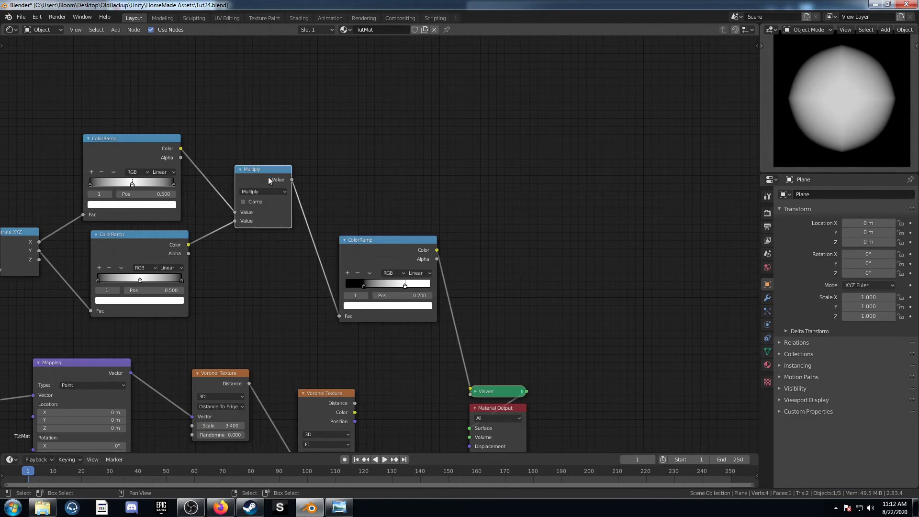
pyautogui.hotkey('shift', 'd')
pyautogui.click(457, 280)
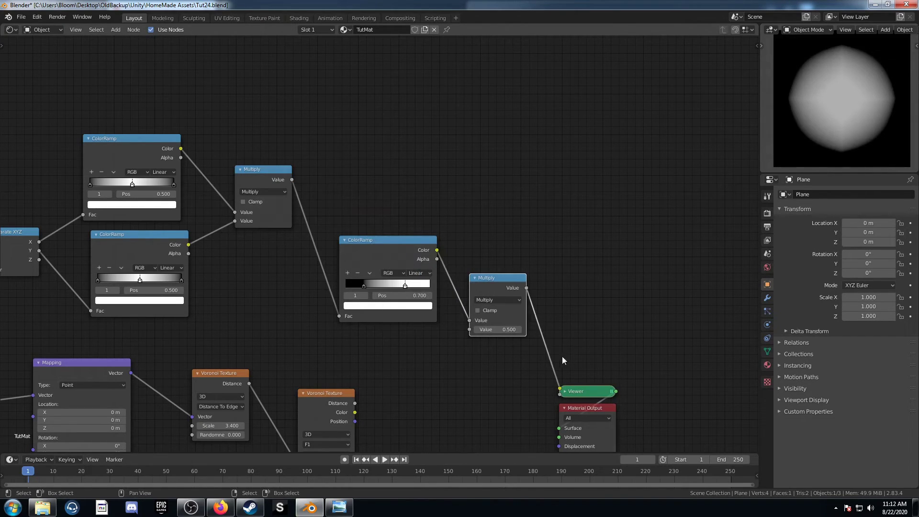
pyautogui.click(498, 329)
pyautogui.write('5')
pyautogui.press('Return')
# - Feed the last Multiply node's output into the second Voronoi's Scale and preview that Voronoi's Distance output
pyautogui.scroll(-2, 618, 264)
pyautogui.moveTo(619, 264); pyautogui.dragTo(564, 228, button='middle')
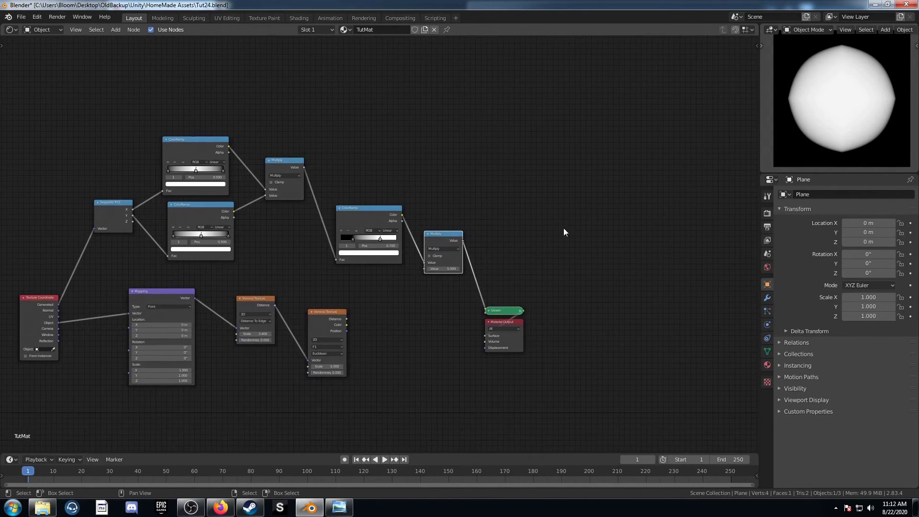
pyautogui.moveTo(462, 240); pyautogui.dragTo(307, 365)
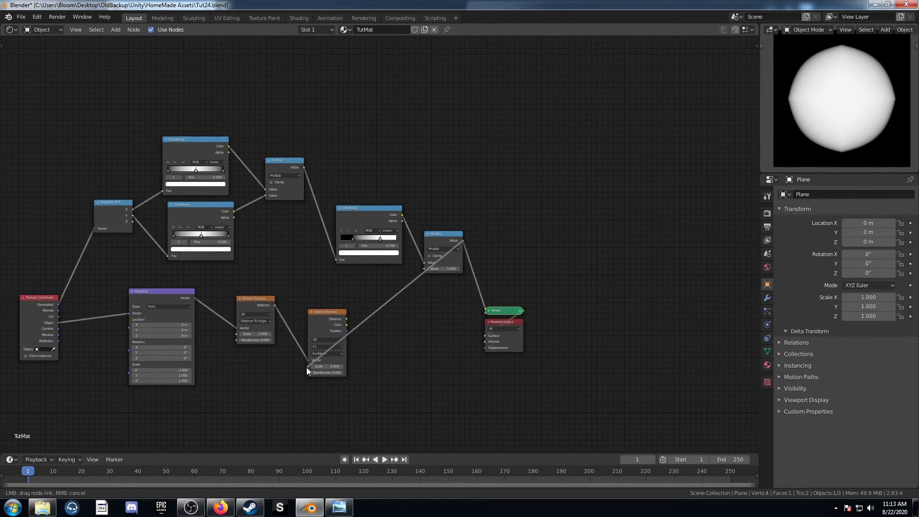
pyautogui.scroll(7, 406, 368)
pyautogui.moveTo(395, 340); pyautogui.dragTo(366, 282, button='middle')
pyautogui.keyDown('ctrl'); pyautogui.keyDown('shift'); pyautogui.click(236, 311); pyautogui.keyUp('shift'); pyautogui.keyUp('ctrl')
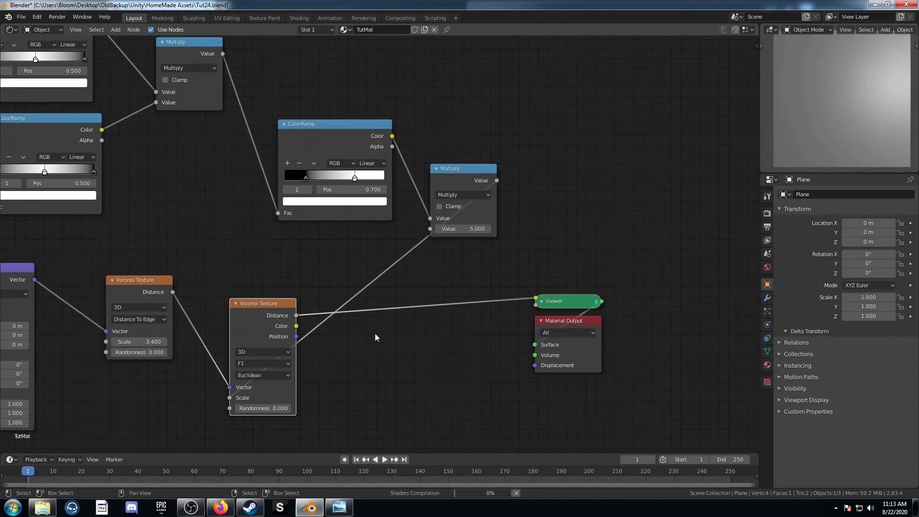
pyautogui.moveTo(395, 353); pyautogui.dragTo(381, 252, button='middle')
pyautogui.scroll(2, 381, 252)
pyautogui.hotkey('shift', 'a')
pyautogui.click(418, 302)
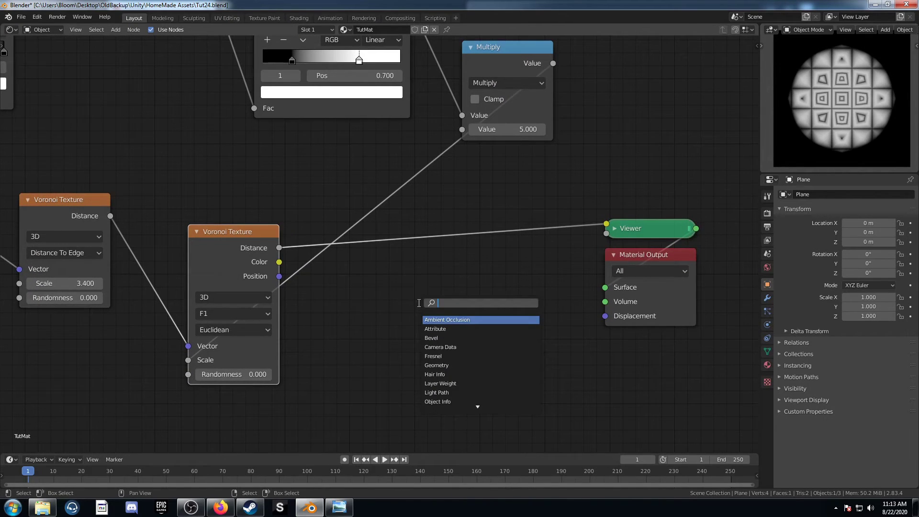
pyautogui.write('colo')
pyautogui.press('Return')
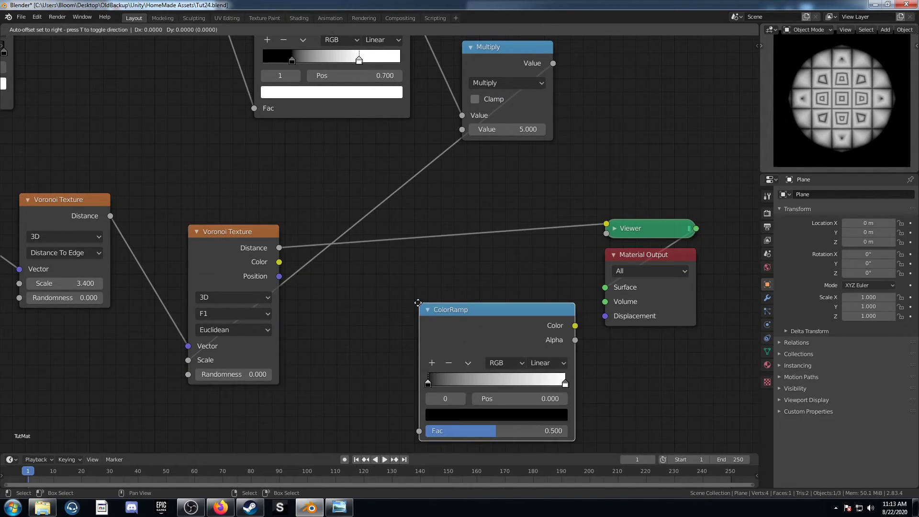
pyautogui.click(393, 230)
pyautogui.moveTo(476, 294); pyautogui.dragTo(402, 318, button='middle')
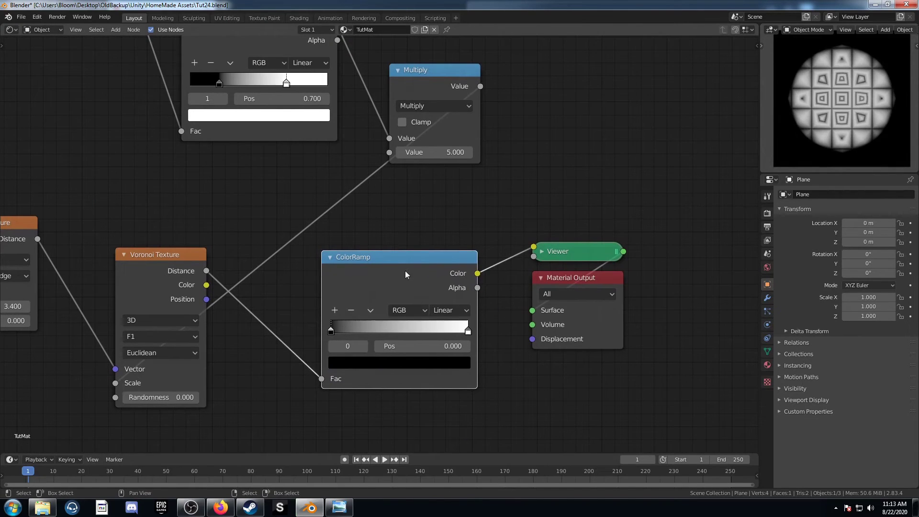
pyautogui.press('x')
# - Add a MixRGB node after the second Voronoi Texture and feed the Voronoi's Distance into its Color1 input
pyautogui.hotkey('shift', 'a')
pyautogui.click(377, 292)
pyautogui.write('mixr')
pyautogui.press('Return')
pyautogui.click(327, 261)
pyautogui.moveTo(207, 271); pyautogui.dragTo(336, 341)
# - Duplicate the Mix node, space the nodes out, link the first Mix's Color into the copy's Color1 and preview the copy
pyautogui.moveTo(410, 292); pyautogui.dragTo(372, 196, button='middle')
pyautogui.click(337, 163)
pyautogui.hotkey('shift', 'd')
pyautogui.click(433, 152)
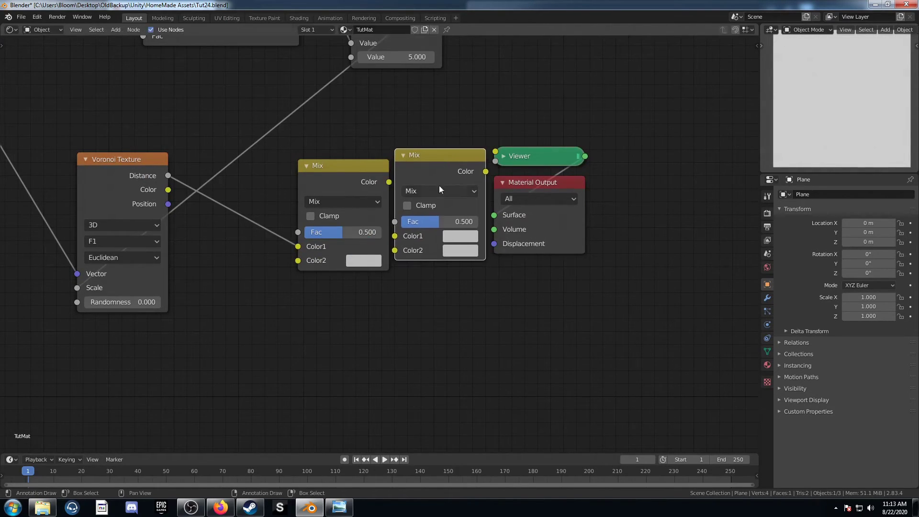
pyautogui.moveTo(390, 183); pyautogui.dragTo(396, 238)
pyautogui.moveTo(471, 275); pyautogui.dragTo(340, 326, button='middle')
pyautogui.moveTo(314, 179); pyautogui.dragTo(406, 259)
pyautogui.press('g')
pyautogui.click(505, 333)
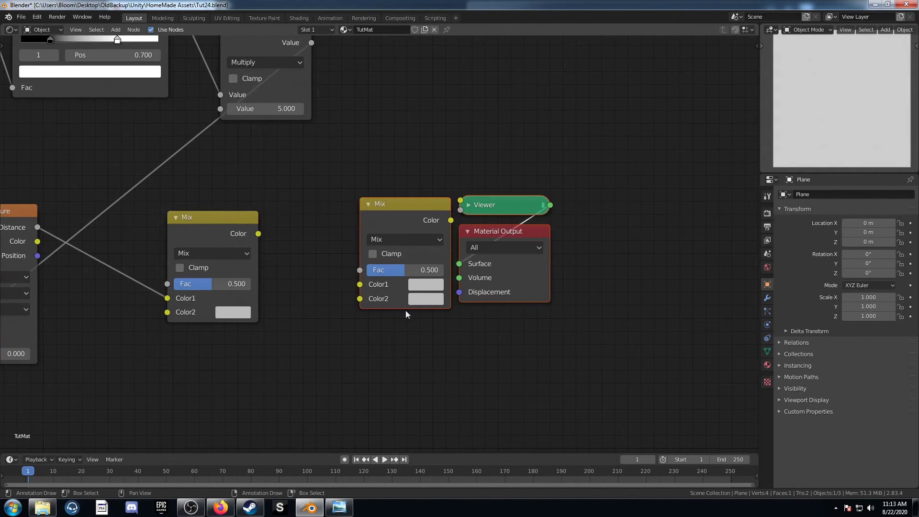
pyautogui.moveTo(256, 232); pyautogui.dragTo(359, 284)
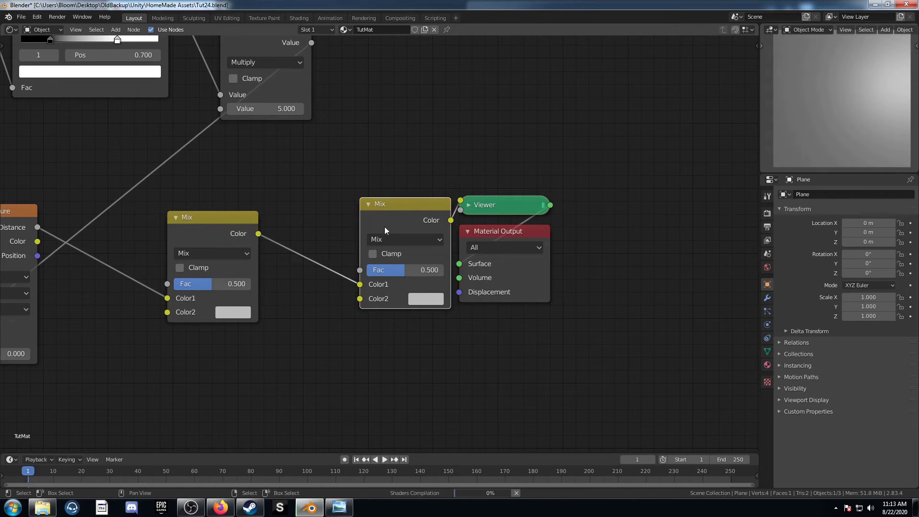
# - Set the first Mix node's blend mode to Color Burn and make its Color2 black
pyautogui.moveTo(264, 270); pyautogui.dragTo(329, 282, button='middle')
pyautogui.click(288, 264)
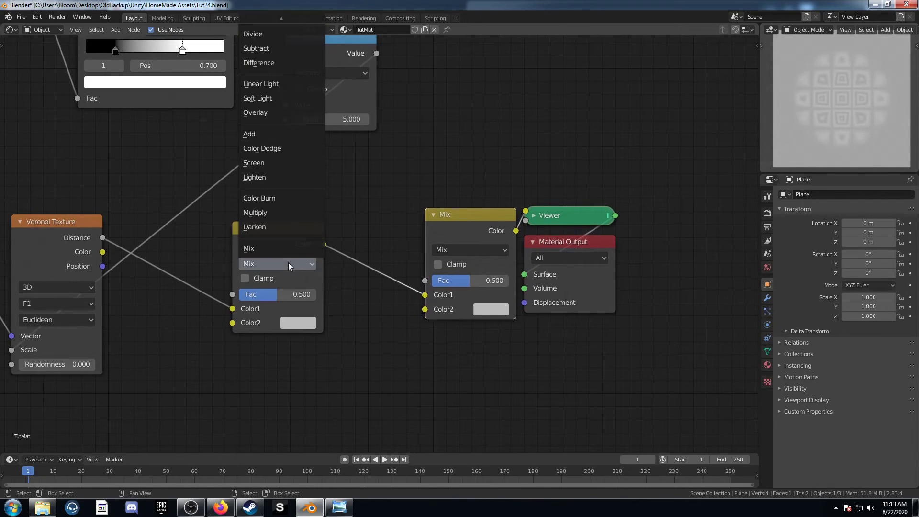
pyautogui.click(286, 202)
pyautogui.click(296, 323)
pyautogui.keyDown('ctrl'); pyautogui.scroll(-12, 335, 206); pyautogui.keyUp('ctrl')
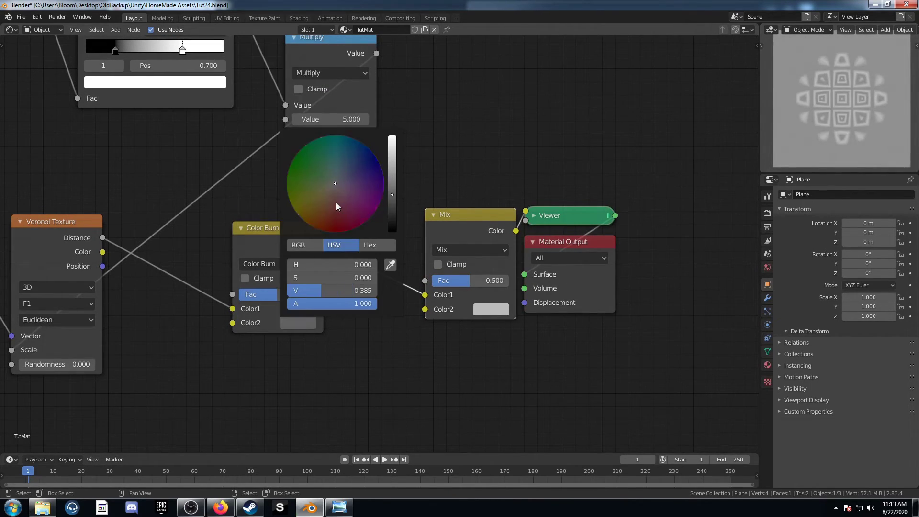
pyautogui.keyDown('ctrl'); pyautogui.scroll(-3, 339, 207); pyautogui.keyUp('ctrl')
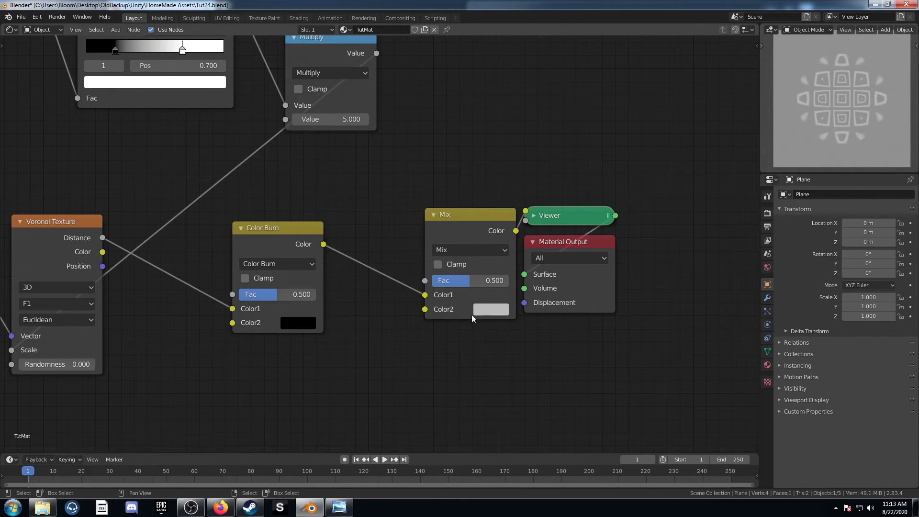
# - Set the second Mix node's blend mode to Color Dodge and make its Color2 white
pyautogui.click(483, 249)
pyautogui.click(486, 362)
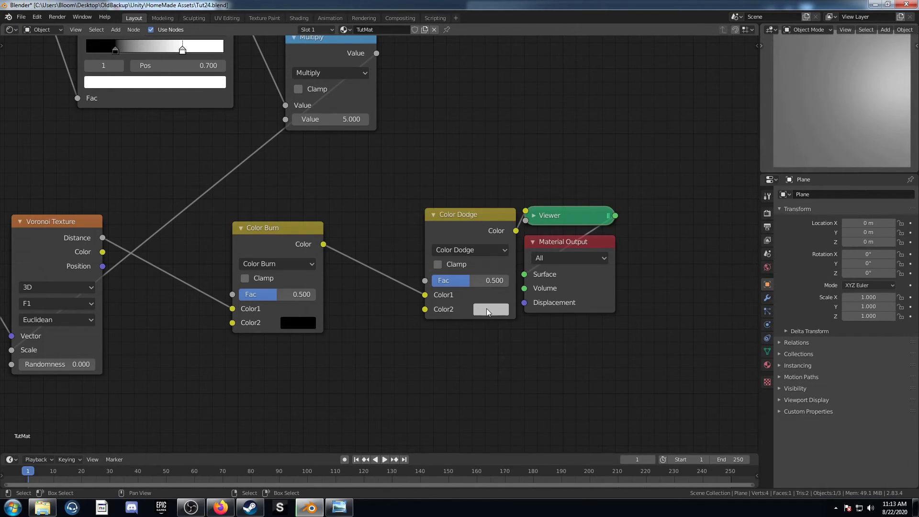
pyautogui.click(486, 309)
pyautogui.keyDown('ctrl'); pyautogui.scroll(5, 529, 167); pyautogui.keyUp('ctrl')
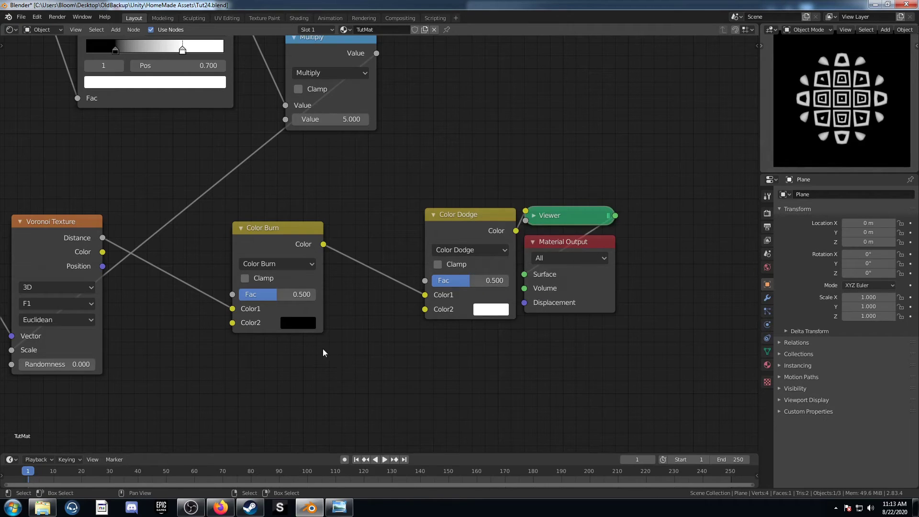
# - Set the Color Burn node's Fac to 0.7
pyautogui.click(286, 296)
pyautogui.write('.7')
pyautogui.press('Return')
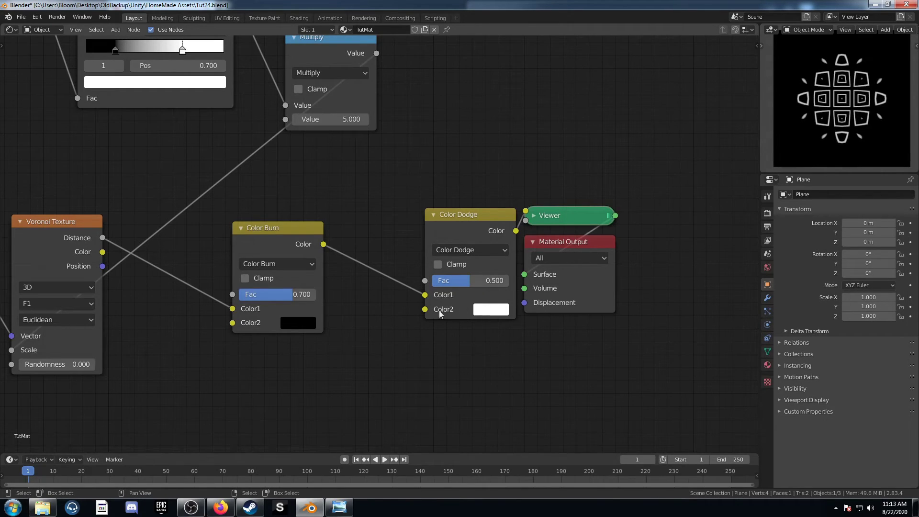
pyautogui.scroll(-4, 457, 299)
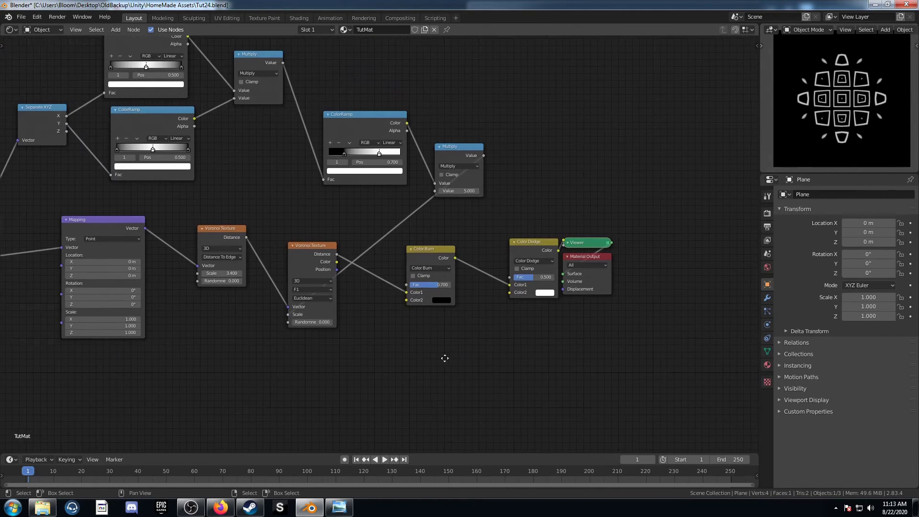
pyautogui.moveTo(441, 357); pyautogui.dragTo(514, 380, button='middle')
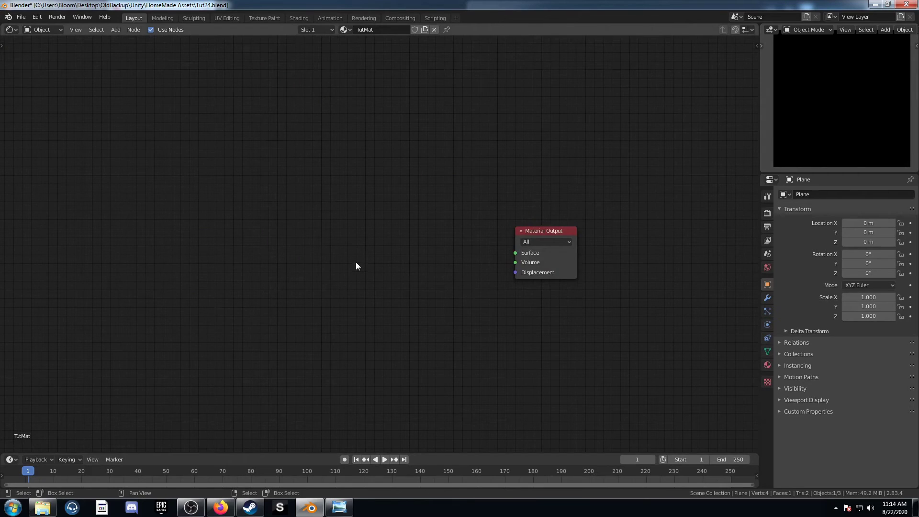
# - Add a Voronoi Texture node to the emptied node tree and preview its Distance output
pyautogui.hotkey('shift', 'a')
pyautogui.click(356, 259)
pyautogui.write('voro')
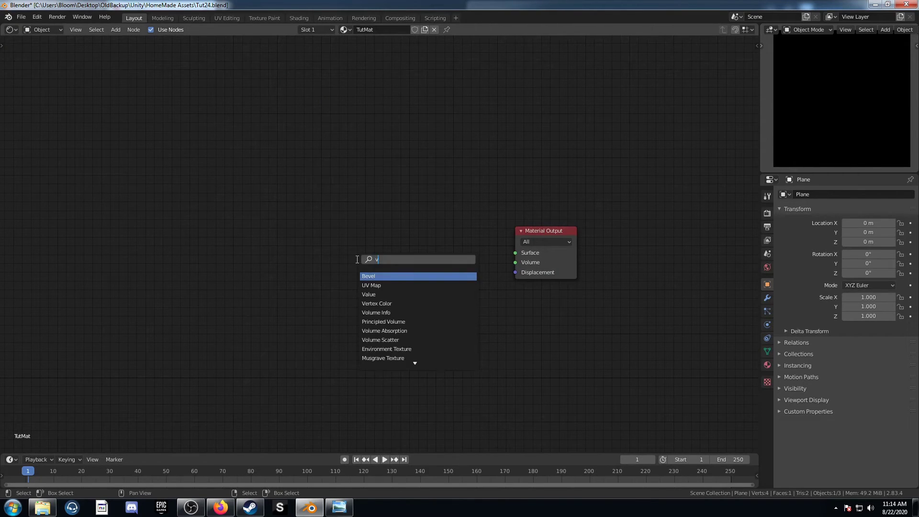
pyautogui.press('Return')
pyautogui.click(340, 196)
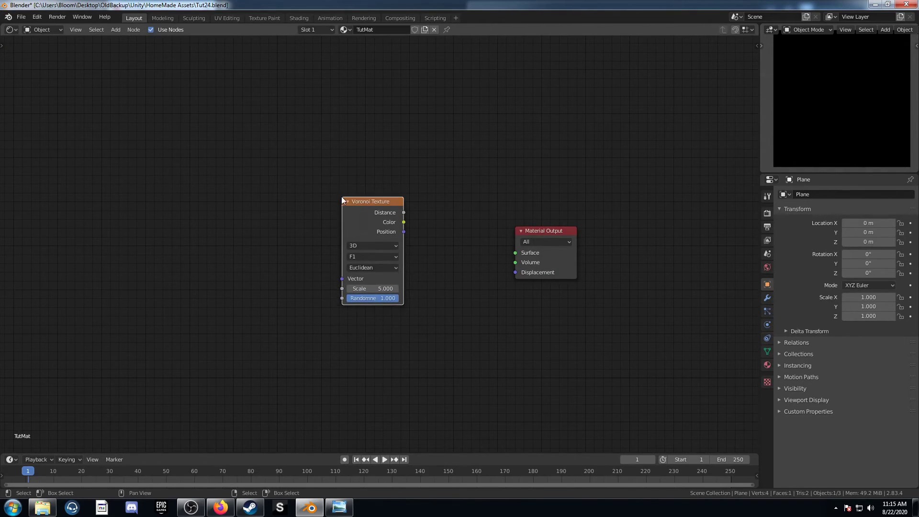
pyautogui.keyDown('ctrl'); pyautogui.keyDown('shift'); pyautogui.click(354, 205); pyautogui.keyUp('shift'); pyautogui.keyUp('ctrl')
# - Set the Voronoi Texture's distance metric to Manhattan and its Randomness to 0
pyautogui.click(364, 272)
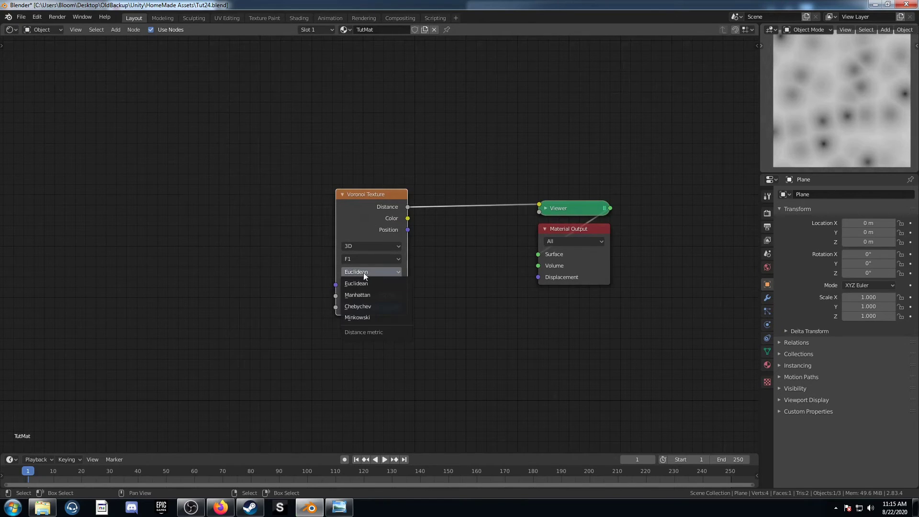
pyautogui.click(376, 293)
pyautogui.moveTo(399, 308); pyautogui.dragTo(336, 304)
pyautogui.moveTo(357, 225); pyautogui.dragTo(448, 274, button='middle')
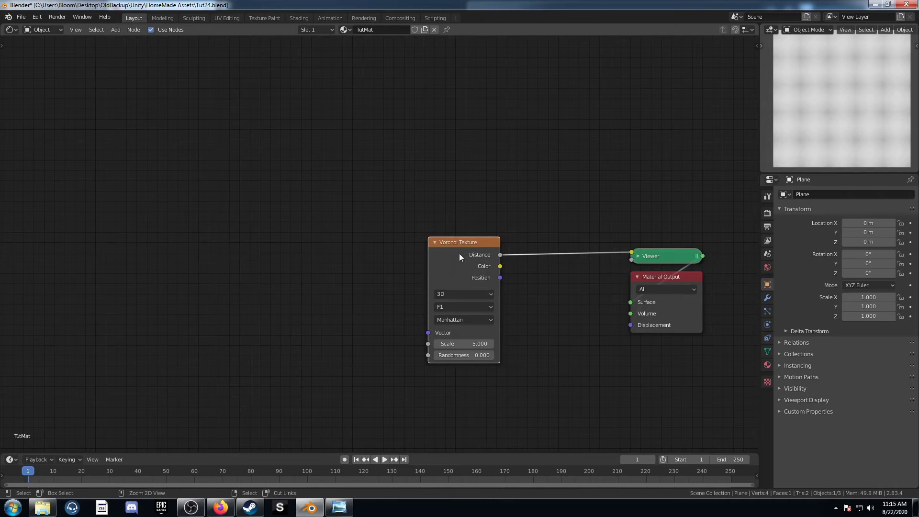
# - Add Texture Coordinate and Mapping nodes before the Voronoi Texture, space them out and drive the Mapping with Object coordinates
pyautogui.hotkey('ctrl', 't')
pyautogui.moveTo(307, 313); pyautogui.dragTo(417, 295, button='middle')
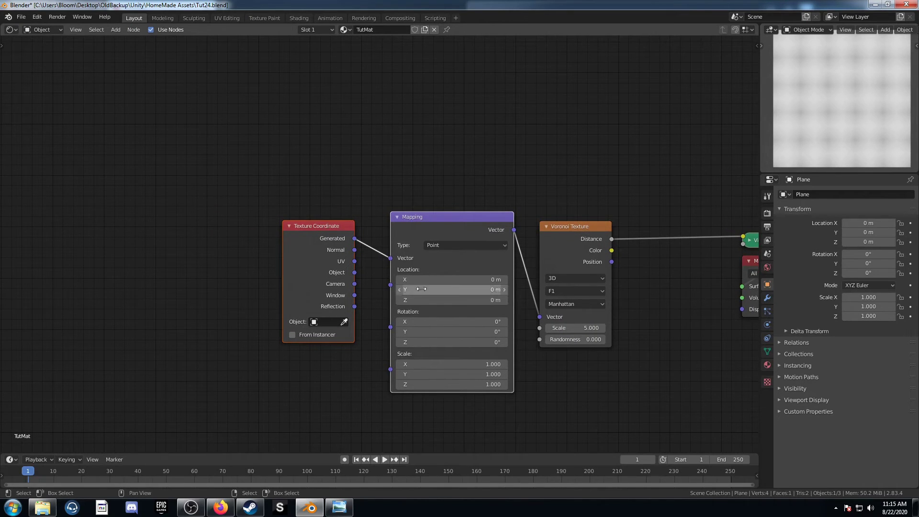
pyautogui.moveTo(426, 220); pyautogui.dragTo(250, 192)
pyautogui.moveTo(168, 243); pyautogui.dragTo(204, 228)
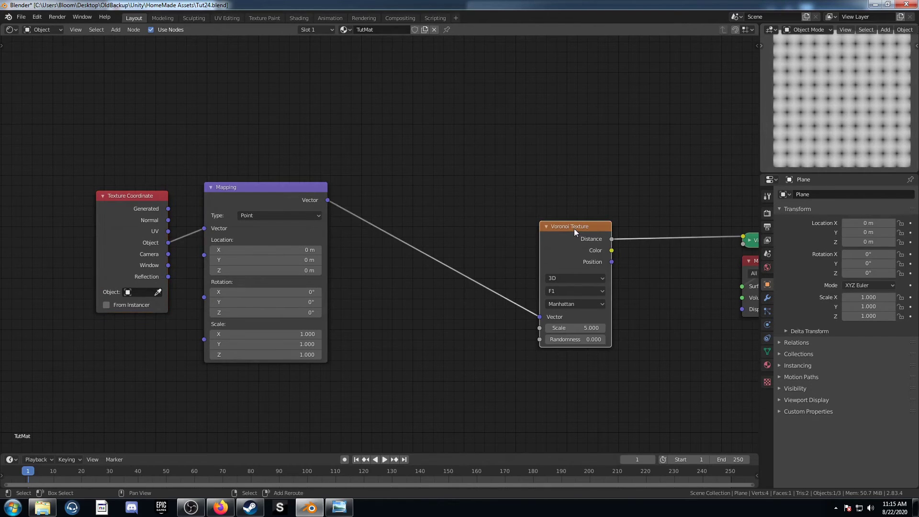
# - Duplicate the Voronoi Texture between the Mapping and the original, and set the copy to F2, Euclidean and Scale 1.2
pyautogui.hotkey('shift', 'd')
pyautogui.click(404, 196)
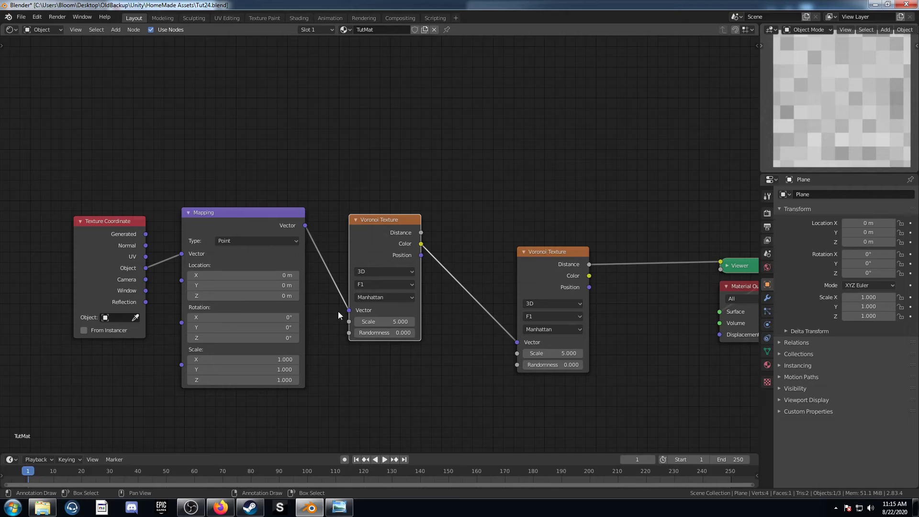
pyautogui.click(394, 284)
pyautogui.click(389, 308)
pyautogui.click(391, 297)
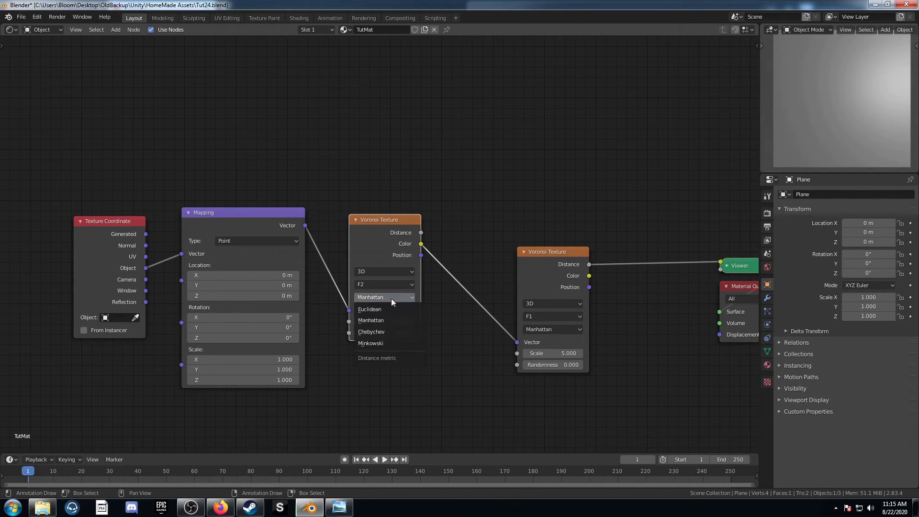
pyautogui.click(387, 309)
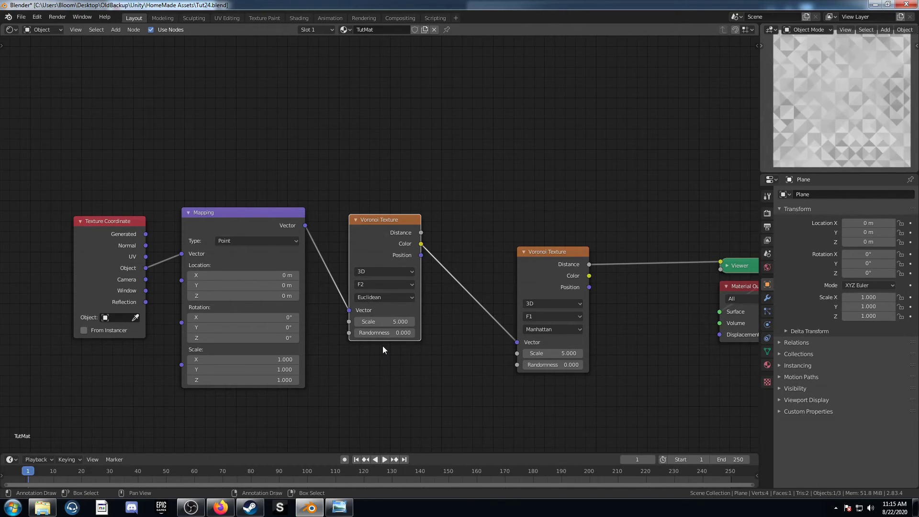
pyautogui.click(391, 321)
pyautogui.write('1.2')
pyautogui.press('Return')
# - Add a Gradient Texture above the Mapping node, feed it Object coordinates and set its type to Spherical
pyautogui.scroll(-1, 383, 311)
pyautogui.moveTo(261, 309); pyautogui.dragTo(285, 369, button='middle')
pyautogui.moveTo(288, 338); pyautogui.dragTo(210, 319)
pyautogui.hotkey('shift', 'a')
pyautogui.click(303, 217)
pyautogui.write('grad')
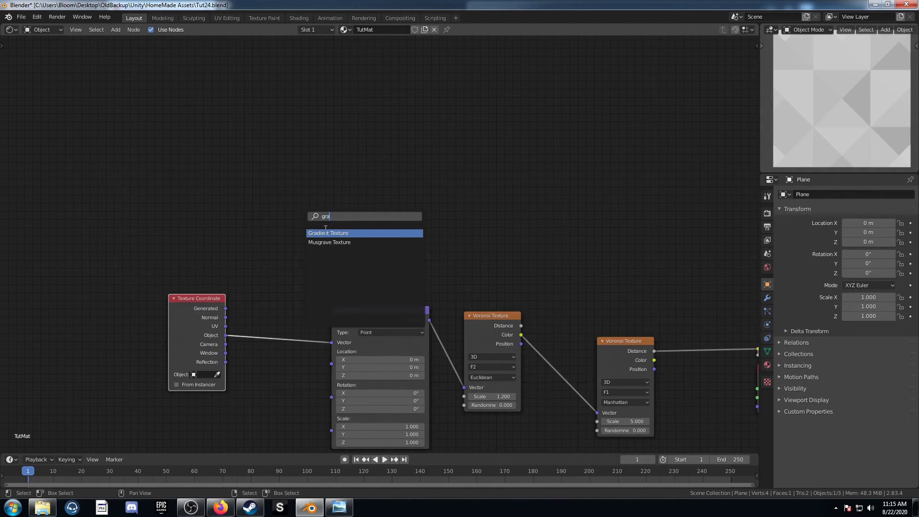
pyautogui.press('Return')
pyautogui.moveTo(225, 335); pyautogui.dragTo(318, 197)
pyautogui.click(336, 186)
pyautogui.click(342, 232)
pyautogui.moveTo(383, 280); pyautogui.dragTo(273, 300, button='middle')
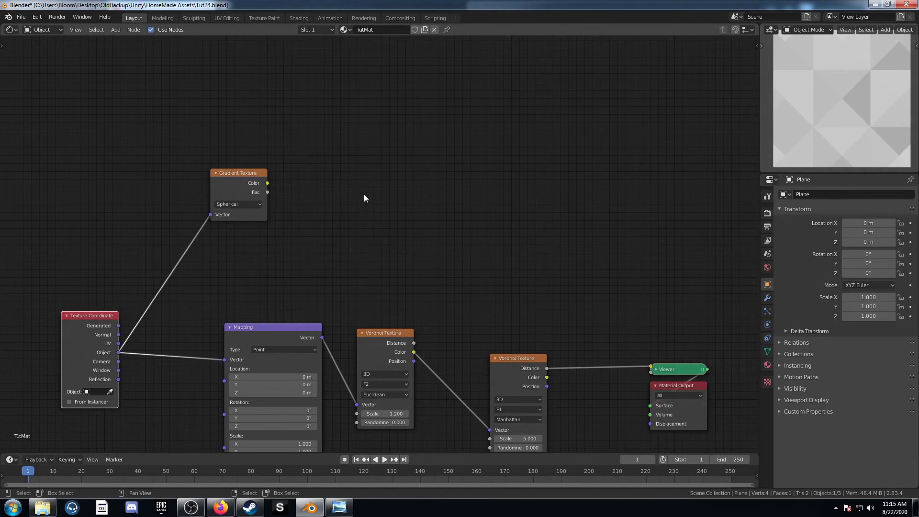
# - Add a ColorRamp beside the Gradient Texture, flip its gradient and link the Gradient's Color into its Fac
pyautogui.hotkey('shift', 'a')
pyautogui.click(381, 179)
pyautogui.write('c')
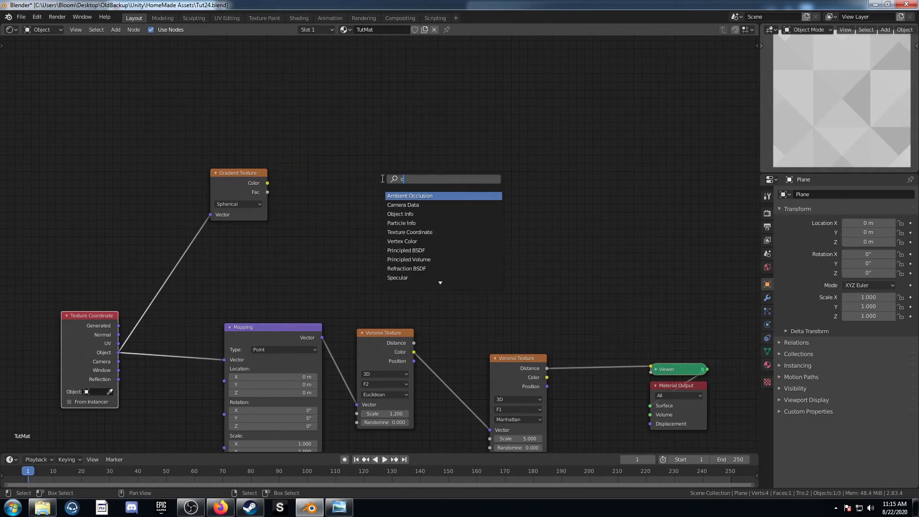
pyautogui.write('olor')
pyautogui.press('Return')
pyautogui.click(357, 182)
pyautogui.click(358, 190)
pyautogui.click(382, 200)
pyautogui.moveTo(267, 183); pyautogui.dragTo(328, 233)
# - Feed the first Voronoi Texture's Distance, instead of its Color, into the second Voronoi's Vector
pyautogui.moveTo(377, 263); pyautogui.dragTo(274, 278, button='middle')
pyautogui.moveTo(260, 263); pyautogui.dragTo(337, 349)
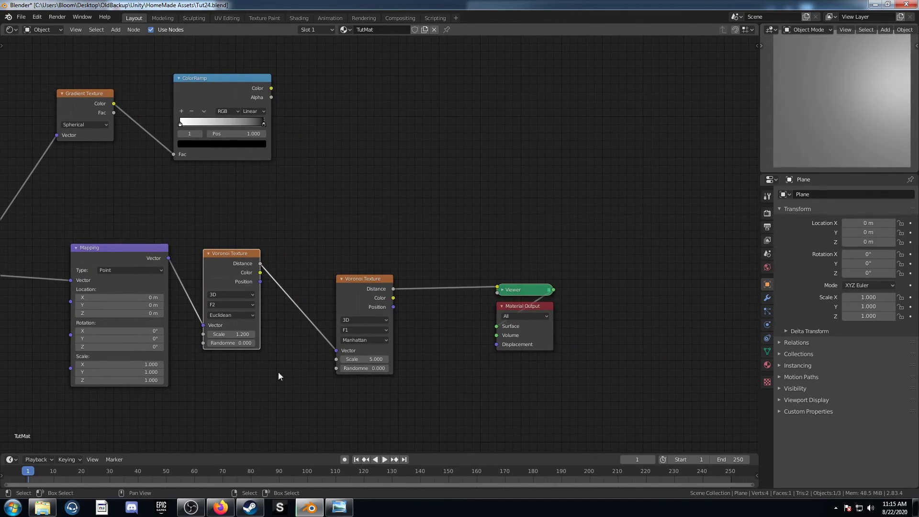
pyautogui.moveTo(226, 260)
pyautogui.mouseDown()
pyautogui.moveTo(241, 261)
pyautogui.moveTo(233, 260)
pyautogui.mouseUp()
# - Set the position of the ColorRamp's black stop to 0.88
pyautogui.moveTo(216, 204); pyautogui.dragTo(249, 292, button='middle')
pyautogui.scroll(-4, 245, 292)
pyautogui.moveTo(223, 263); pyautogui.dragTo(223, 305, button='middle')
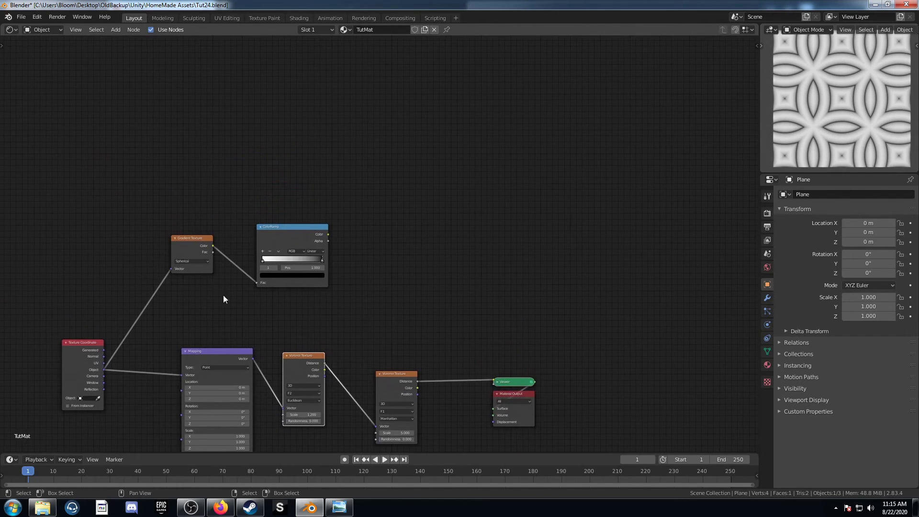
pyautogui.scroll(3, 261, 266)
pyautogui.moveTo(268, 276); pyautogui.dragTo(449, 236, button='middle')
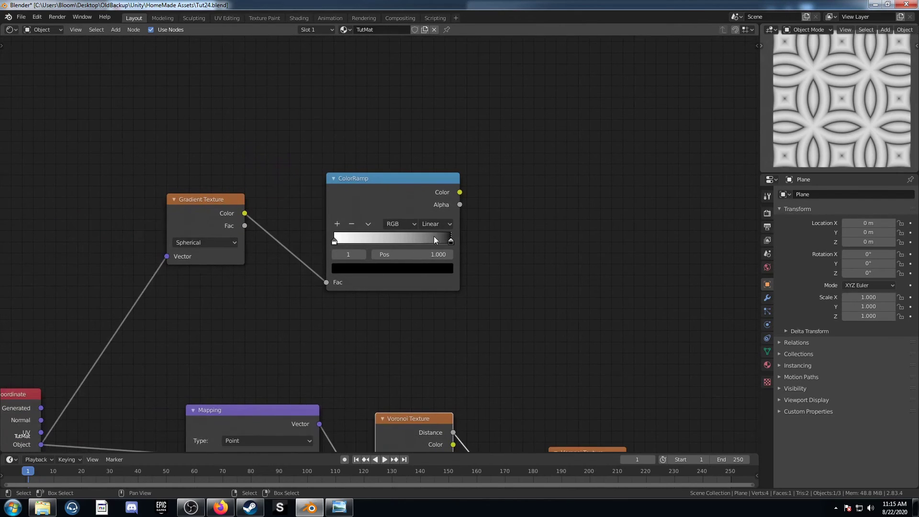
pyautogui.click(334, 241)
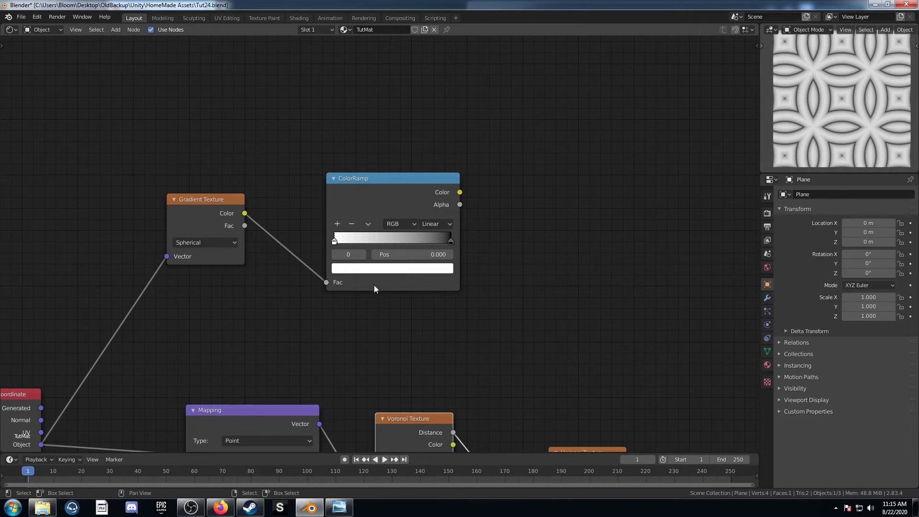
pyautogui.click(451, 240)
pyautogui.click(433, 253)
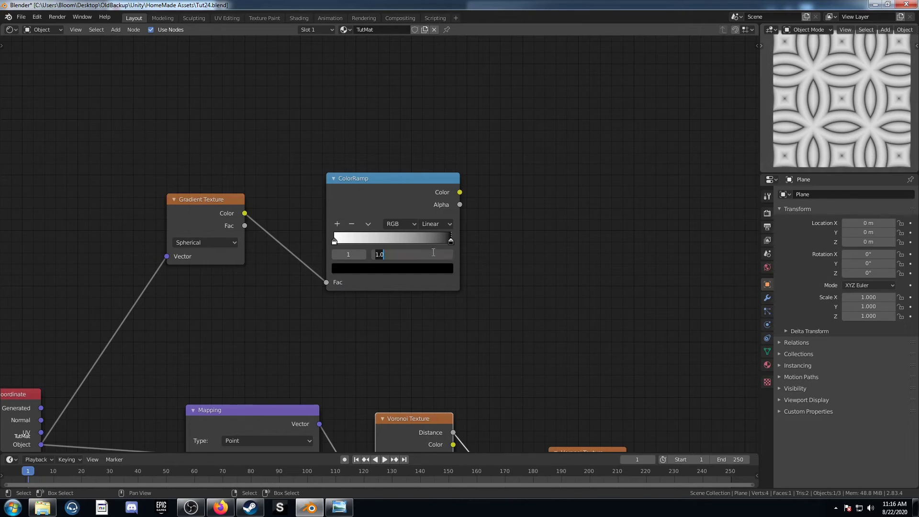
pyautogui.write('.88')
pyautogui.press('Return')
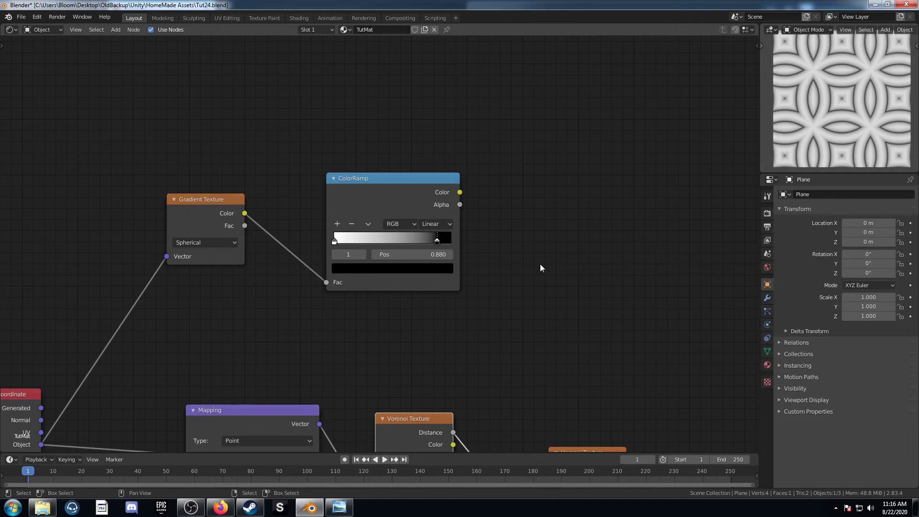
# - Add a Math node after the ColorRamp, link the ramp's Color into its first Value and preview the node
pyautogui.scroll(-4, 555, 283)
pyautogui.moveTo(572, 298); pyautogui.dragTo(454, 285, button='middle')
pyautogui.hotkey('shift', 'a')
pyautogui.click(458, 245)
pyautogui.write('add')
pyautogui.press('Return')
pyautogui.click(393, 202)
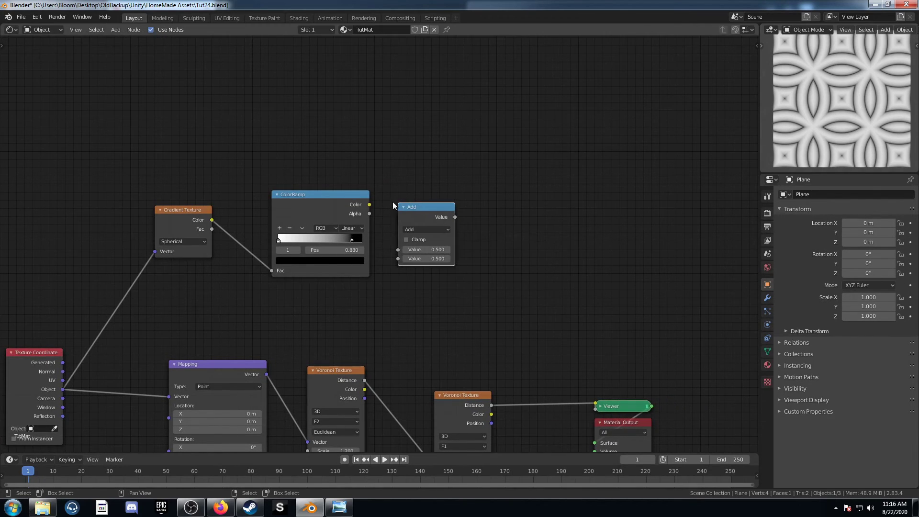
pyautogui.moveTo(370, 205); pyautogui.dragTo(399, 250)
pyautogui.keyDown('ctrl'); pyautogui.keyDown('shift'); pyautogui.click(418, 221); pyautogui.keyUp('shift'); pyautogui.keyUp('ctrl')
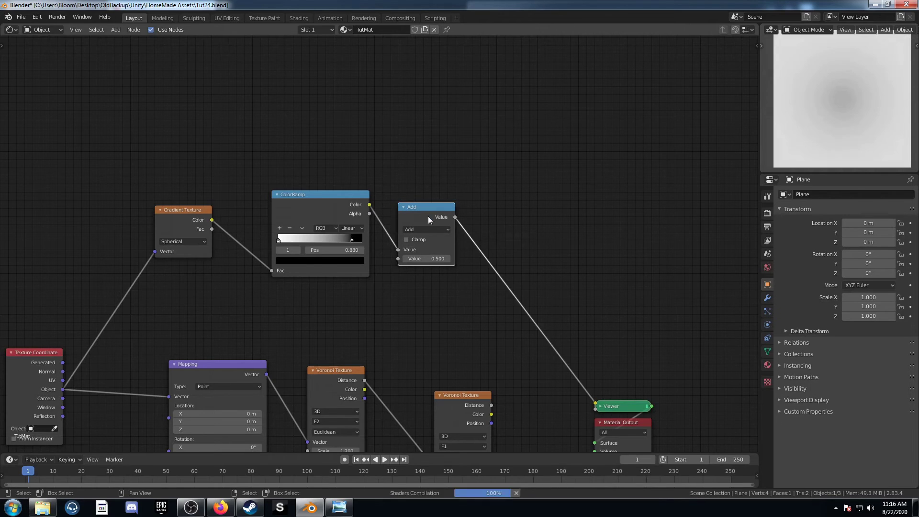
# - Set the Math node's second Value to 5 and its operation to Multiply
pyautogui.moveTo(466, 275); pyautogui.dragTo(421, 261, button='middle')
pyautogui.click(381, 244)
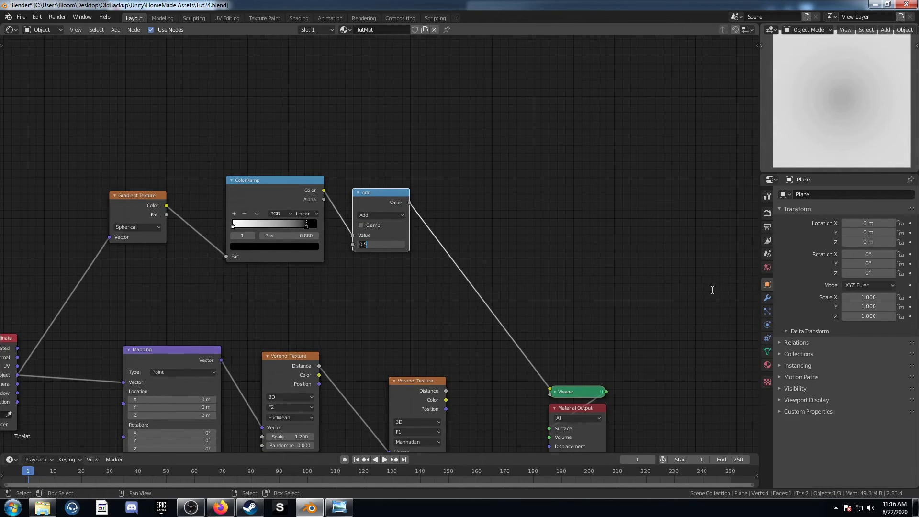
pyautogui.write('5')
pyautogui.press('Return')
pyautogui.keyDown('ctrl'); pyautogui.moveTo(661, 285); pyautogui.dragTo(293, 222, button='middle'); pyautogui.keyUp('ctrl')
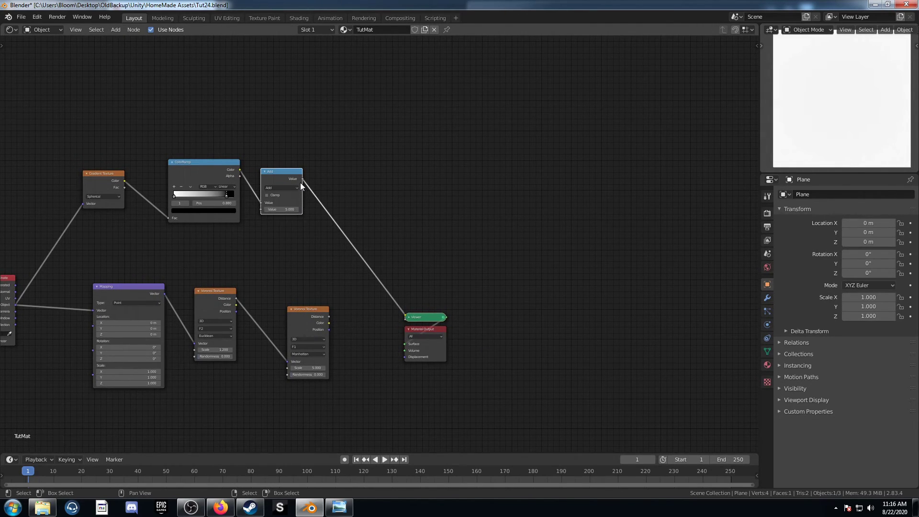
pyautogui.click(285, 188)
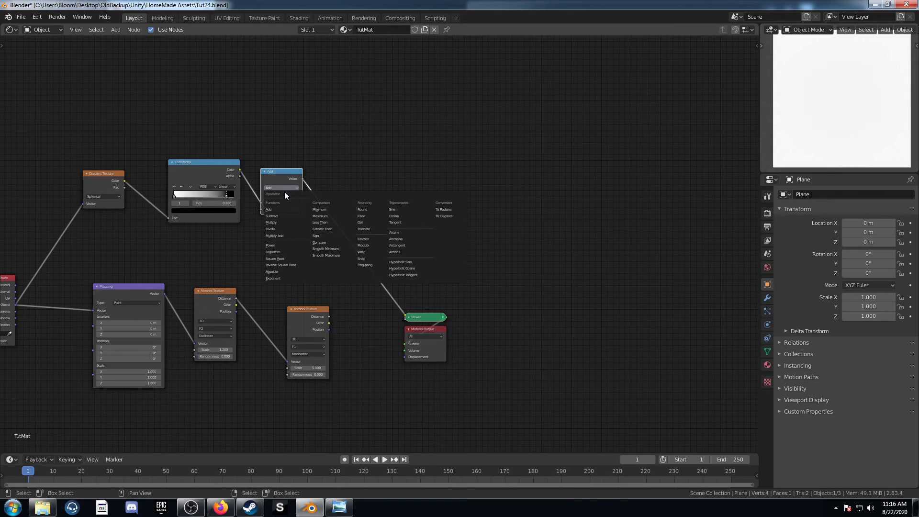
pyautogui.click(285, 221)
pyautogui.moveTo(298, 195); pyautogui.dragTo(281, 211, button='middle')
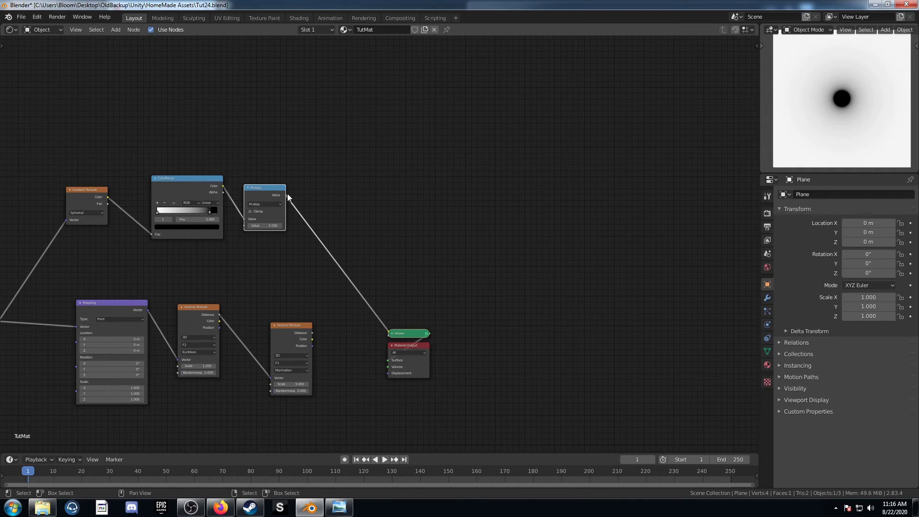
# - Link the Multiply node's Value into the second Voronoi Texture's Scale and preview that Voronoi
pyautogui.moveTo(286, 195); pyautogui.dragTo(271, 384)
pyautogui.moveTo(359, 368); pyautogui.dragTo(348, 259, button='middle')
pyautogui.keyDown('ctrl'); pyautogui.keyDown('shift'); pyautogui.click(264, 321); pyautogui.keyUp('shift'); pyautogui.keyUp('ctrl')
# - Insert a MixRGB node after the second Voronoi Texture and chain a duplicate of it before the Viewer
pyautogui.scroll(4, 282, 322)
pyautogui.hotkey('shift', 'a')
pyautogui.click(322, 314)
pyautogui.write('mix')
pyautogui.press('Return')
pyautogui.click(307, 237)
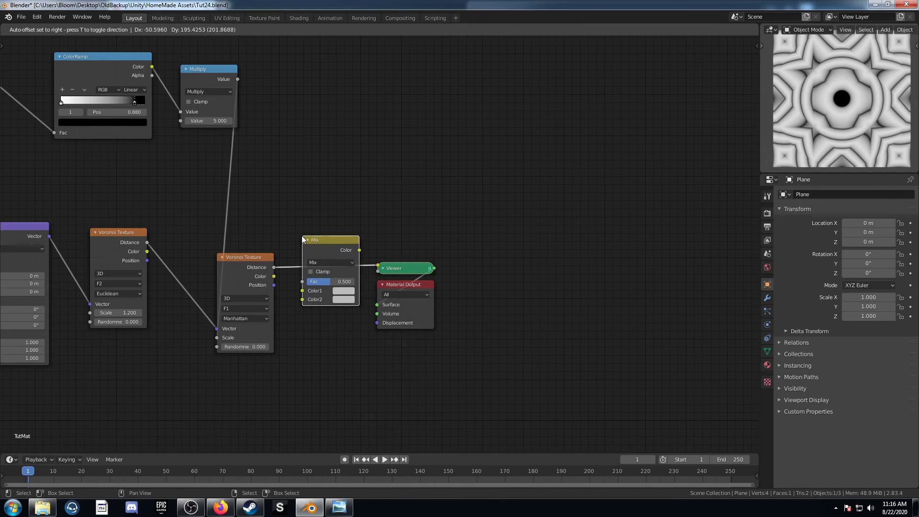
pyautogui.hotkey('shift', 'd')
pyautogui.click(412, 246)
# - Set the first Mix node to Color Burn with a black Color2
pyautogui.click(346, 267)
pyautogui.click(319, 304)
pyautogui.click(347, 299)
pyautogui.scroll(-10, 371, 219)
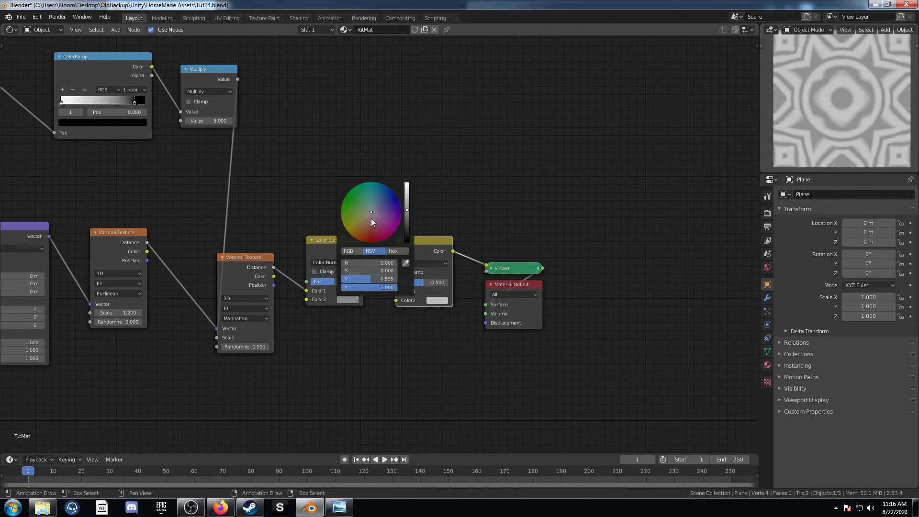
# - Set the second Mix node to Color Dodge with a white Color2
pyautogui.click(439, 266)
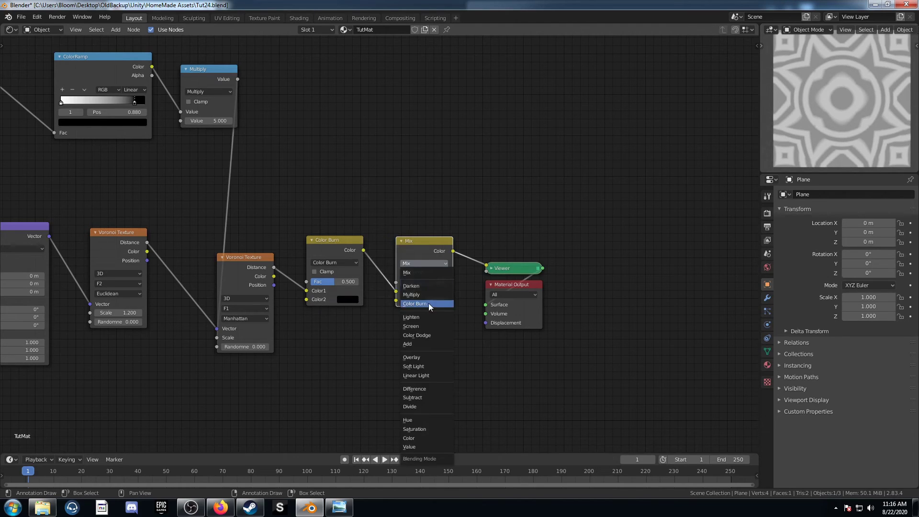
pyautogui.click(429, 335)
pyautogui.click(436, 300)
pyautogui.scroll(4, 457, 209)
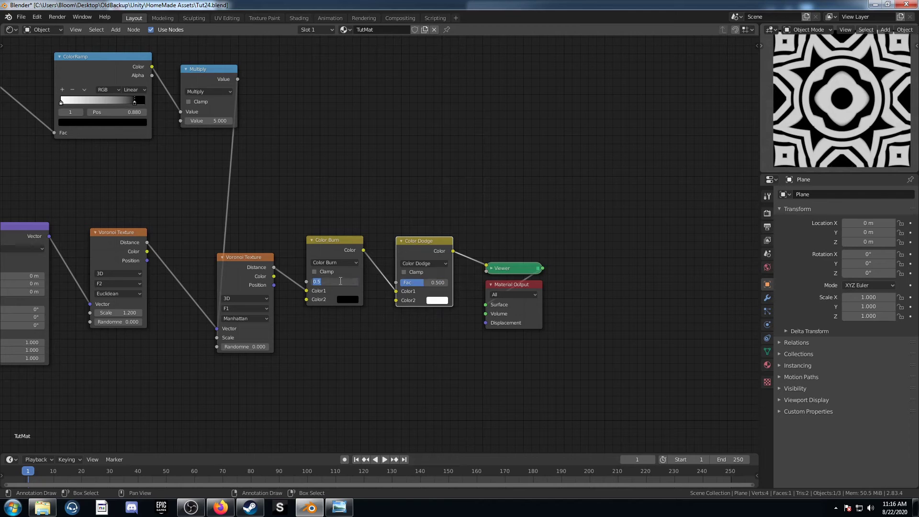
# - Set the Color Burn node's Fac to 0.45 and the Color Dodge node's Fac to 1
pyautogui.write('0.45')
pyautogui.press('Return')
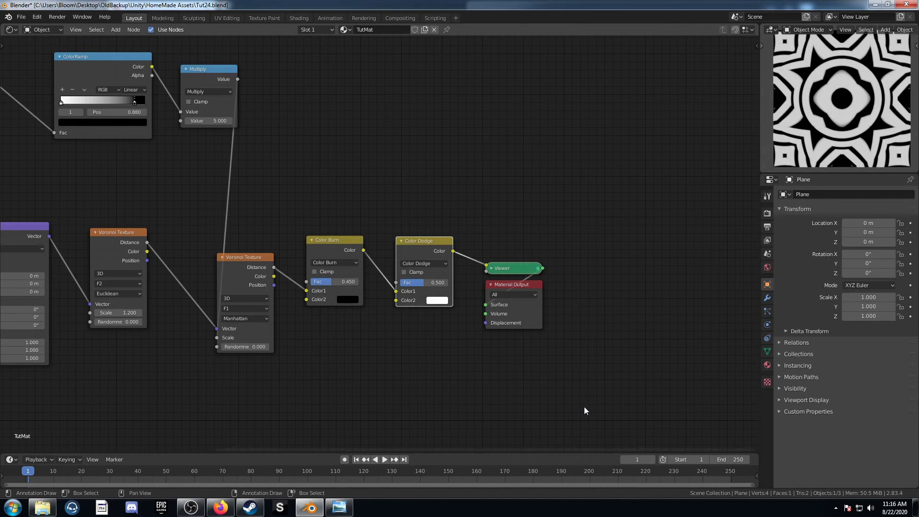
pyautogui.moveTo(420, 285); pyautogui.dragTo(459, 285)
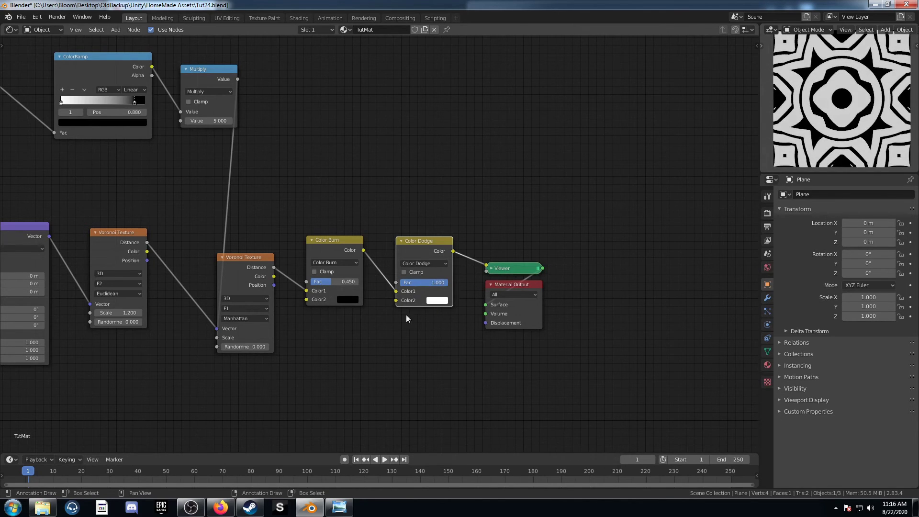
pyautogui.scroll(-3, 264, 343)
pyautogui.moveTo(264, 342); pyautogui.dragTo(352, 357, button='middle')
pyautogui.scroll(2, 346, 366)
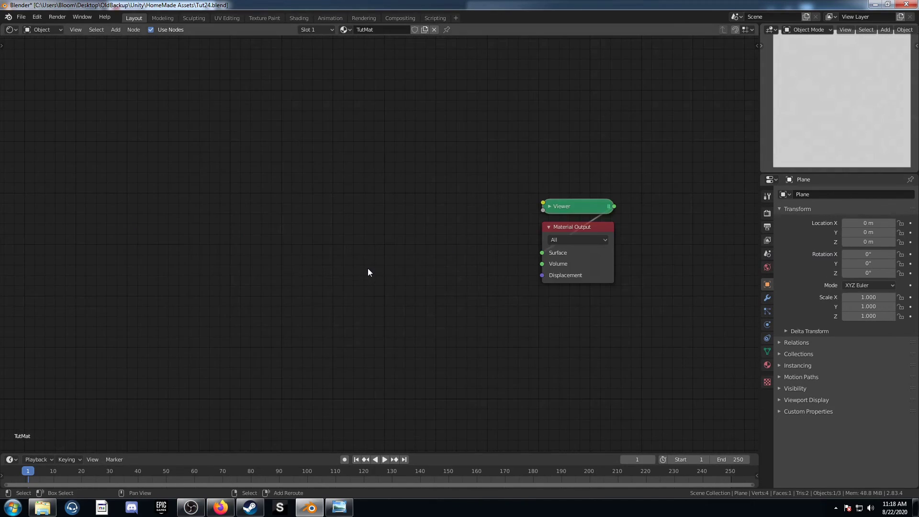
# - Add a Noise Texture node to the empty material graph and preview it through the Viewer
pyautogui.hotkey('shift', 'a')
pyautogui.click(367, 267)
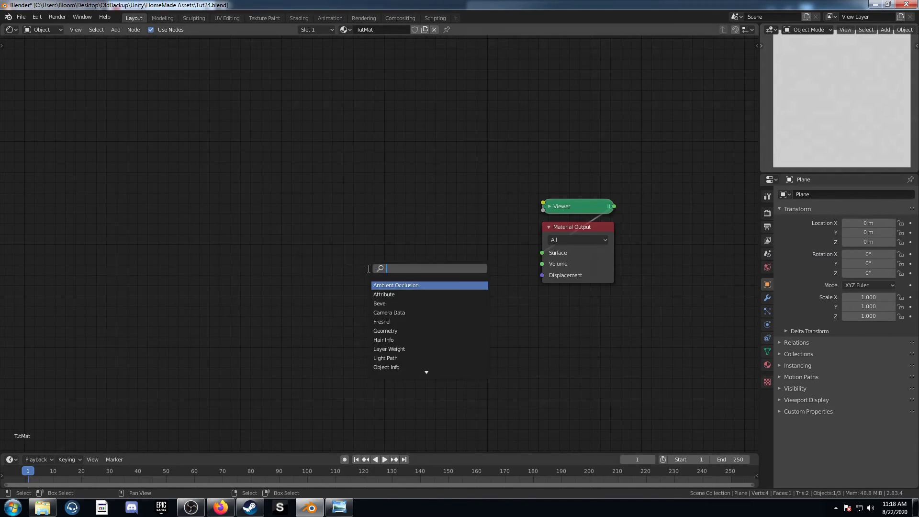
pyautogui.write('noise')
pyautogui.press('Return')
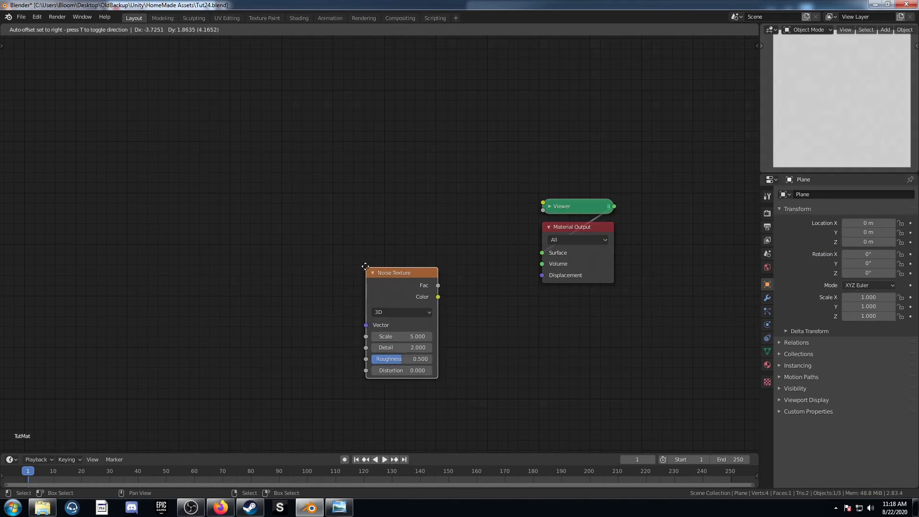
pyautogui.click(339, 204)
pyautogui.keyDown('ctrl'); pyautogui.keyDown('shift'); pyautogui.click(339, 200); pyautogui.keyUp('shift'); pyautogui.keyUp('ctrl')
pyautogui.scroll(2, 345, 196)
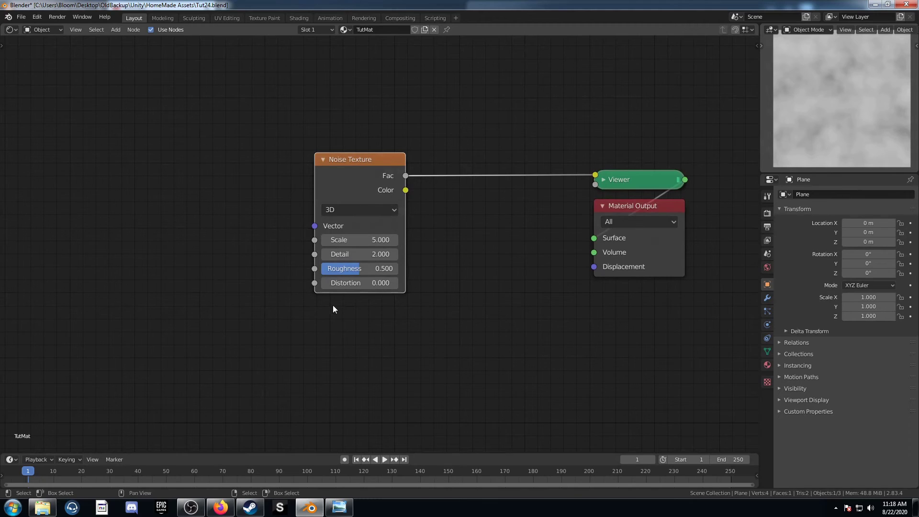
pyautogui.click(361, 251)
pyautogui.click(208, 300)
pyautogui.scroll(-5, 210, 302)
pyautogui.moveTo(226, 298); pyautogui.dragTo(288, 303, button='middle')
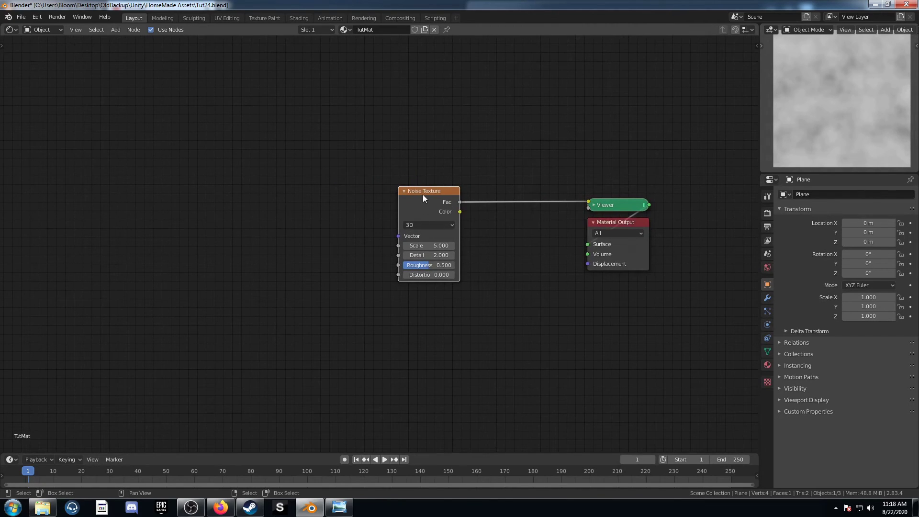
# - Add Texture Coordinate and Mapping nodes feeding the Noise Texture and space them out ahead of it
pyautogui.hotkey('ctrl', 't')
pyautogui.moveTo(220, 230); pyautogui.dragTo(312, 199, button='middle')
pyautogui.moveTo(332, 194); pyautogui.dragTo(153, 202)
pyautogui.moveTo(415, 145); pyautogui.dragTo(293, 150)
# - Insert a Voronoi Texture node between the Mapping and Noise Texture nodes
pyautogui.hotkey('shift', 'a')
pyautogui.click(398, 280)
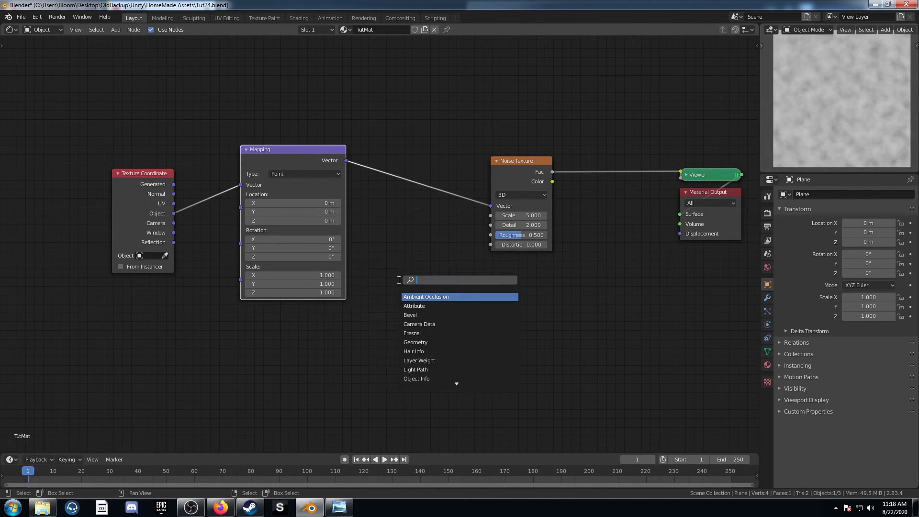
pyautogui.write('voo')
pyautogui.press('BackSpace')
pyautogui.write('r')
pyautogui.press('Return')
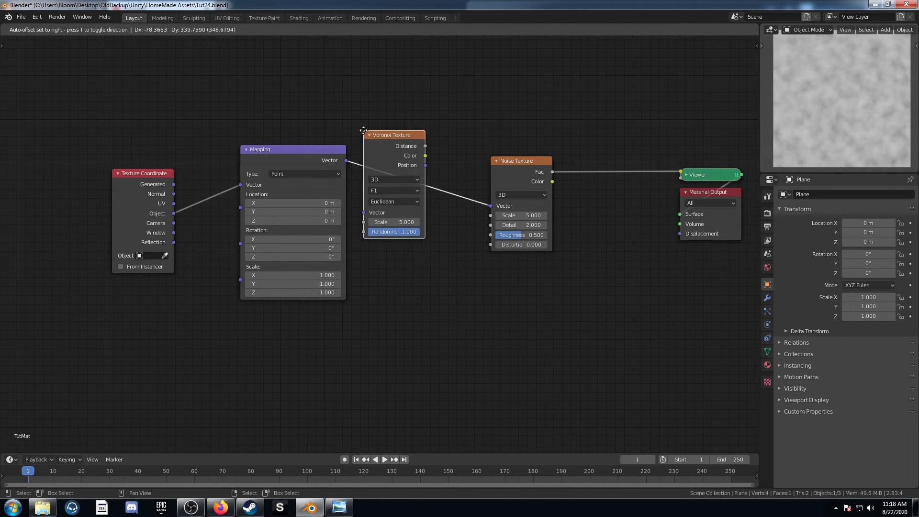
pyautogui.click(380, 131)
pyautogui.press('Home')
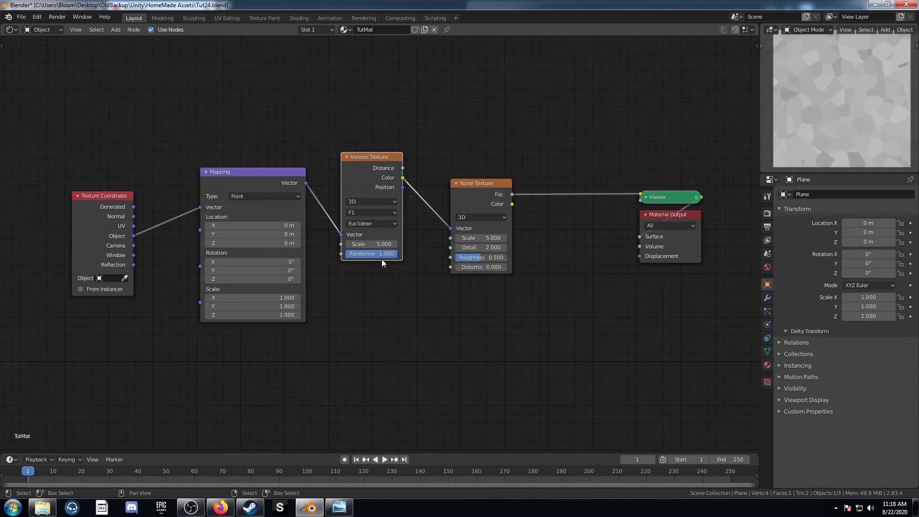
# - Set the Voronoi Texture to F2 and connect its Distance output to the Noise Texture's Vector input
pyautogui.click(377, 213)
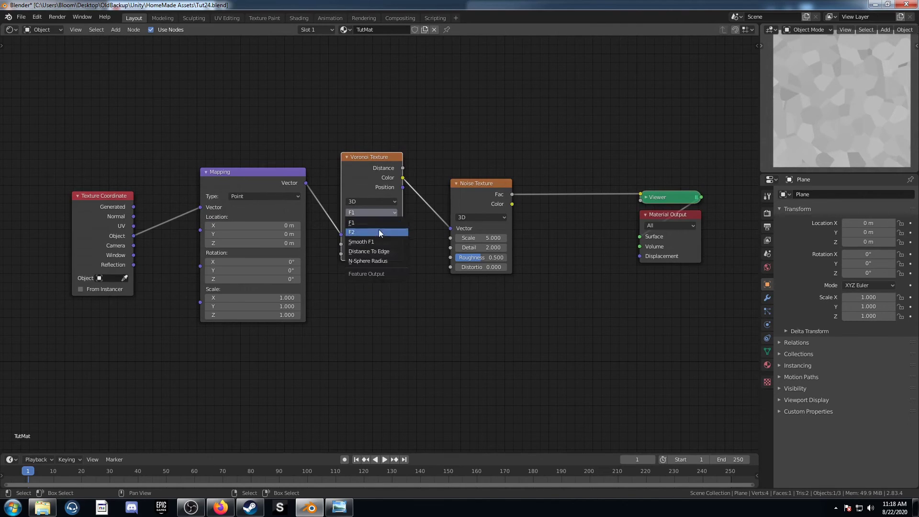
pyautogui.click(378, 228)
pyautogui.moveTo(402, 168); pyautogui.dragTo(450, 228)
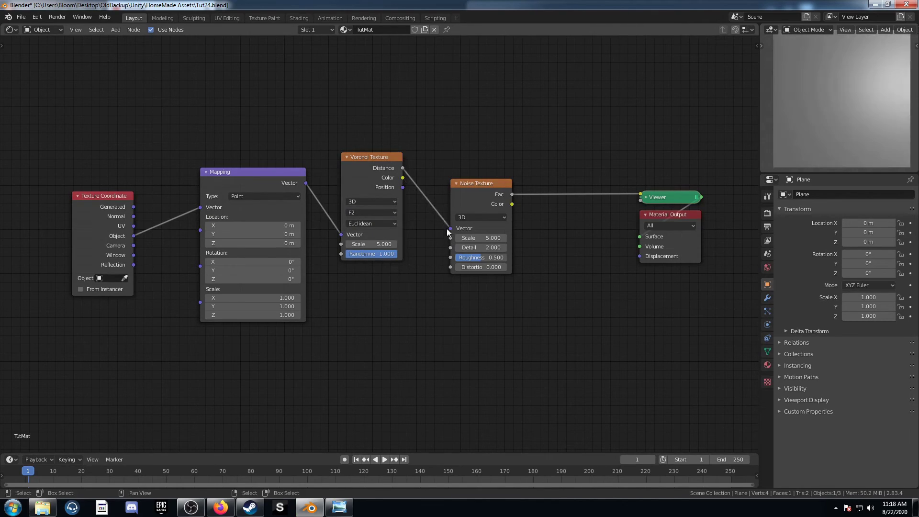
pyautogui.press('Home')
pyautogui.moveTo(384, 300); pyautogui.dragTo(366, 318, button='middle')
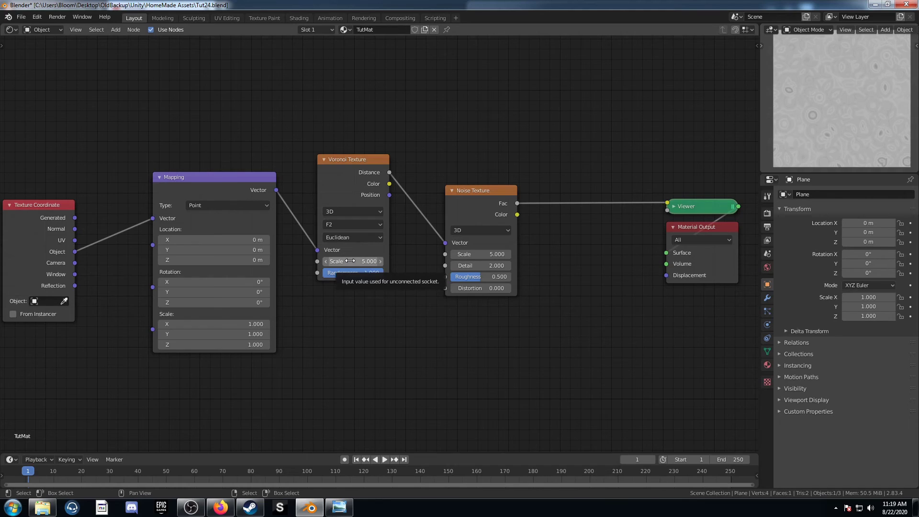
# - Set the Voronoi Texture's Scale to 7.5 and its Randomness to 0
pyautogui.click(350, 260)
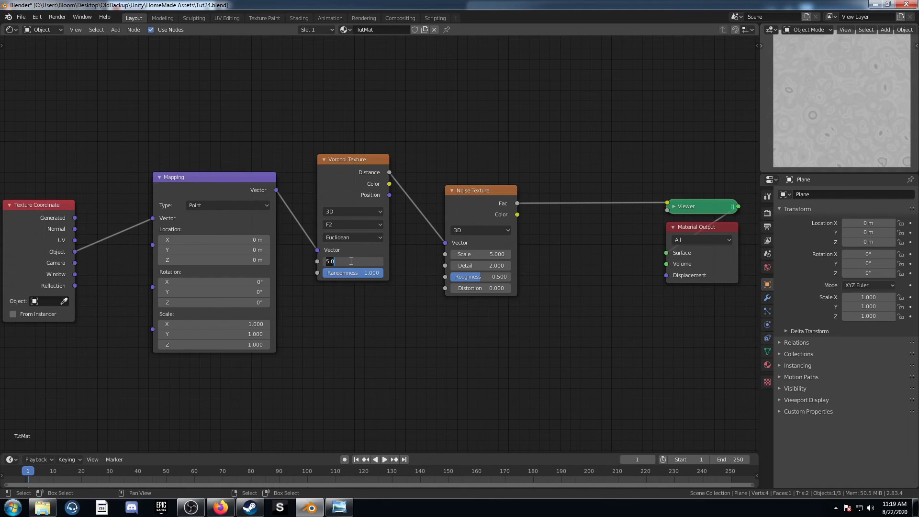
pyautogui.write('7.5')
pyautogui.press('Return')
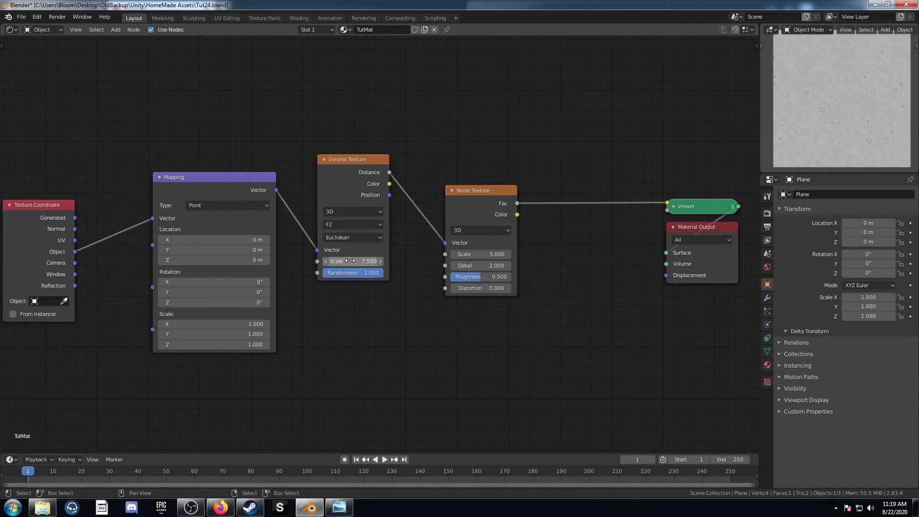
pyautogui.moveTo(360, 276); pyautogui.dragTo(298, 275)
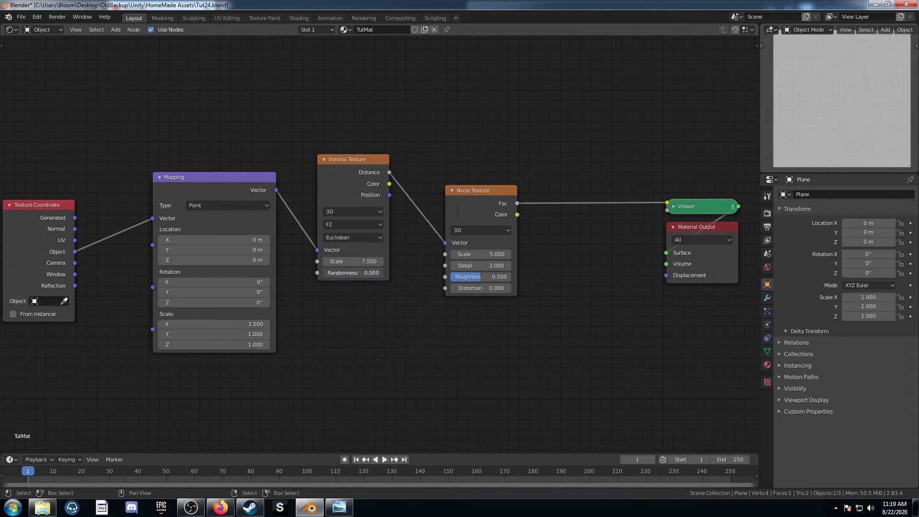
pyautogui.moveTo(400, 283); pyautogui.dragTo(370, 312, button='middle')
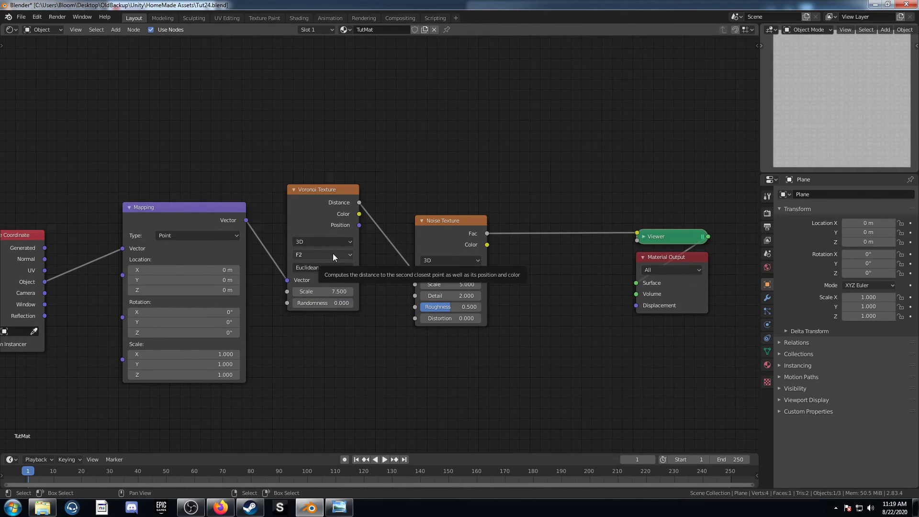
# - Switch the Voronoi Texture's feature to F1 and its distance metric to Manhattan
pyautogui.click(332, 254)
pyautogui.click(327, 266)
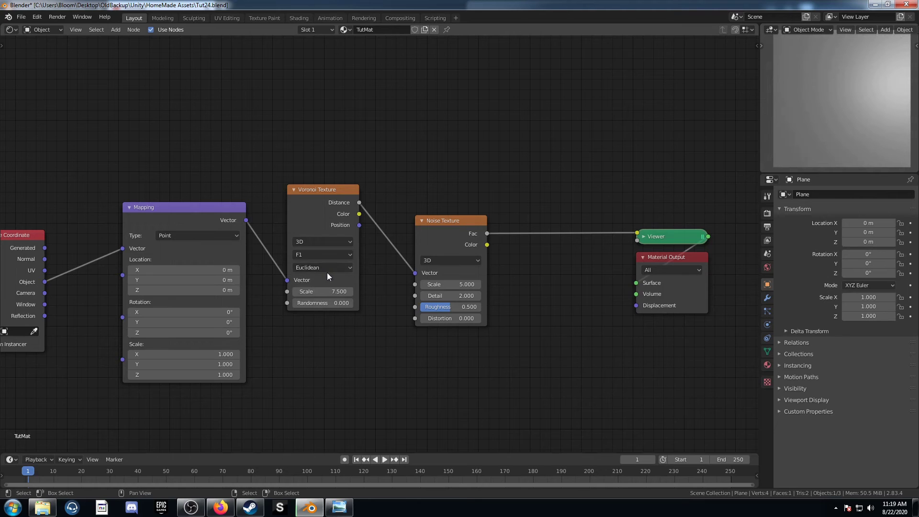
pyautogui.click(330, 267)
pyautogui.click(332, 291)
pyautogui.moveTo(333, 340); pyautogui.dragTo(411, 357, button='middle')
pyautogui.scroll(-1, 361, 363)
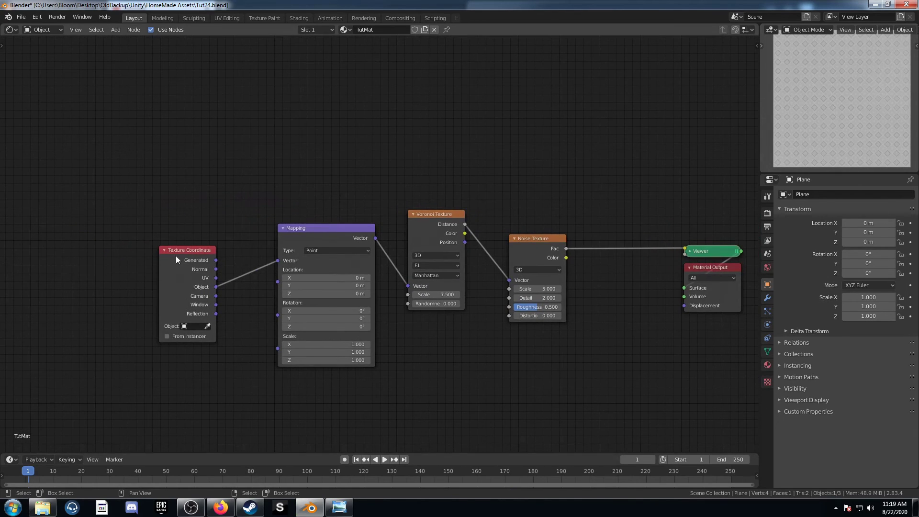
# - Add a Separate XYZ node above the Mapping node and feed it from the Texture Coordinate's Object output
pyautogui.moveTo(176, 256); pyautogui.dragTo(145, 211)
pyautogui.moveTo(301, 298); pyautogui.dragTo(343, 364, button='middle')
pyautogui.hotkey('shift', 'a')
pyautogui.write('sep')
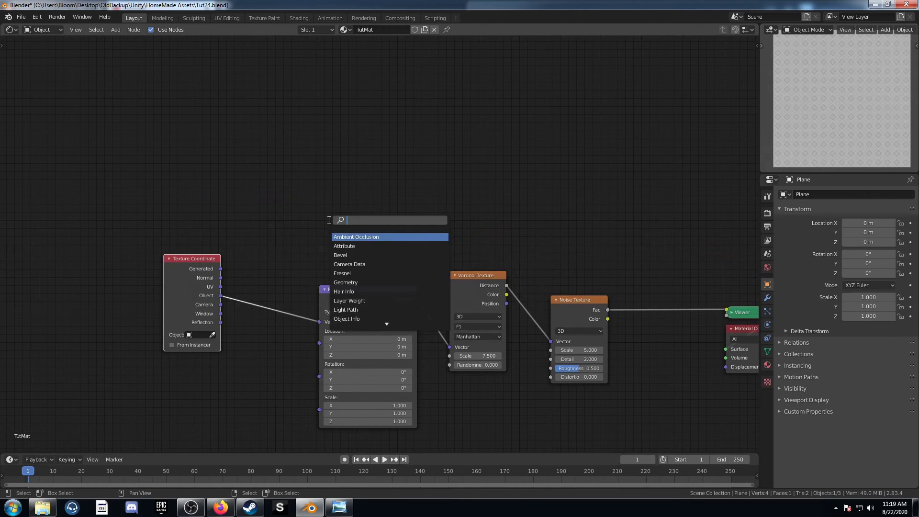
pyautogui.press('Down')
pyautogui.press('Down')
pyautogui.press('Return')
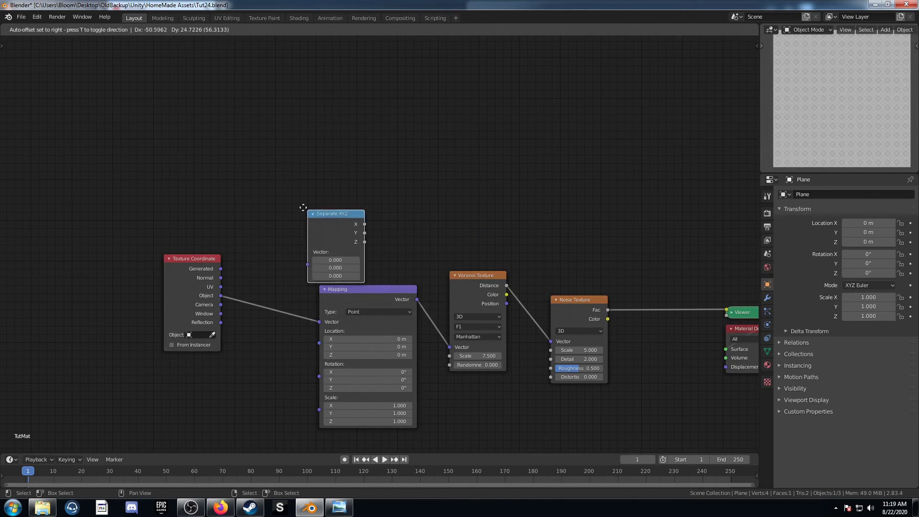
pyautogui.click(295, 138)
pyautogui.moveTo(220, 296); pyautogui.dragTo(290, 183)
pyautogui.moveTo(219, 298); pyautogui.dragTo(301, 156)
# - Add a Math node driven by the Separate XYZ's X output and set its operation to Absolute
pyautogui.hotkey('shift', 'a')
pyautogui.click(445, 136)
pyautogui.write('add')
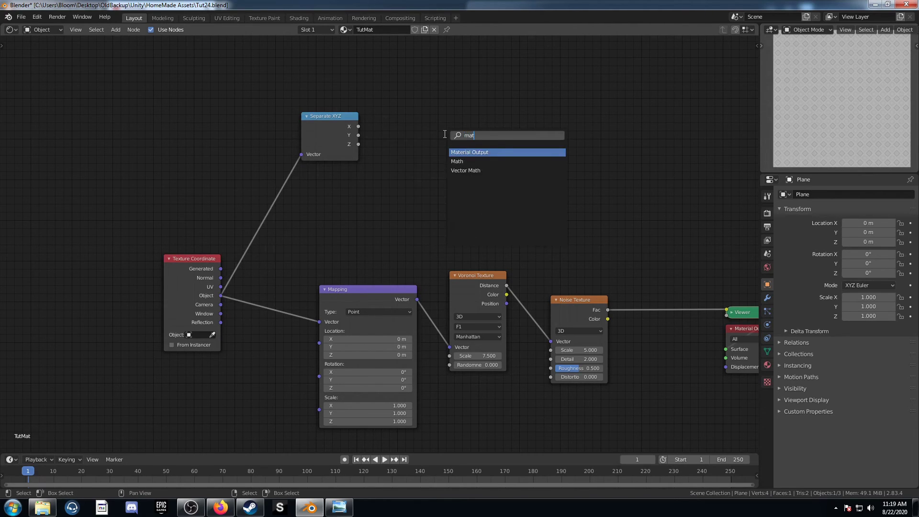
pyautogui.press('Return')
pyautogui.click(401, 66)
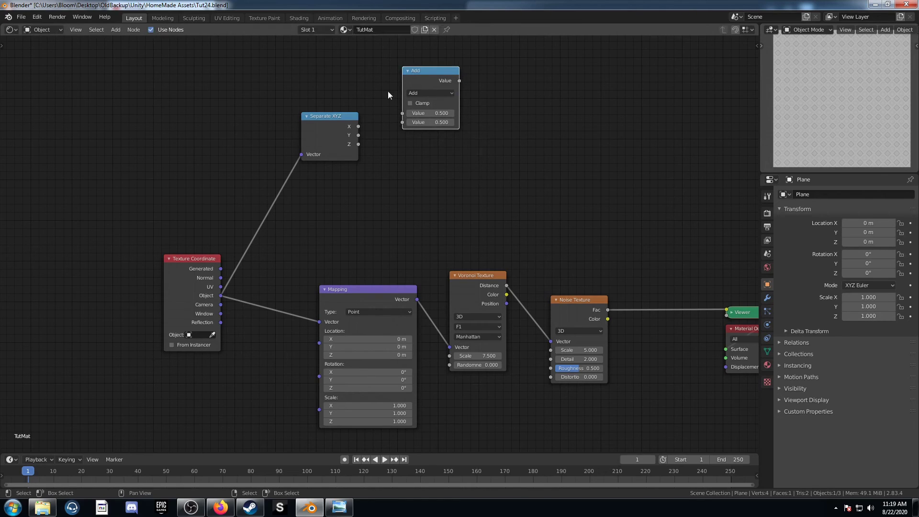
pyautogui.moveTo(360, 125); pyautogui.dragTo(401, 113)
pyautogui.click(423, 93)
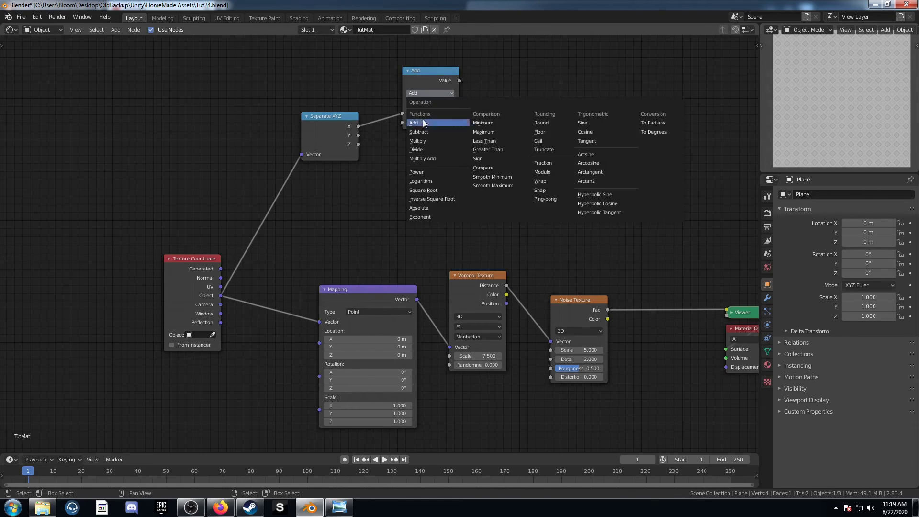
pyautogui.click(436, 207)
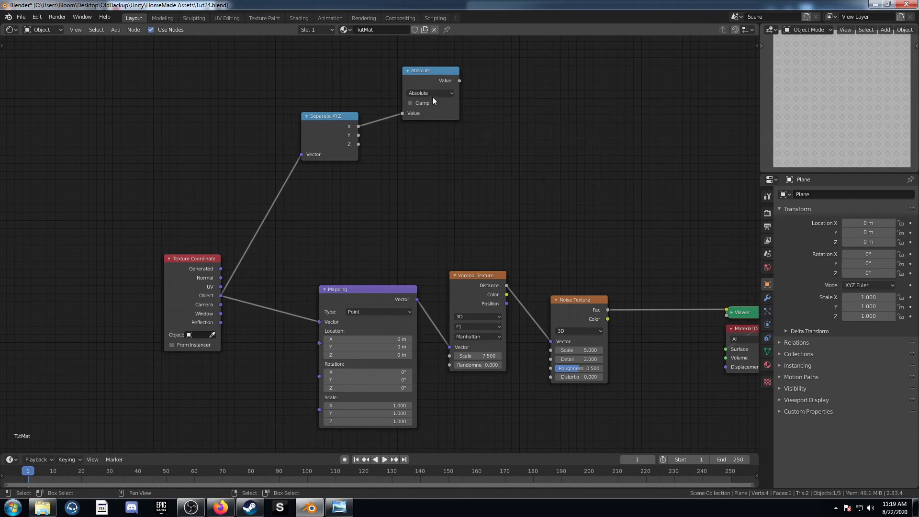
# - Duplicate the Absolute node and connect the Separate XYZ's Y output to the copy
pyautogui.click(425, 72)
pyautogui.hotkey('shift', 'd')
pyautogui.click(434, 151)
pyautogui.moveTo(357, 144); pyautogui.dragTo(410, 192)
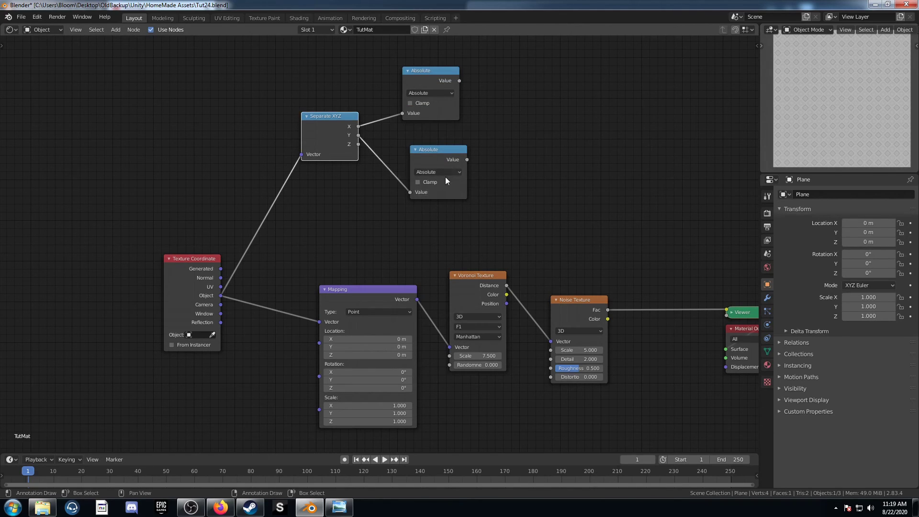
# - Duplicate another Math node, set it to Add, feed it both Absolute outputs and preview the sum
pyautogui.moveTo(445, 176); pyautogui.dragTo(280, 193, button='middle')
pyautogui.click(279, 195)
pyautogui.hotkey('shift', 'd')
pyautogui.click(424, 201)
pyautogui.click(372, 225)
pyautogui.click(352, 257)
pyautogui.moveTo(316, 203); pyautogui.dragTo(343, 245)
pyautogui.moveTo(324, 282); pyautogui.dragTo(342, 255)
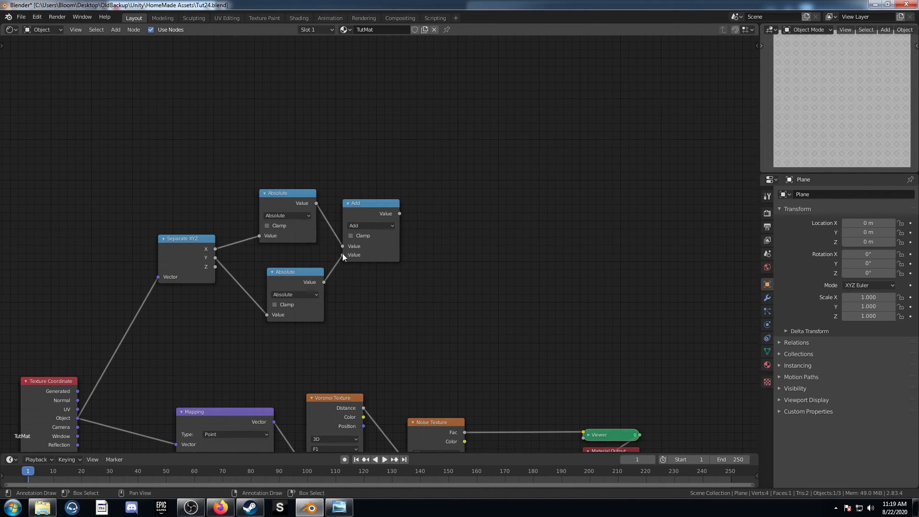
pyautogui.keyDown('ctrl'); pyautogui.keyDown('shift'); pyautogui.click(369, 205); pyautogui.keyUp('shift'); pyautogui.keyUp('ctrl')
# - Insert a ColorRamp node between the Add node and the Viewer and flip its gradient
pyautogui.moveTo(425, 315); pyautogui.dragTo(403, 285, button='middle')
pyautogui.hotkey('shift', 'a')
pyautogui.click(405, 286)
pyautogui.write('color ramp')
pyautogui.press('Return')
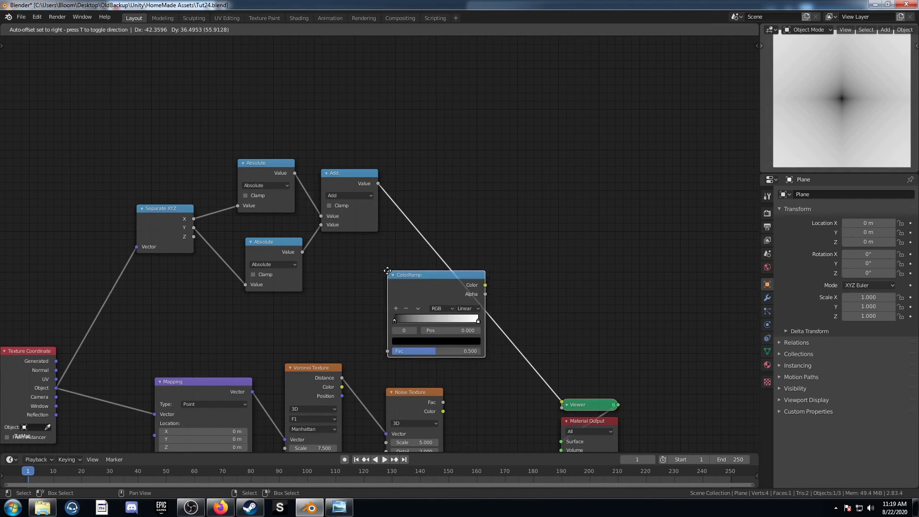
pyautogui.click(410, 223)
pyautogui.click(440, 260)
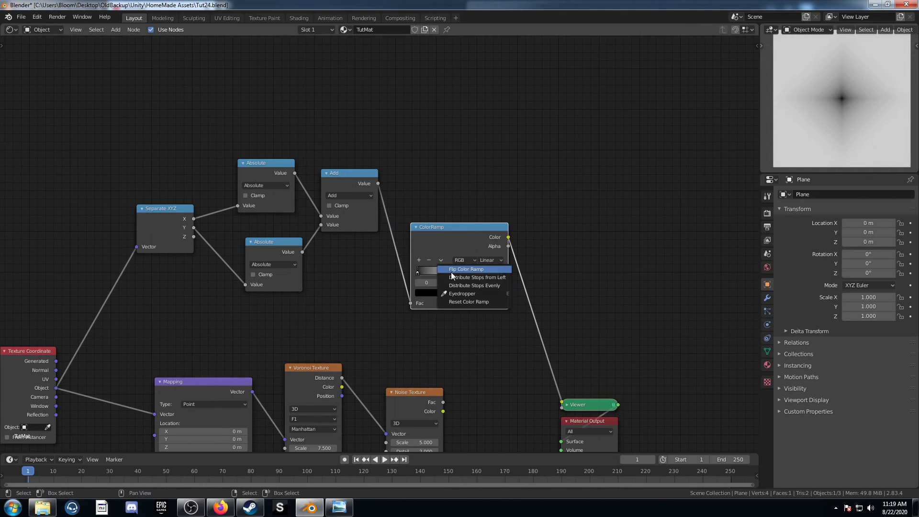
pyautogui.click(451, 270)
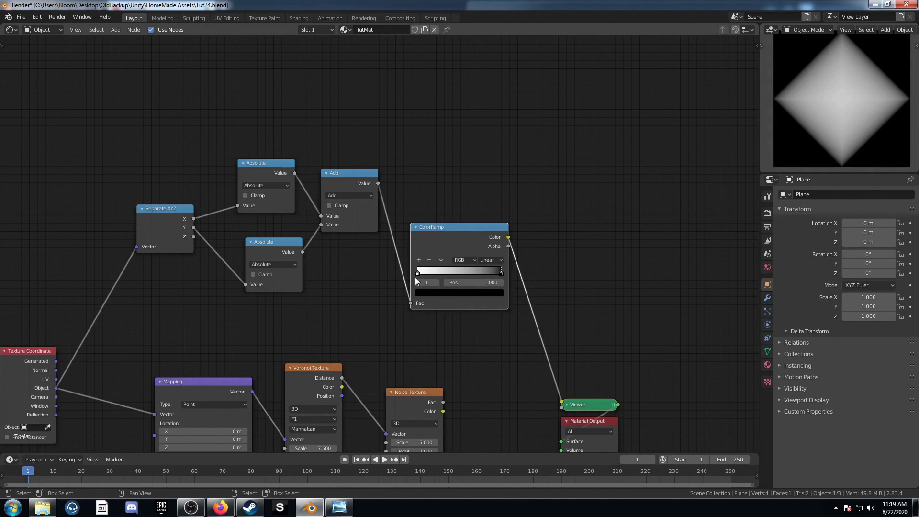
# - Set the position of the ColorRamp's black stop to 0.72
pyautogui.click(473, 282)
pyautogui.write('1.00.72')
pyautogui.press('Return')
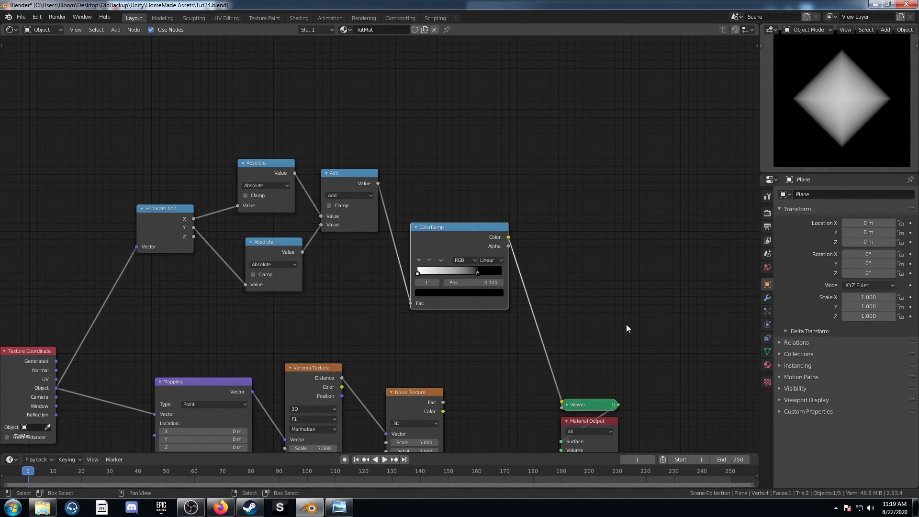
# - Insert a duplicate of the Add node between the ColorRamp and the Viewer and set it to Multiply
pyautogui.scroll(-4, 624, 323)
pyautogui.moveTo(569, 335); pyautogui.dragTo(509, 309, button='middle')
pyautogui.click(297, 164)
pyautogui.hotkey('shift', 'd')
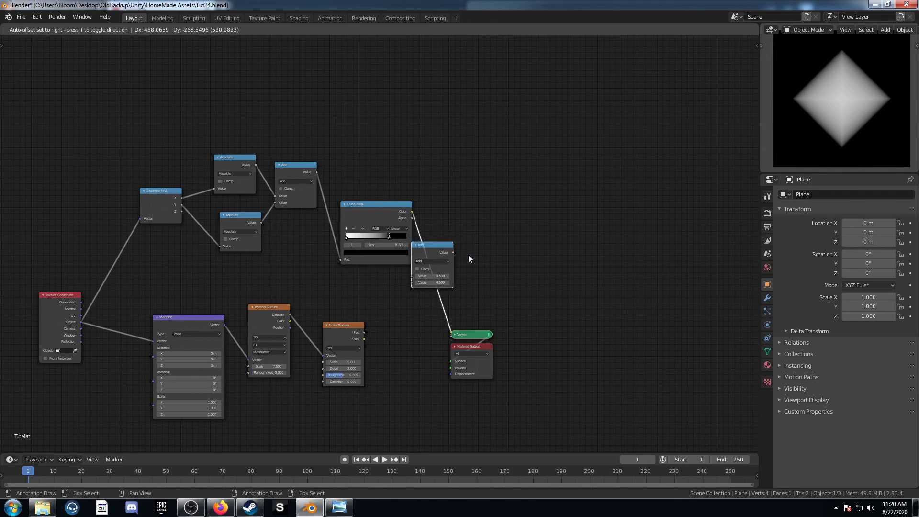
pyautogui.click(488, 258)
pyautogui.click(452, 260)
pyautogui.click(459, 316)
pyautogui.scroll(2, 456, 332)
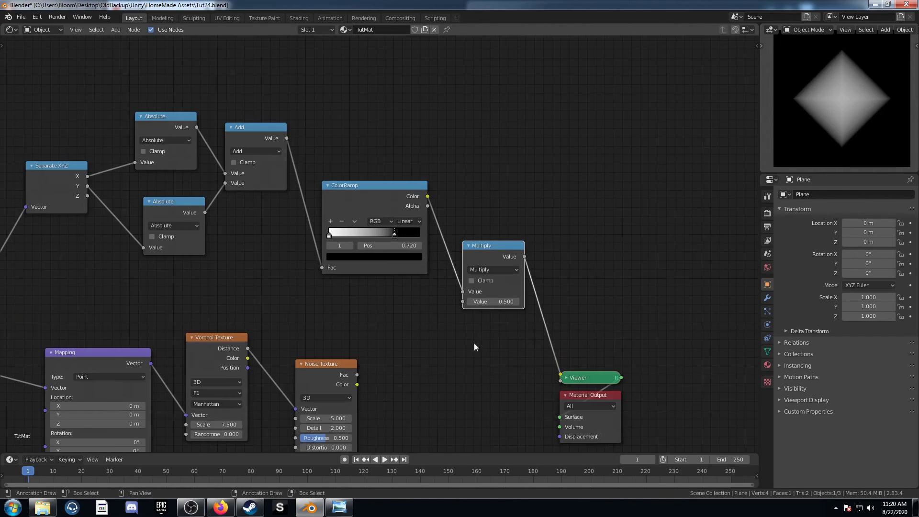
# - Set the Multiply node's second value to 5
pyautogui.moveTo(455, 333); pyautogui.dragTo(398, 308, button='middle')
pyautogui.scroll(2, 418, 281)
pyautogui.click(421, 276)
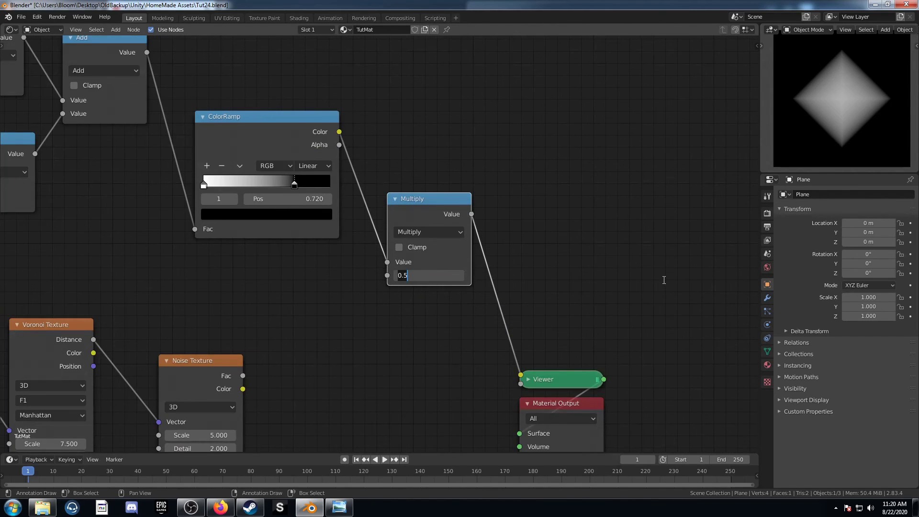
pyautogui.write('5')
pyautogui.press('Return')
# - Connect the Multiply node's output to the Noise Texture's Scale input and preview the Noise Texture
pyautogui.scroll(-2, 472, 171)
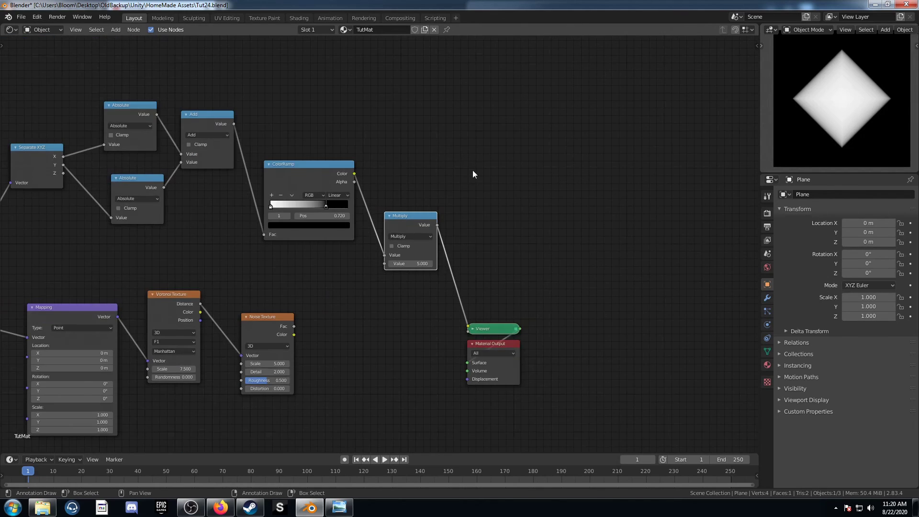
pyautogui.moveTo(304, 342); pyautogui.dragTo(241, 364)
pyautogui.keyDown('ctrl'); pyautogui.keyDown('shift'); pyautogui.click(268, 317); pyautogui.keyUp('shift'); pyautogui.keyUp('ctrl')
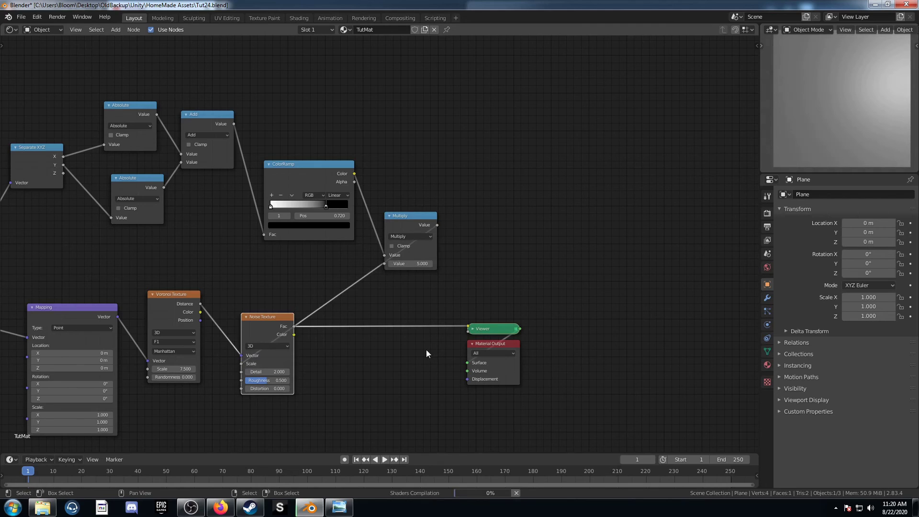
# - Insert two Mix nodes in sequence between the Noise Texture's Fac output and the Viewer
pyautogui.scroll(3, 368, 352)
pyautogui.hotkey('shift', 'a')
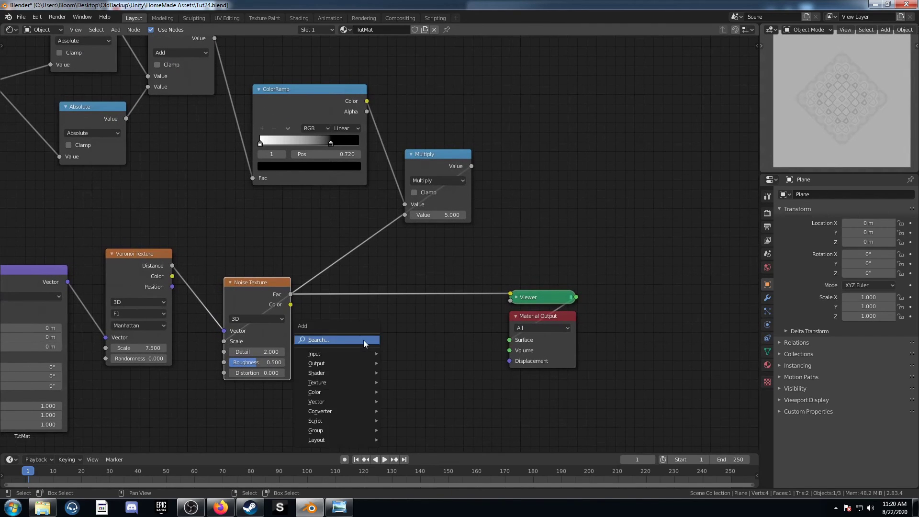
pyautogui.write('mix')
pyautogui.press('Return')
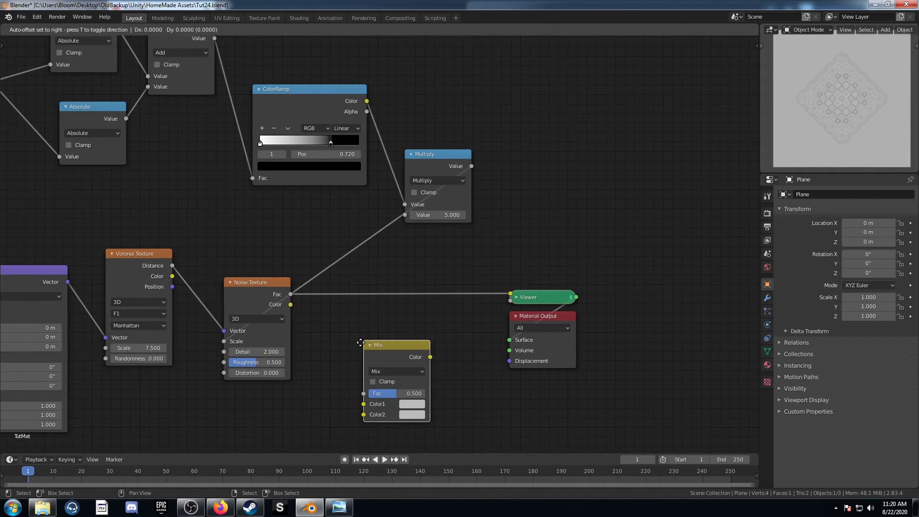
pyautogui.click(360, 282)
pyautogui.hotkey('shift', 'd')
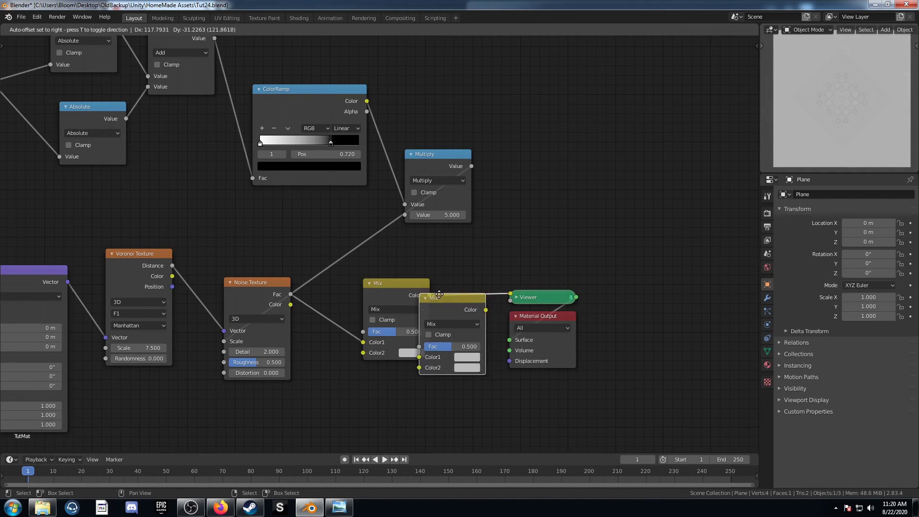
pyautogui.click(461, 274)
# - Set the first Mix node's blending mode to Color Burn and darken its Color2 to black
pyautogui.click(412, 308)
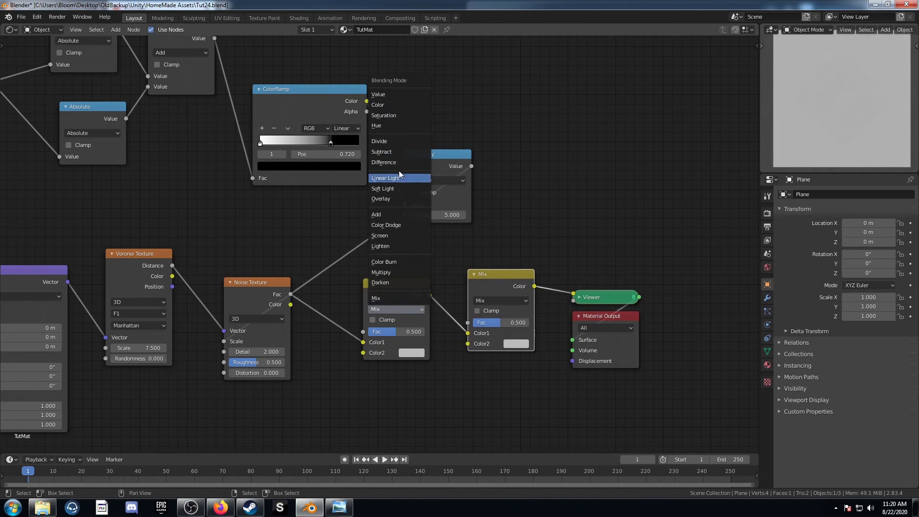
pyautogui.click(401, 262)
pyautogui.click(413, 352)
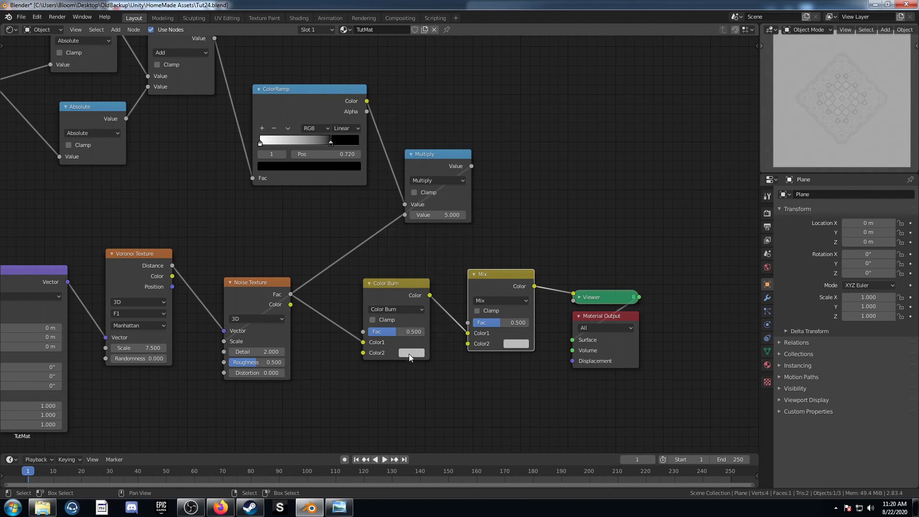
pyautogui.click(409, 354)
pyautogui.scroll(-15, 438, 260)
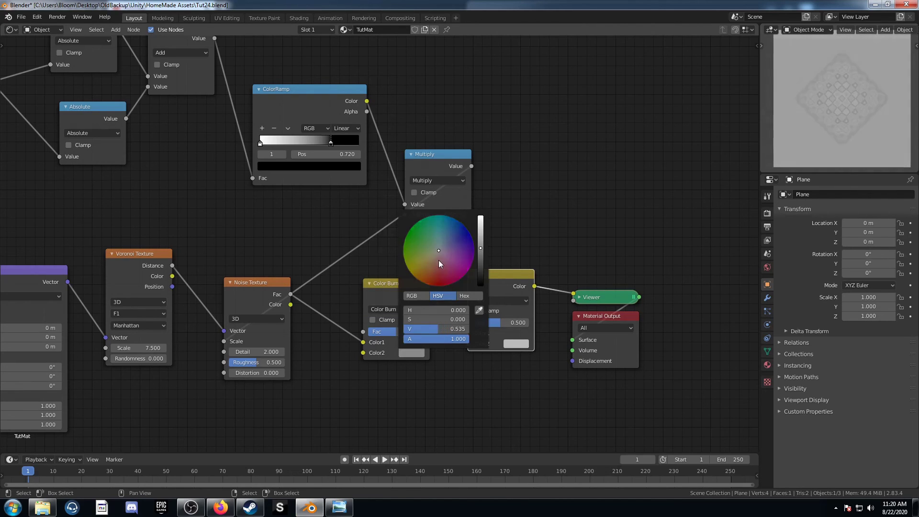
# - Set the second Mix node's blending mode to Color Dodge and brighten its Color2 to white
pyautogui.click(502, 300)
pyautogui.click(507, 215)
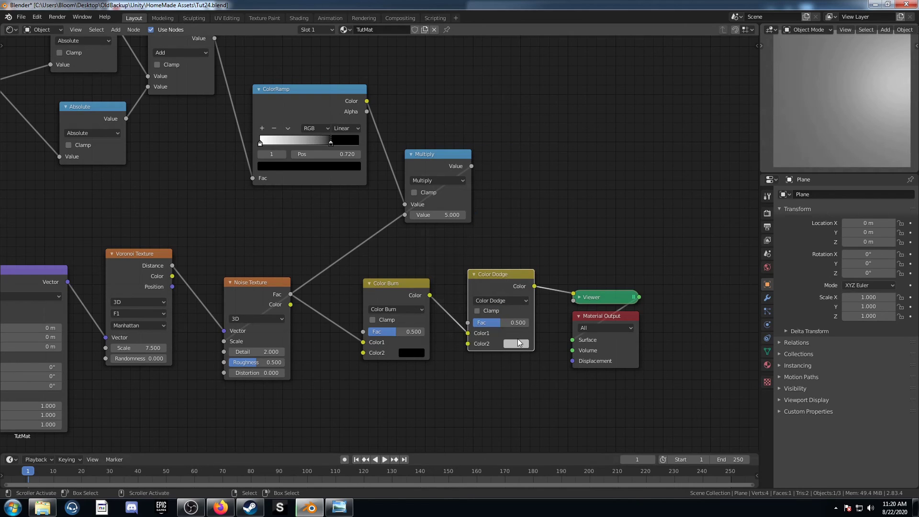
pyautogui.click(517, 343)
pyautogui.scroll(5, 521, 255)
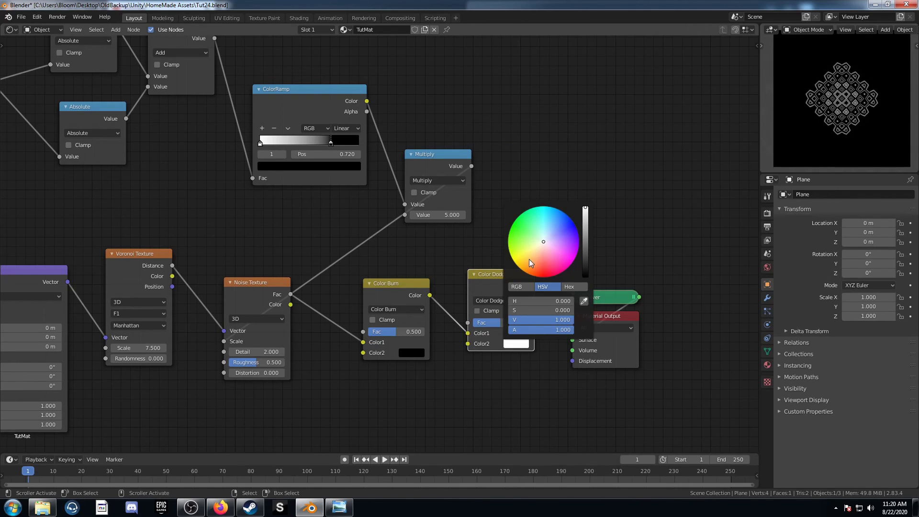
# - Set the Color Burn node's Fac to 0.42 and the Color Dodge node's Fac to 0.8
pyautogui.click(396, 331)
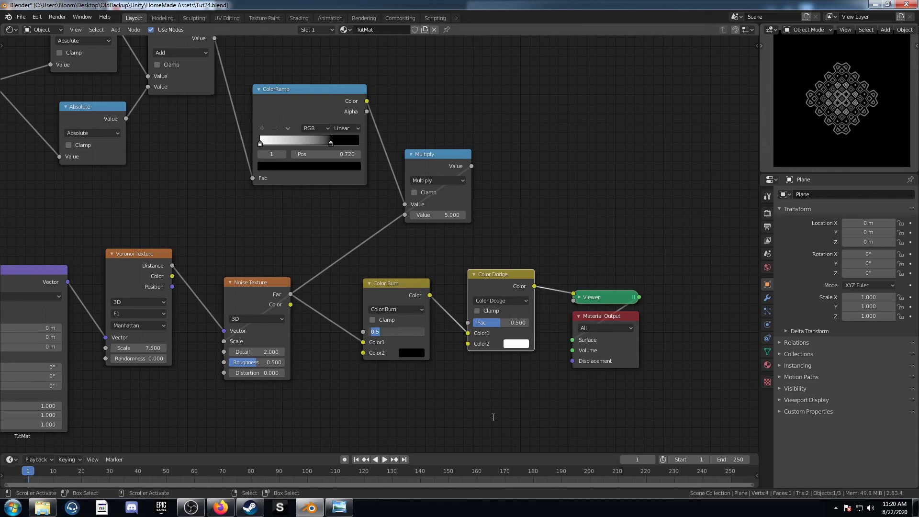
pyautogui.write('.42')
pyautogui.press('Return')
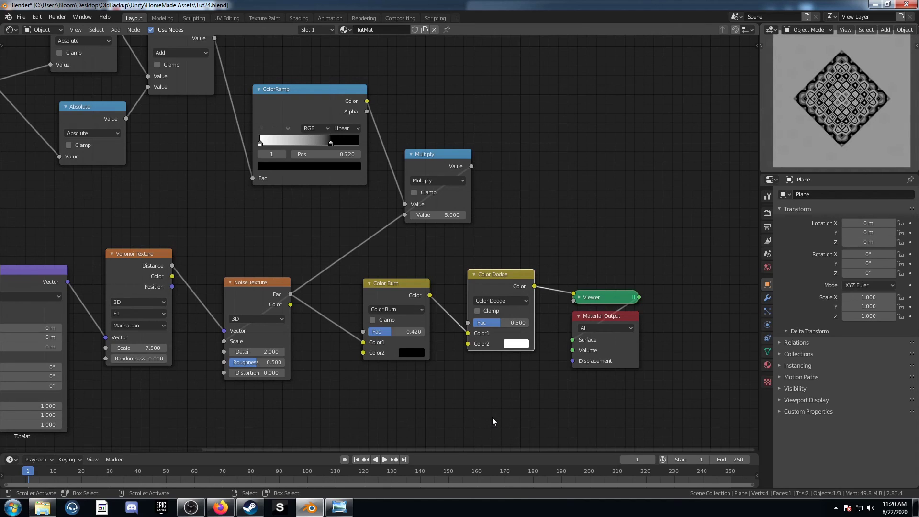
pyautogui.moveTo(499, 322); pyautogui.dragTo(518, 321)
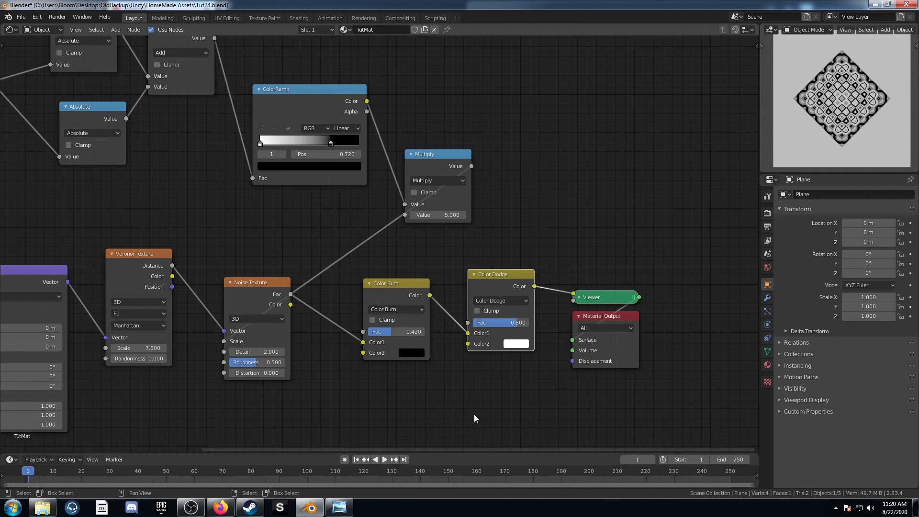
pyautogui.scroll(-3, 429, 383)
pyautogui.moveTo(447, 372)
pyautogui.mouseDown(button='middle')
pyautogui.moveTo(469, 381)
pyautogui.moveTo(458, 381)
pyautogui.mouseUp(button='middle')
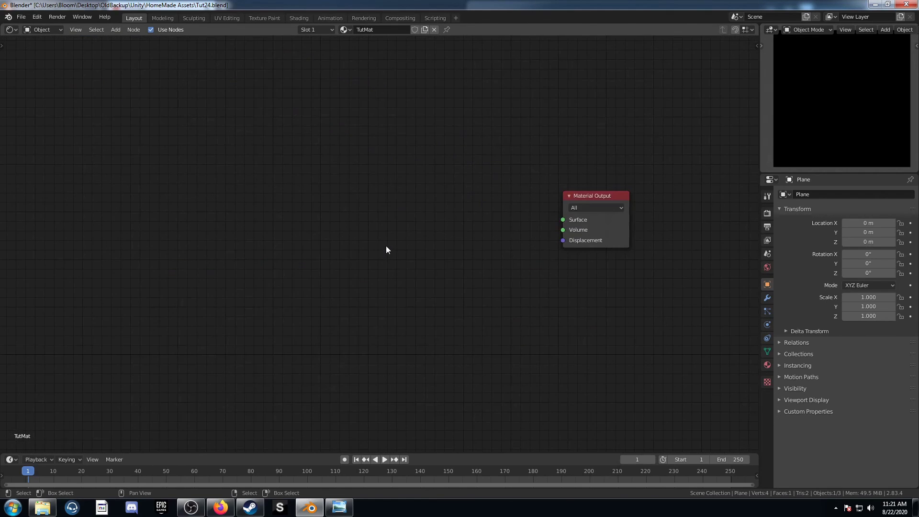
# - Add a Voronoi Texture node to the empty material and preview its Distance output
pyautogui.hotkey('shift', 'a')
pyautogui.click(389, 243)
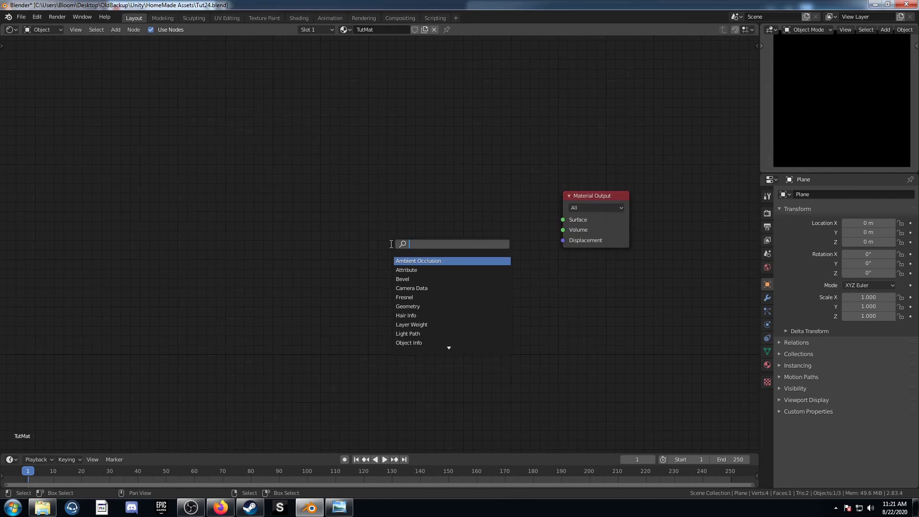
pyautogui.write('voronoi')
pyautogui.press('Return')
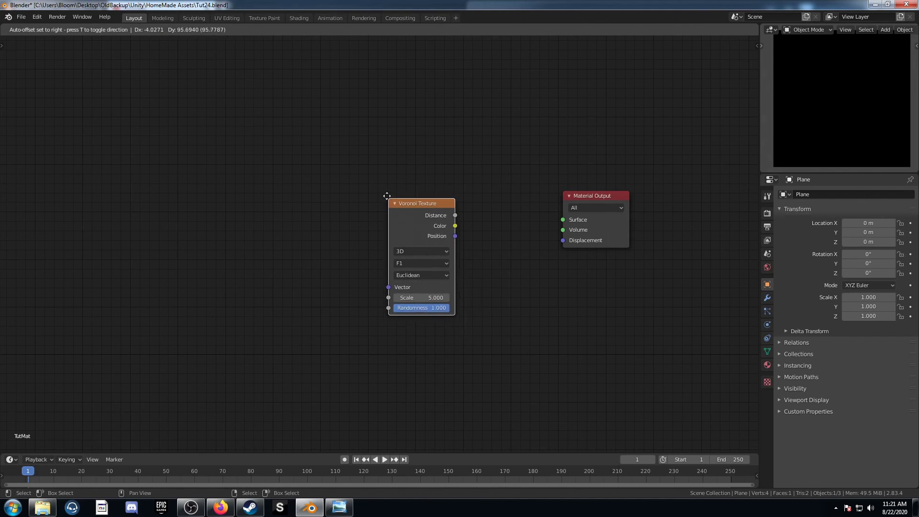
pyautogui.click(386, 196)
pyautogui.keyDown('ctrl'); pyautogui.keyDown('shift'); pyautogui.click(410, 197); pyautogui.keyUp('shift'); pyautogui.keyUp('ctrl')
pyautogui.scroll(2, 438, 248)
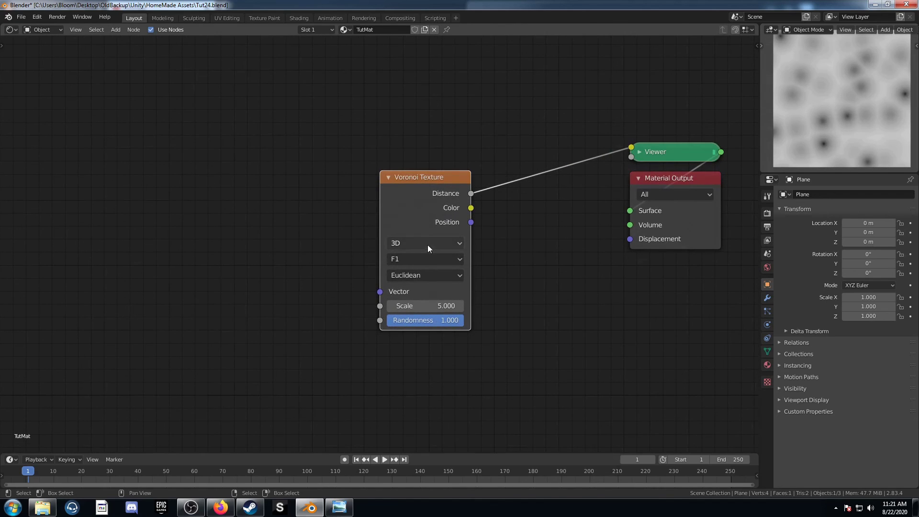
# - Set the Voronoi Texture to Smooth F1 with the Chebychev metric and a Randomness of 0
pyautogui.click(428, 258)
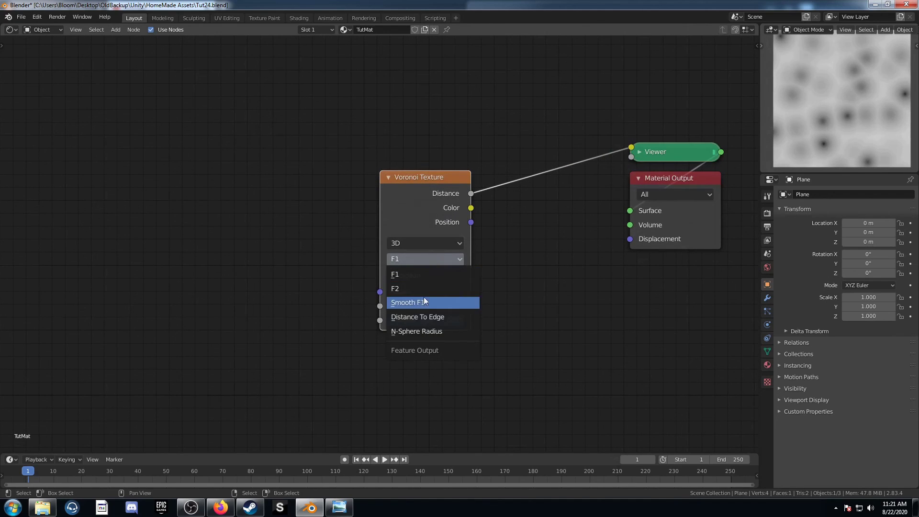
pyautogui.click(421, 303)
pyautogui.click(435, 274)
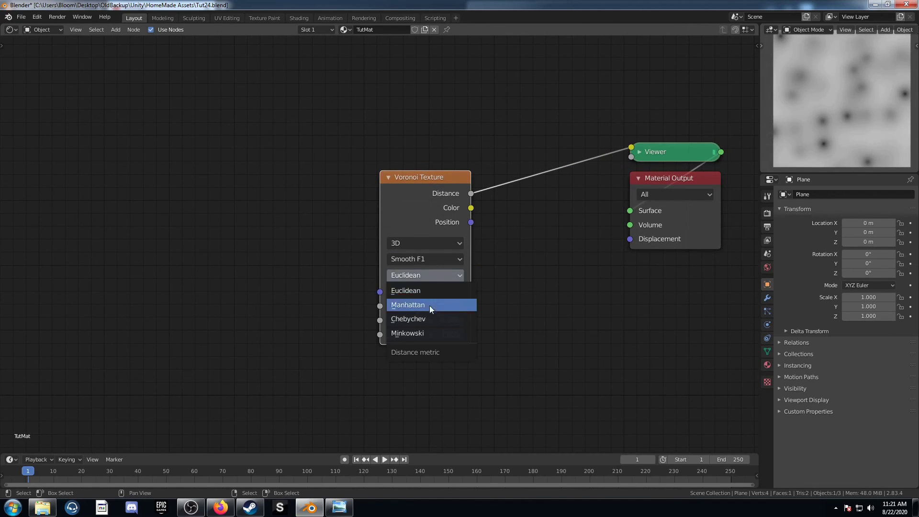
pyautogui.click(428, 321)
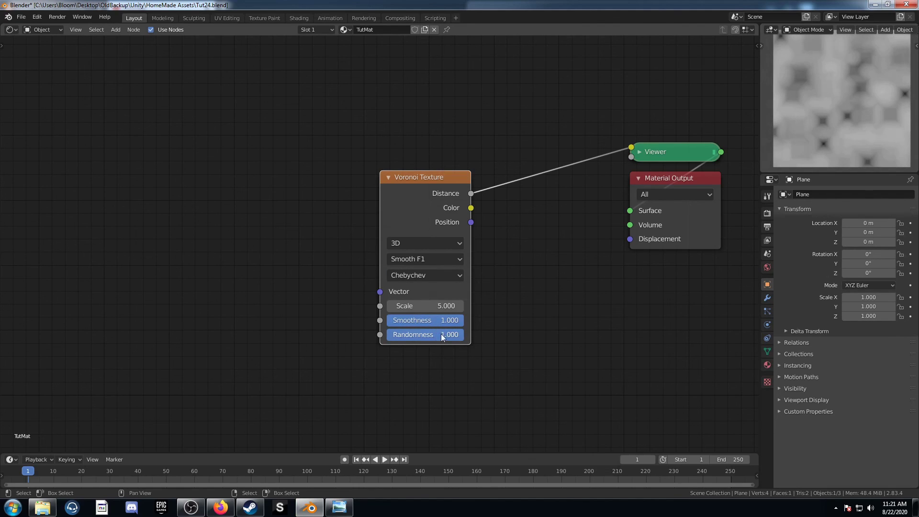
pyautogui.moveTo(429, 337); pyautogui.dragTo(389, 335)
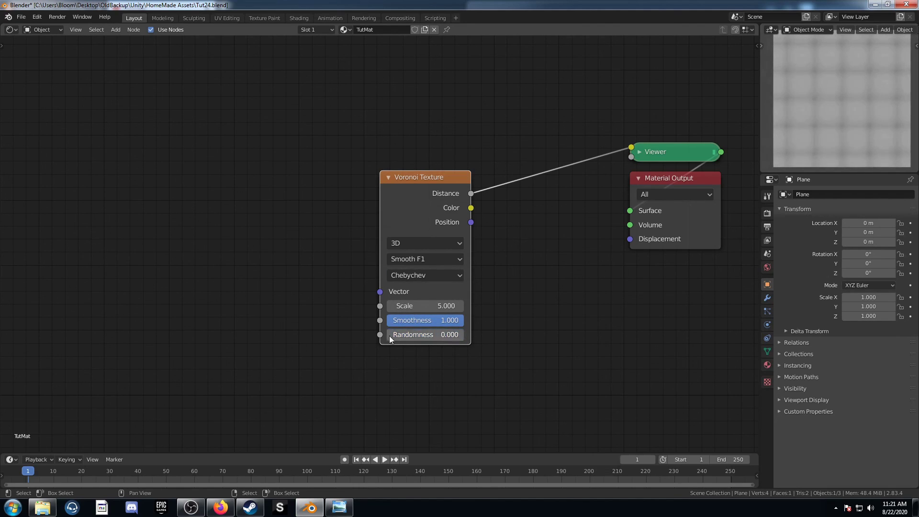
# - Add Texture Coordinate and Mapping nodes feeding the Voronoi Texture, and move them away from it to leave a gap
pyautogui.moveTo(467, 296); pyautogui.dragTo(526, 280, button='middle')
pyautogui.hotkey('ctrl', 't')
pyautogui.moveTo(350, 255); pyautogui.dragTo(450, 284, button='middle')
pyautogui.scroll(-5, 423, 239)
pyautogui.moveTo(350, 251); pyautogui.dragTo(378, 244)
pyautogui.moveTo(380, 246); pyautogui.dragTo(483, 246, button='middle')
pyautogui.press('g')
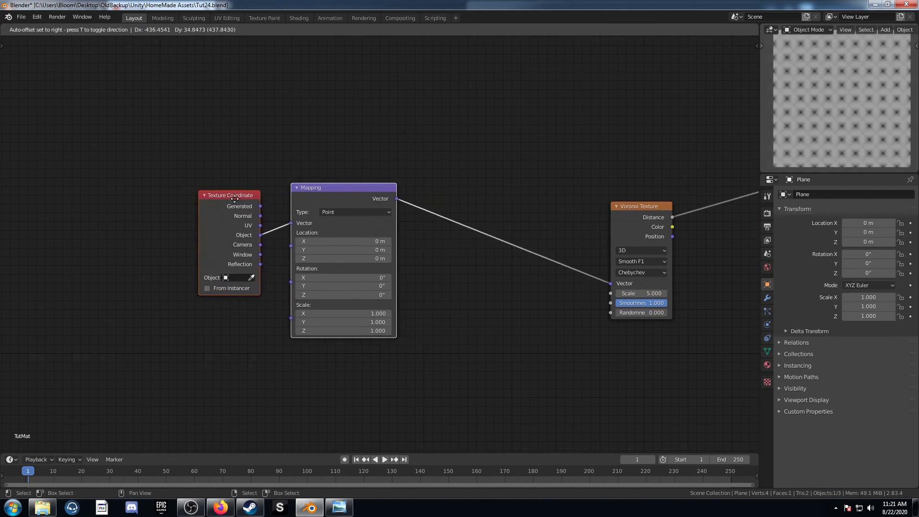
pyautogui.click(255, 207)
# - Insert a duplicate of the Voronoi Texture between the Mapping and the original, and set it to F2 with the Manhattan metric
pyautogui.click(665, 228)
pyautogui.hotkey('shift', 'd')
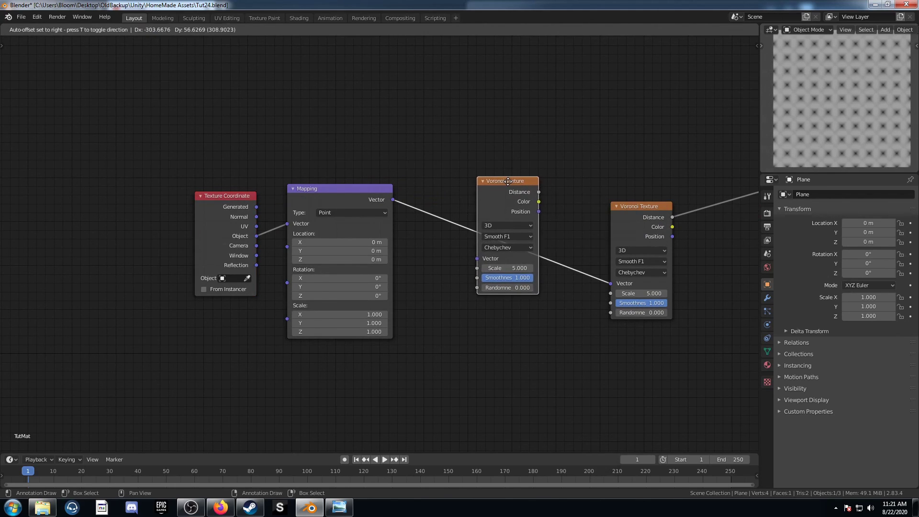
pyautogui.click(489, 176)
pyautogui.click(498, 231)
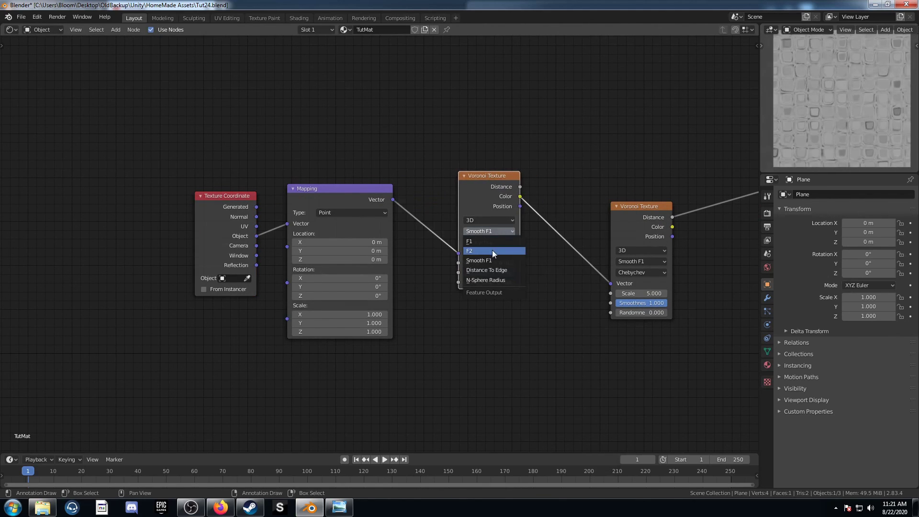
pyautogui.click(492, 250)
pyautogui.click(492, 242)
pyautogui.click(492, 266)
pyautogui.moveTo(521, 187); pyautogui.dragTo(467, 200, button='middle')
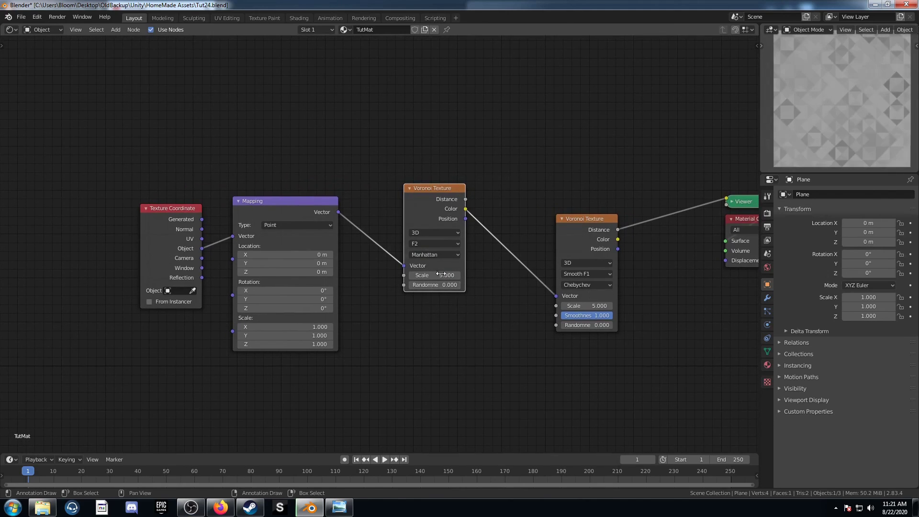
# - Connect the Manhattan Voronoi's Distance output to the Chebychev Voronoi's Vector input and set the Manhattan Voronoi's Scale to 2.5
pyautogui.moveTo(465, 199); pyautogui.dragTo(555, 295)
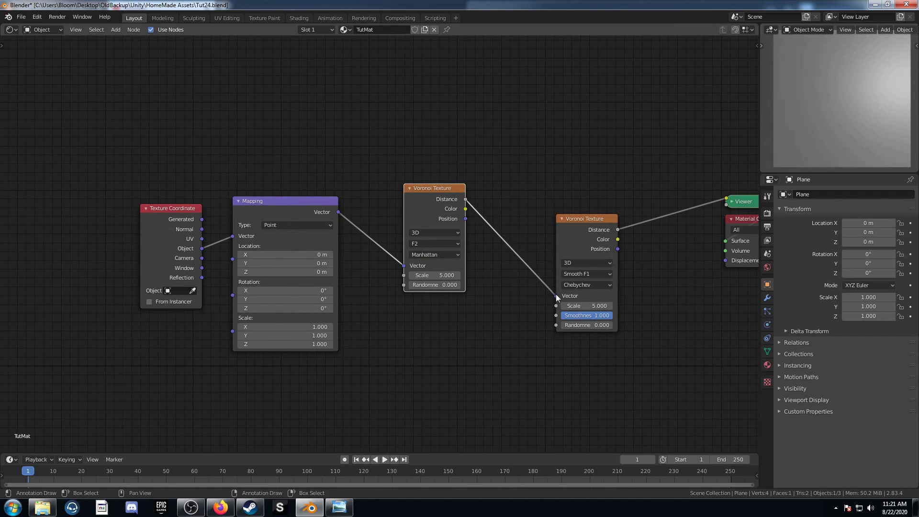
pyautogui.scroll(2, 467, 326)
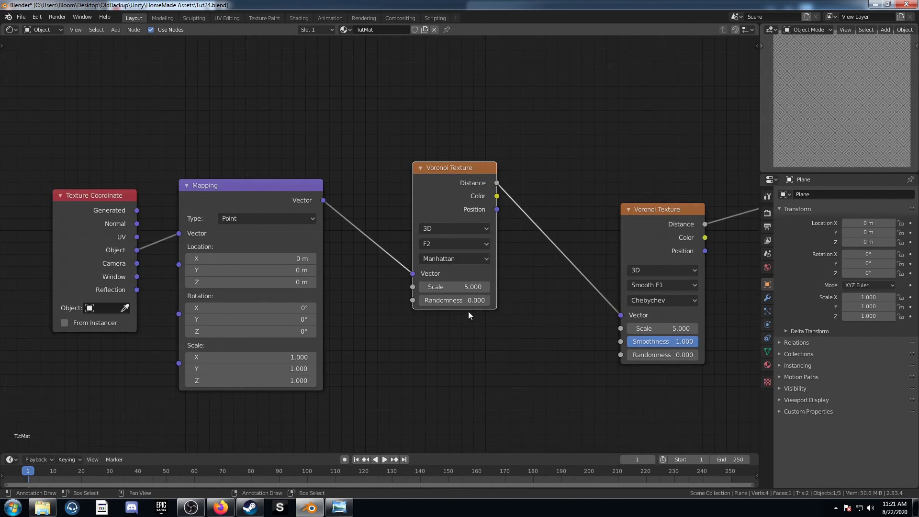
pyautogui.click(445, 287)
pyautogui.write('2.5')
pyautogui.press('Return')
# - Add a Gradient Texture driven by the Texture Coordinate's Object output and set its type to Spherical
pyautogui.scroll(-1, 441, 320)
pyautogui.moveTo(440, 320); pyautogui.dragTo(492, 420, button='middle')
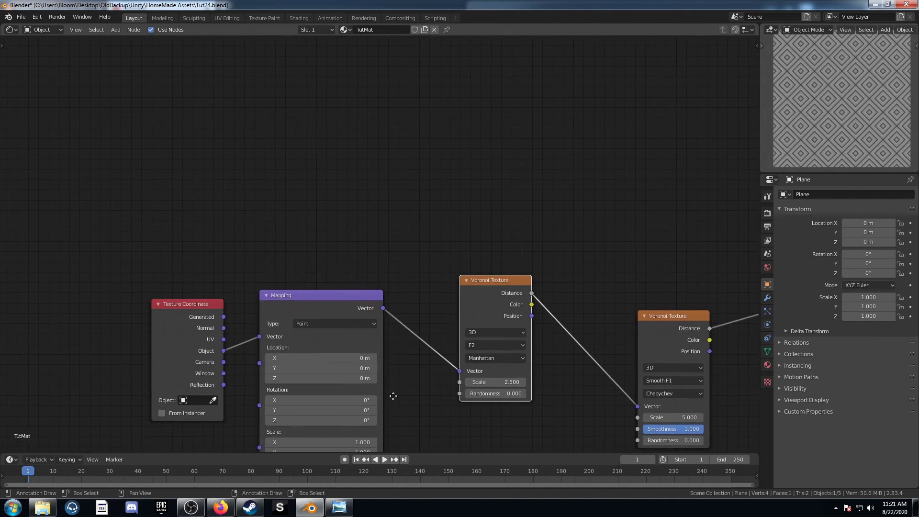
pyautogui.moveTo(164, 314); pyautogui.dragTo(64, 283)
pyautogui.hotkey('shift', 'a')
pyautogui.click(200, 203)
pyautogui.write('gra')
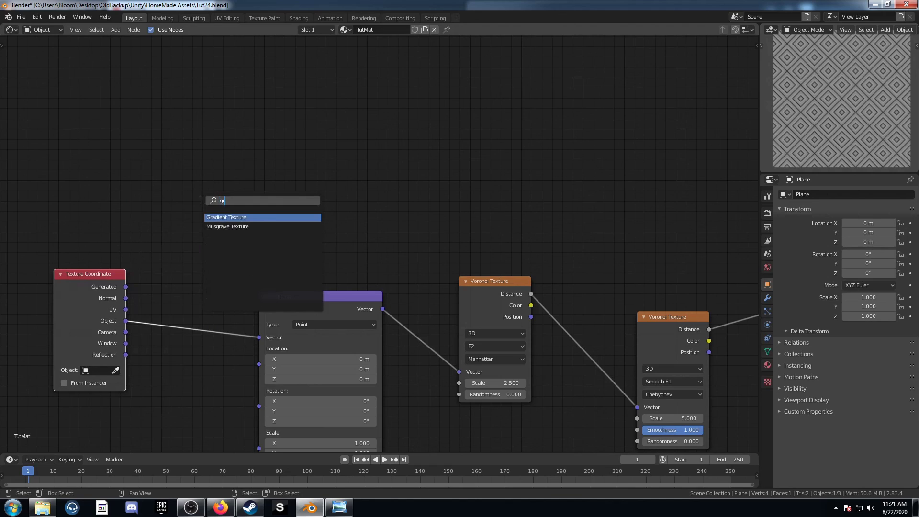
pyautogui.click(227, 217)
pyautogui.click(243, 146)
pyautogui.moveTo(126, 320); pyautogui.dragTo(217, 185)
pyautogui.click(246, 177)
pyautogui.click(257, 230)
# - Add a ColorRamp fed by the Gradient Texture's Color output and preview it
pyautogui.keyDown('shift'); pyautogui.scroll(2, 413, 169); pyautogui.keyUp('shift')
pyautogui.hotkey('shift', 'a')
pyautogui.click(412, 167)
pyautogui.write('colorr')
pyautogui.press('Return')
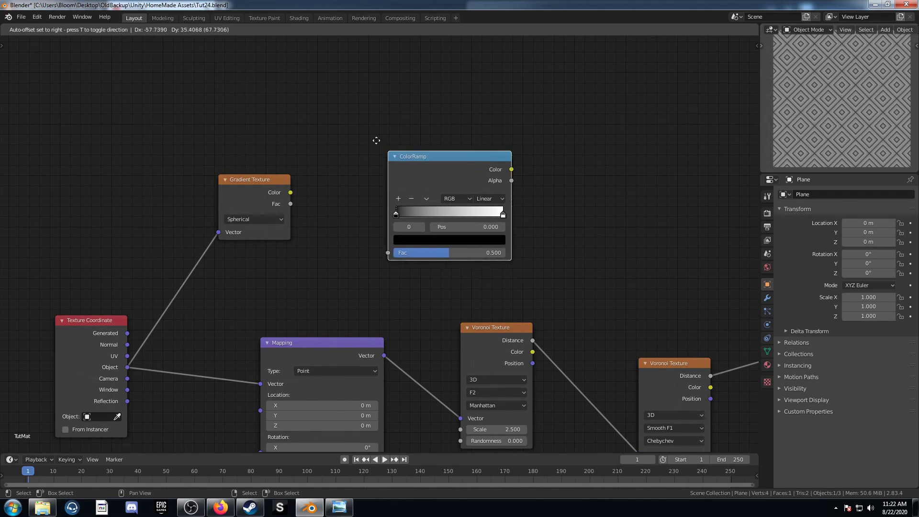
pyautogui.click(346, 117)
pyautogui.moveTo(290, 192); pyautogui.dragTo(359, 223)
pyautogui.keyDown('ctrl'); pyautogui.keyDown('shift'); pyautogui.click(422, 139); pyautogui.keyUp('shift'); pyautogui.keyUp('ctrl')
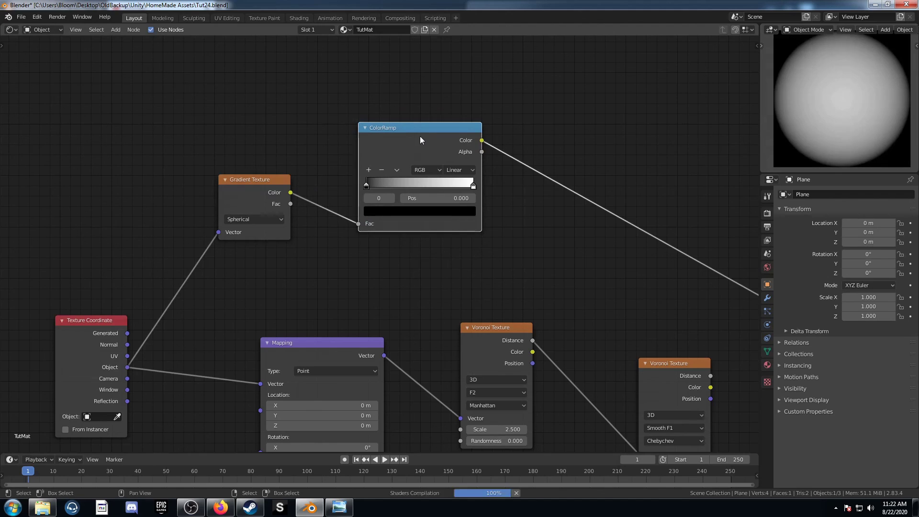
# - Set the position of the ColorRamp's black stop to 0.13
pyautogui.scroll(2, 395, 211)
pyautogui.moveTo(395, 212); pyautogui.dragTo(344, 245, button='middle')
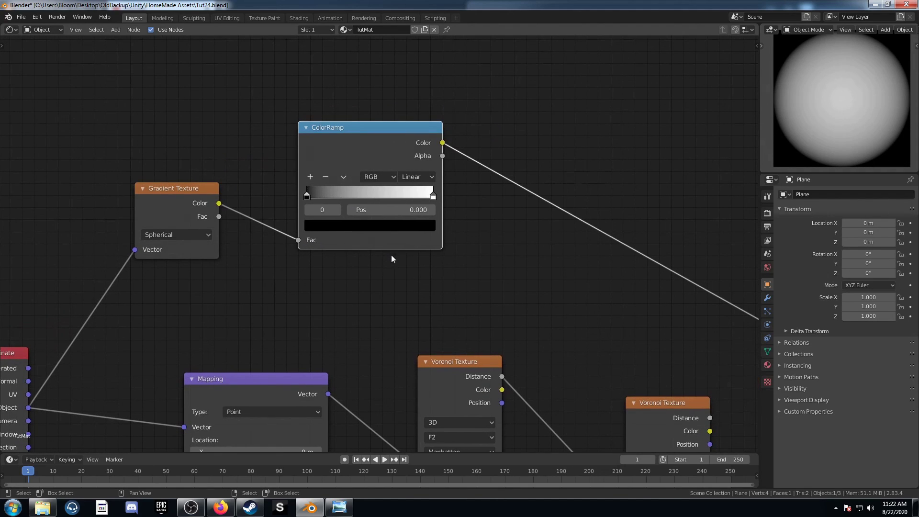
pyautogui.click(374, 211)
pyautogui.write('.13')
pyautogui.press('Return')
# - Insert a Math node between the ColorRamp and the Viewer, set to Multiply with a second value of 5
pyautogui.scroll(-1, 392, 260)
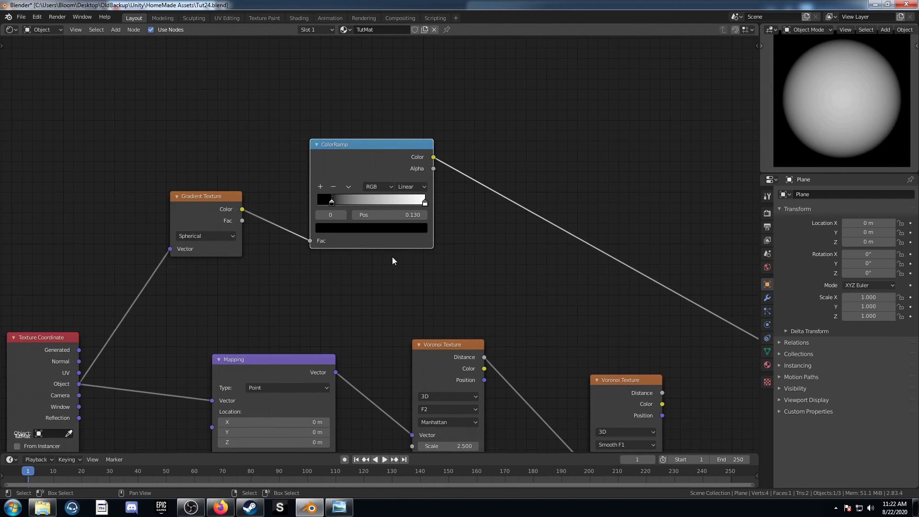
pyautogui.hscroll(2, 392, 259)
pyautogui.hotkey('shift', 'a')
pyautogui.write('mat')
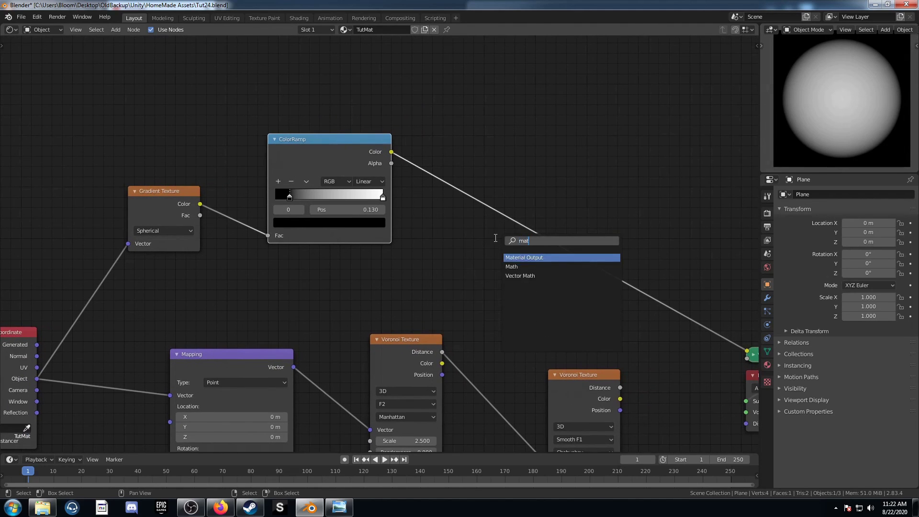
pyautogui.write('h')
pyautogui.press('Return')
pyautogui.click(449, 158)
pyautogui.click(480, 197)
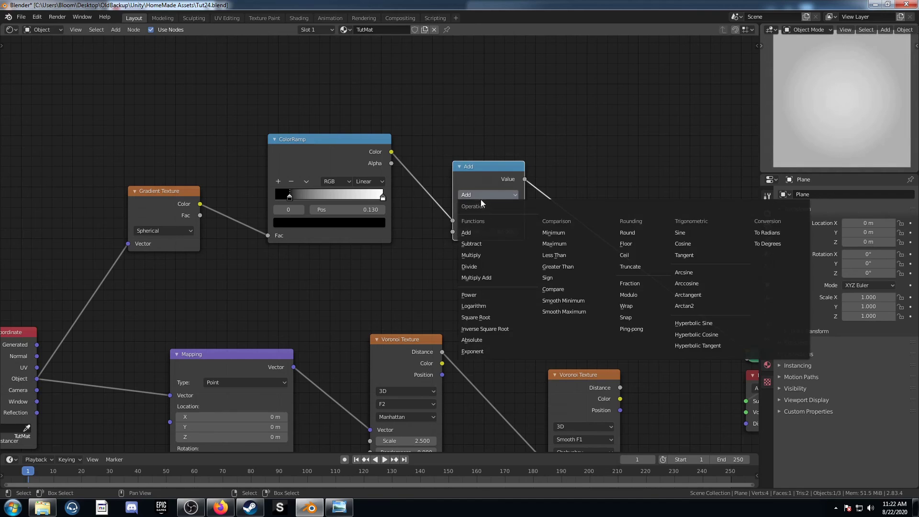
pyautogui.click(478, 255)
pyautogui.click(486, 232)
pyautogui.write('5')
pyautogui.press('Return')
# - Connect the Multiply node's output to the Chebychev Voronoi Texture's Scale input and preview that Voronoi Texture
pyautogui.scroll(-2, 487, 273)
pyautogui.moveTo(487, 274); pyautogui.dragTo(366, 195, button='middle')
pyautogui.moveTo(378, 136); pyautogui.dragTo(394, 336)
pyautogui.moveTo(438, 333); pyautogui.dragTo(369, 318, button='middle')
pyautogui.scroll(1, 369, 318)
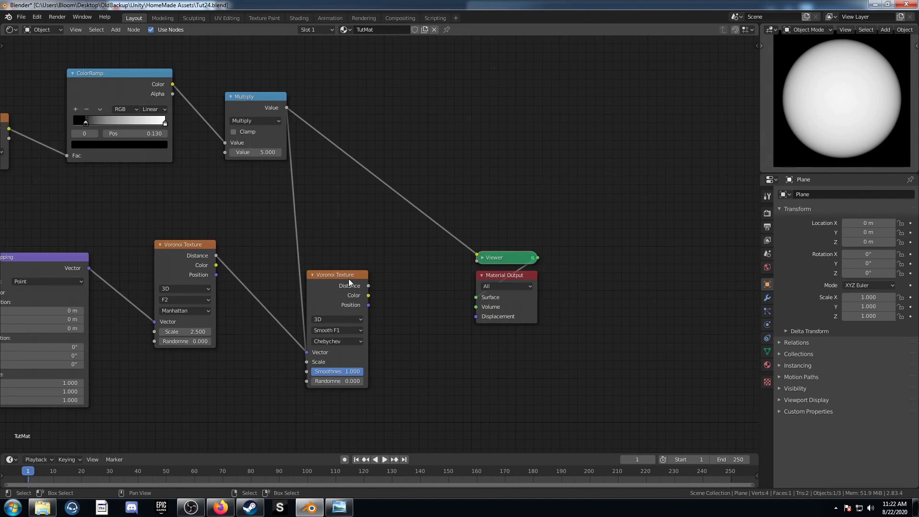
pyautogui.scroll(2, 348, 287)
pyautogui.keyDown('shift'); pyautogui.scroll(-1, 340, 287); pyautogui.keyUp('shift')
pyautogui.keyDown('ctrl'); pyautogui.keyDown('shift'); pyautogui.click(326, 263); pyautogui.keyUp('shift'); pyautogui.keyUp('ctrl')
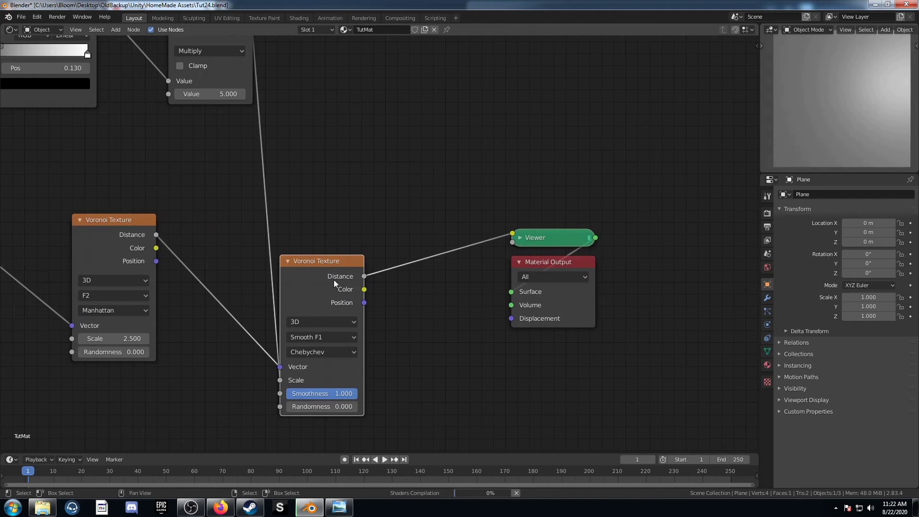
# - Insert a ColorRamp between the Chebychev Voronoi Texture and the Viewer, and flip its color stops
pyautogui.scroll(-1, 383, 291)
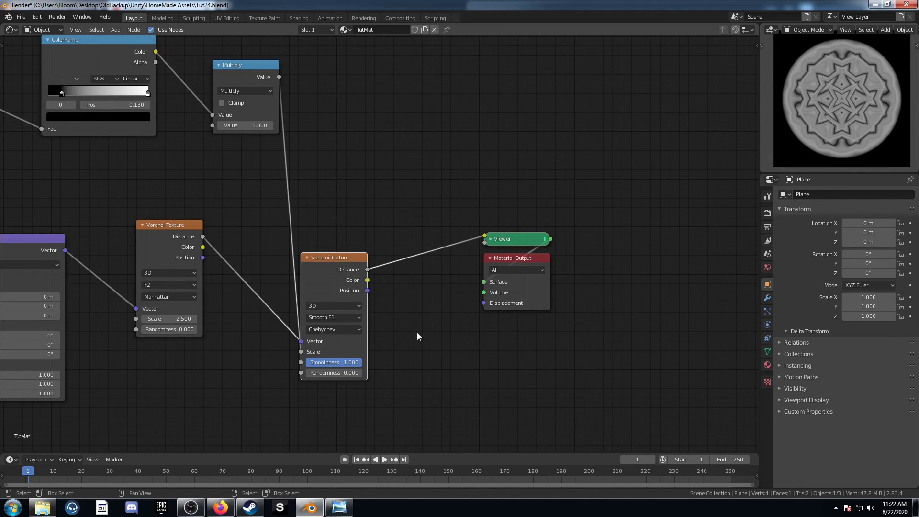
pyautogui.hotkey('shift', 'a')
pyautogui.write('colorr')
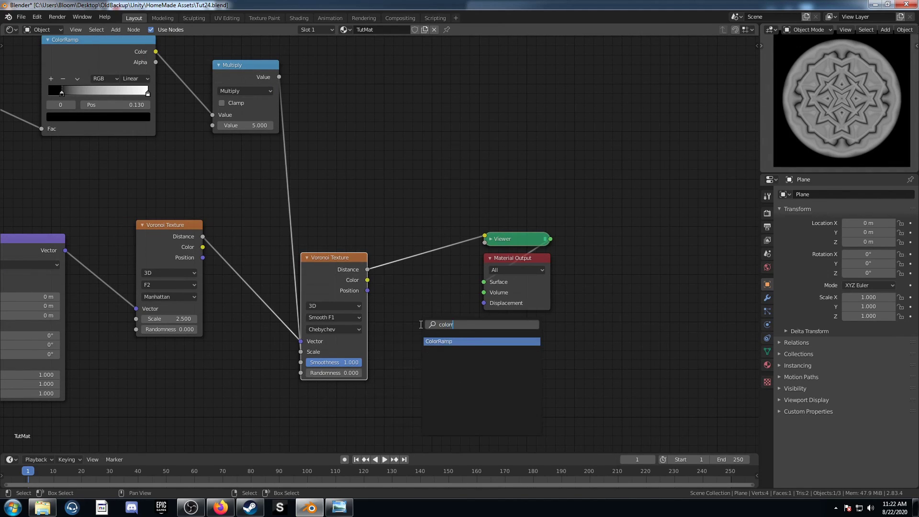
pyautogui.press('Return')
pyautogui.click(394, 229)
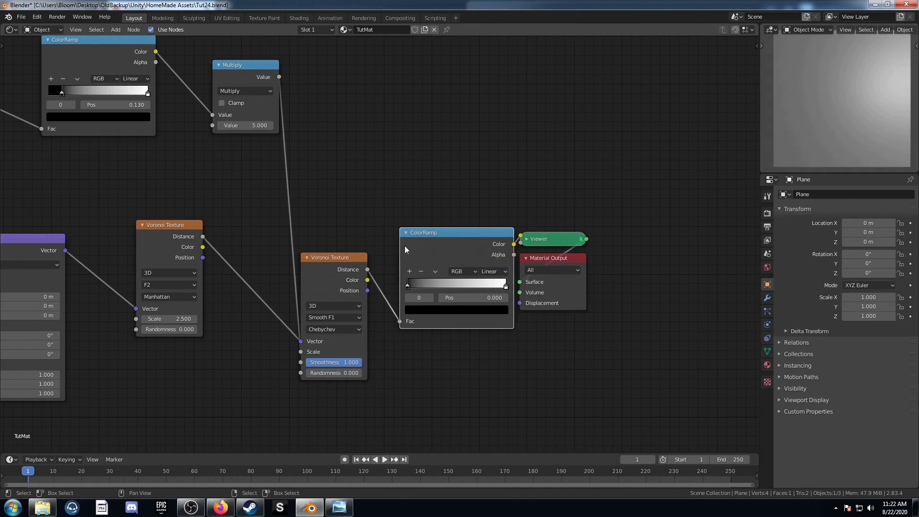
pyautogui.click(440, 271)
pyautogui.click(447, 286)
# - Add a MixRGB node after the flipped ColorRamp and insert a duplicate of it in line before the Viewer
pyautogui.hotkey('shift', 'a')
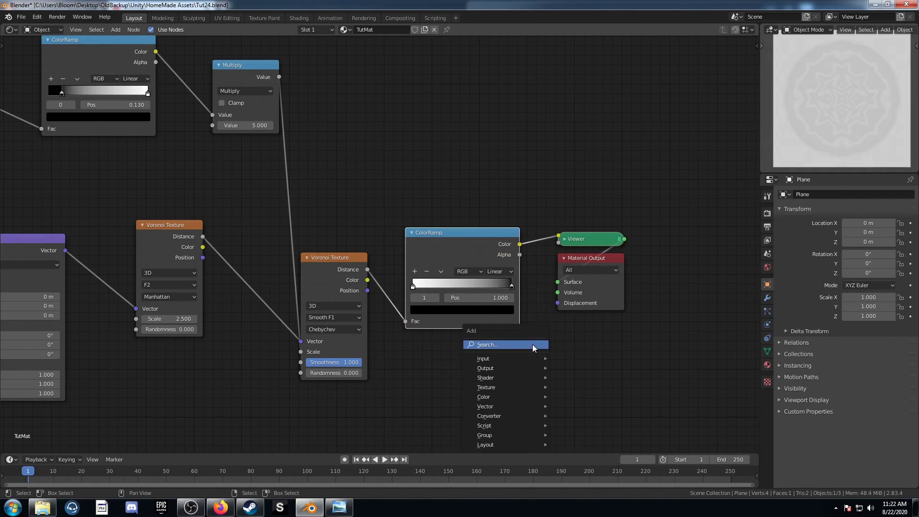
pyautogui.click(532, 343)
pyautogui.write('mix')
pyautogui.press('Return')
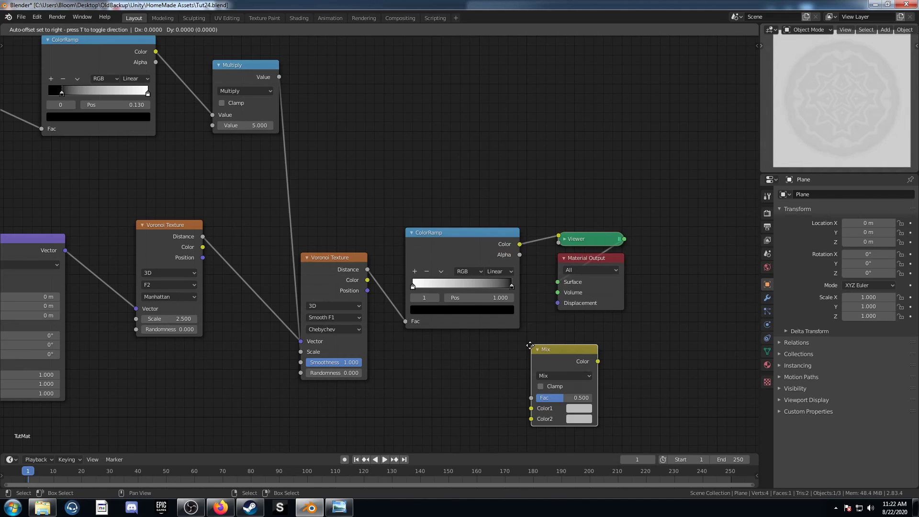
pyautogui.click(556, 204)
pyautogui.hotkey('shift', 'd')
pyautogui.click(669, 229)
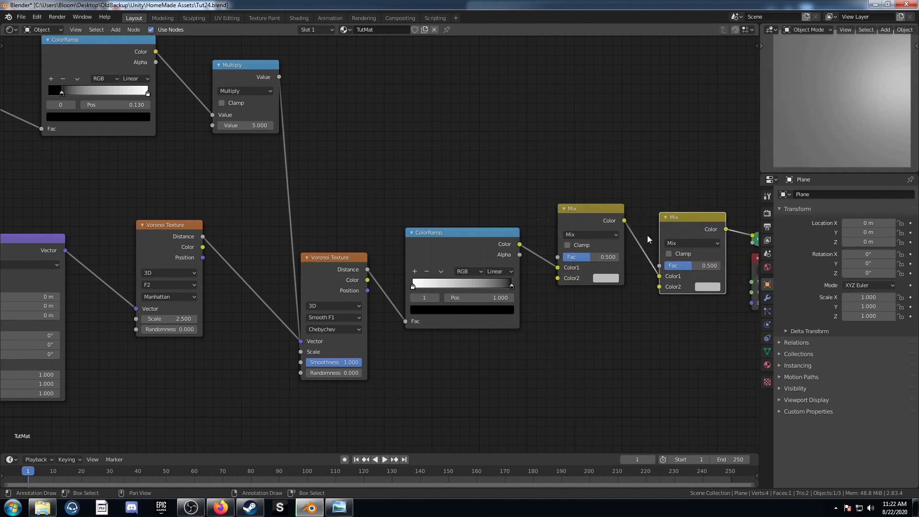
# - Set the first Mix node's blending mode to Color Burn and its Color2 to black
pyautogui.click(615, 234)
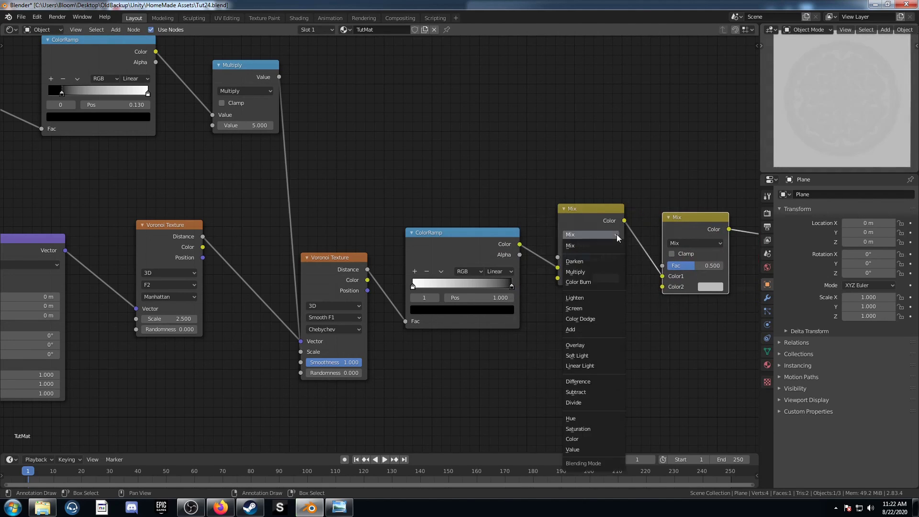
pyautogui.click(590, 281)
pyautogui.click(602, 277)
pyautogui.scroll(-5, 632, 180)
pyautogui.scroll(-3, 641, 196)
# - Set the second Mix node's blending mode to Color Dodge and its Color2 to white
pyautogui.click(696, 243)
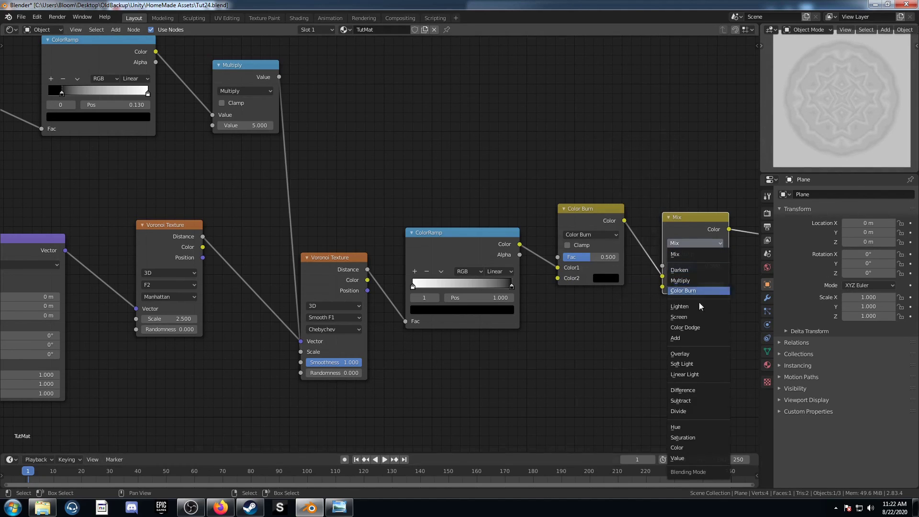
pyautogui.click(696, 327)
pyautogui.click(710, 286)
pyautogui.scroll(5, 733, 181)
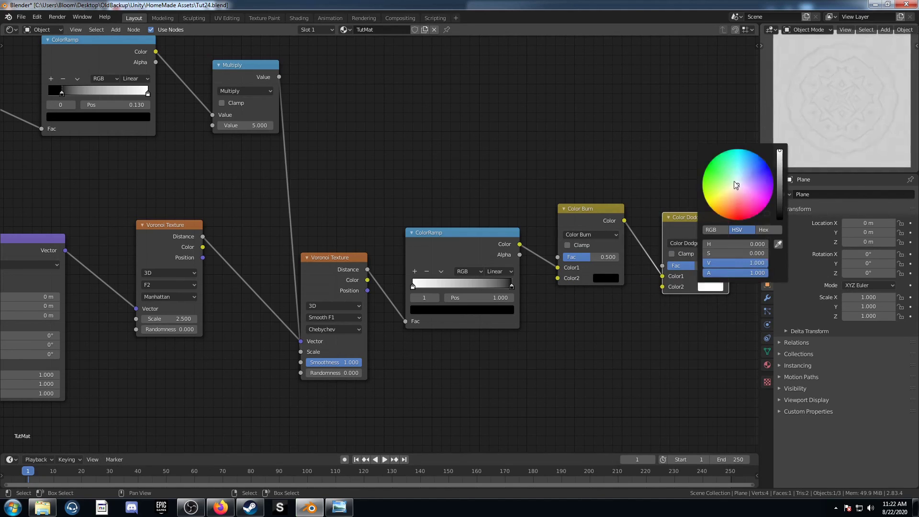
# - Set the Fac of the Color Burn node to 0.77 and the Fac of the Color Dodge node to 0.7
pyautogui.click(602, 257)
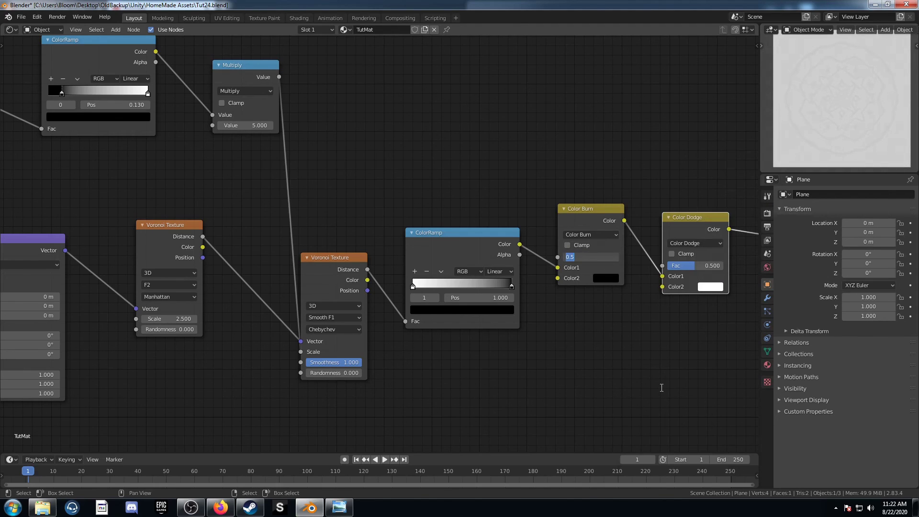
pyautogui.write('.77')
pyautogui.press('Return')
pyautogui.click(702, 266)
pyautogui.write('.7')
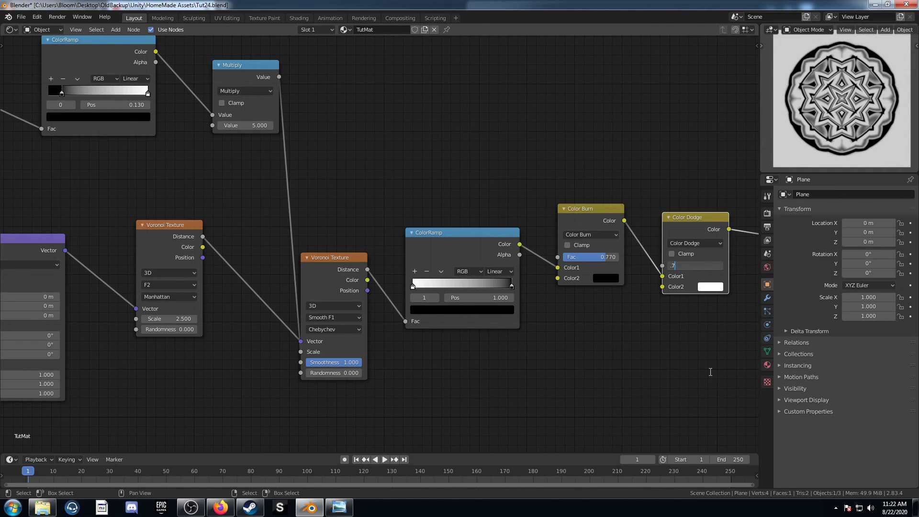
pyautogui.press('Return')
pyautogui.scroll(-2, 695, 377)
pyautogui.moveTo(230, 344); pyautogui.dragTo(311, 342, button='middle')
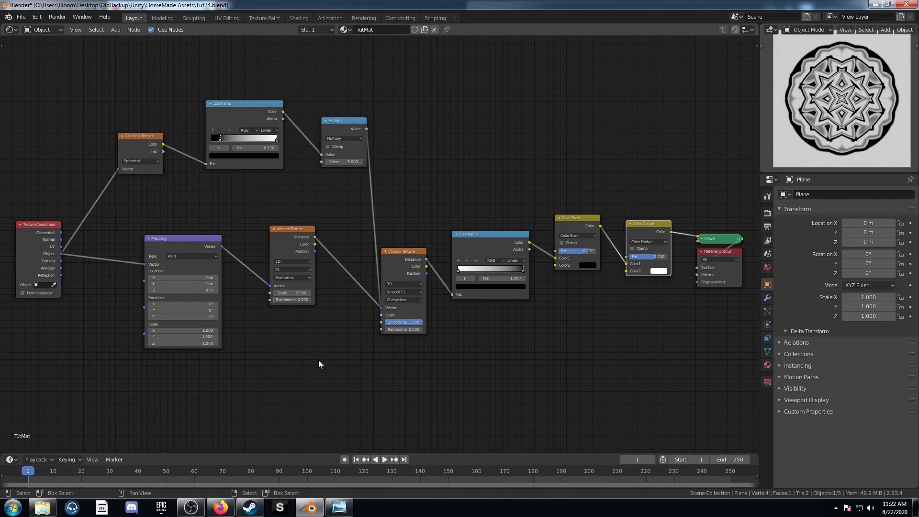
pyautogui.click(706, 360)
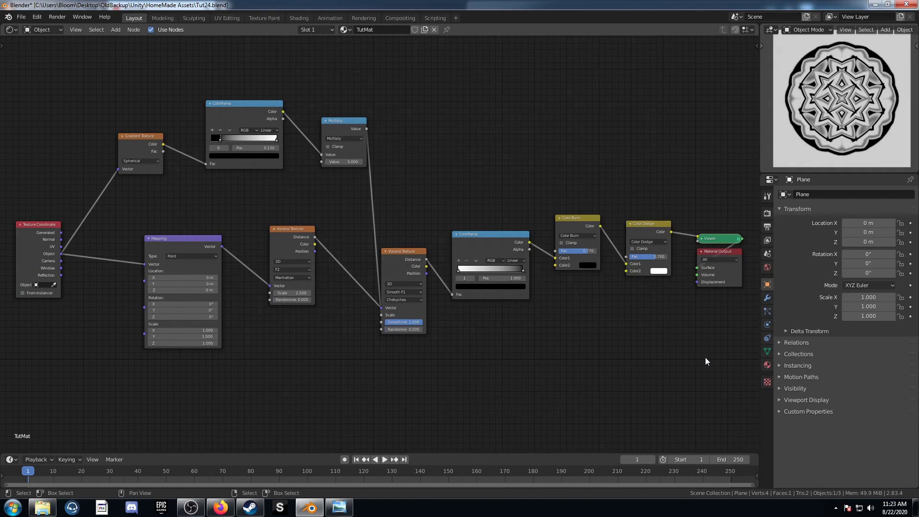